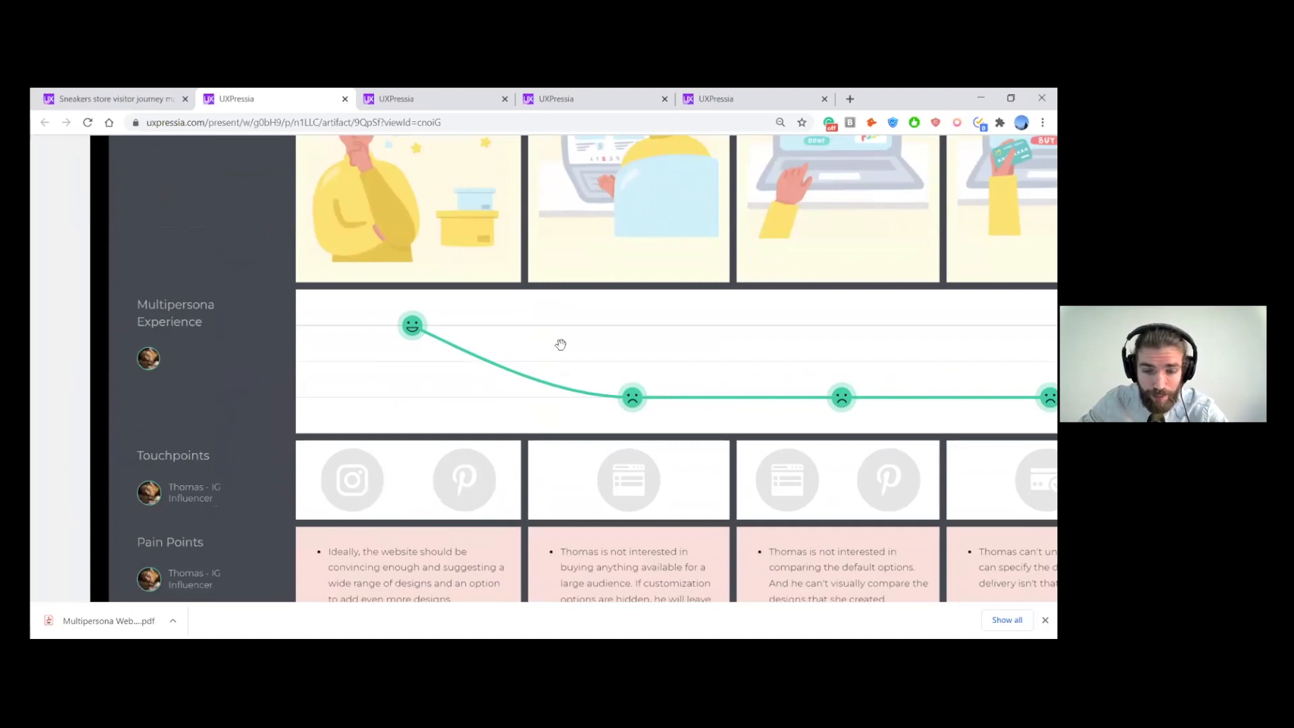
# - Examine the IG Influencer's customer goals for every stage from Aware to After Purchase
pyautogui.scroll(5, 561, 345)
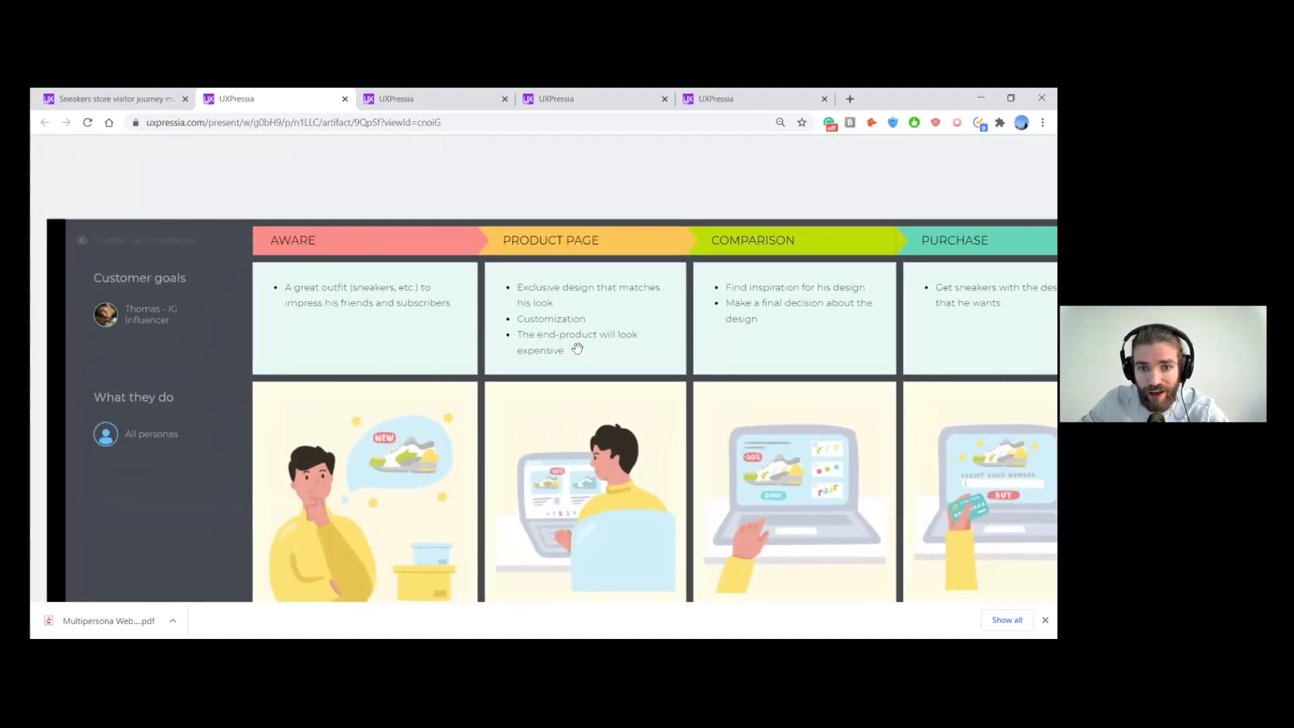
pyautogui.moveTo(584, 348); pyautogui.dragTo(528, 343)
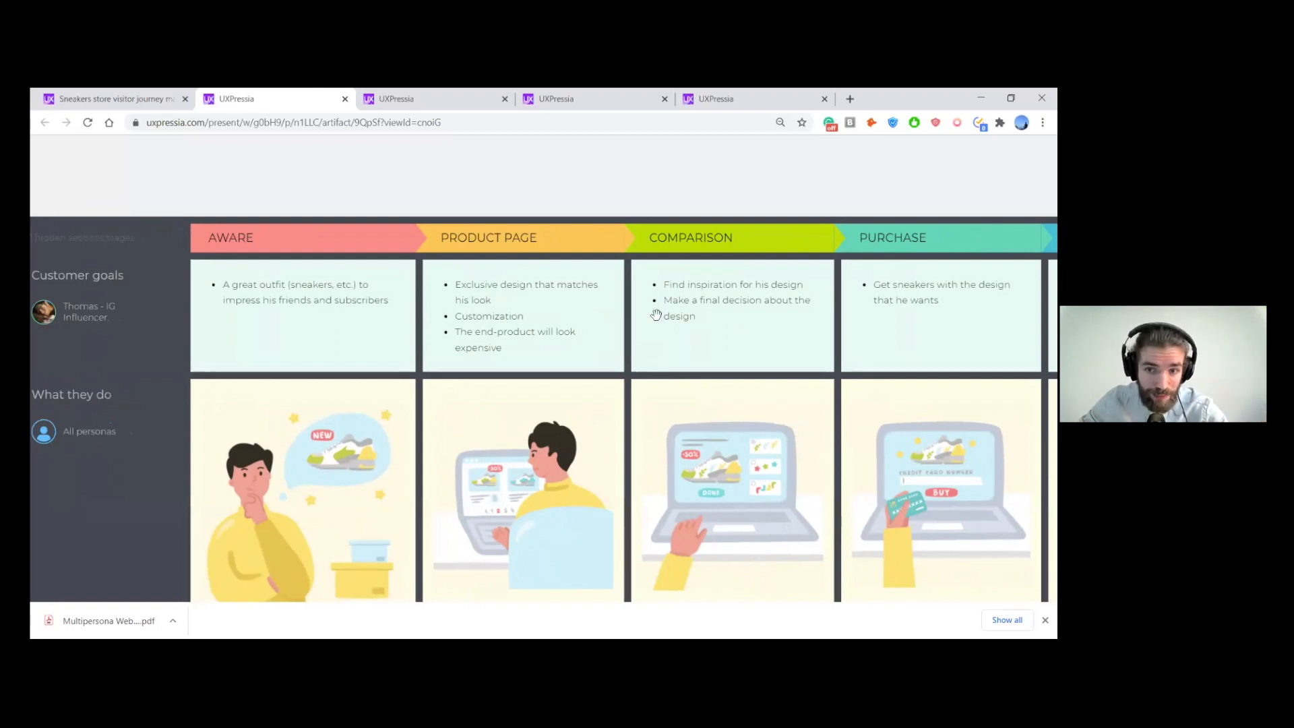
pyautogui.moveTo(766, 323); pyautogui.dragTo(736, 324)
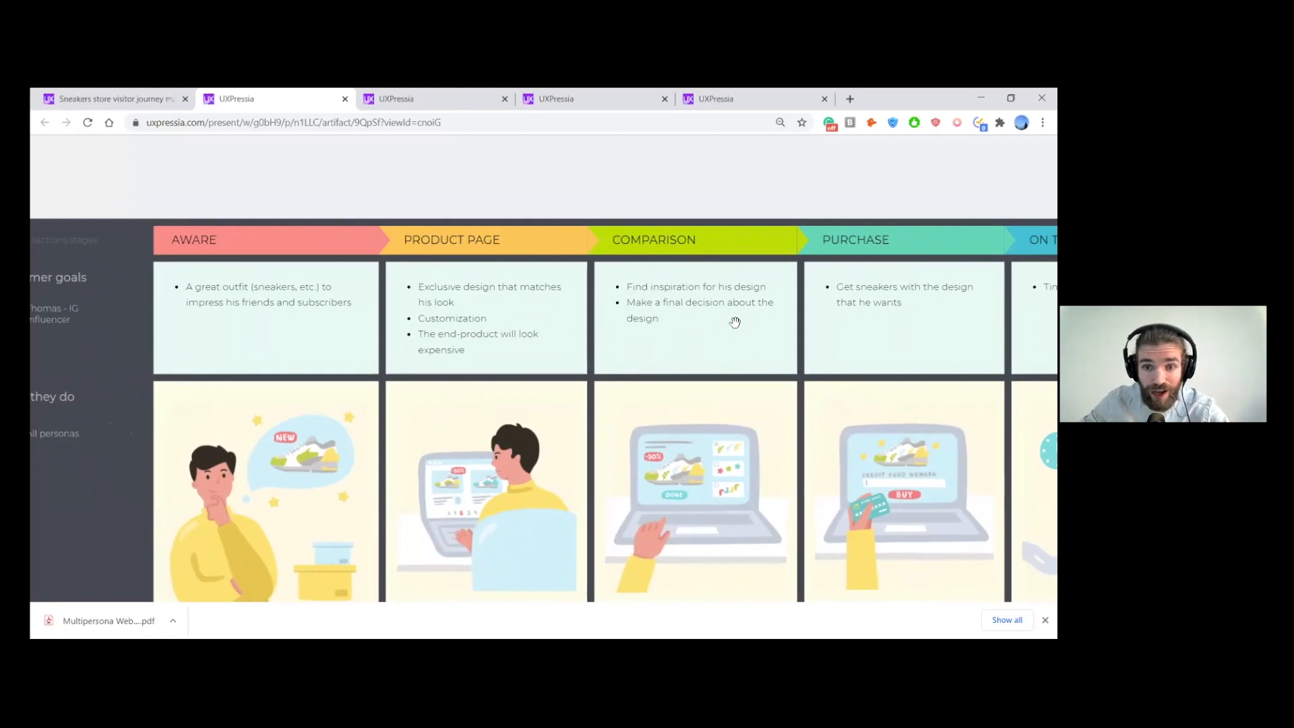
pyautogui.moveTo(731, 310); pyautogui.dragTo(621, 350)
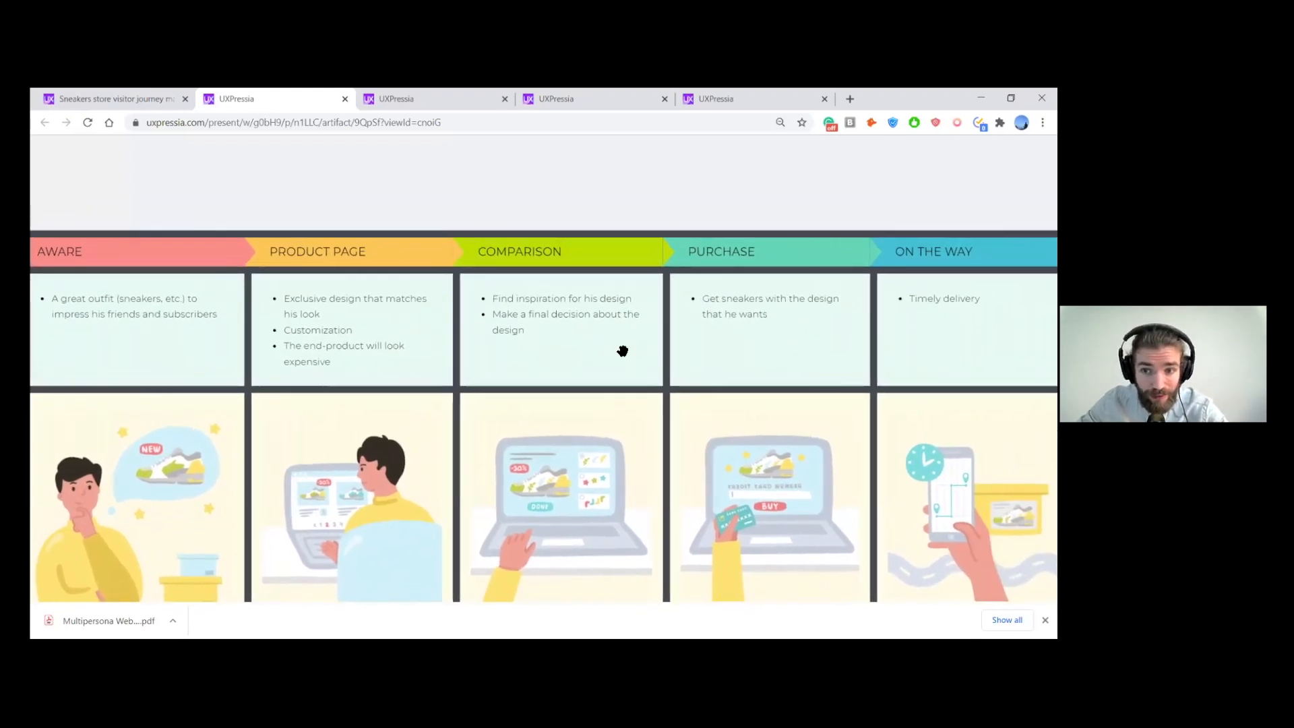
pyautogui.moveTo(745, 343); pyautogui.dragTo(675, 345)
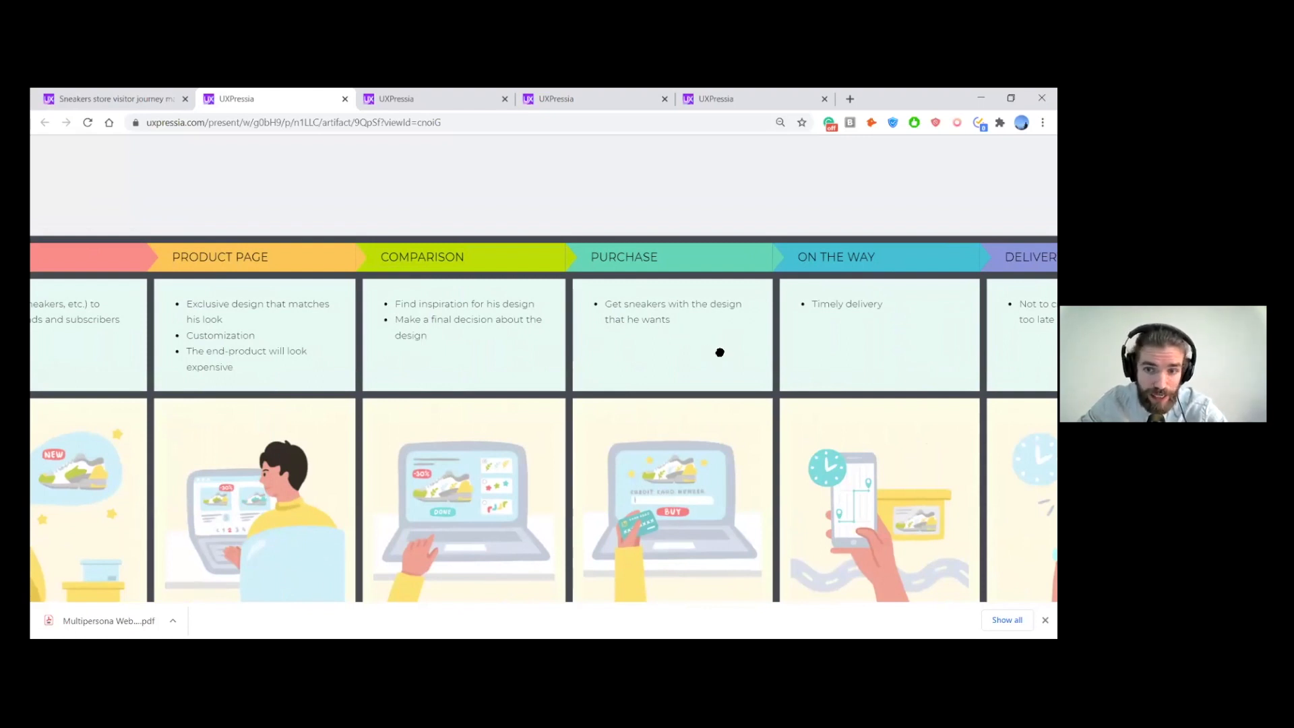
pyautogui.moveTo(720, 352); pyautogui.dragTo(539, 343)
pyautogui.moveTo(829, 352); pyautogui.dragTo(670, 357)
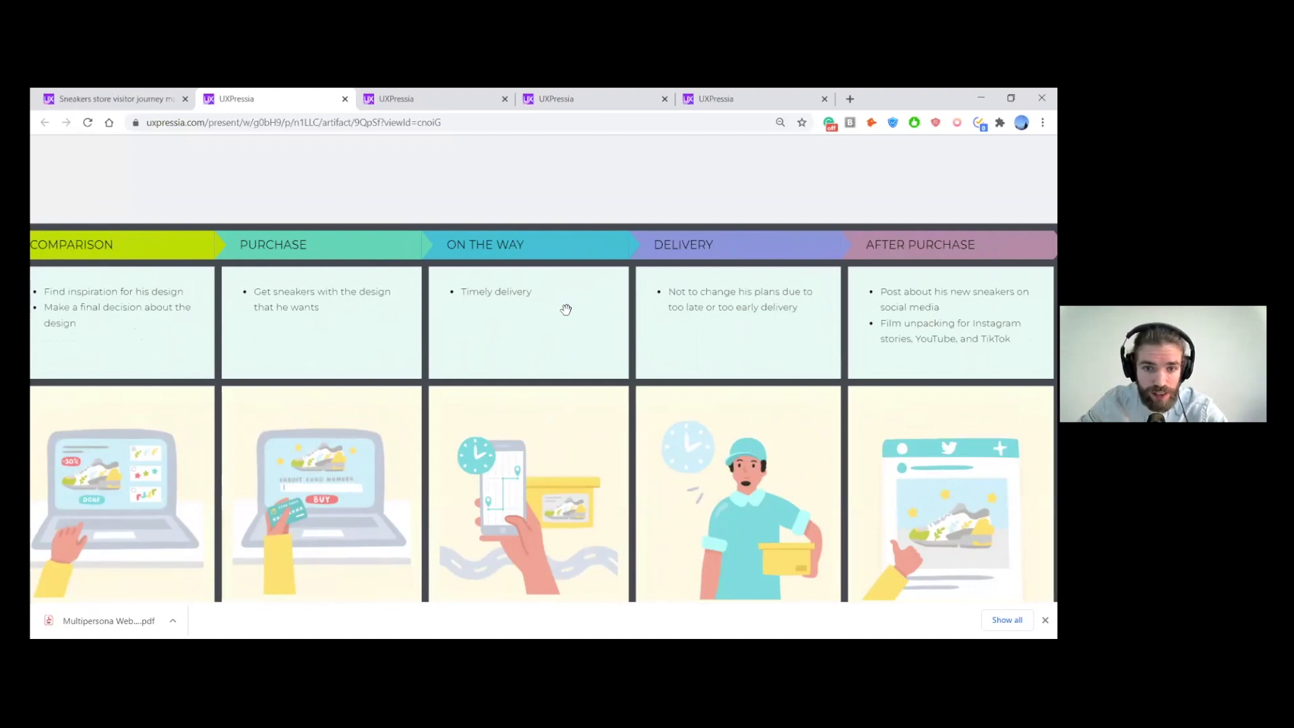
pyautogui.moveTo(826, 318); pyautogui.dragTo(754, 333)
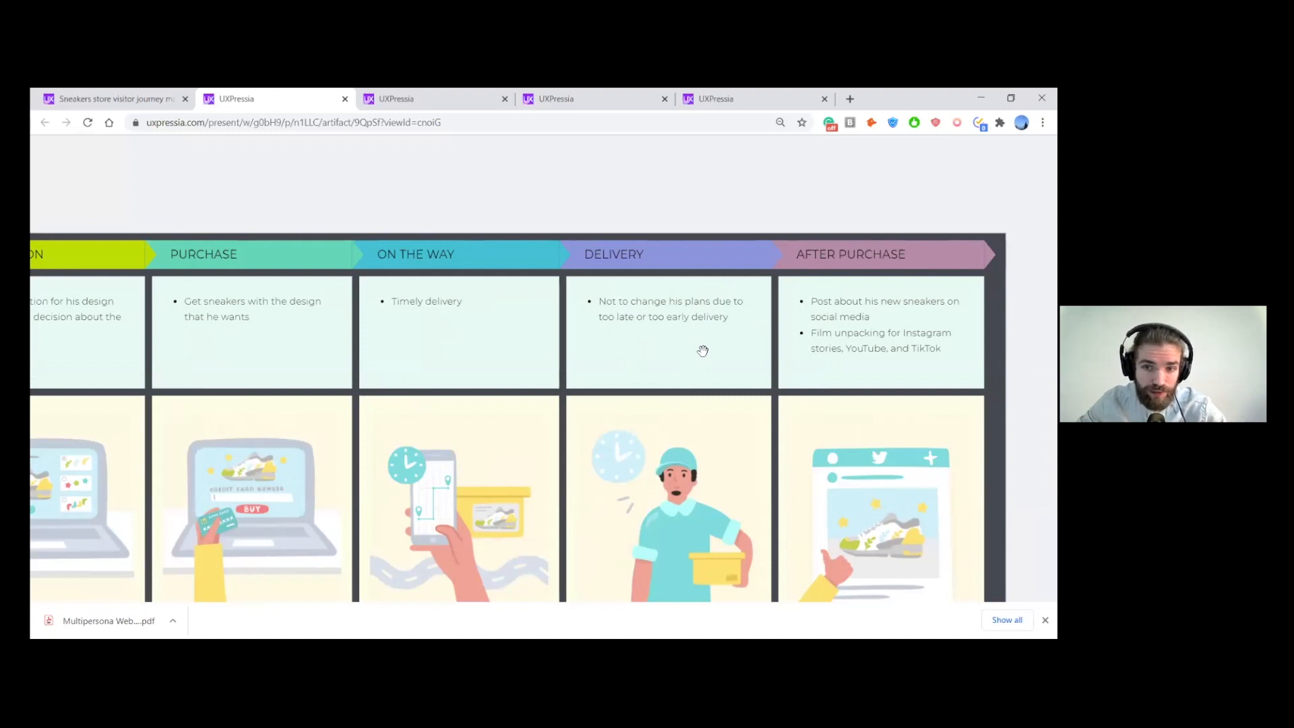
pyautogui.moveTo(842, 343); pyautogui.dragTo(836, 343)
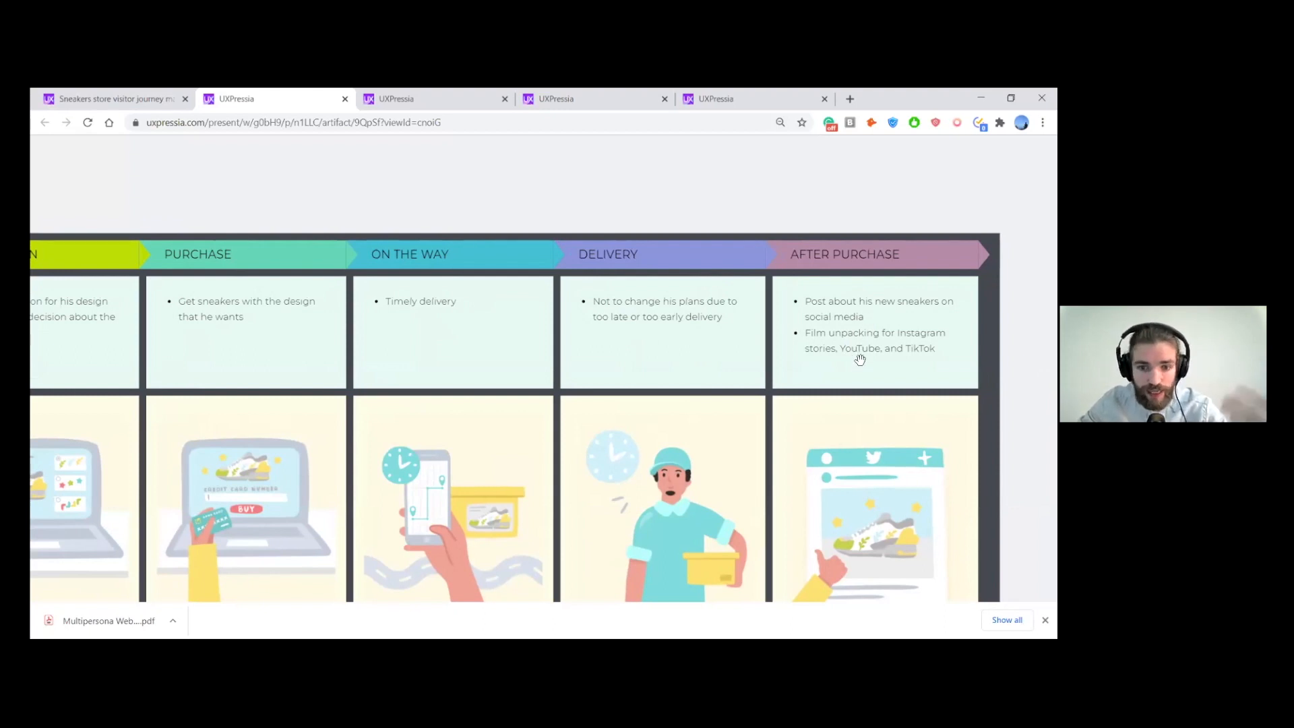
# - Examine the IG Influencer's Multipersona Experience curve, touchpoints and pain points along the presented journey map
pyautogui.scroll(-2, 689, 346)
pyautogui.moveTo(602, 504); pyautogui.dragTo(715, 387)
pyautogui.moveTo(616, 391); pyautogui.dragTo(672, 378)
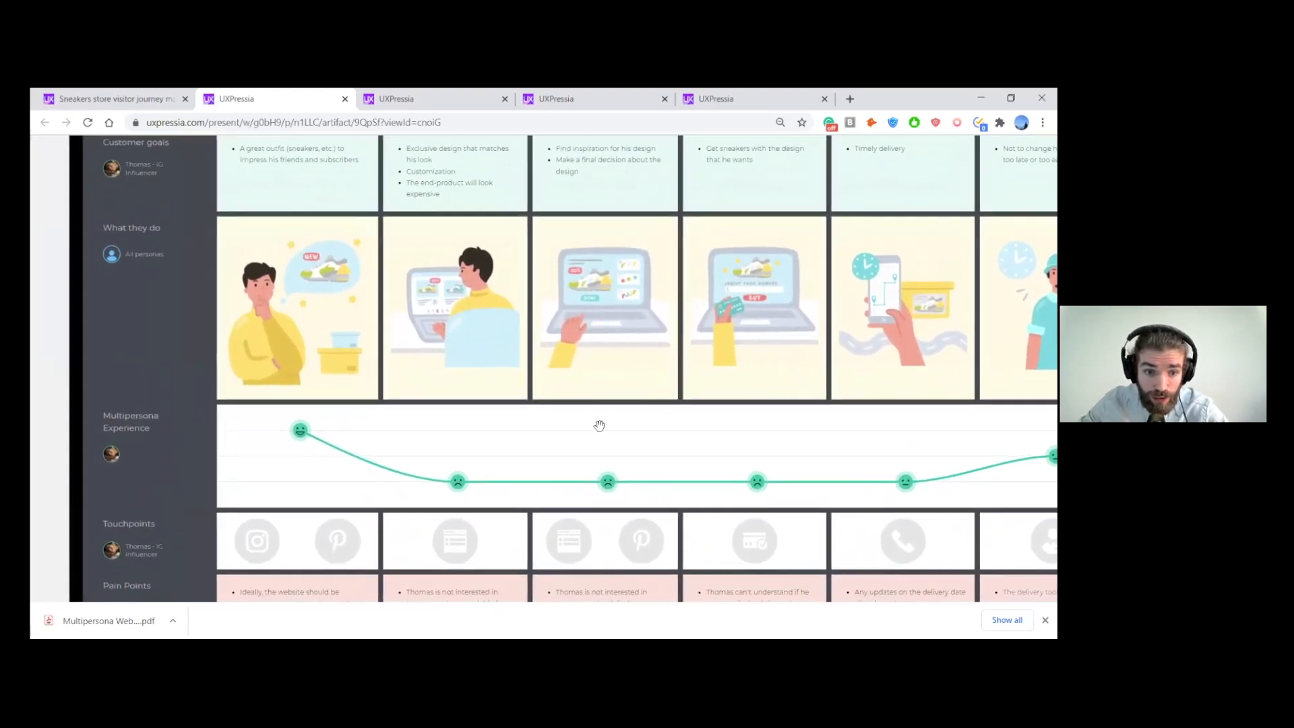
pyautogui.scroll(-1, 267, 437)
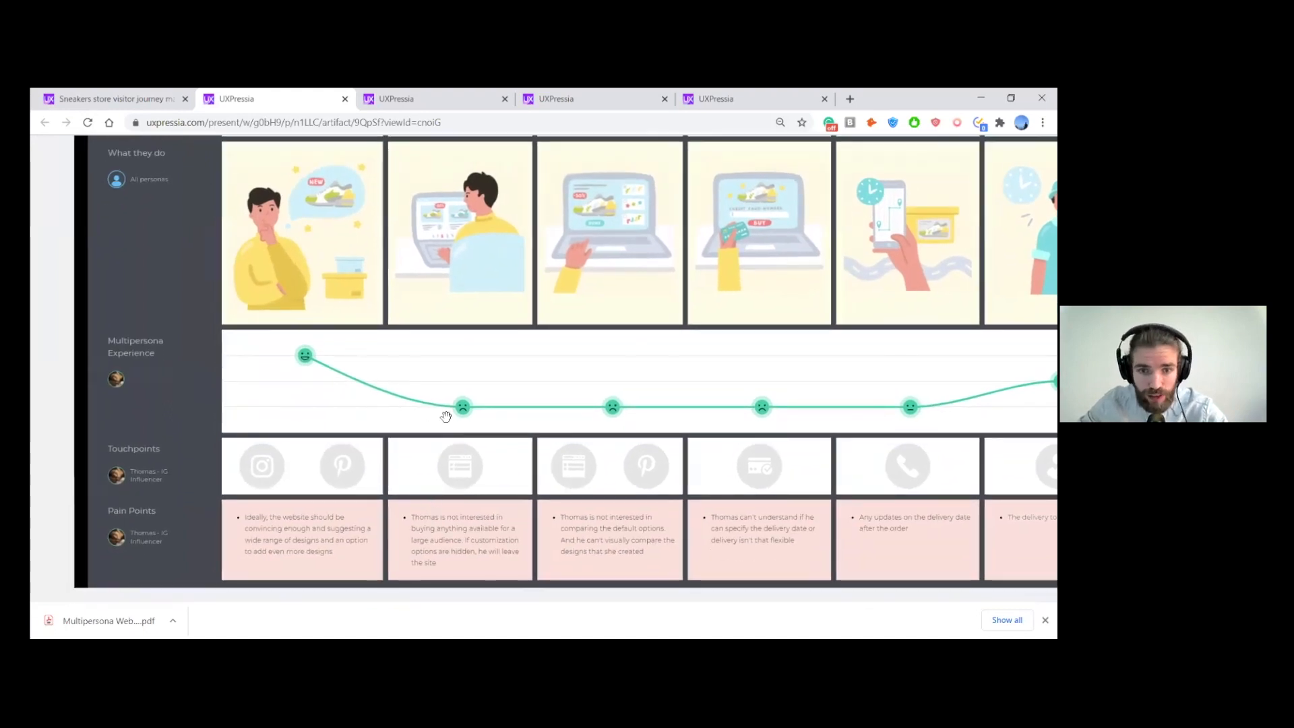
pyautogui.scroll(-1, 479, 383)
pyautogui.moveTo(480, 374); pyautogui.dragTo(476, 397)
pyautogui.moveTo(581, 397); pyautogui.dragTo(530, 376)
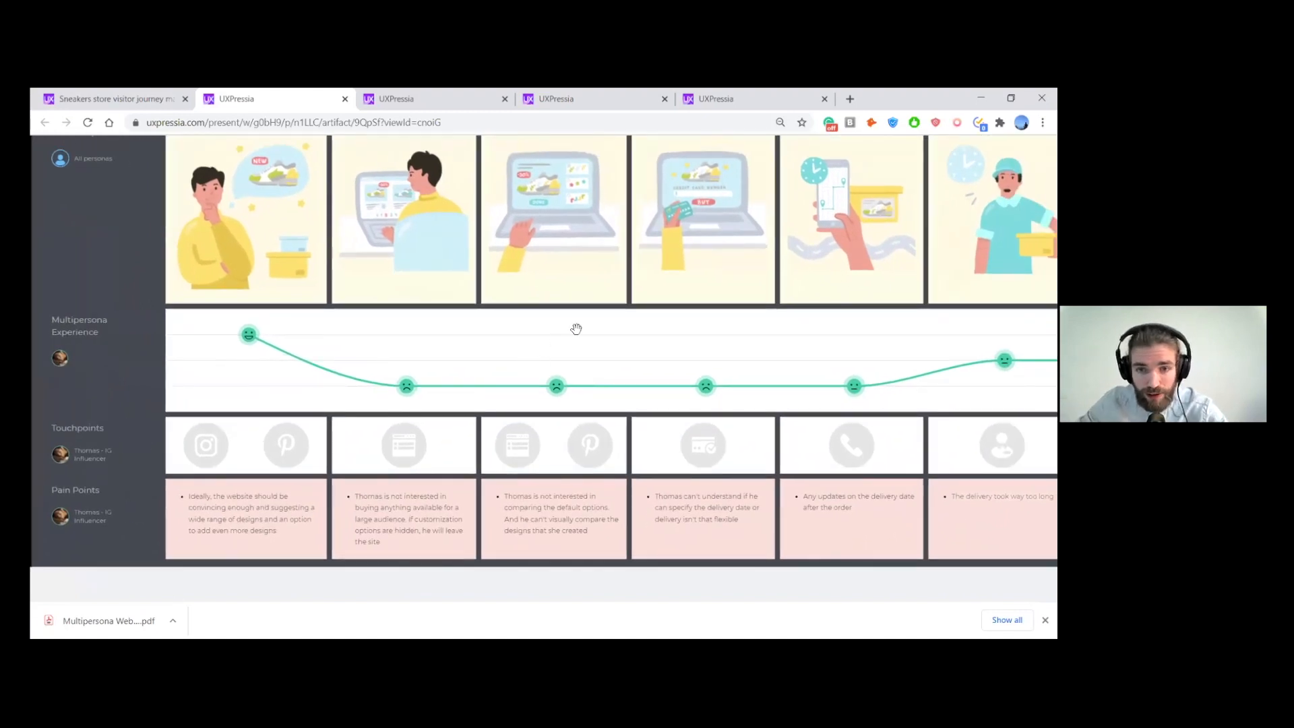
pyautogui.moveTo(585, 322); pyautogui.dragTo(604, 381)
pyautogui.moveTo(454, 304); pyautogui.dragTo(466, 331)
pyautogui.scroll(-1, 485, 370)
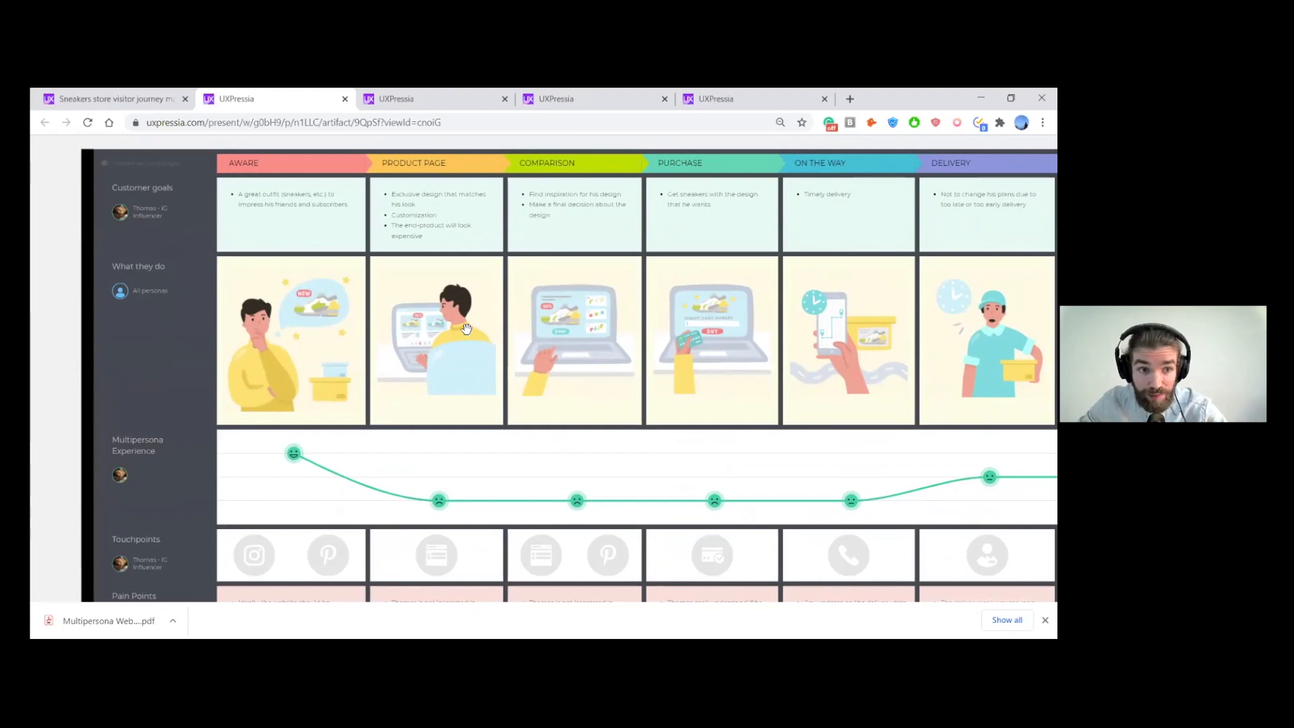
# - Switch to the Sneakers store visitor journey map editor and show the hidden Discount Chaser and Researcher personas
pyautogui.click(127, 98)
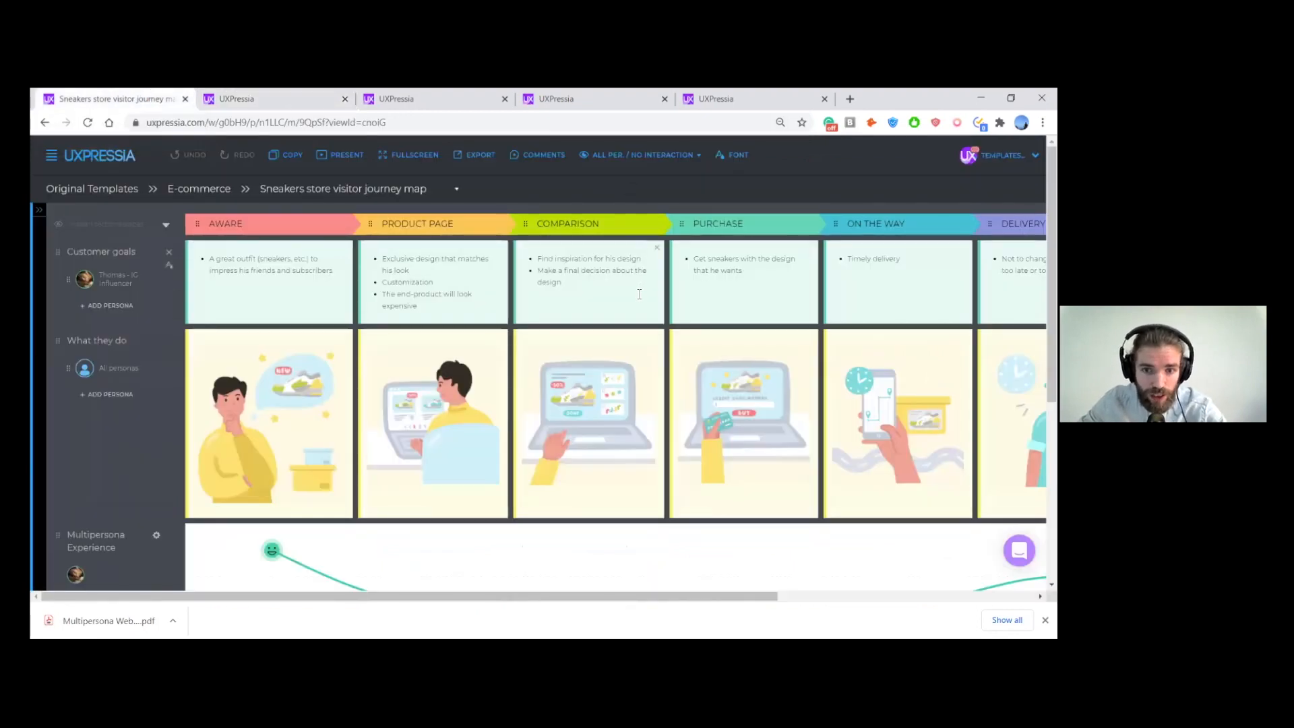
pyautogui.scroll(-2, 638, 293)
pyautogui.scroll(2, 638, 293)
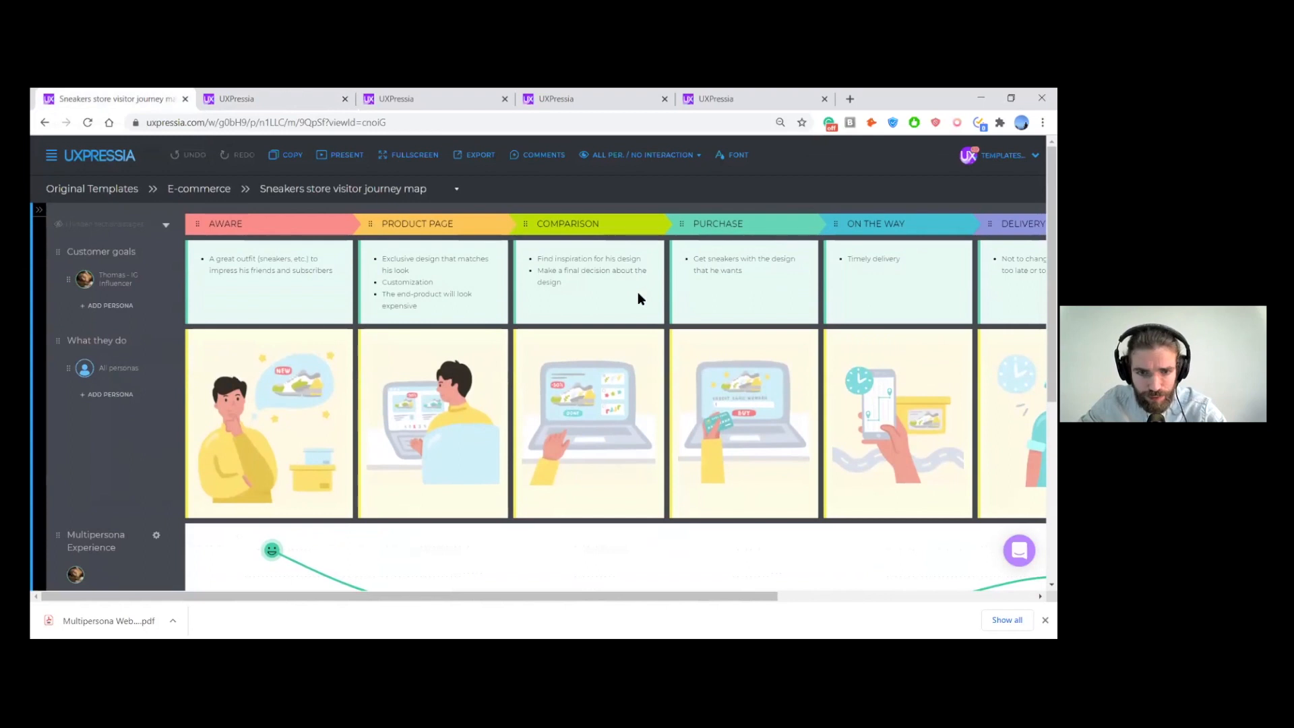
pyautogui.click(38, 210)
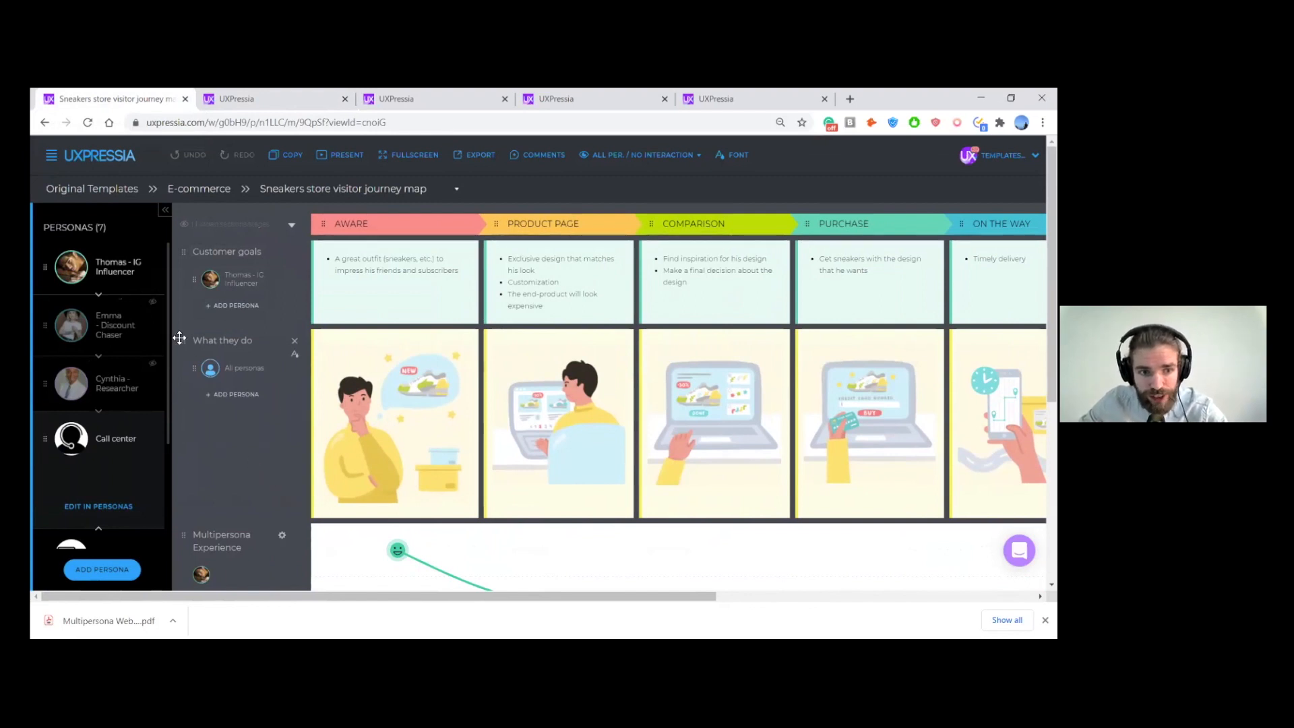
pyautogui.click(154, 305)
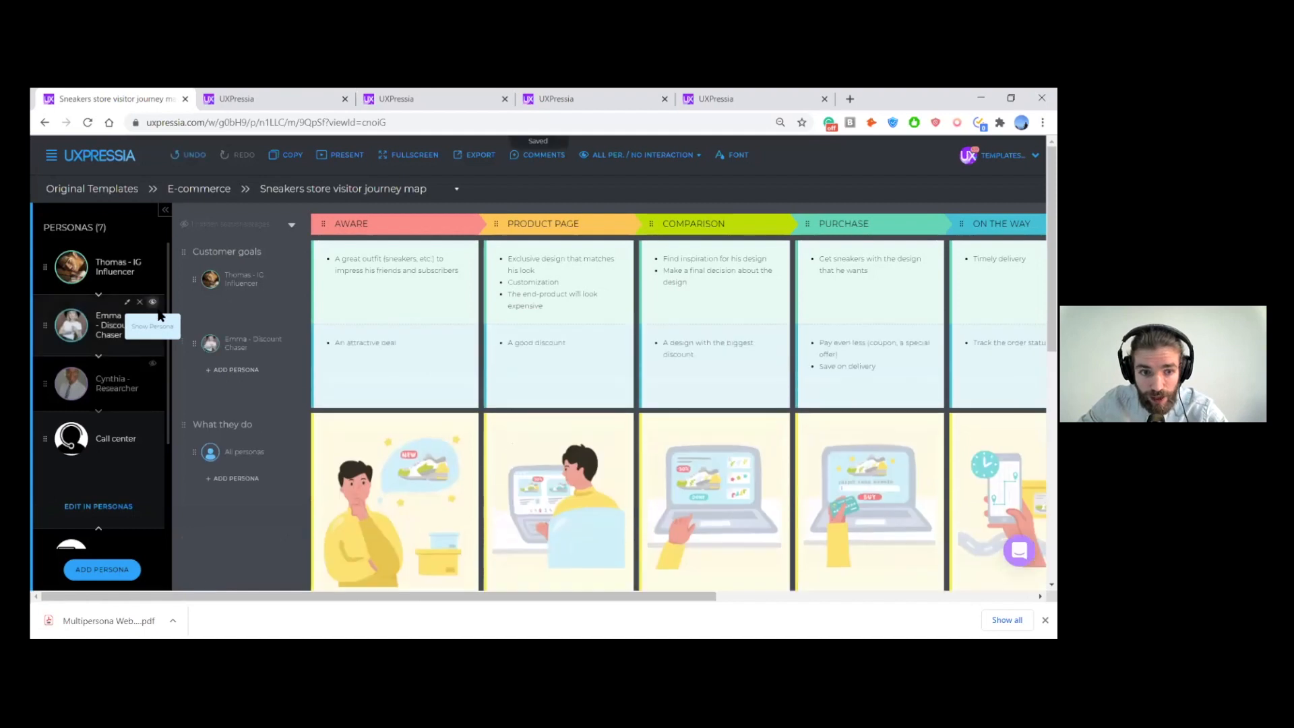
pyautogui.click(154, 367)
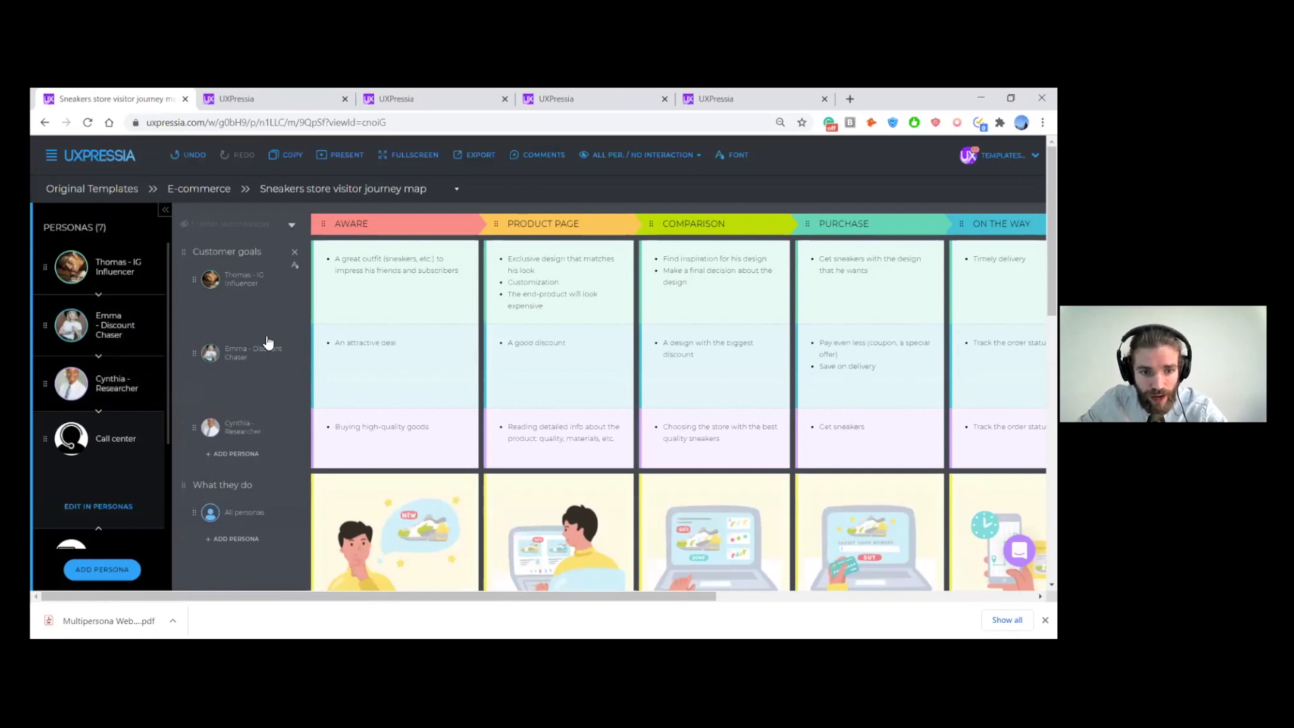
# - Compare the three personas' customer goals at a larger page zoom and look over the What they do illustrations
pyautogui.scroll(-8, 270, 395)
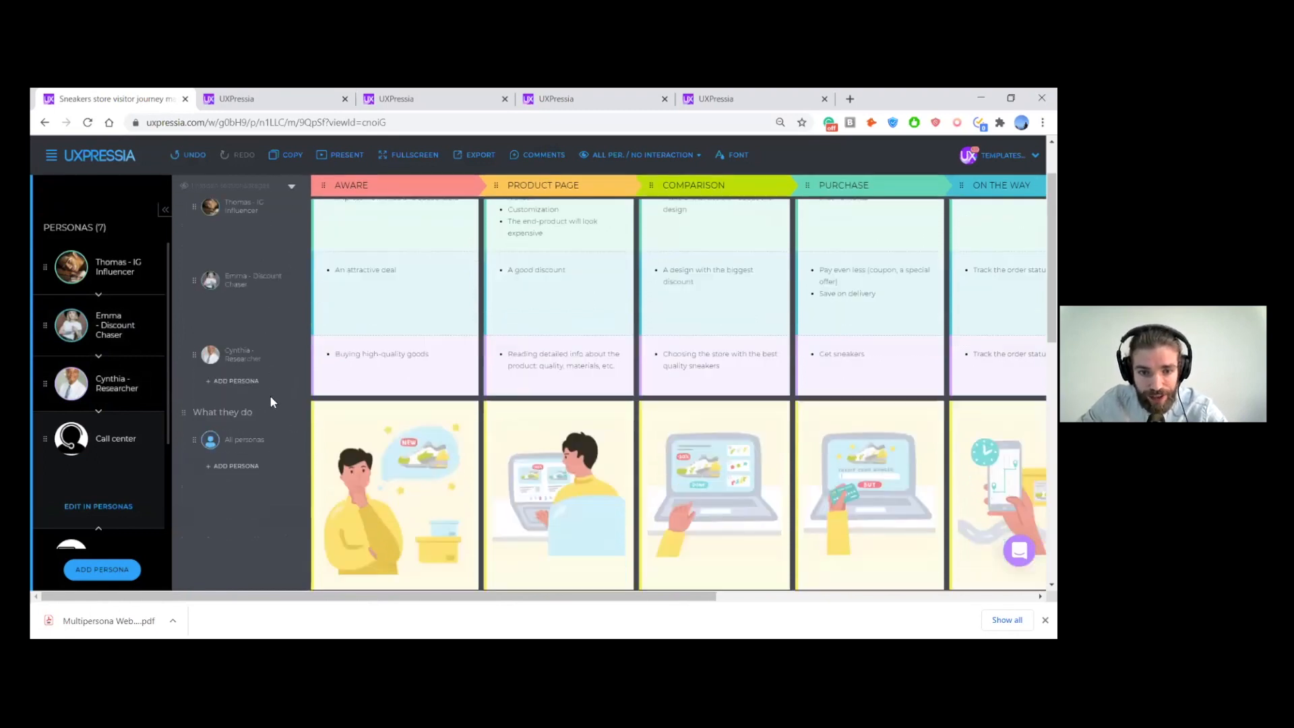
pyautogui.scroll(-3, 270, 395)
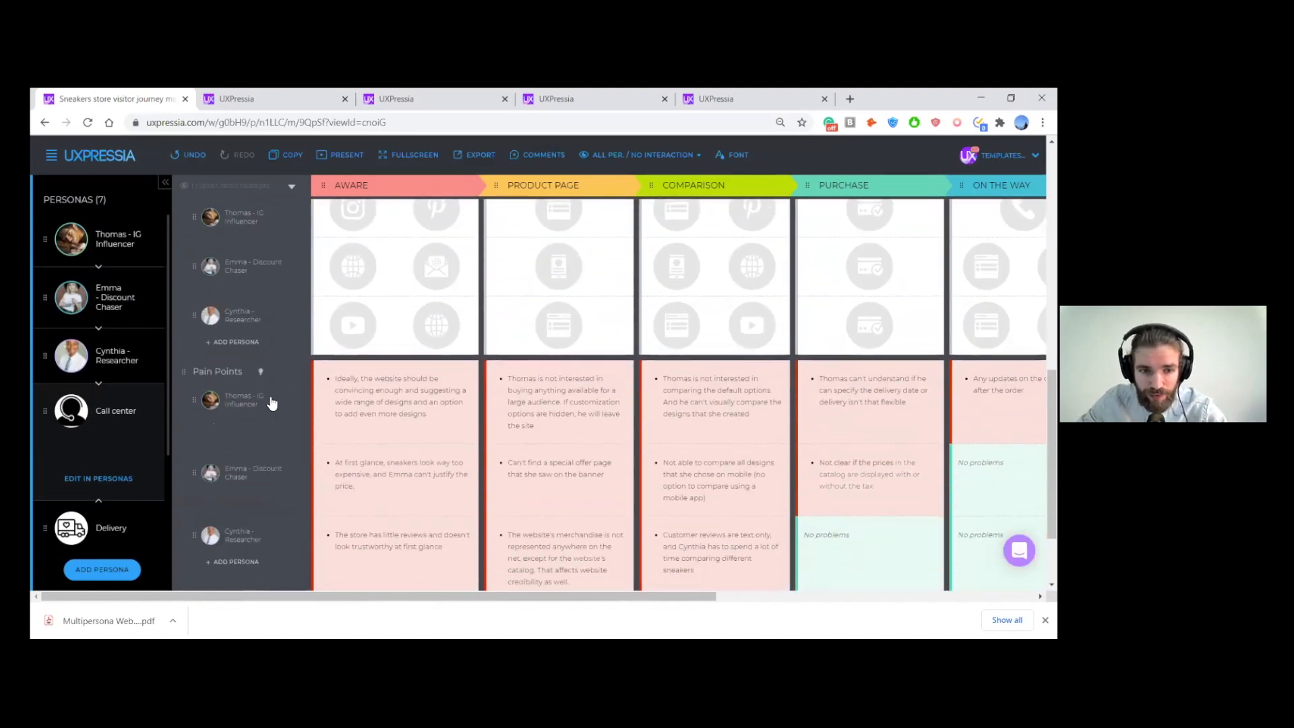
pyautogui.scroll(10, 274, 427)
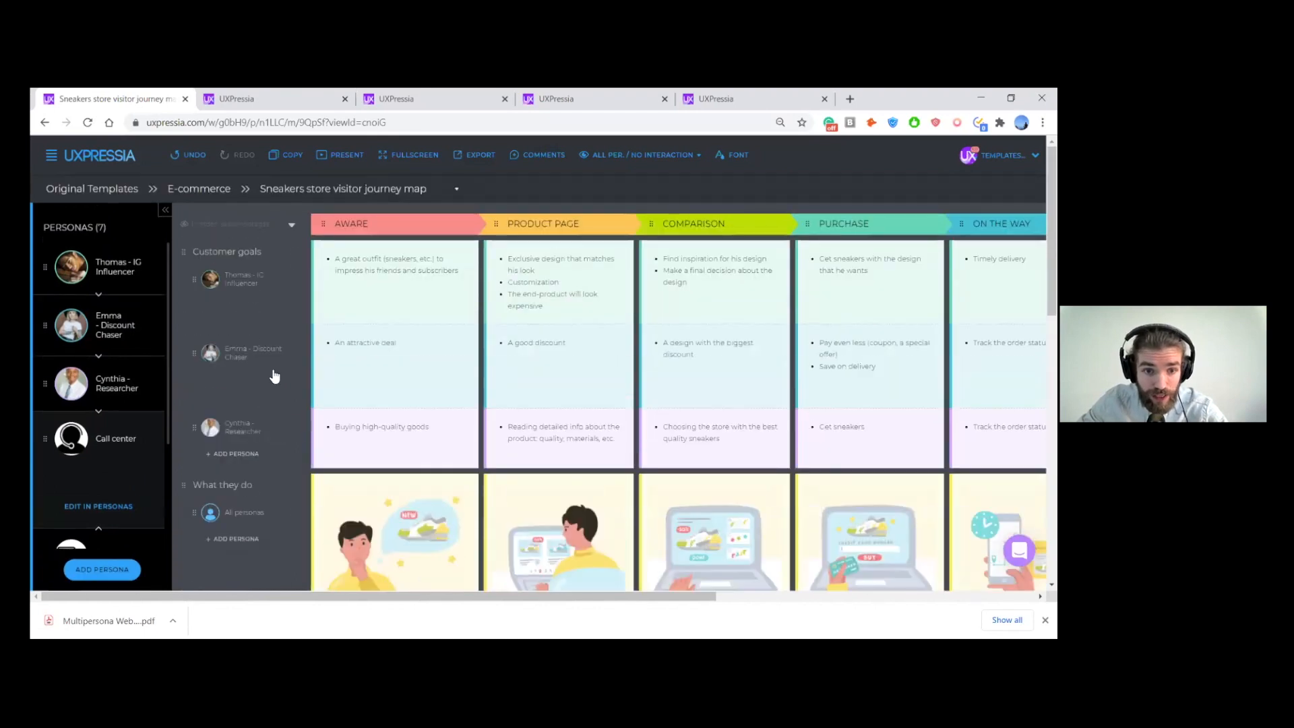
pyautogui.hotkey('ctrl', '+')
pyautogui.hotkey('ctrl', '+')
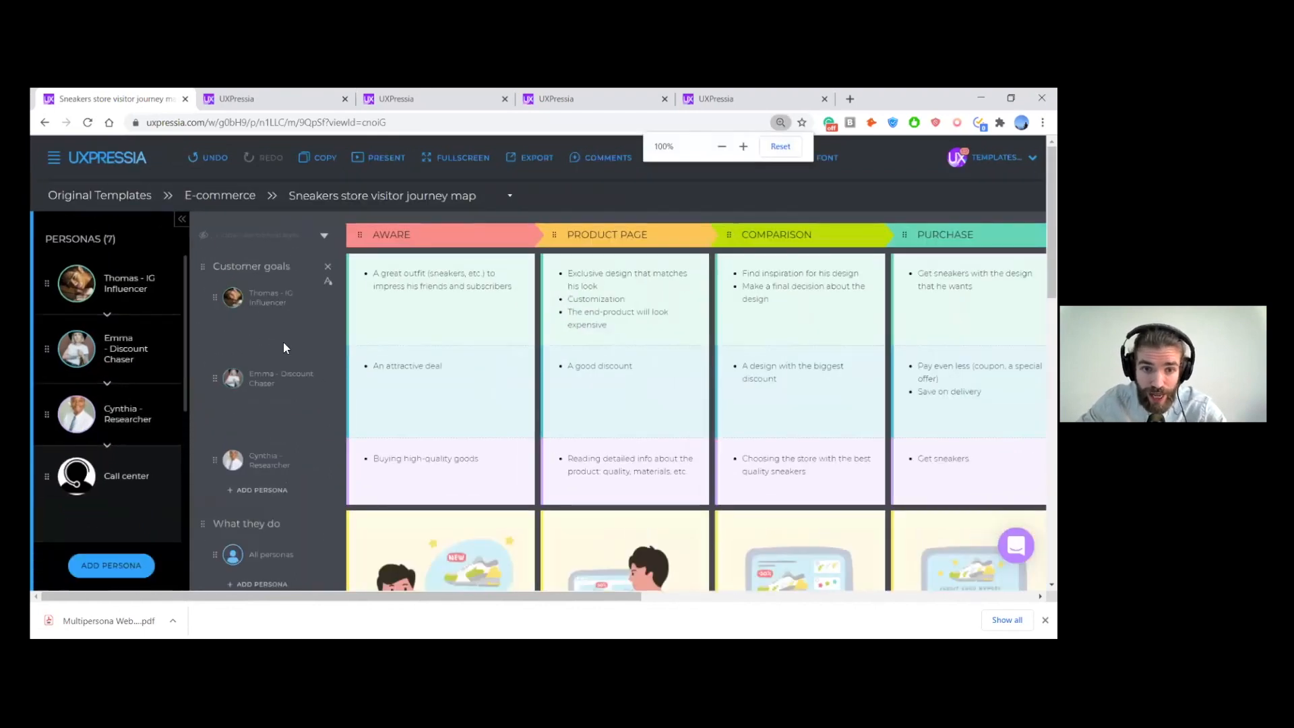
pyautogui.hscroll(1, 534, 297)
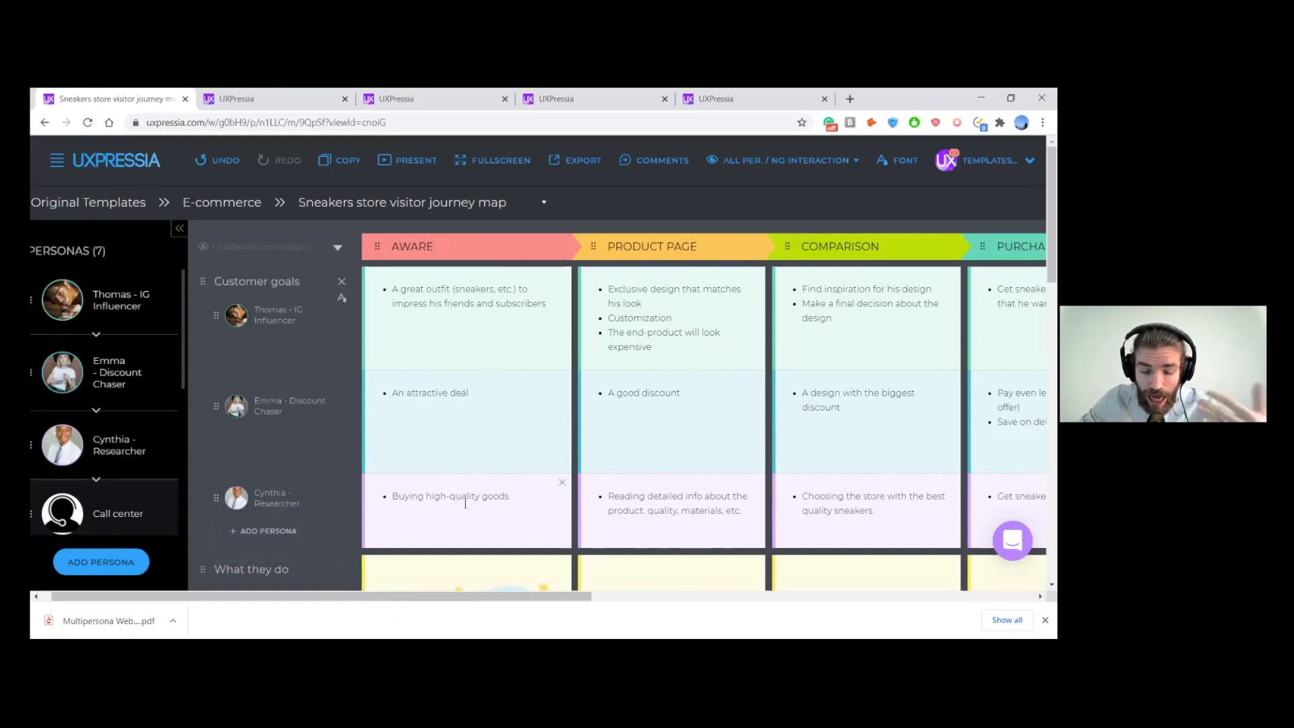
pyautogui.scroll(-4, 482, 413)
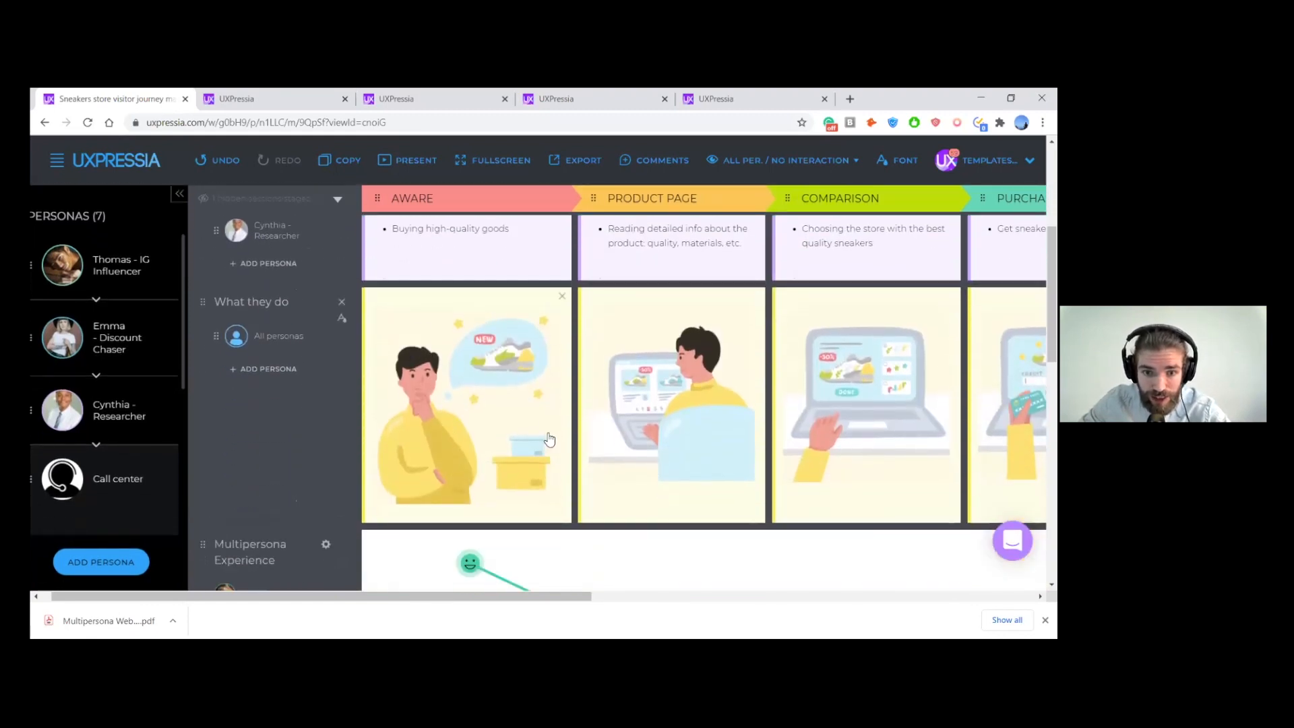
pyautogui.hscroll(1, 622, 398)
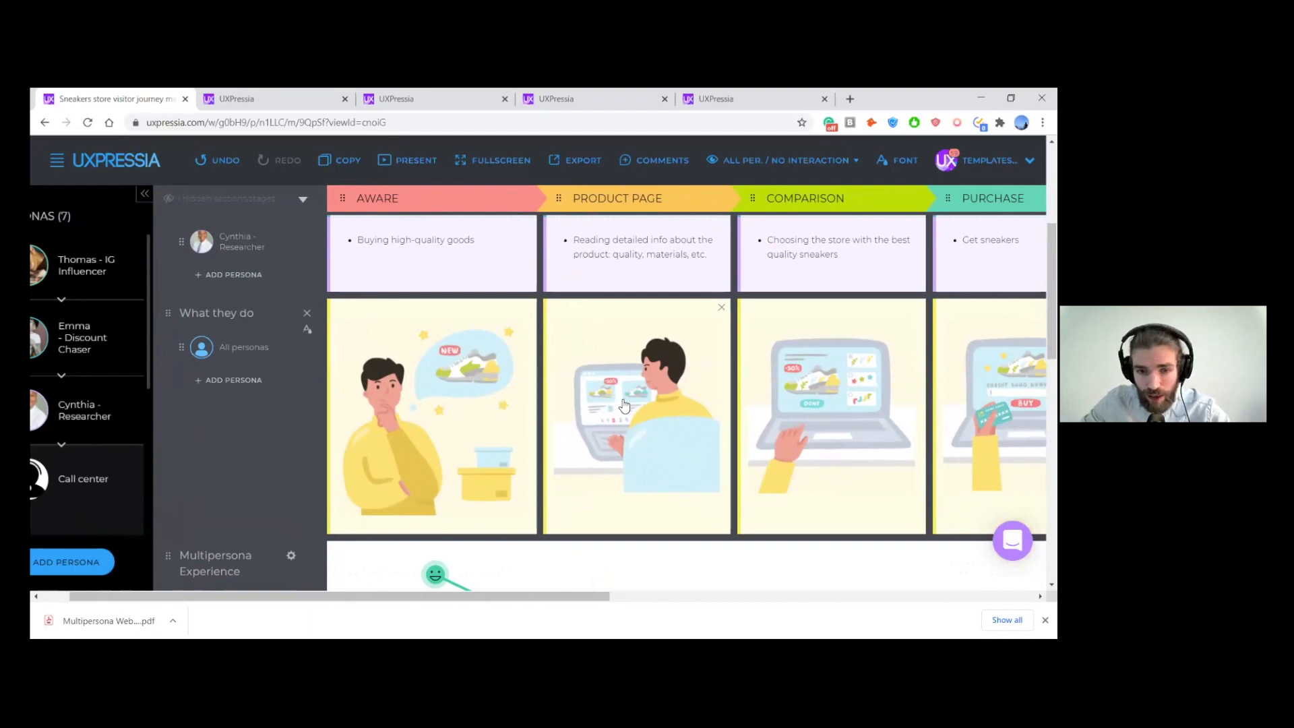
pyautogui.hscroll(2, 678, 377)
pyautogui.hscroll(2, 680, 378)
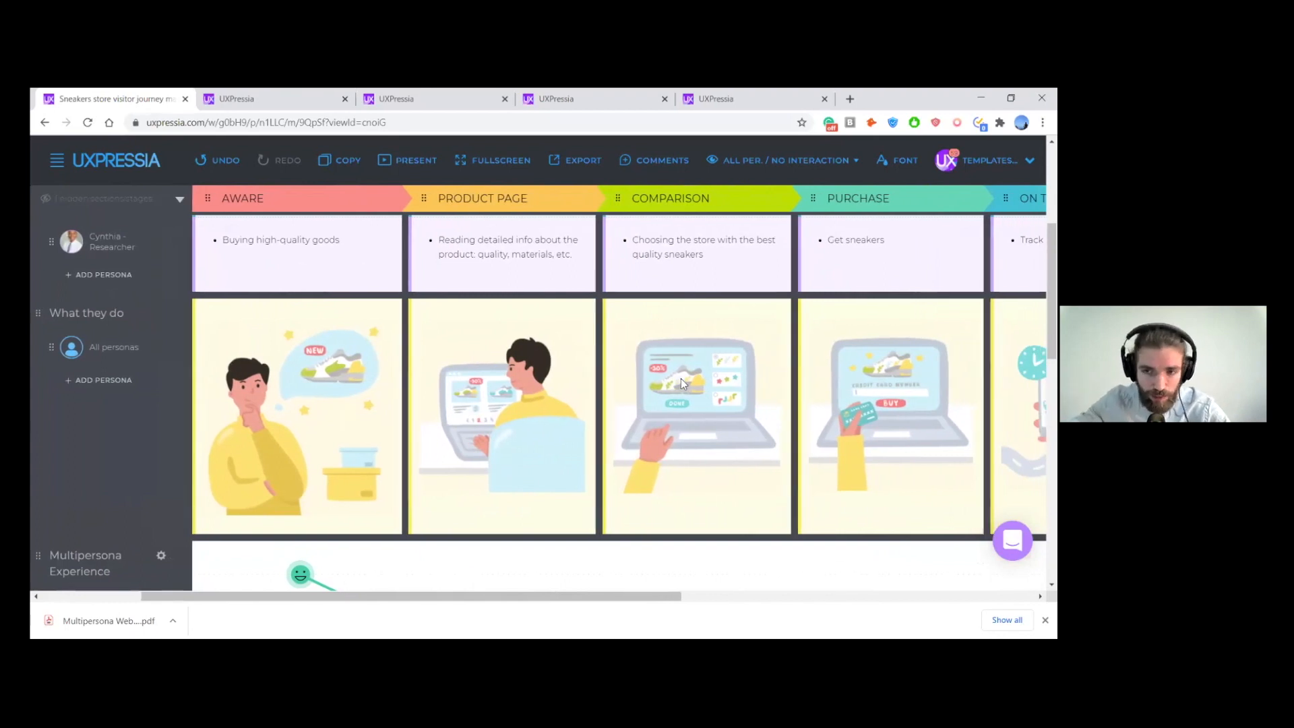
pyautogui.hscroll(-3, 681, 378)
pyautogui.hscroll(-2, 497, 397)
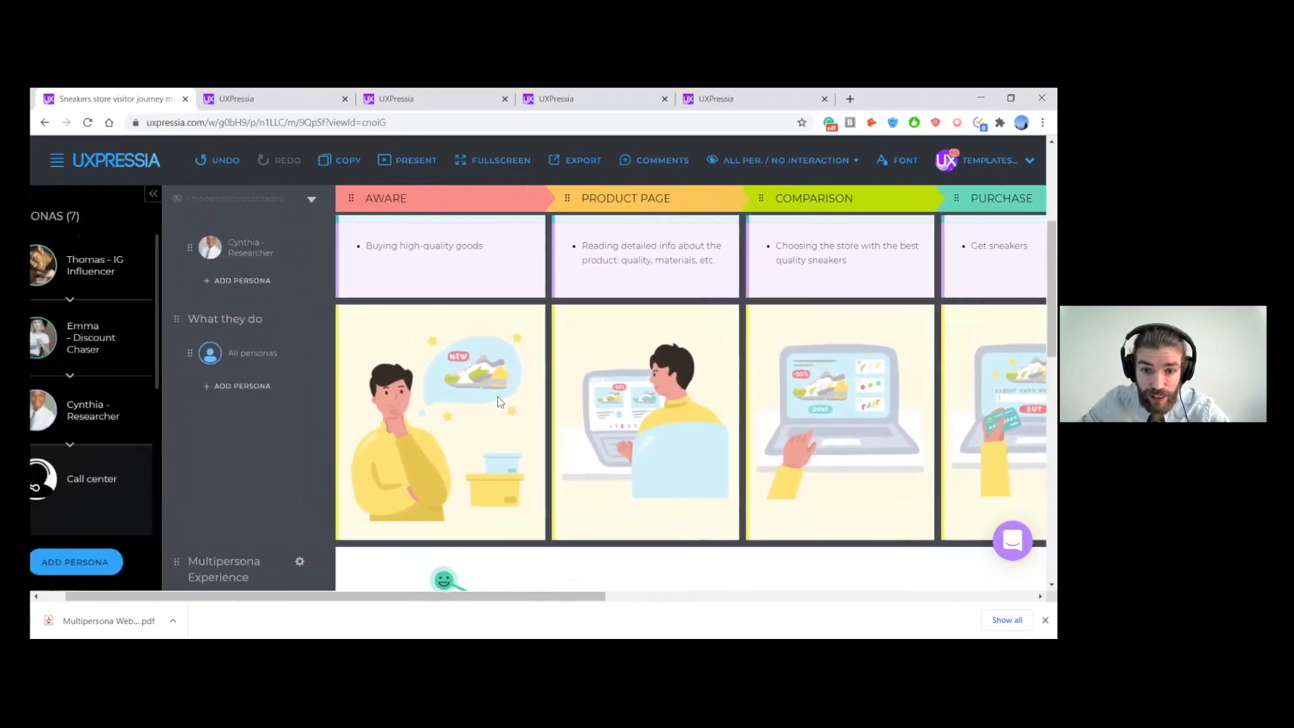
# - Review the Multipersona Experience, Touchpoints and Pain Points sections for the three personas and recheck their customer goals
pyautogui.scroll(-1, 320, 411)
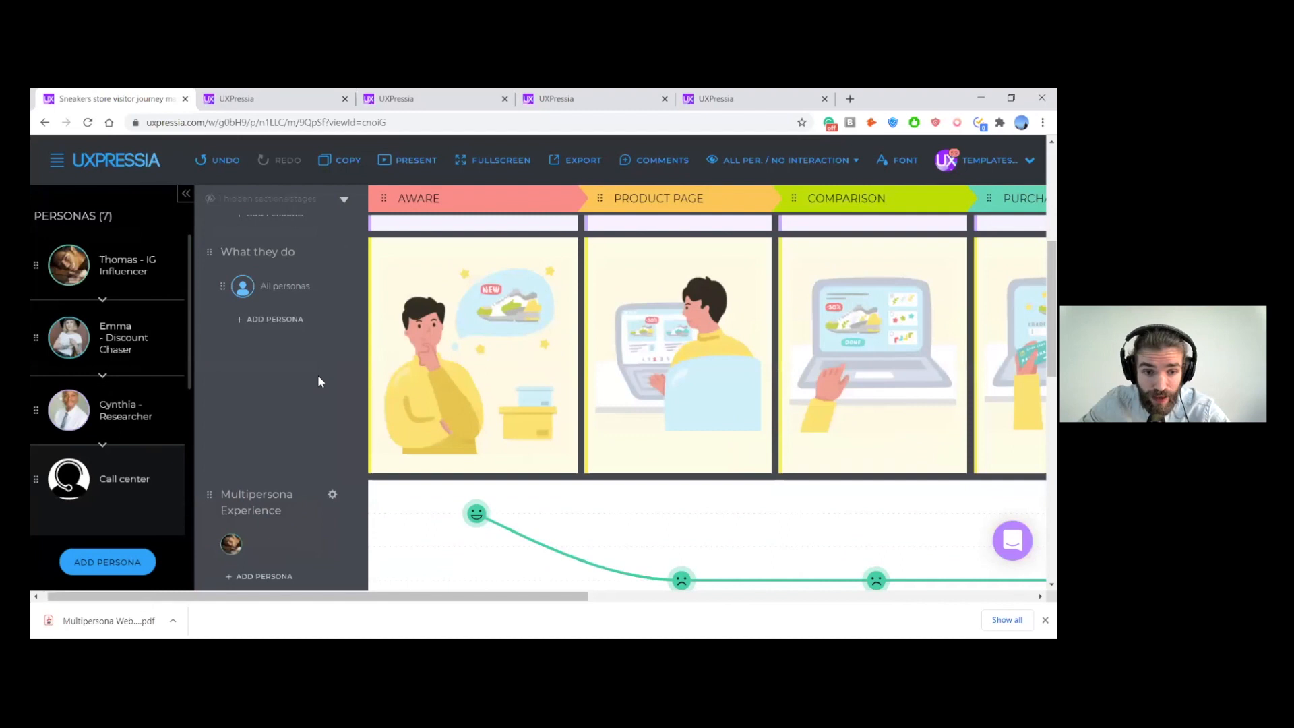
pyautogui.scroll(-3, 317, 374)
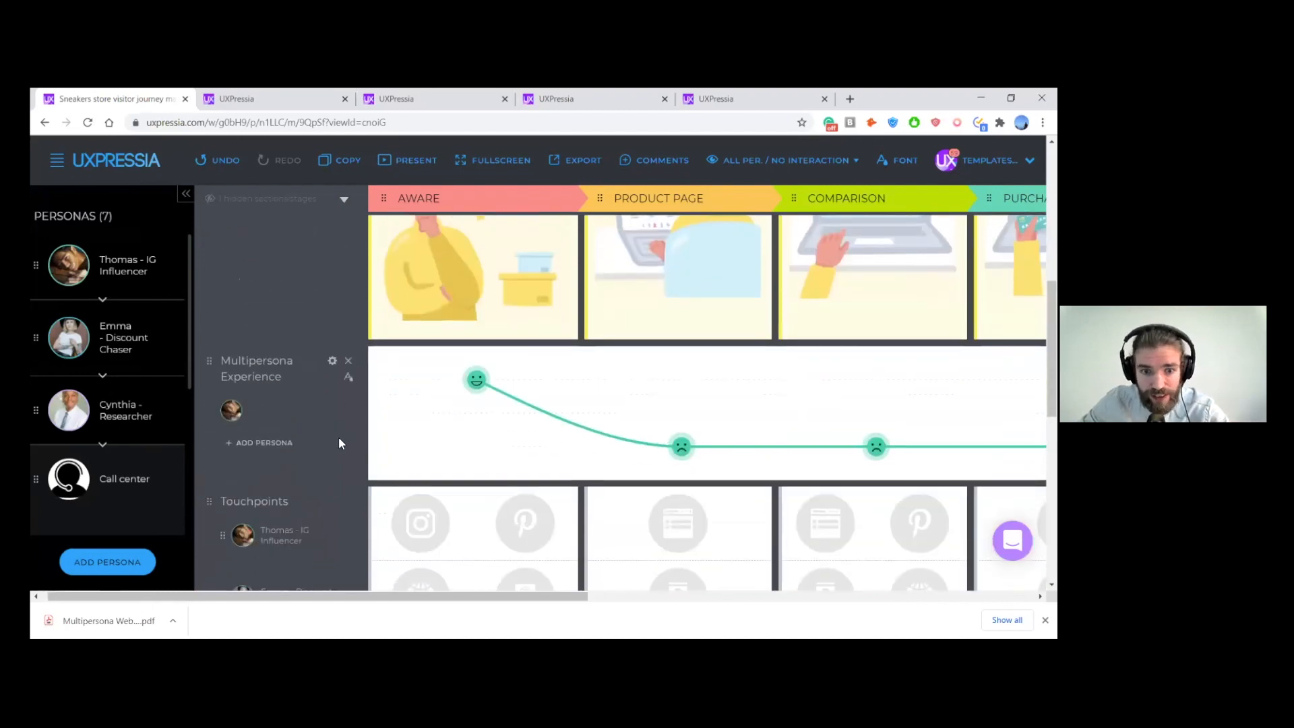
pyautogui.scroll(-4, 342, 436)
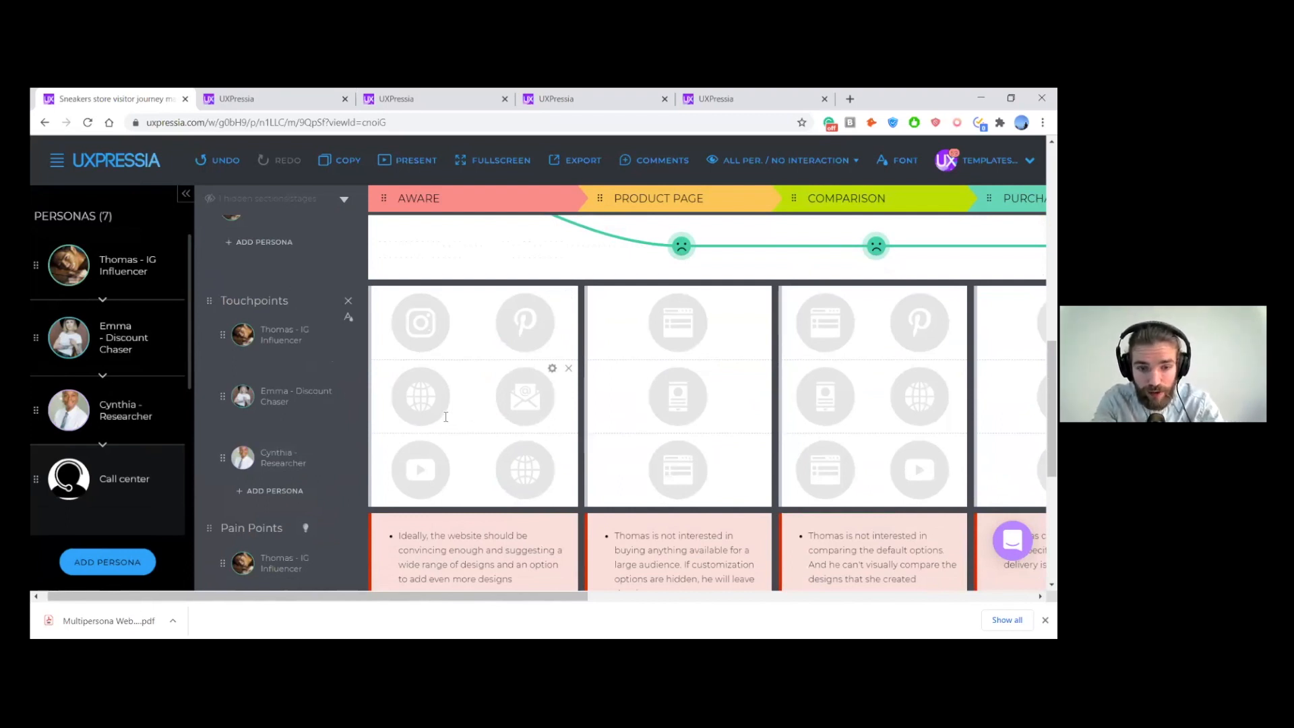
pyautogui.scroll(-4, 413, 387)
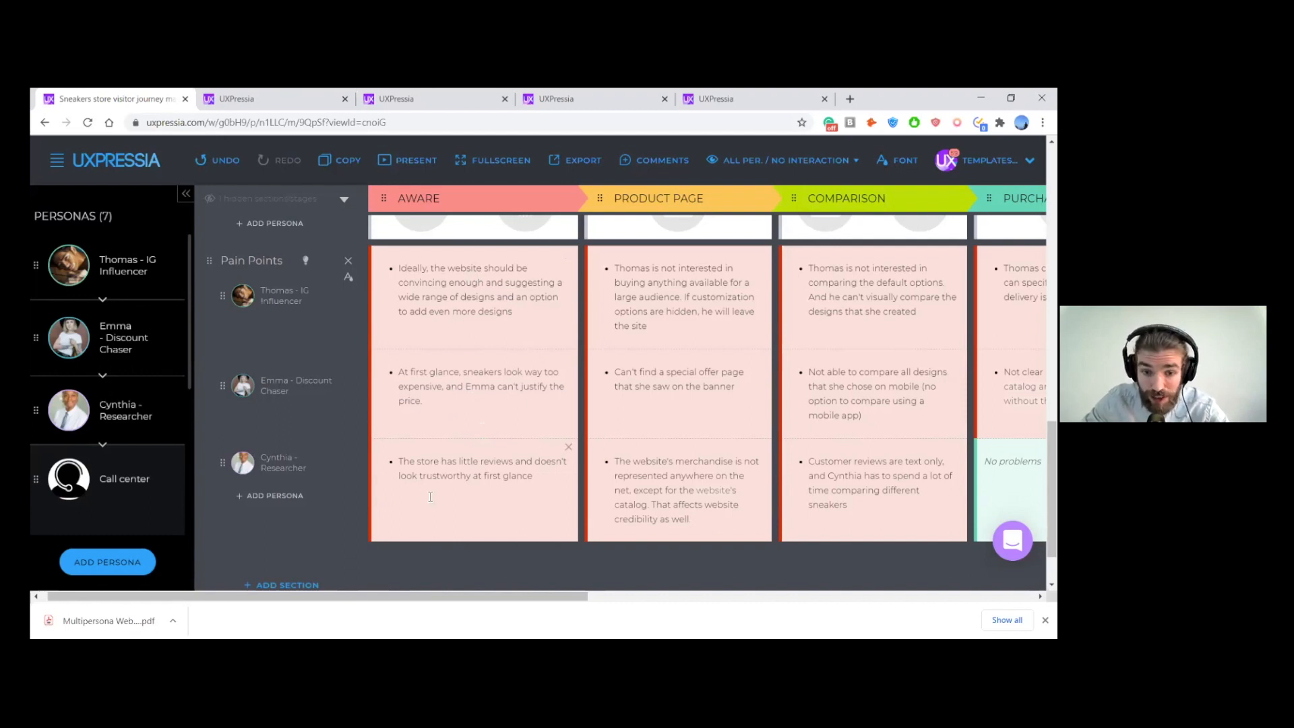
pyautogui.scroll(1, 509, 488)
pyautogui.scroll(-1, 512, 484)
pyautogui.scroll(3, 319, 396)
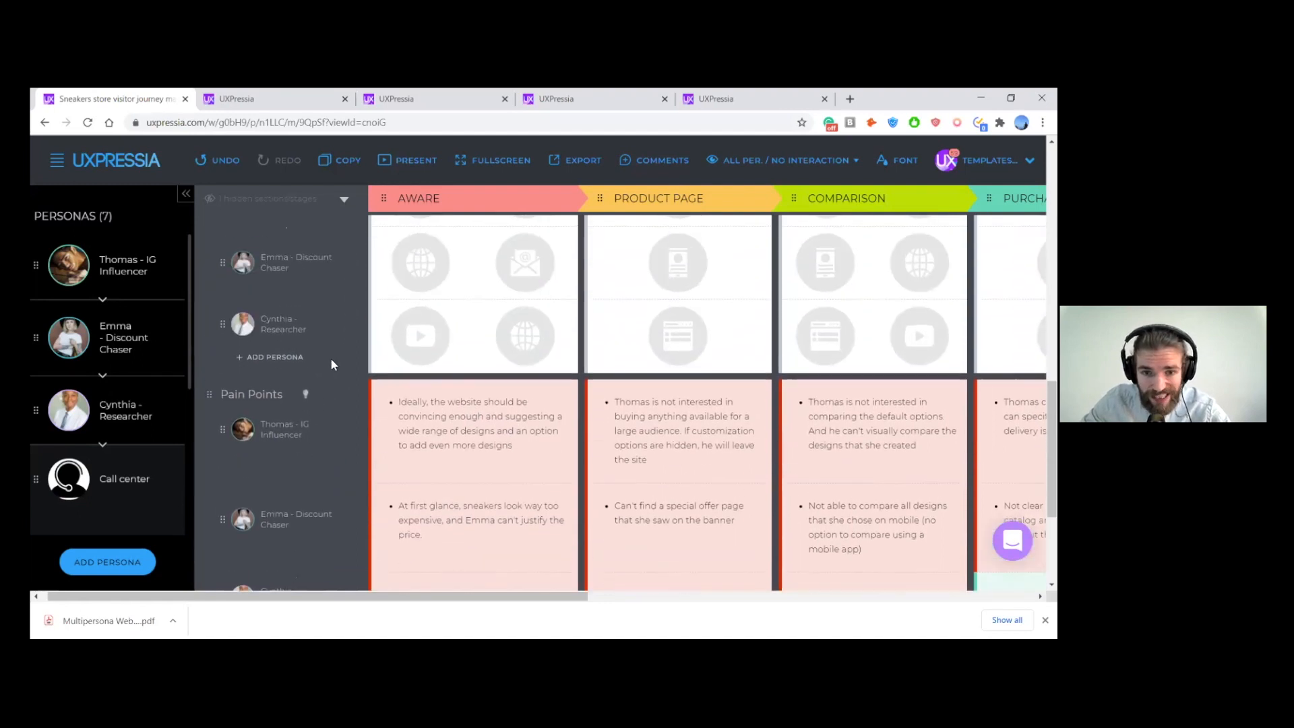
pyautogui.scroll(8, 344, 394)
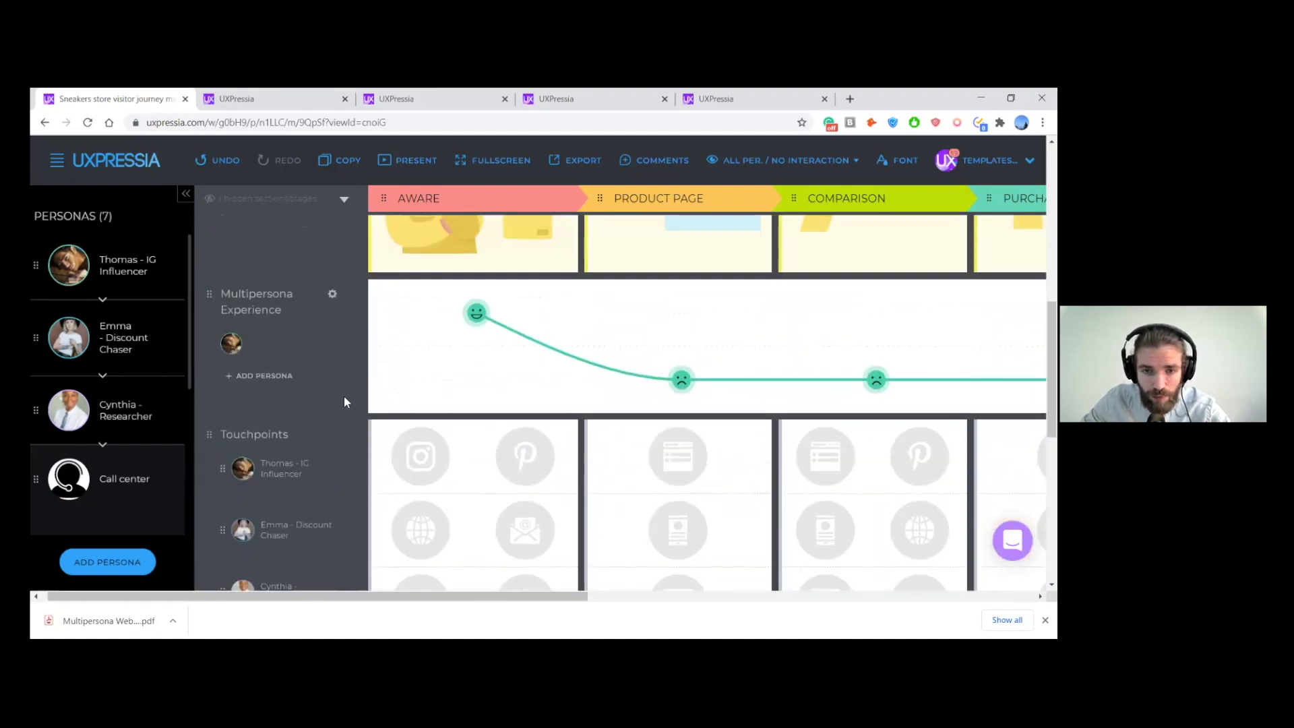
pyautogui.scroll(4, 343, 401)
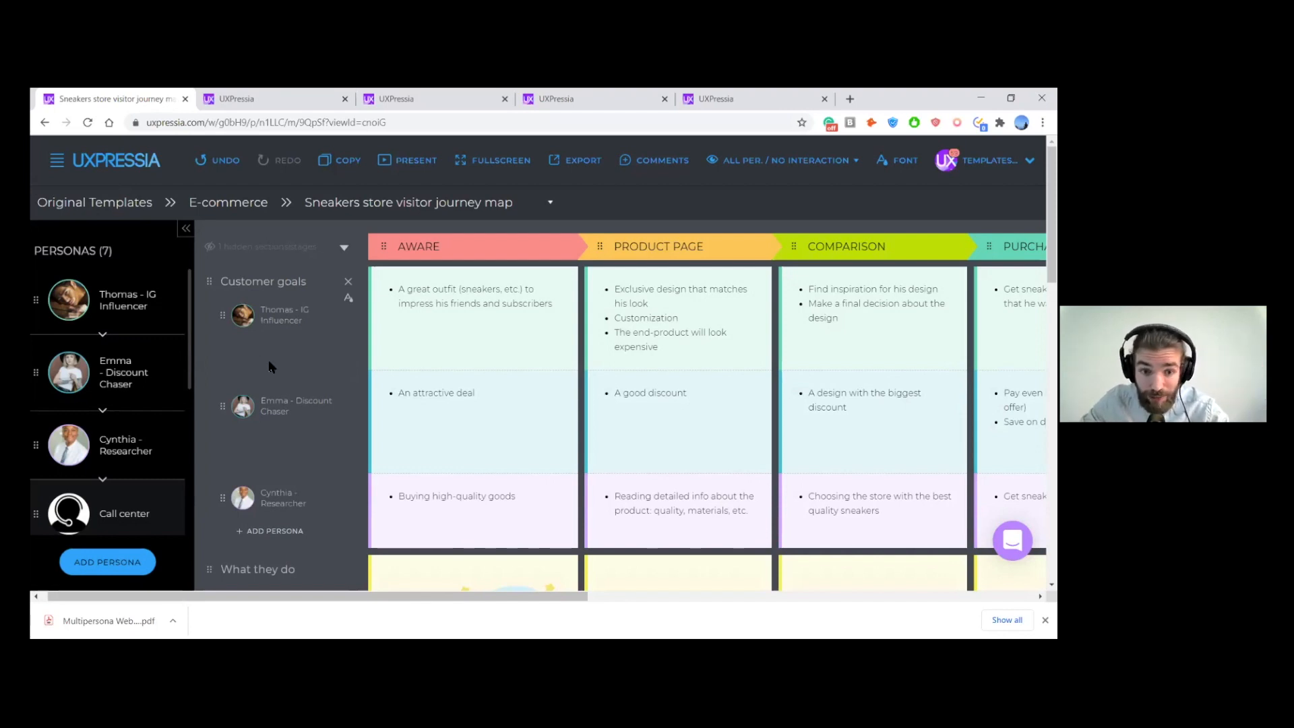
pyautogui.scroll(-1, 321, 349)
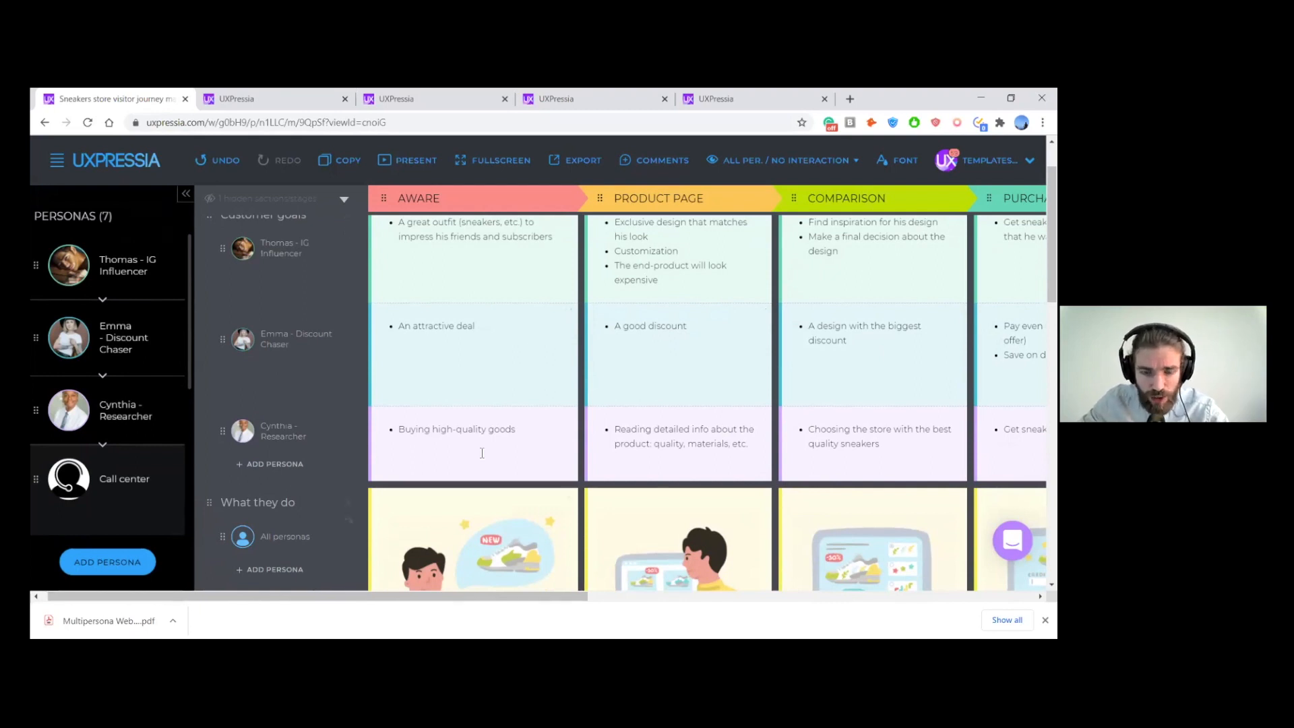
pyautogui.scroll(-5, 385, 353)
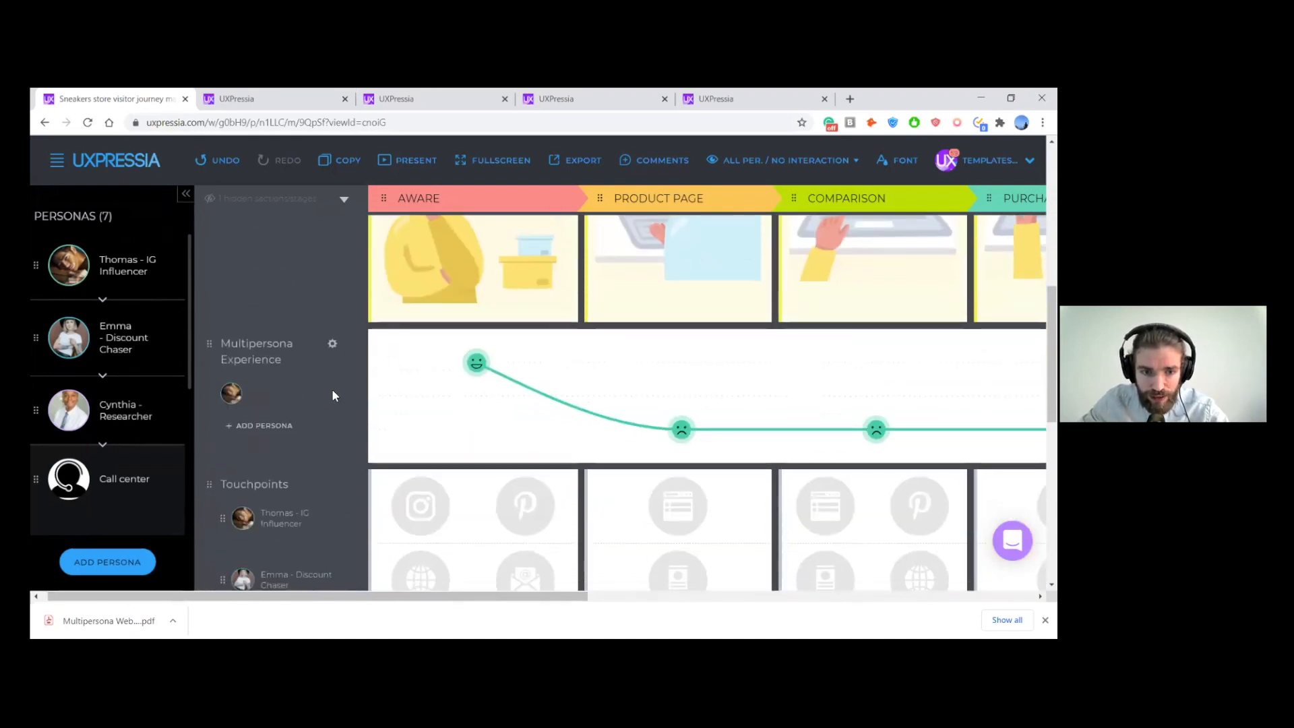
# - Look over the shared What they do illustrations and the IG Influencer's existing Multipersona Experience curve
pyautogui.scroll(4, 331, 424)
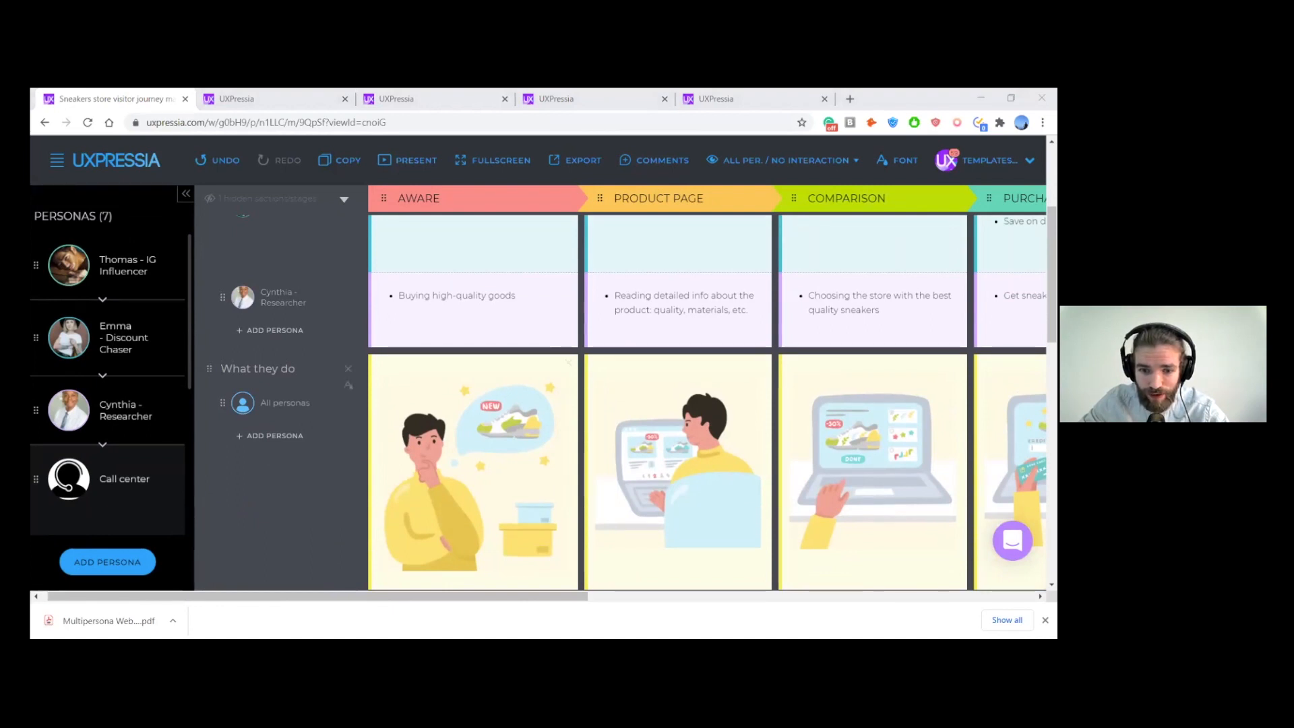
pyautogui.click(647, 448)
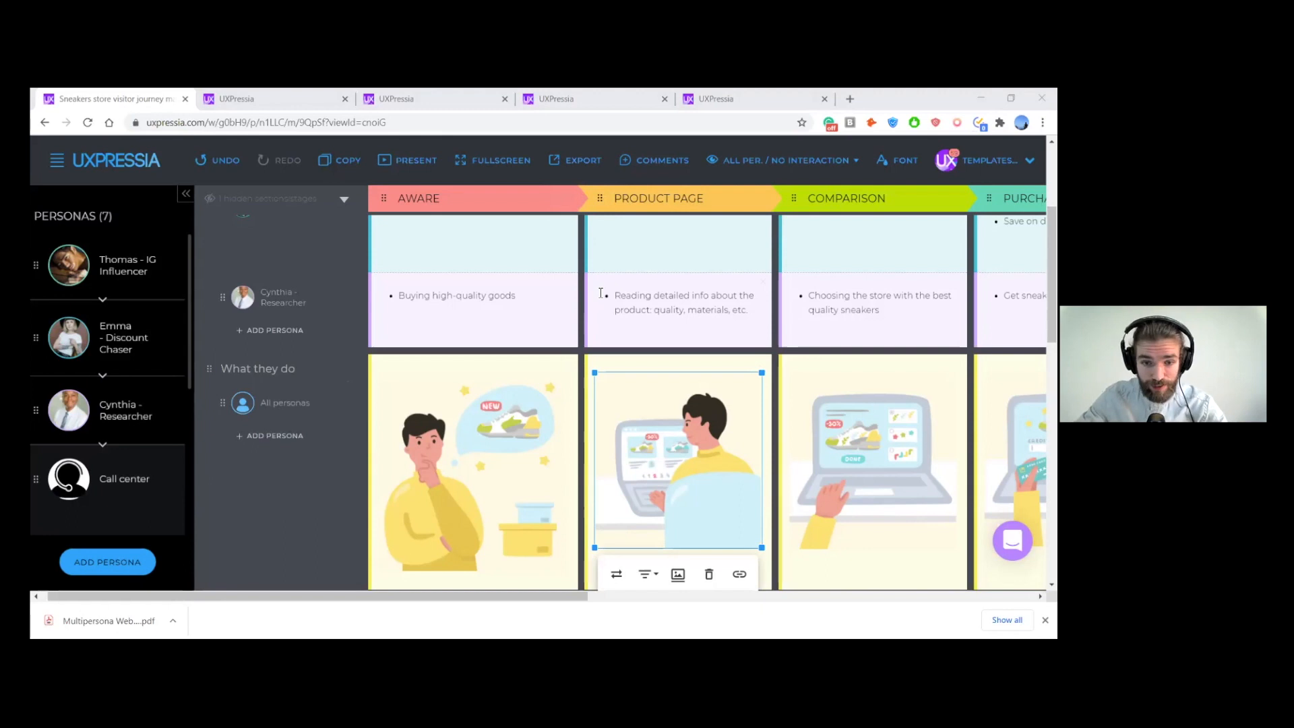
pyautogui.scroll(-2, 292, 272)
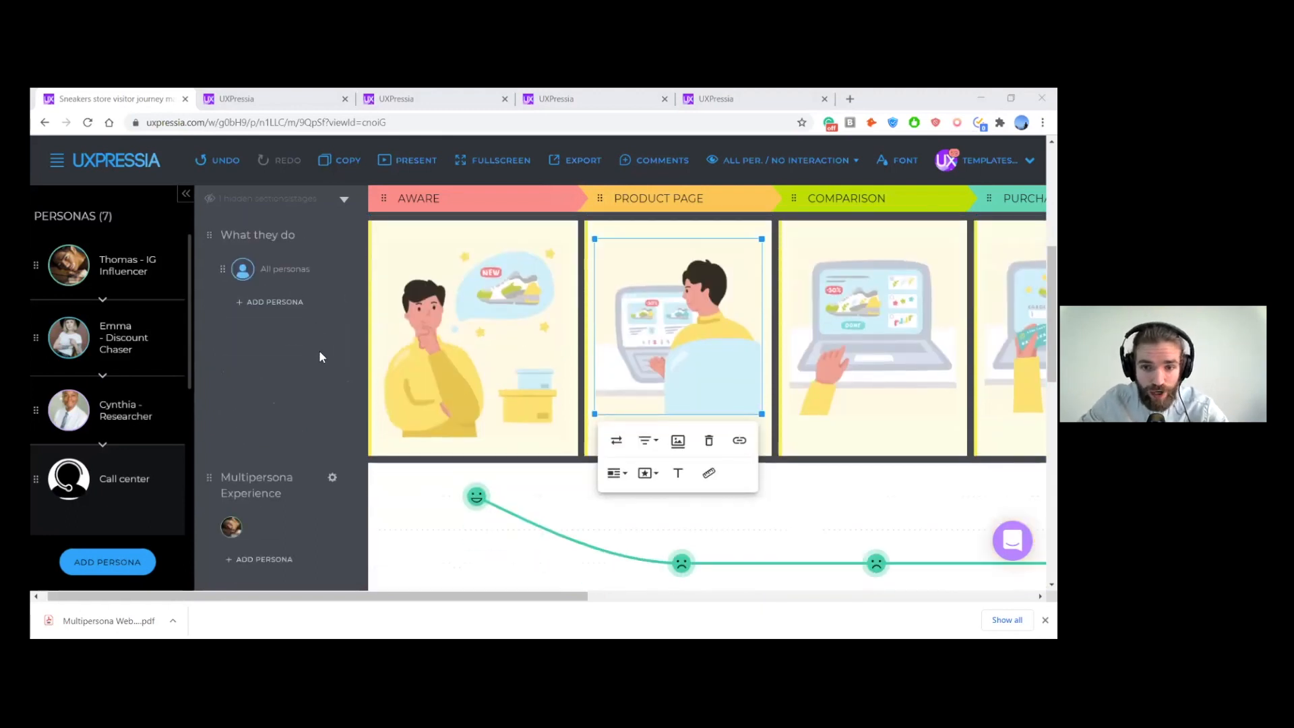
pyautogui.scroll(-3, 318, 350)
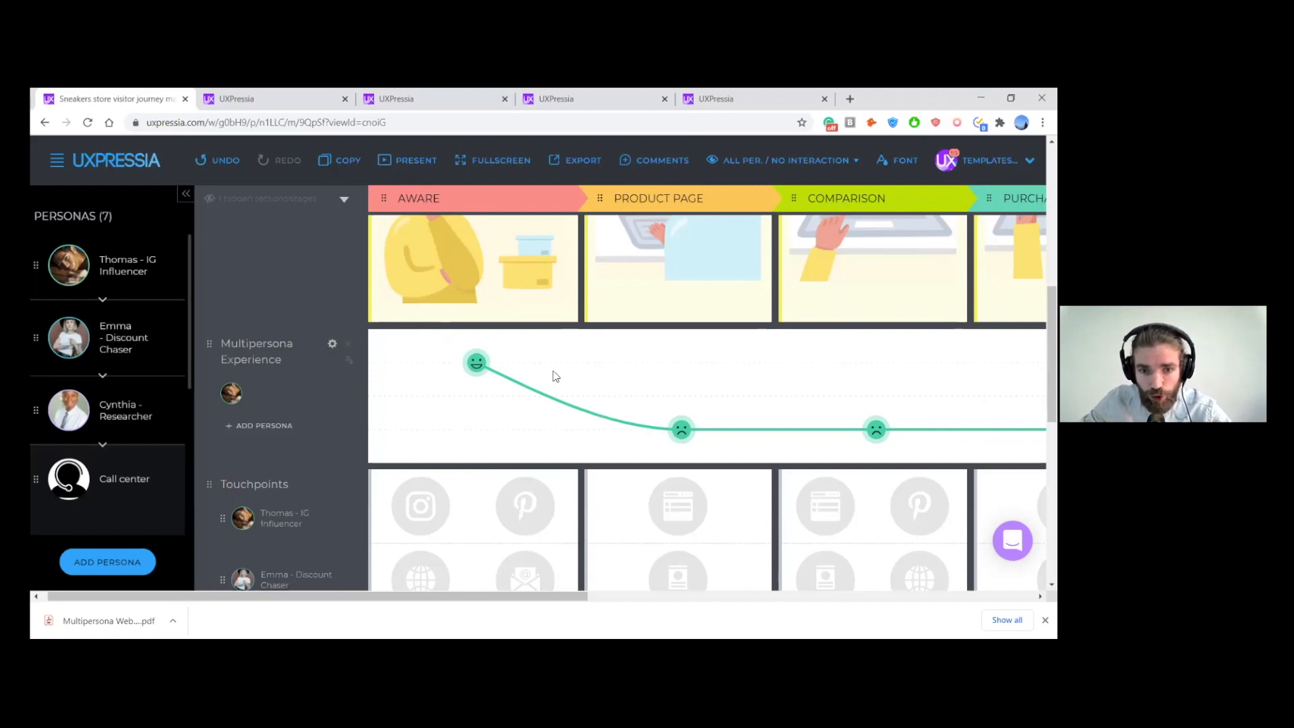
pyautogui.hscroll(2, 630, 386)
pyautogui.hscroll(6, 632, 386)
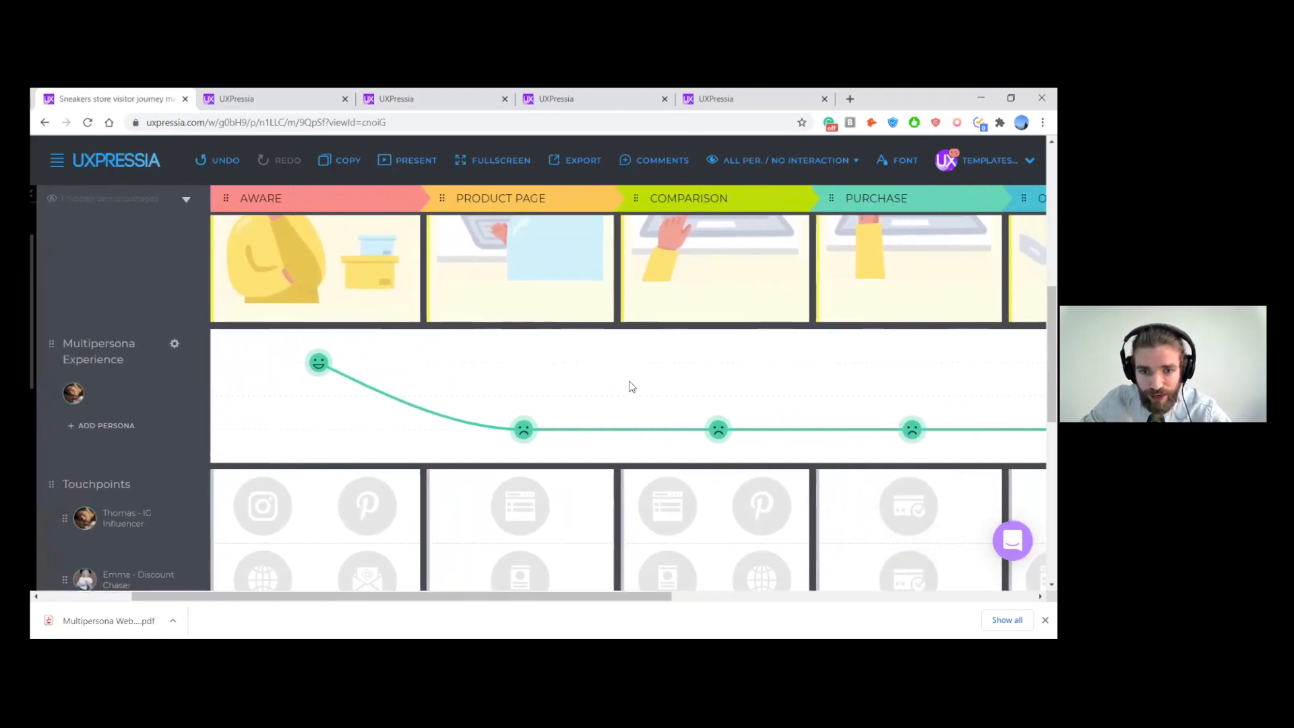
pyautogui.hscroll(-6, 629, 386)
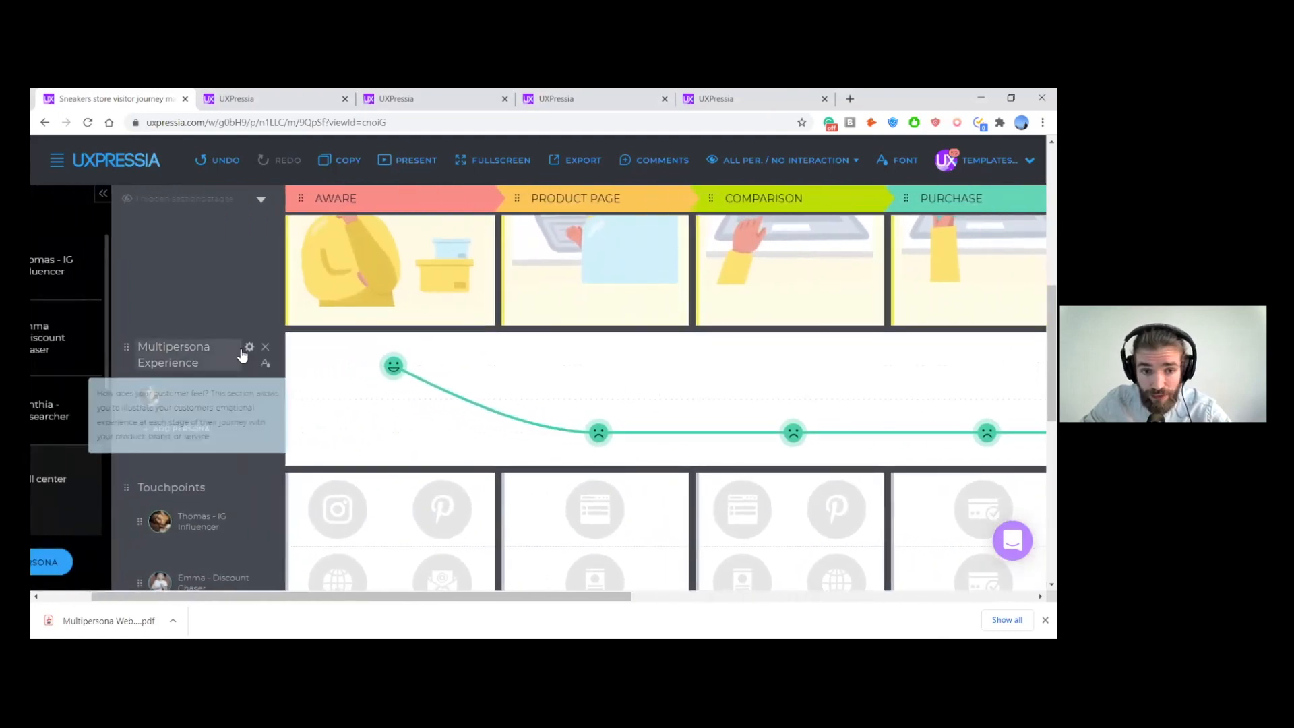
# - Inspect the Multipersona Experience settings and try the Include text option in the preview
pyautogui.click(249, 348)
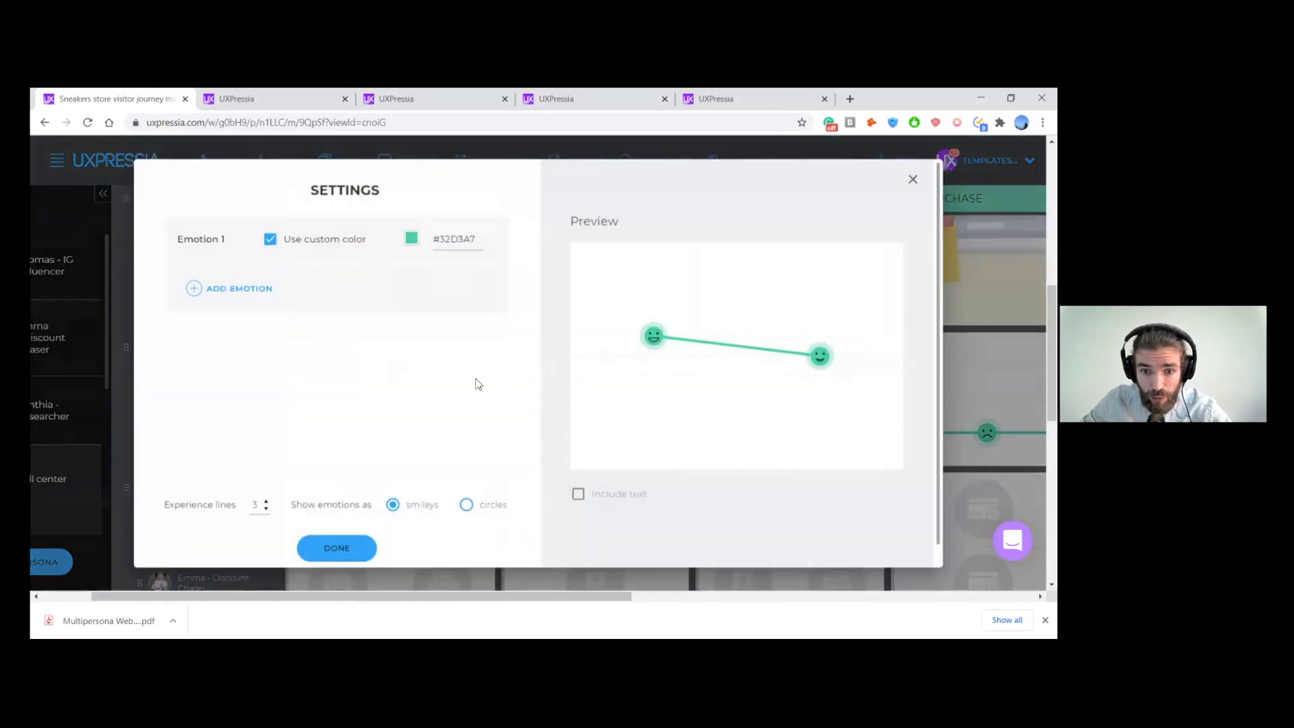
pyautogui.click(584, 499)
pyautogui.click(583, 499)
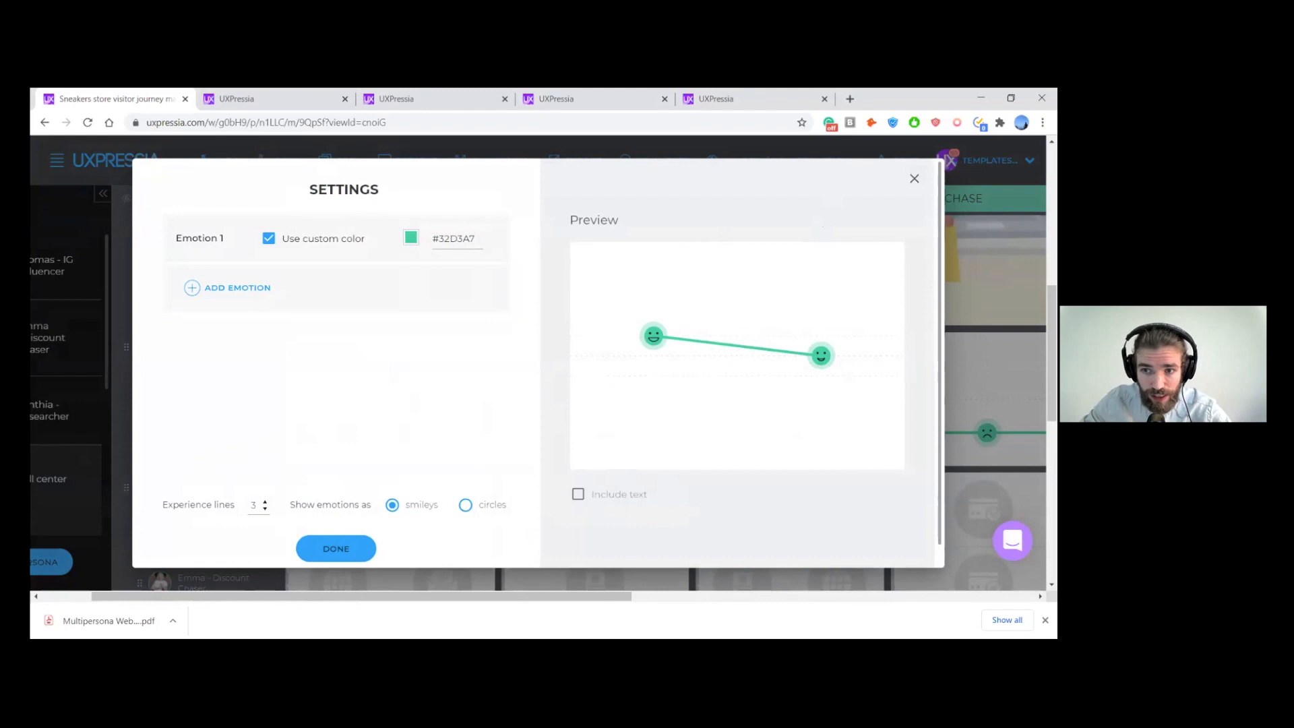
pyautogui.click(914, 178)
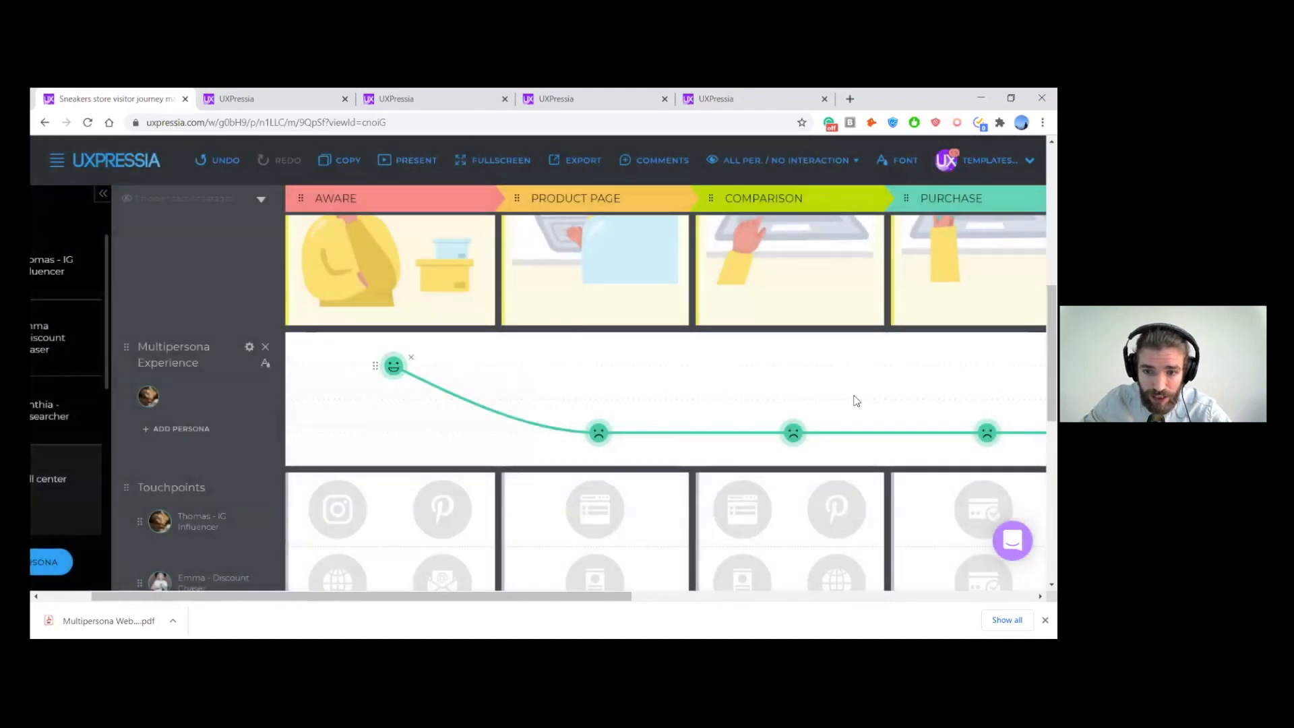
# - Add the Discount Chaser and Researcher personas to the Multipersona Experience section
pyautogui.hscroll(5, 697, 435)
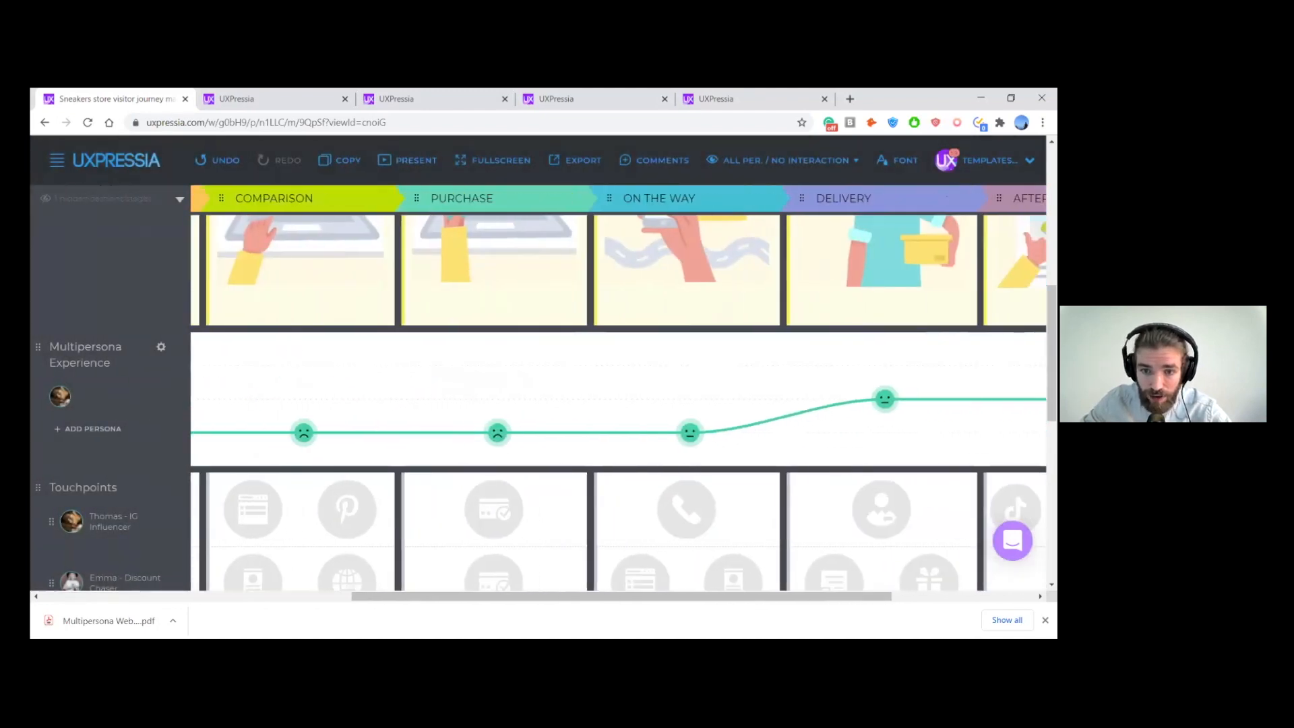
pyautogui.hscroll(-5, 722, 405)
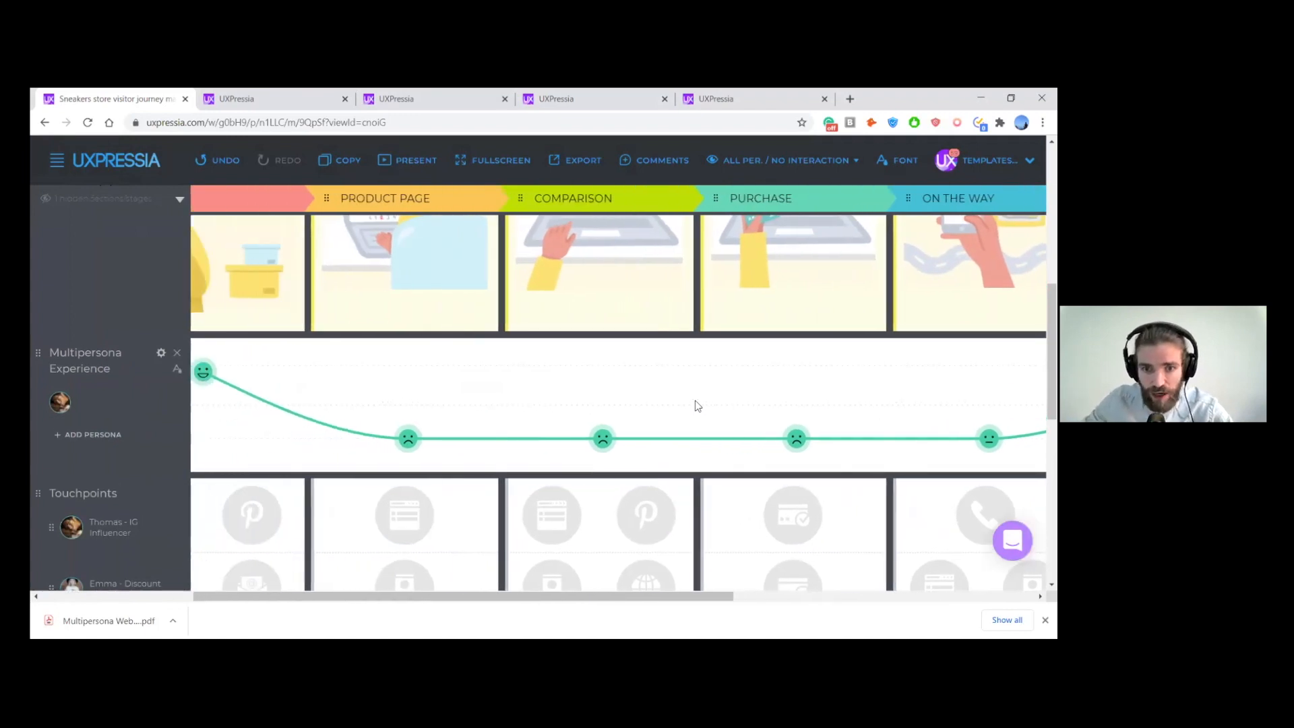
pyautogui.hscroll(-2, 698, 405)
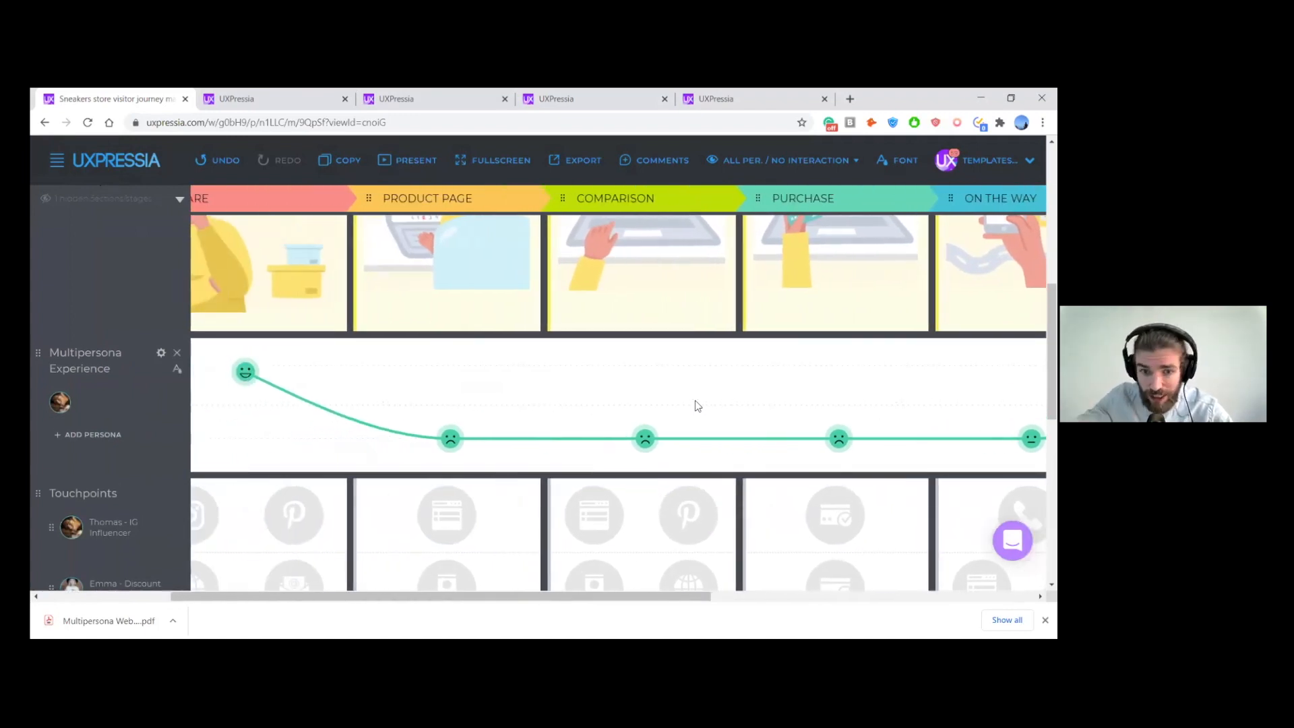
pyautogui.hscroll(-3, 698, 406)
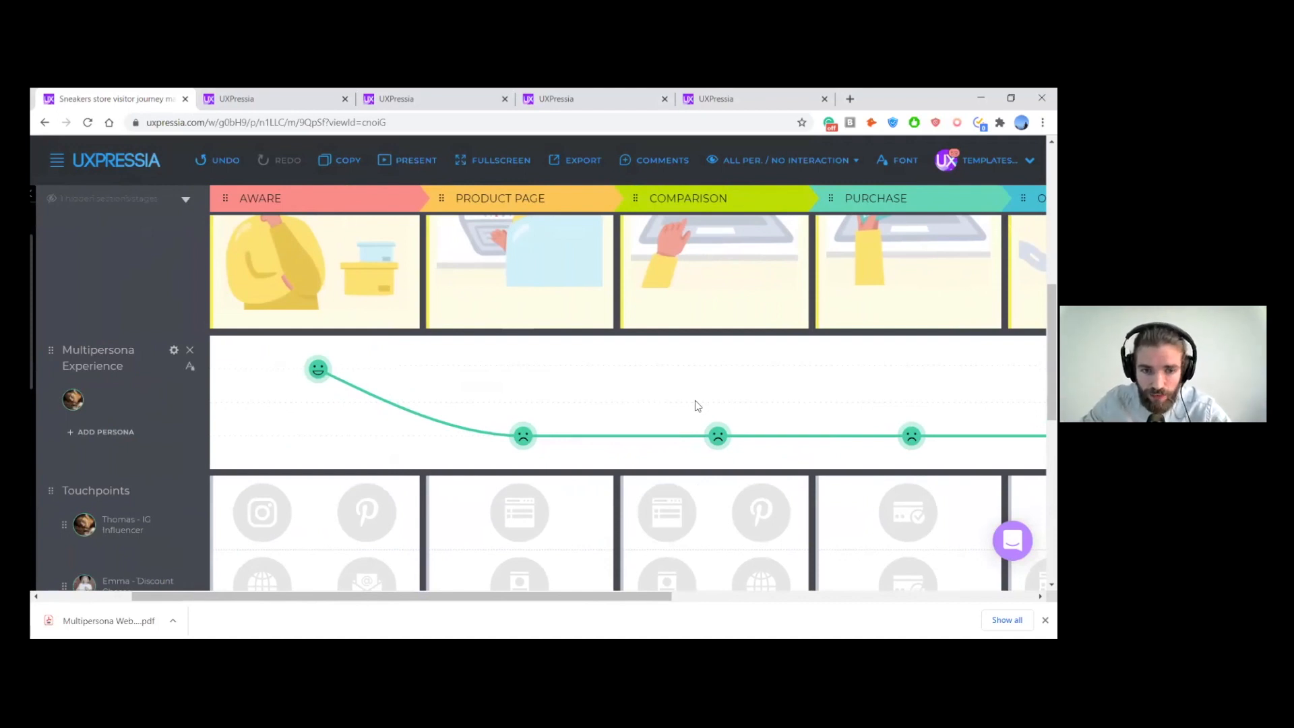
pyautogui.hscroll(-2, 697, 405)
pyautogui.hscroll(-1, 680, 397)
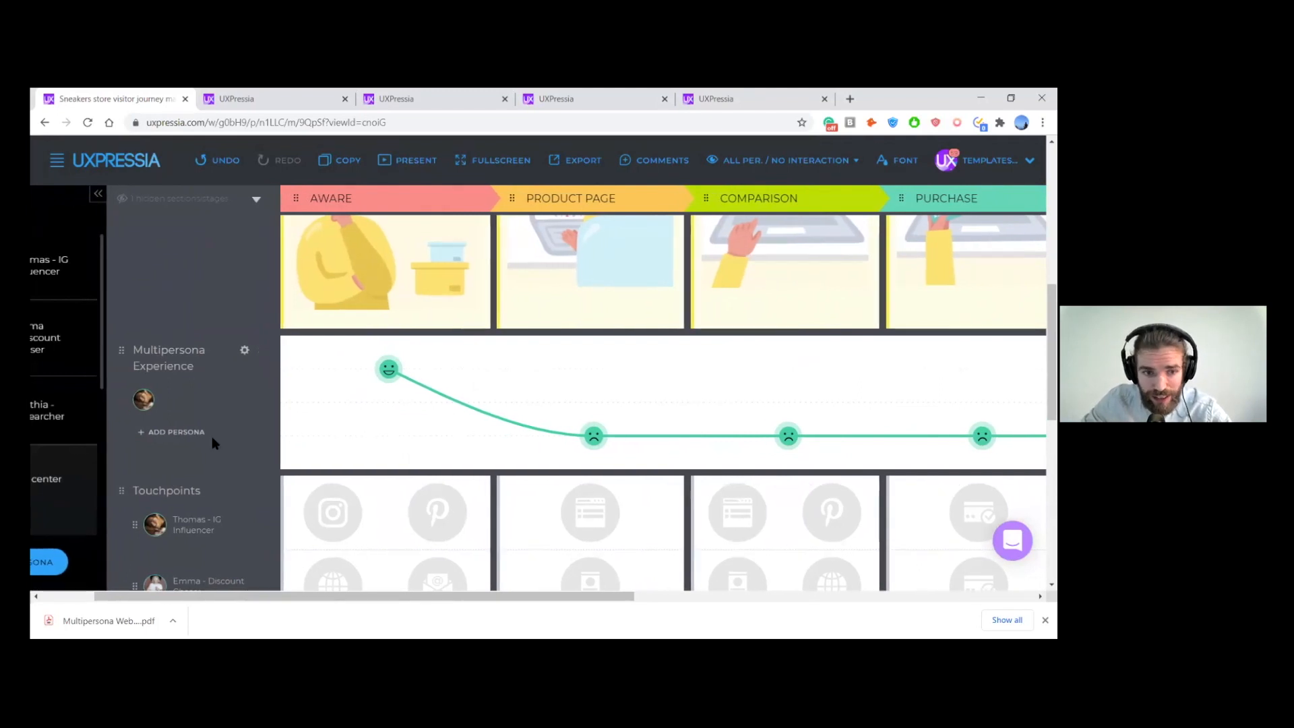
pyautogui.click(192, 435)
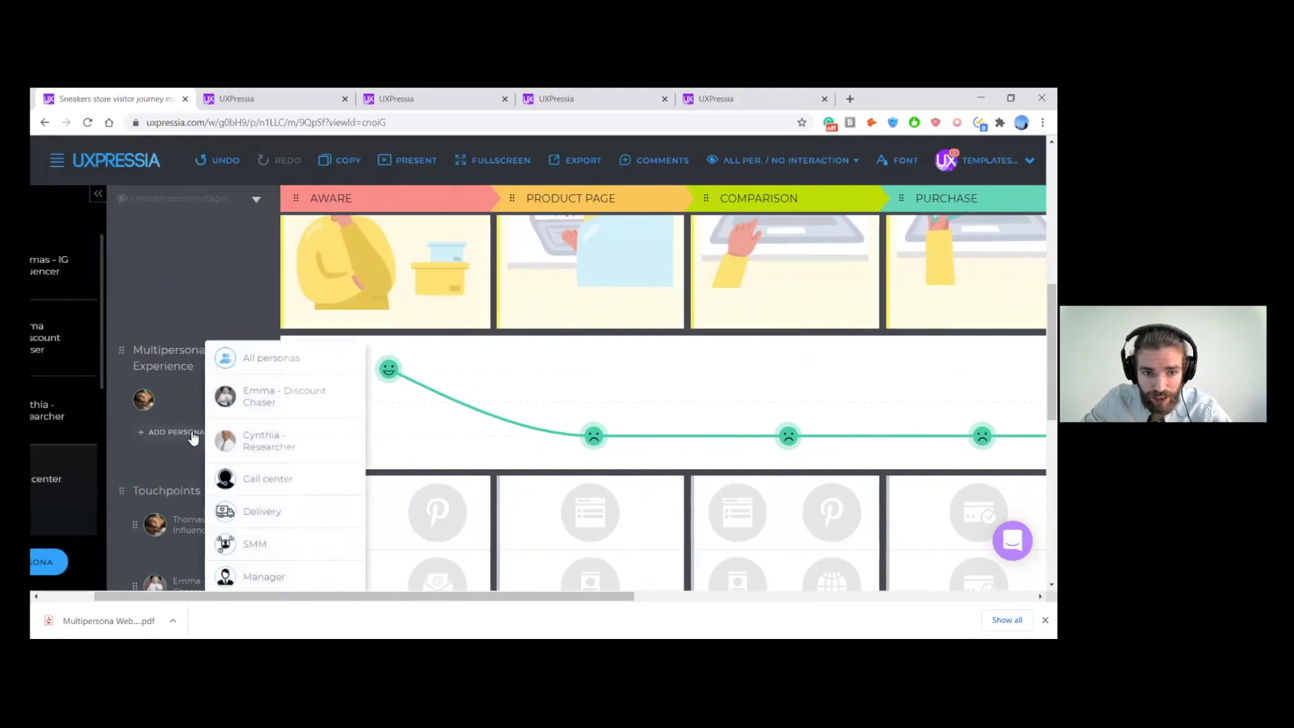
pyautogui.click(237, 403)
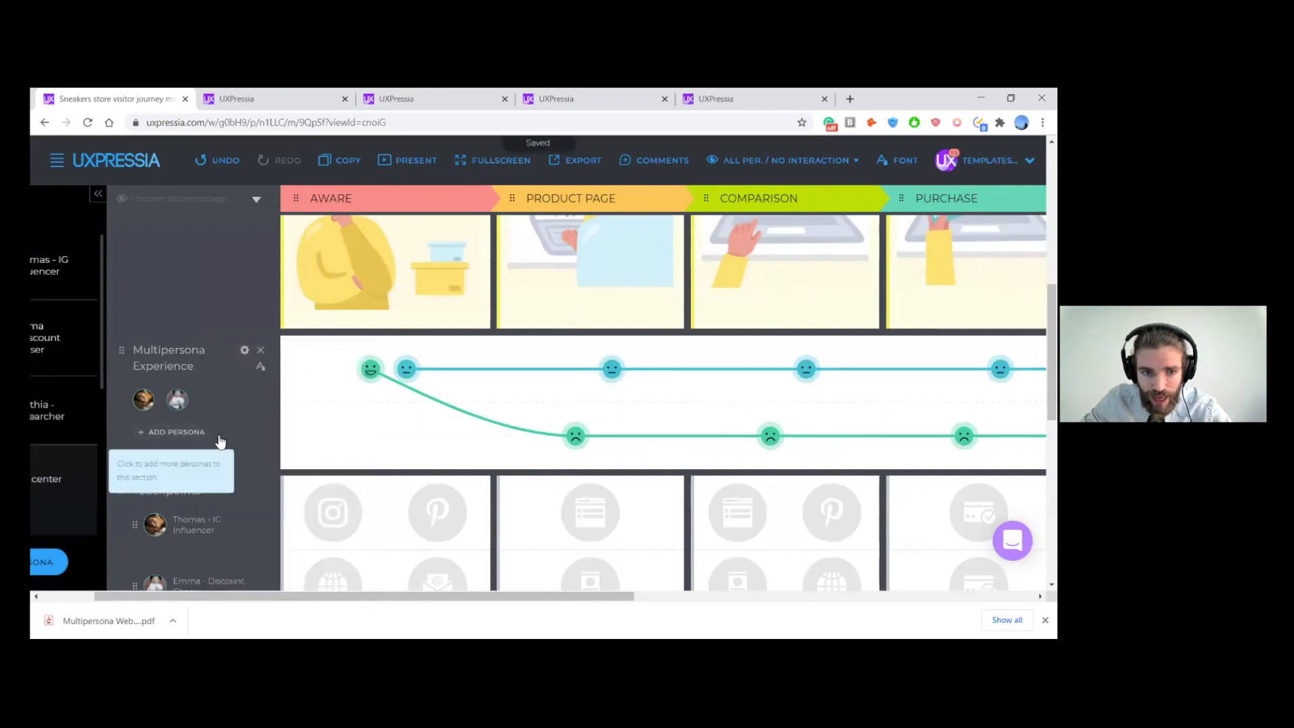
pyautogui.click(222, 433)
pyautogui.click(263, 440)
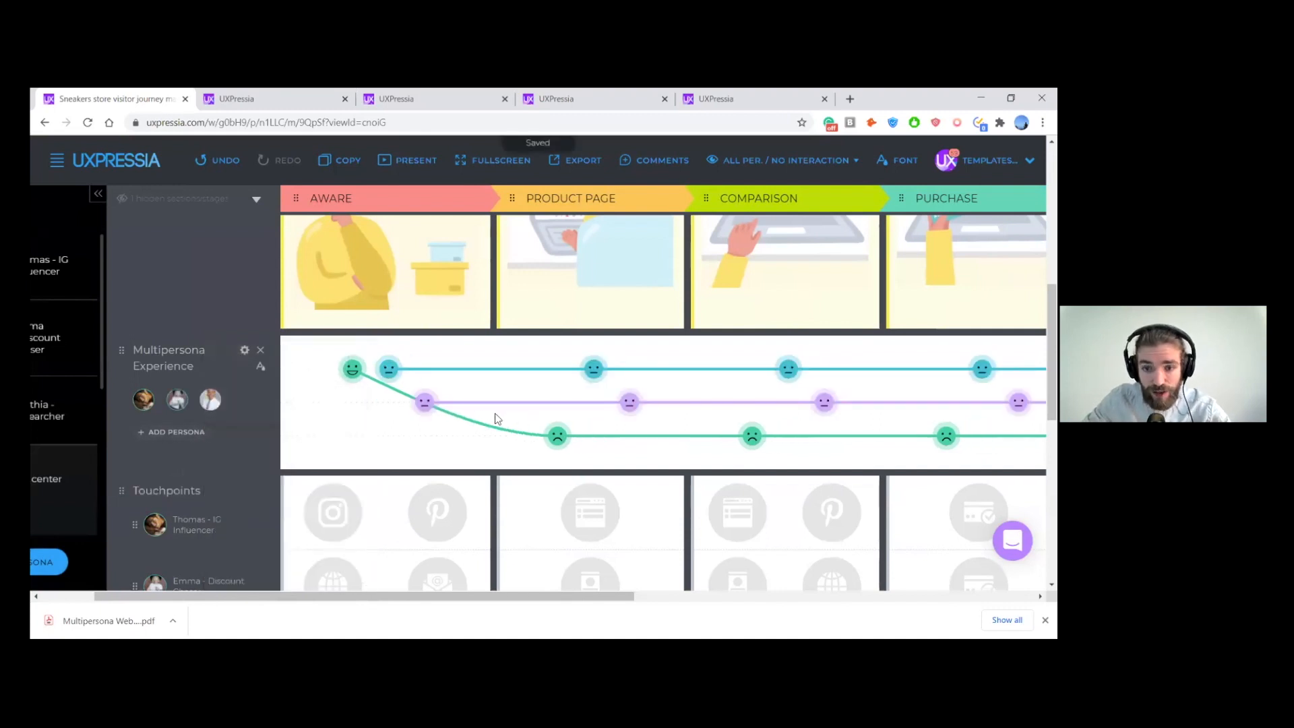
# - Examine the Pain Points of the three personas, starting with the Aware stage
pyautogui.hscroll(1, 364, 412)
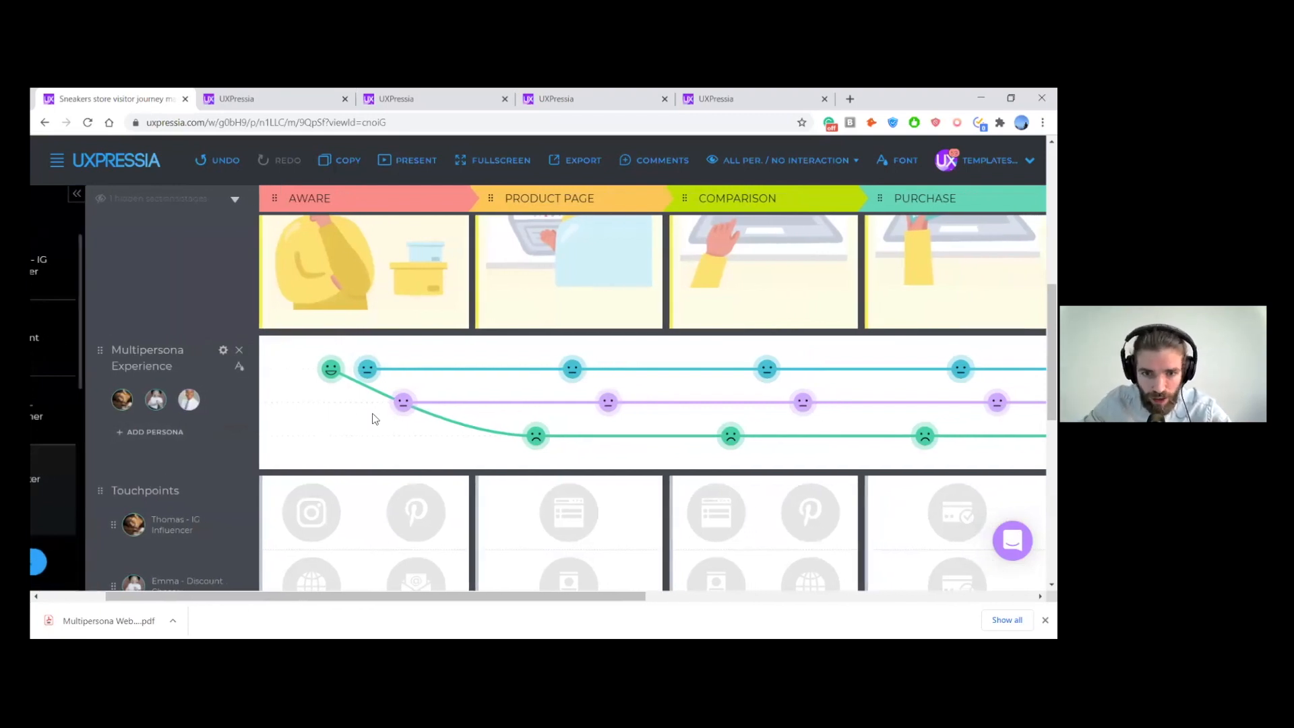
pyautogui.scroll(-1, 381, 378)
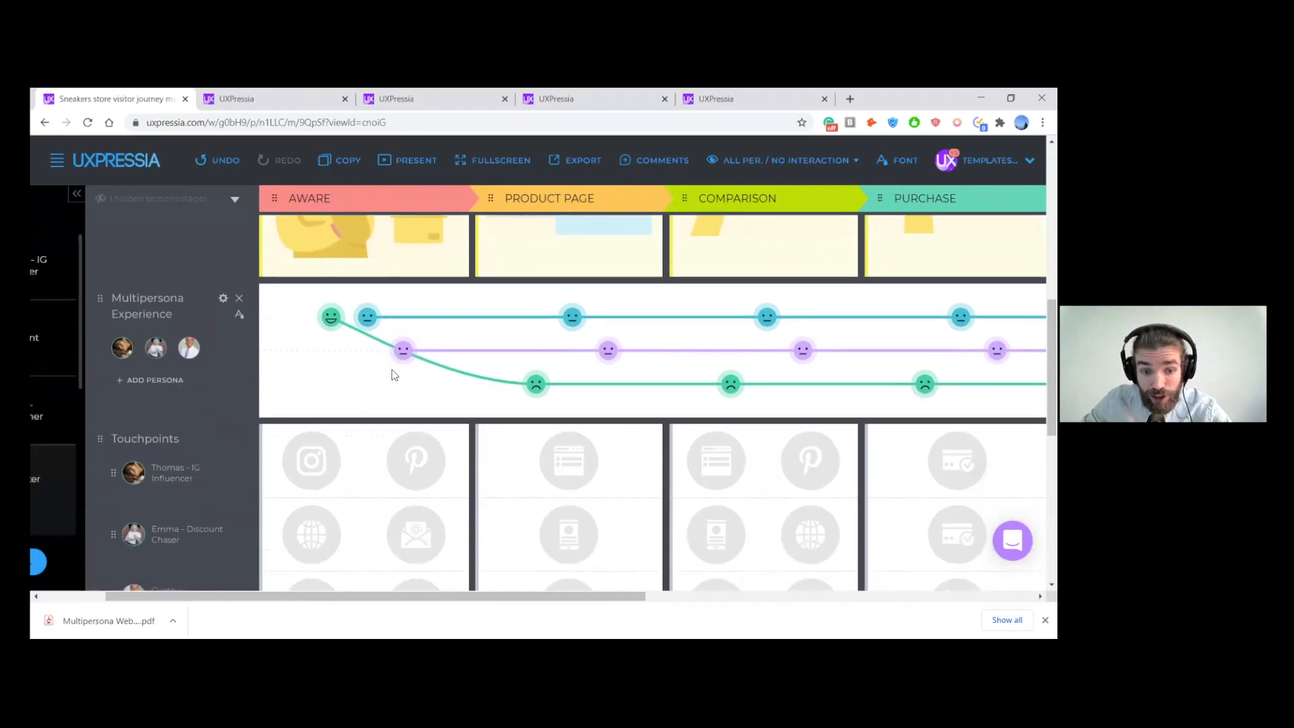
pyautogui.scroll(-5, 322, 345)
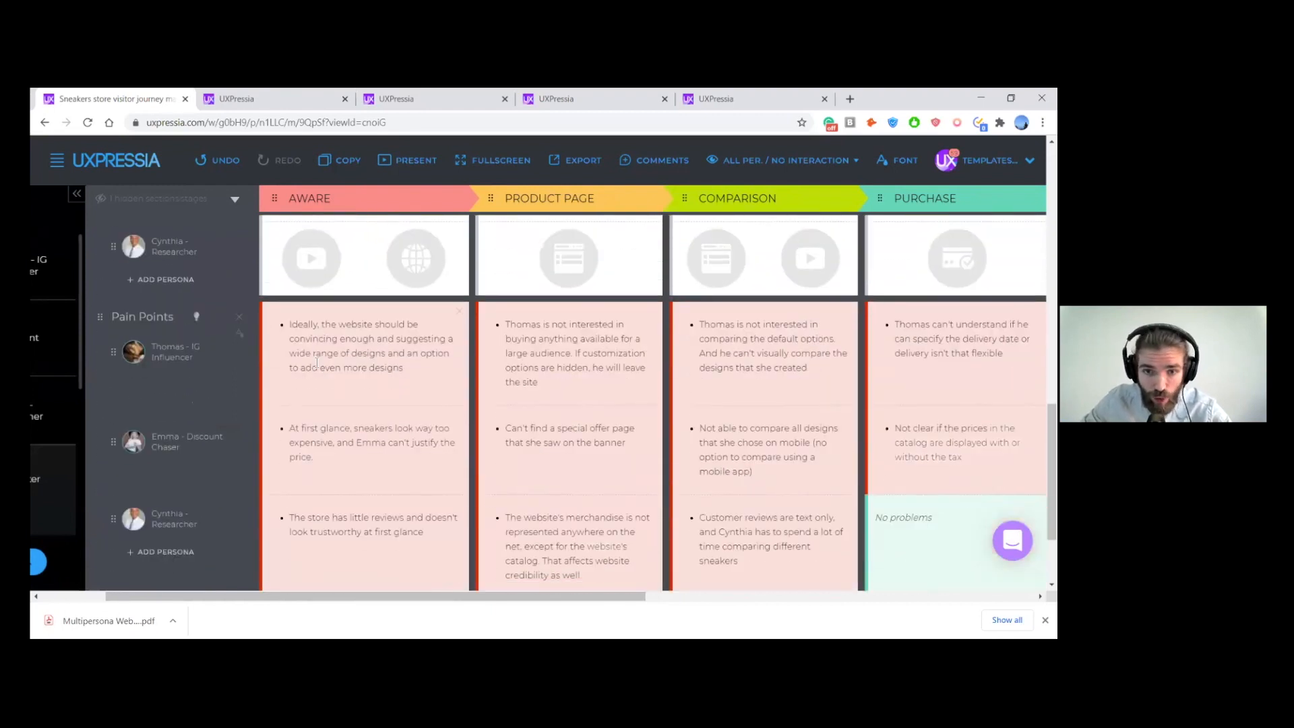
pyautogui.scroll(-1, 317, 363)
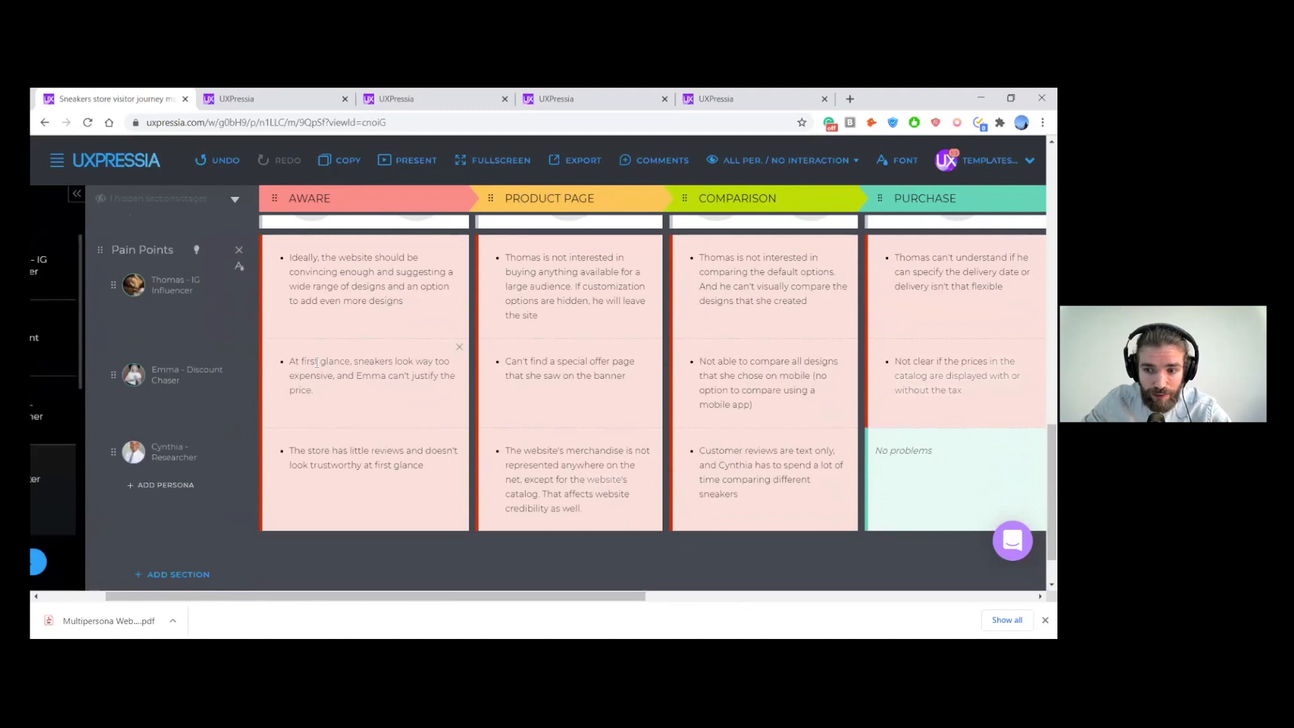
pyautogui.scroll(1, 316, 363)
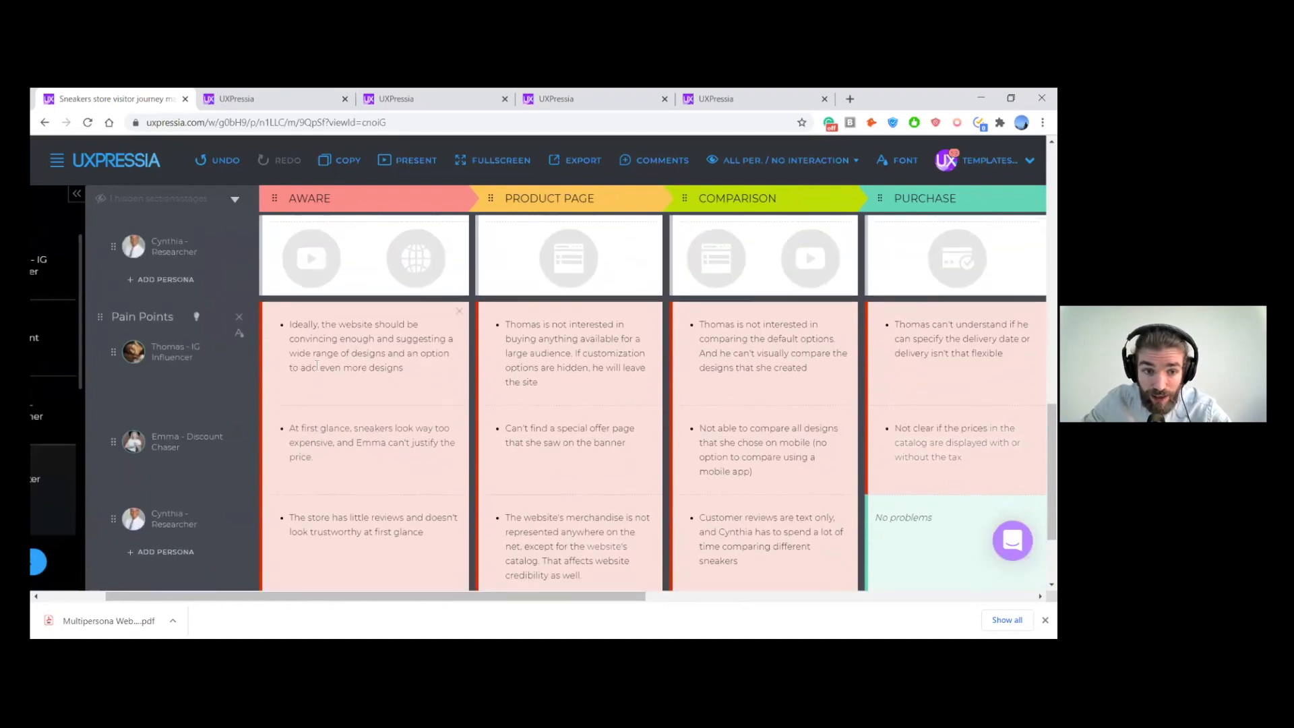
pyautogui.scroll(-1, 317, 363)
pyautogui.scroll(1, 318, 365)
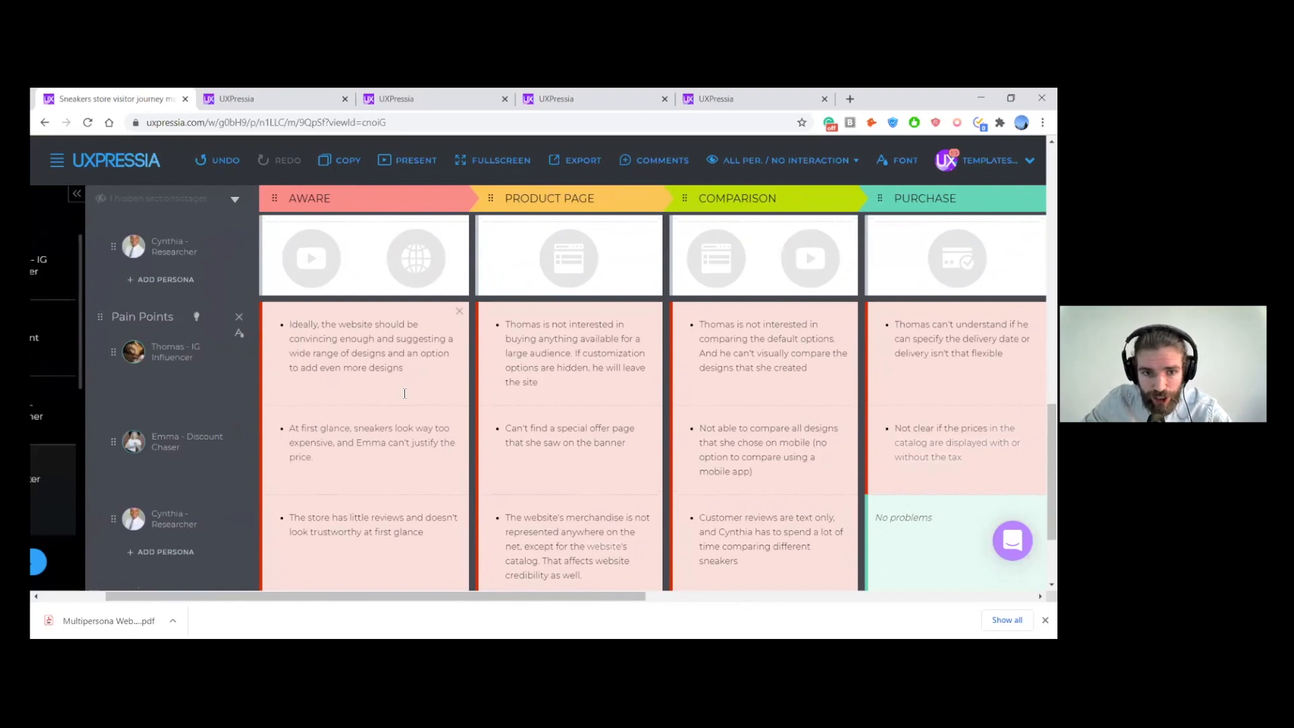
pyautogui.scroll(3, 407, 406)
pyautogui.scroll(-4, 378, 364)
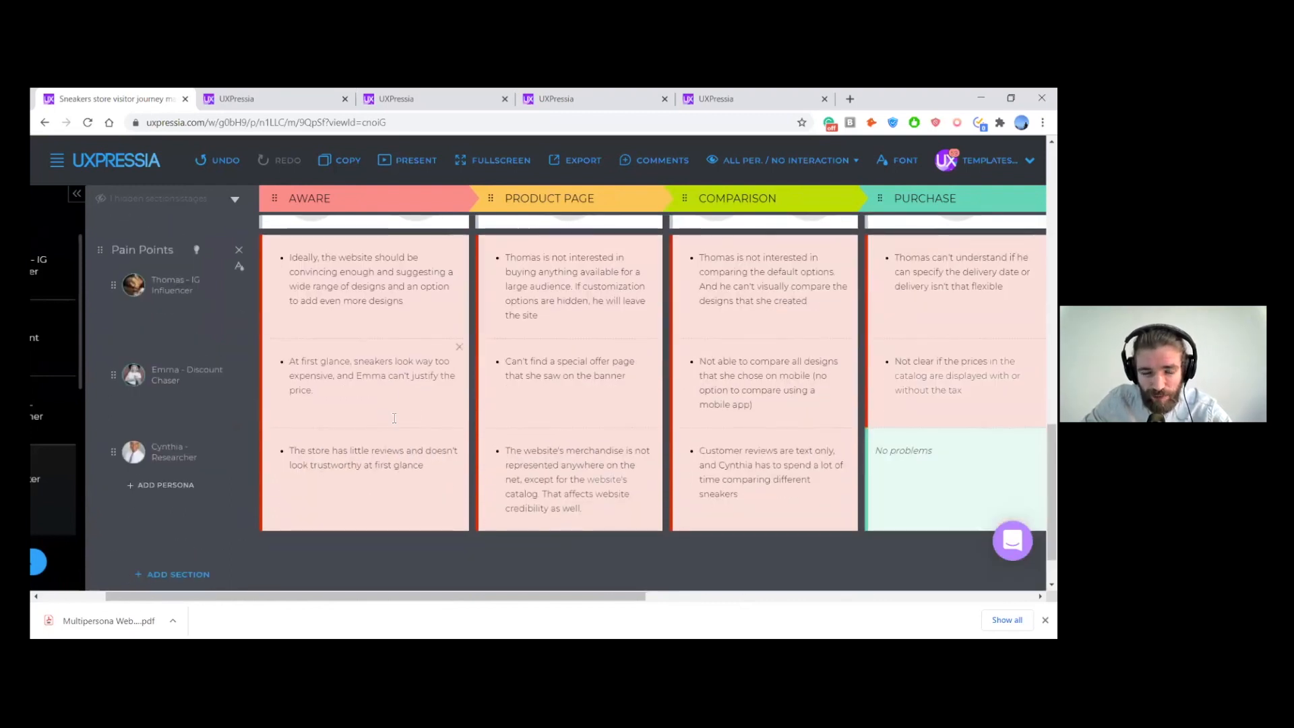
# - Raise the Researcher's Aware emotion to the highest experience line and give the Discount Chaser and Researcher ecstasy smileys at that stage
pyautogui.scroll(6, 384, 415)
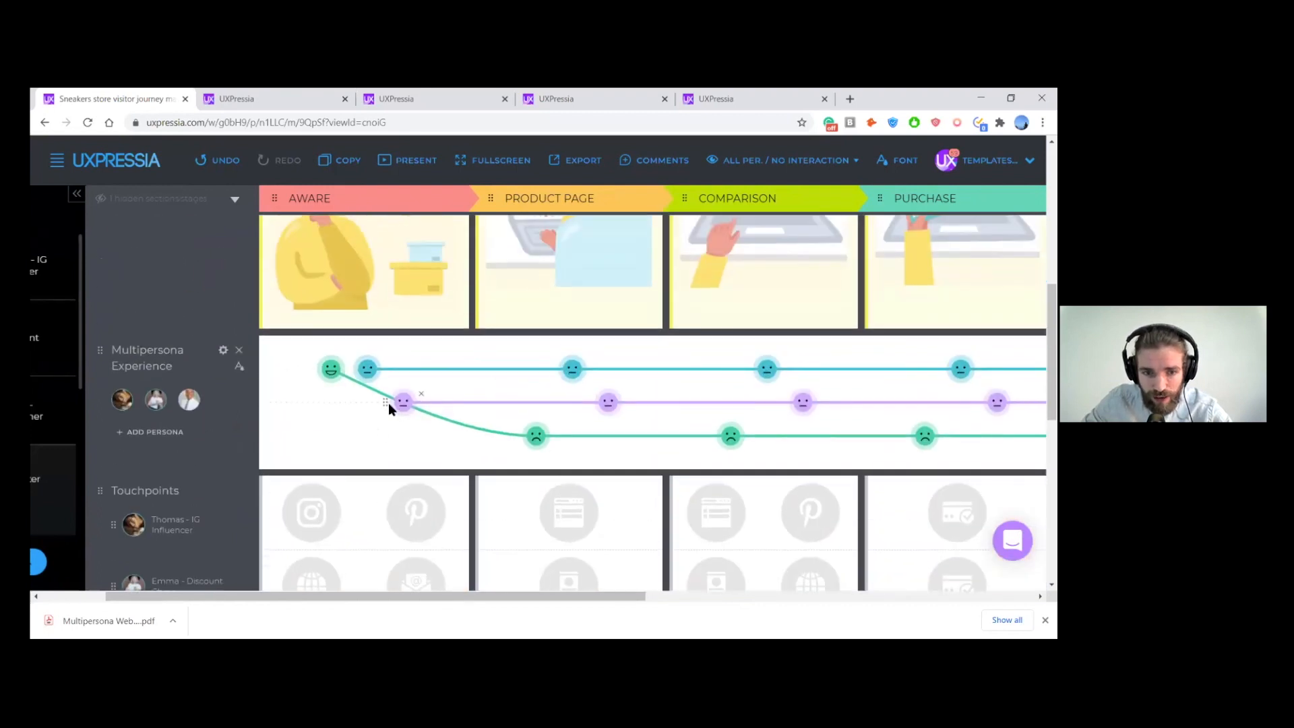
pyautogui.moveTo(387, 404); pyautogui.dragTo(403, 371)
pyautogui.click(368, 377)
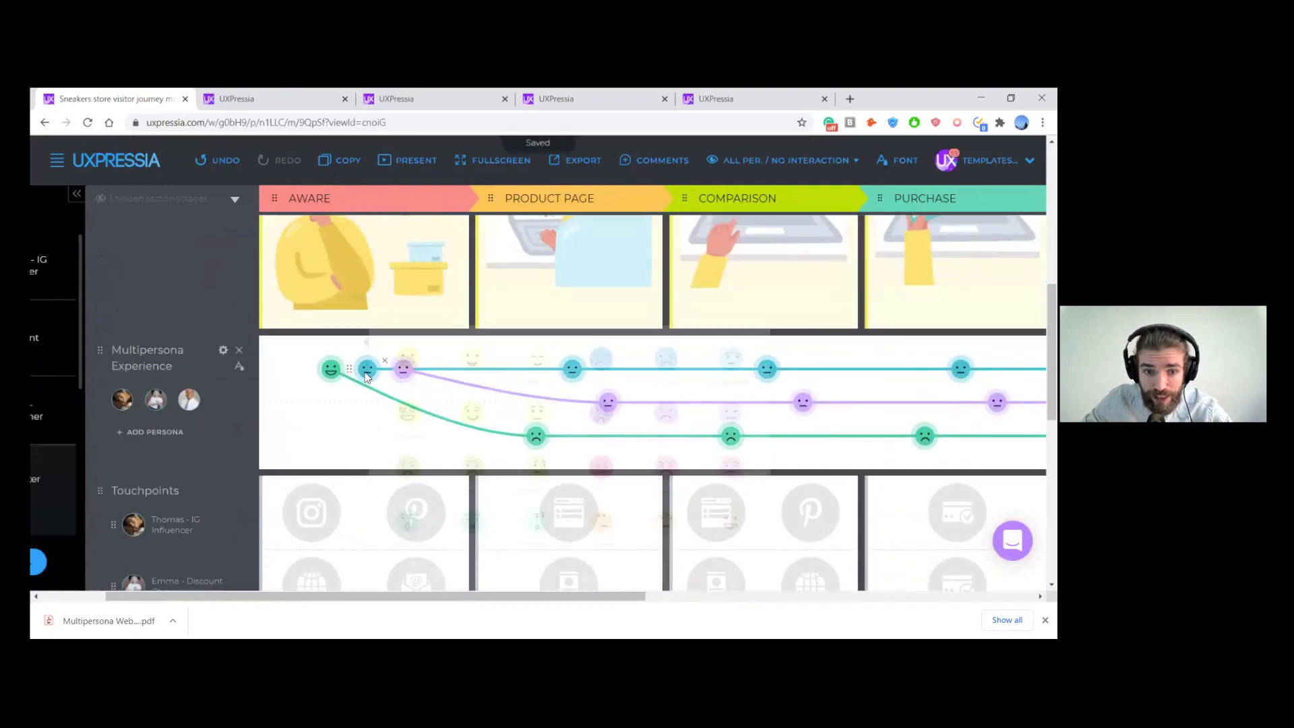
pyautogui.click(405, 371)
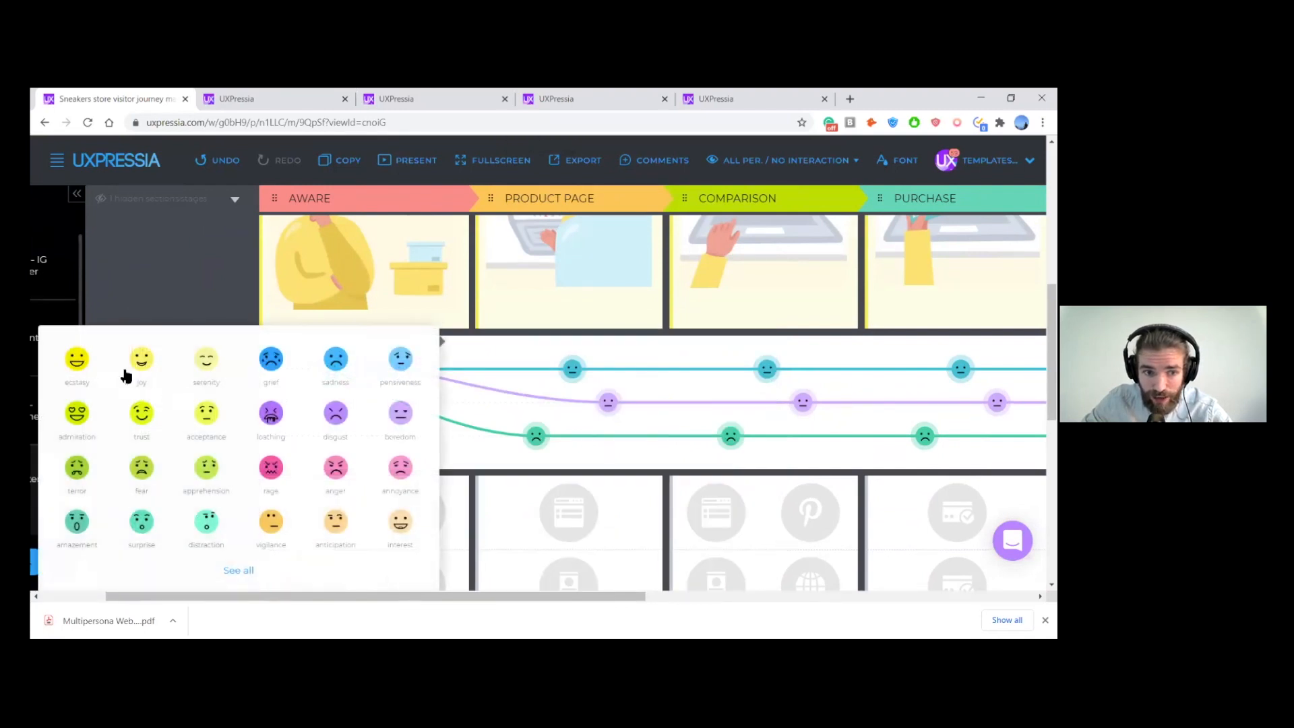
pyautogui.click(80, 365)
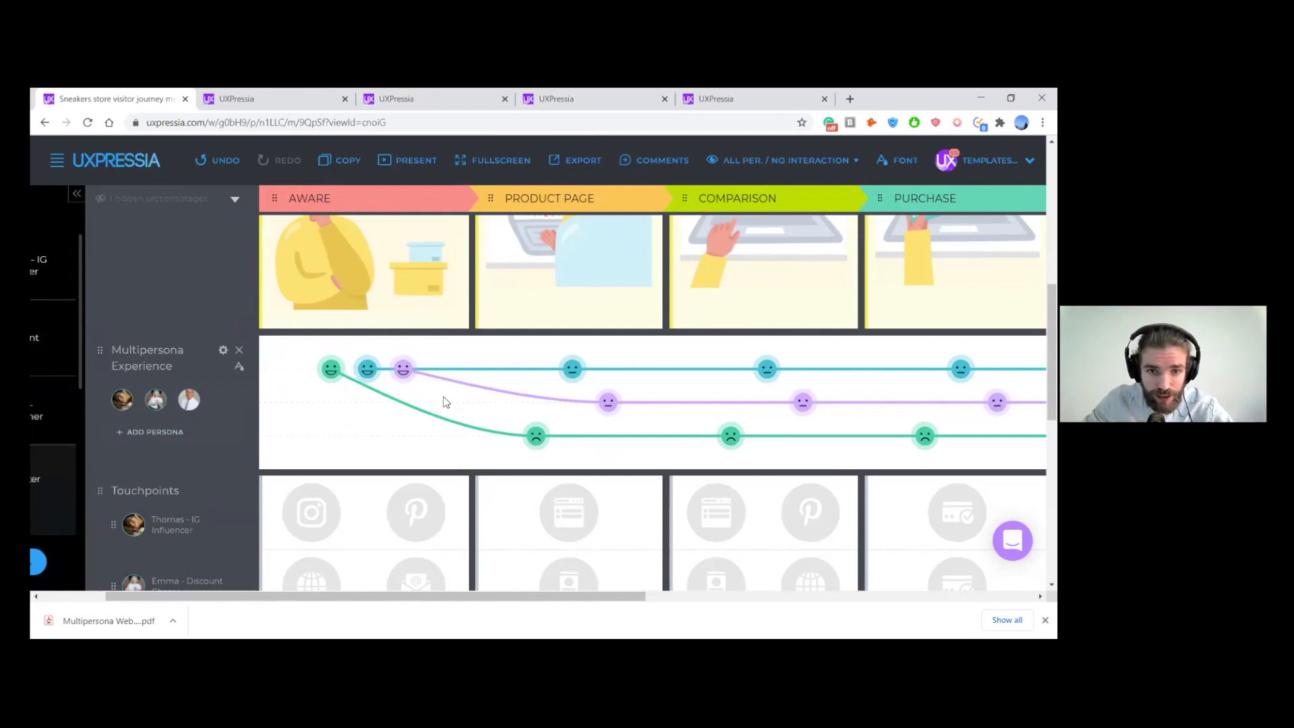
# - Lower the Discount Chaser's and Researcher's Product Page emotions to the lowest experience line and set both to sadness smileys, matching their pain points
pyautogui.scroll(-10, 447, 364)
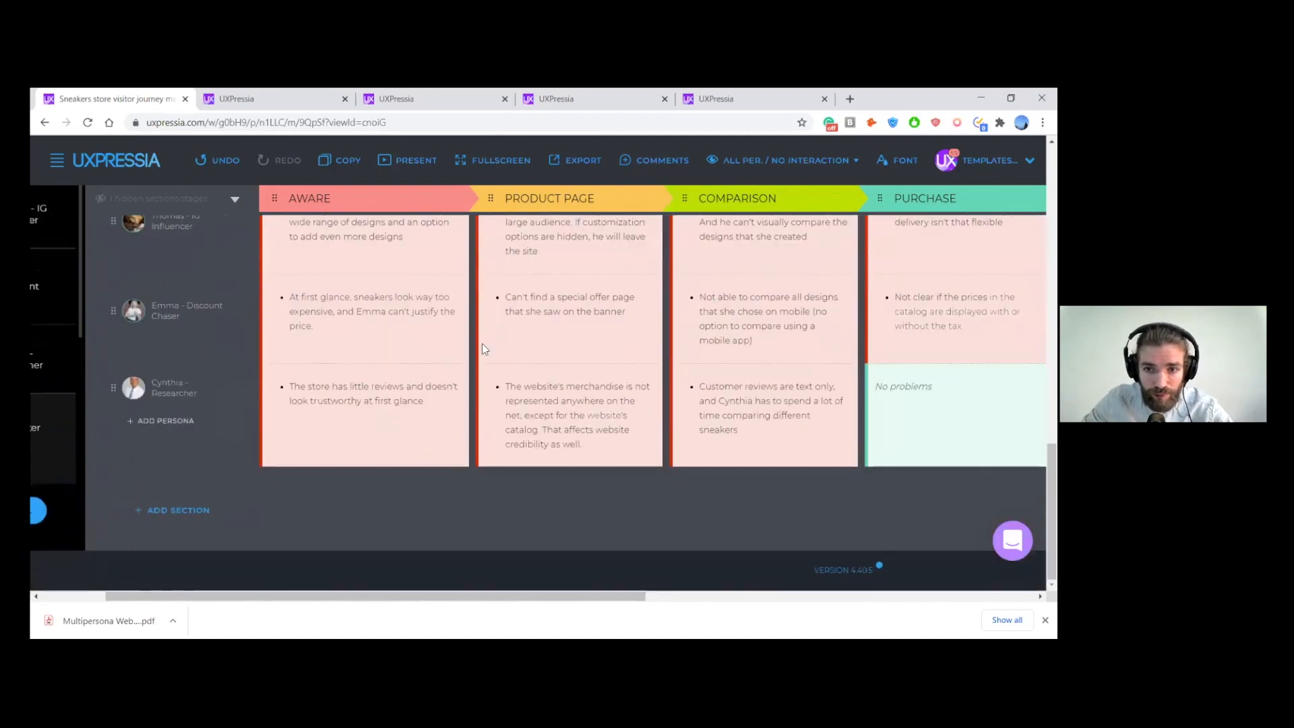
pyautogui.scroll(2, 714, 301)
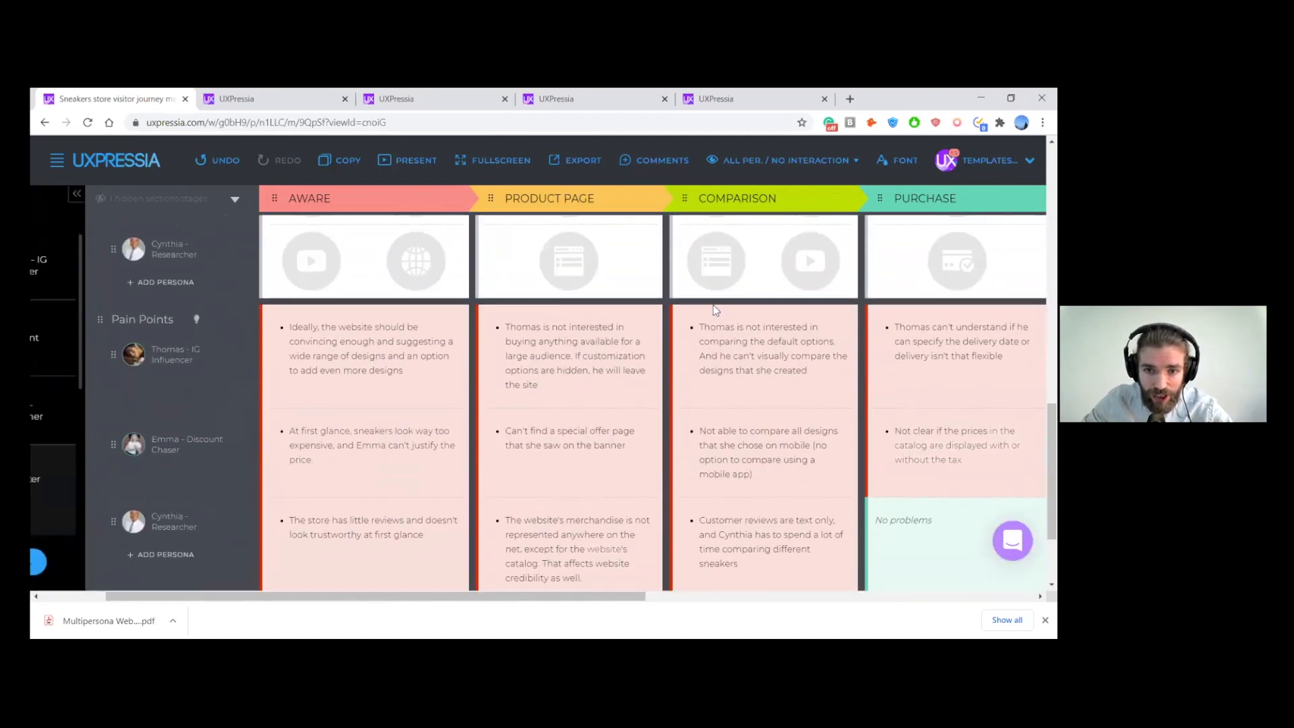
pyautogui.scroll(-1, 713, 305)
pyautogui.hscroll(1, 713, 307)
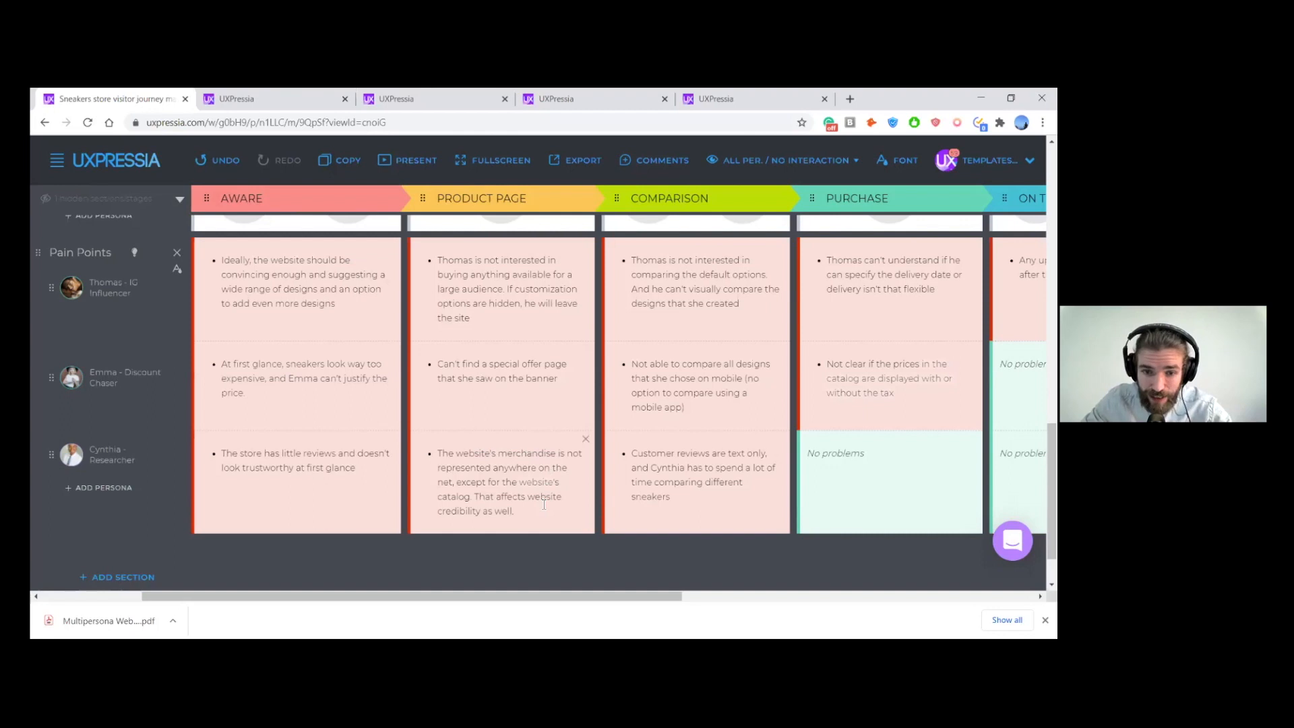
pyautogui.scroll(10, 544, 506)
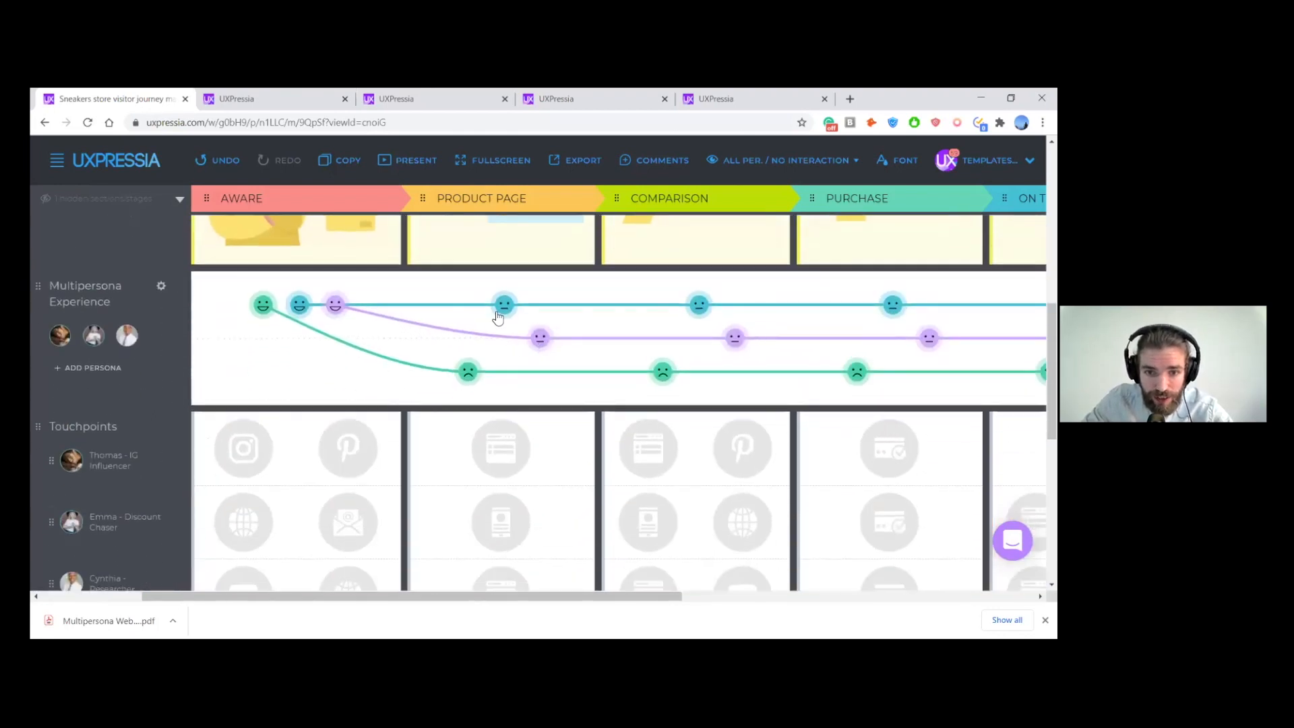
pyautogui.moveTo(527, 337); pyautogui.dragTo(539, 372)
pyautogui.moveTo(490, 305); pyautogui.dragTo(489, 372)
pyautogui.click(504, 372)
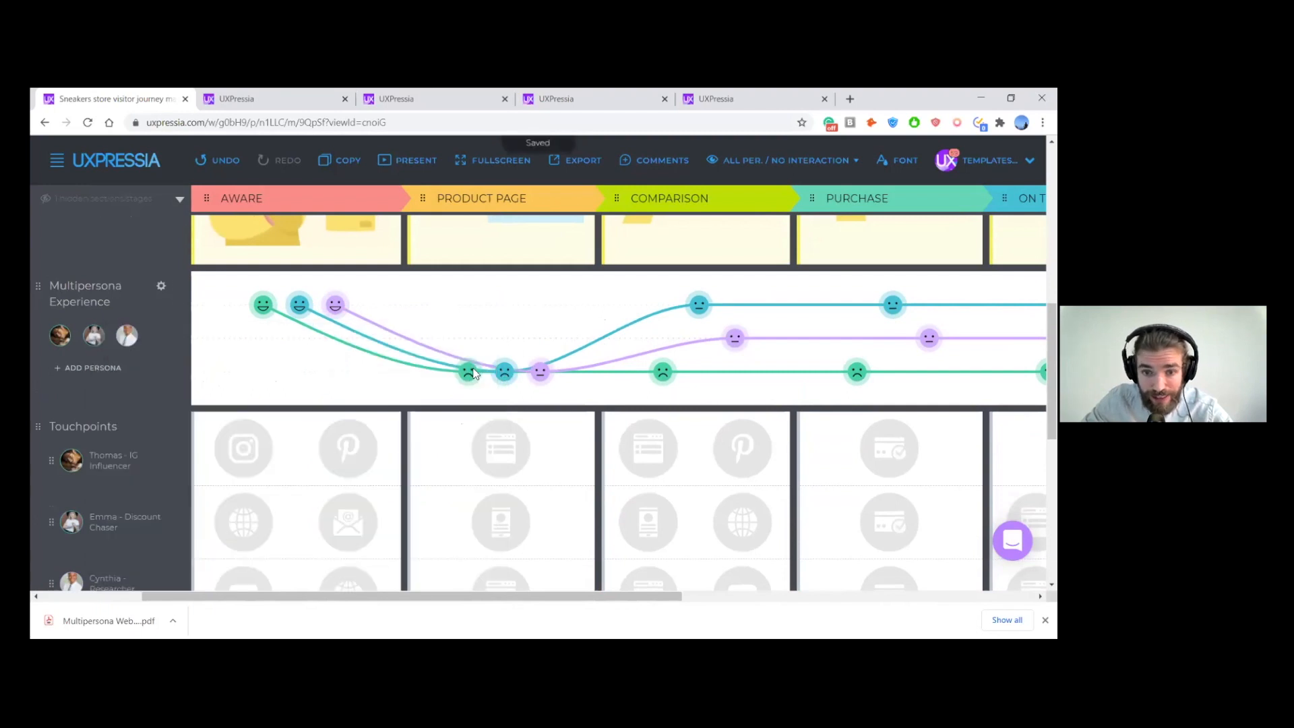
pyautogui.click(534, 376)
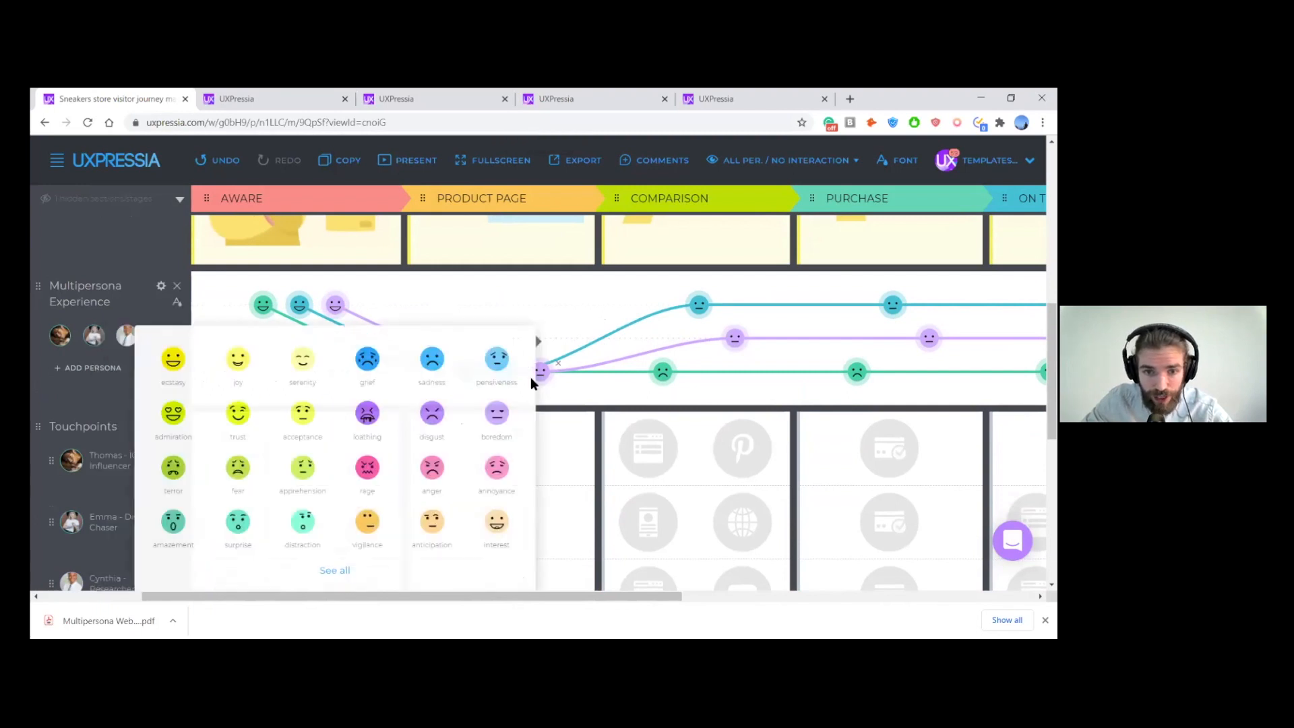
pyautogui.click(433, 358)
pyautogui.scroll(-6, 592, 300)
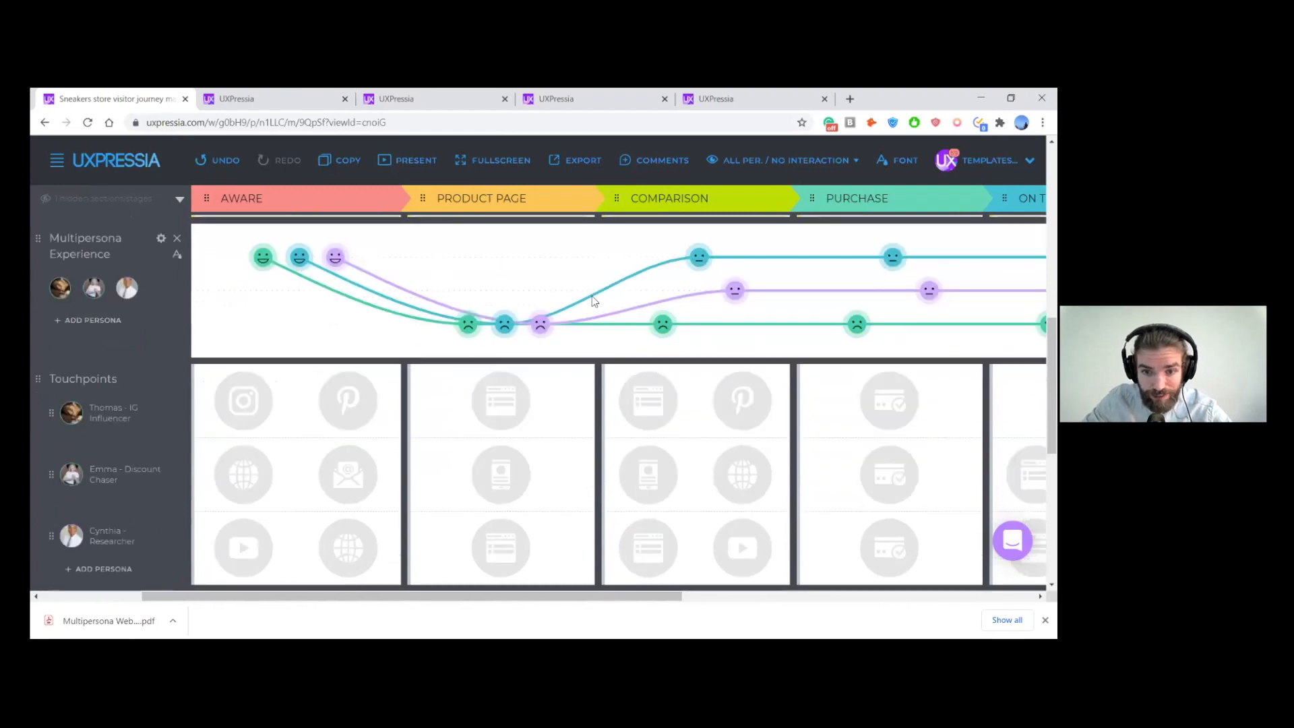
# - Lower the Discount Chaser's and Researcher's Comparison emotions to the lowest experience line and set both to sadness smileys, based on their pain points
pyautogui.hscroll(3, 591, 307)
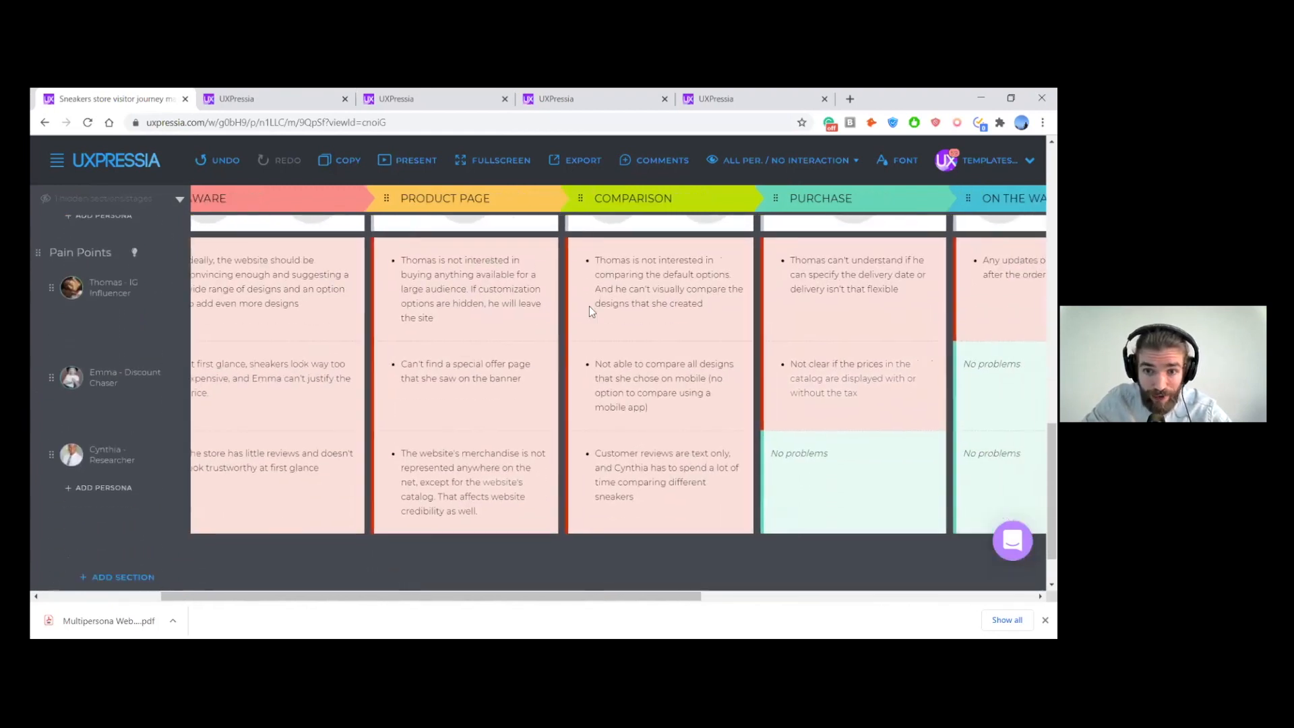
pyautogui.scroll(-1, 592, 323)
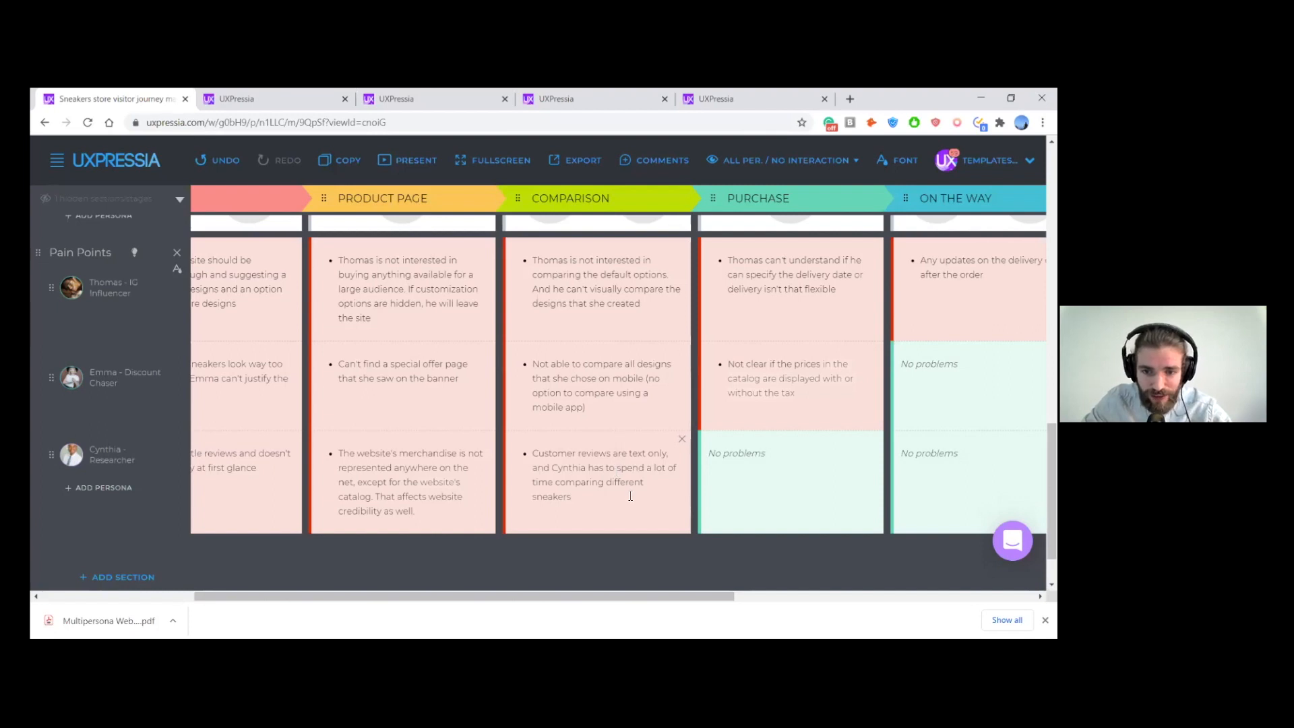
pyautogui.scroll(5, 630, 497)
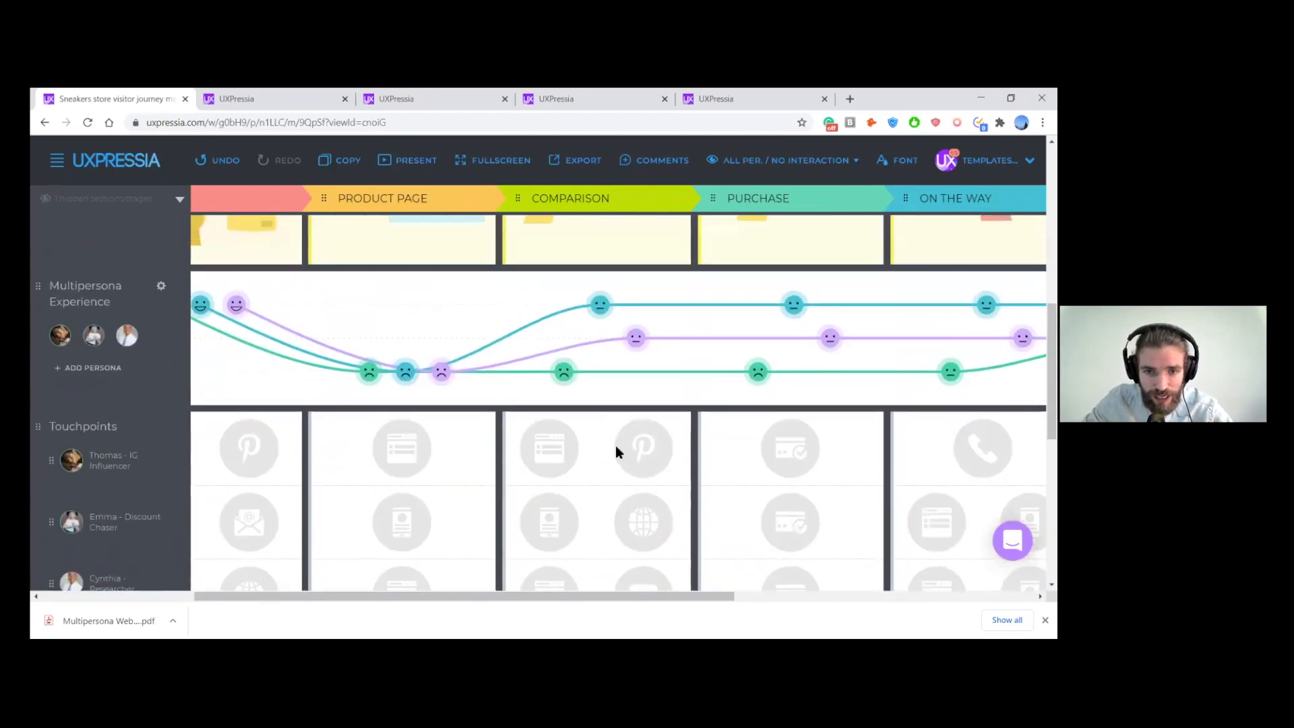
pyautogui.moveTo(621, 338); pyautogui.dragTo(621, 372)
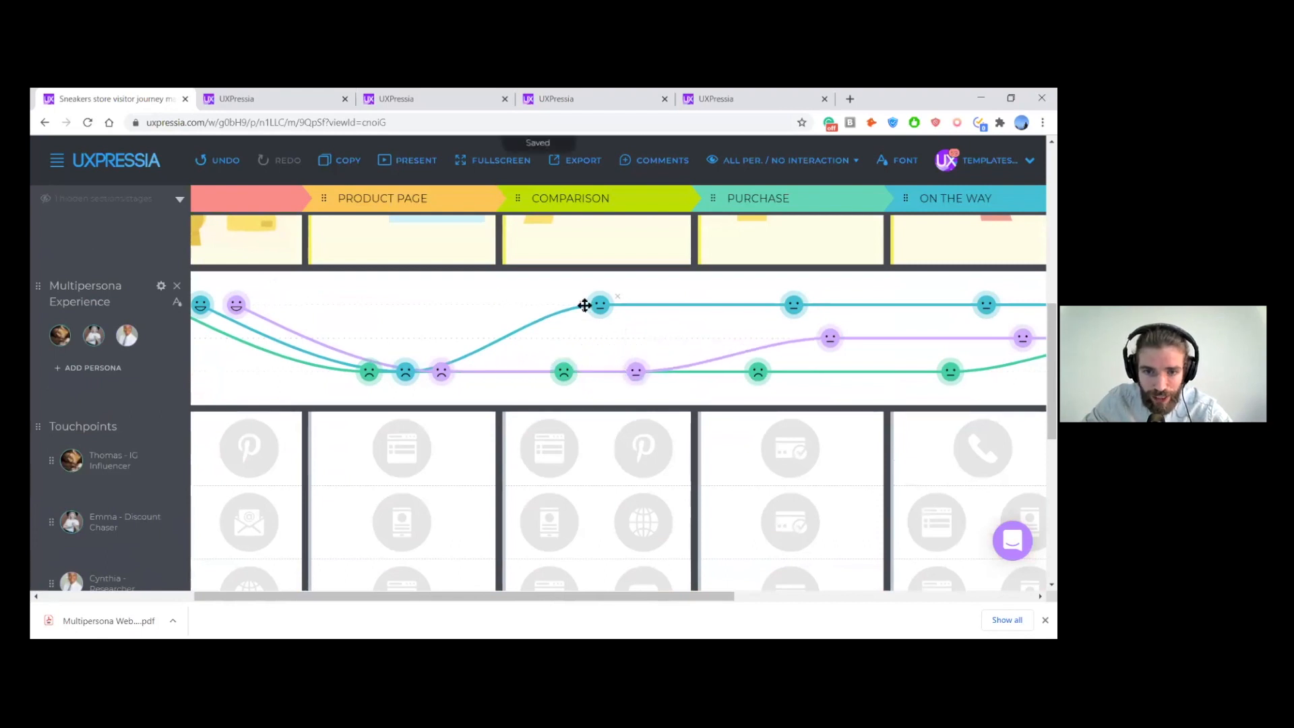
pyautogui.moveTo(585, 305); pyautogui.dragTo(586, 371)
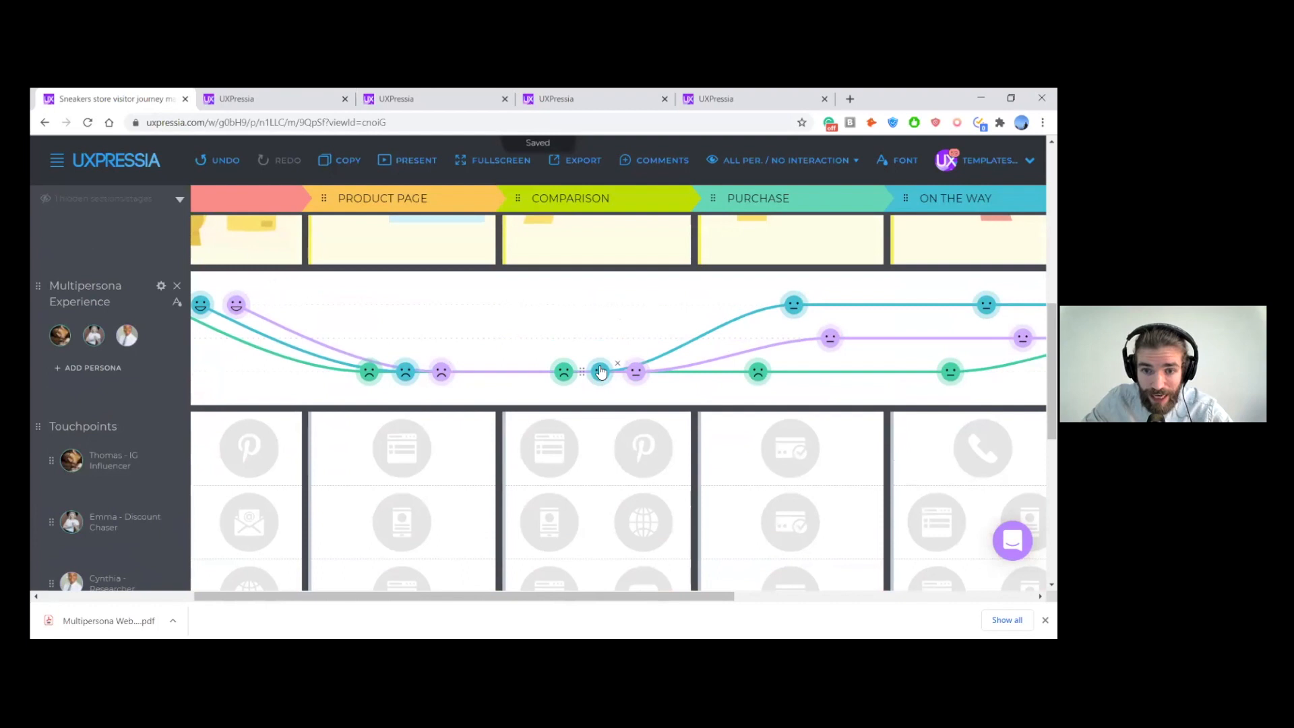
pyautogui.click(601, 372)
pyautogui.click(489, 360)
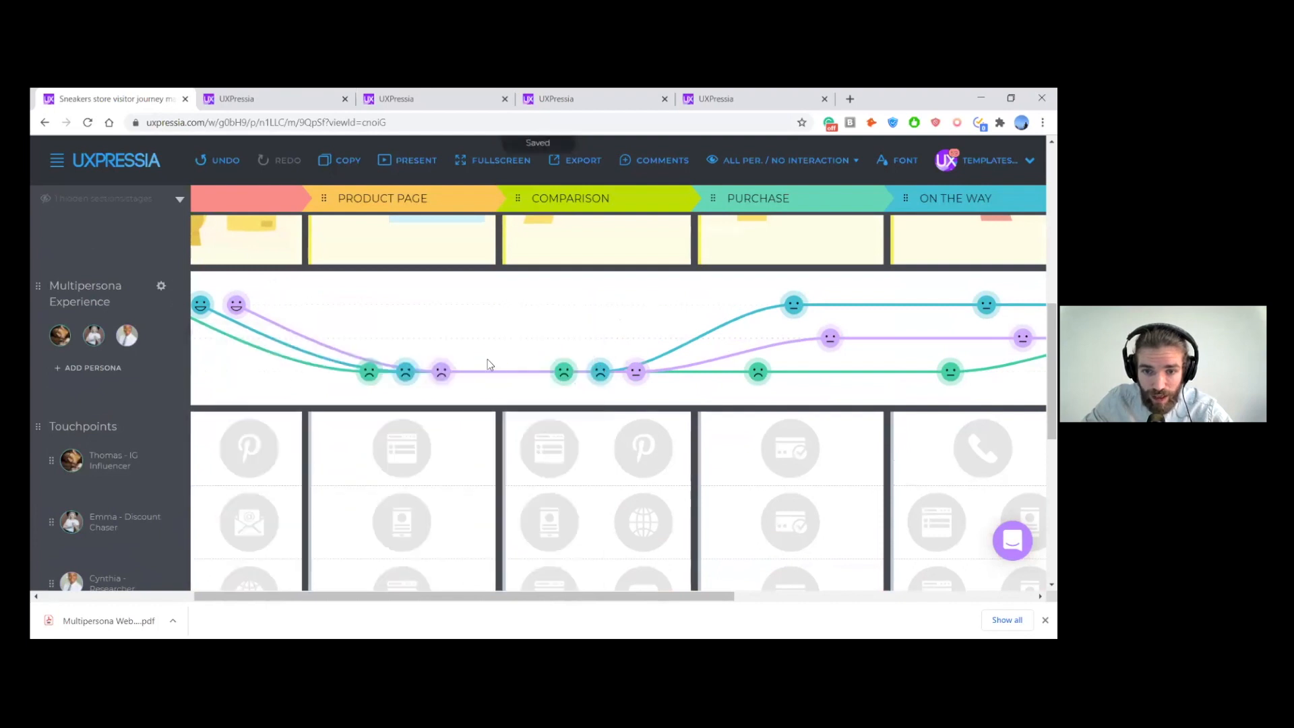
pyautogui.click(635, 373)
pyautogui.click(522, 364)
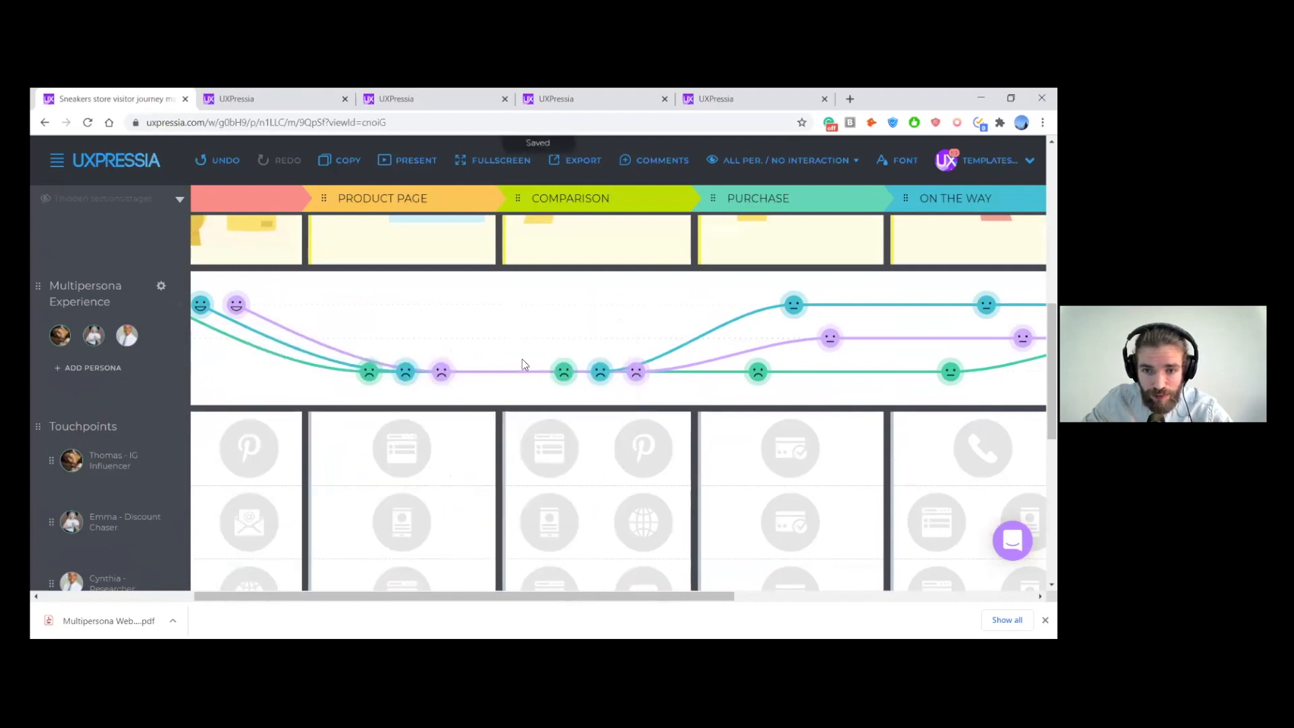
# - At the Purchase stage, raise the Researcher's emotion to the highest experience line and lower the Discount Chaser's to the lowest, following their pain points
pyautogui.scroll(-5, 674, 332)
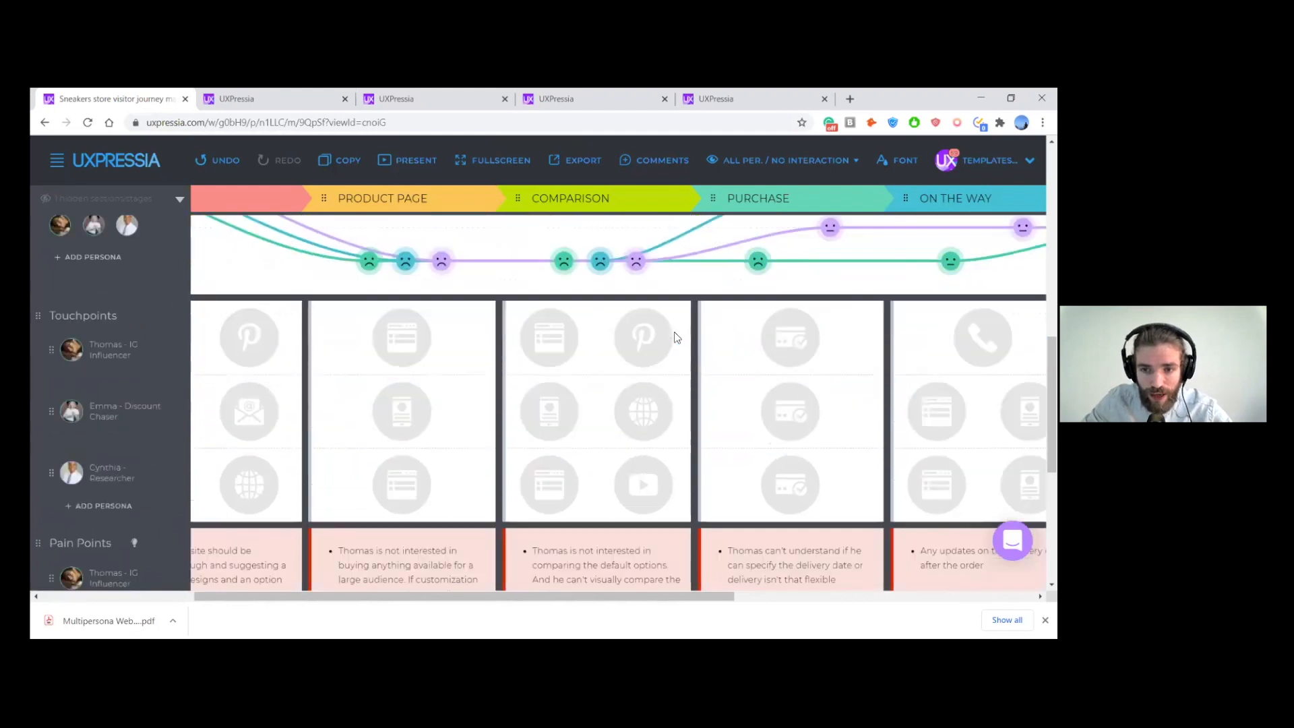
pyautogui.scroll(-1, 661, 332)
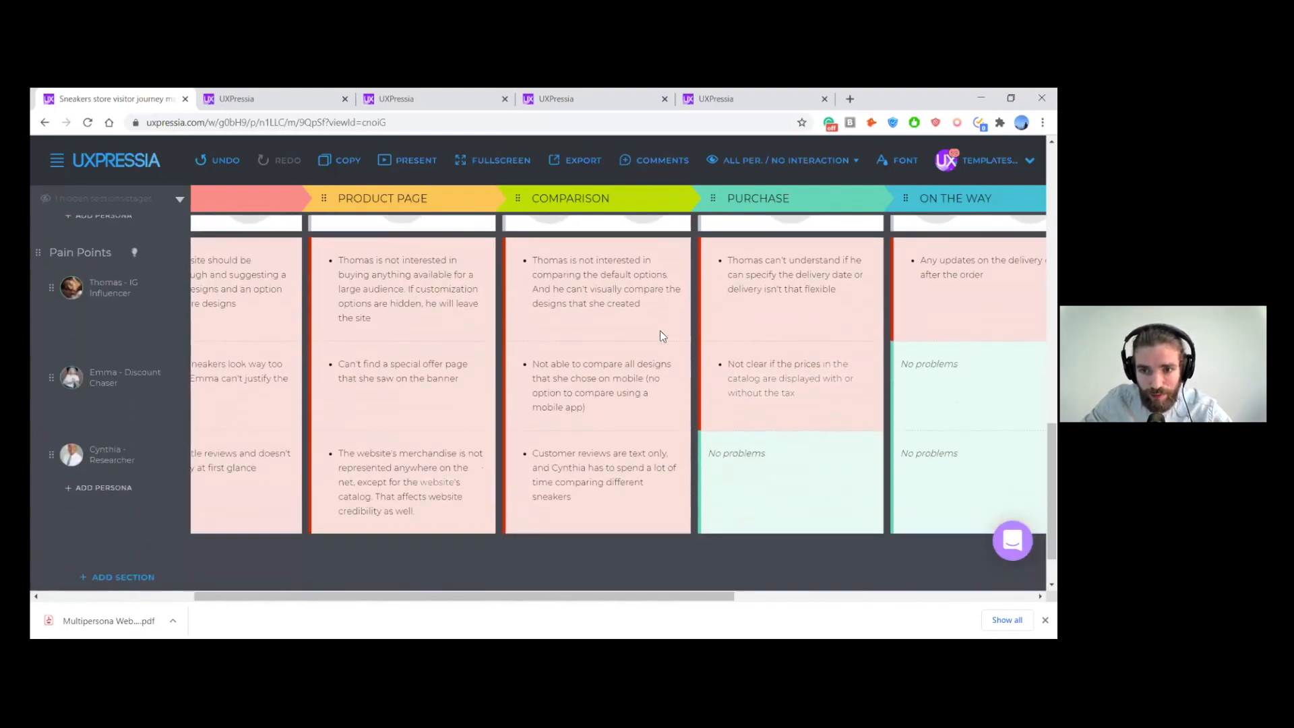
pyautogui.hscroll(3, 660, 332)
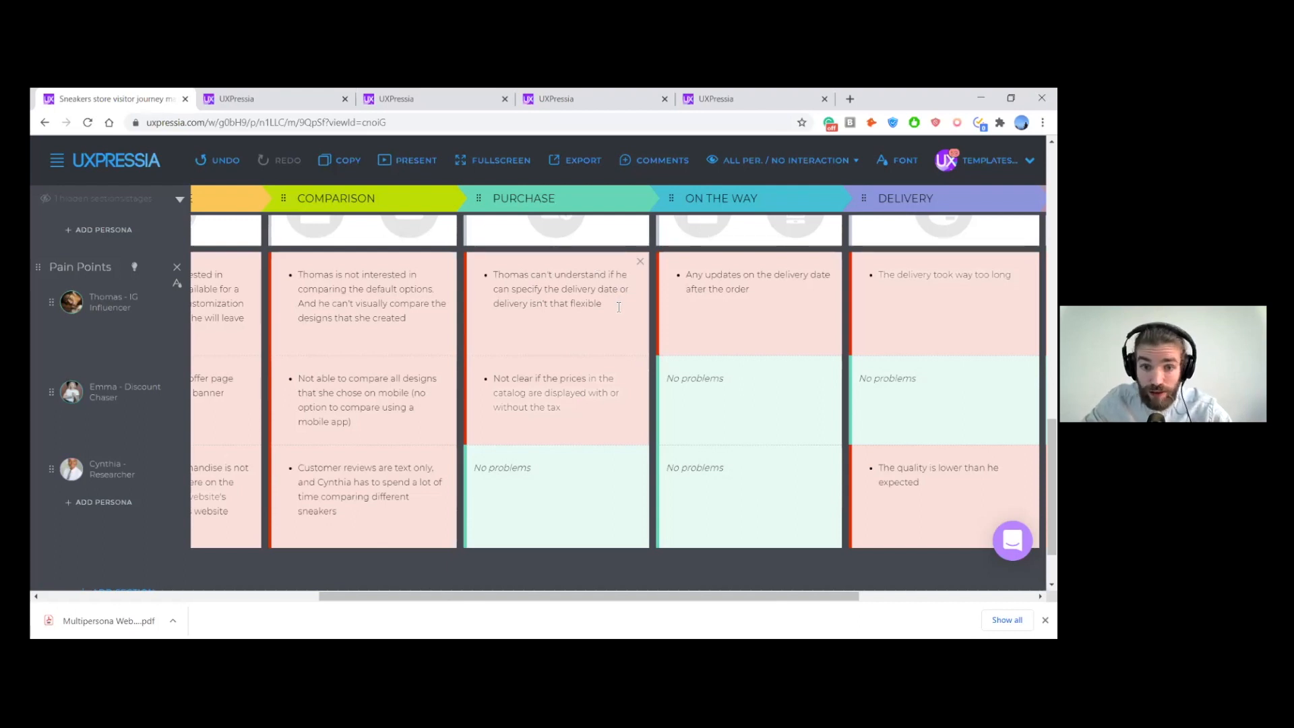
pyautogui.scroll(4, 589, 404)
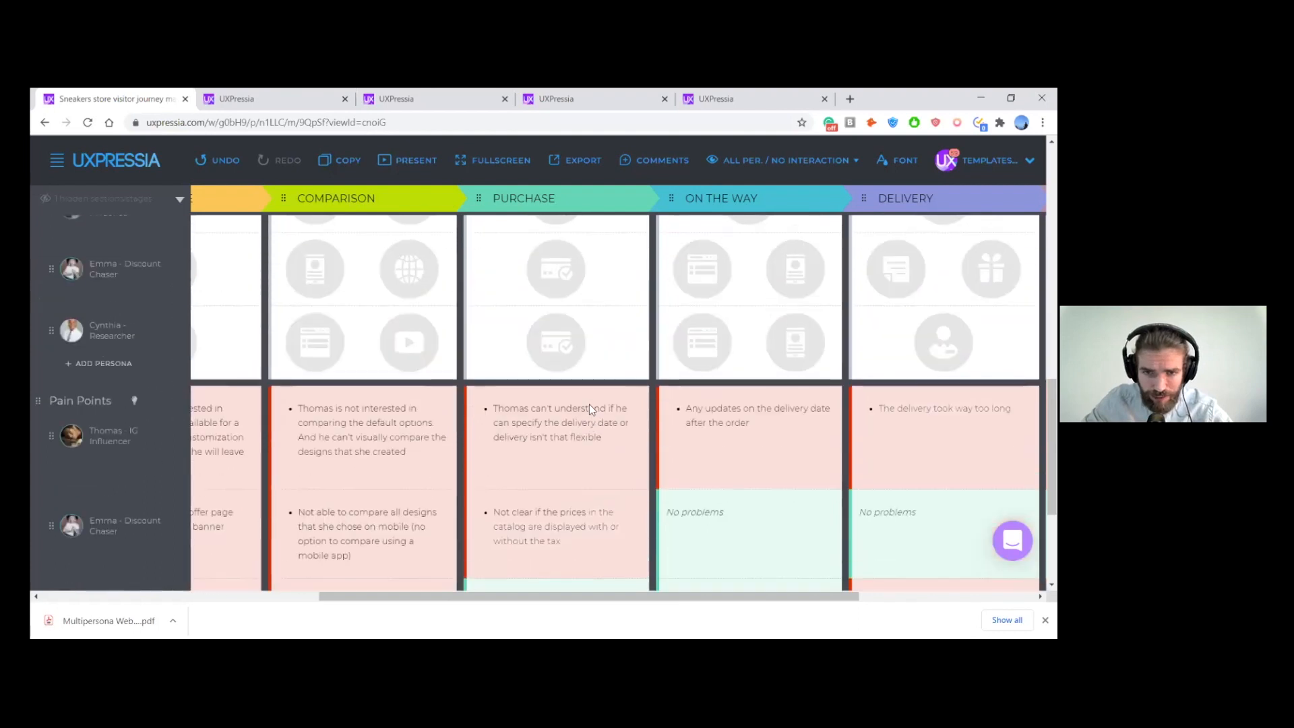
pyautogui.scroll(1, 593, 416)
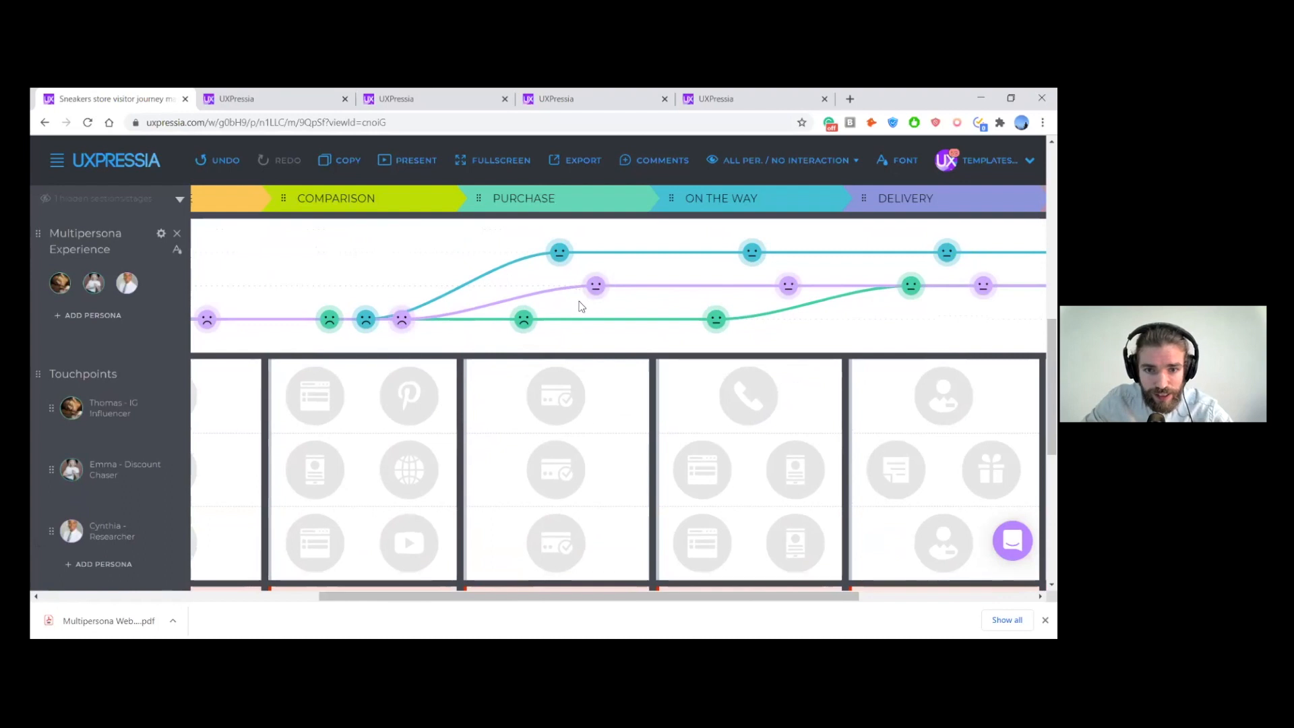
pyautogui.moveTo(581, 286); pyautogui.dragTo(581, 254)
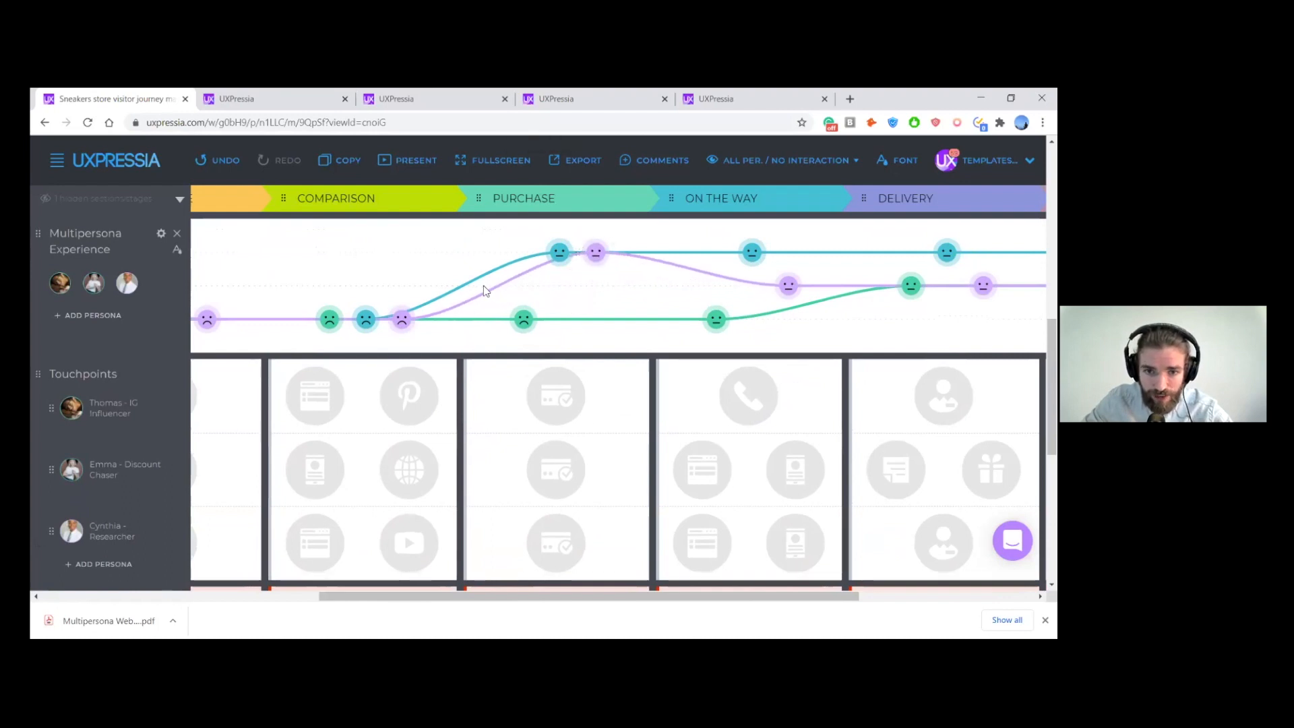
pyautogui.moveTo(543, 254); pyautogui.dragTo(557, 317)
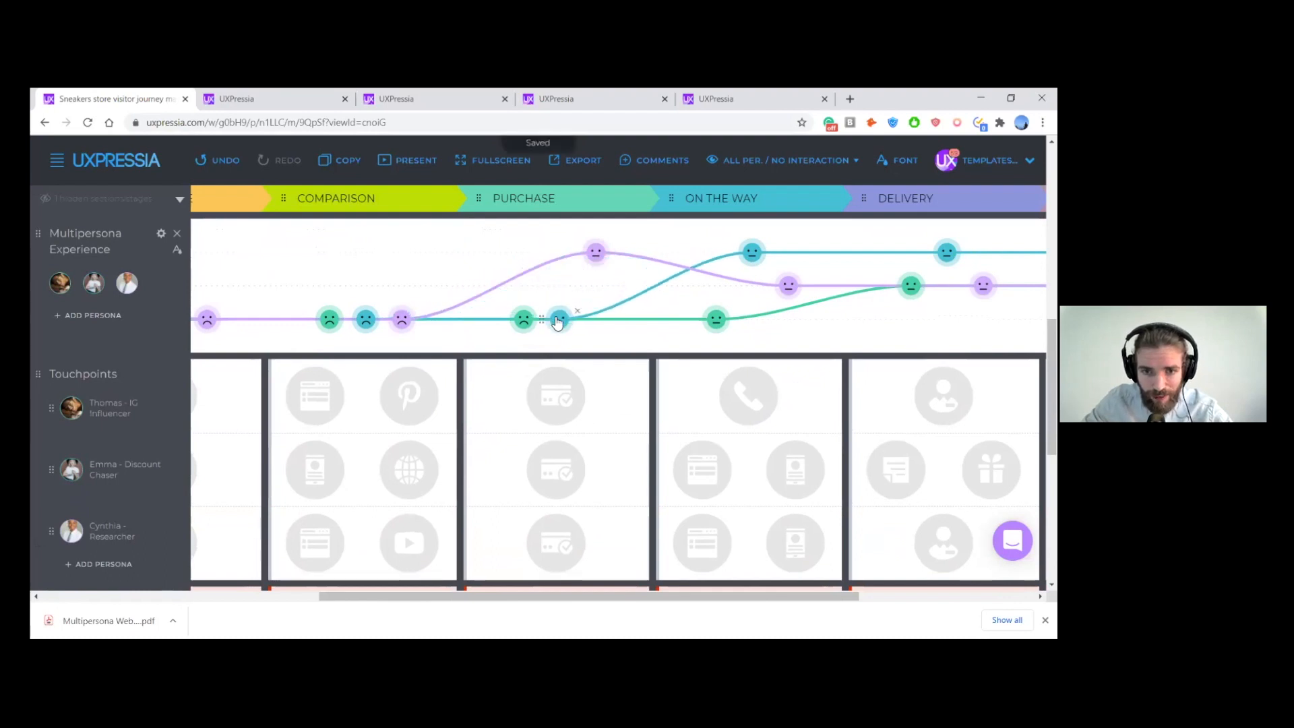
# - Set the Researcher's Purchase smiley to ecstasy and the Discount Chaser's Purchase smiley to sadness
pyautogui.click(596, 253)
pyautogui.click(228, 288)
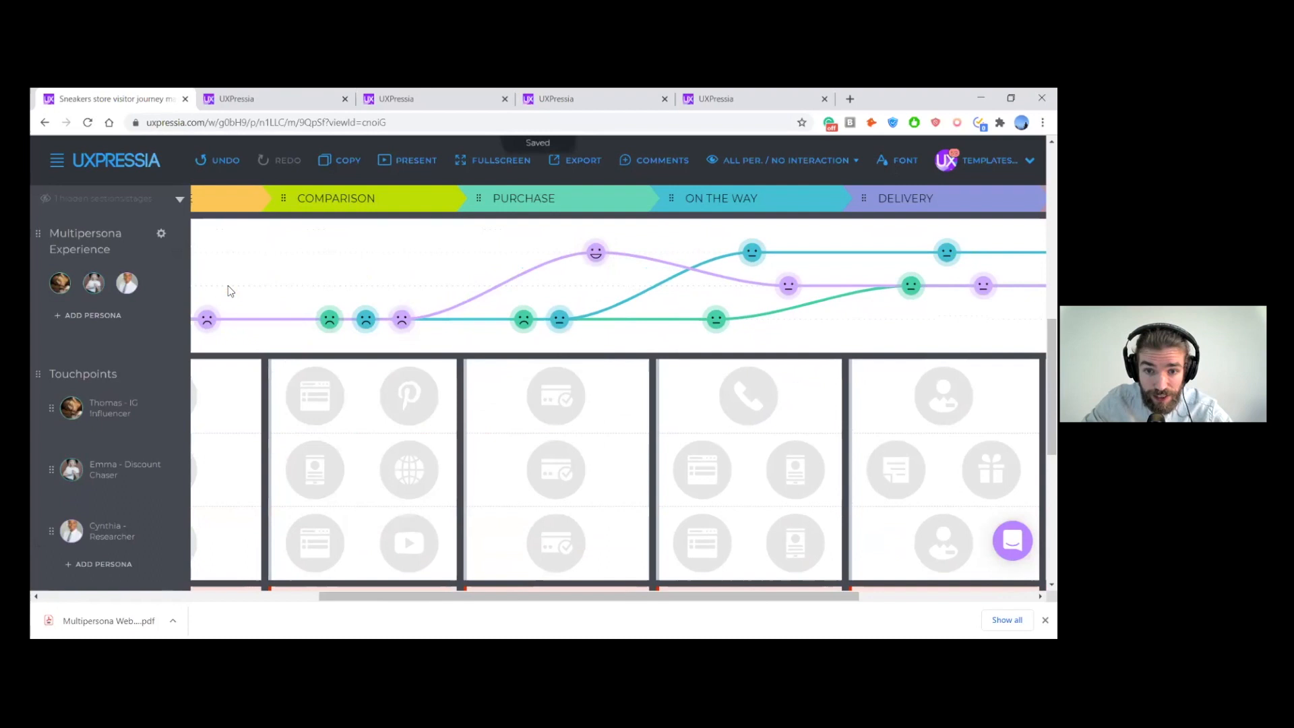
pyautogui.click(559, 321)
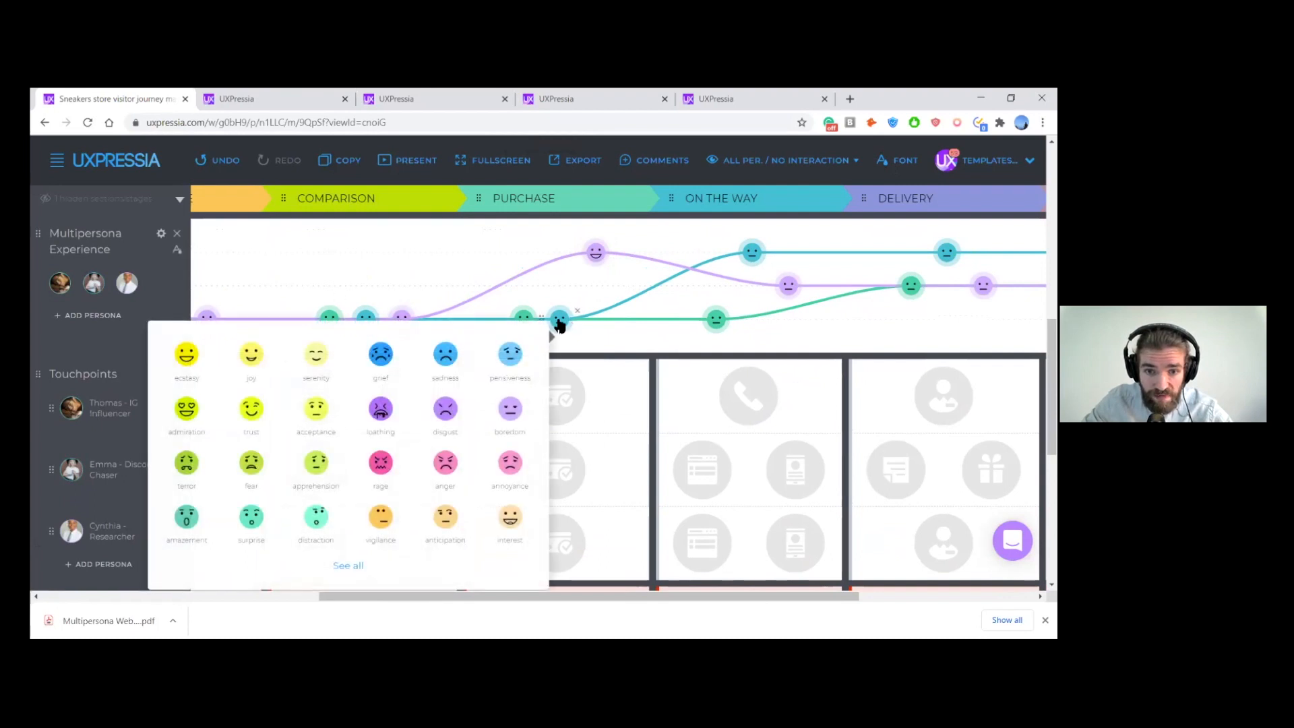
pyautogui.click(446, 364)
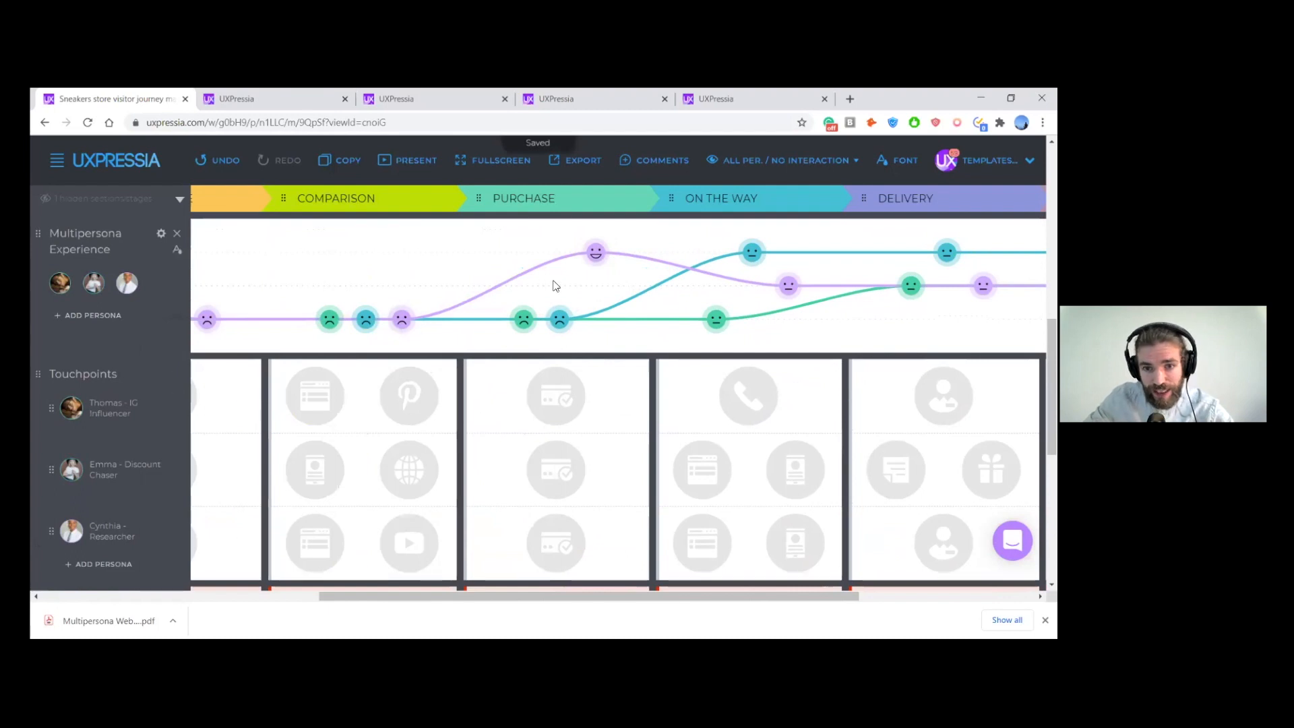
# - Check the On the Way pain points and lower the Discount Chaser's emotion at that stage to the middle experience line
pyautogui.hscroll(-1, 542, 293)
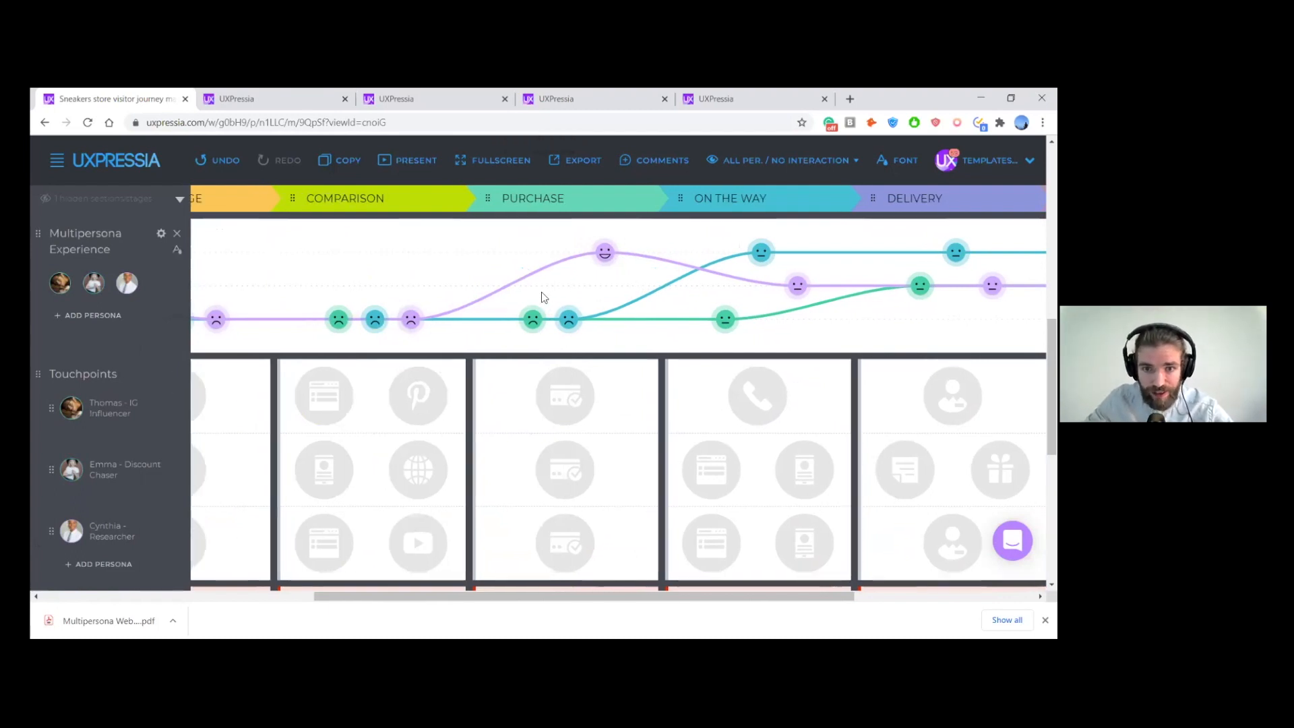
pyautogui.scroll(-1, 576, 284)
pyautogui.scroll(-5, 577, 283)
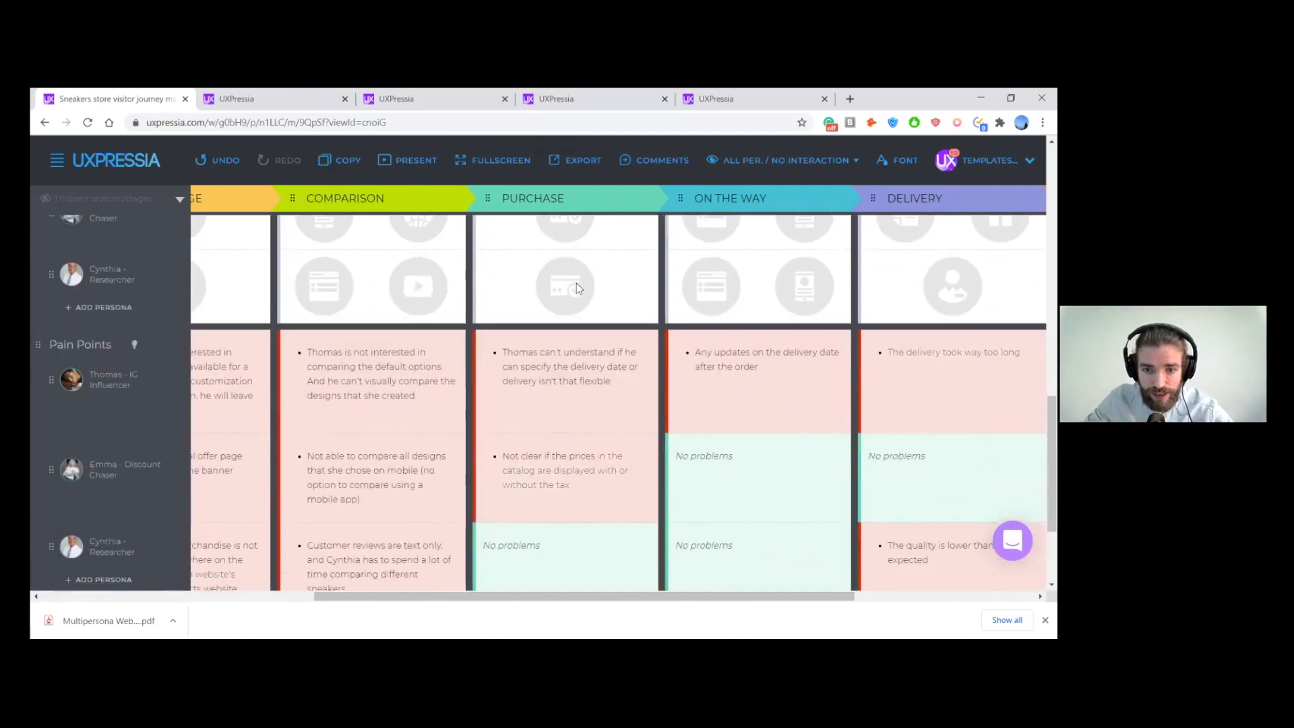
pyautogui.hscroll(1, 580, 290)
pyautogui.hscroll(1, 584, 297)
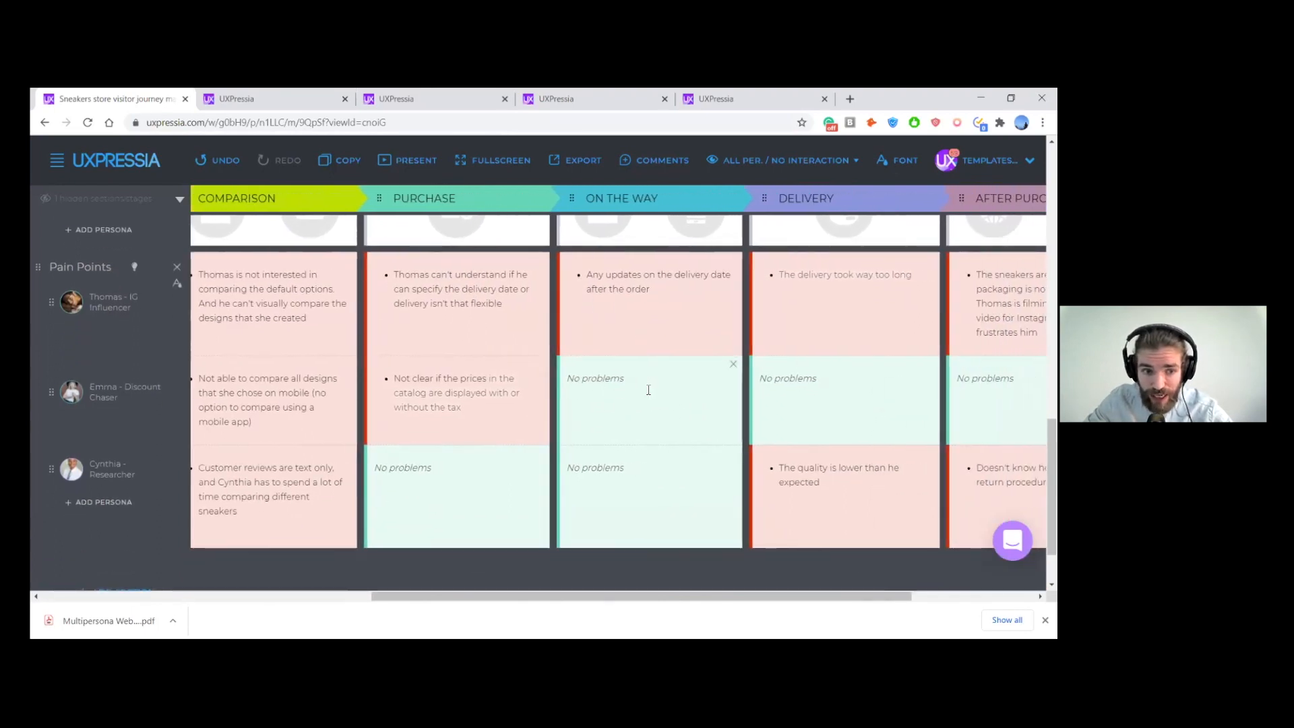
pyautogui.scroll(6, 654, 445)
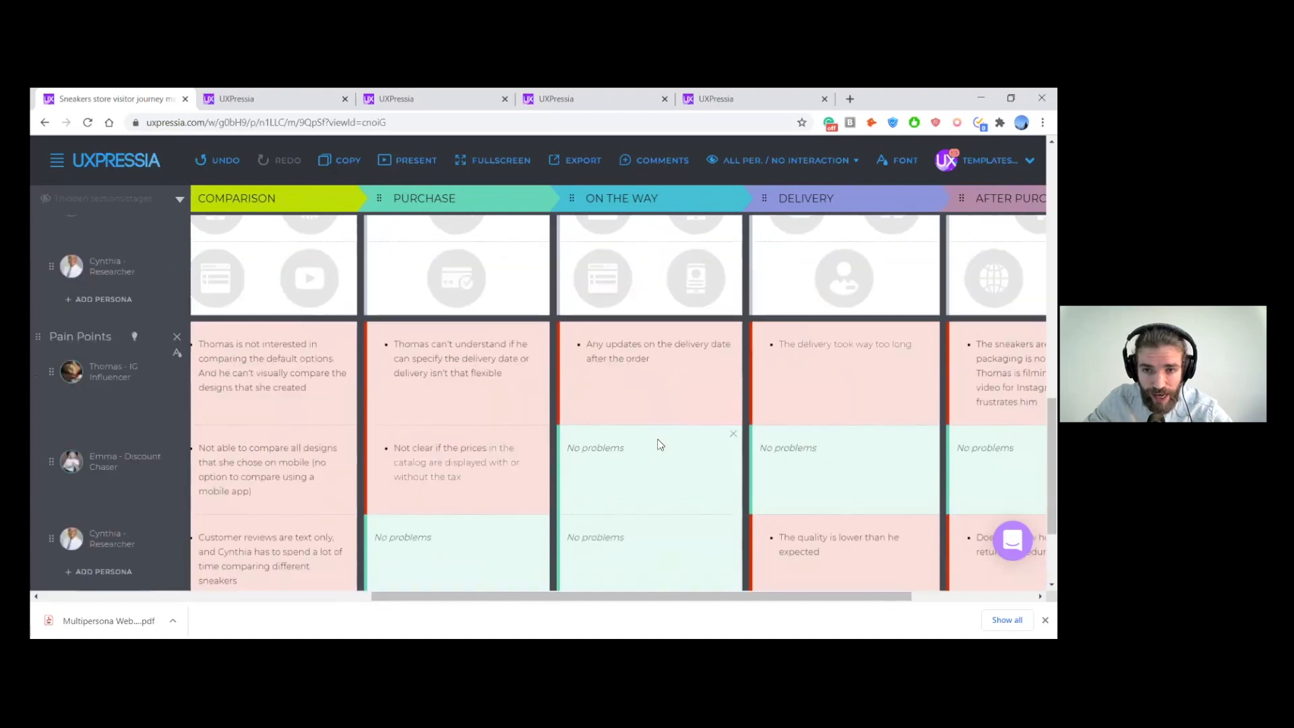
pyautogui.scroll(-1, 660, 451)
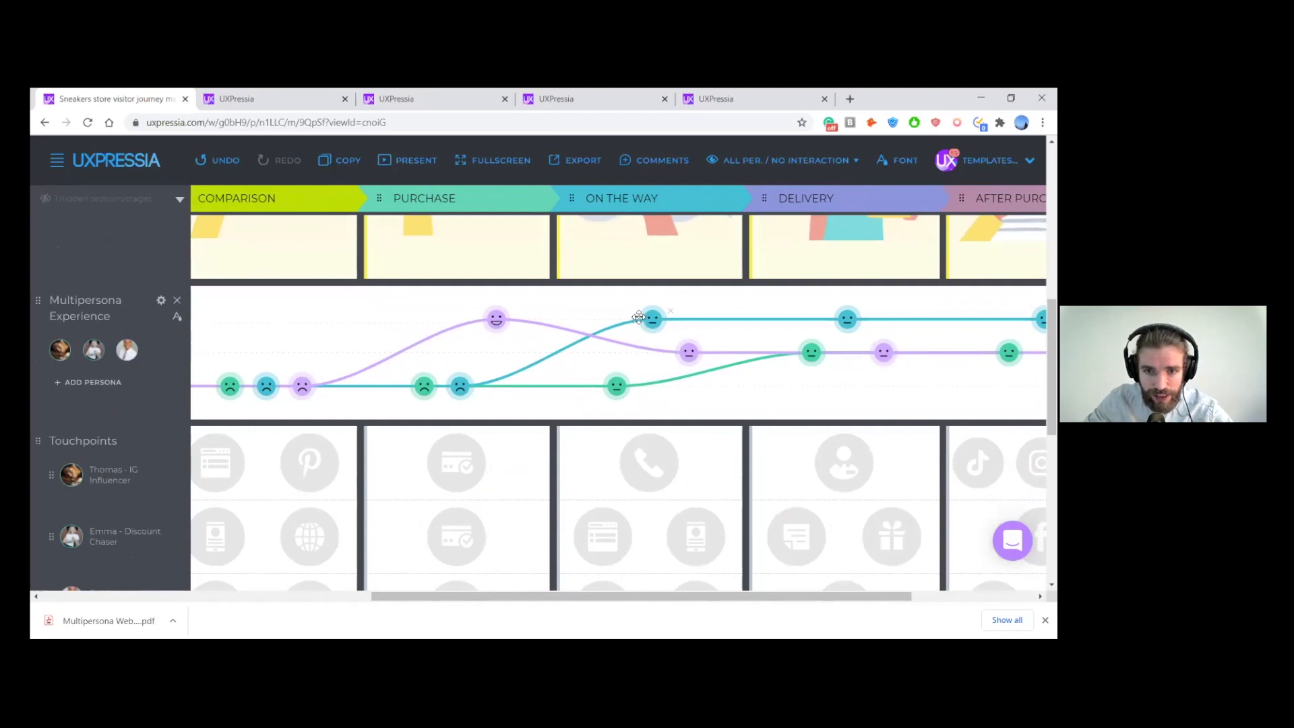
pyautogui.moveTo(636, 318); pyautogui.dragTo(638, 353)
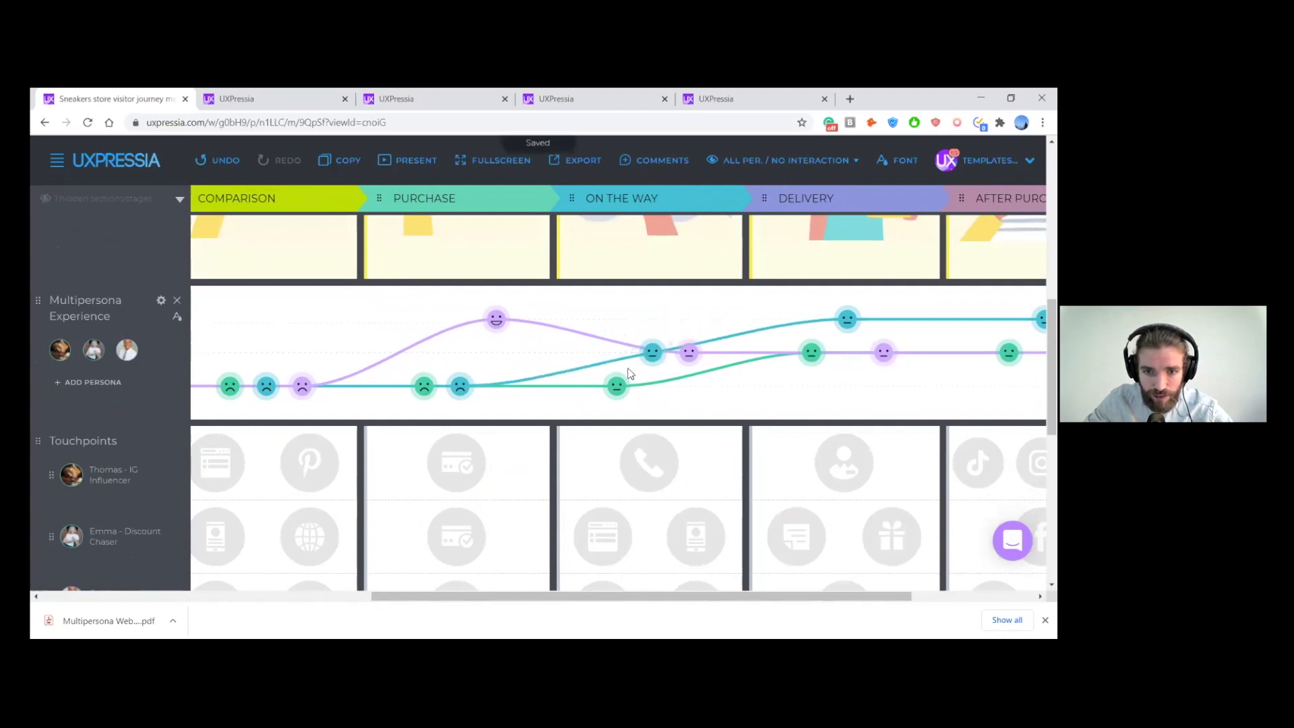
# - Set the IG Influencer's On the Way smiley to sadness, matching the pain point about delivery date updates
pyautogui.scroll(-1, 629, 403)
pyautogui.scroll(-4, 631, 404)
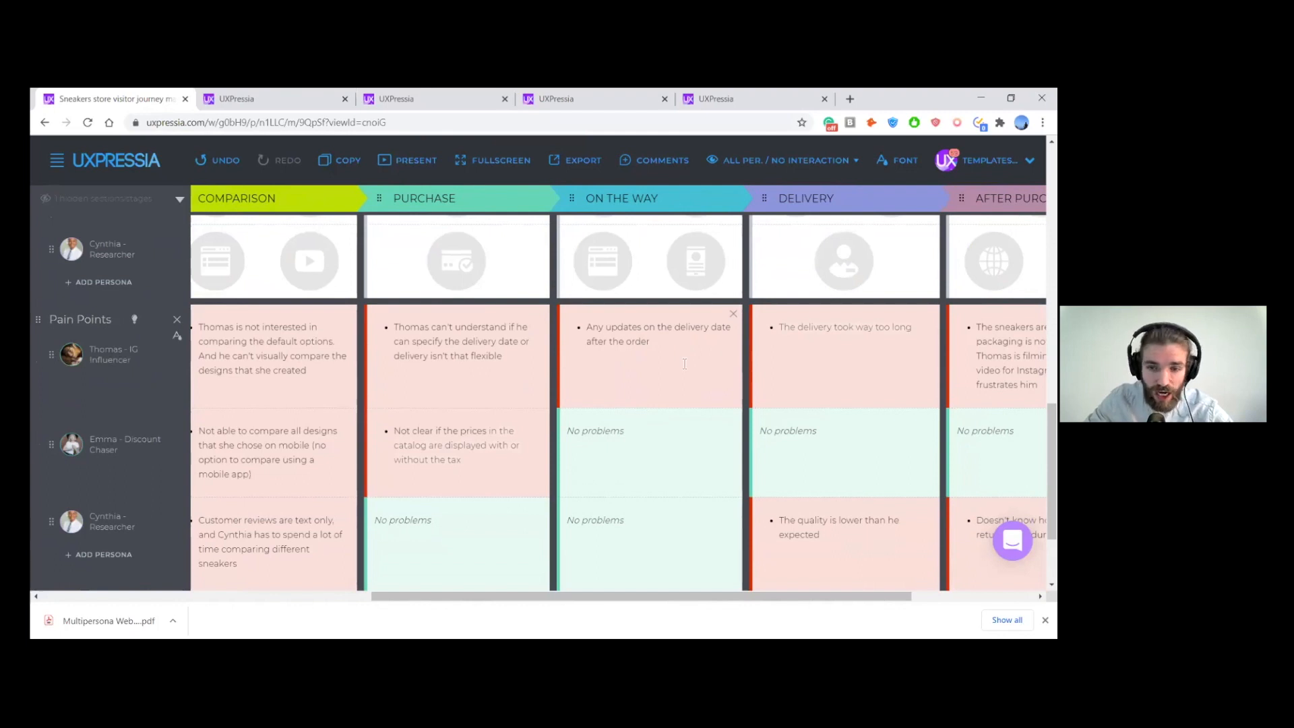
pyautogui.scroll(3, 682, 393)
pyautogui.click(615, 373)
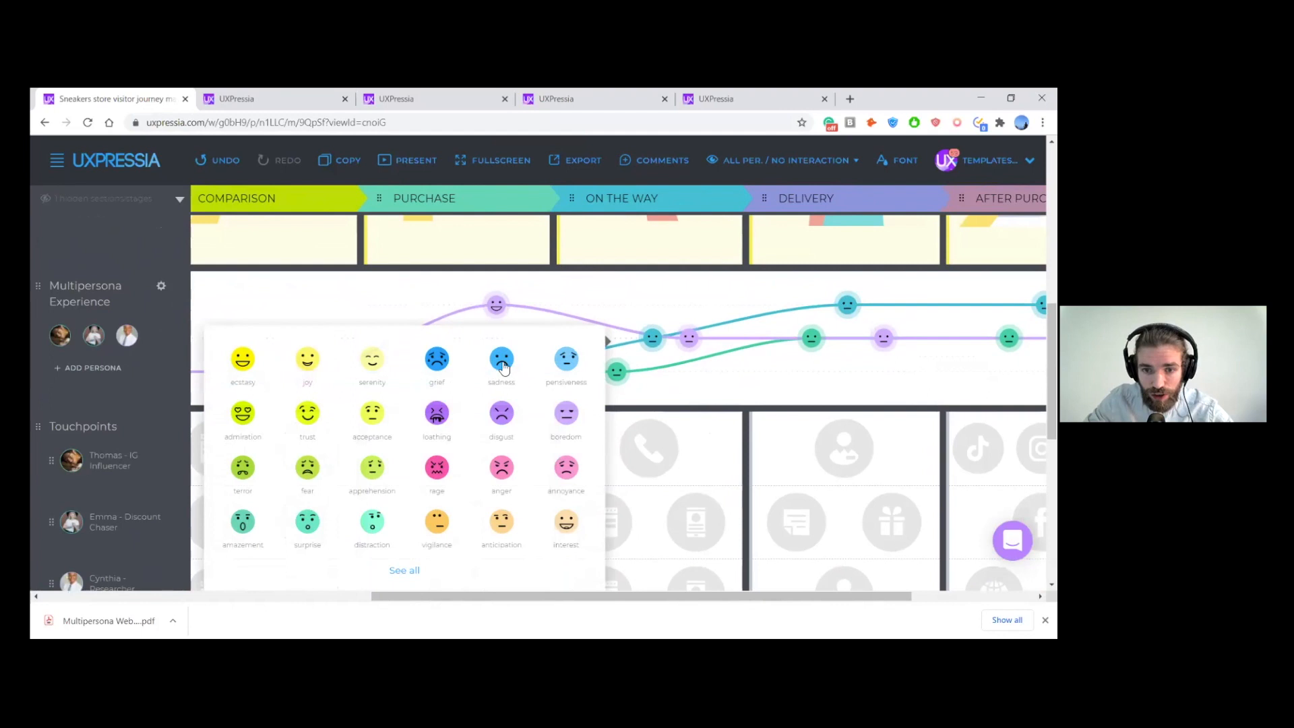
pyautogui.click(502, 367)
# - Give the Discount Chaser ecstasy smileys at the Delivery and After Purchase stages, in line with the absence of pain points there
pyautogui.scroll(-3, 728, 361)
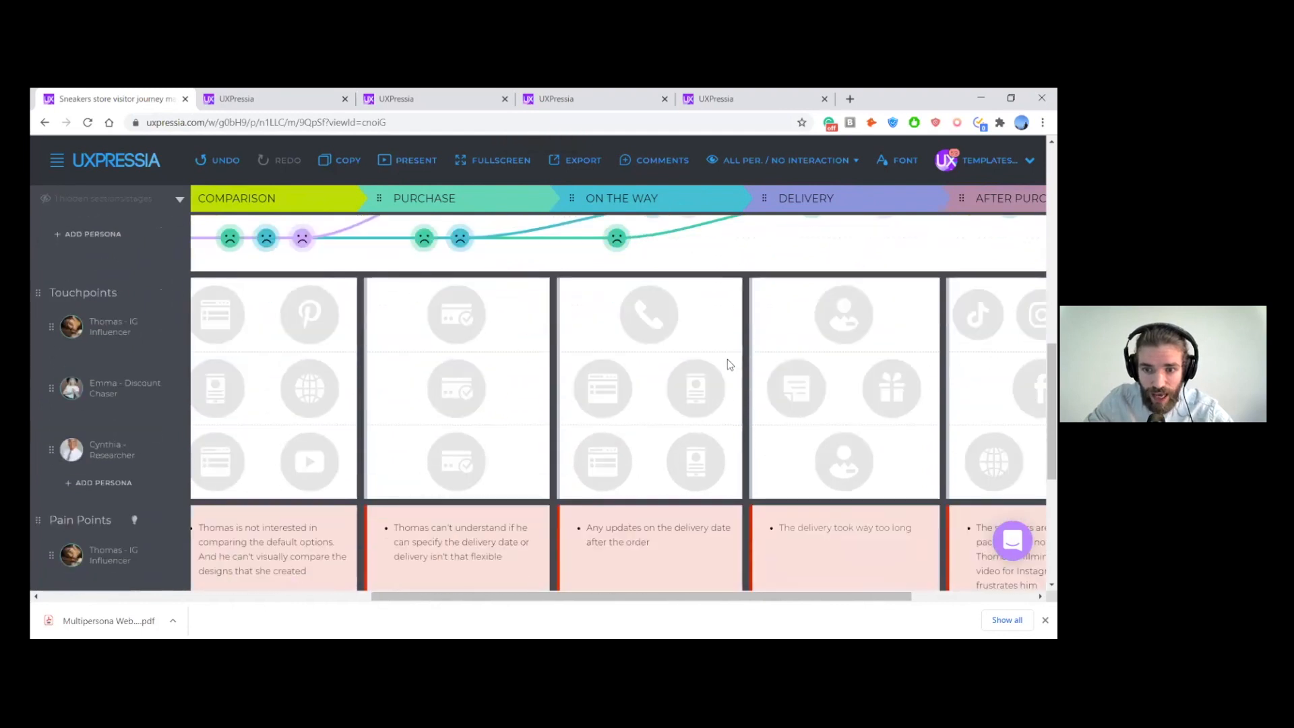
pyautogui.scroll(-2, 728, 363)
pyautogui.scroll(1, 728, 364)
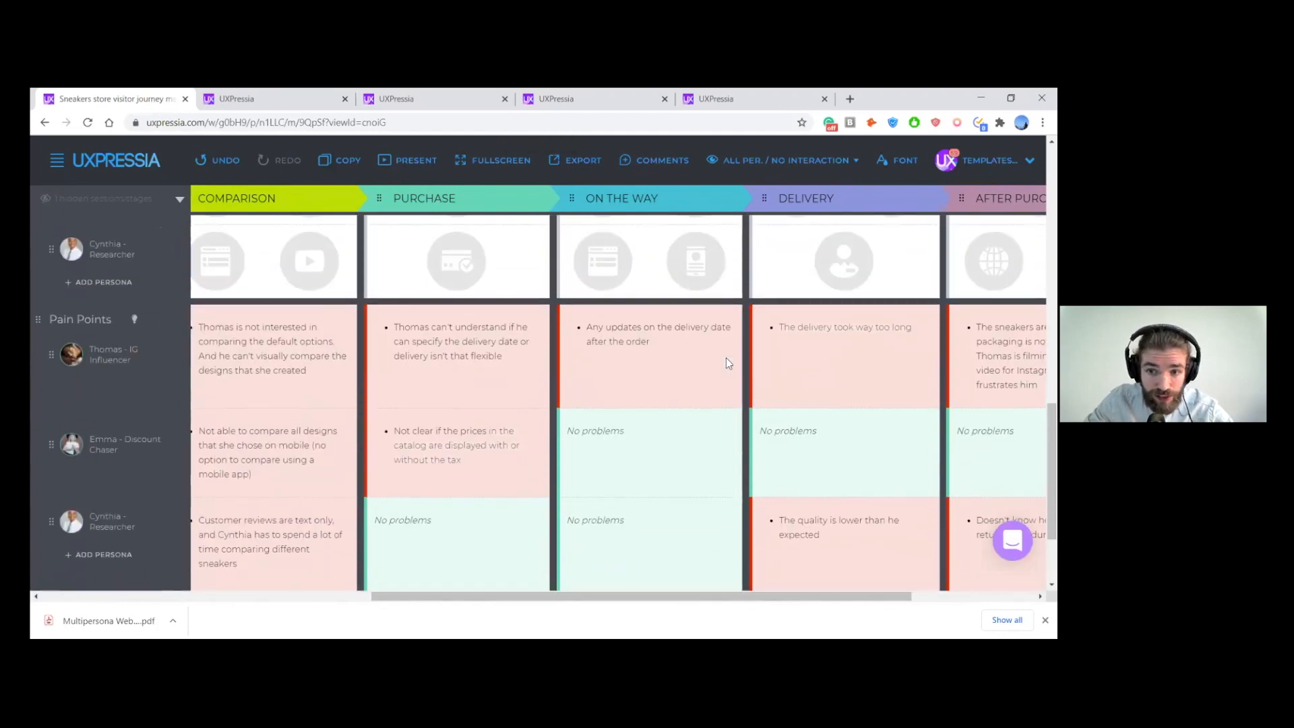
pyautogui.hscroll(1, 728, 364)
pyautogui.hscroll(2, 726, 358)
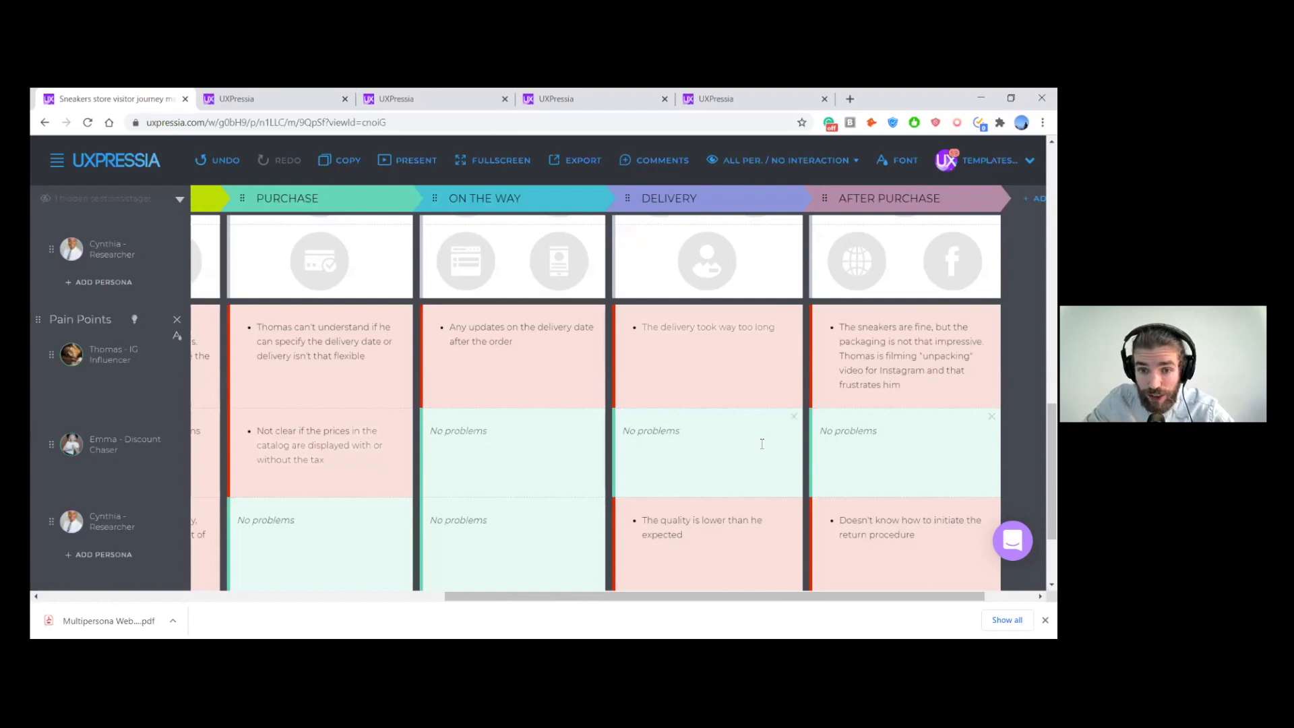
pyautogui.scroll(5, 759, 453)
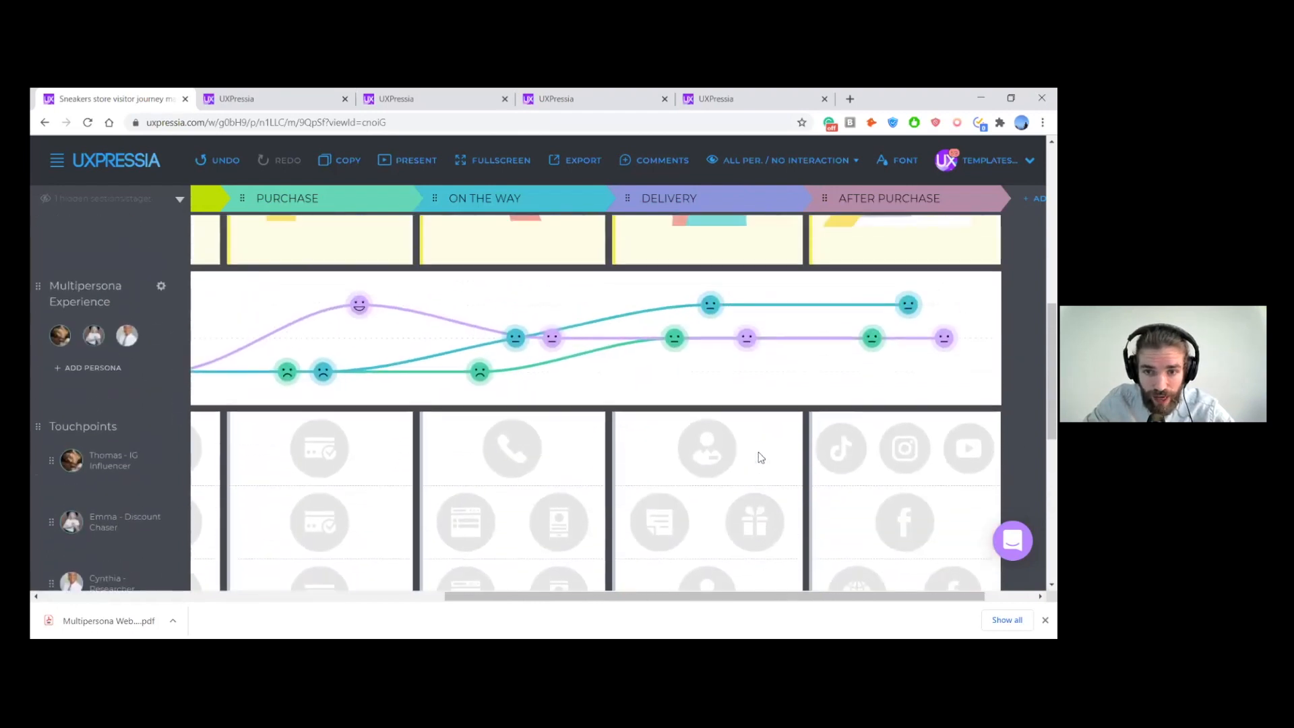
pyautogui.click(706, 312)
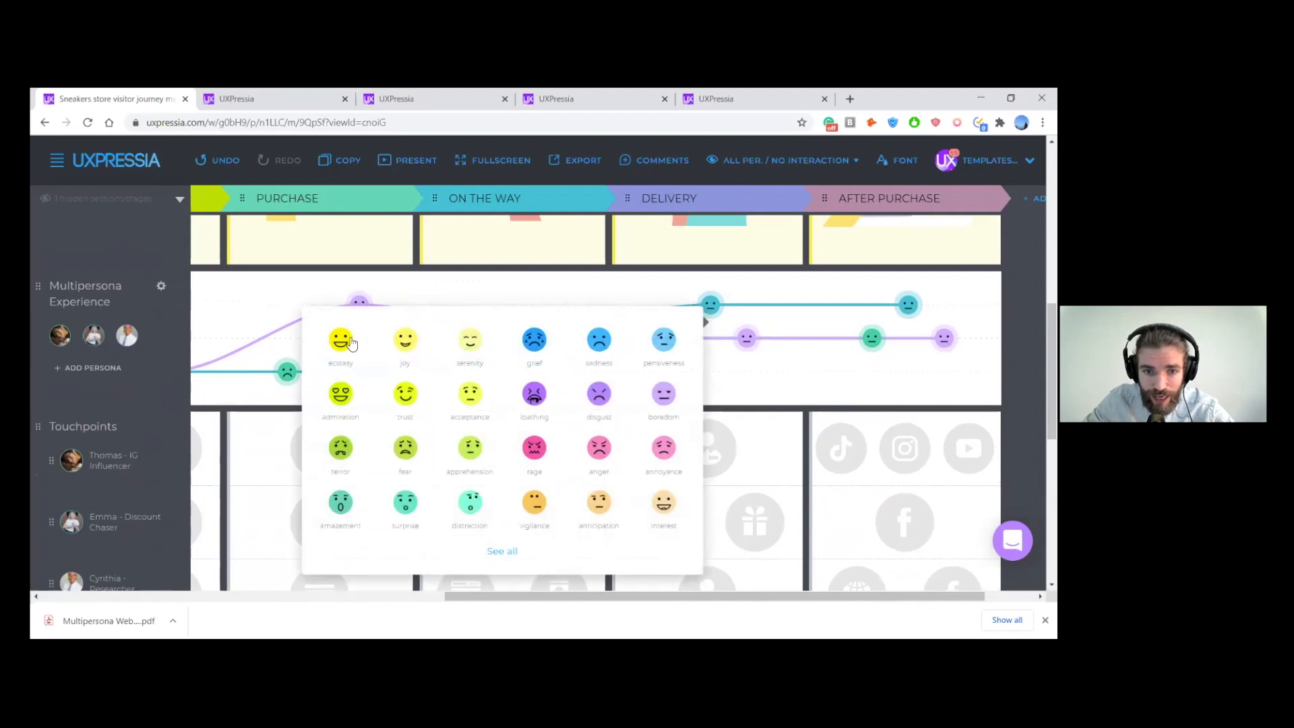
pyautogui.click(465, 349)
pyautogui.click(509, 339)
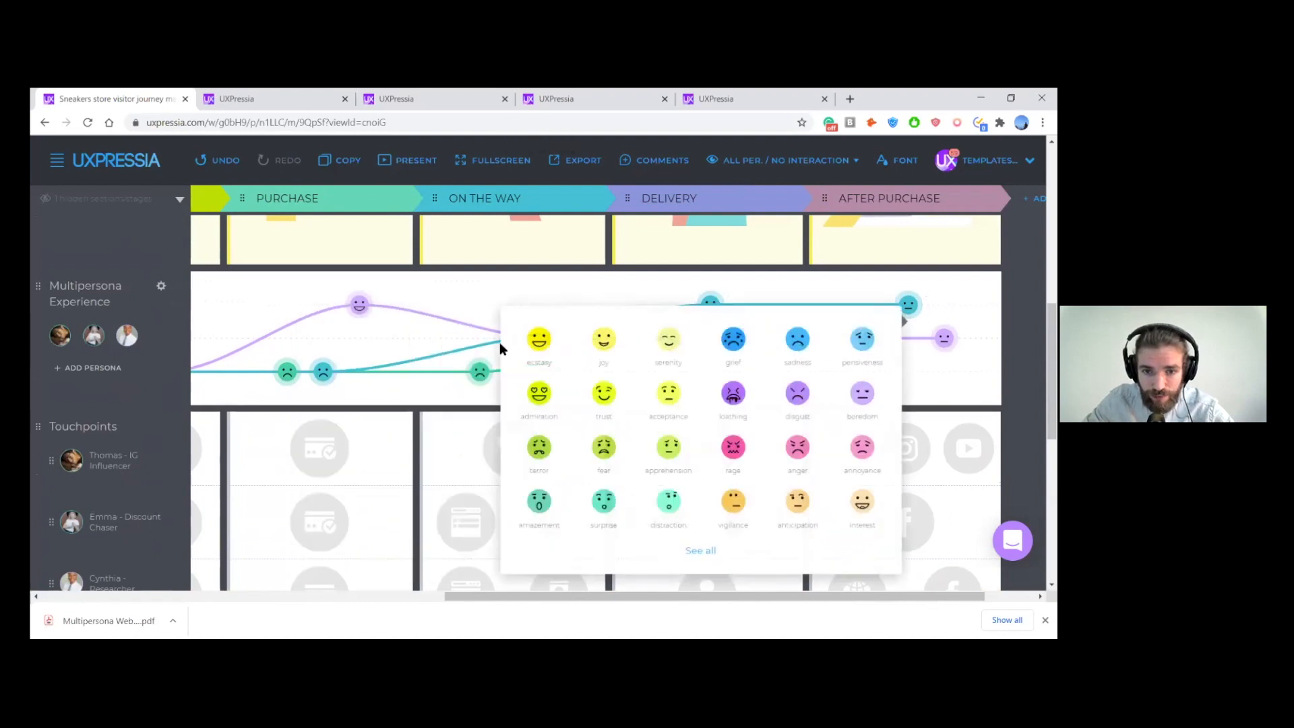
pyautogui.click(540, 341)
# - Review the Delivery and After Purchase pain points and look over the emotion options for the IG Influencer's Delivery smiley
pyautogui.scroll(-8, 542, 349)
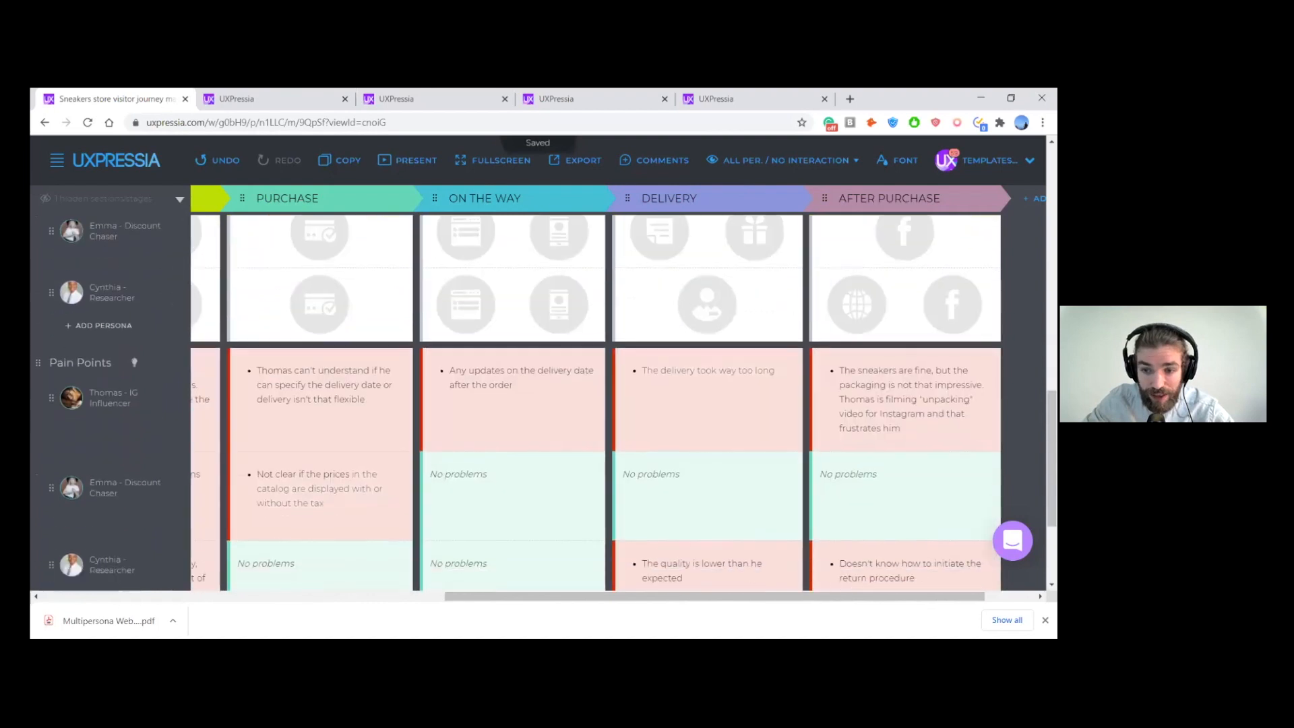
pyautogui.scroll(1, 542, 349)
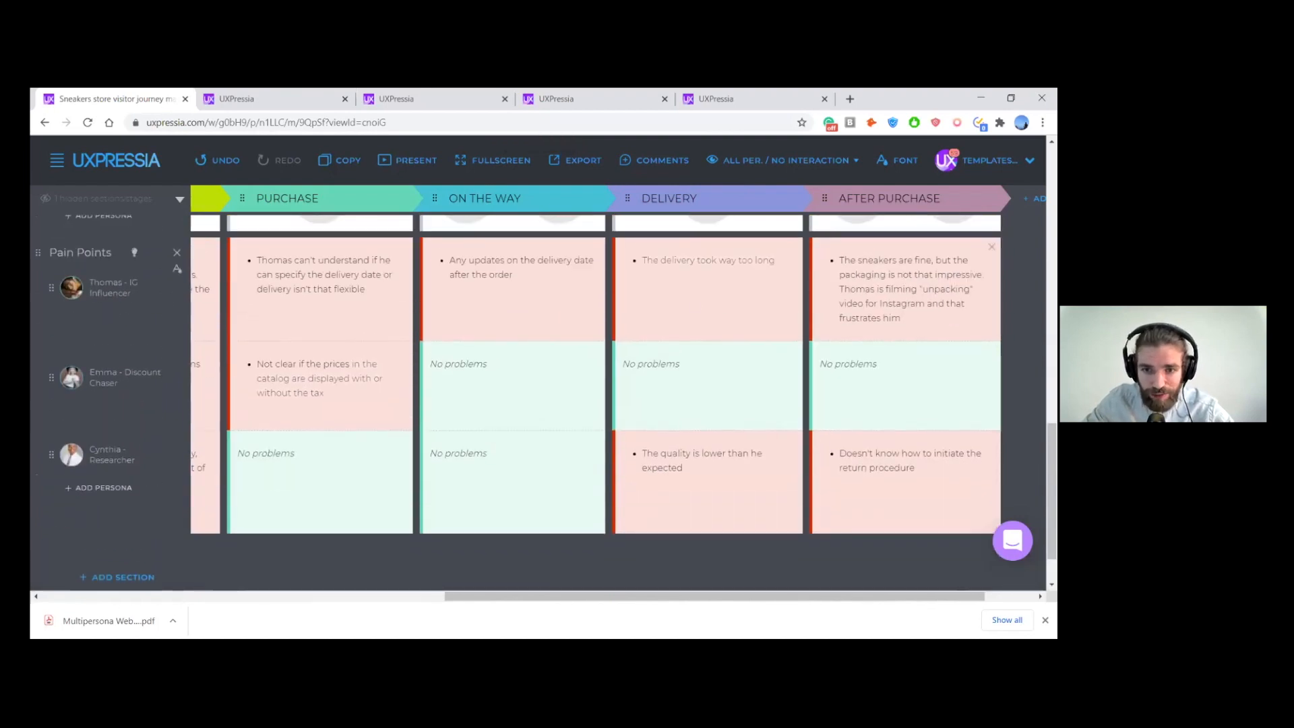
pyautogui.scroll(1, 838, 320)
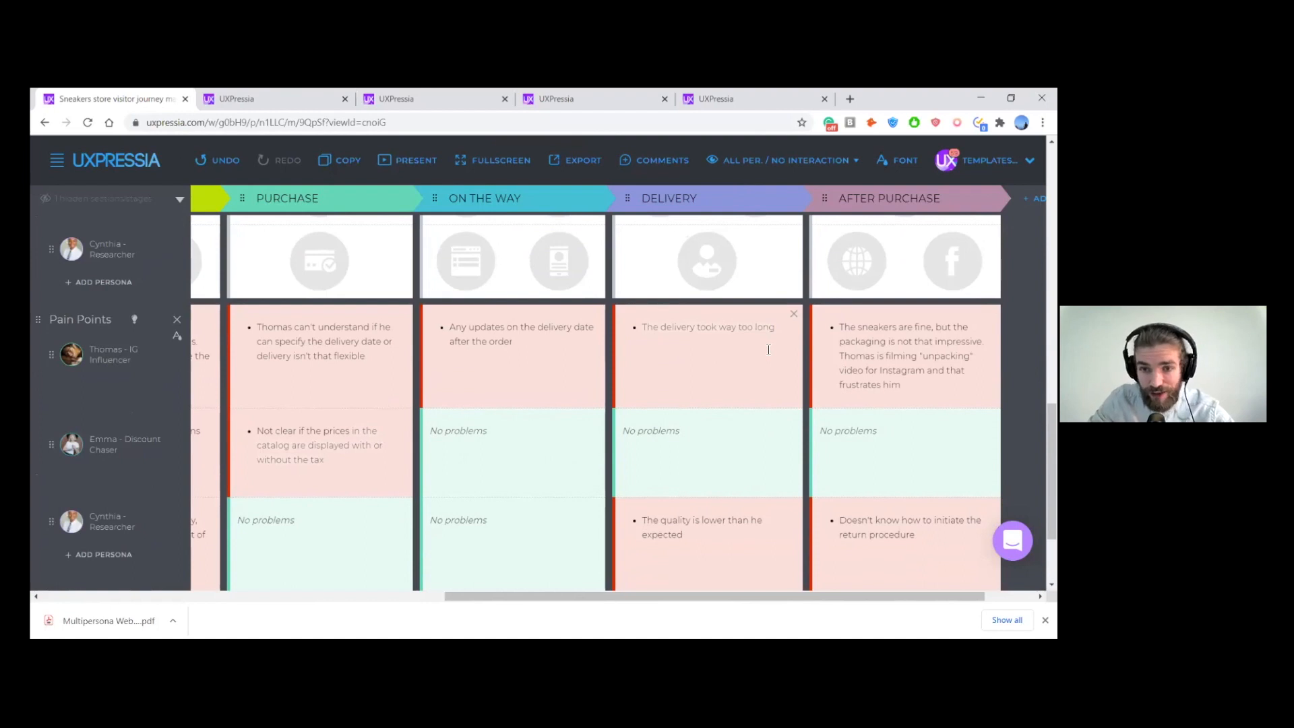
pyautogui.scroll(5, 758, 341)
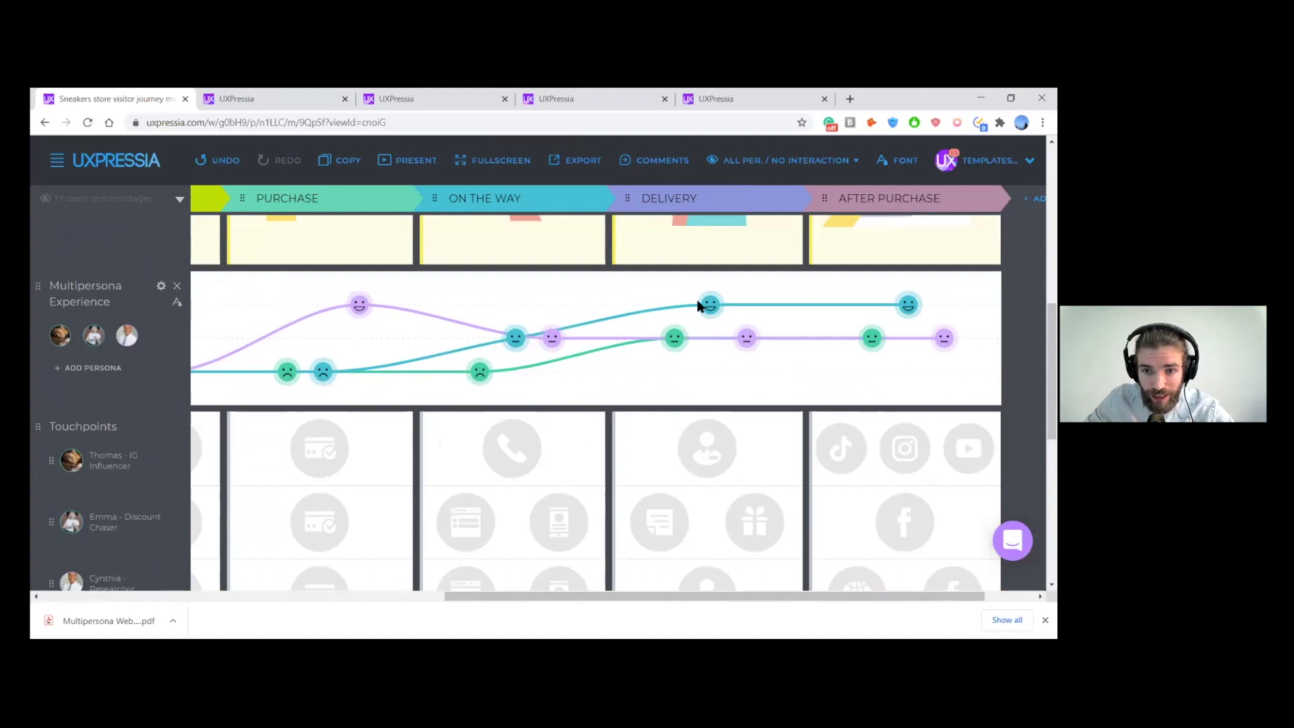
pyautogui.moveTo(708, 304)
pyautogui.mouseDown()
pyautogui.moveTo(697, 334)
pyautogui.moveTo(698, 306)
pyautogui.mouseUp()
pyautogui.click(675, 341)
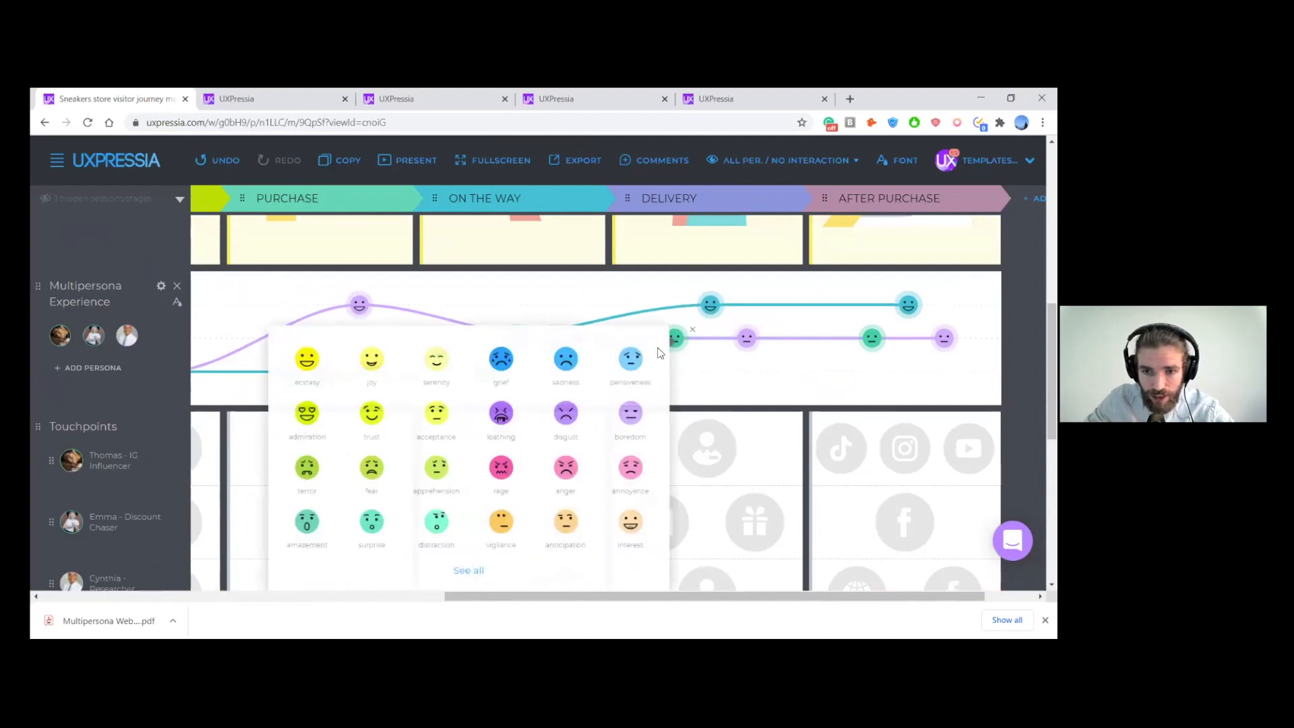
pyautogui.click(705, 362)
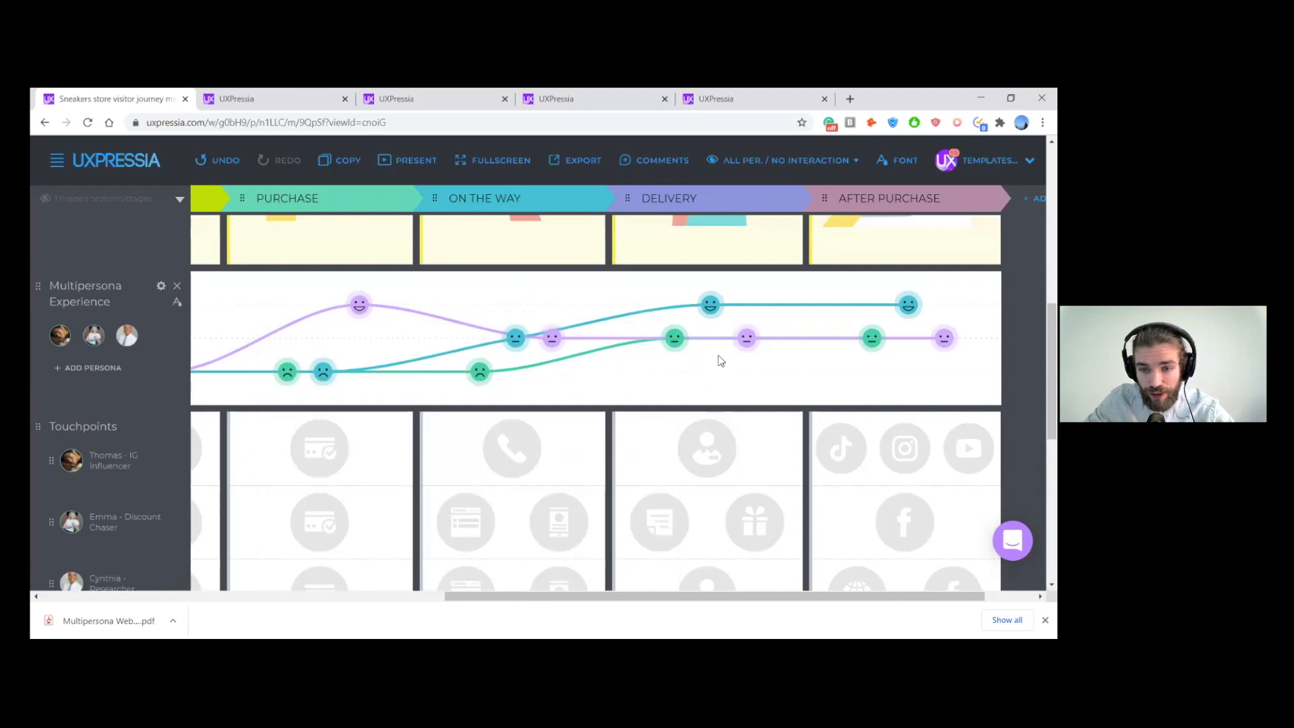
# - Lower the Researcher's Delivery emotion to the bottom experience line and set its smiley to sadness, matching the pain point about lower quality
pyautogui.scroll(-5, 723, 346)
pyautogui.scroll(-2, 723, 351)
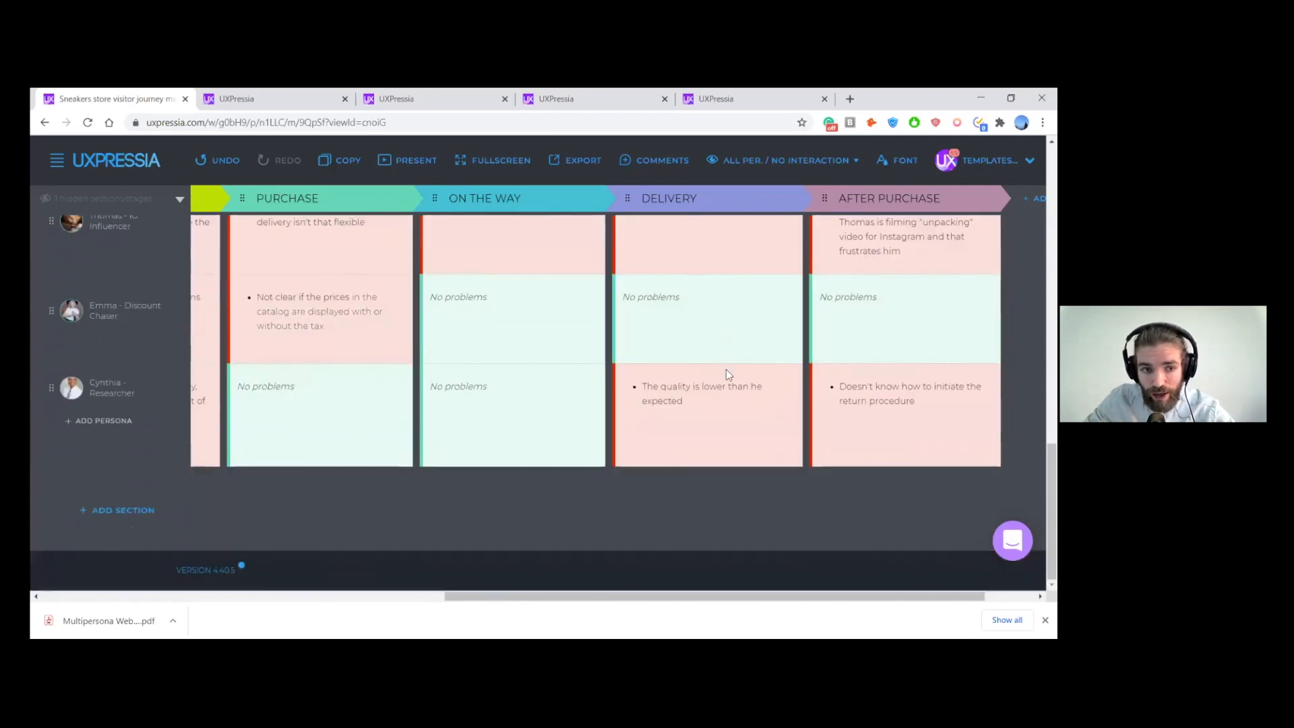
pyautogui.scroll(1, 728, 373)
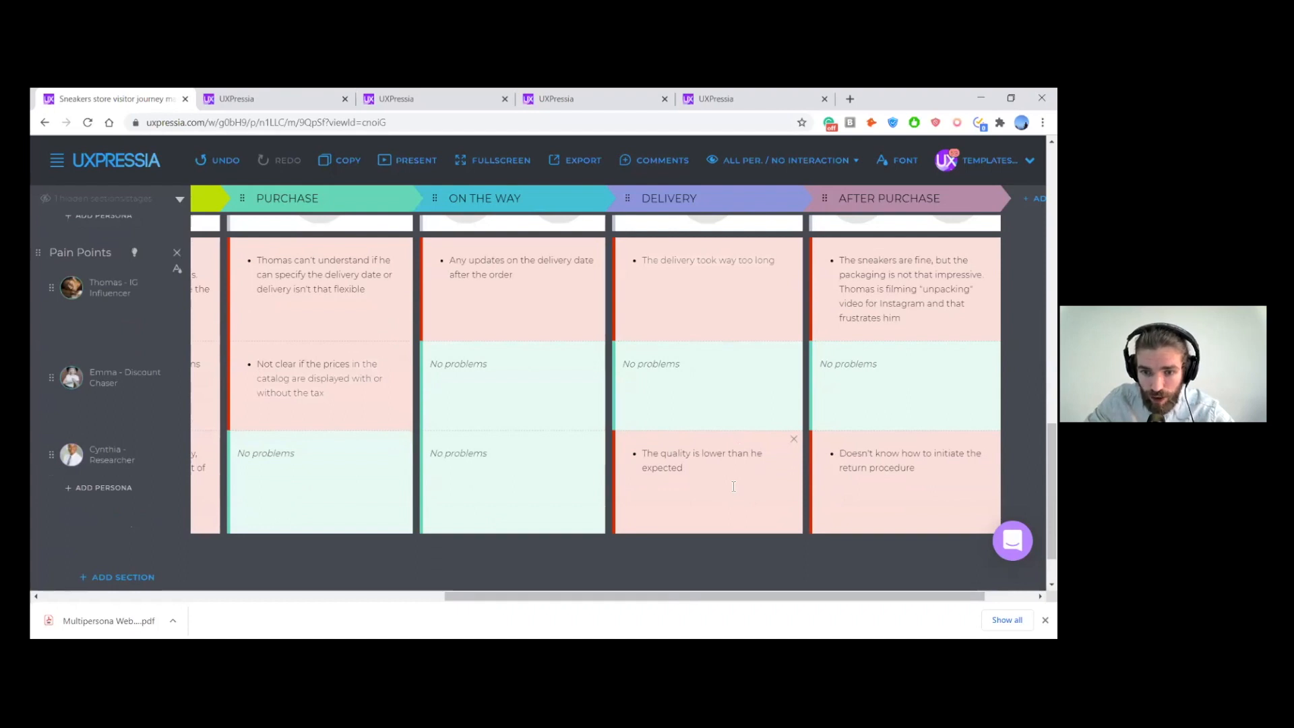
pyautogui.scroll(5, 735, 488)
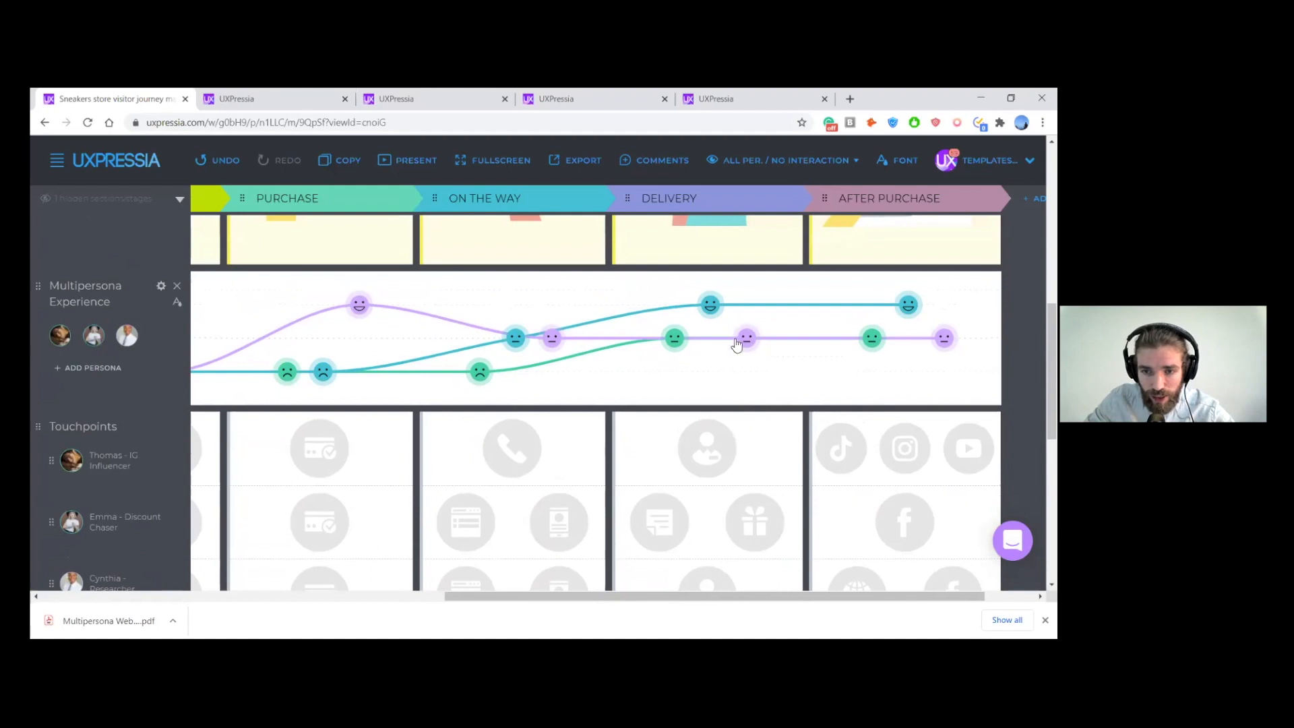
pyautogui.moveTo(730, 341); pyautogui.dragTo(731, 373)
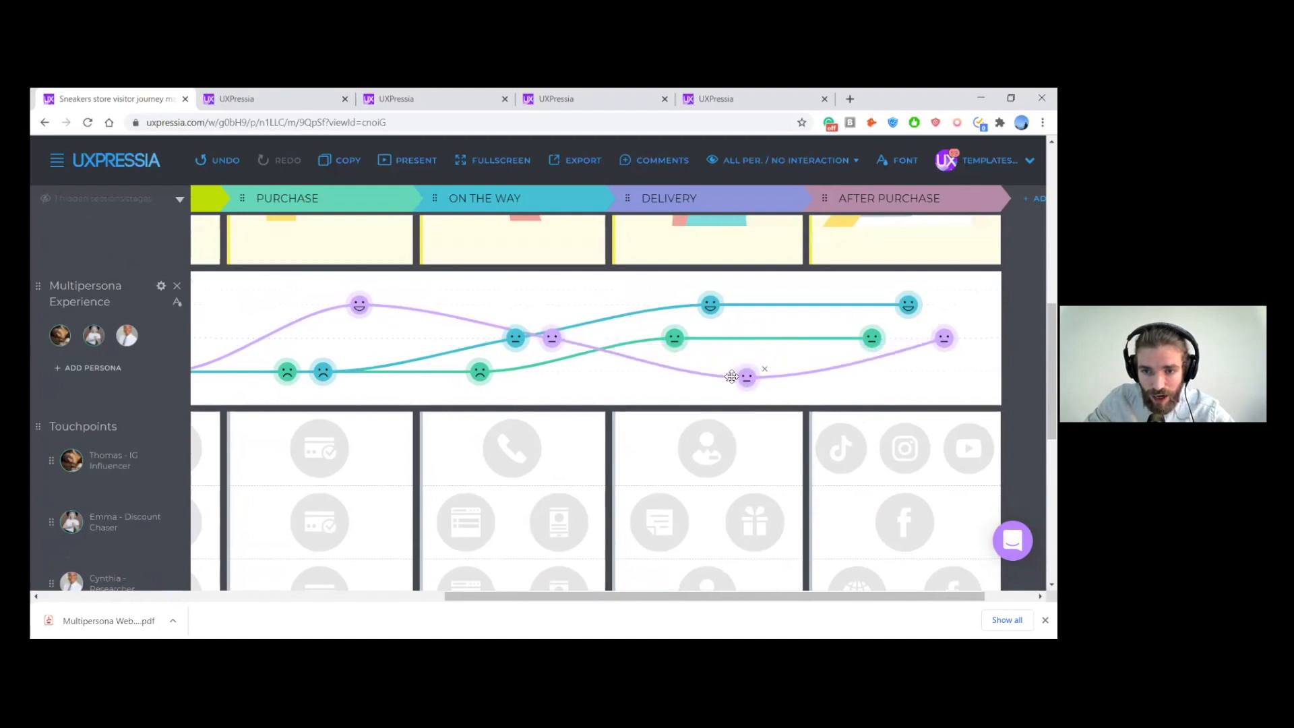
pyautogui.click(745, 373)
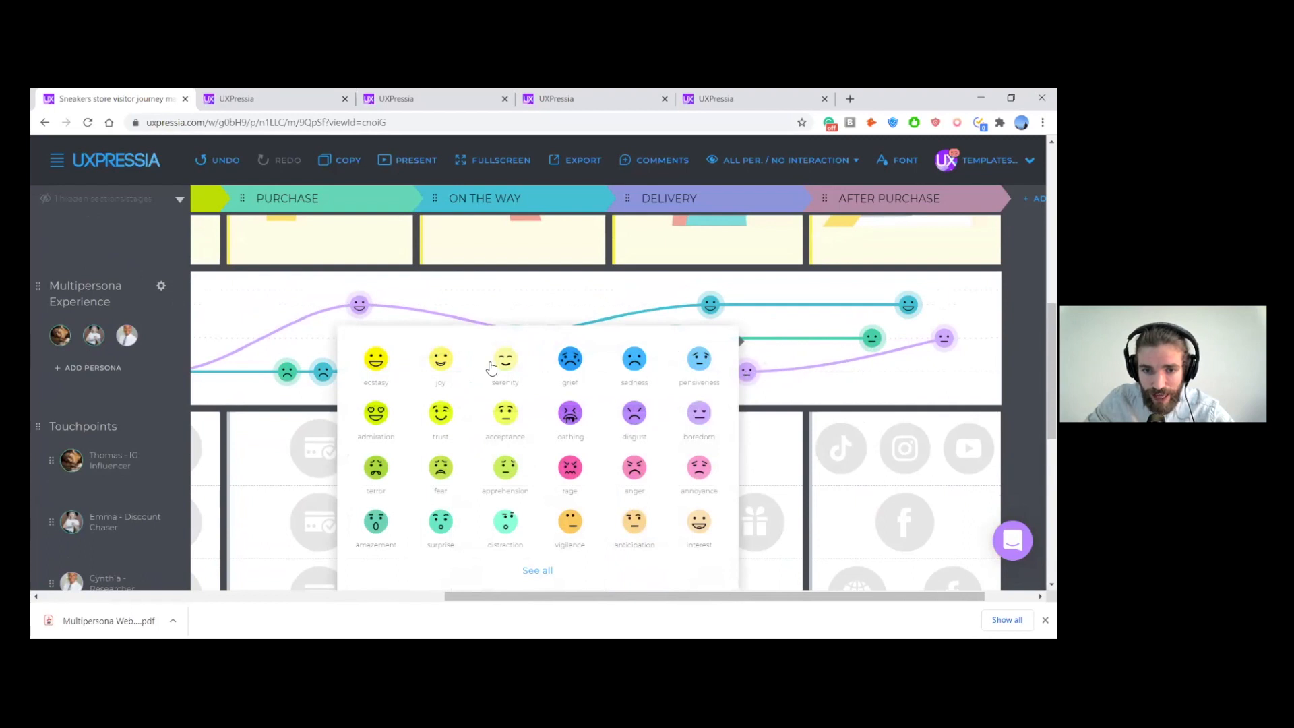
pyautogui.click(634, 364)
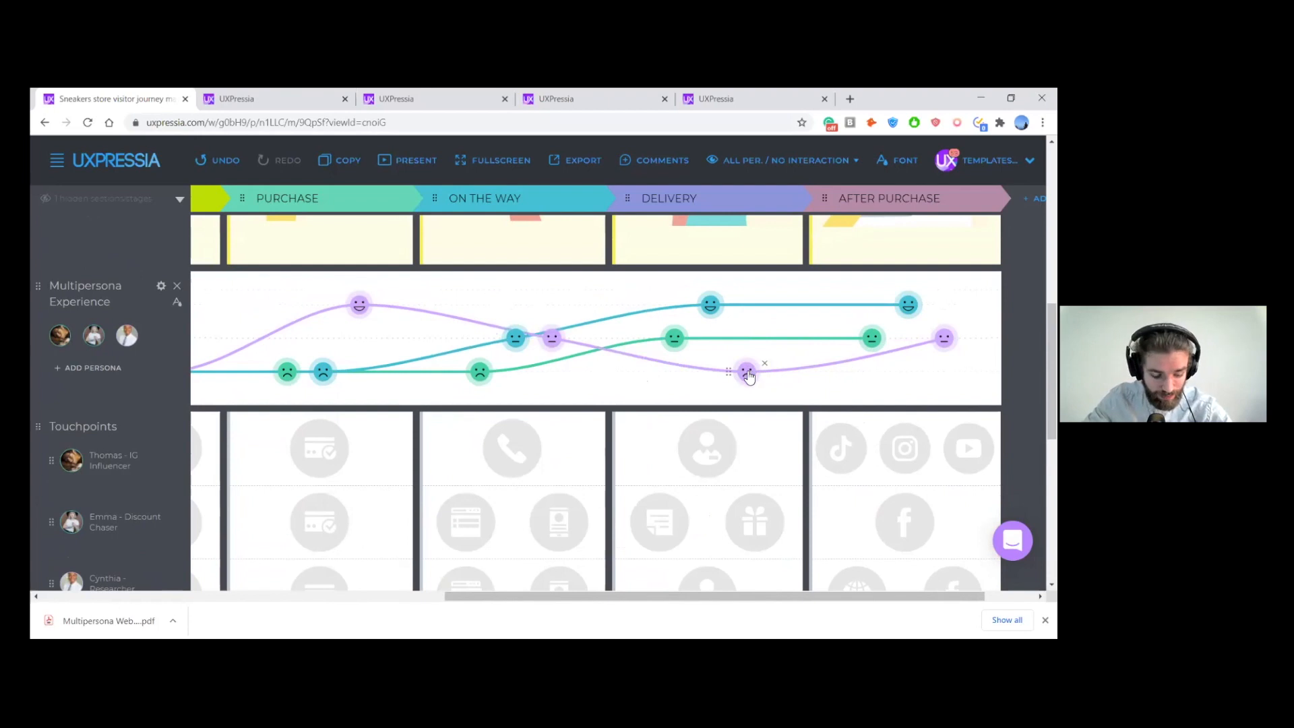
# - Lower the Researcher's After Purchase emotion to the bottom experience line and set its smiley to rage, matching the return procedure pain point
pyautogui.scroll(-5, 796, 389)
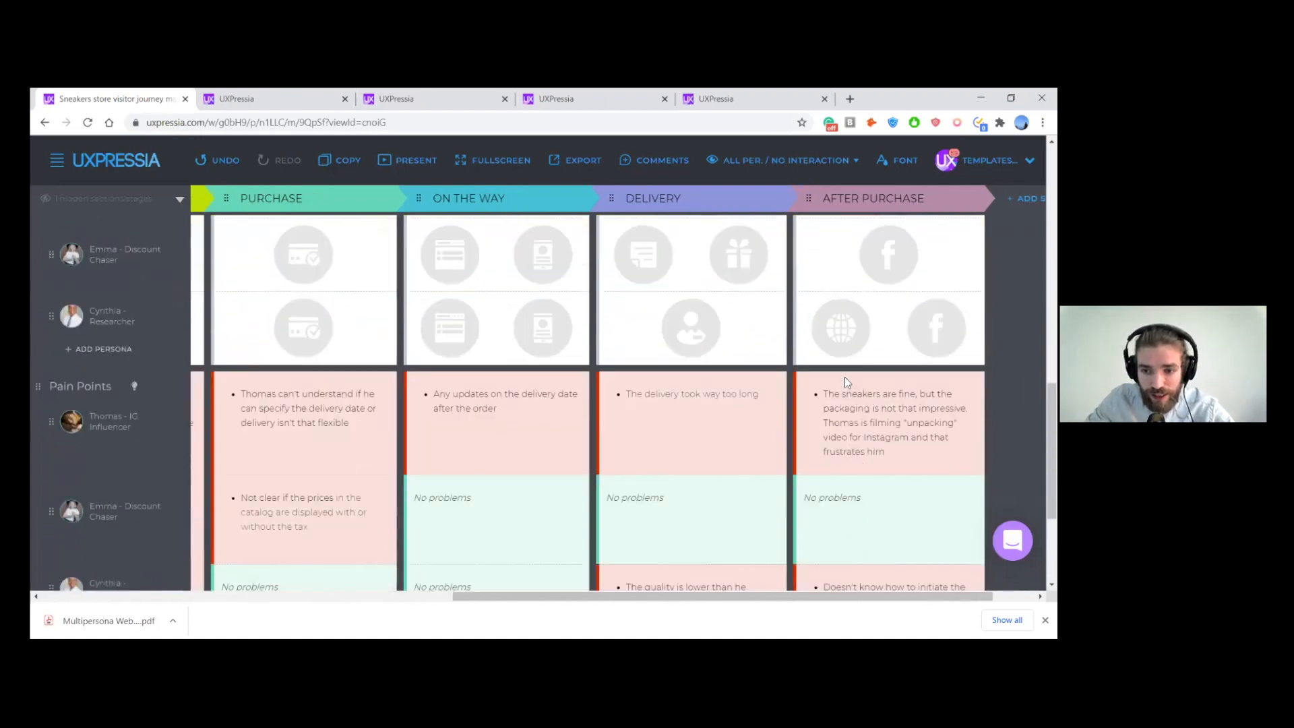
pyautogui.hscroll(1, 795, 389)
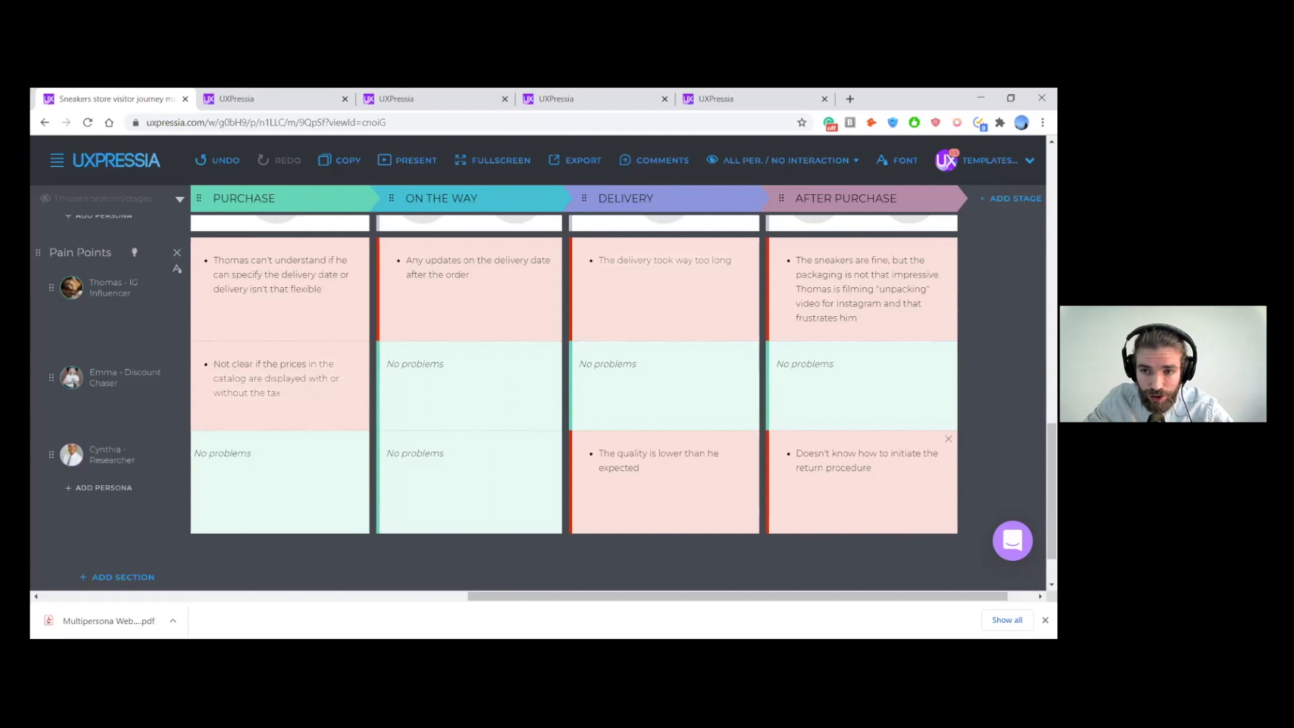
pyautogui.scroll(4, 546, 403)
pyautogui.scroll(2, 575, 403)
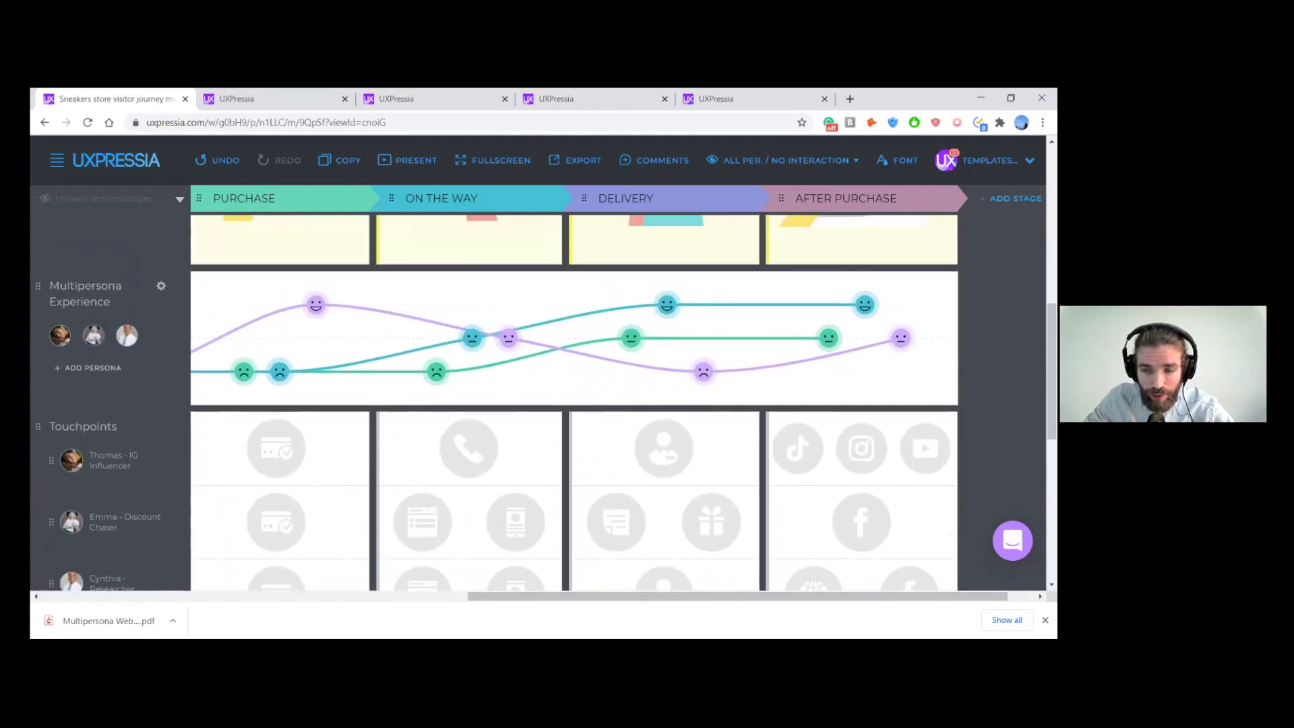
pyautogui.moveTo(901, 338); pyautogui.dragTo(901, 372)
pyautogui.click(901, 372)
pyautogui.click(901, 372)
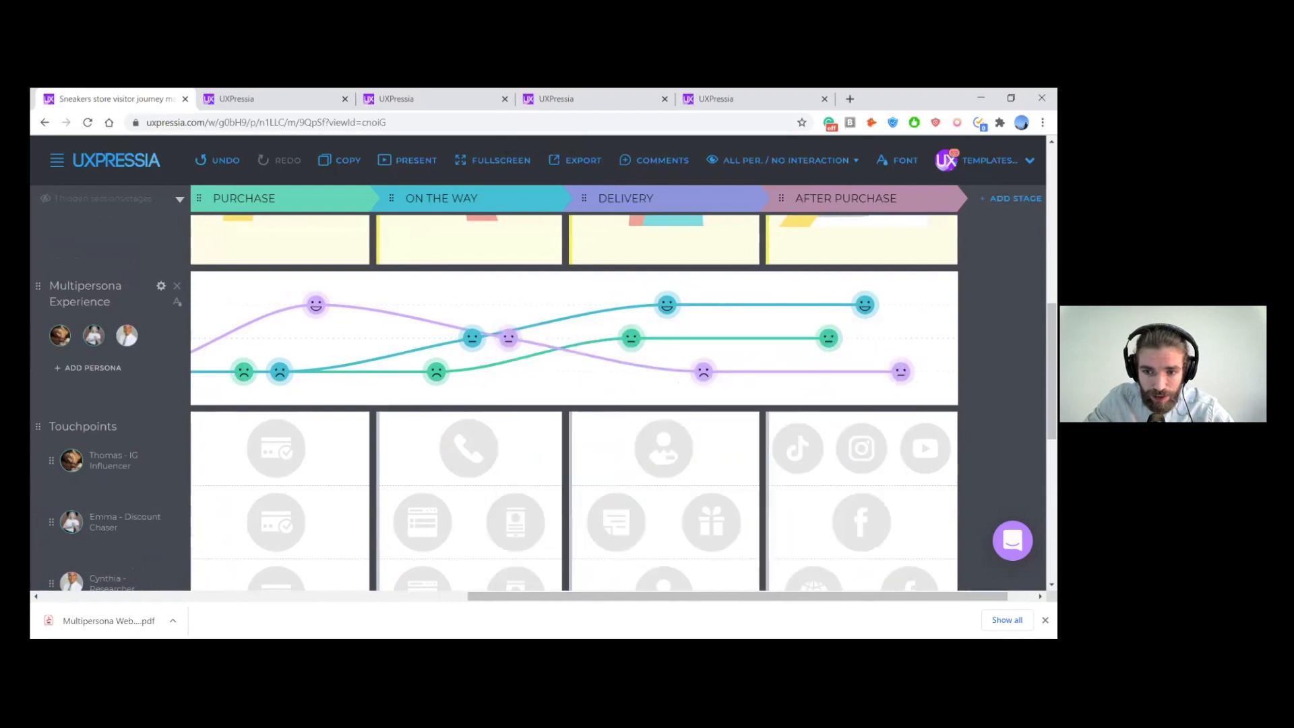
pyautogui.click(901, 371)
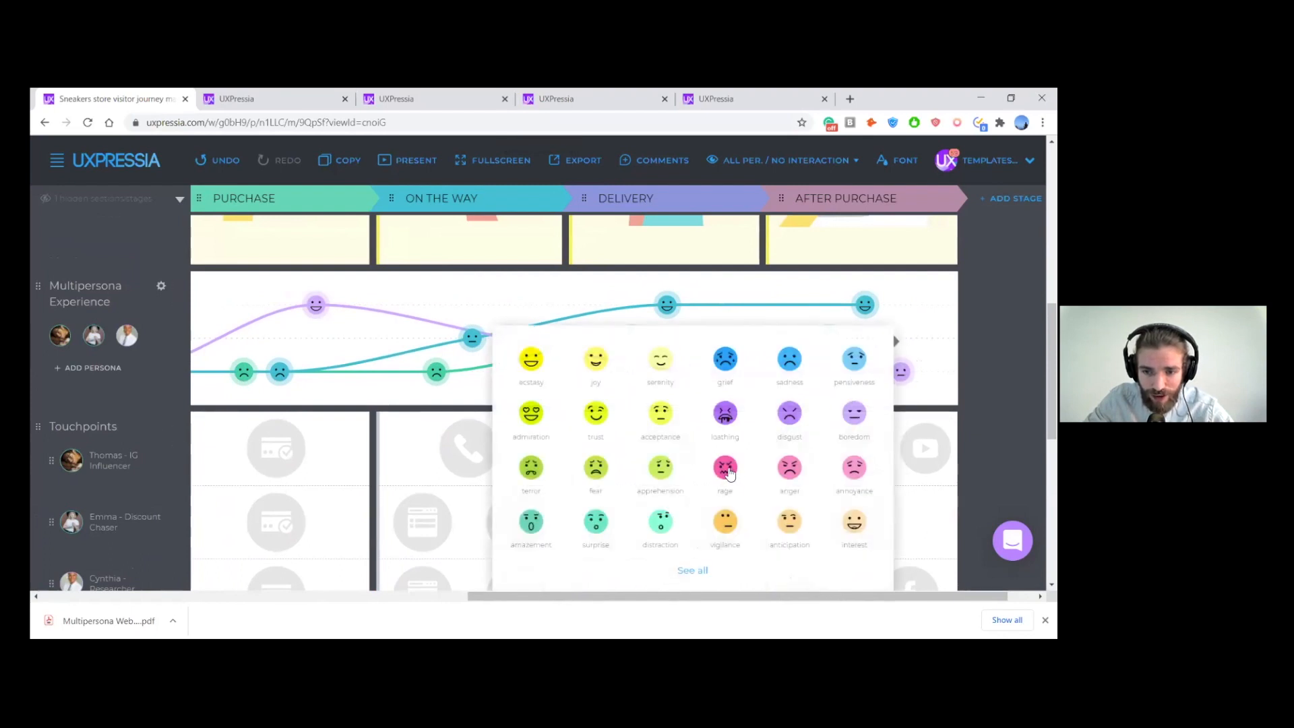
pyautogui.click(727, 468)
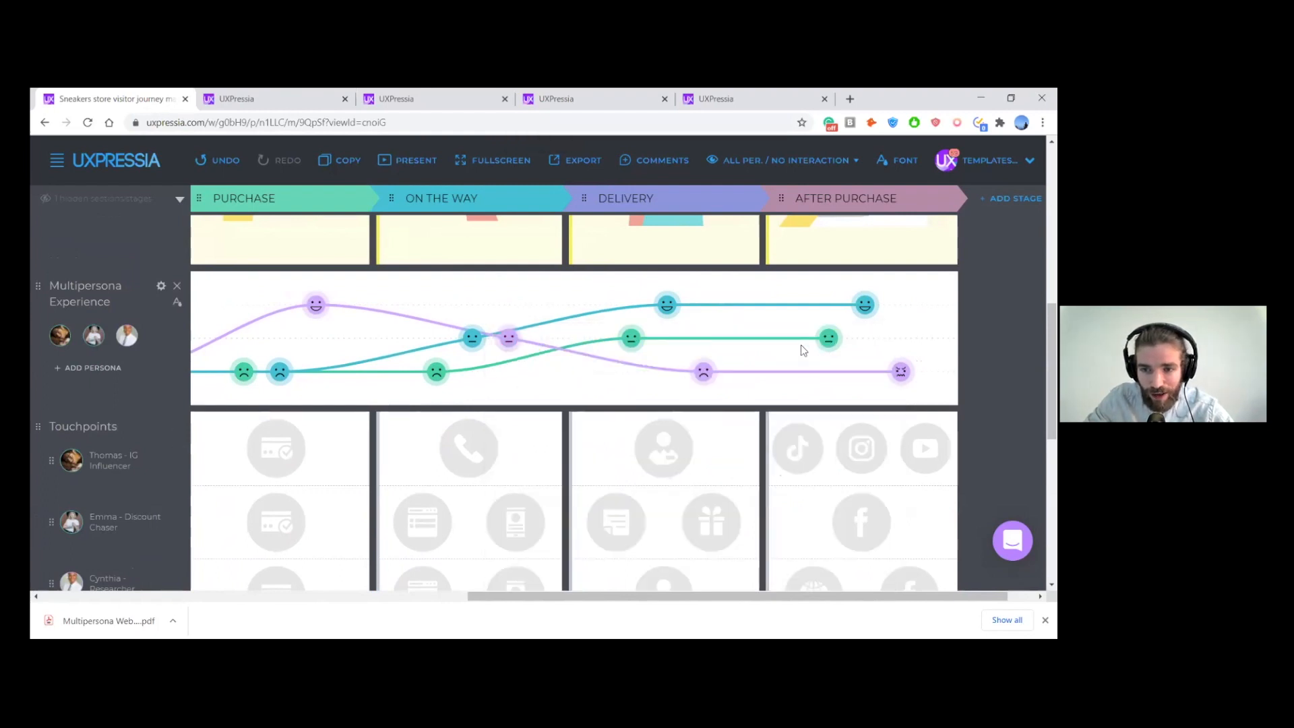
pyautogui.click(830, 339)
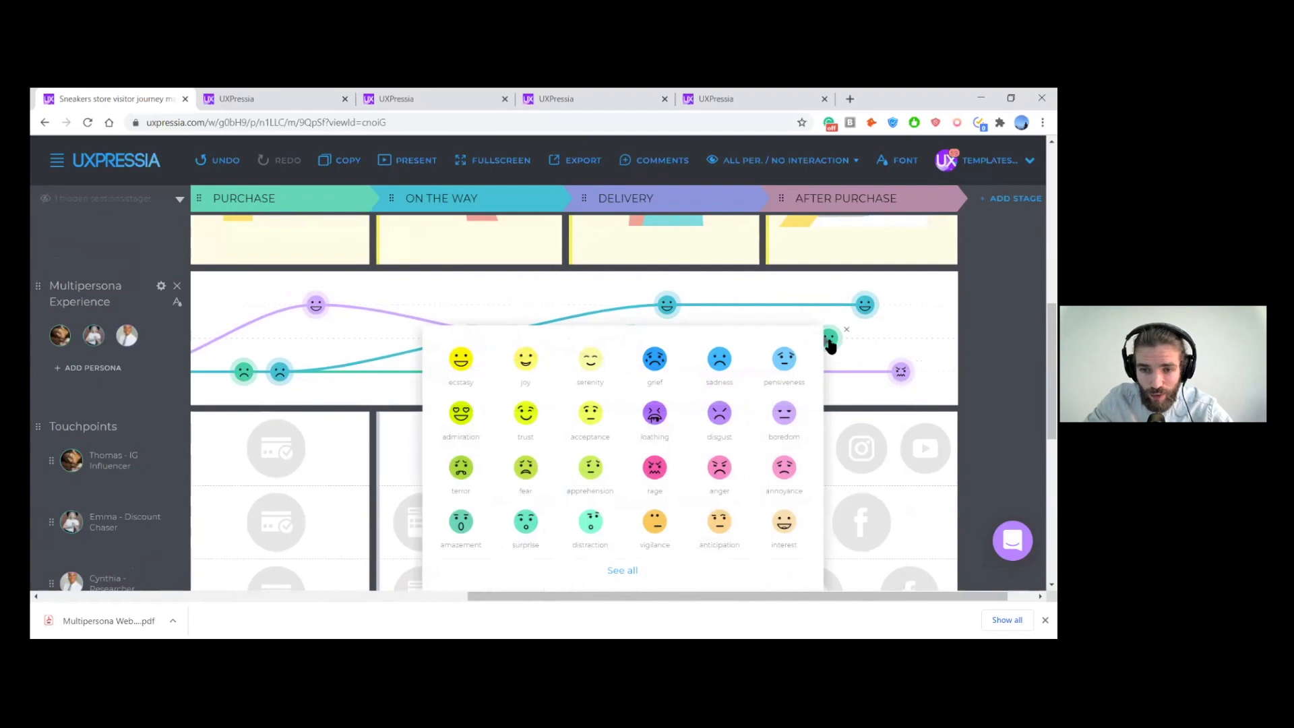
pyautogui.press('Escape')
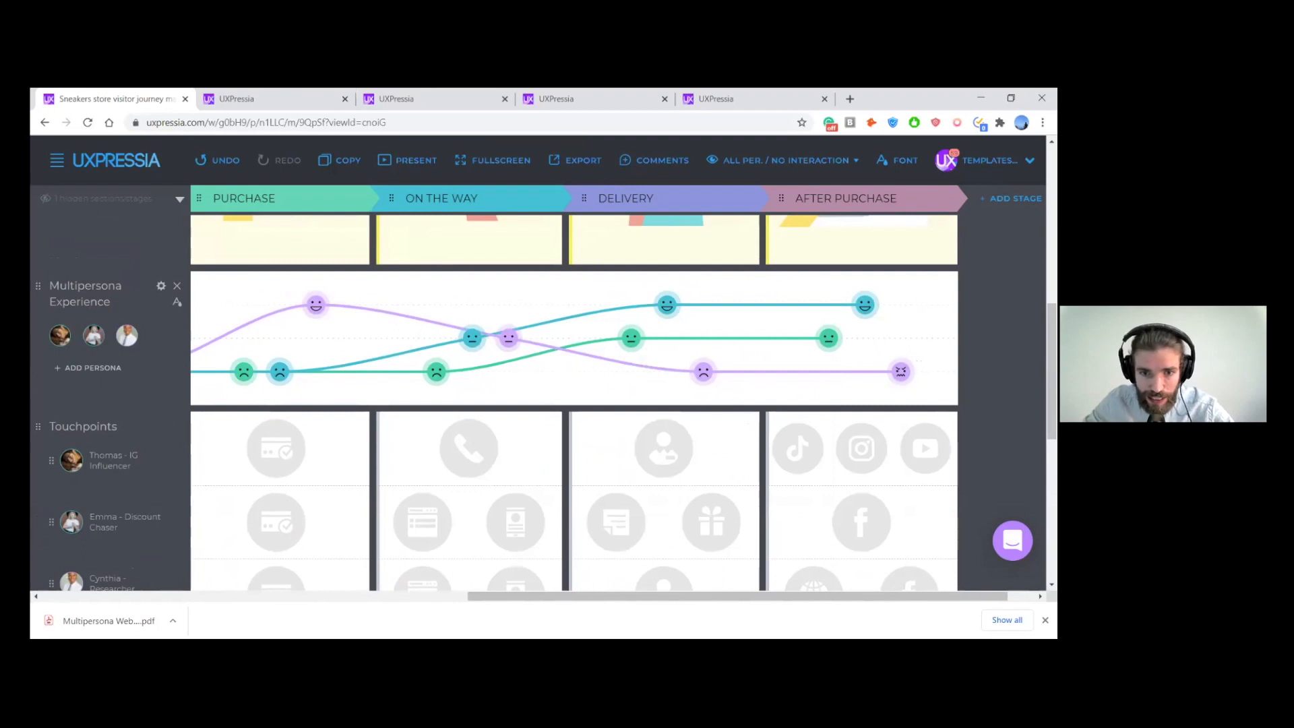
# - Review the three personas' emotion curves in the Multipersona Experience section across all stages from Aware to After Purchase
pyautogui.hscroll(-5, 619, 391)
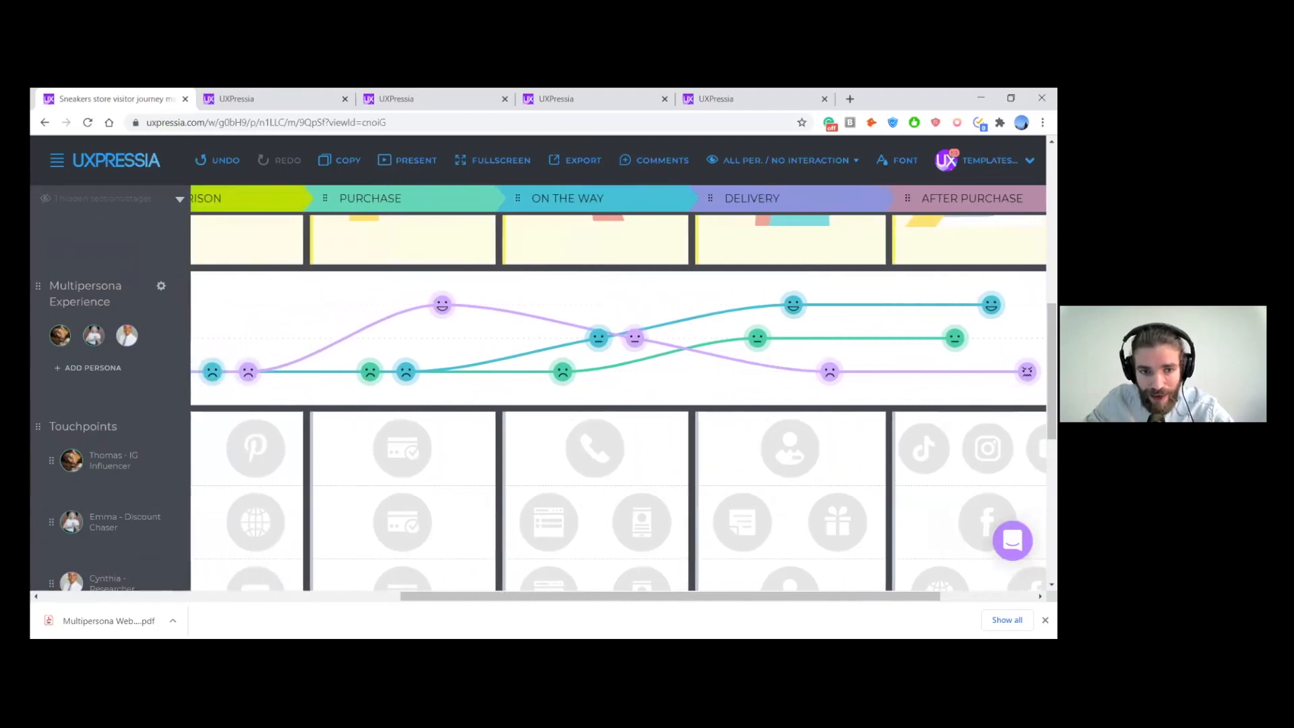
pyautogui.hscroll(-6, 393, 394)
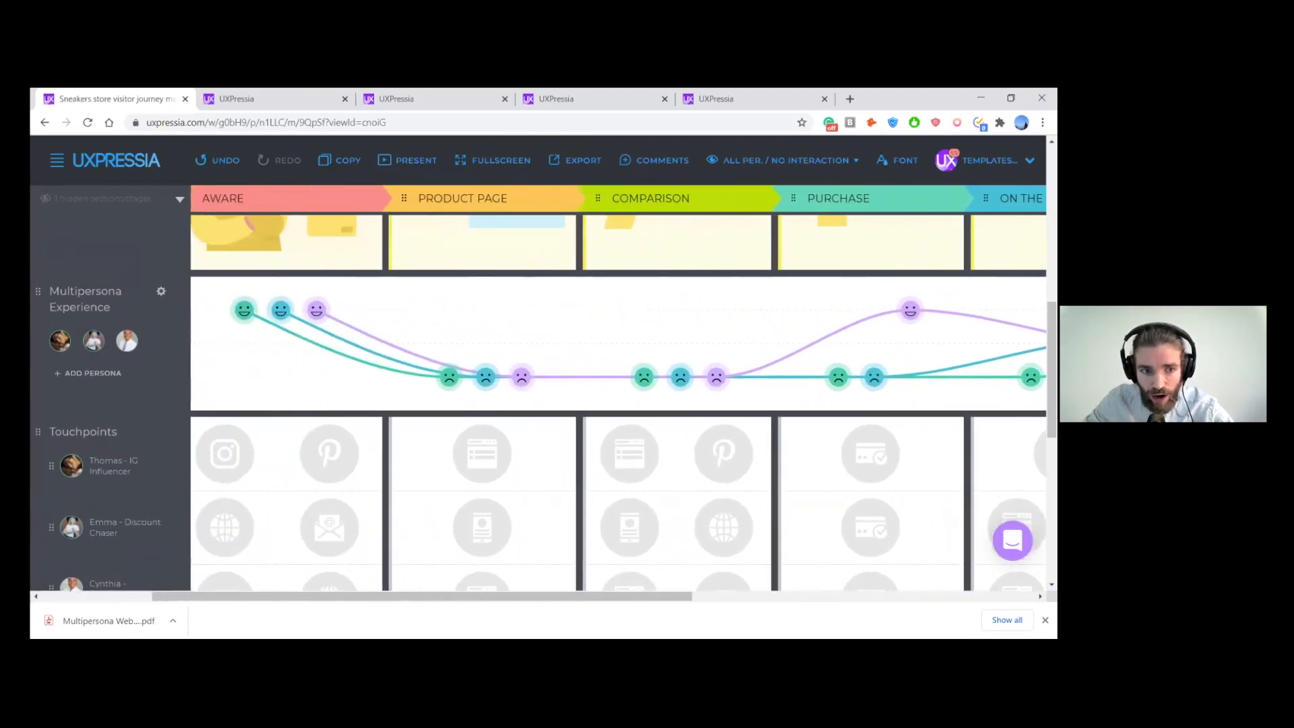
pyautogui.hscroll(-2, 337, 394)
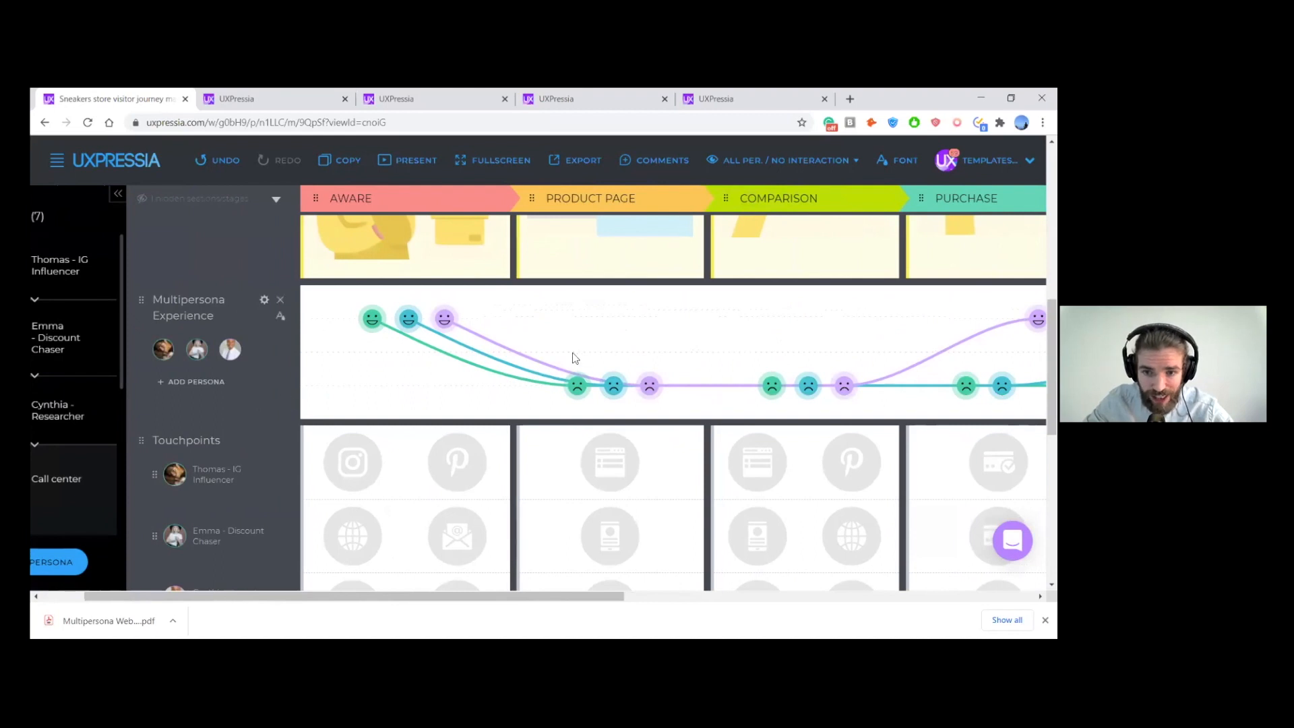
pyautogui.hscroll(1, 605, 335)
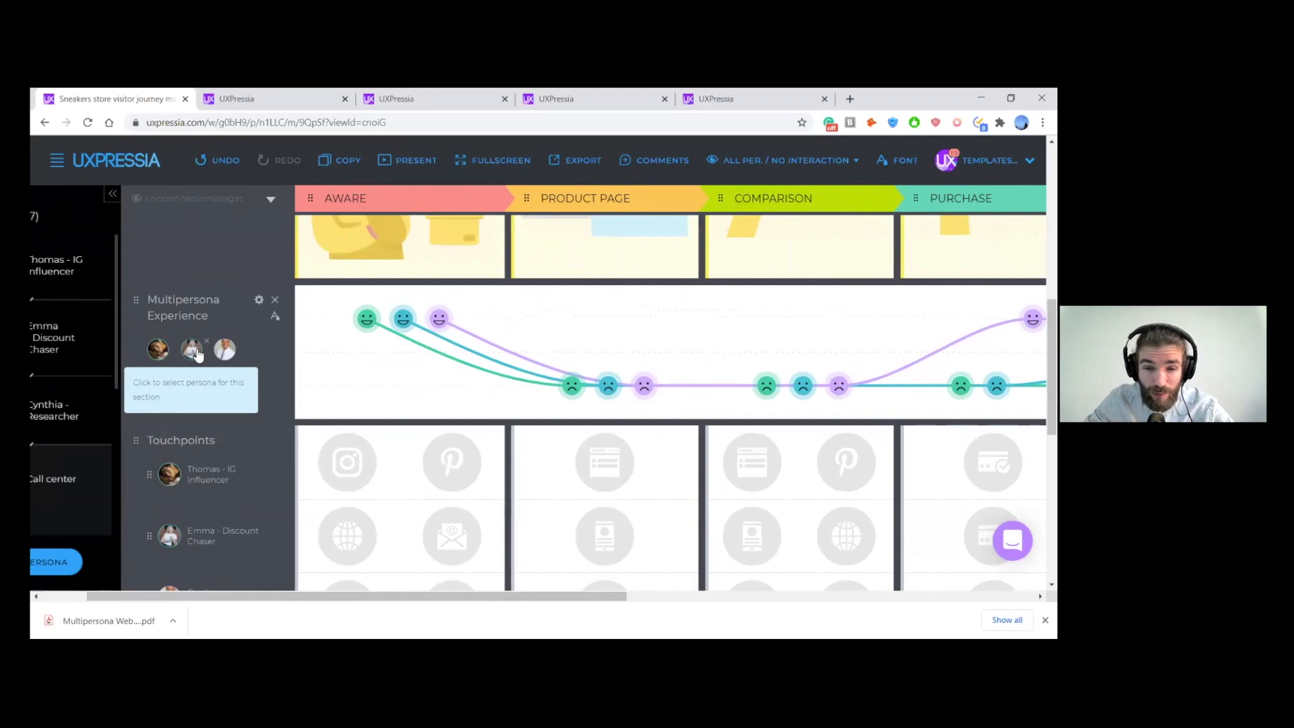
pyautogui.moveTo(404, 321)
pyautogui.hscroll(3, 455, 339)
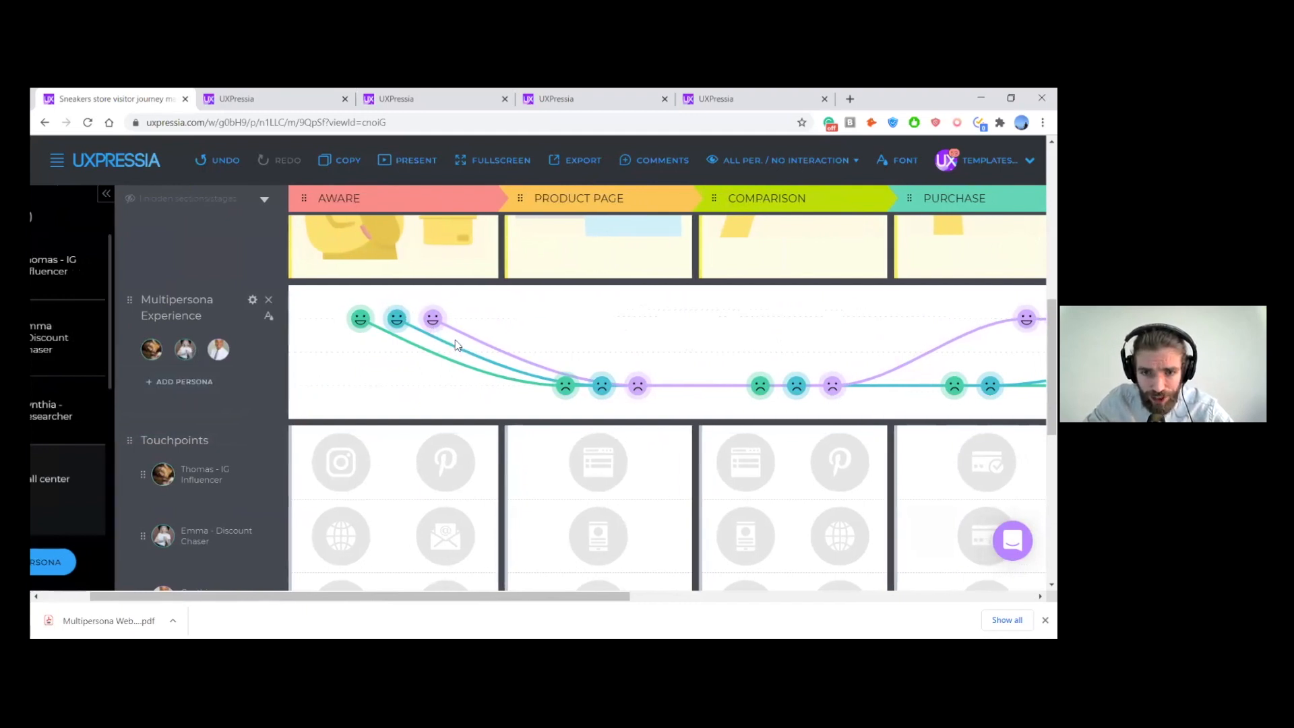
pyautogui.hscroll(4, 438, 371)
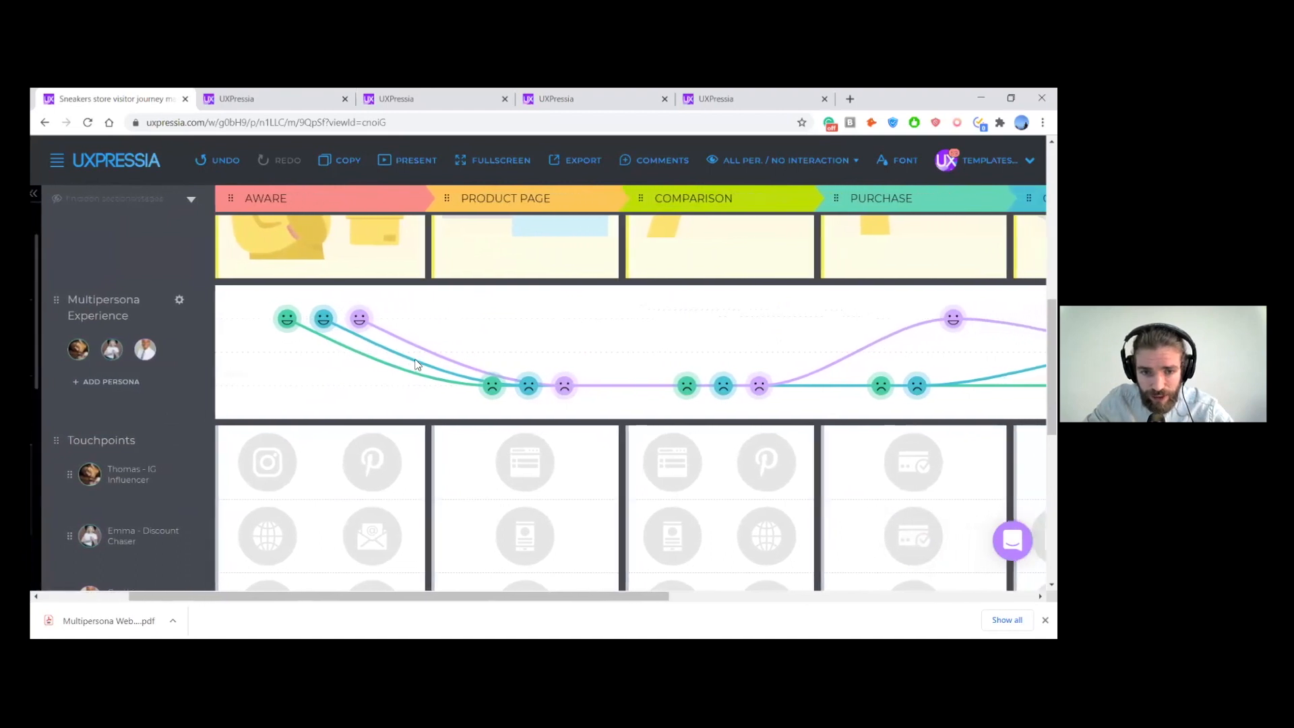
pyautogui.hscroll(6, 438, 386)
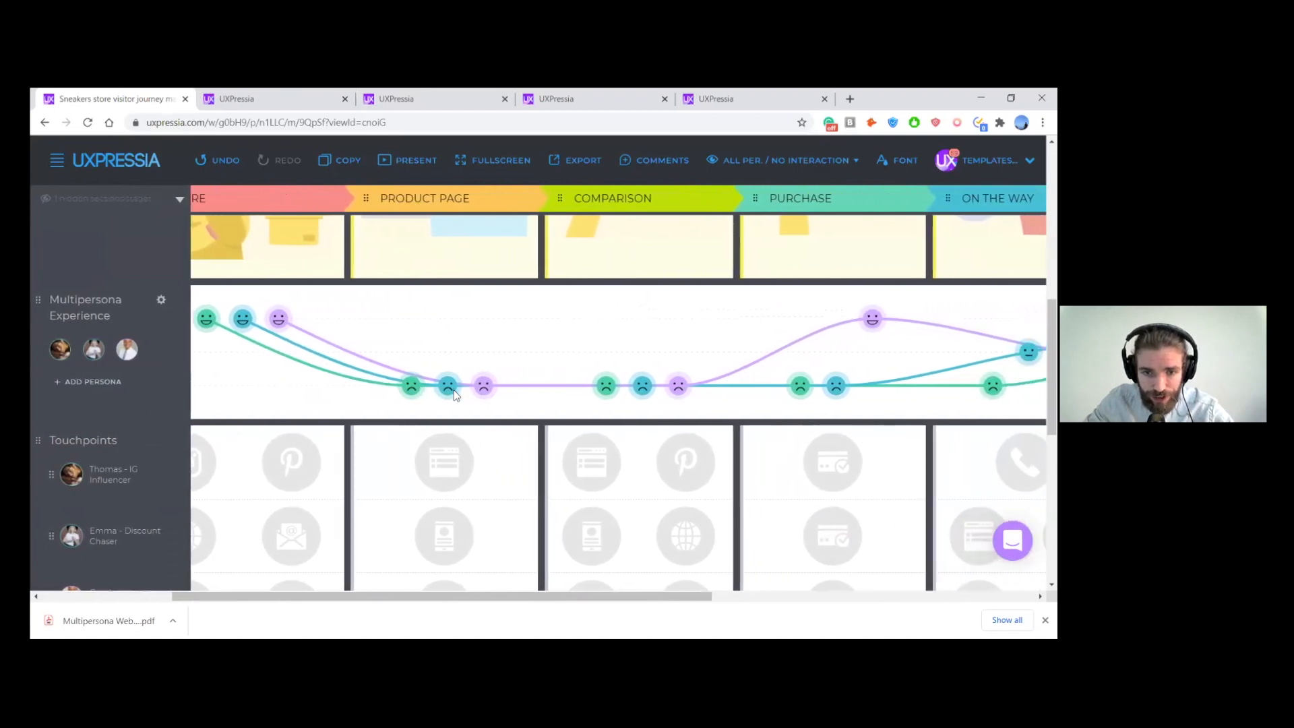
pyautogui.hscroll(12, 467, 394)
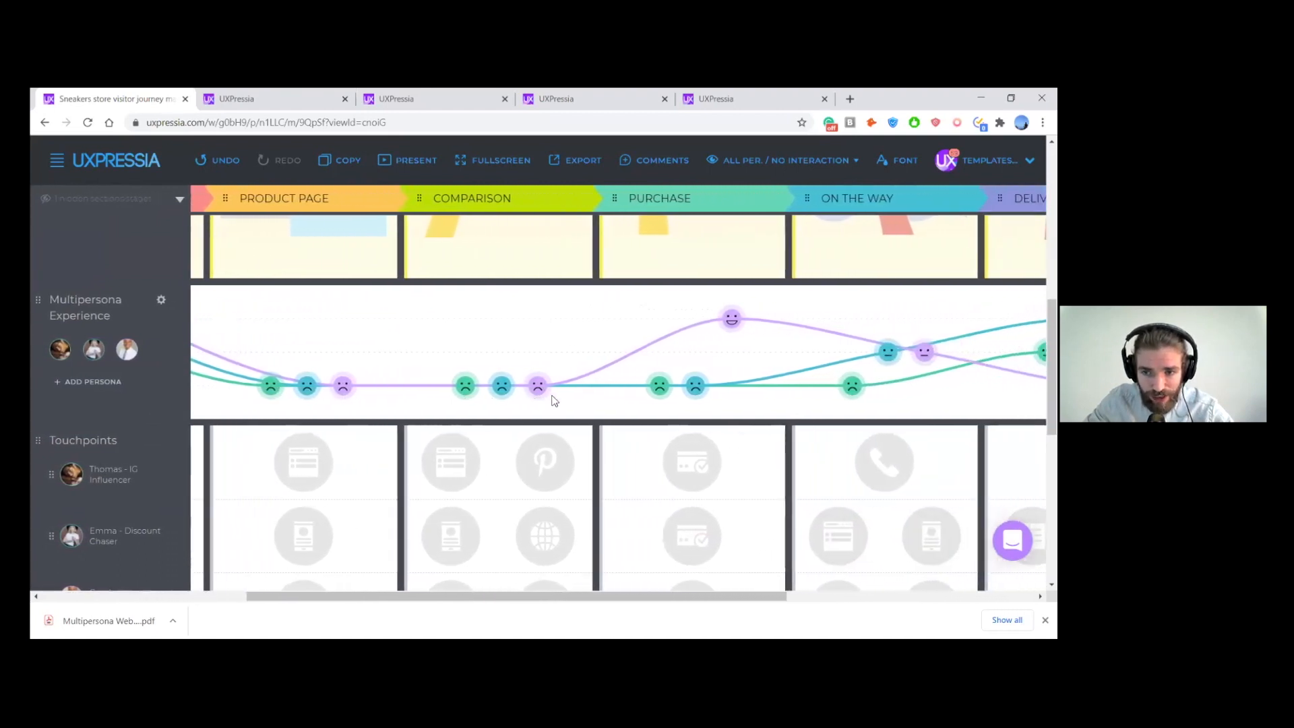
pyautogui.hscroll(8, 554, 400)
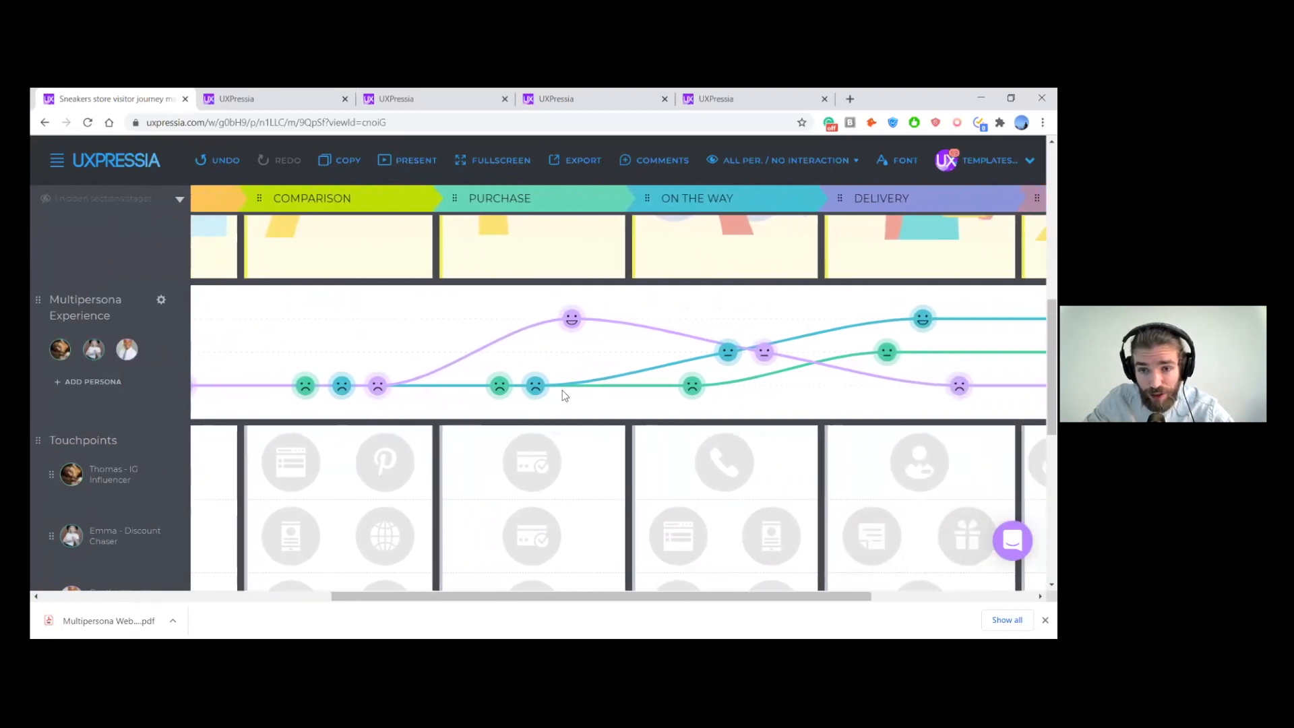
pyautogui.hscroll(1, 563, 390)
pyautogui.hscroll(6, 828, 311)
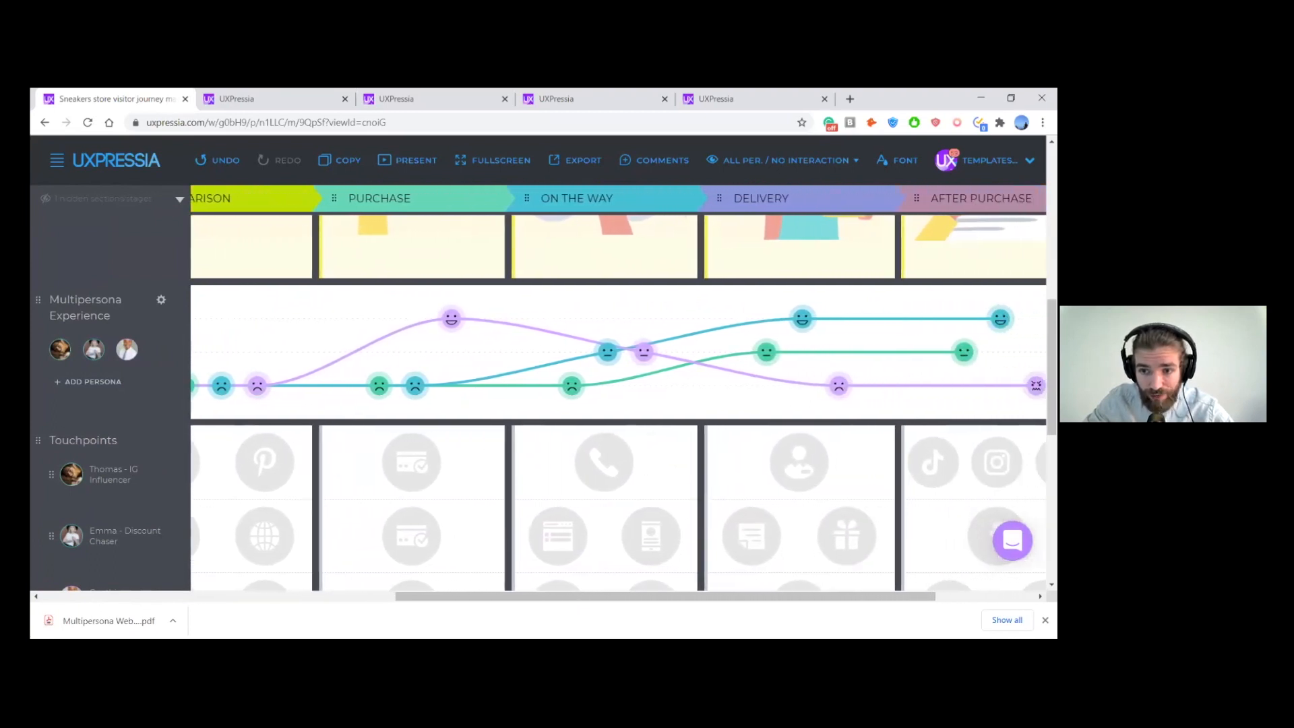
pyautogui.hscroll(-1, 814, 343)
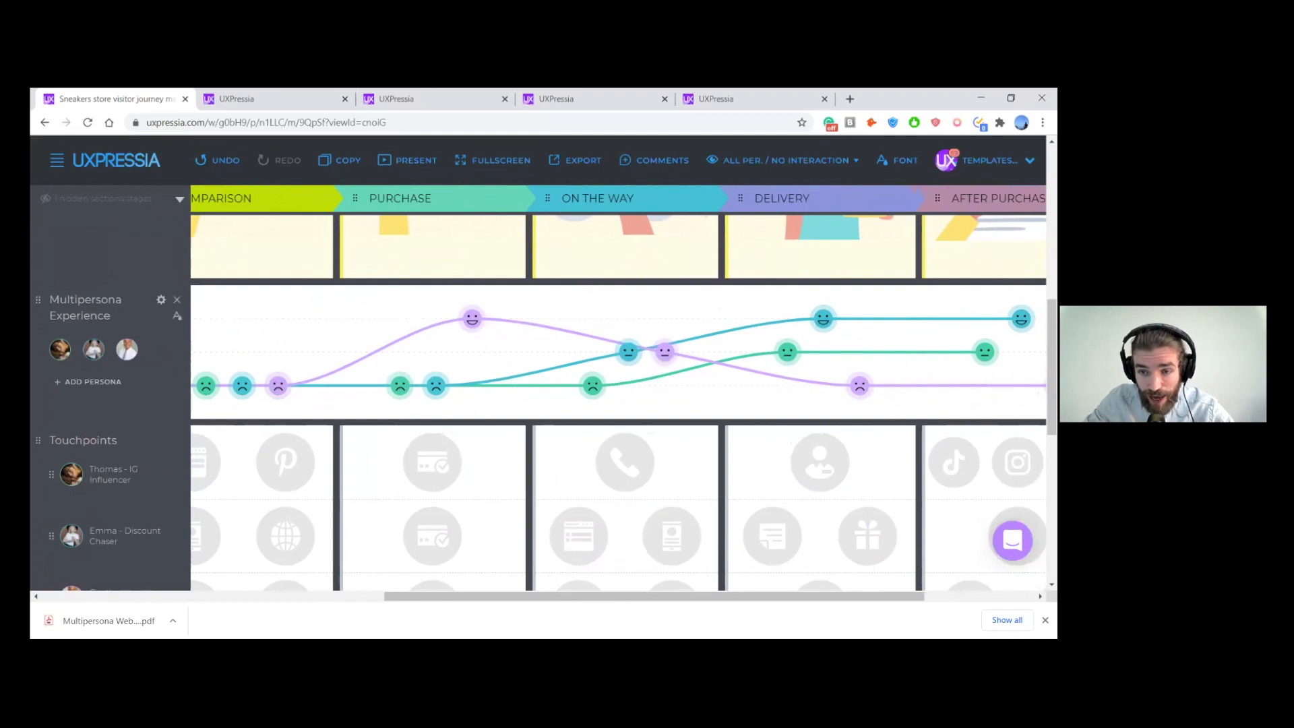
pyautogui.hscroll(1, 618, 388)
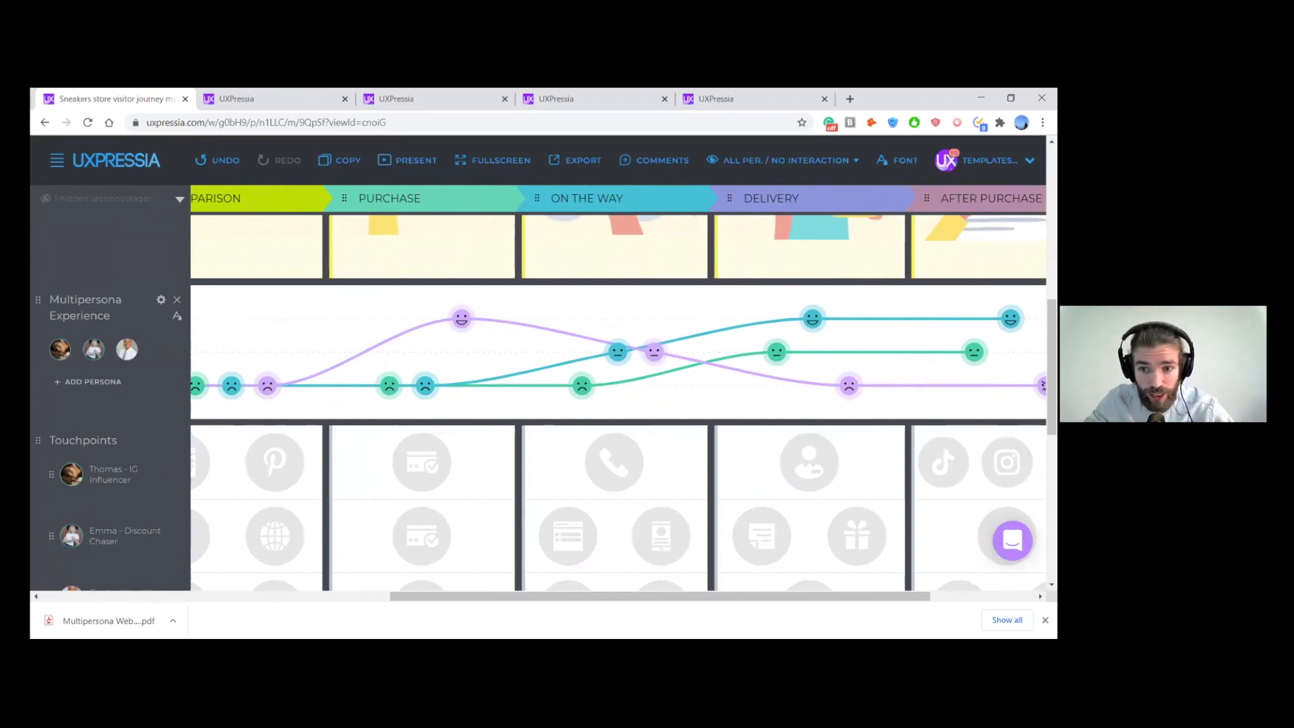
pyautogui.hscroll(-4, 619, 393)
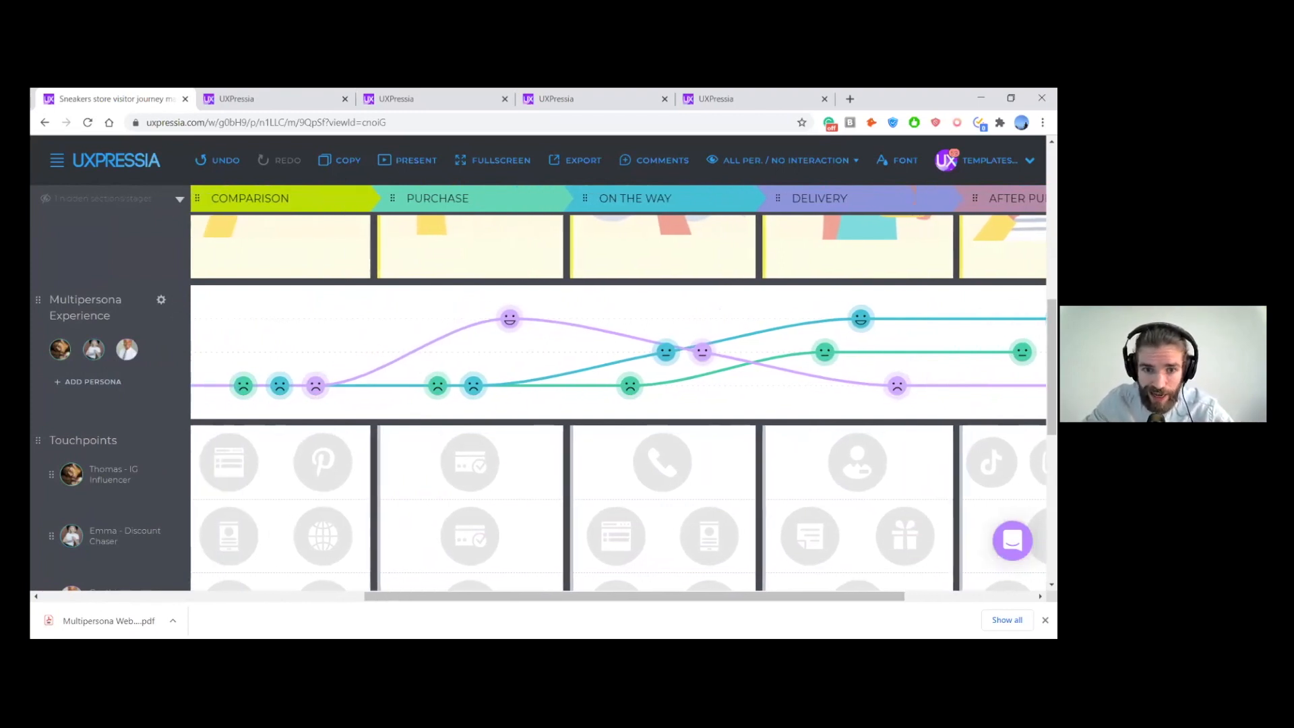
pyautogui.hscroll(-1, 619, 393)
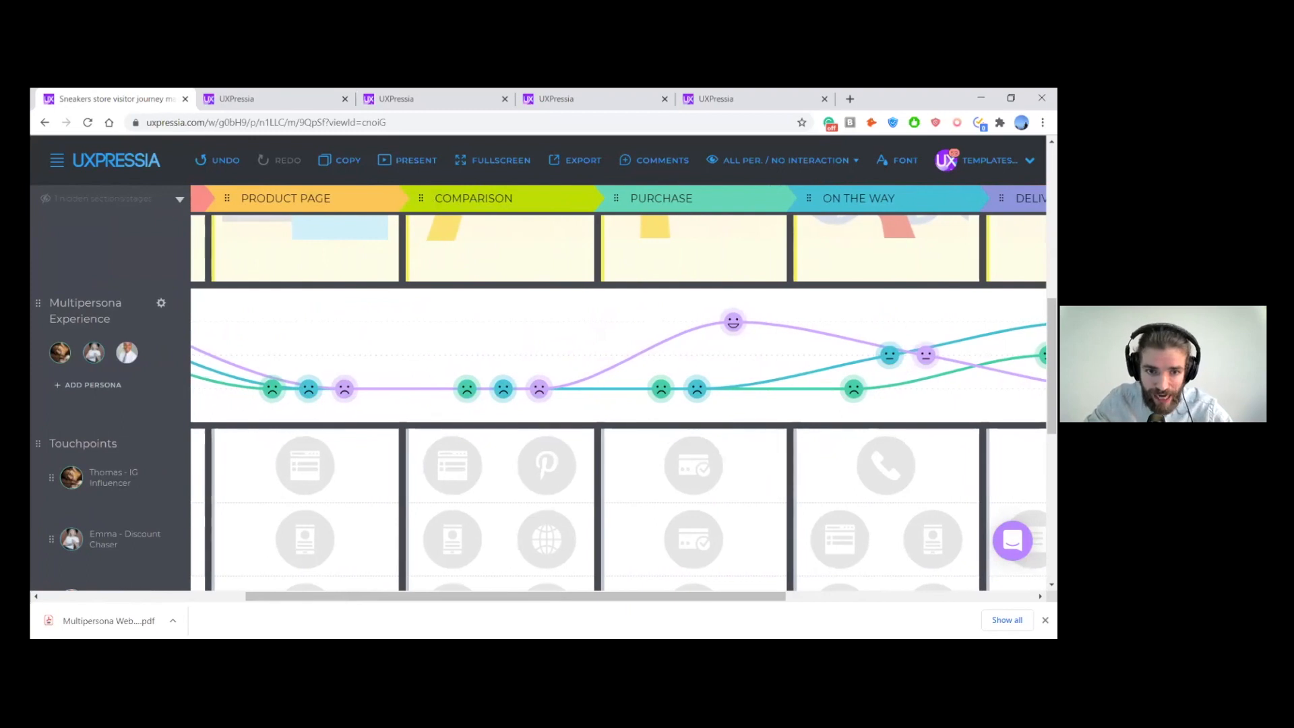
pyautogui.hscroll(-1, 619, 393)
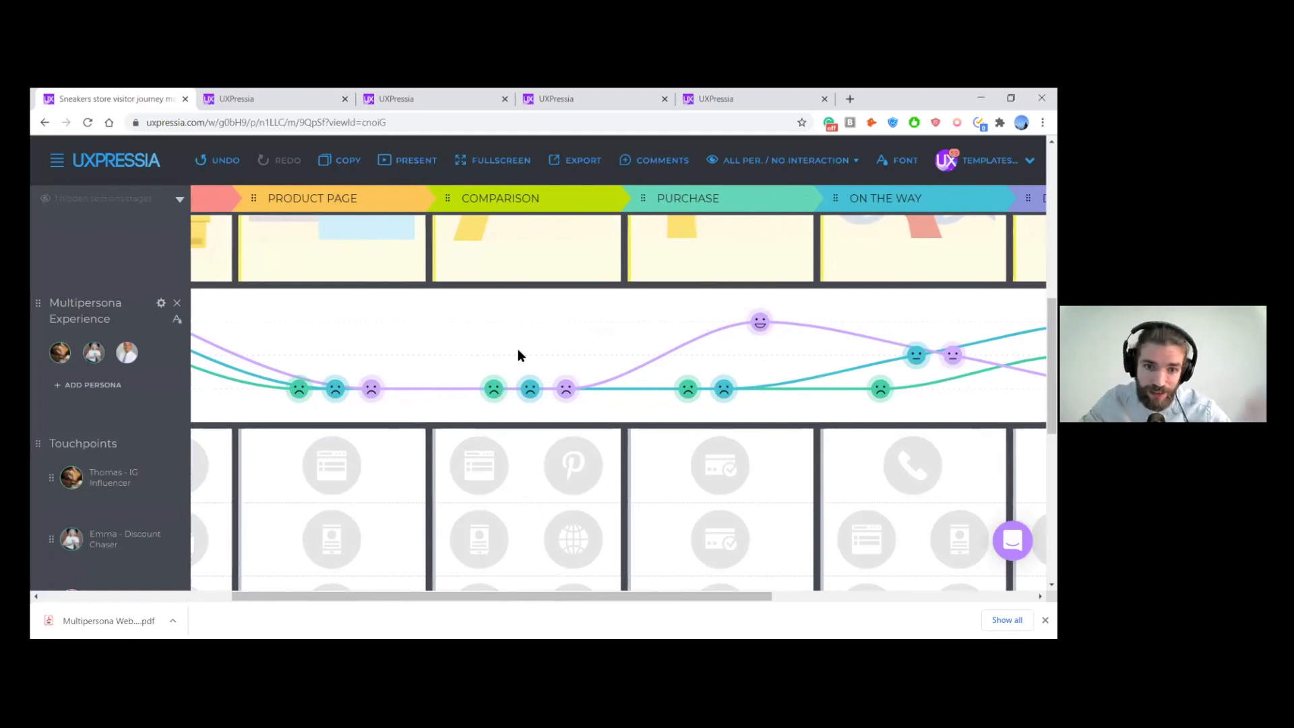
# - Check the personas' early-stage emotion curves against the Touchpoints and Pain Points listed from Aware to Purchase
pyautogui.hscroll(-5, 518, 349)
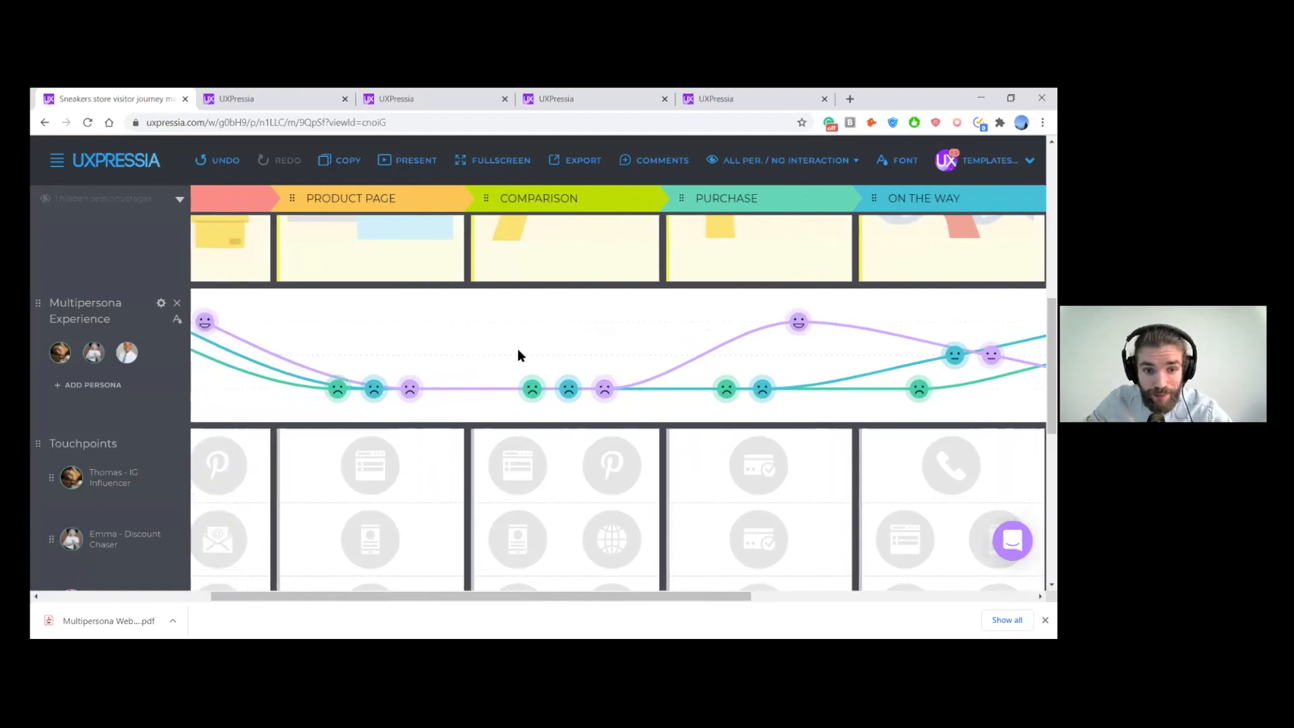
pyautogui.hscroll(-3, 518, 350)
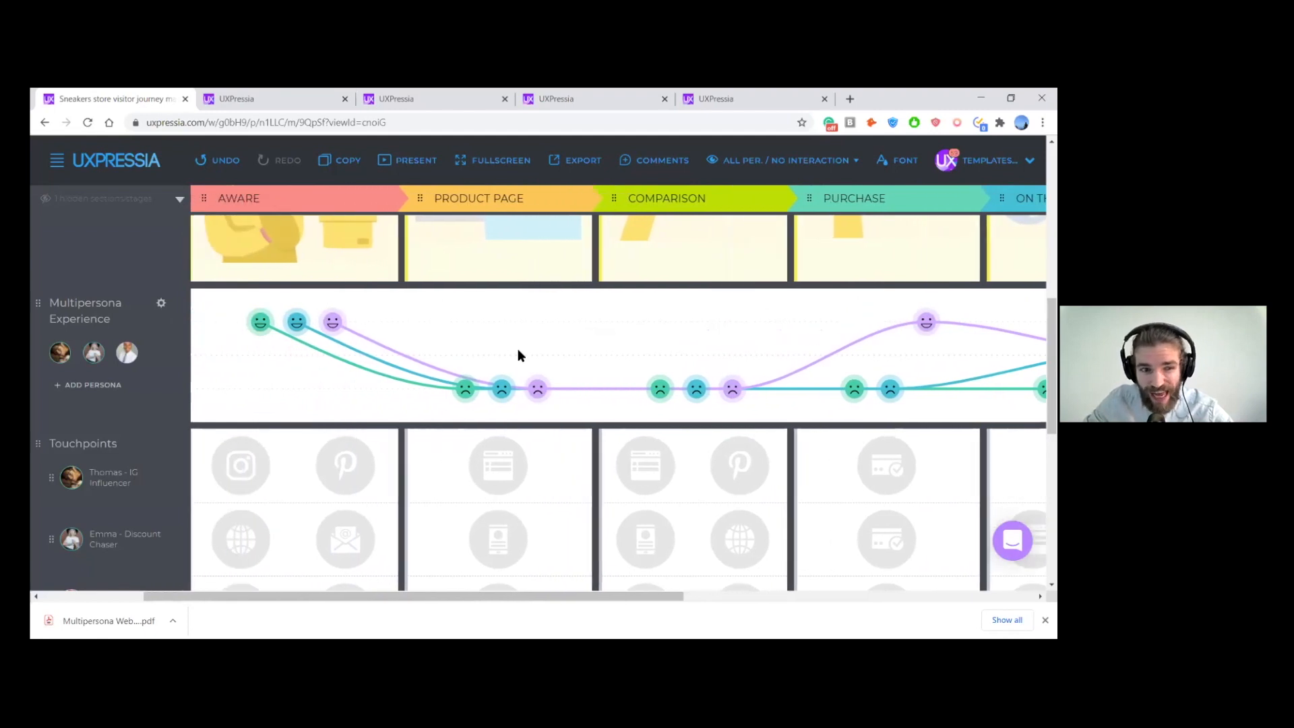
pyautogui.hscroll(-1, 517, 350)
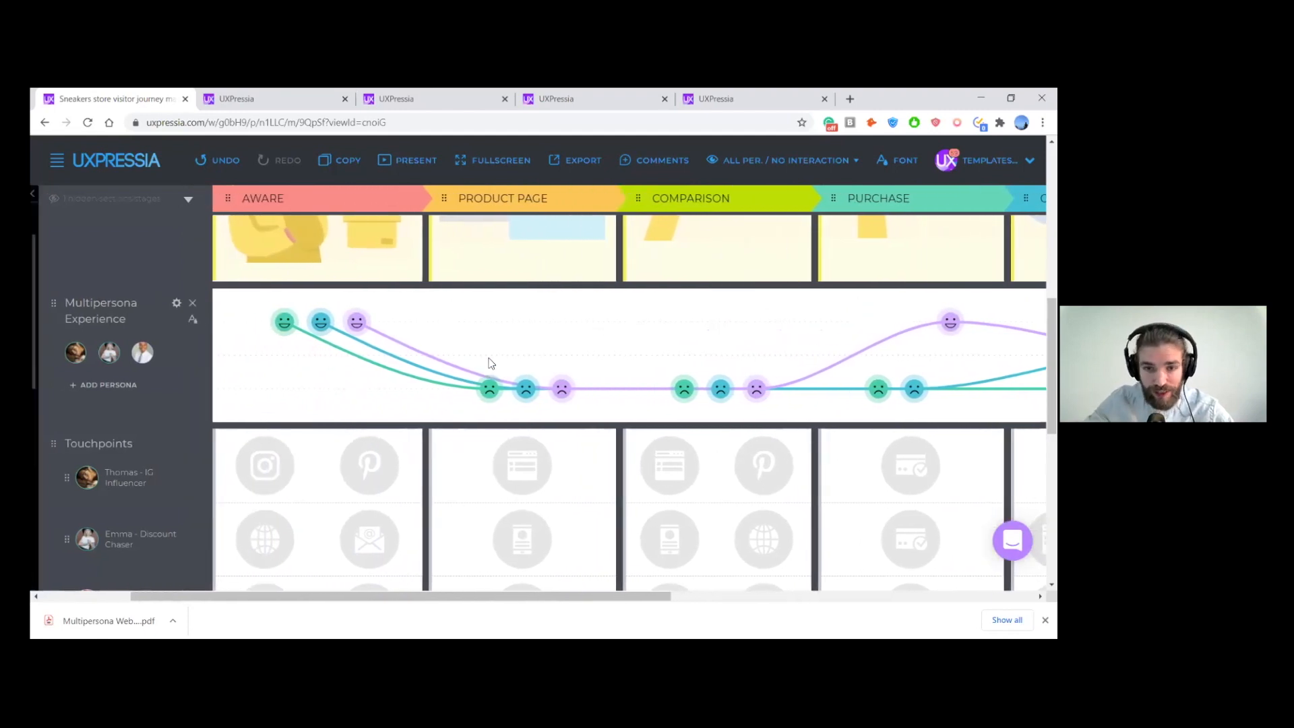
pyautogui.scroll(-4, 489, 363)
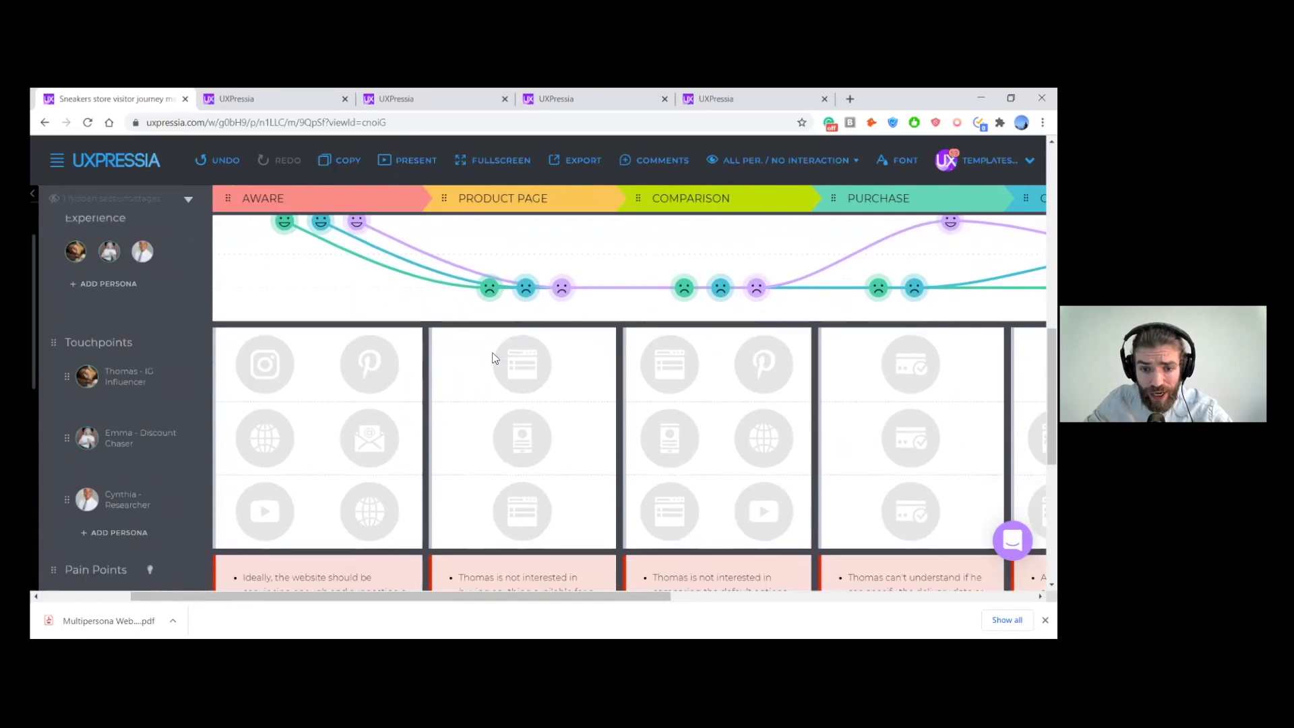
pyautogui.scroll(-2, 538, 437)
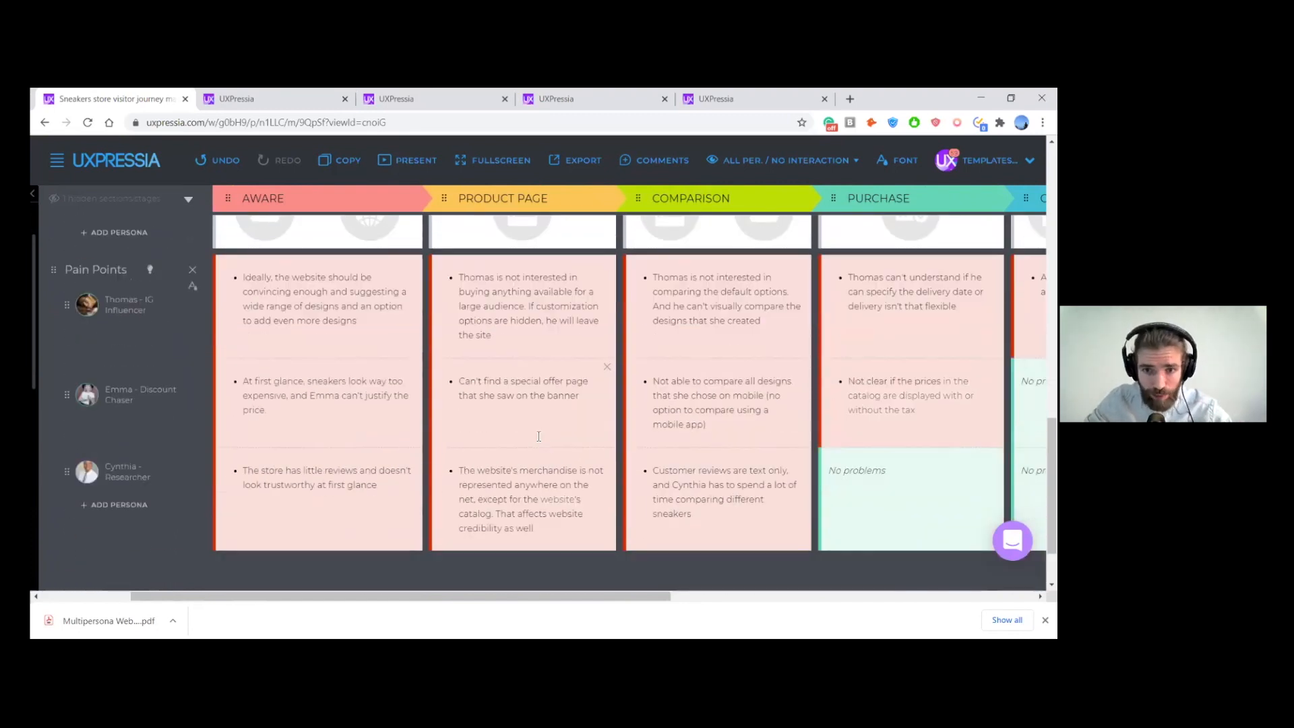
pyautogui.scroll(5, 540, 456)
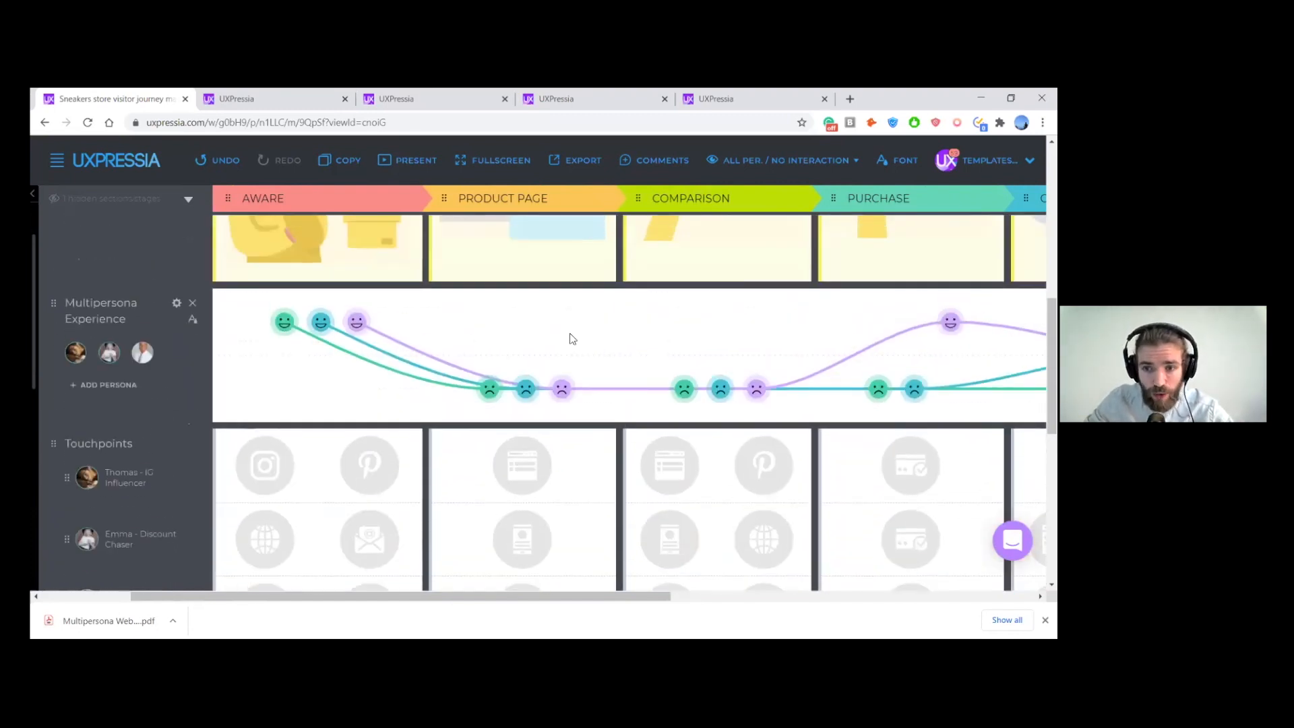
# - Compare the three personas' emotion curves across the stages, examining where they share low points and where they diverge through After Purchase
pyautogui.hscroll(1, 572, 337)
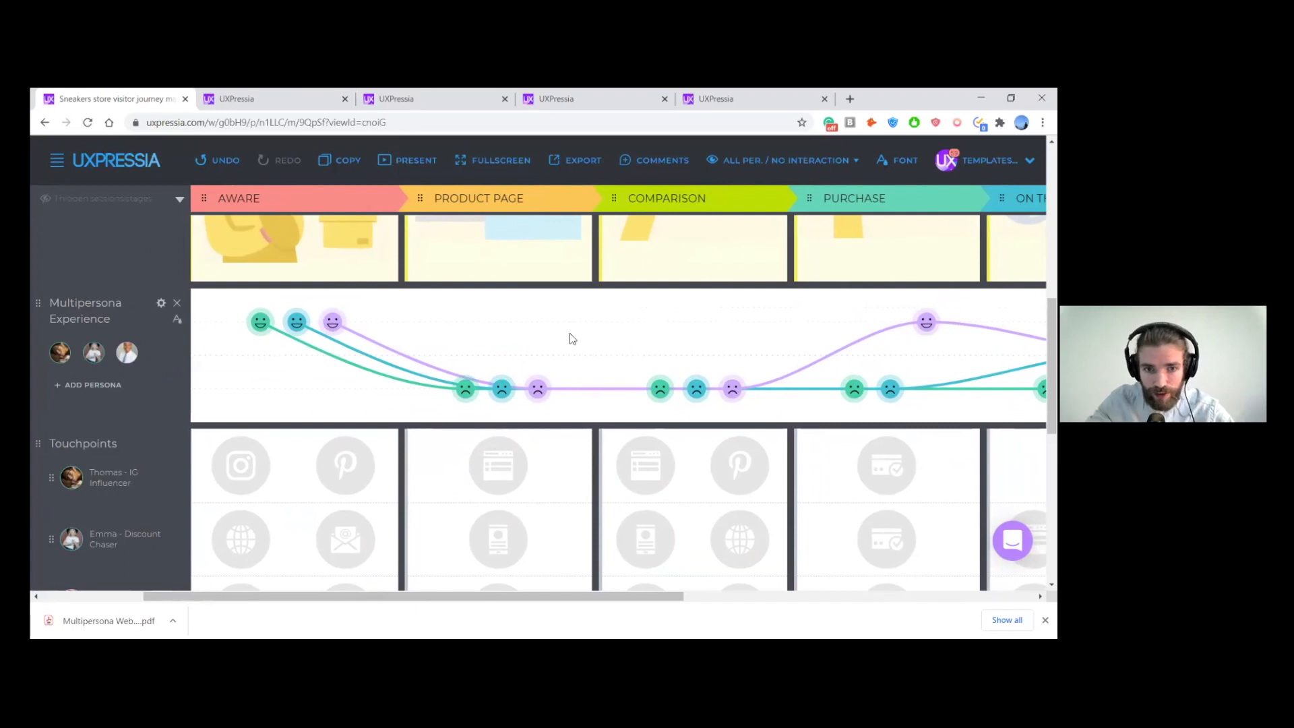
pyautogui.hscroll(1, 573, 338)
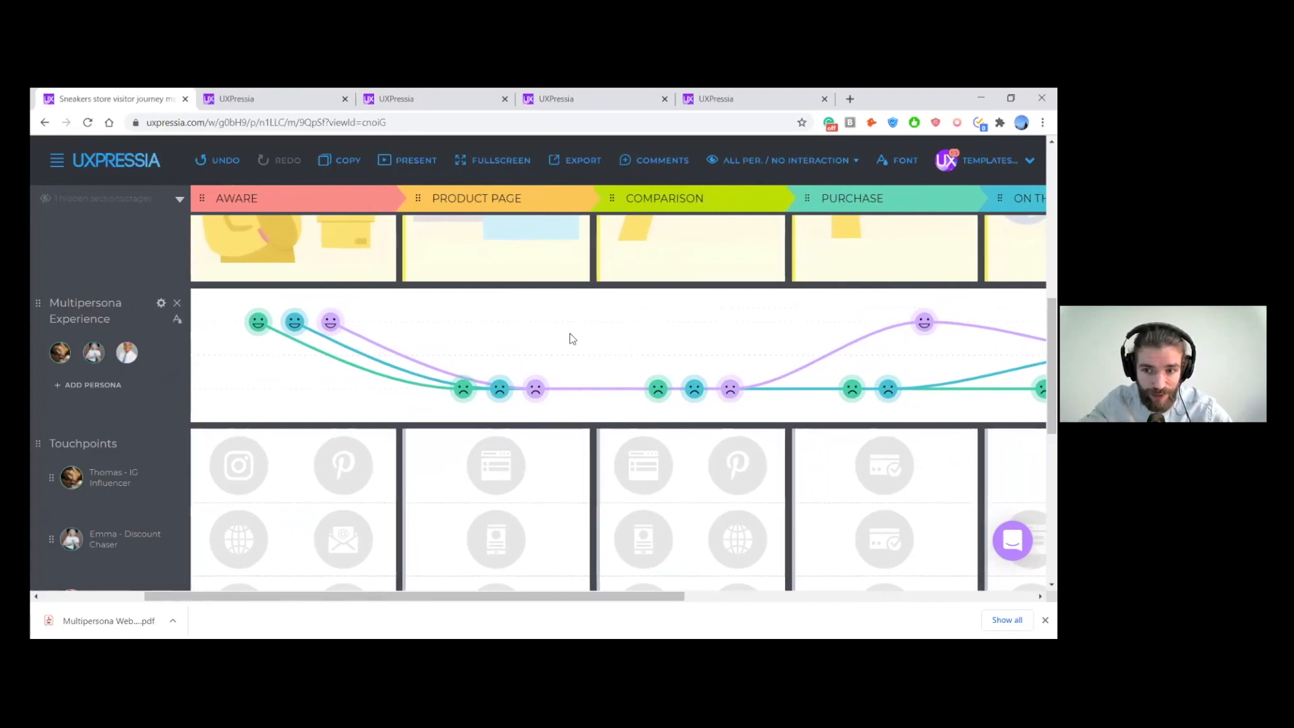
pyautogui.hscroll(1, 572, 338)
pyautogui.hscroll(1, 838, 298)
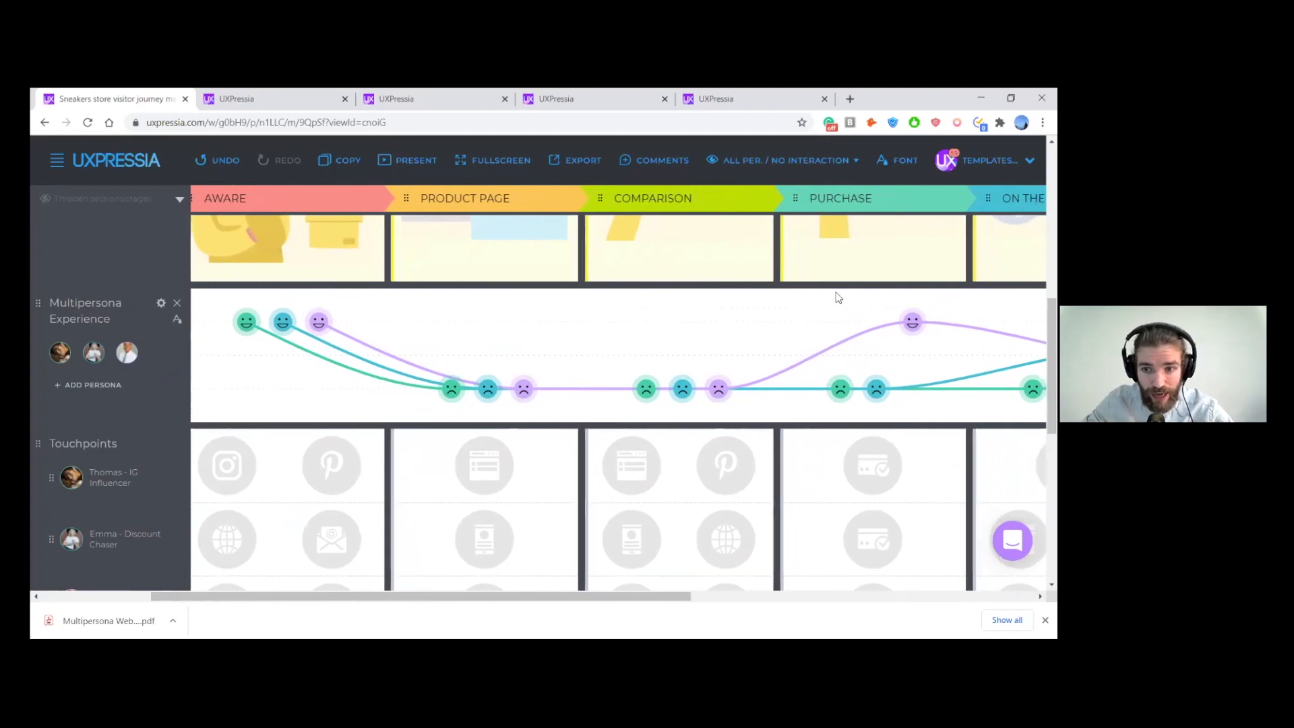
pyautogui.hscroll(2, 838, 297)
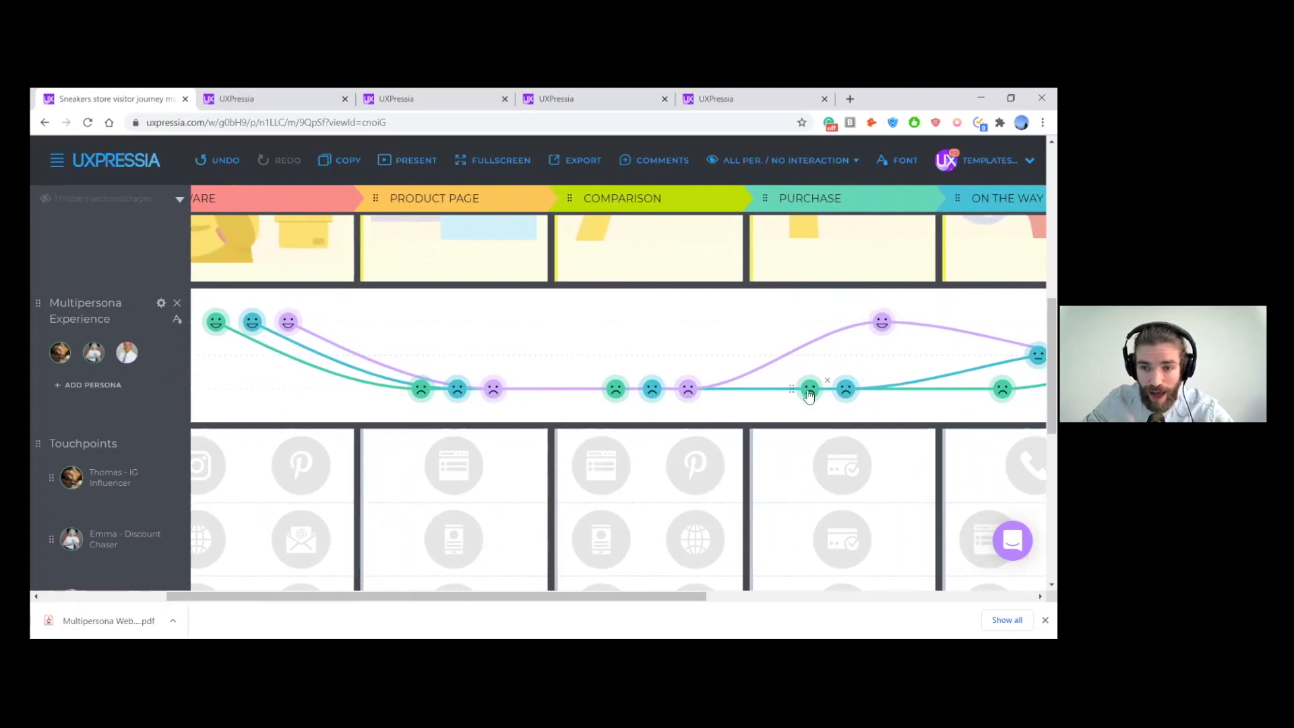
pyautogui.hscroll(3, 809, 397)
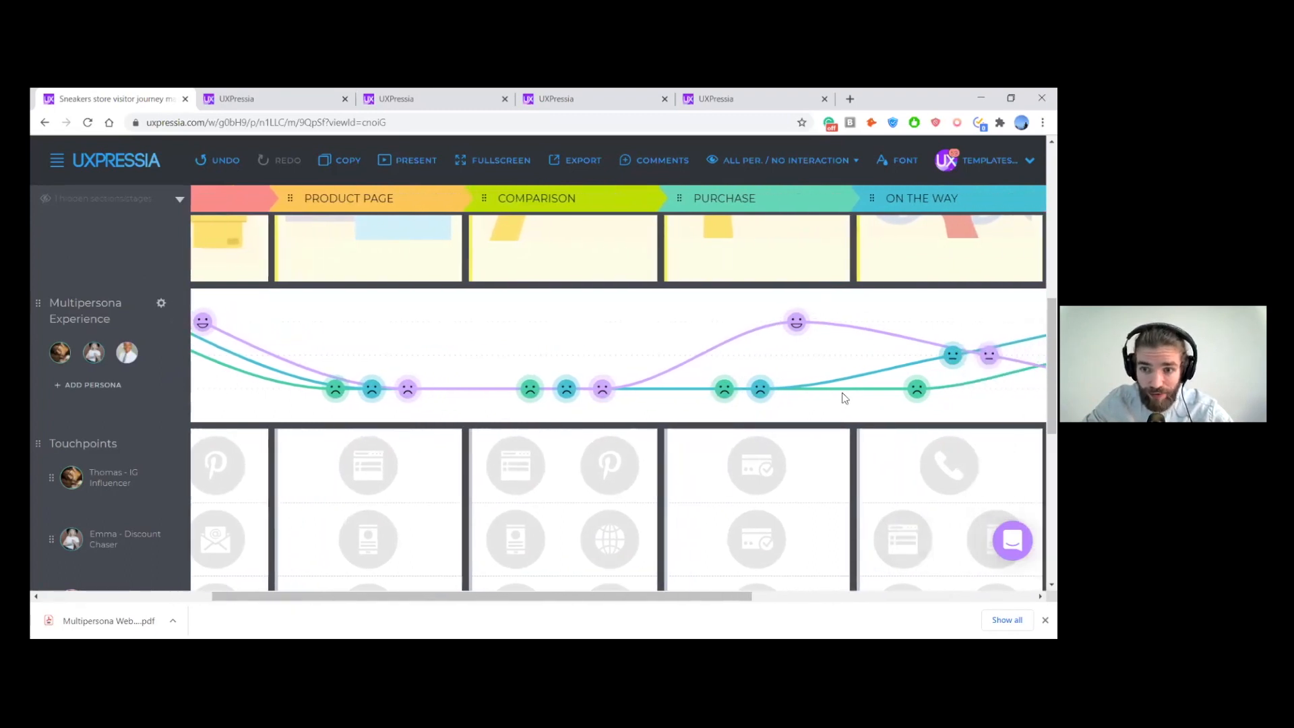
pyautogui.hscroll(5, 846, 402)
pyautogui.hscroll(3, 845, 405)
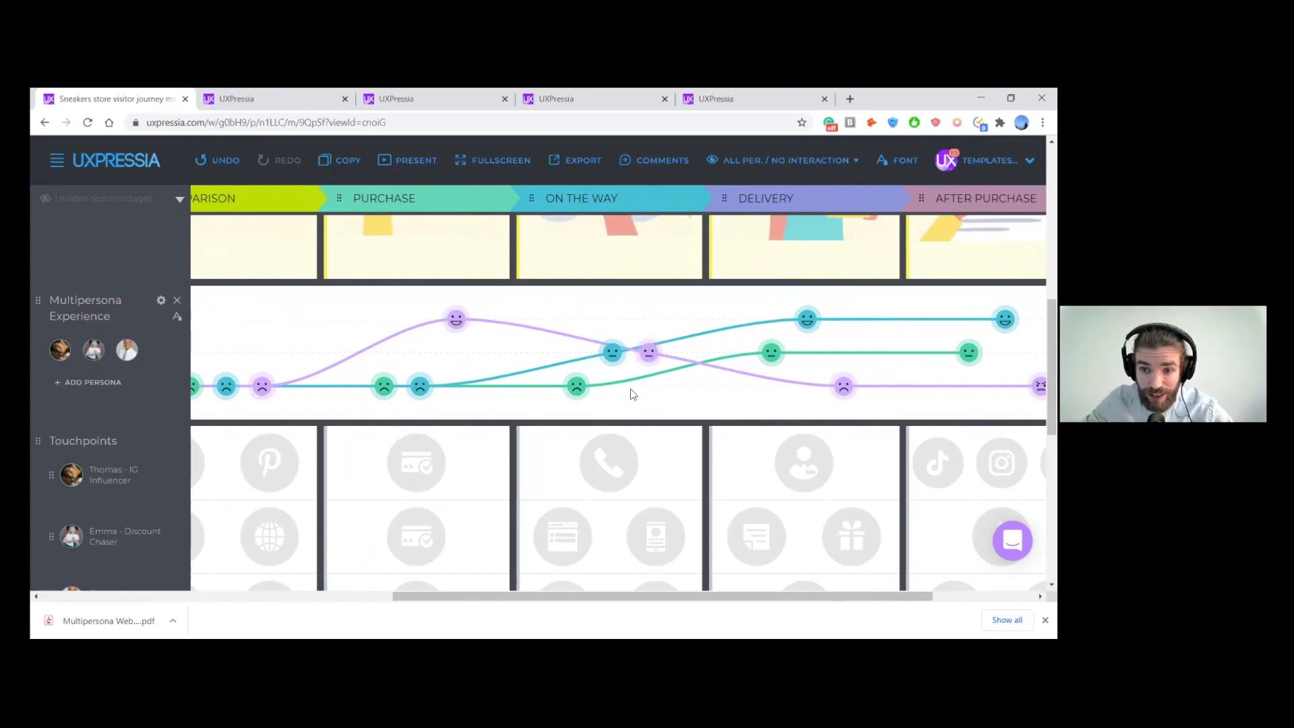
pyautogui.hscroll(3, 633, 395)
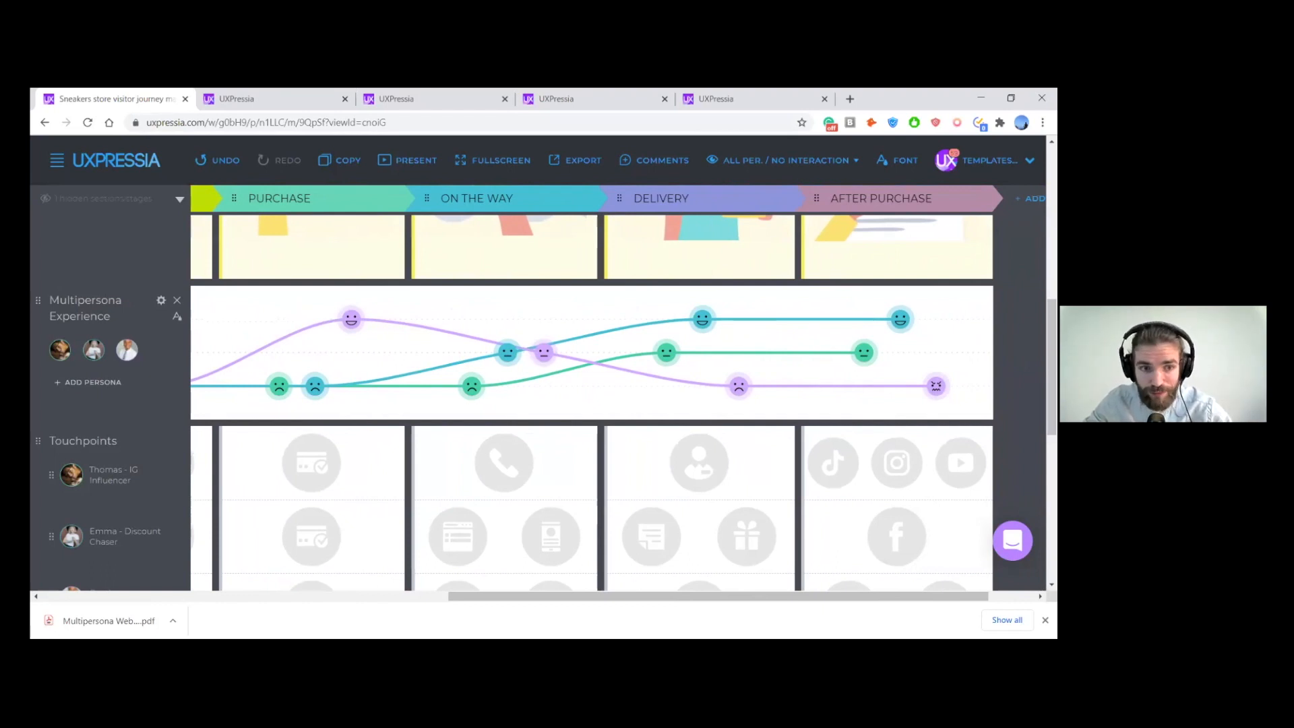
pyautogui.hscroll(-6, 303, 321)
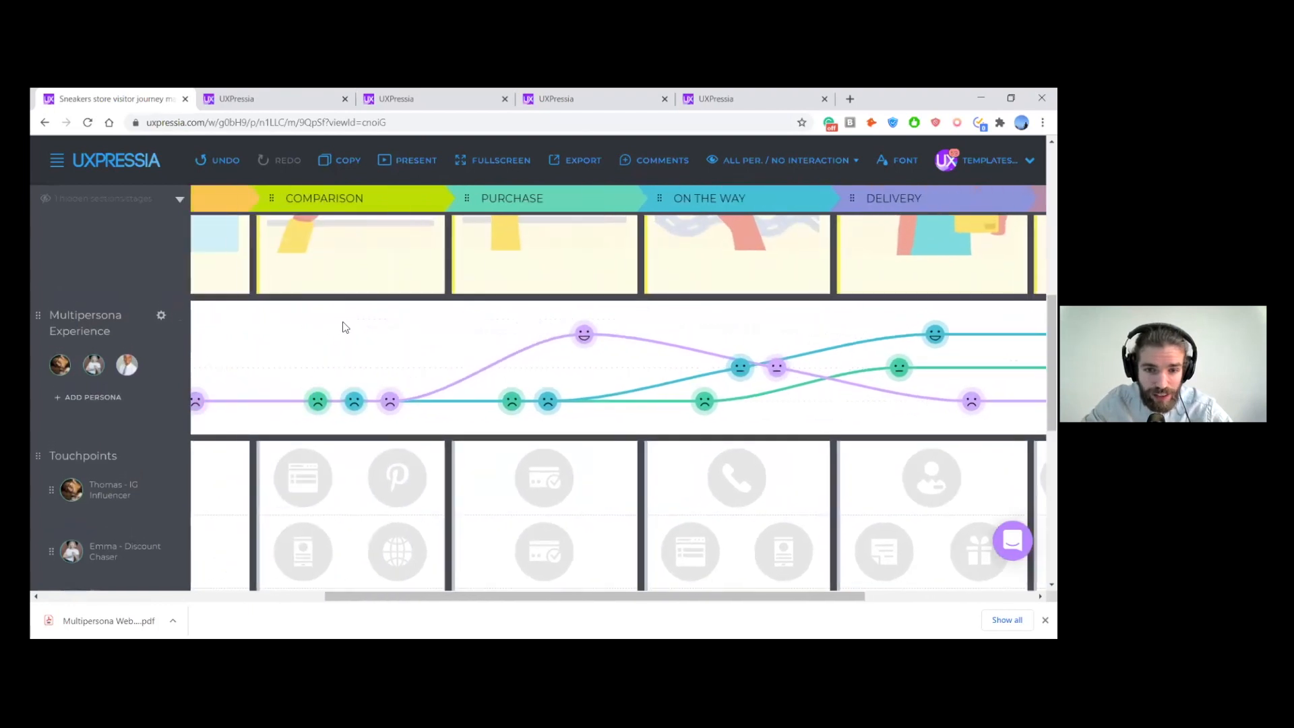
pyautogui.hscroll(-5, 362, 330)
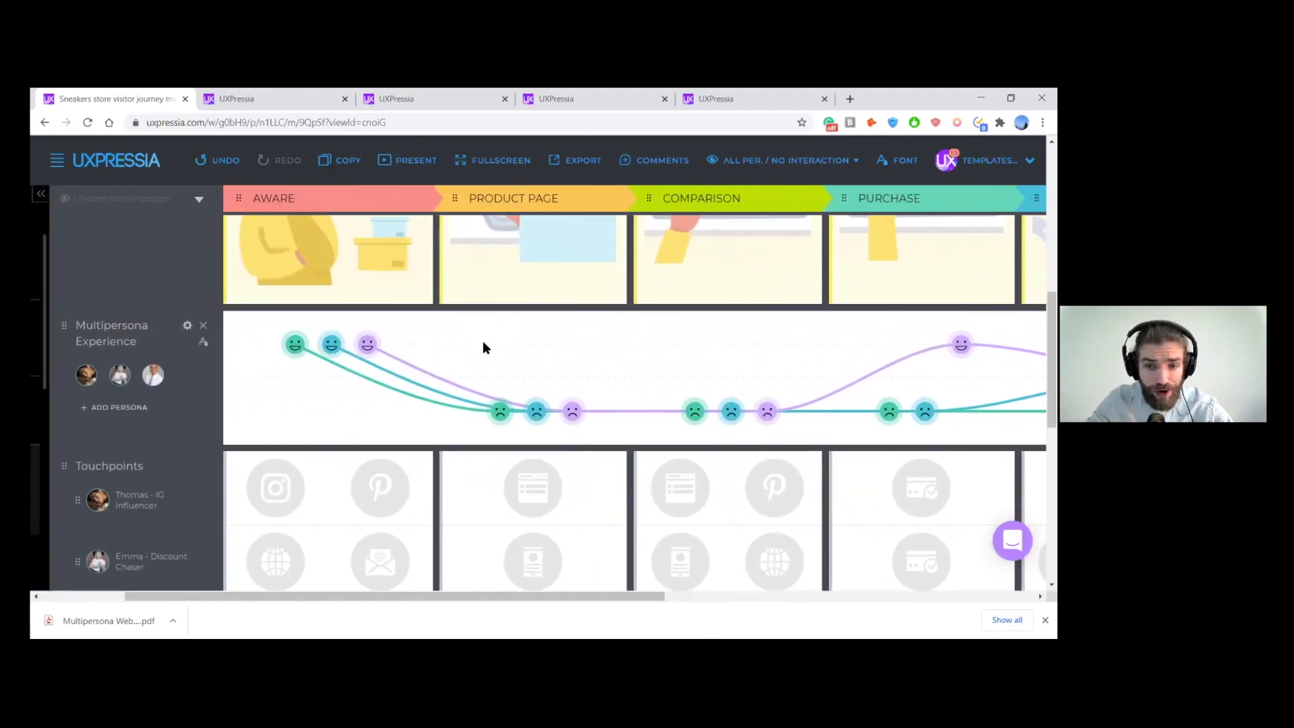
pyautogui.hscroll(1, 483, 342)
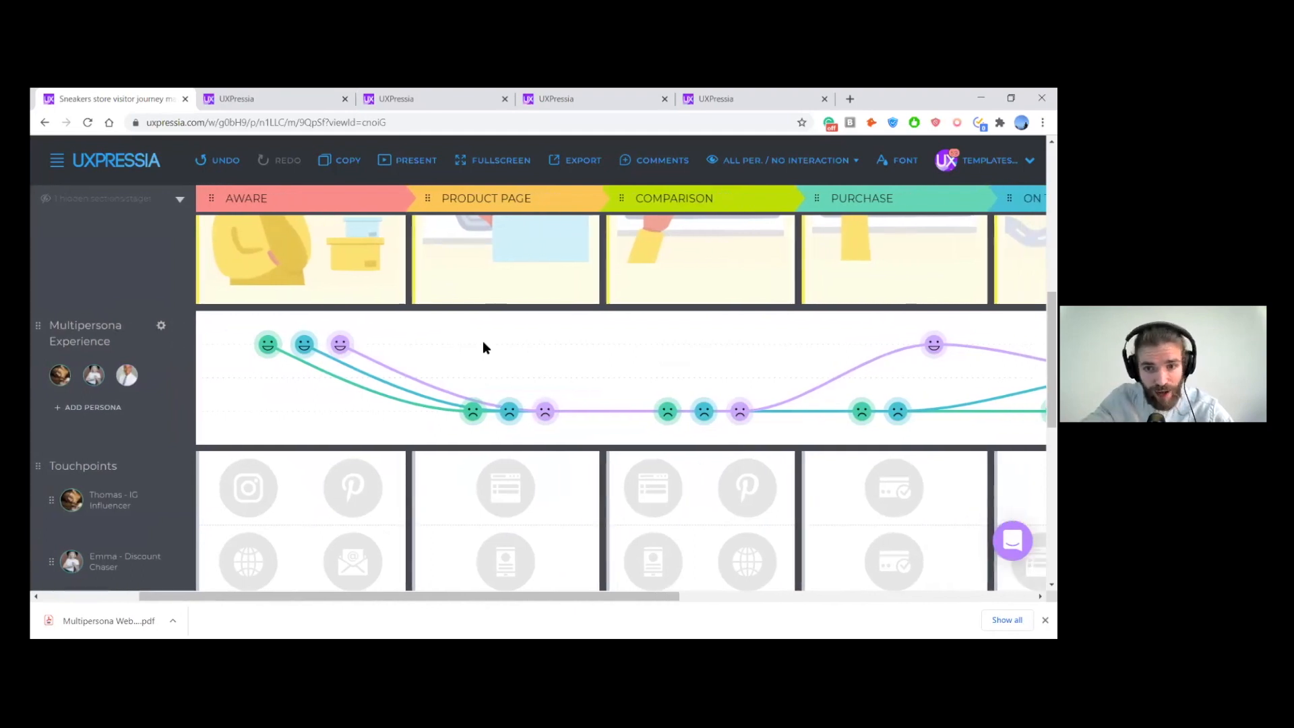
pyautogui.hscroll(5, 483, 348)
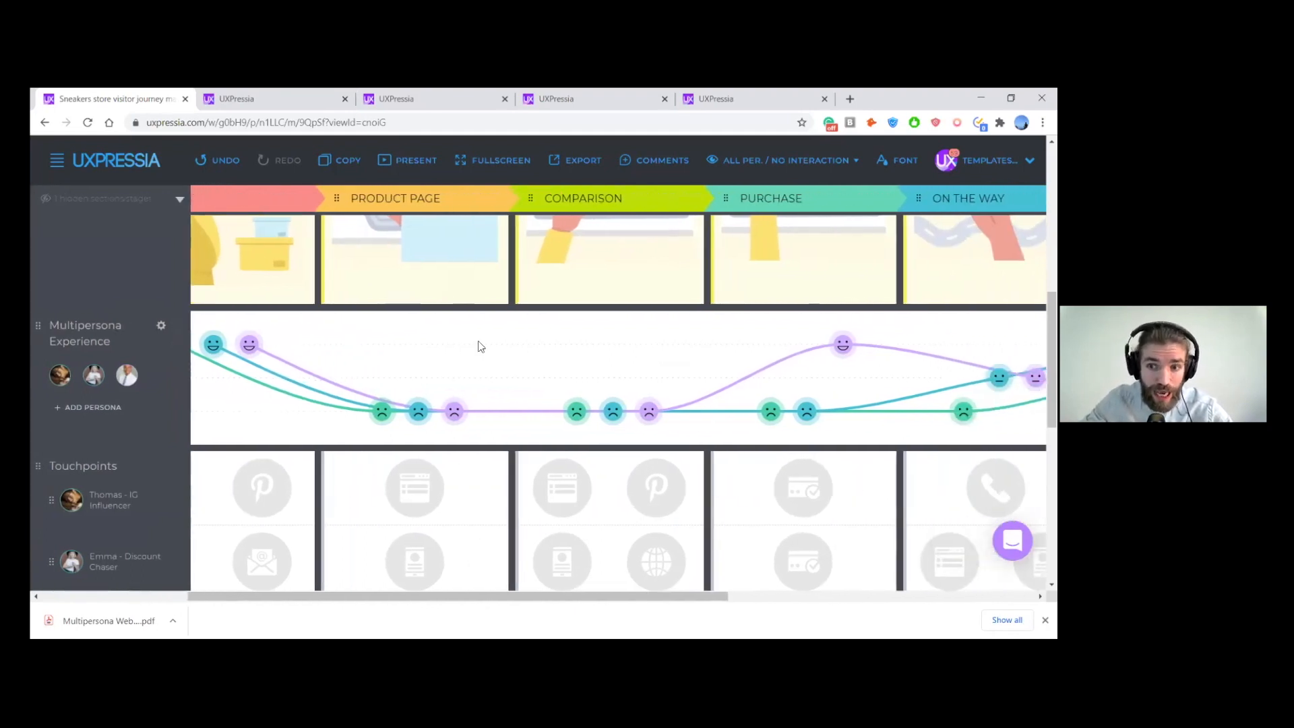
pyautogui.hscroll(2, 528, 350)
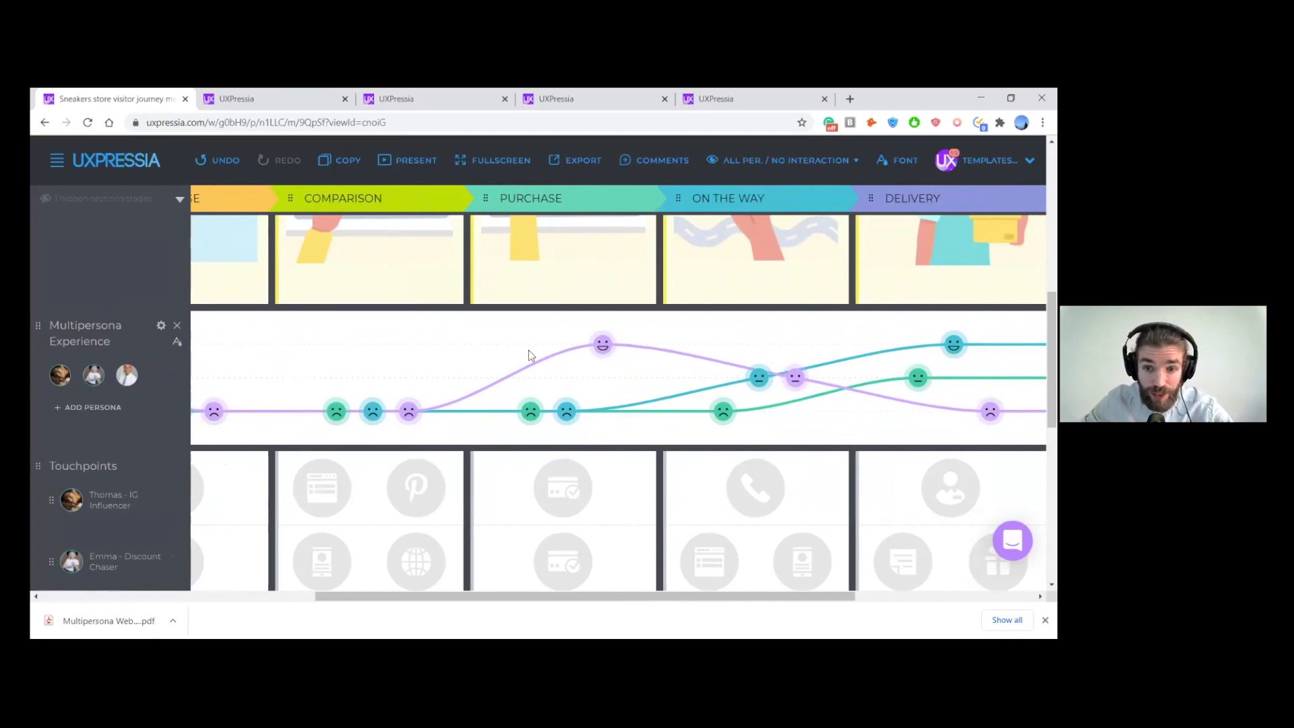
pyautogui.rightClick(529, 350)
pyautogui.click(467, 337)
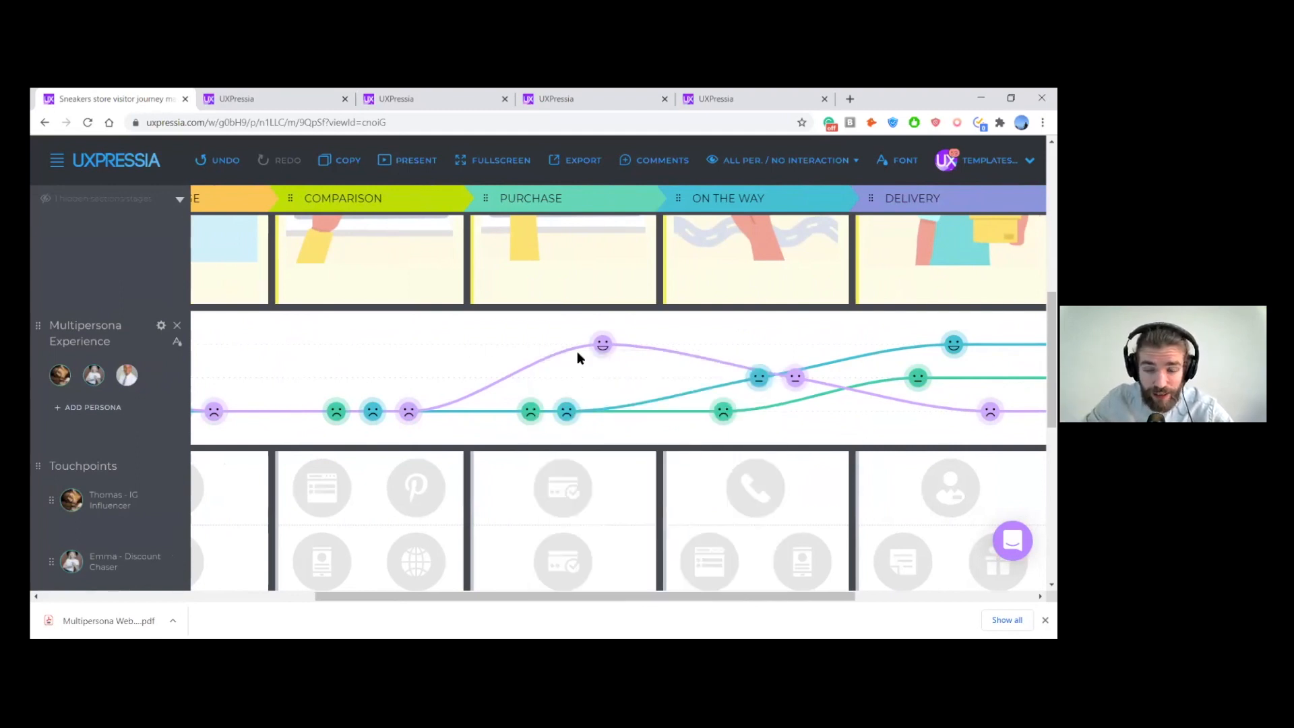
# - Add an Ideas/Opportunities text section below the Pain Points section
pyautogui.hscroll(-7, 578, 352)
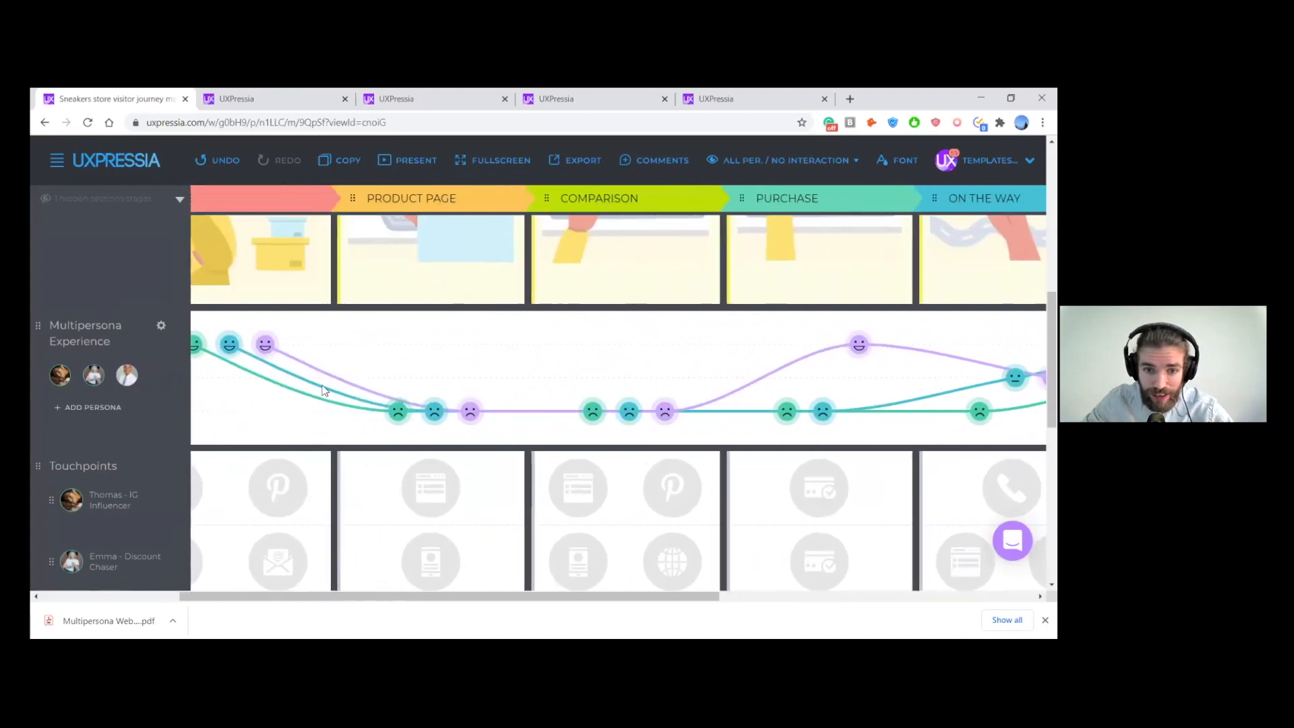
pyautogui.hscroll(-3, 324, 391)
pyautogui.scroll(-8, 208, 378)
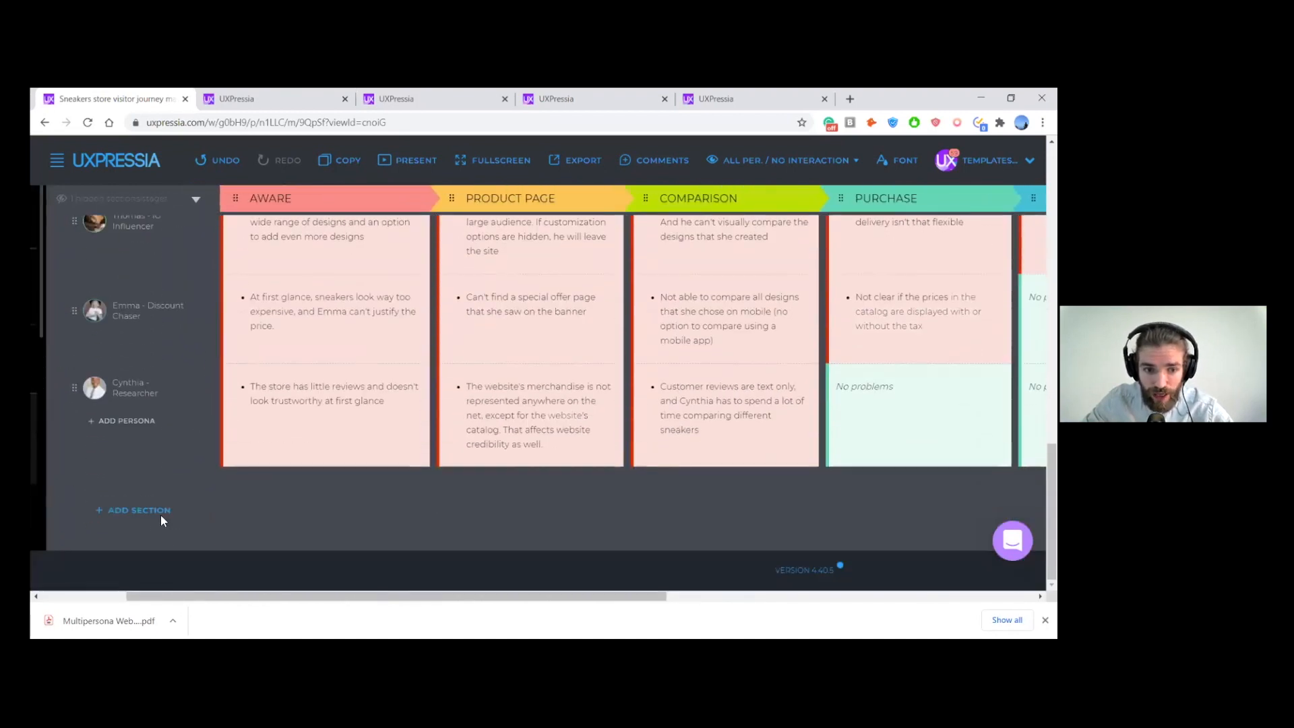
pyautogui.click(161, 514)
pyautogui.scroll(-3, 439, 337)
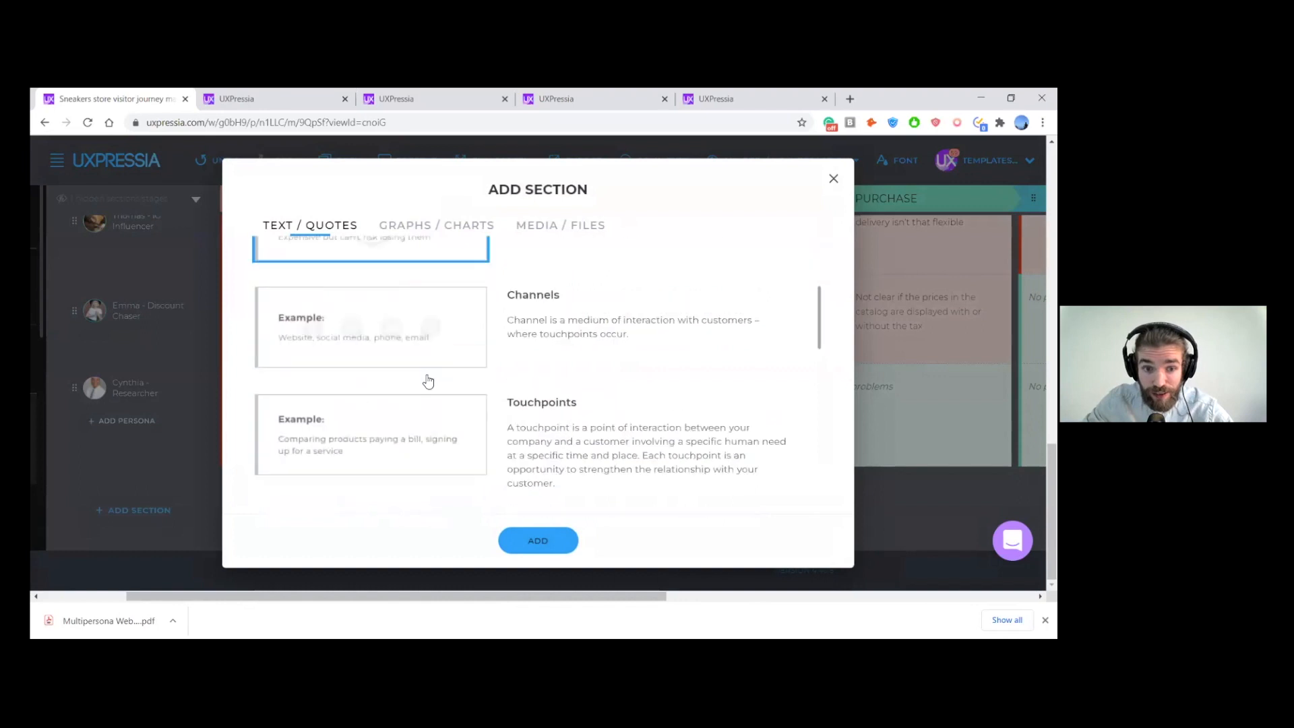
pyautogui.scroll(-4, 428, 381)
pyautogui.click(427, 379)
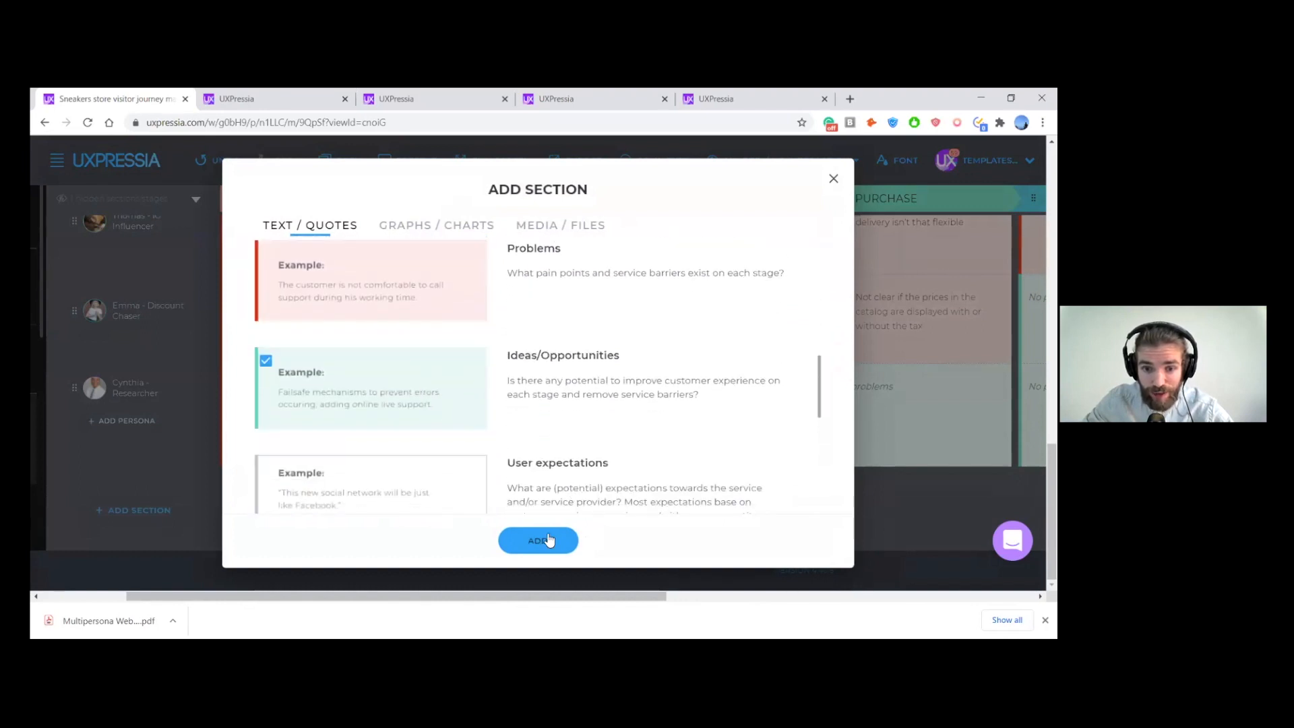
pyautogui.click(550, 540)
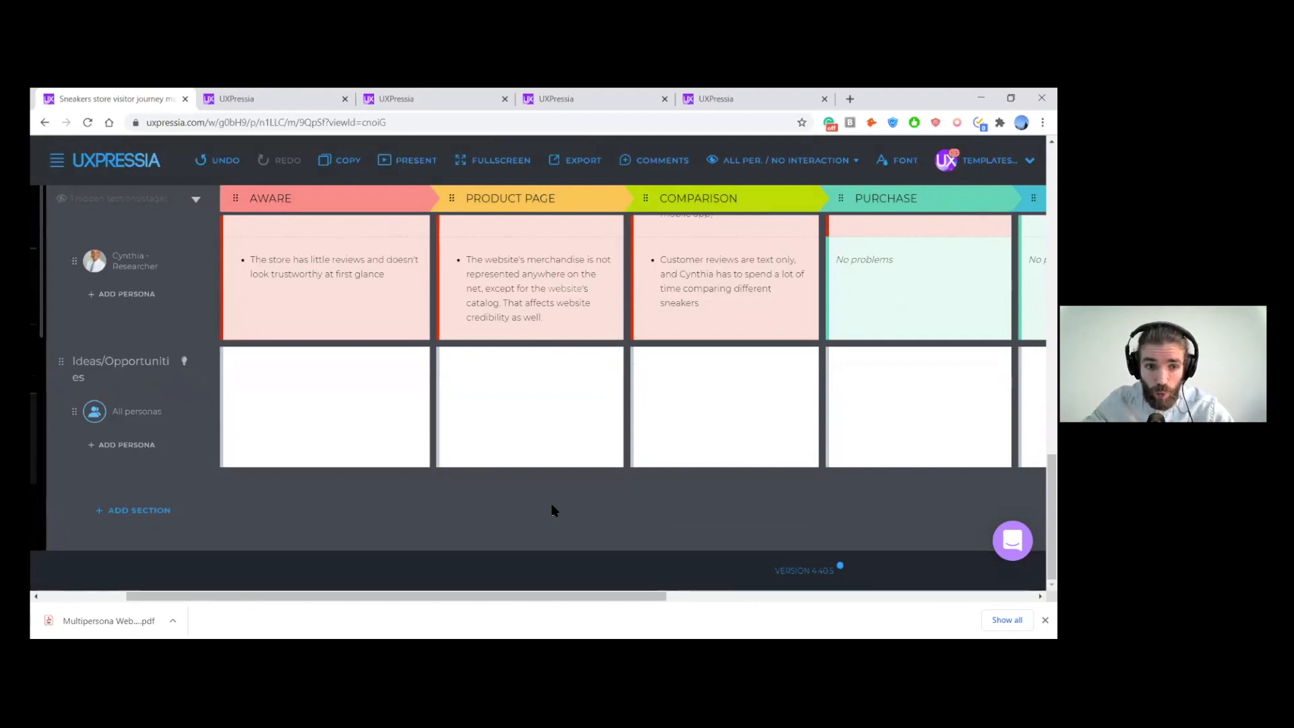
# - Add the IG Influencer, Researcher and Discount Chaser personas to the Ideas/Opportunities section
pyautogui.scroll(1, 555, 513)
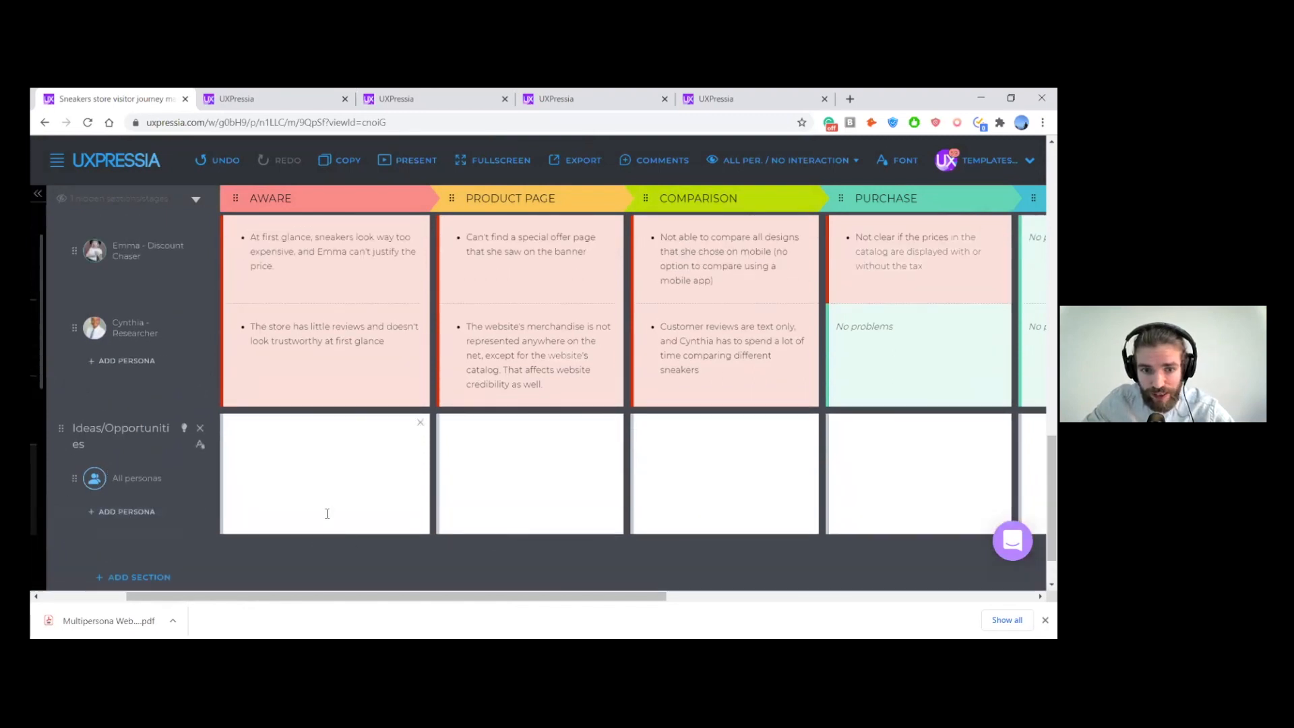
pyautogui.click(135, 513)
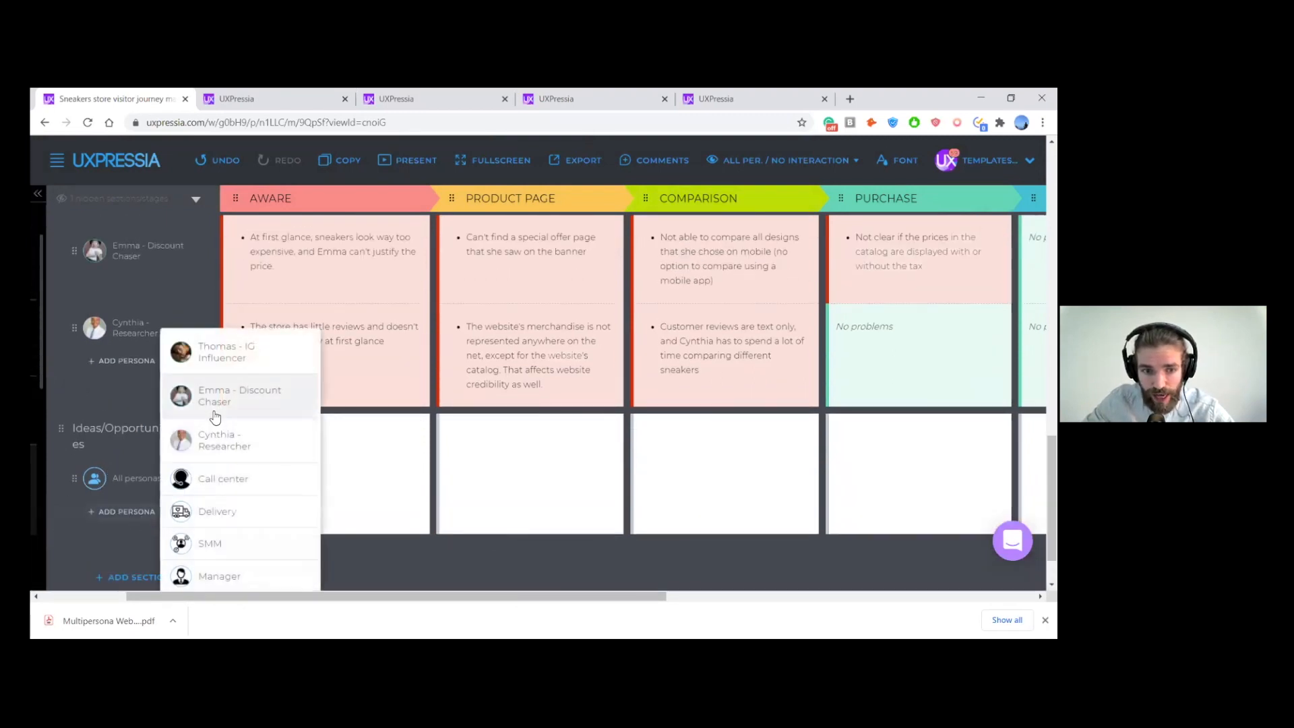
pyautogui.click(215, 352)
pyautogui.scroll(-1, 189, 483)
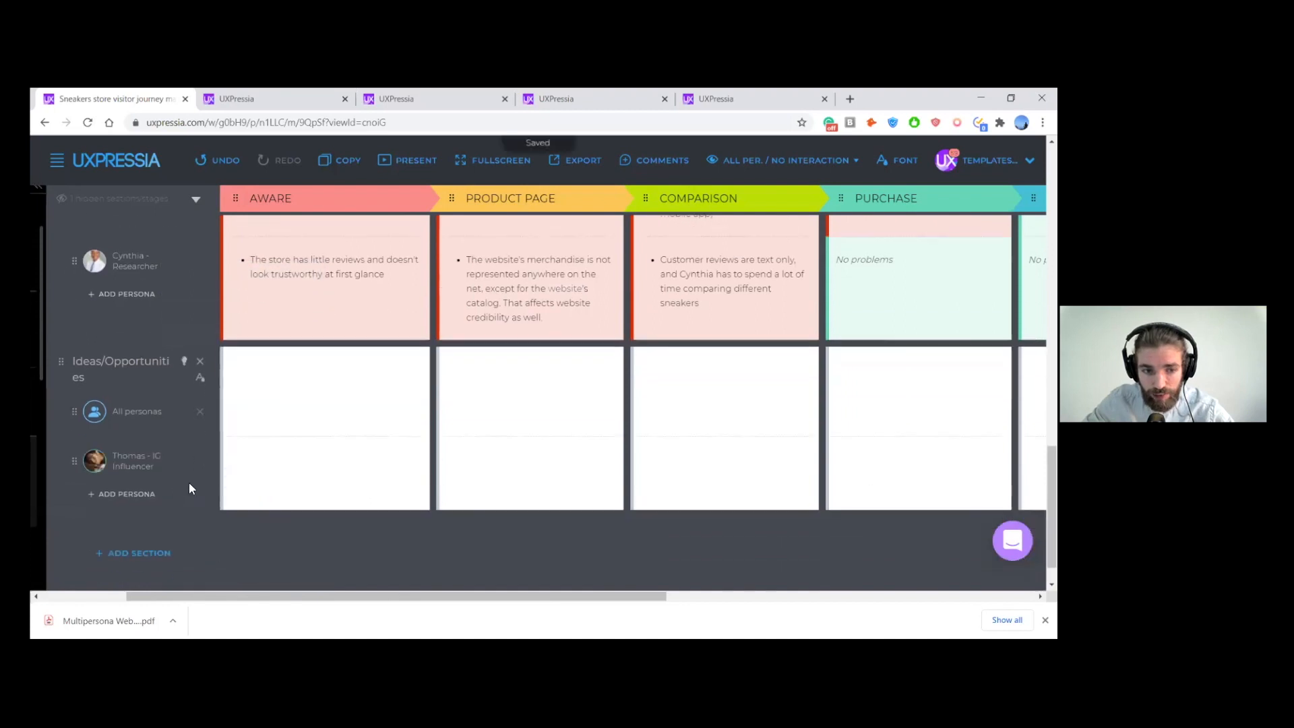
pyautogui.click(133, 497)
pyautogui.click(196, 439)
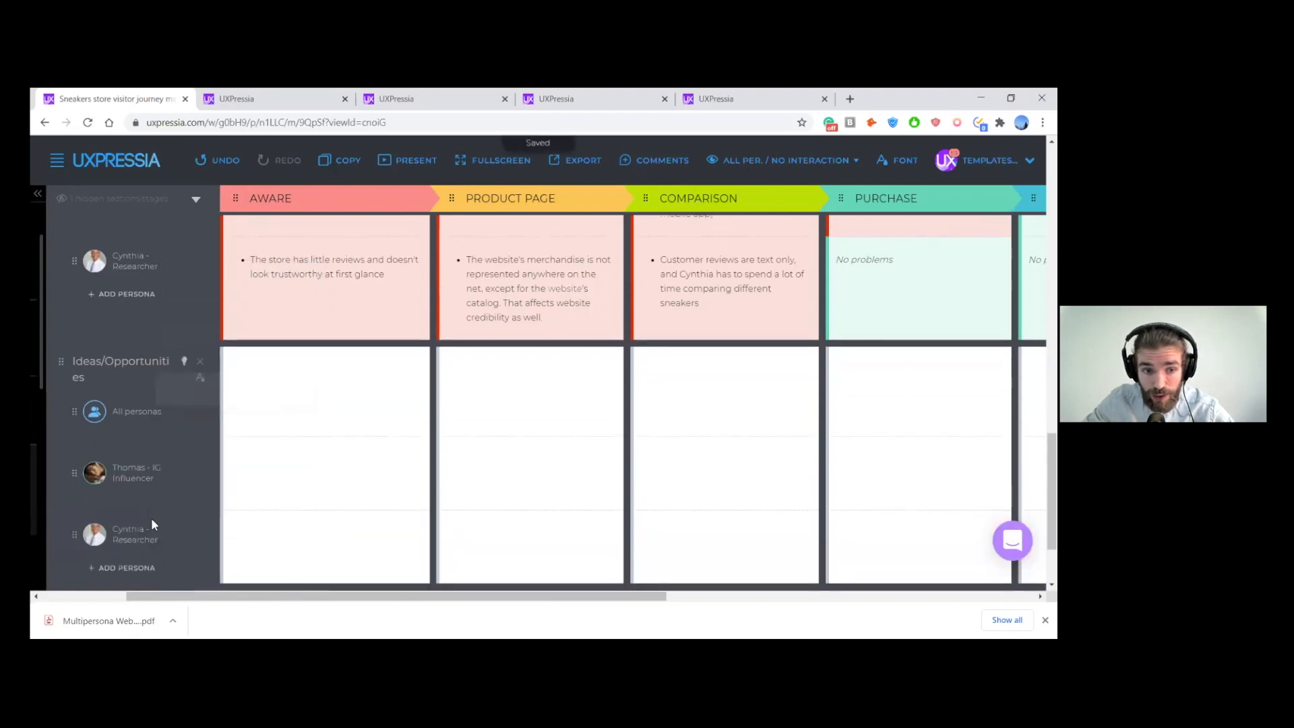
pyautogui.click(133, 572)
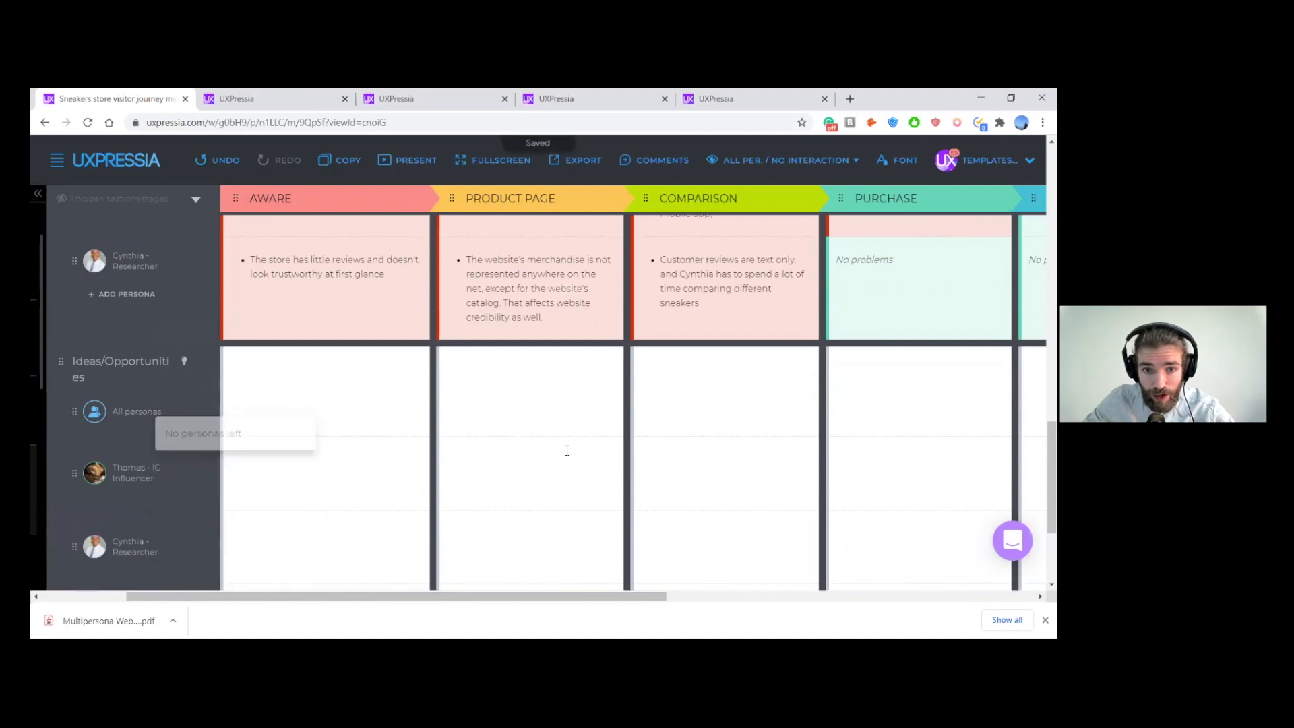
# - Review each persona's pain points alongside the rows of the Ideas/Opportunities section
pyautogui.scroll(2, 566, 448)
pyautogui.scroll(1, 557, 478)
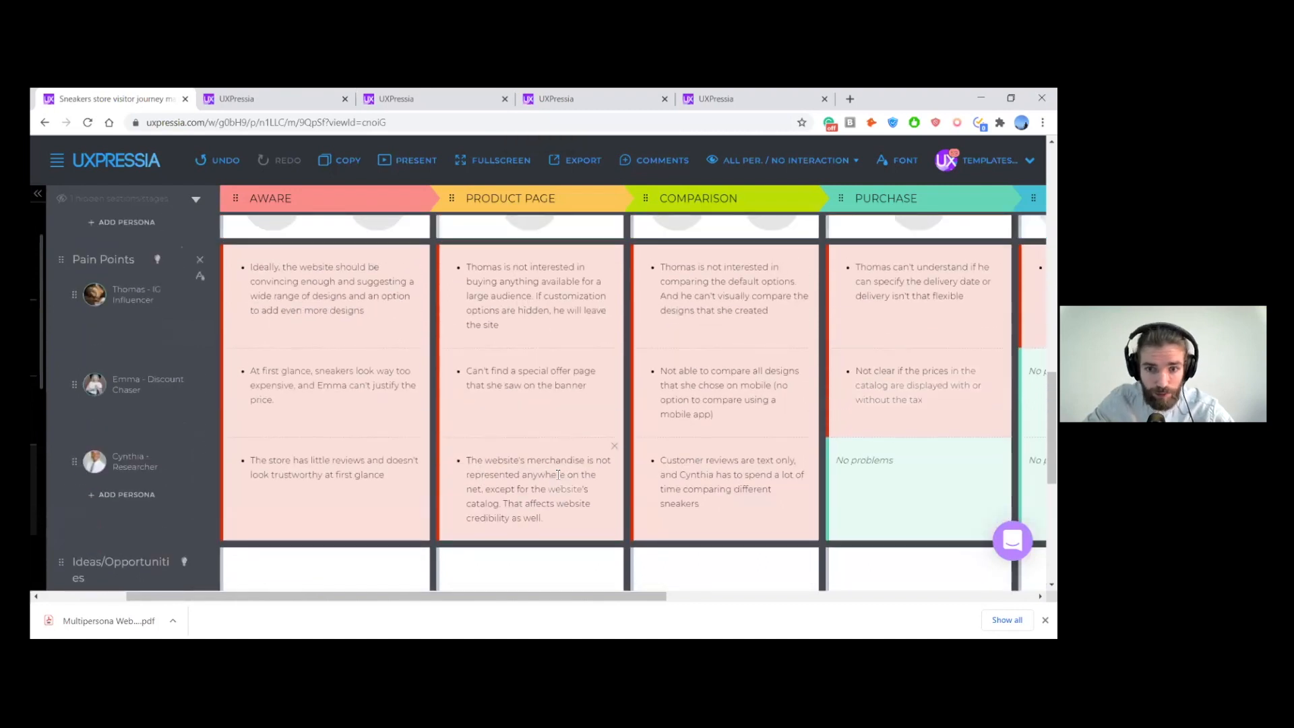
pyautogui.scroll(-1, 512, 440)
pyautogui.hscroll(2, 512, 440)
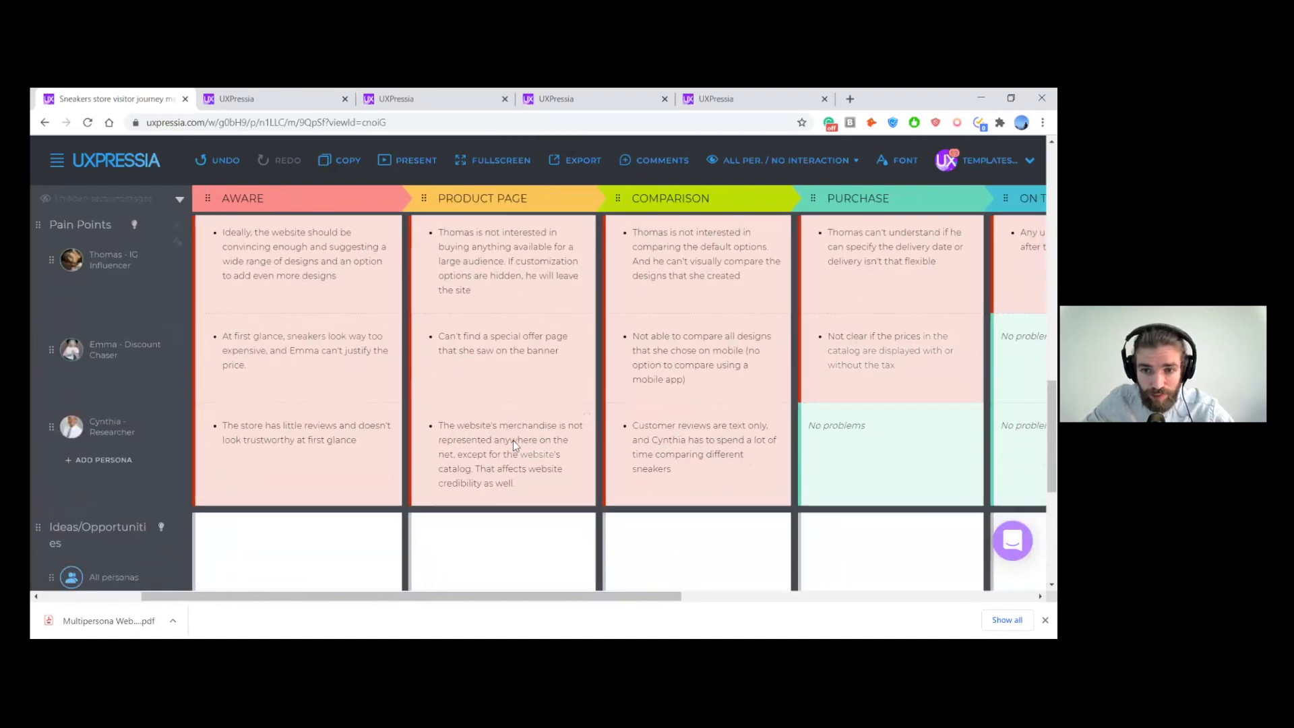
pyautogui.hscroll(-1, 526, 442)
pyautogui.scroll(-4, 526, 442)
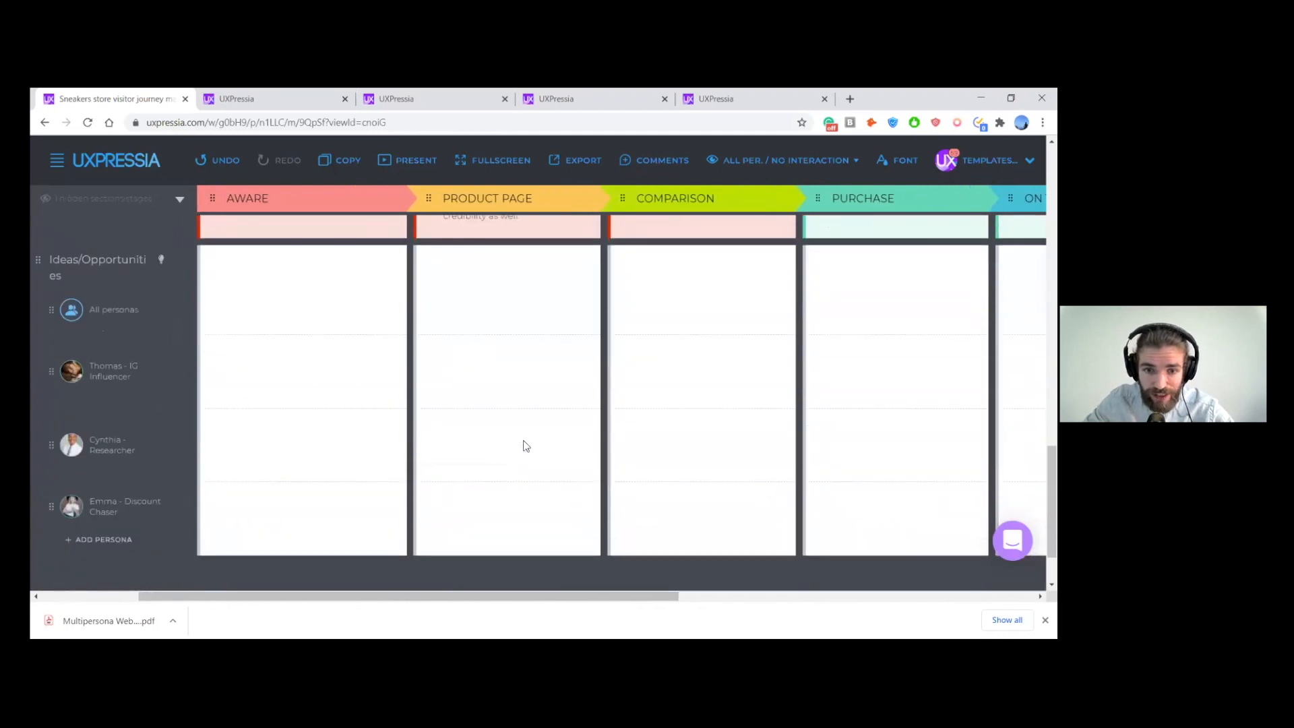
# - Remove the Ideas/Opportunities section and return to the Multipersona Experience curves
pyautogui.hscroll(-1, 277, 390)
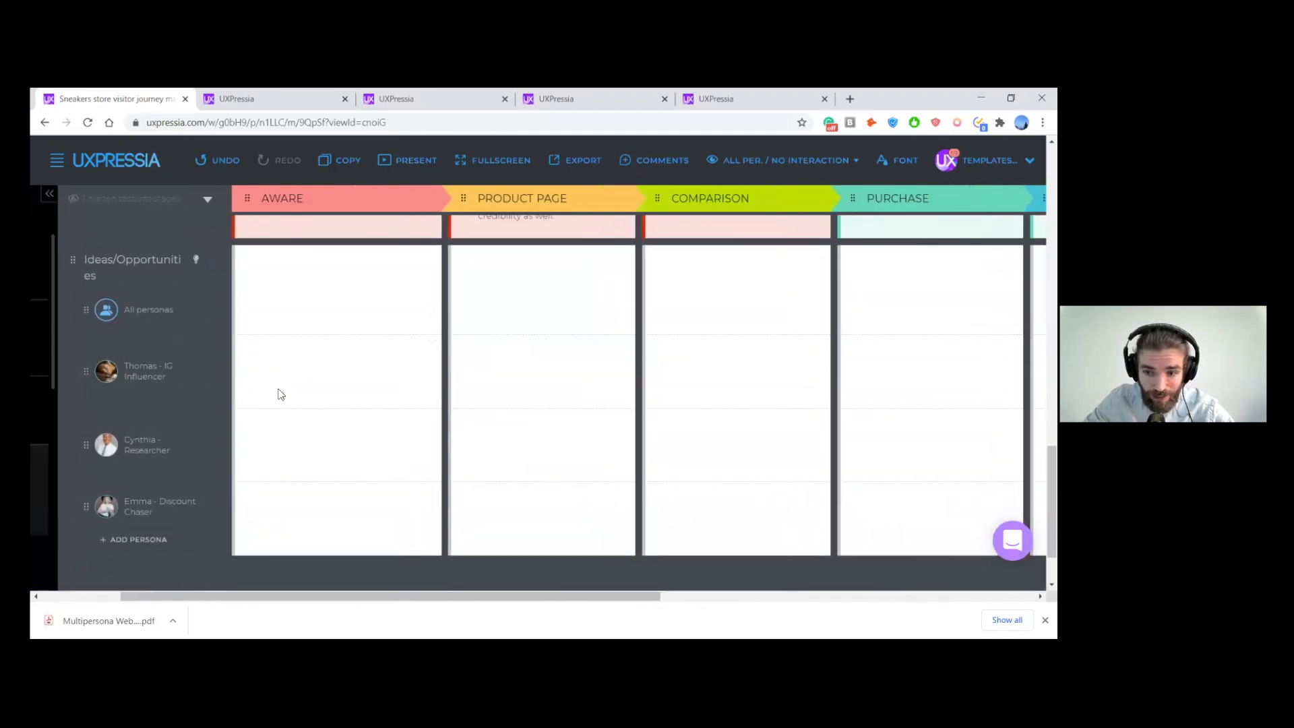
pyautogui.scroll(5, 201, 452)
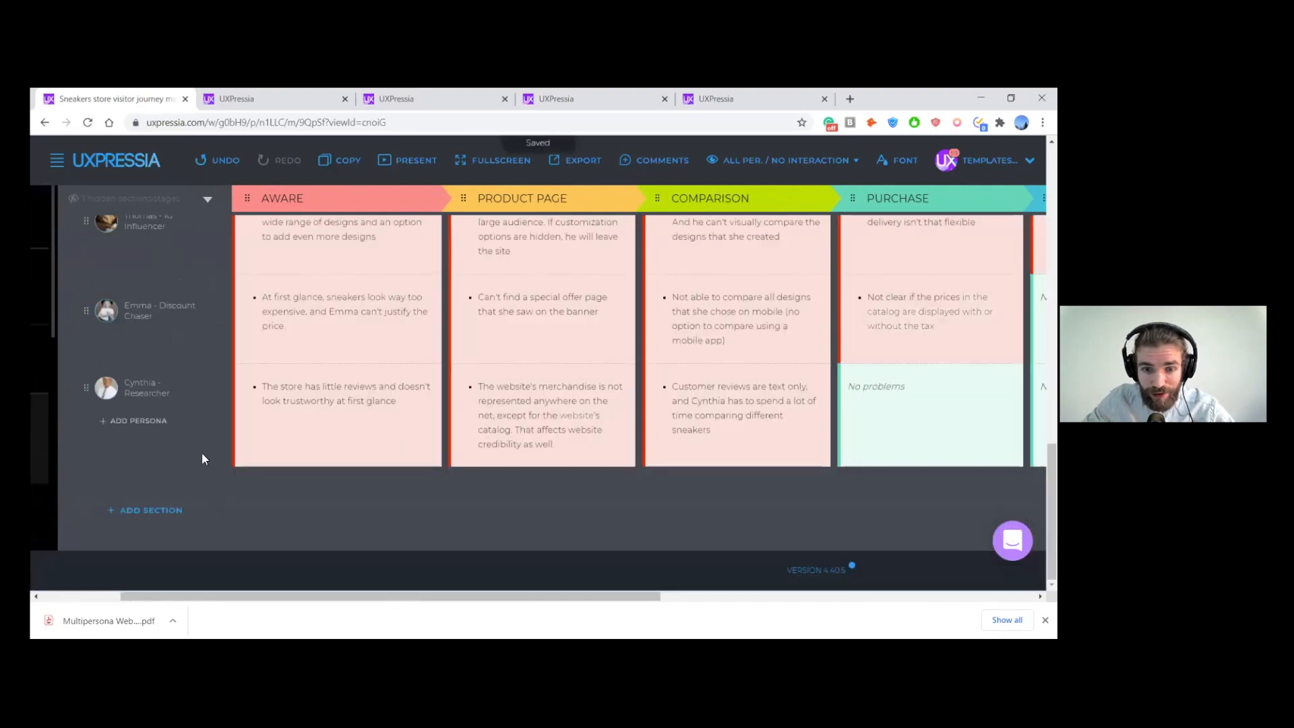
pyautogui.scroll(5, 204, 479)
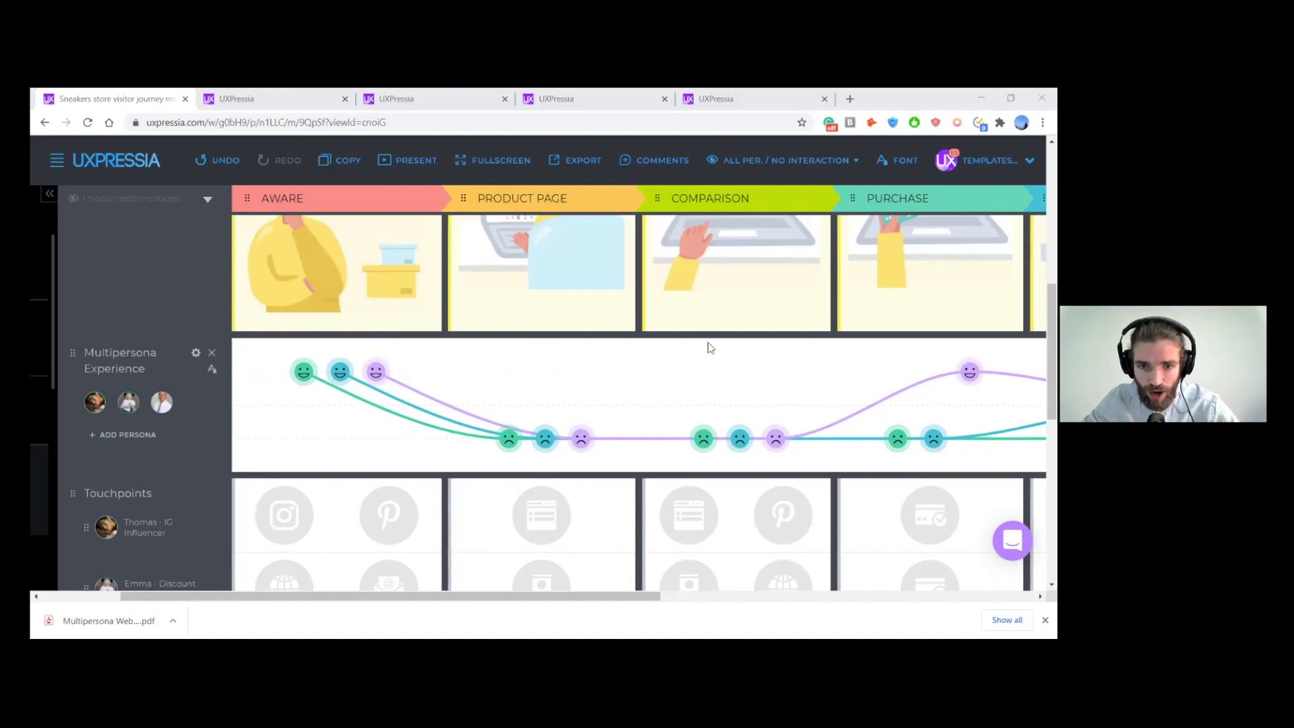
# - Review the Customer goals, What they do storyboard and Multipersona Experience curves across the journey stages
pyautogui.hscroll(-1, 704, 347)
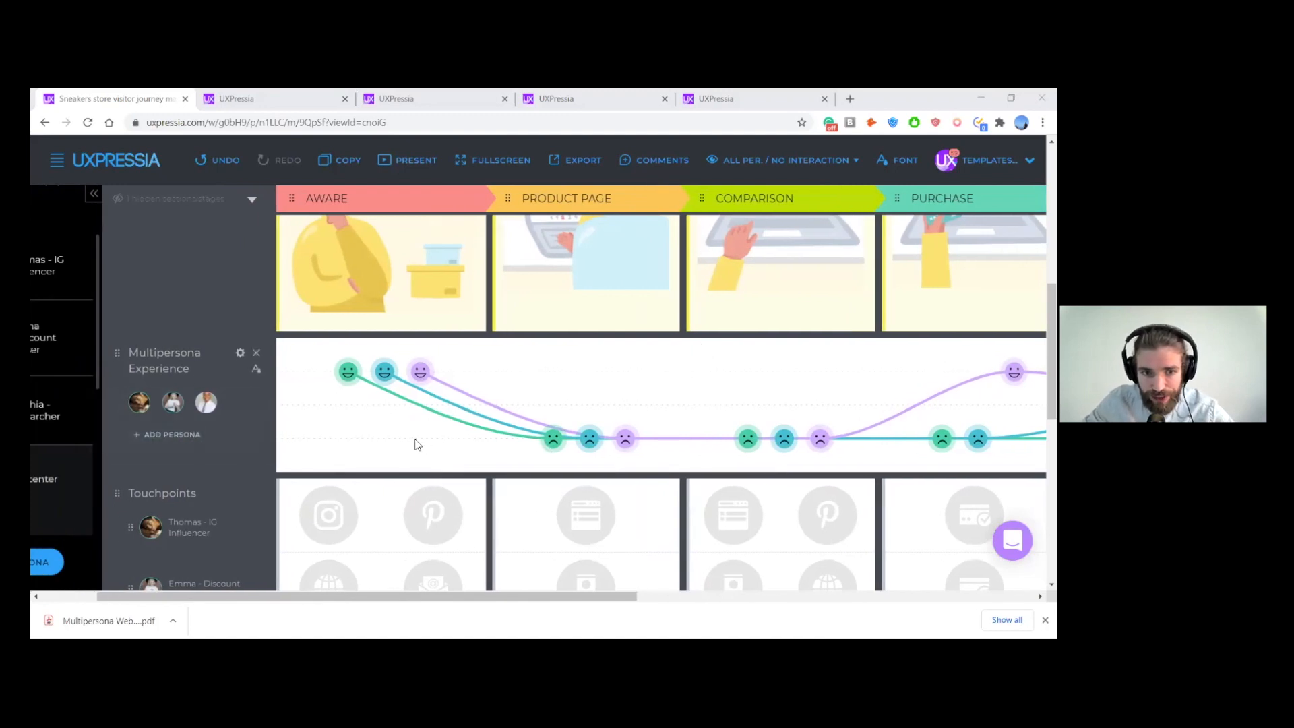
pyautogui.scroll(3, 399, 442)
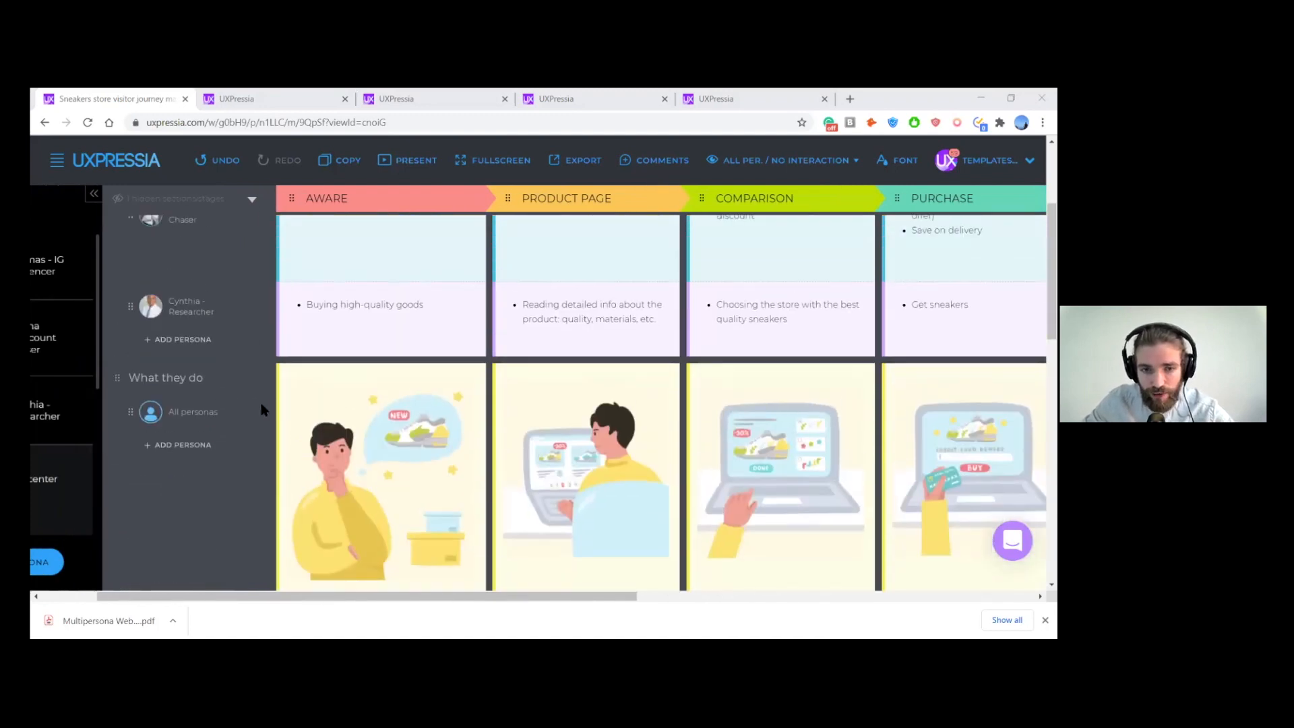
pyautogui.scroll(5, 262, 409)
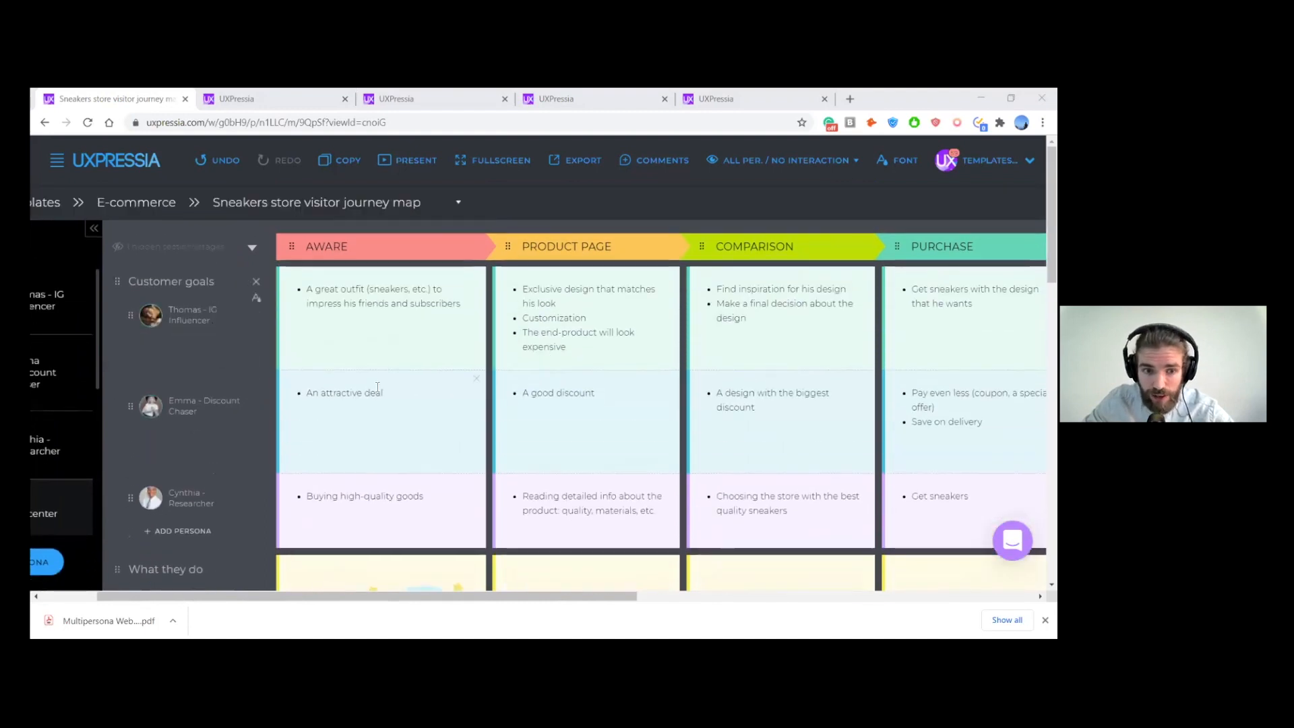
pyautogui.scroll(-5, 379, 378)
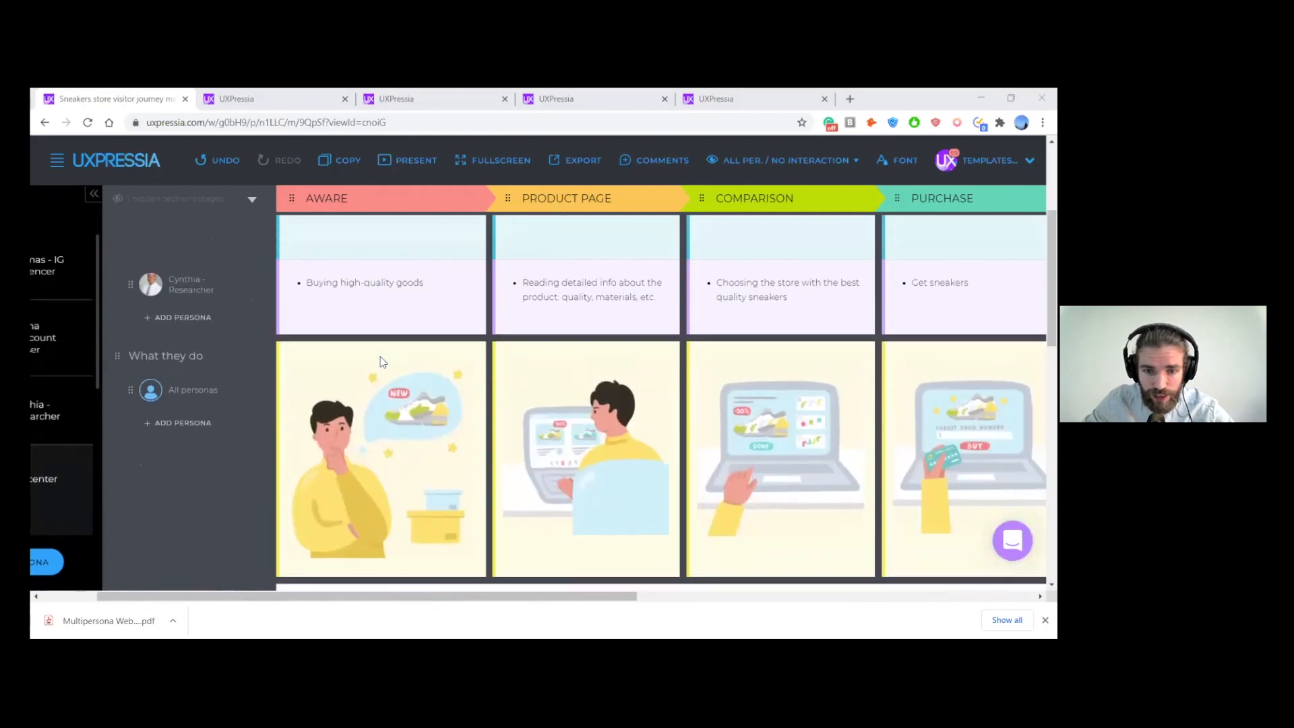
pyautogui.scroll(3, 380, 357)
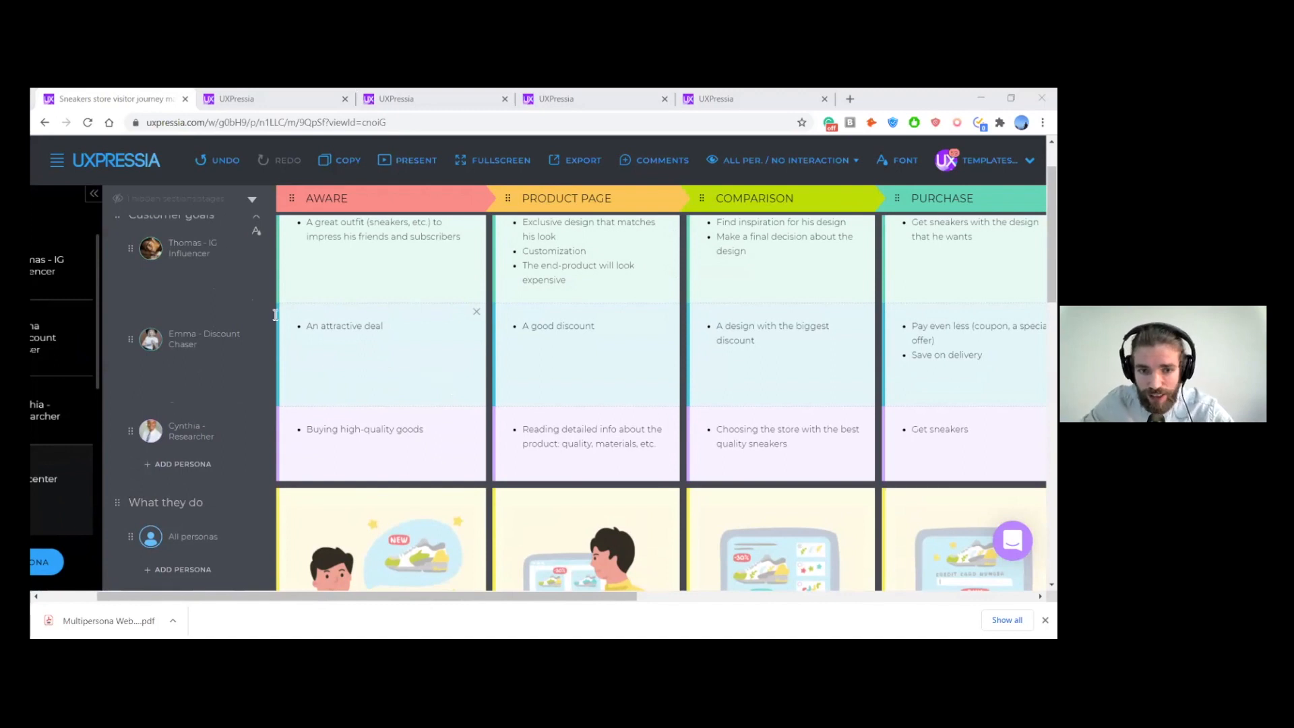
pyautogui.scroll(-7, 281, 297)
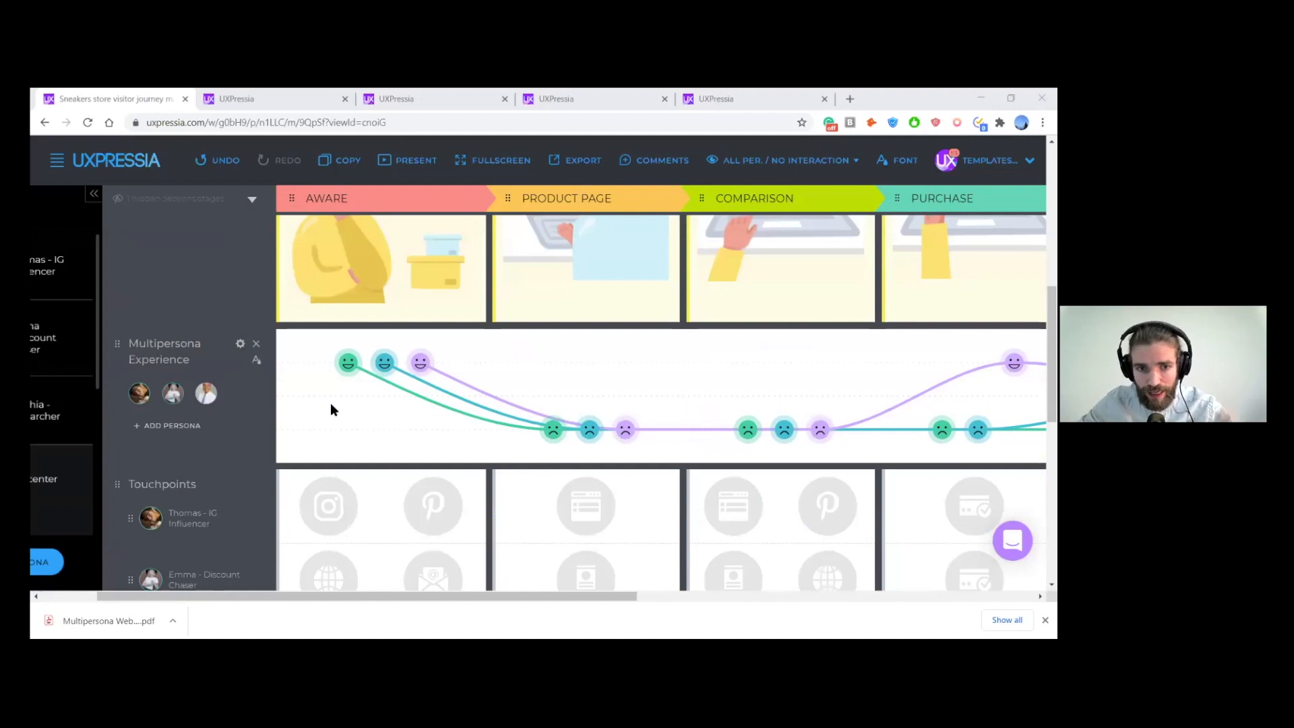
pyautogui.scroll(6, 320, 417)
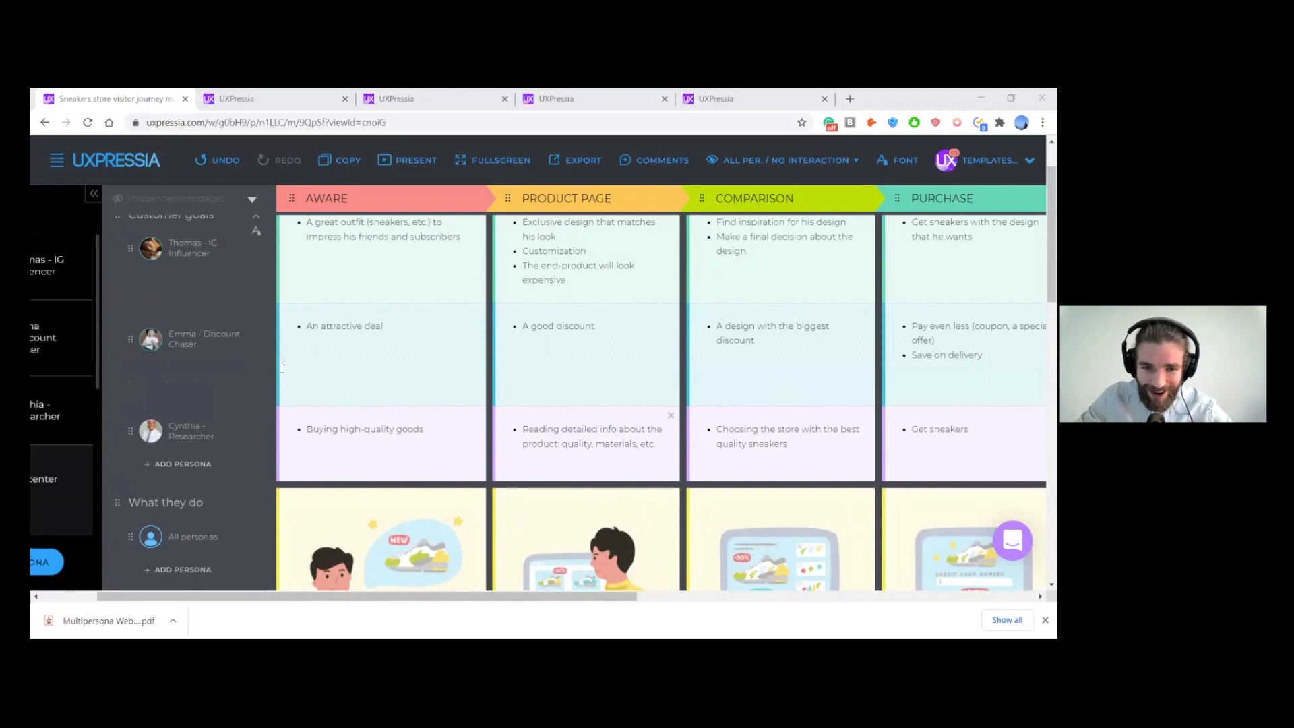
pyautogui.hscroll(-1, 228, 289)
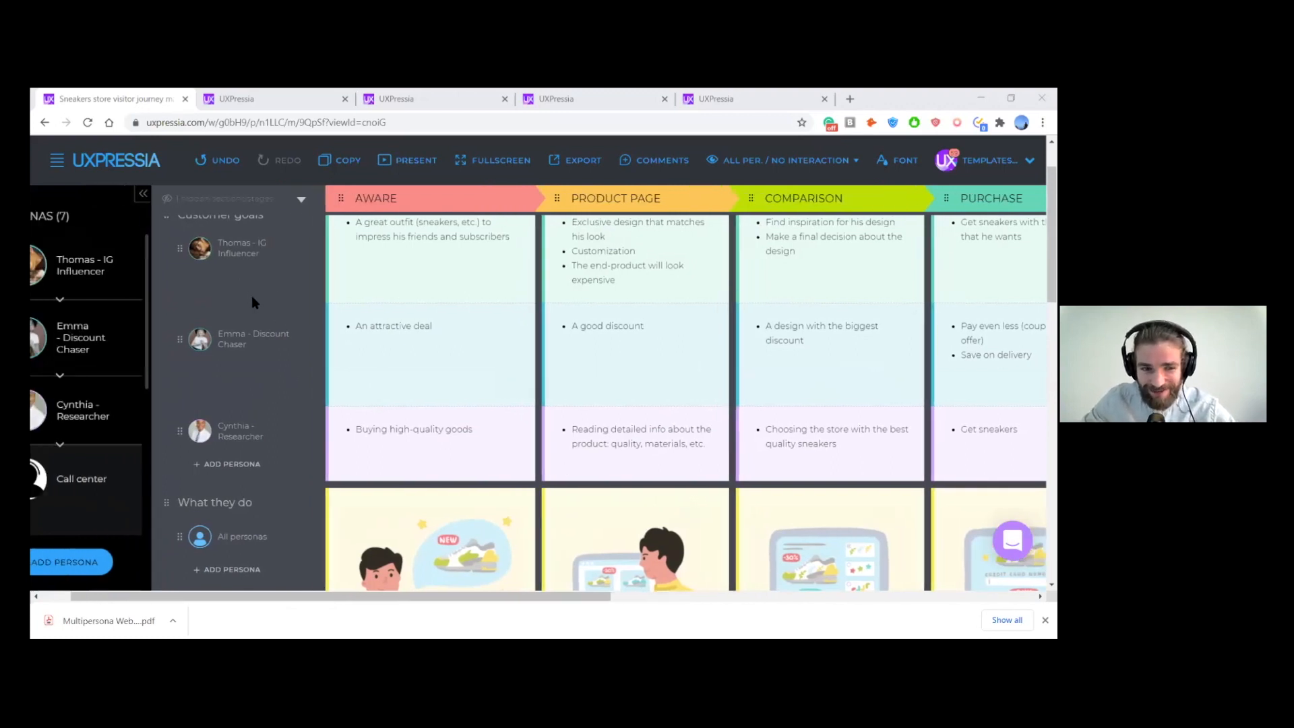
pyautogui.scroll(-3, 256, 281)
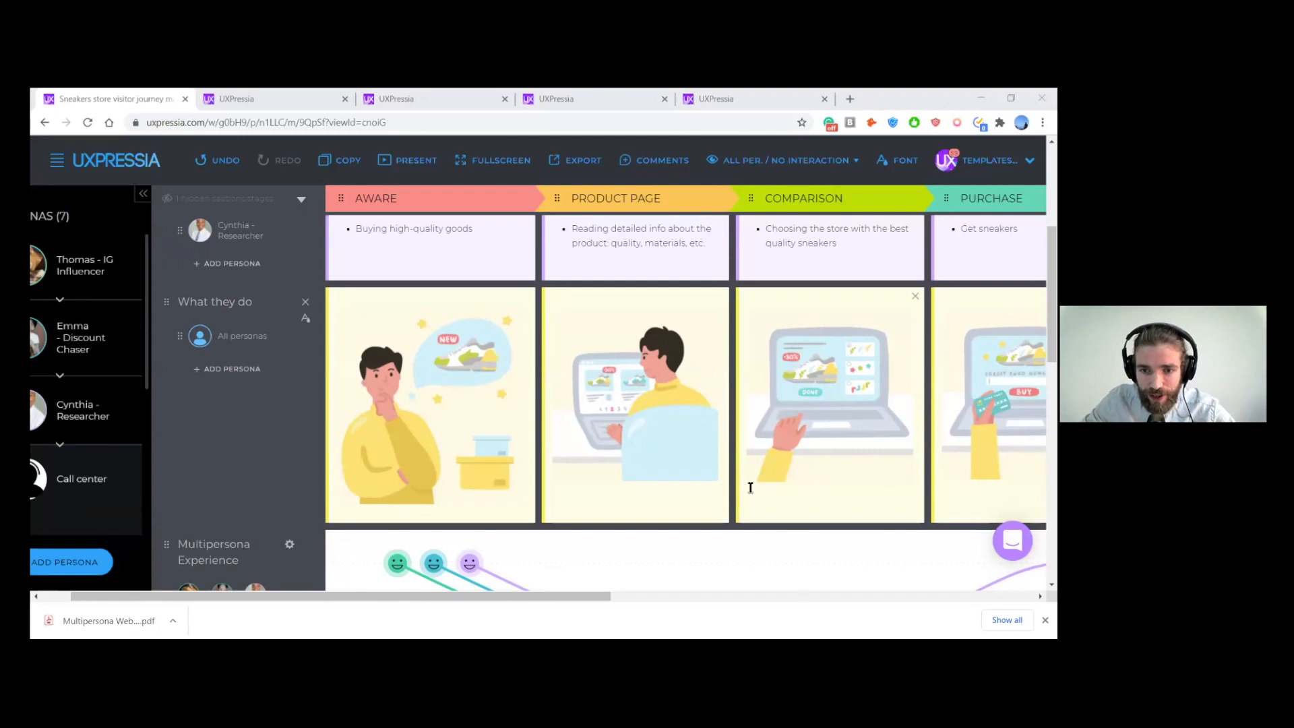
pyautogui.hscroll(1, 750, 487)
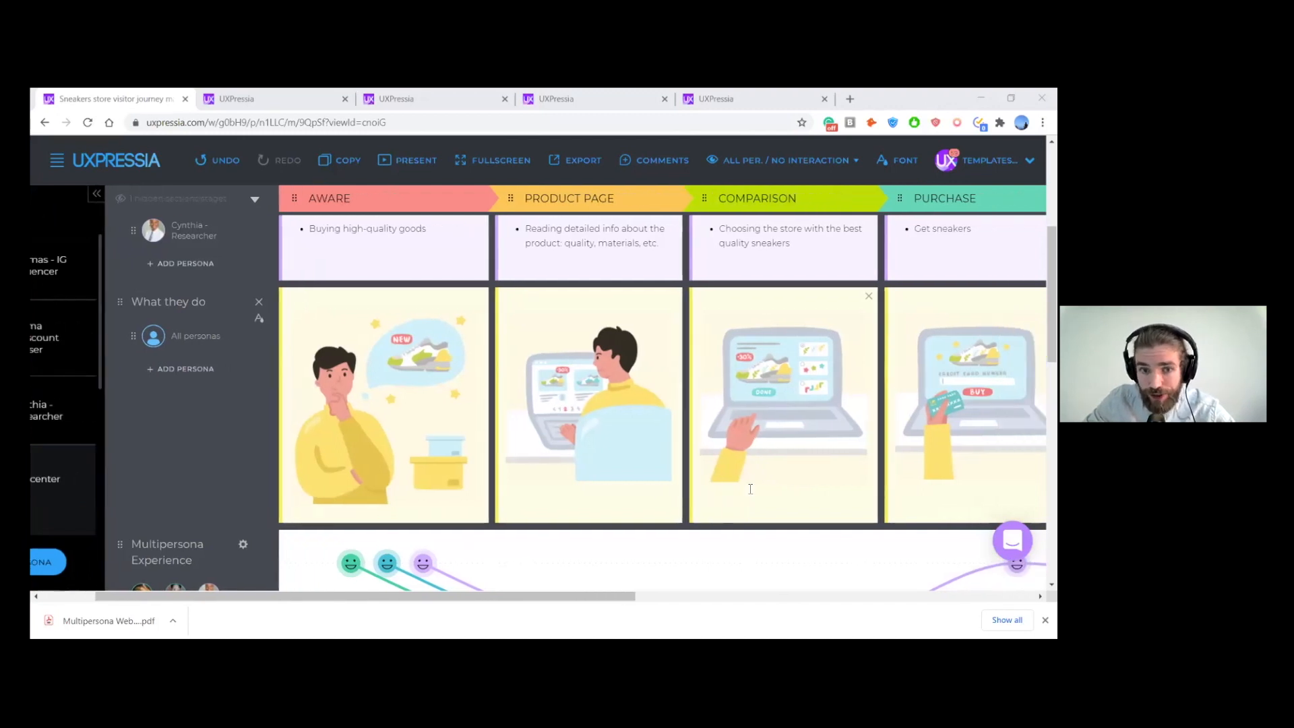
# - Browse the illustrations in the image library from the Researcher persona's Product Page goal, closing it without inserting an image
pyautogui.scroll(1, 752, 490)
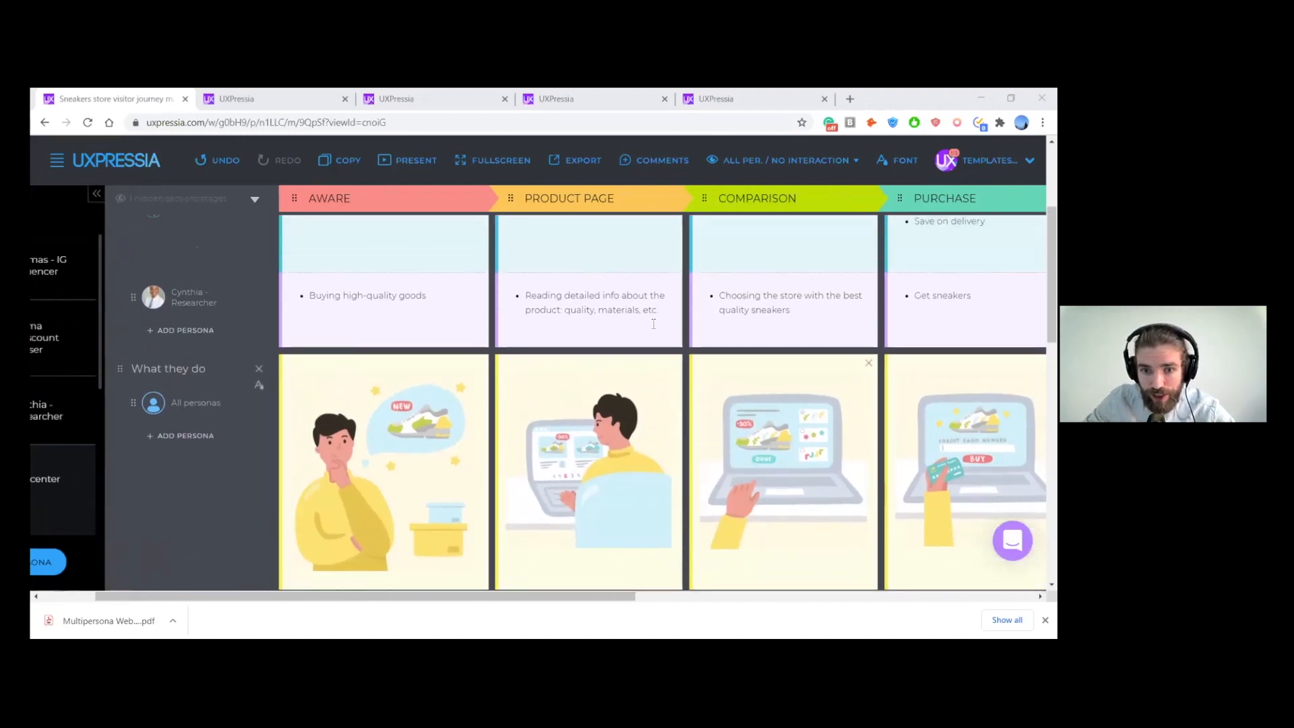
pyautogui.moveTo(660, 313); pyautogui.dragTo(525, 298)
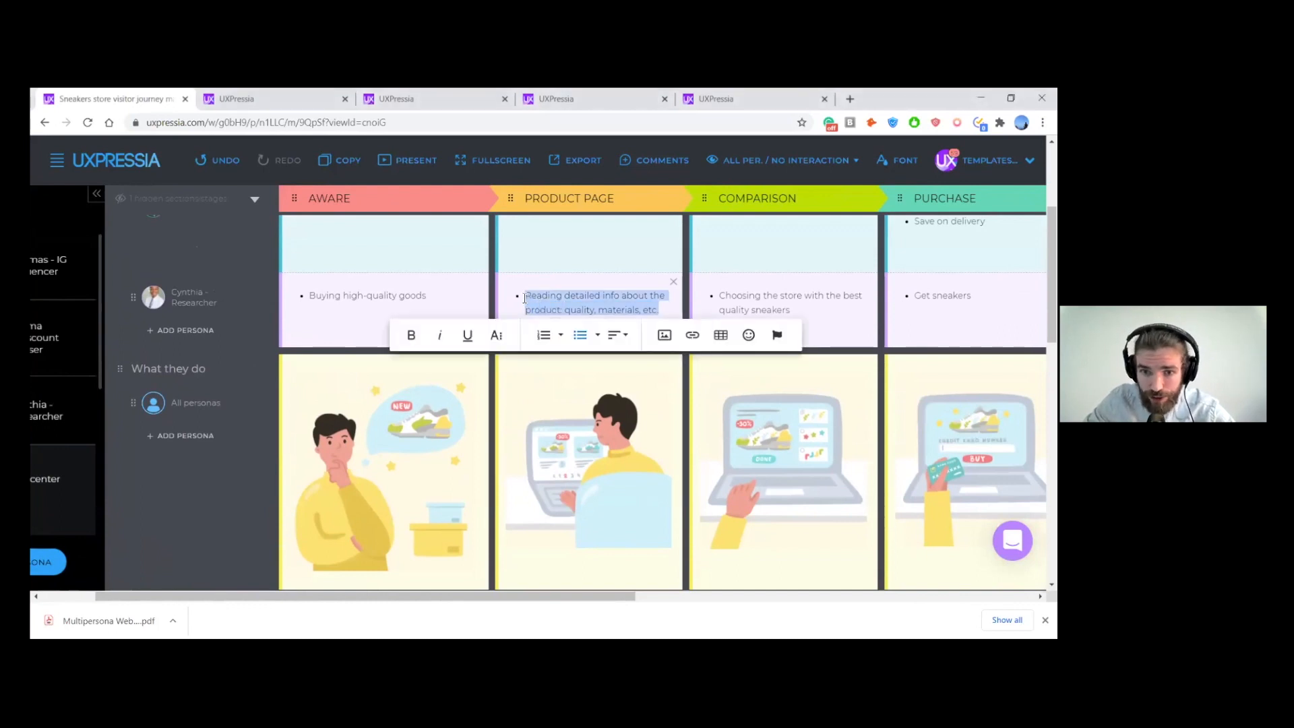
pyautogui.click(665, 336)
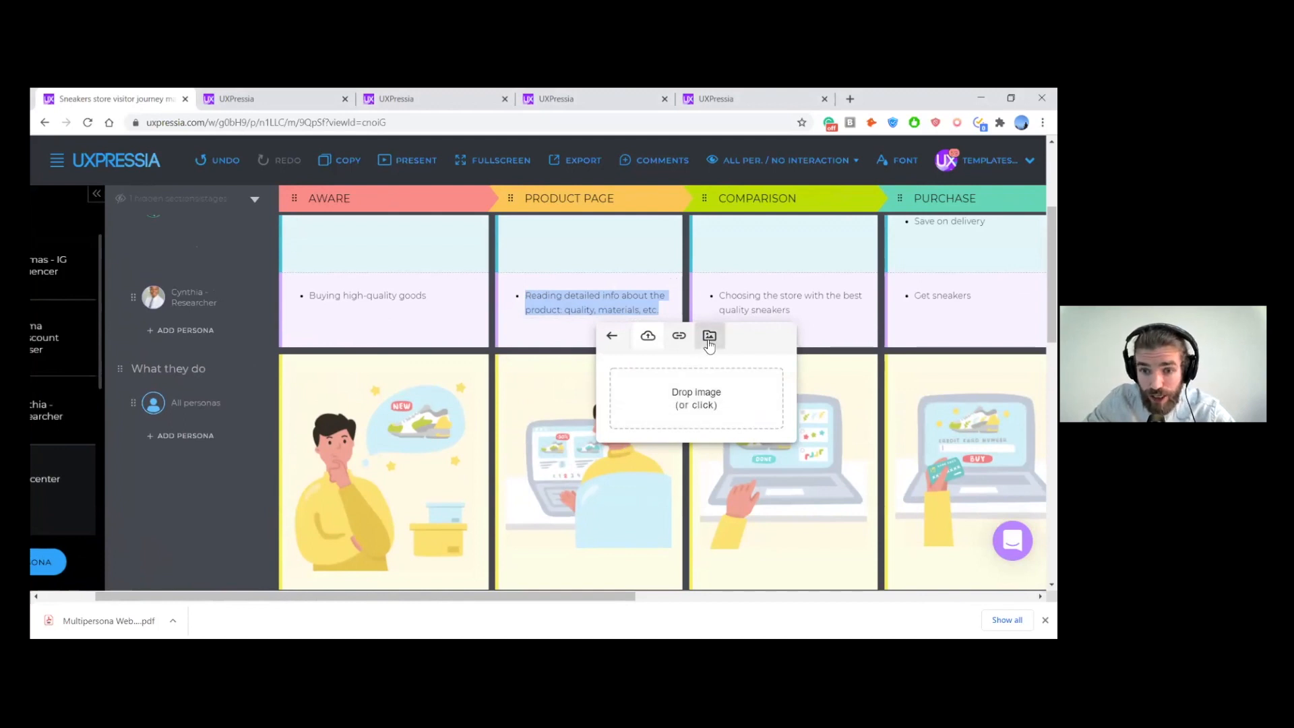
pyautogui.click(709, 337)
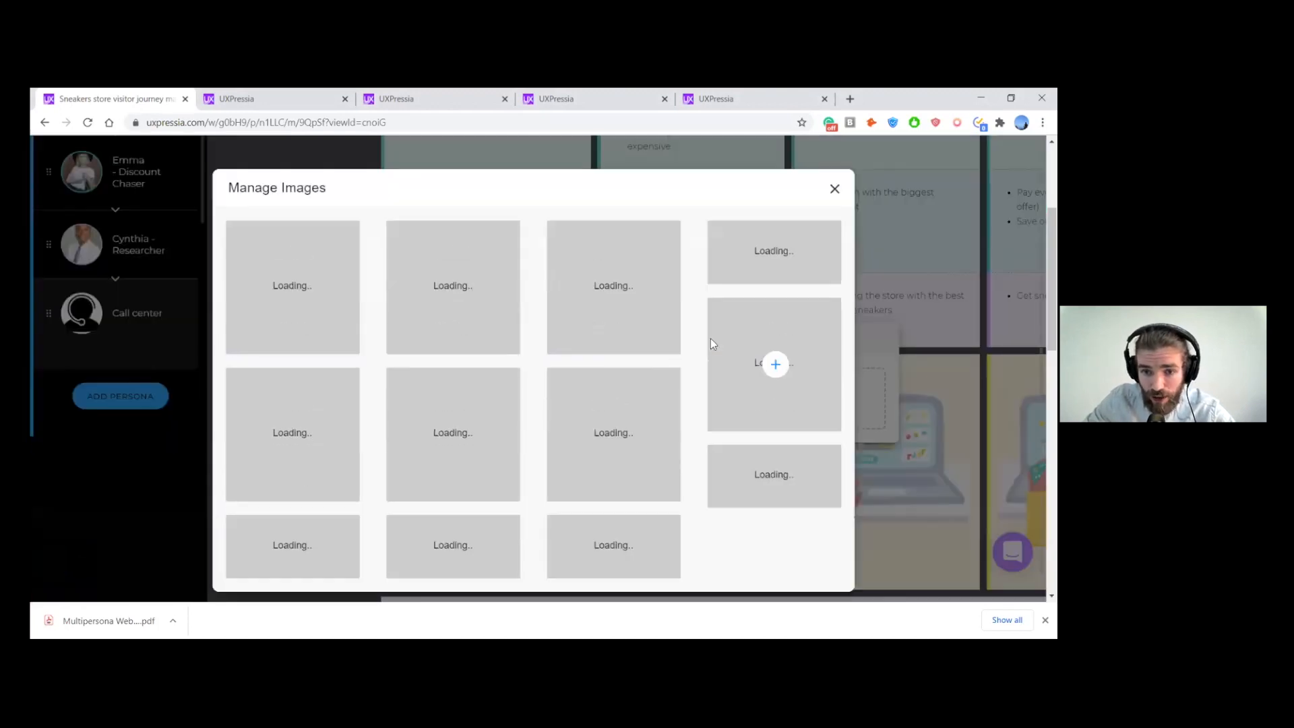
pyautogui.scroll(-10, 762, 327)
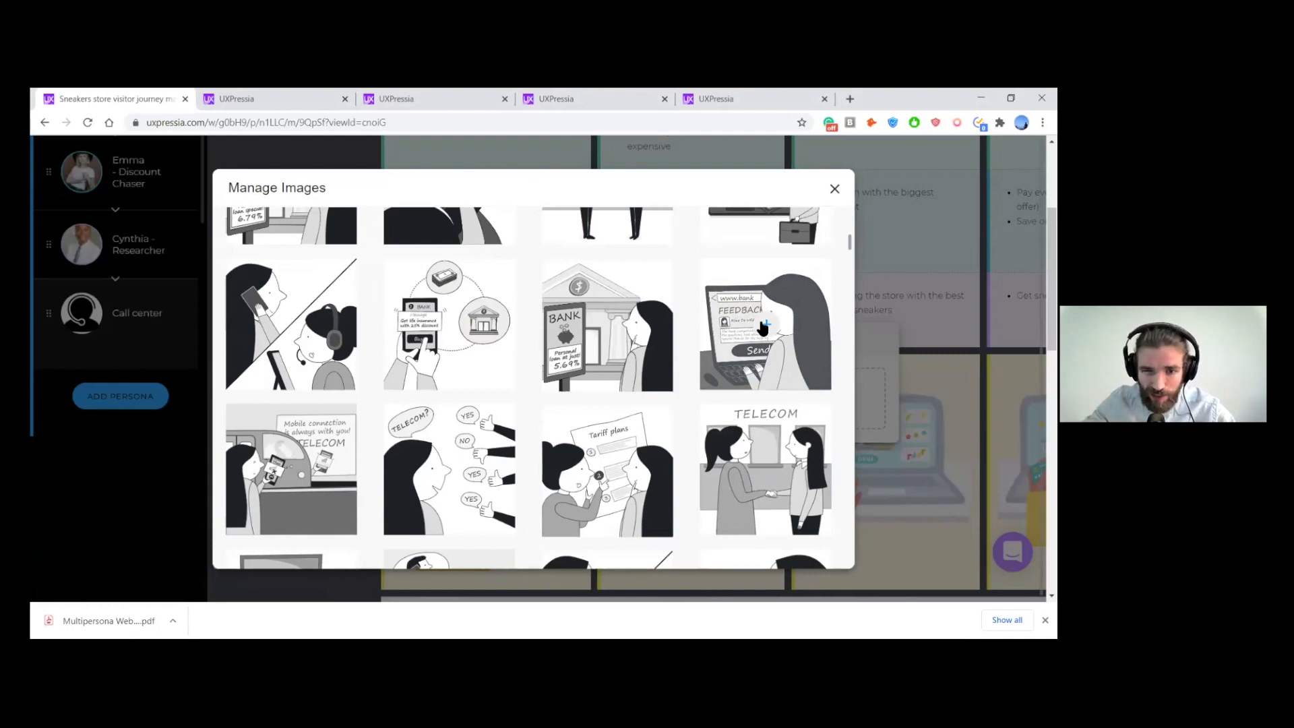
pyautogui.click(835, 193)
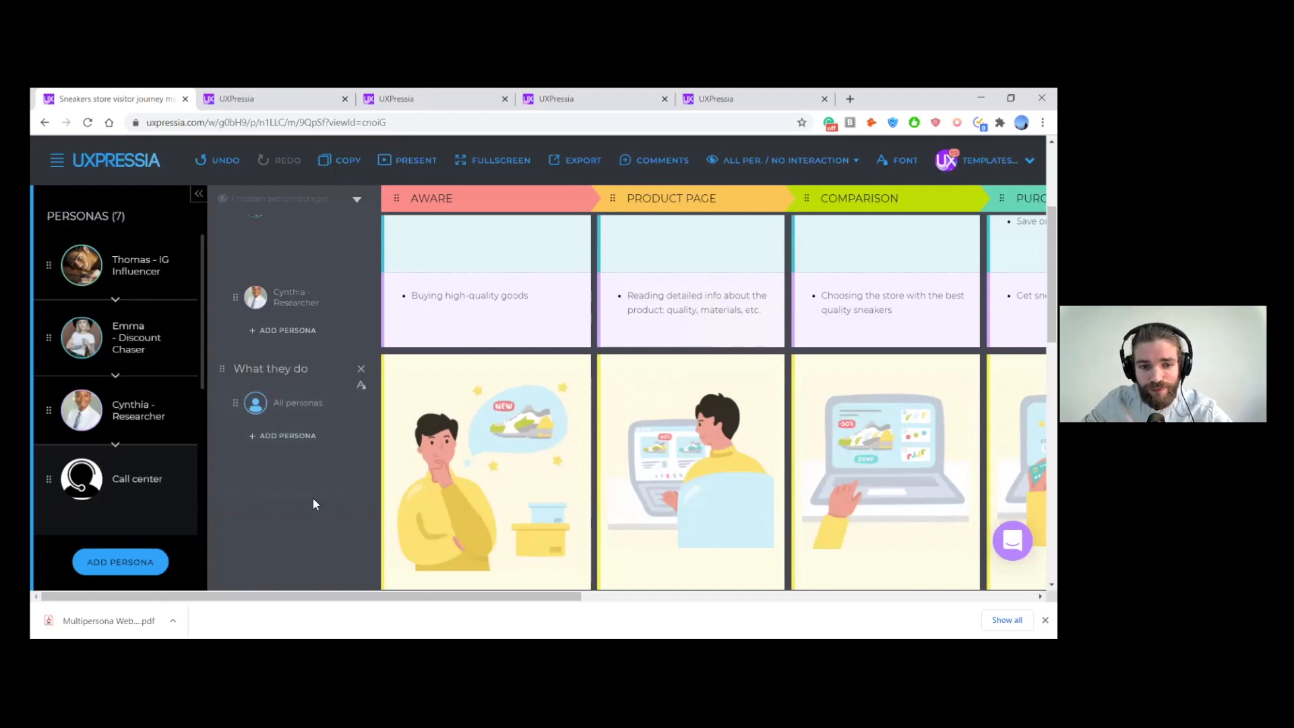
pyautogui.scroll(-1, 313, 495)
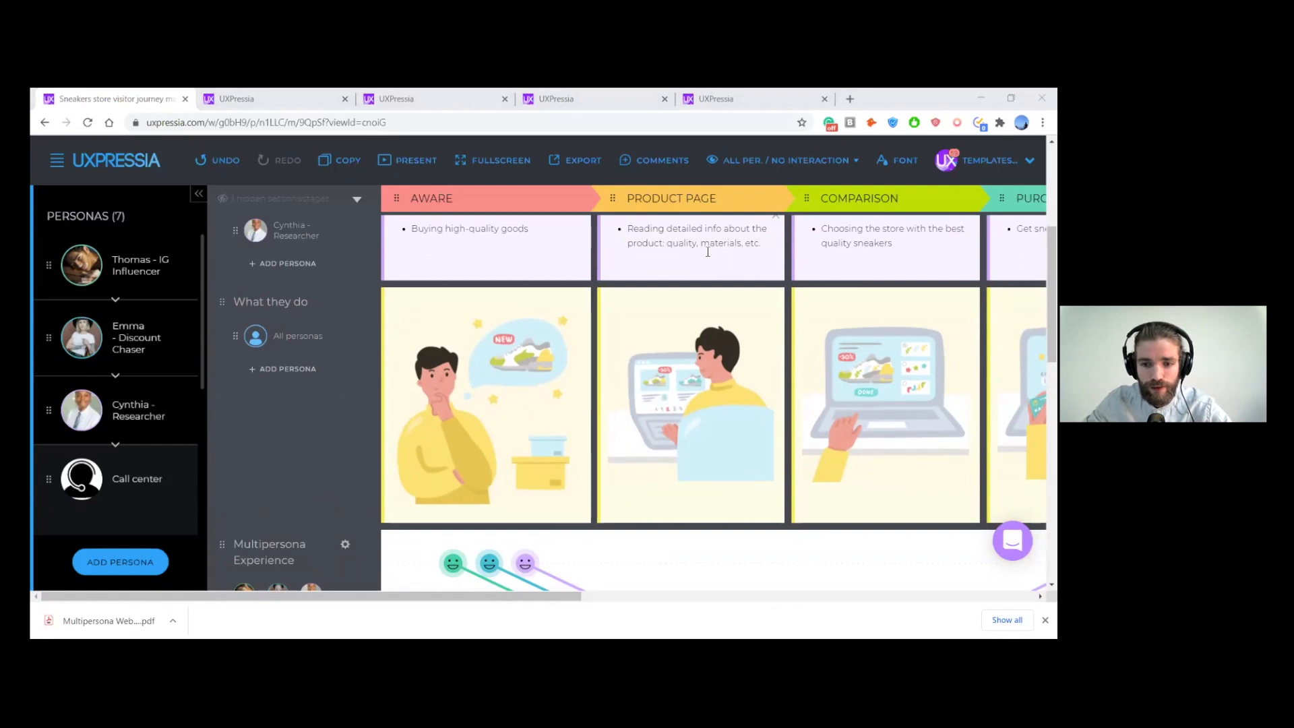
pyautogui.scroll(1, 708, 252)
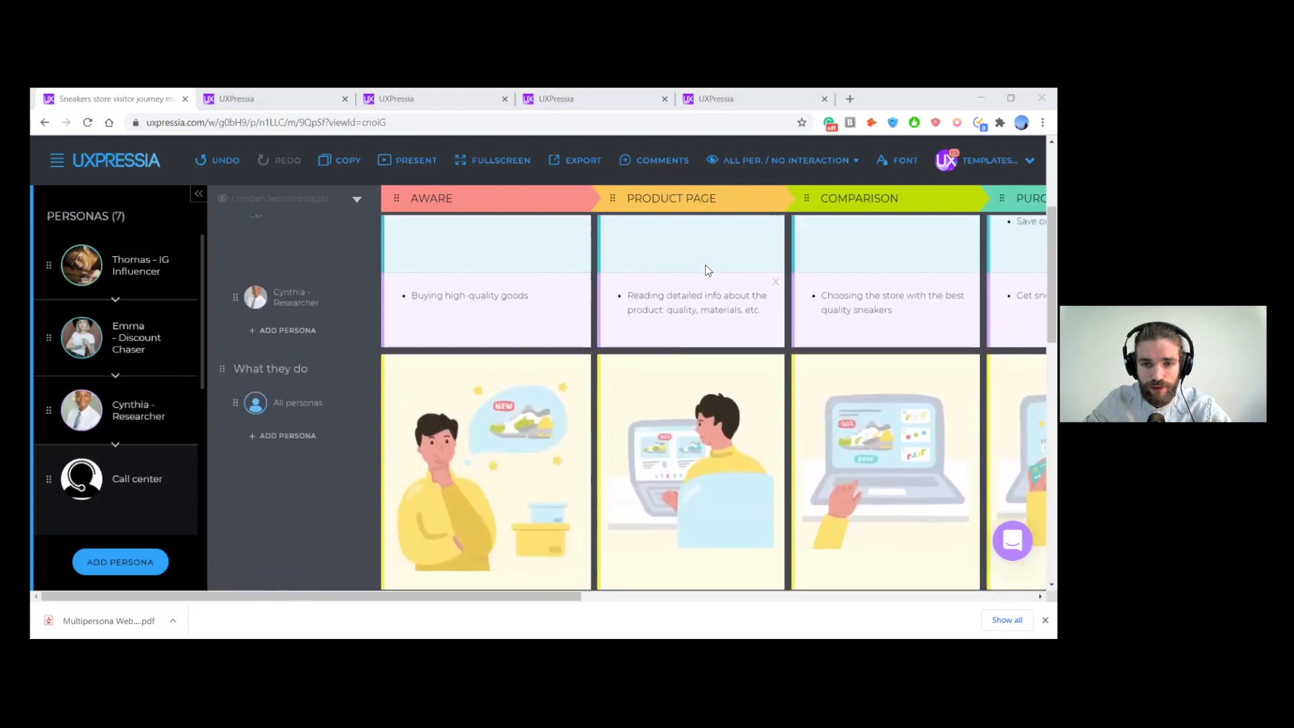
pyautogui.scroll(-1, 705, 272)
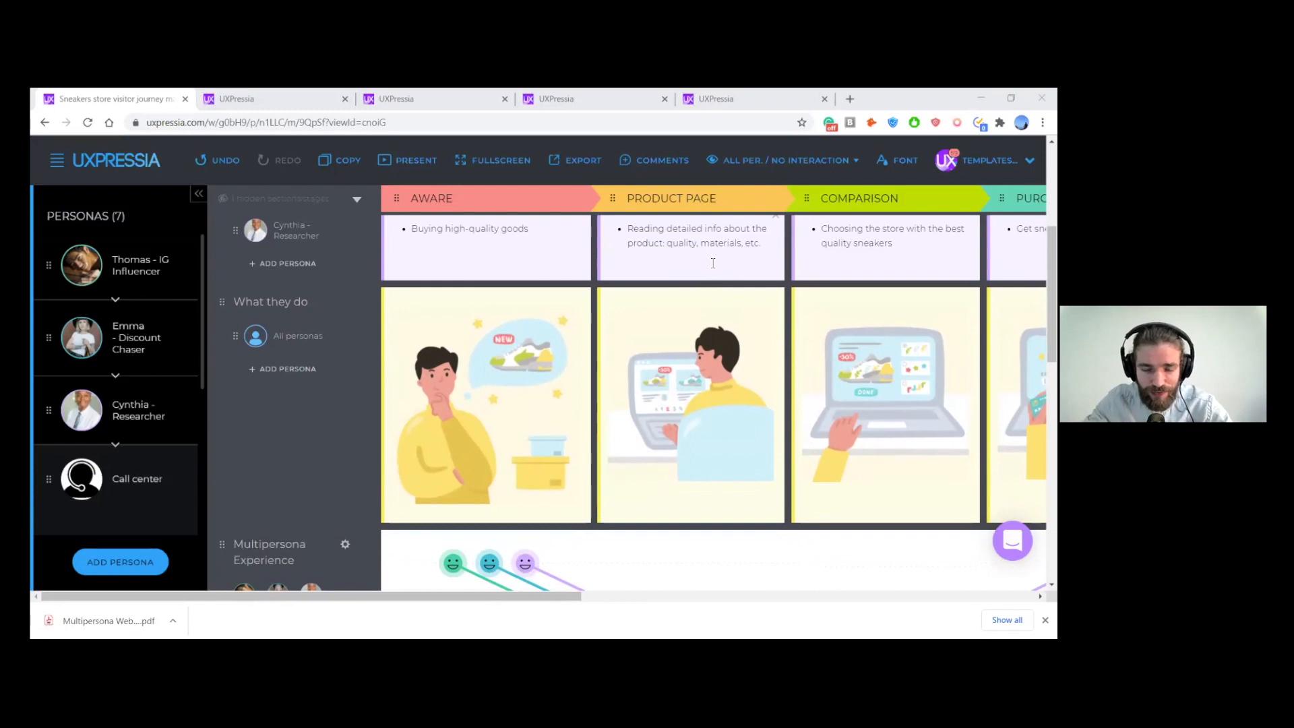
pyautogui.scroll(3, 638, 310)
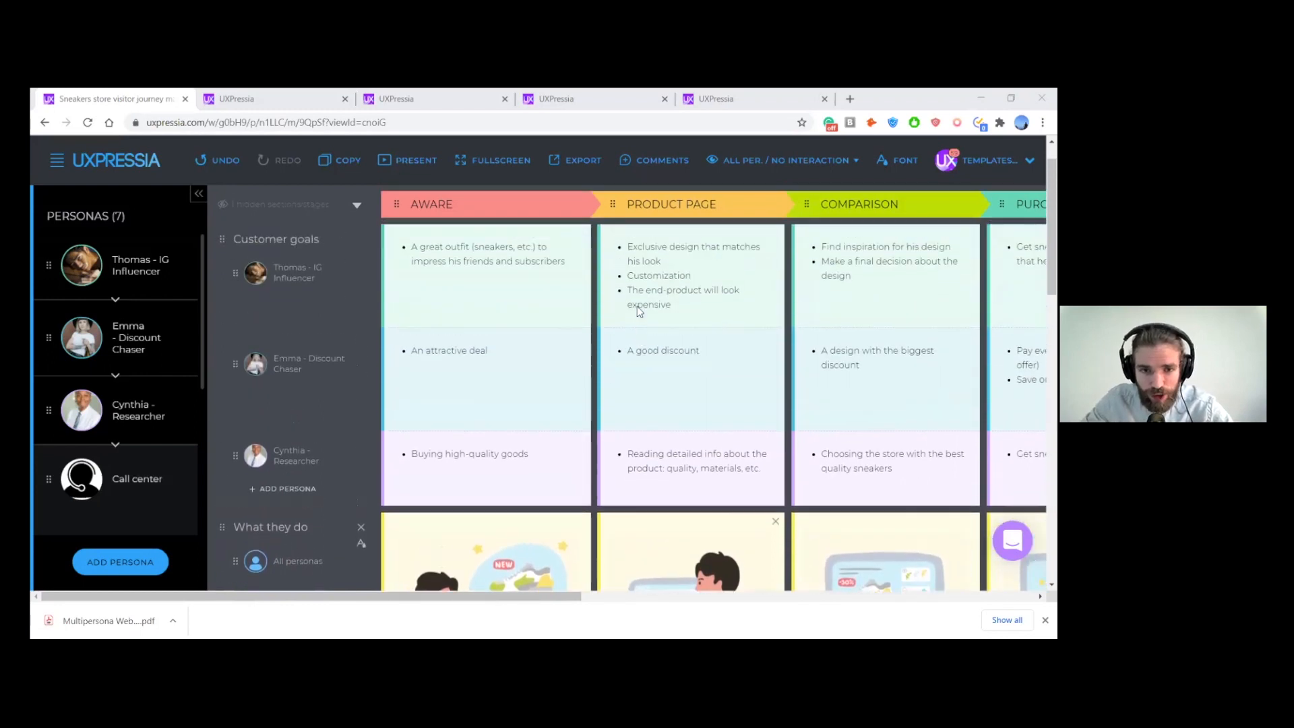
pyautogui.scroll(1, 637, 309)
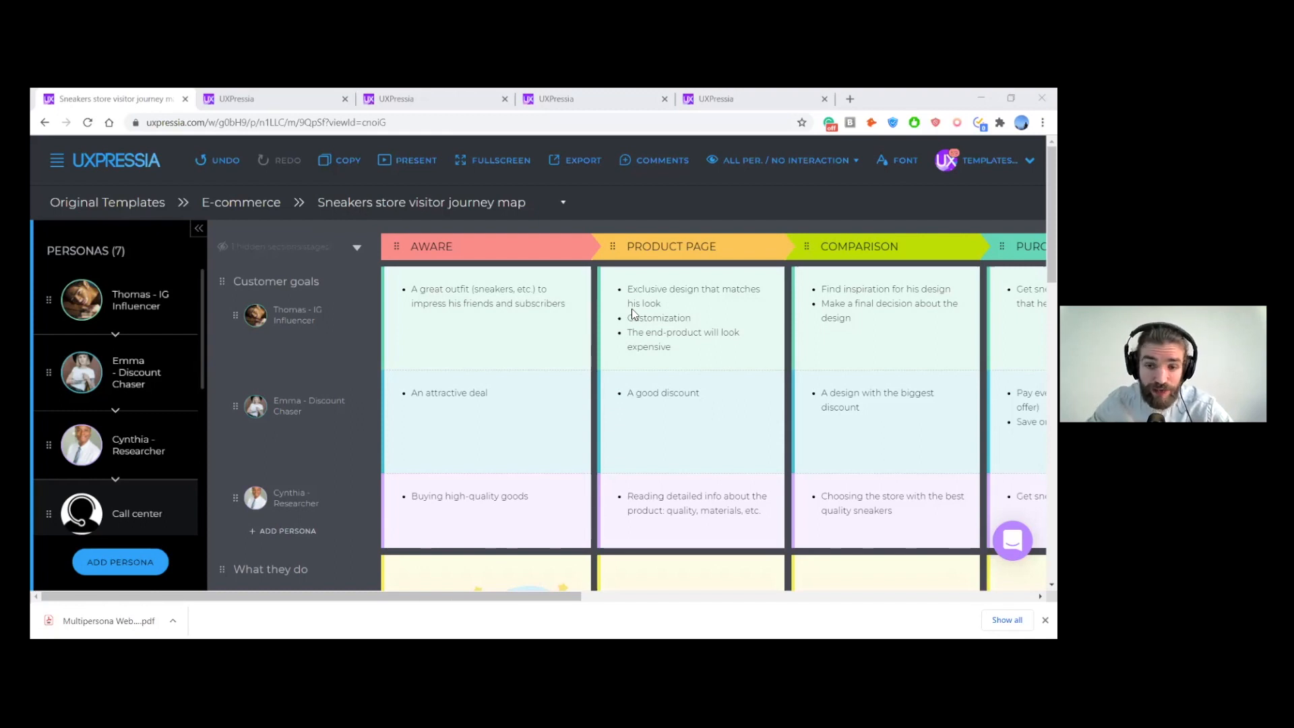
pyautogui.hscroll(2, 632, 314)
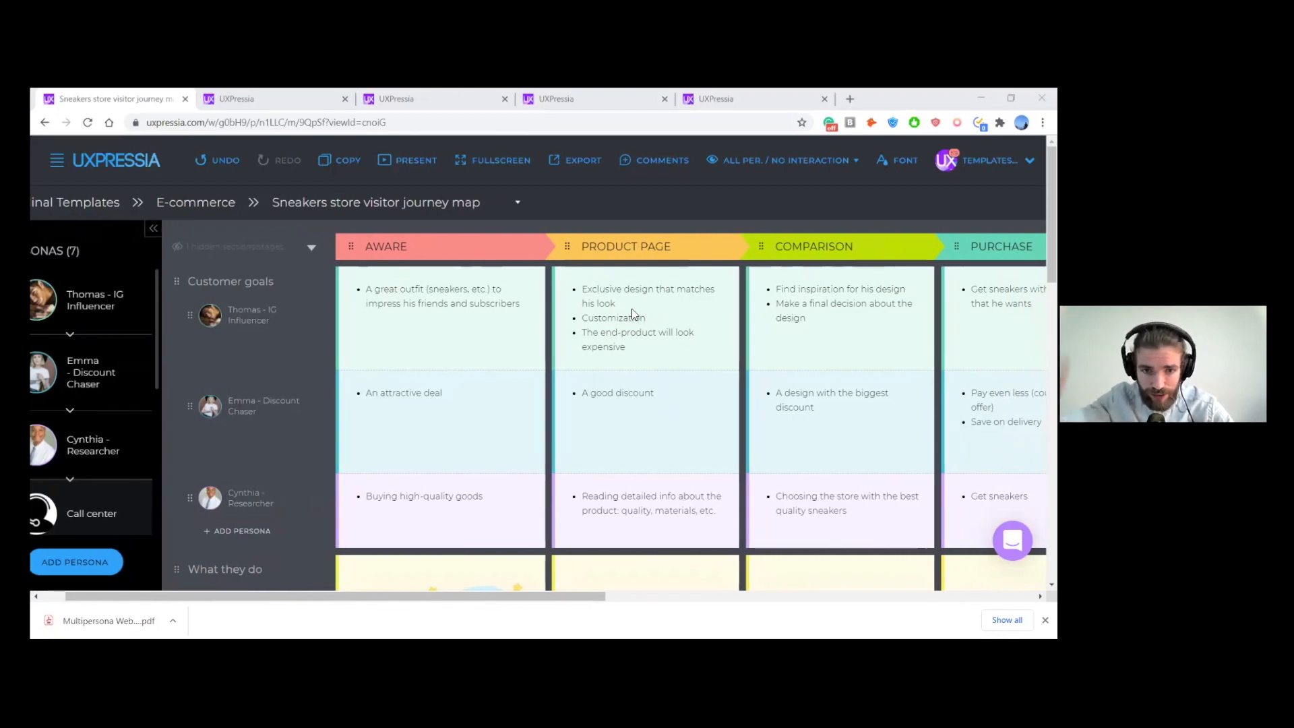
pyautogui.hscroll(2, 632, 310)
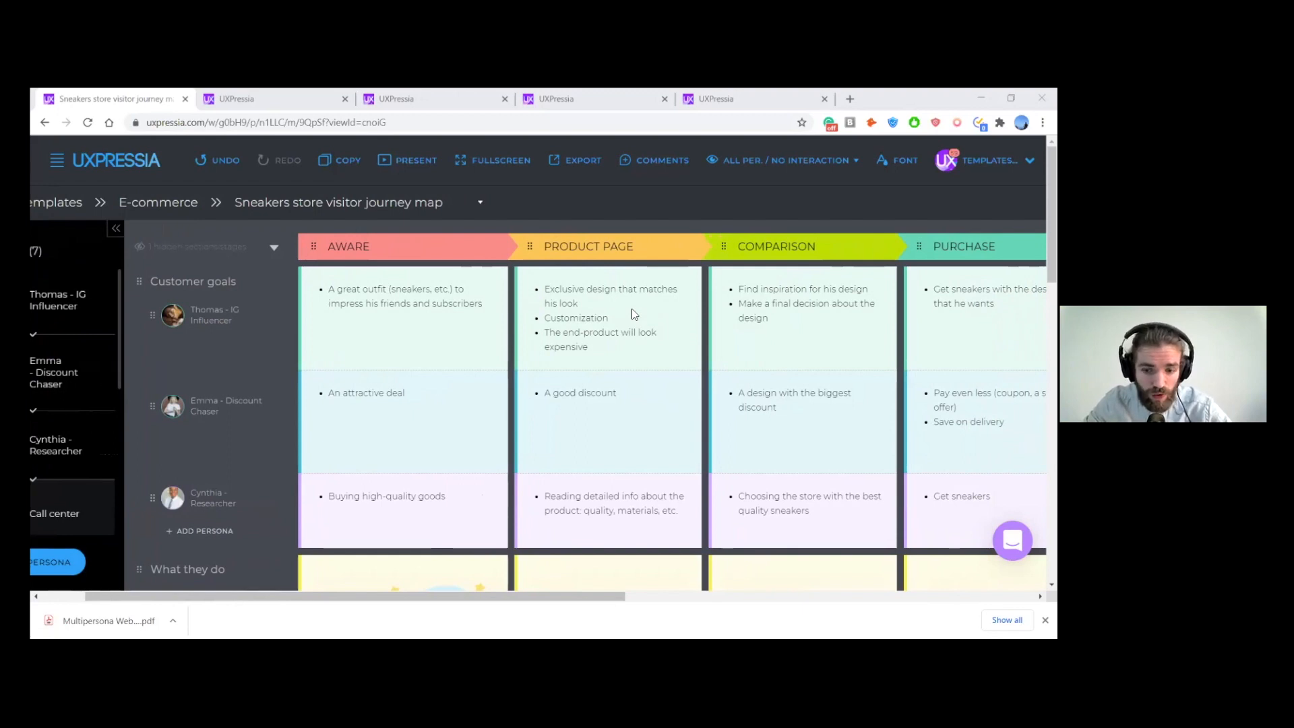
pyautogui.hscroll(-1, 539, 323)
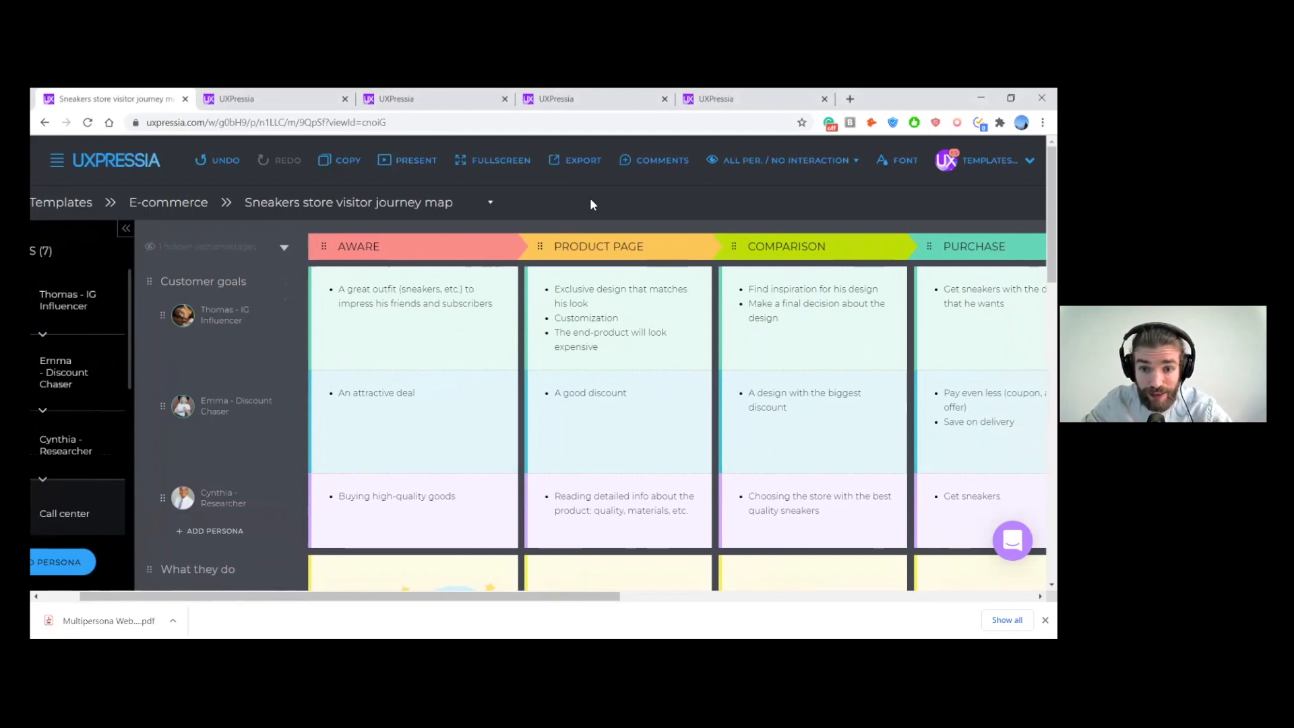
pyautogui.hscroll(5, 589, 197)
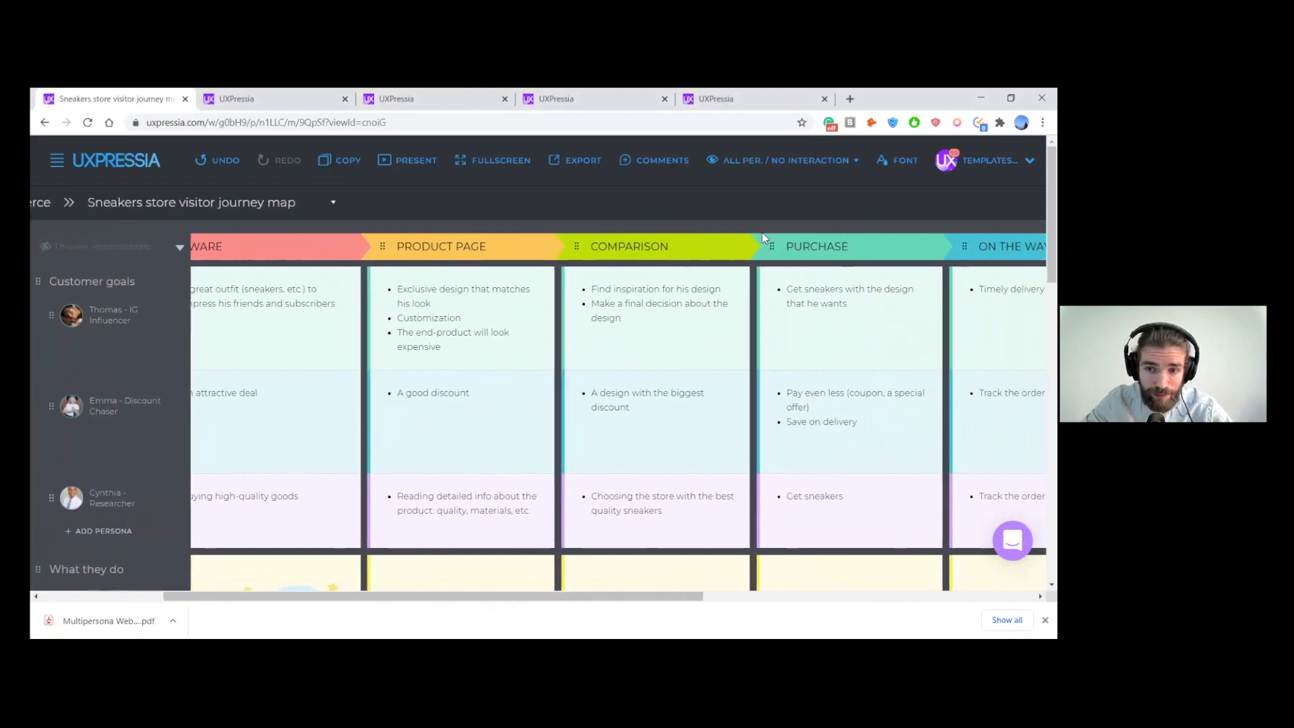
pyautogui.hscroll(3, 845, 200)
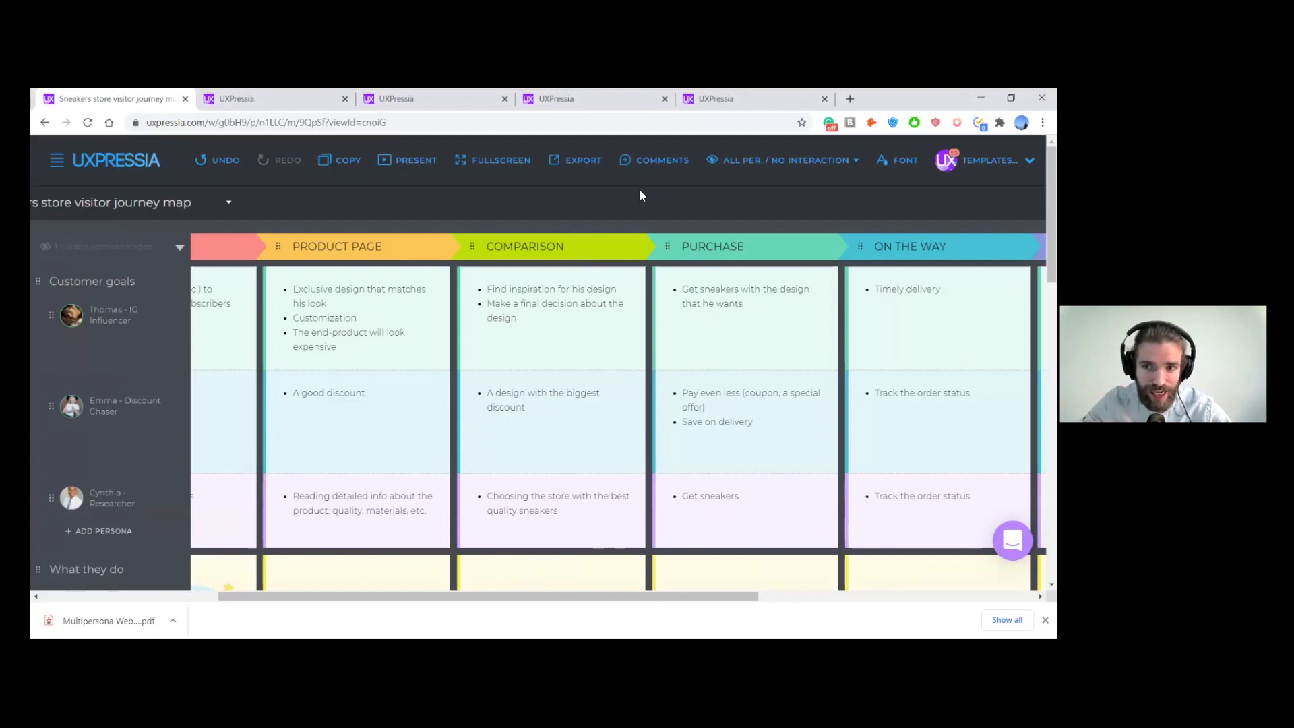
pyautogui.hscroll(1, 641, 195)
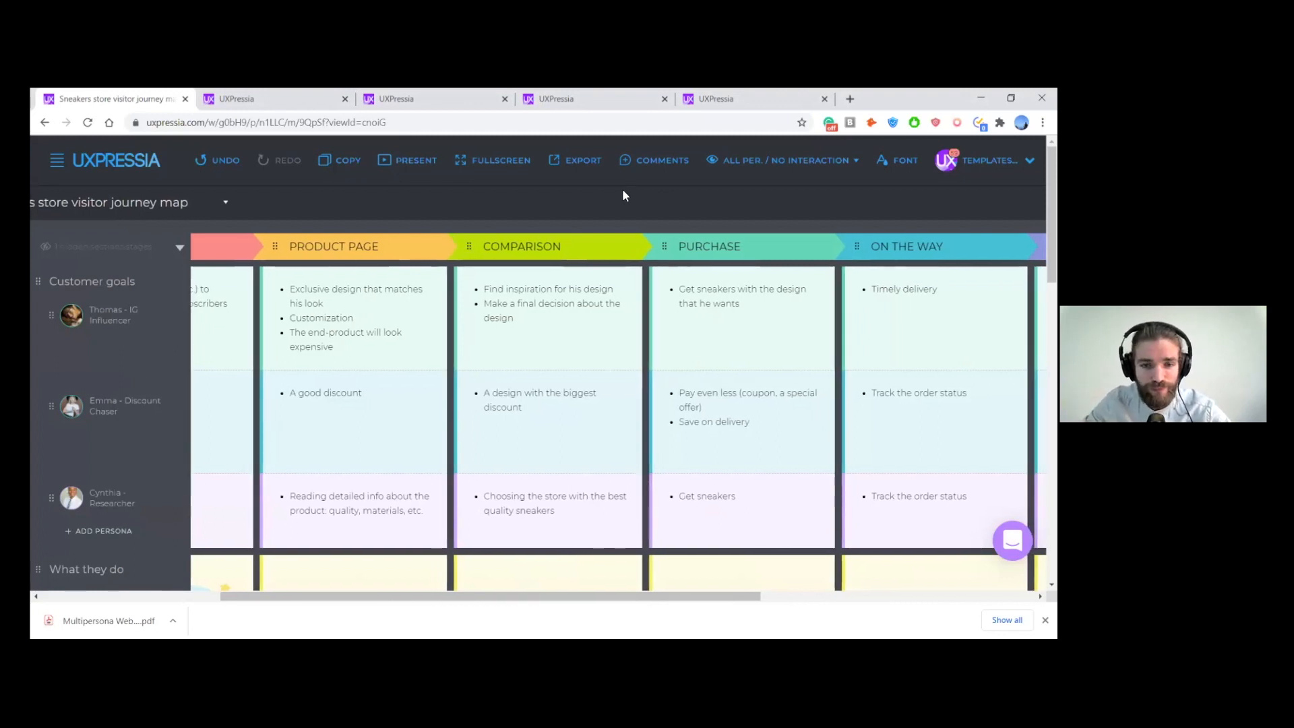
pyautogui.hscroll(-5, 623, 195)
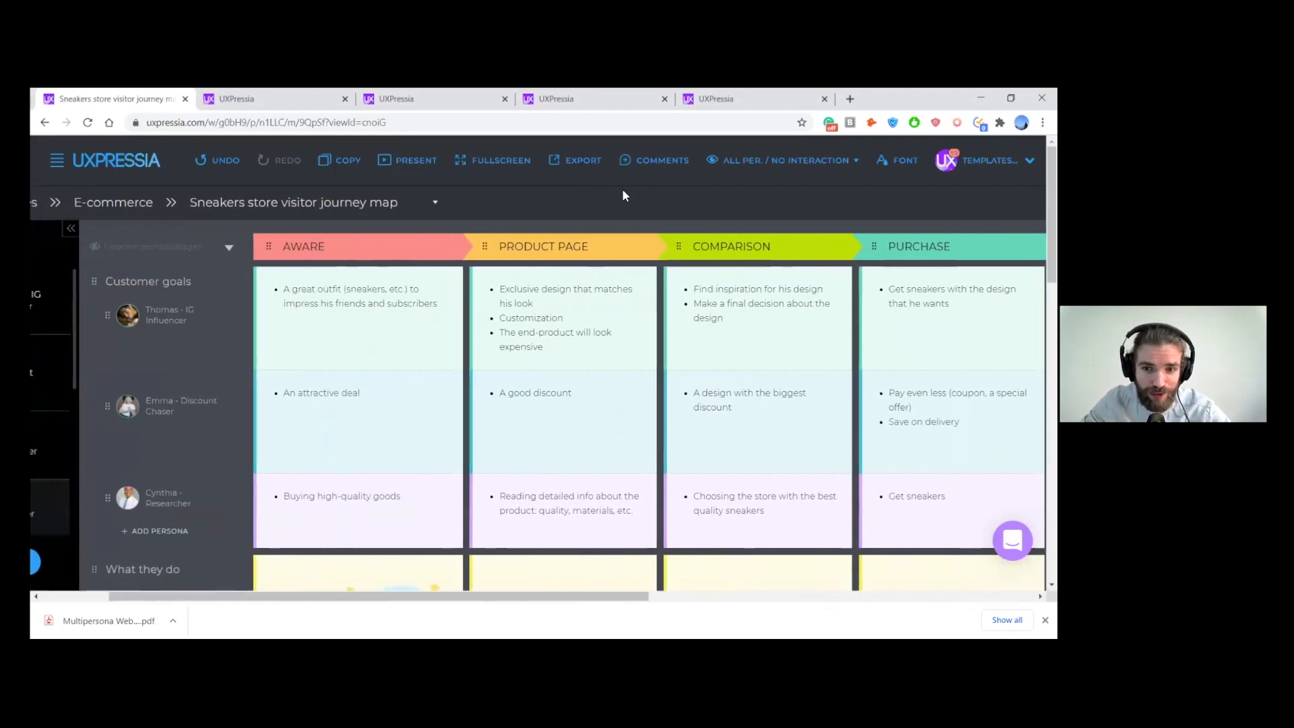
pyautogui.hscroll(-1, 623, 194)
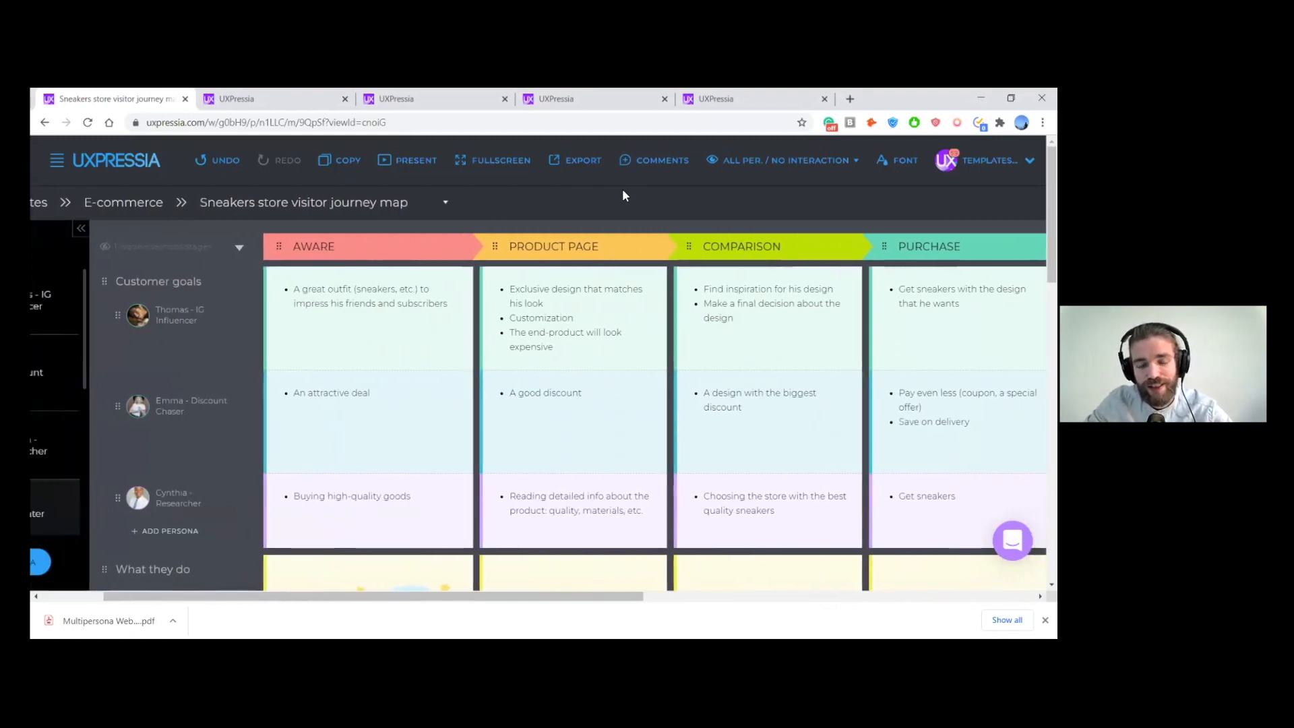
pyautogui.hscroll(-4, 622, 195)
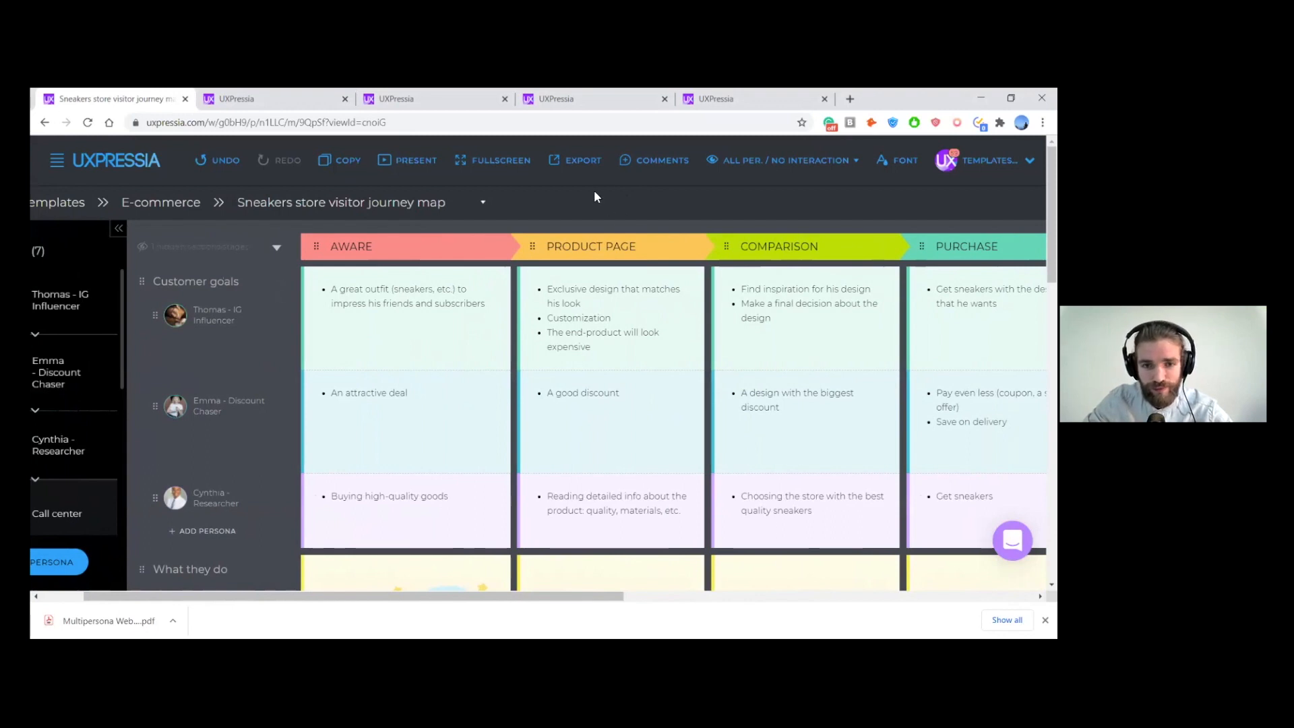
pyautogui.hscroll(-5, 605, 193)
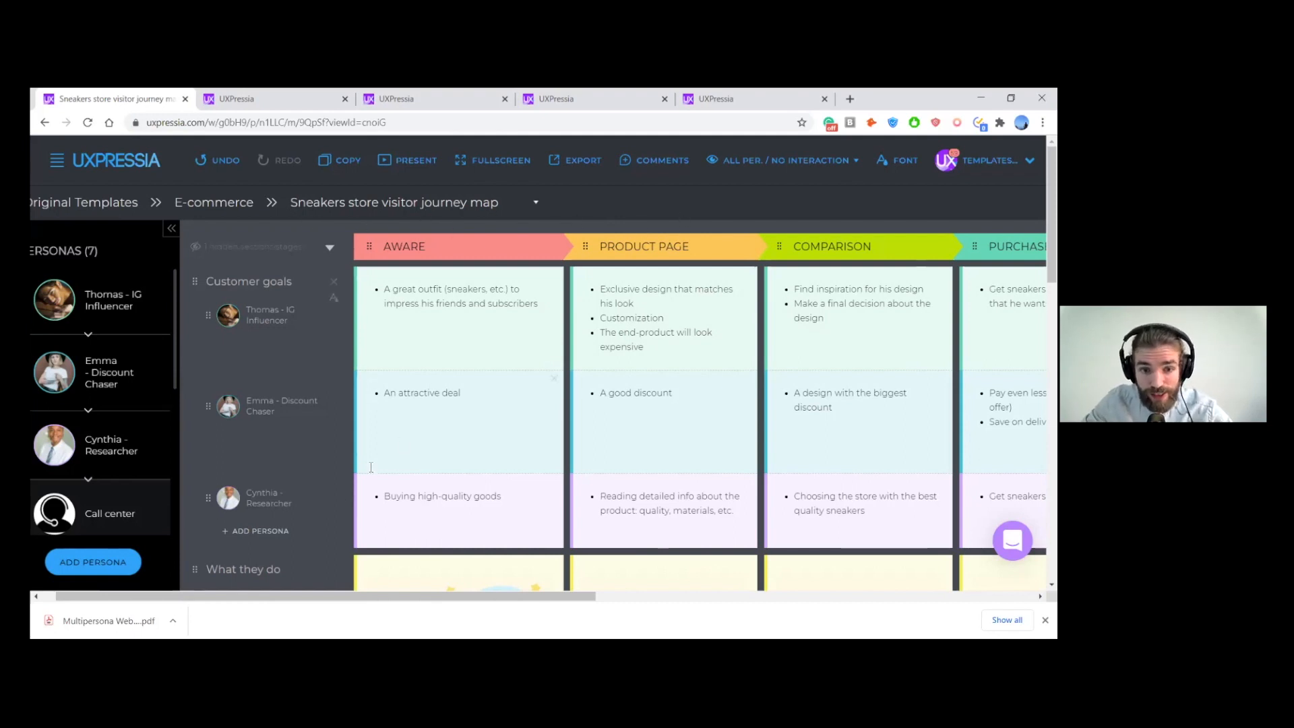
# - Look through the map sections from Customer goals down to Touchpoints and Pain Points
pyautogui.scroll(-2, 323, 439)
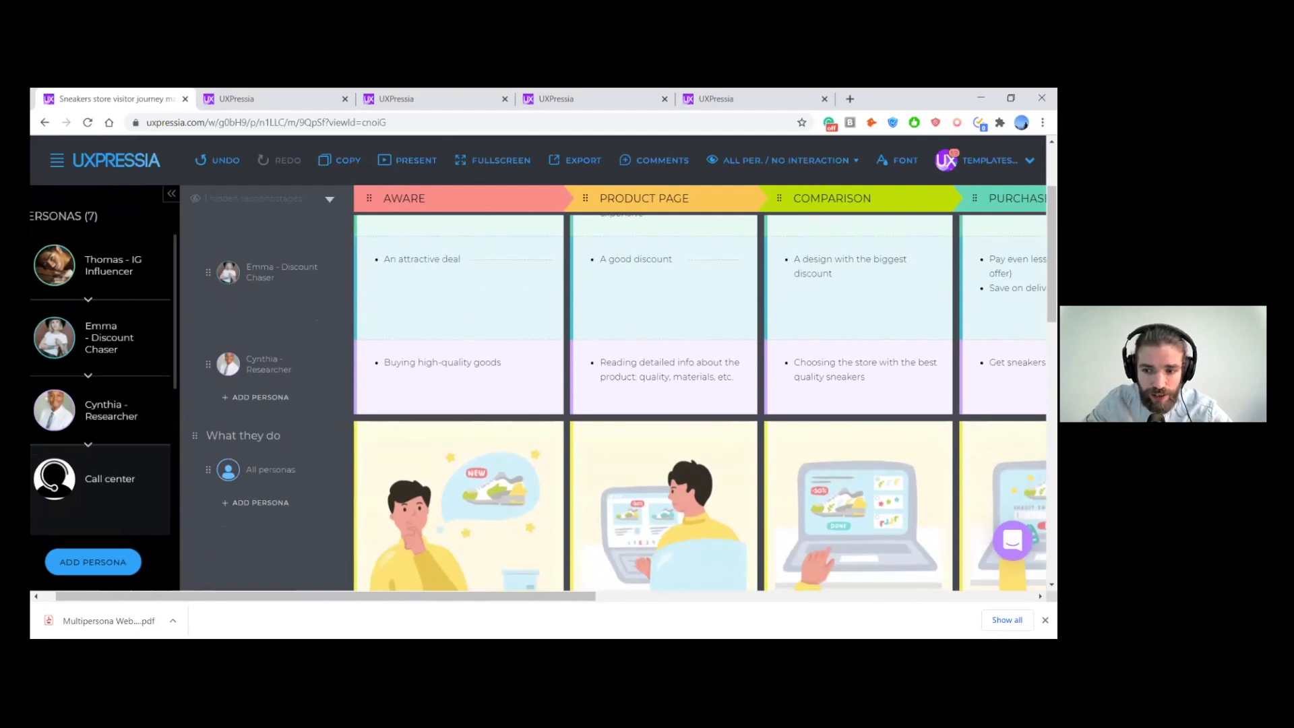
pyautogui.scroll(-1, 303, 524)
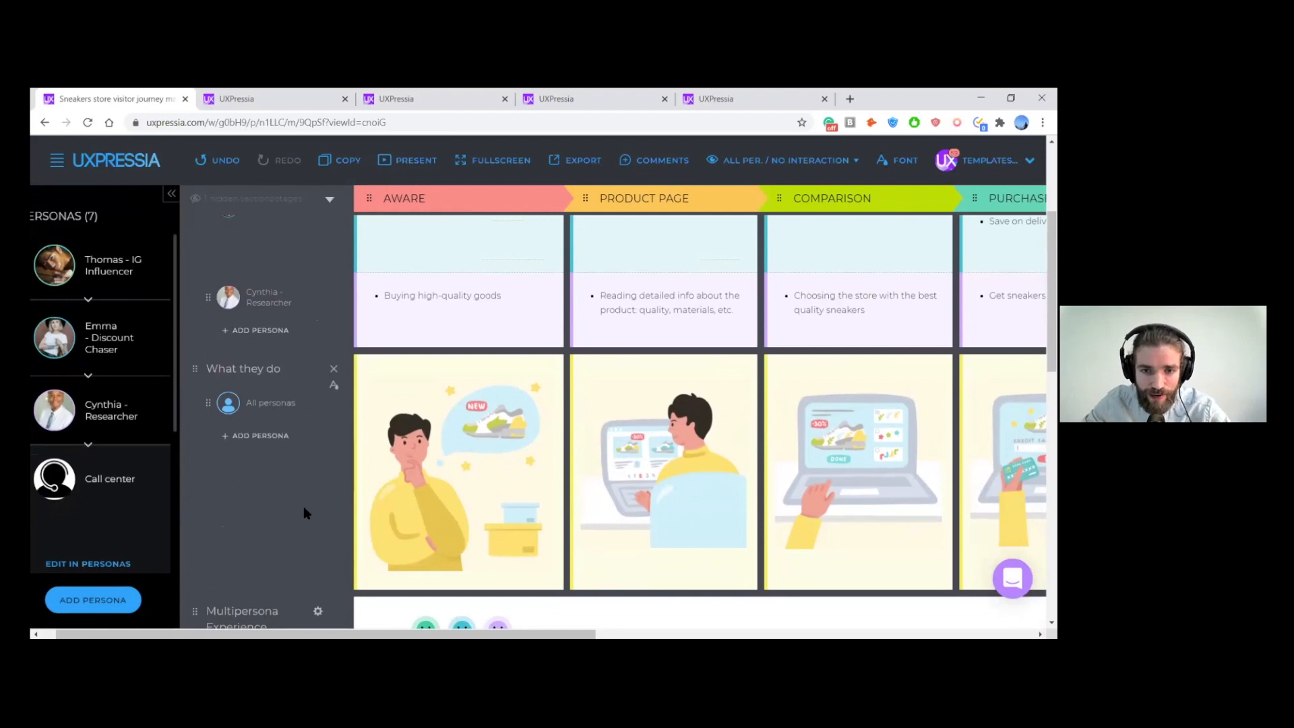
pyautogui.scroll(-1, 304, 507)
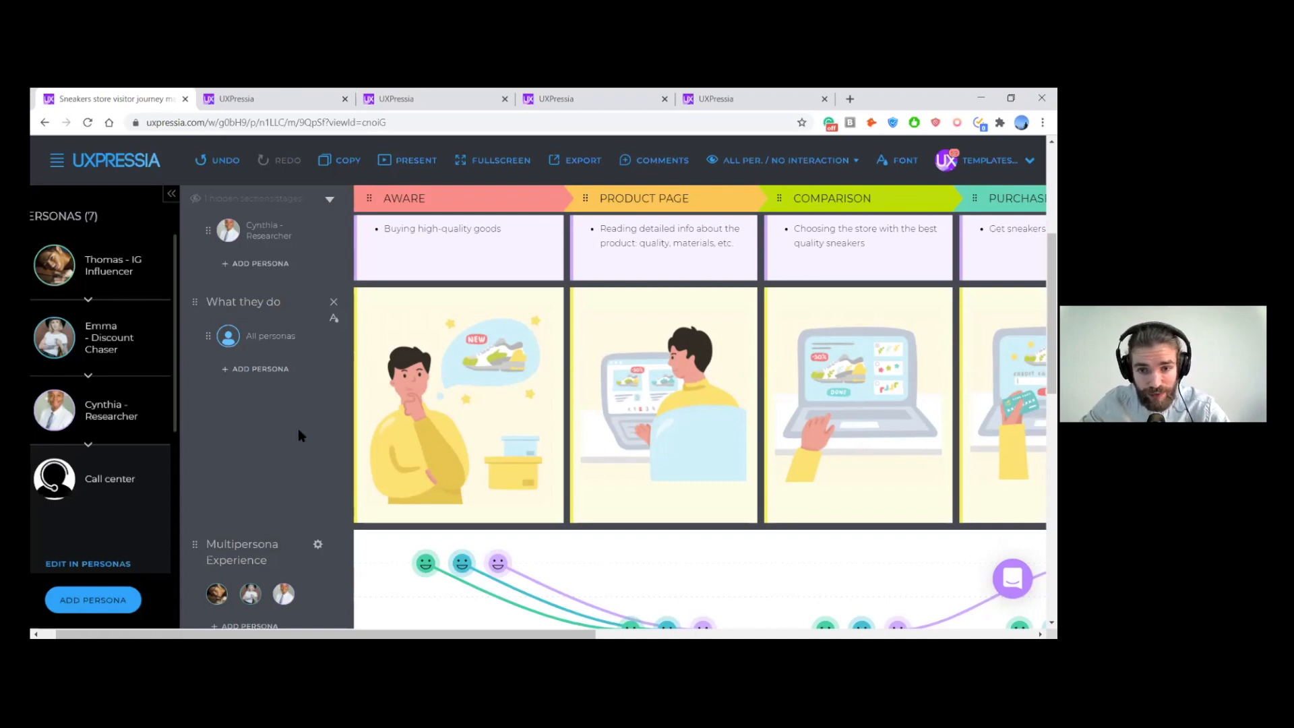
pyautogui.scroll(-8, 296, 427)
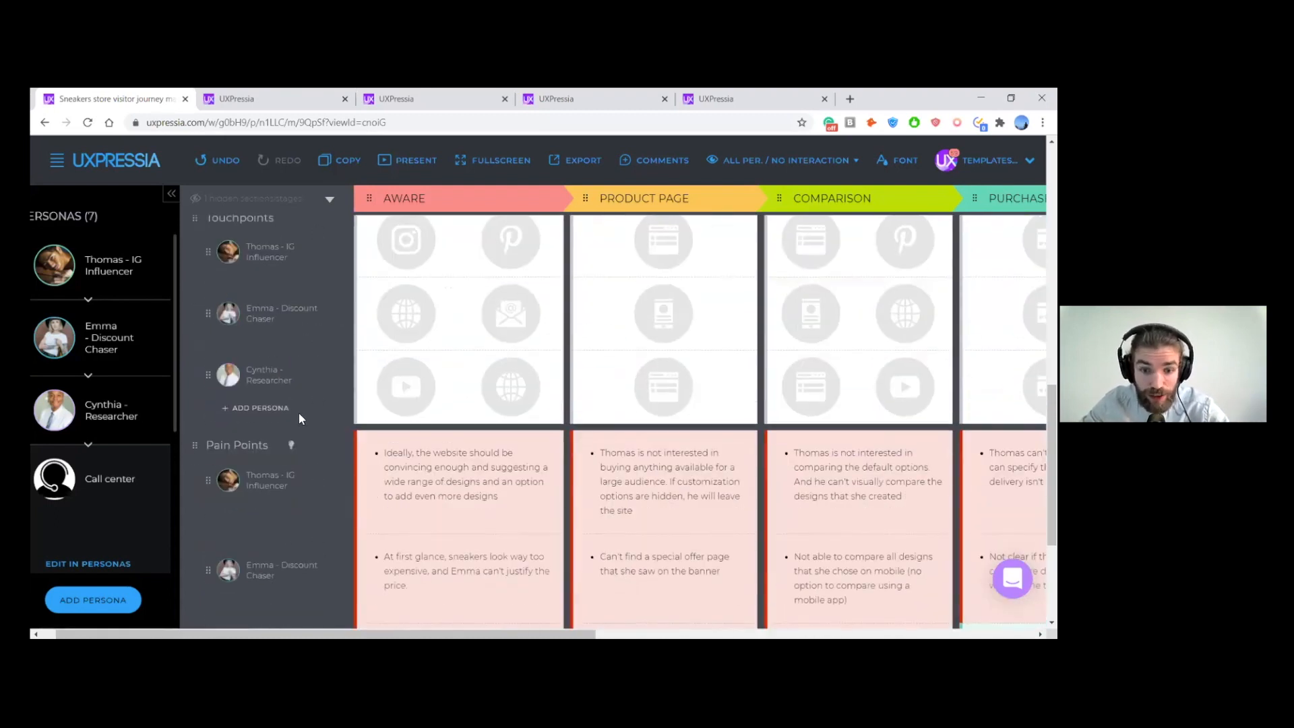
# - Browse the graph and chart section types from Experience to Funnel, closing the section chooser without adding one
pyautogui.scroll(-3, 298, 414)
pyautogui.click(287, 547)
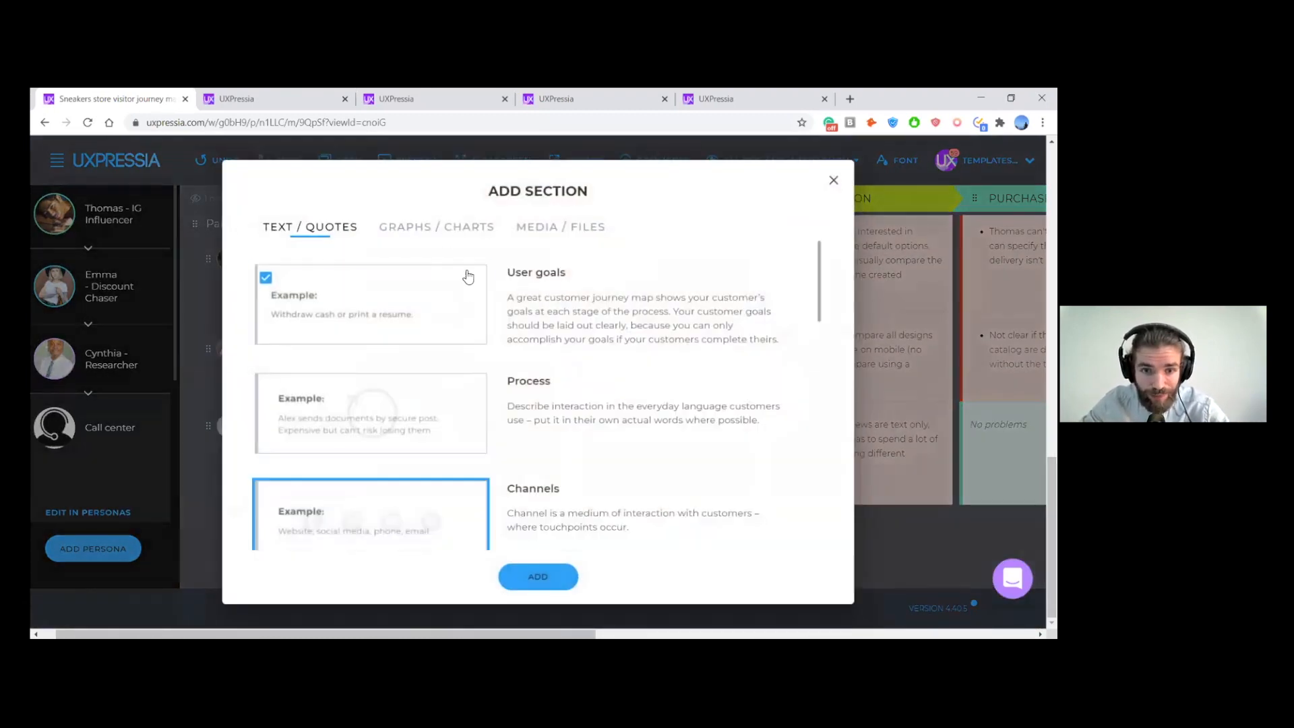
pyautogui.click(447, 228)
pyautogui.scroll(-2, 724, 350)
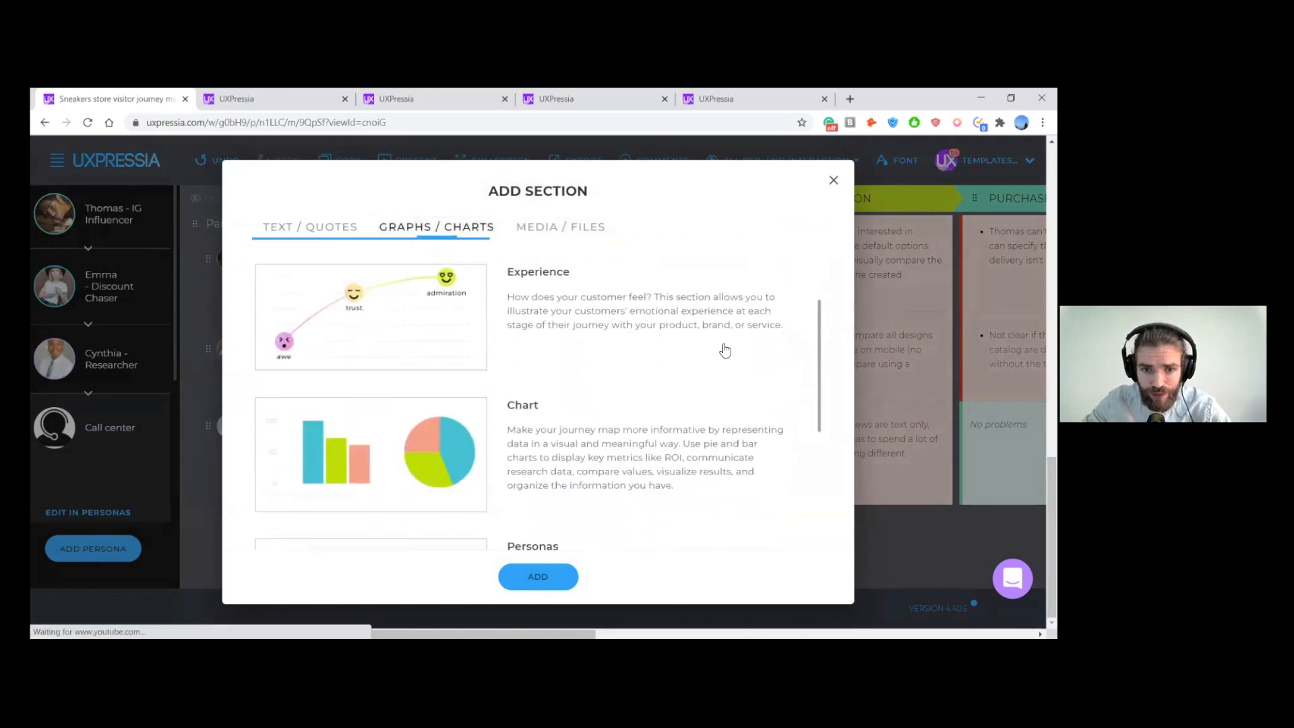
pyautogui.scroll(-3, 725, 350)
pyautogui.click(726, 348)
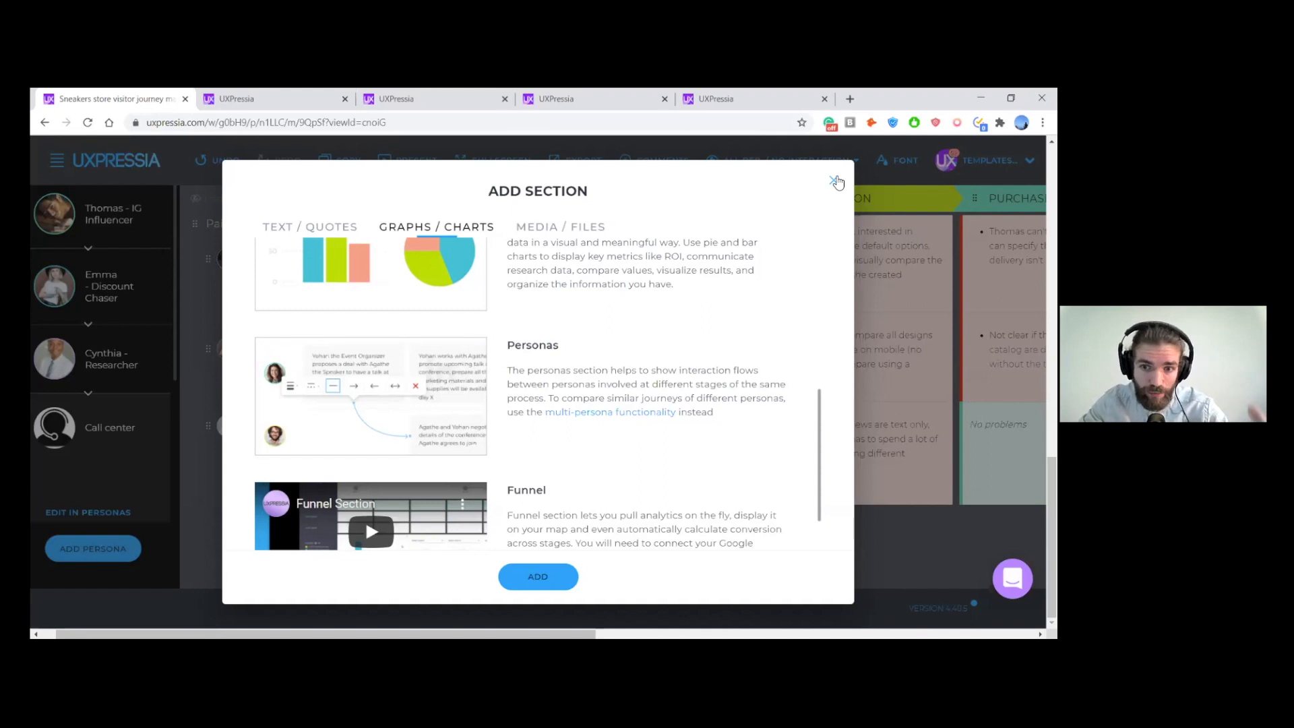
pyautogui.click(835, 181)
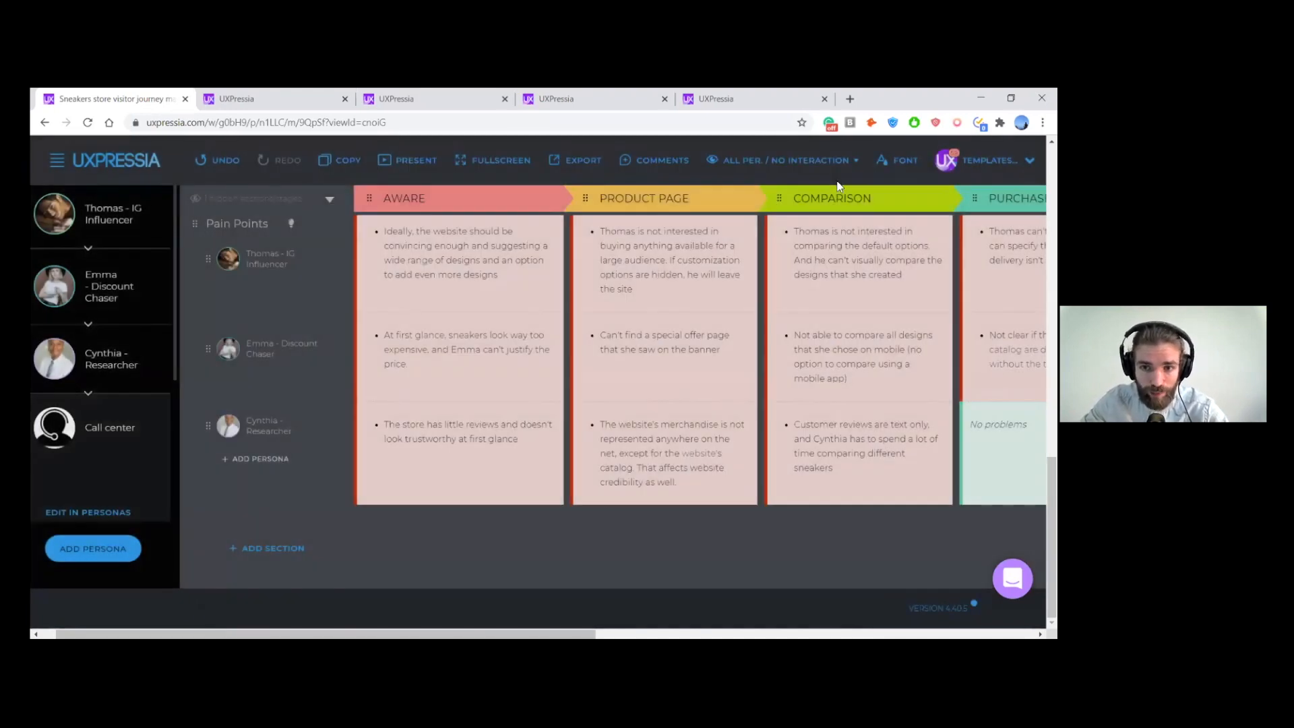
# - Check the section and stage visibility settings of the Personas Interaction view, closing them without changes
pyautogui.scroll(10, 333, 378)
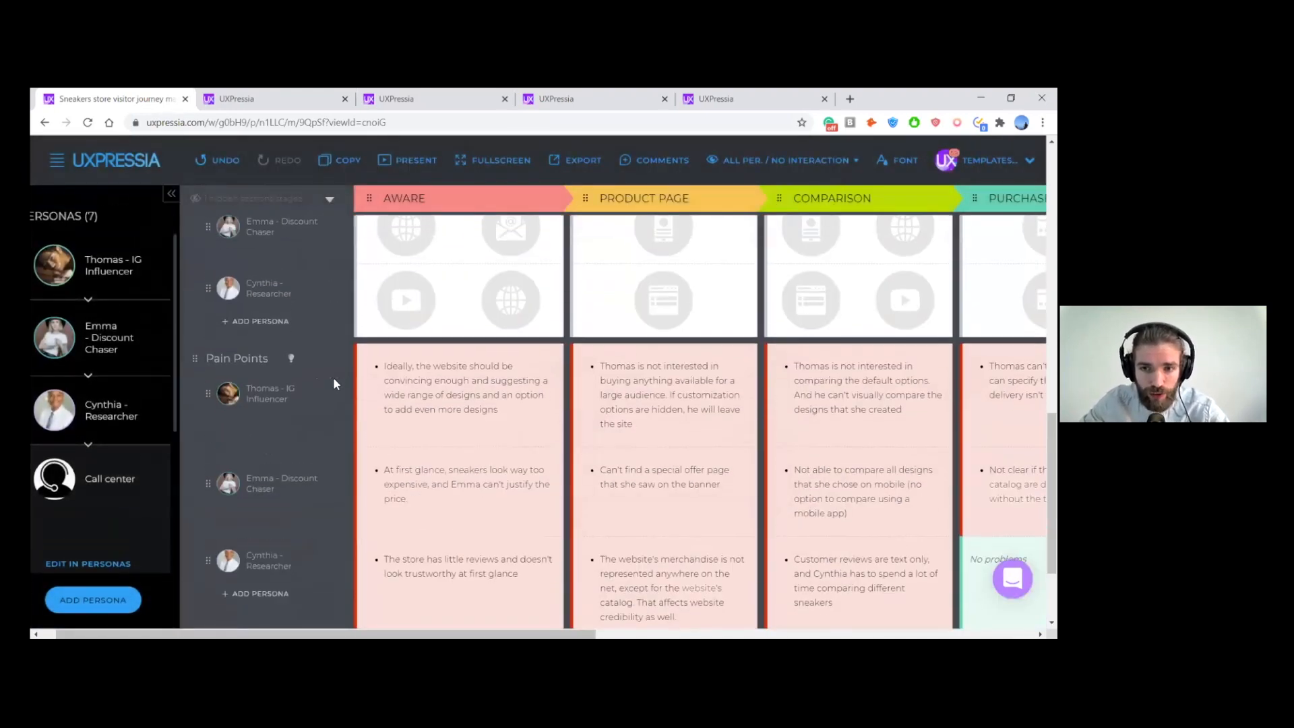
pyautogui.scroll(5, 334, 386)
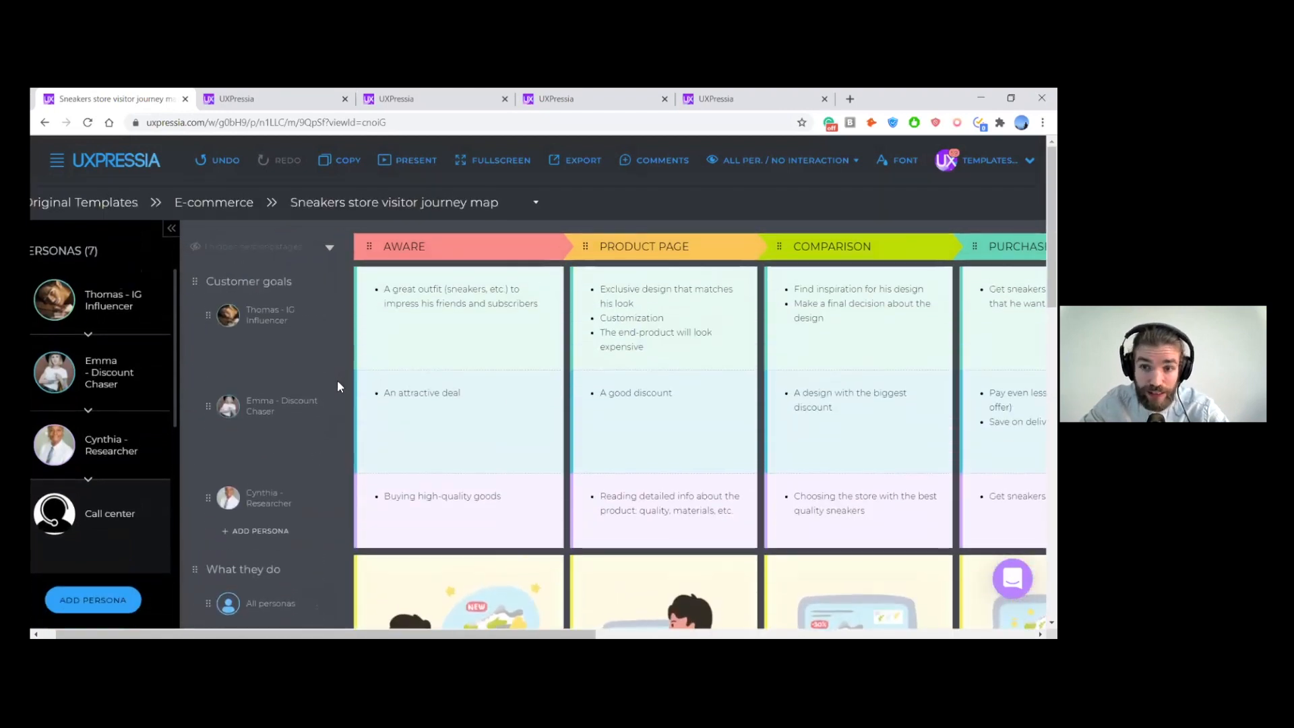
pyautogui.click(788, 166)
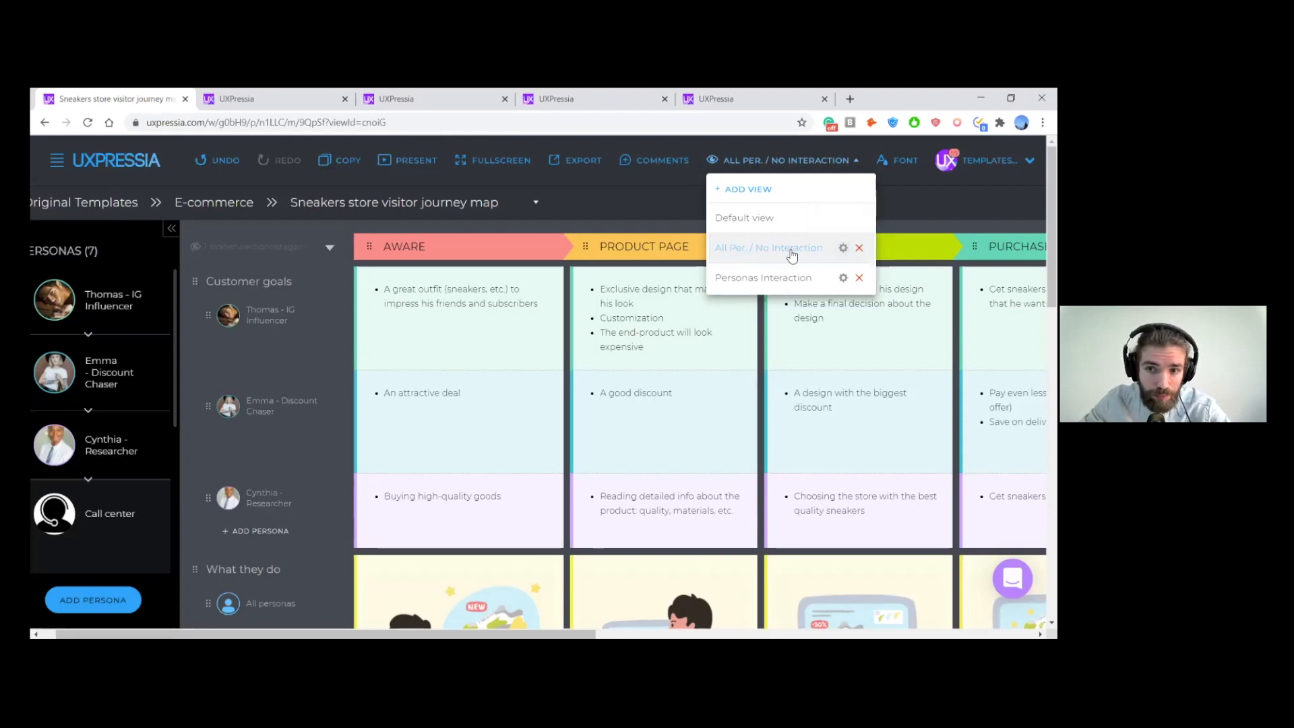
pyautogui.click(845, 278)
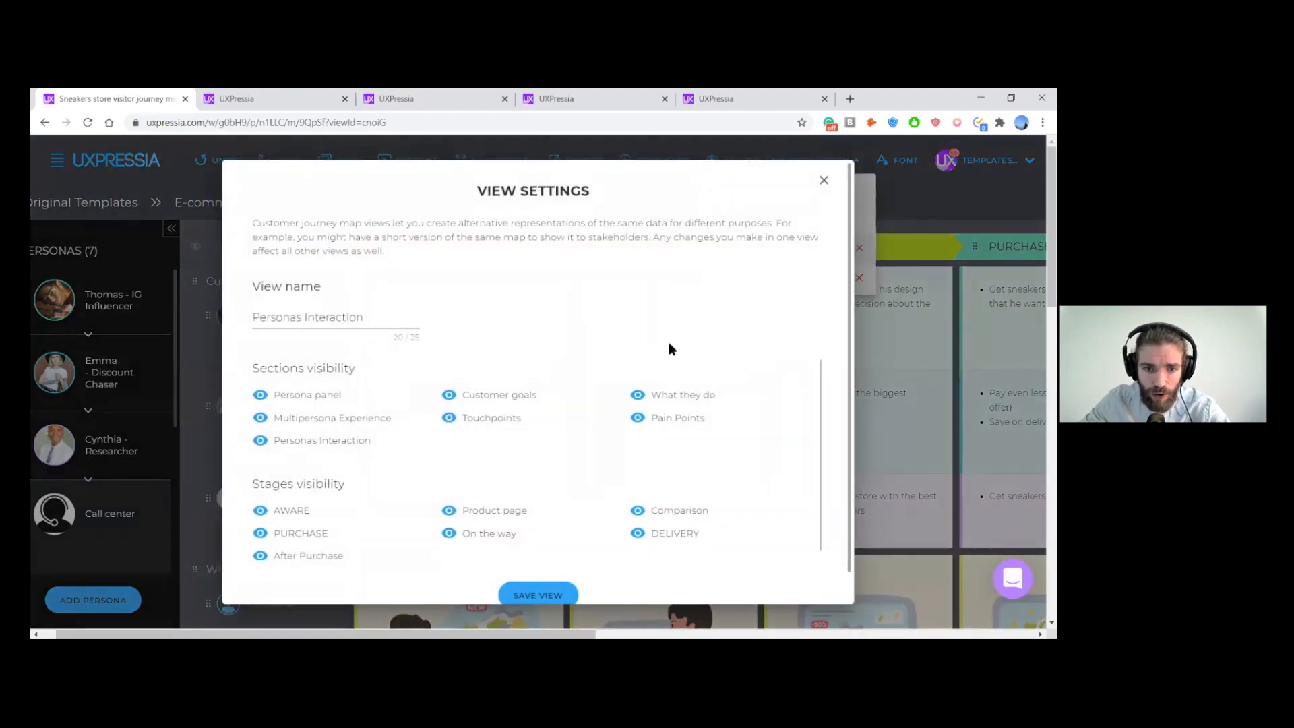
pyautogui.scroll(1, 671, 360)
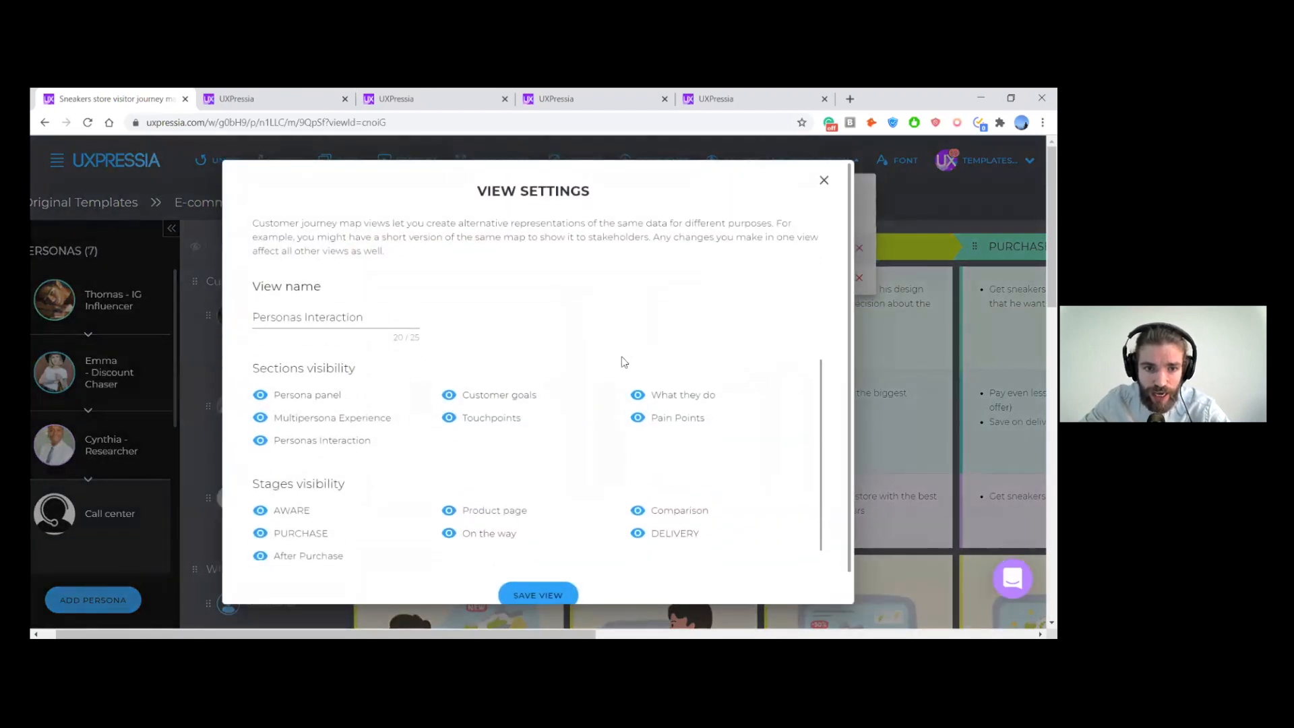
pyautogui.click(824, 180)
# - Switch the map to the Personas Interaction view and go to its Personas Interaction section
pyautogui.click(803, 165)
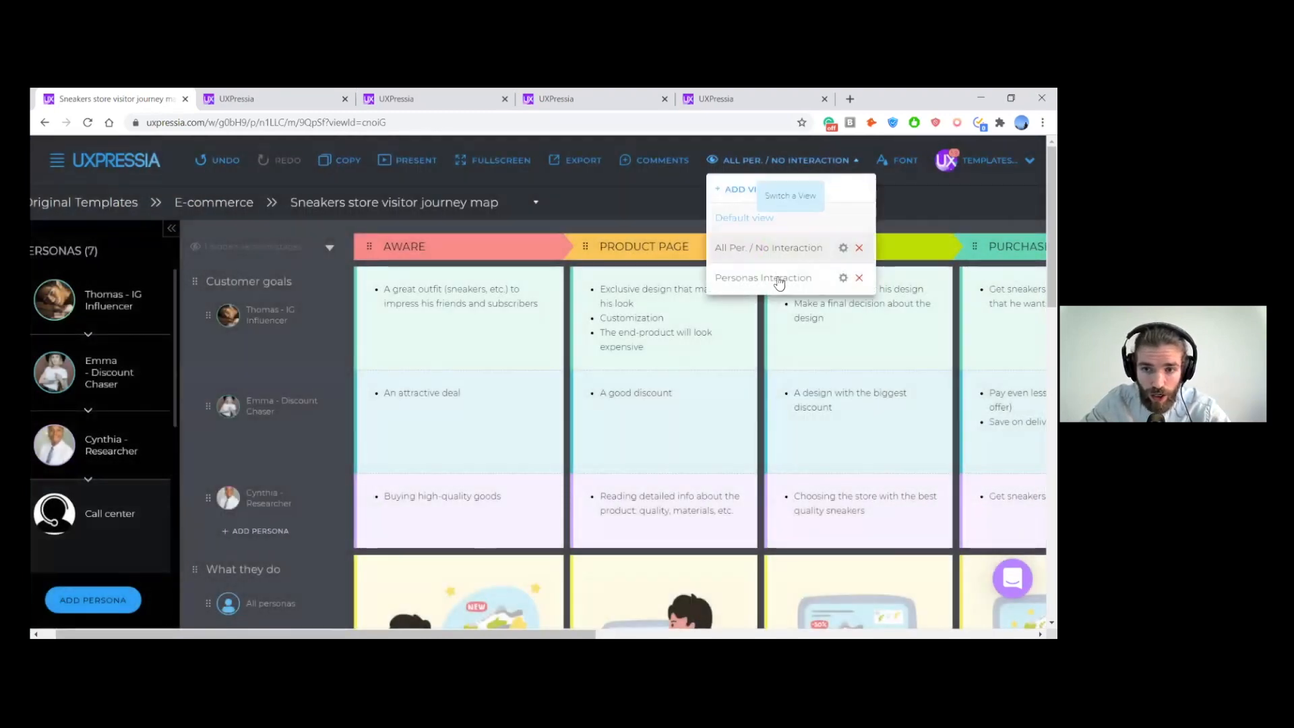
pyautogui.click(778, 278)
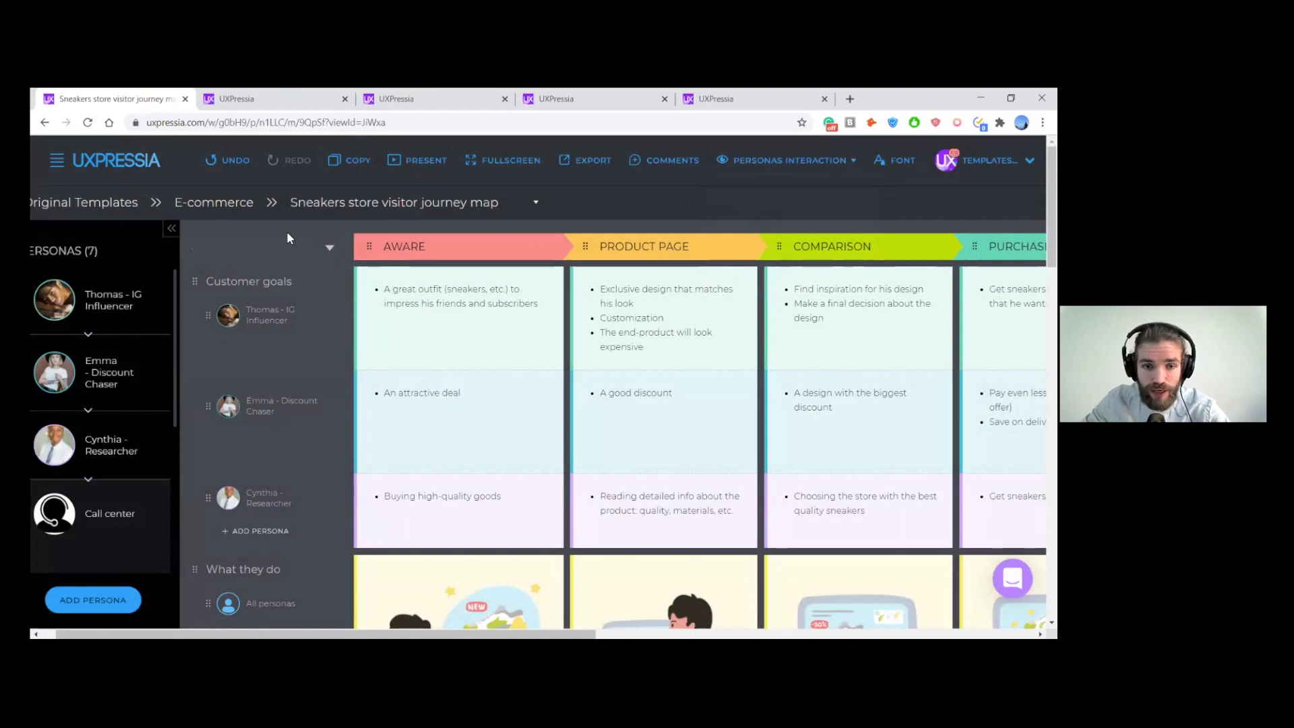
pyautogui.scroll(-5, 284, 263)
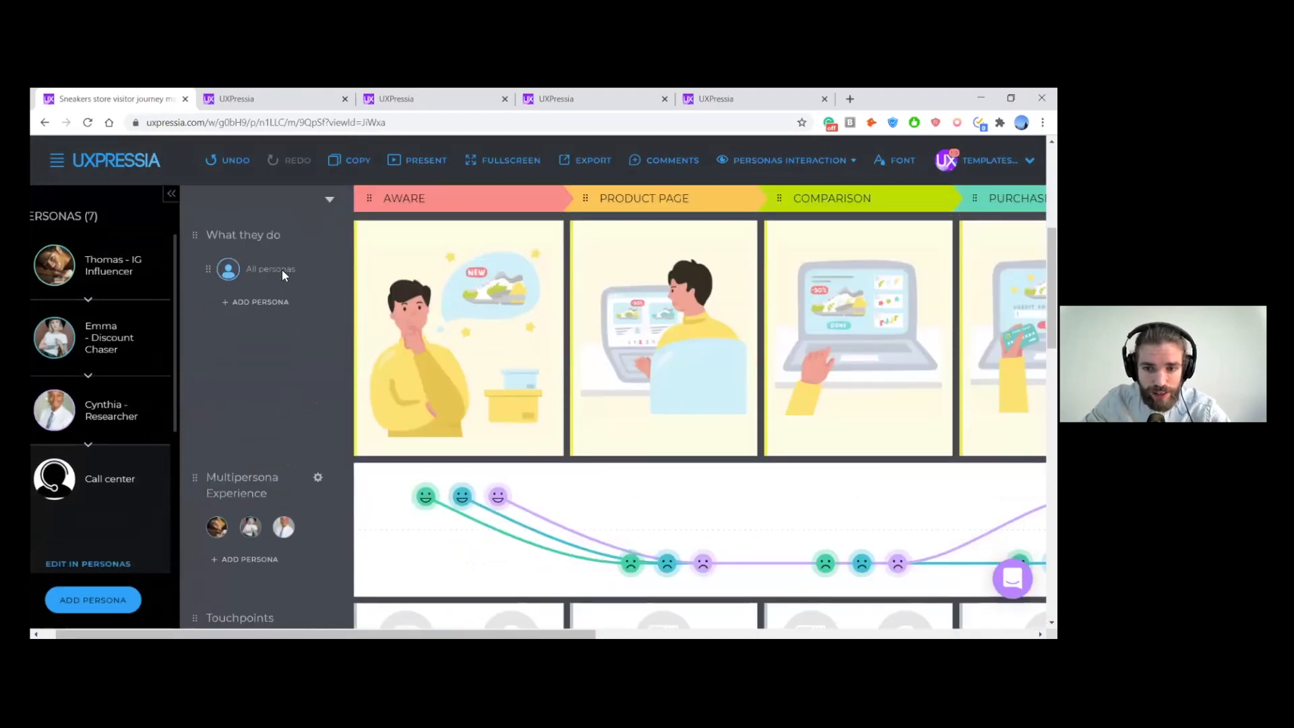
pyautogui.scroll(-10, 282, 270)
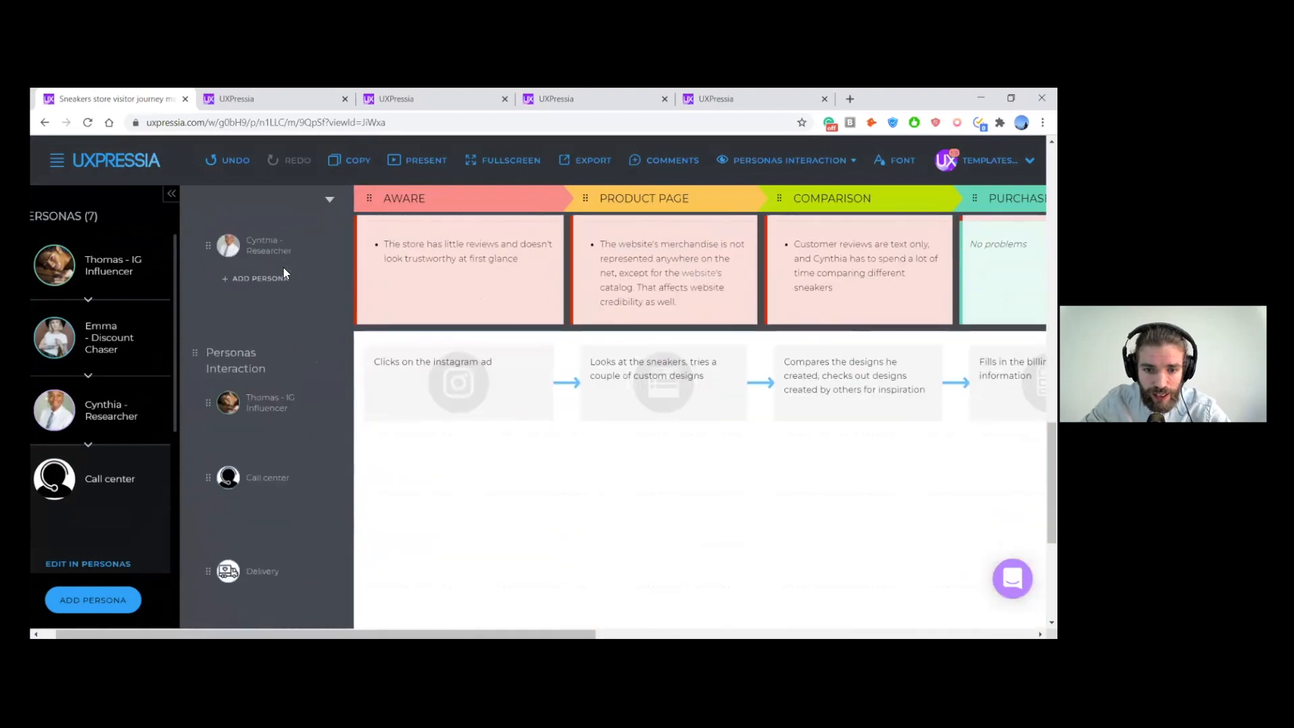
pyautogui.scroll(-1, 283, 274)
pyautogui.scroll(-1, 307, 240)
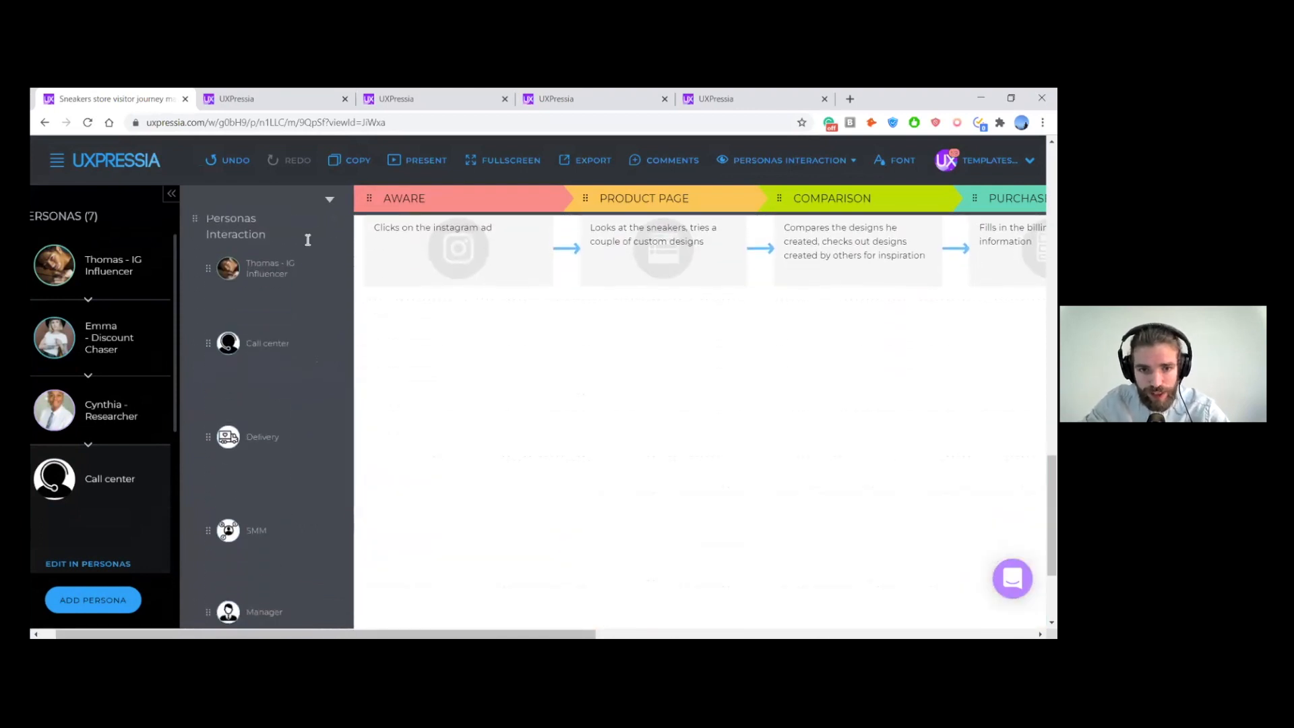
# - Follow the IG Influencer persona's interaction flow from the Aware stage through to After Purchase
pyautogui.scroll(1, 307, 238)
pyautogui.hscroll(2, 307, 233)
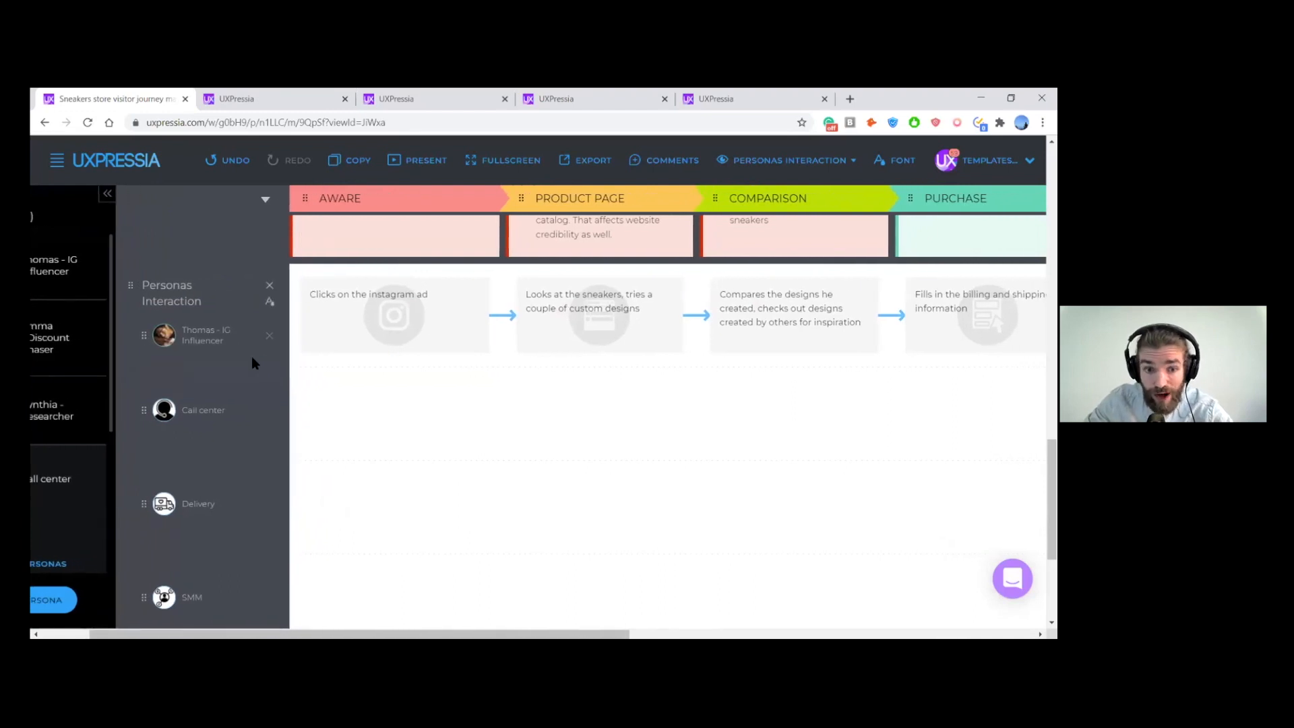
pyautogui.hscroll(1, 252, 356)
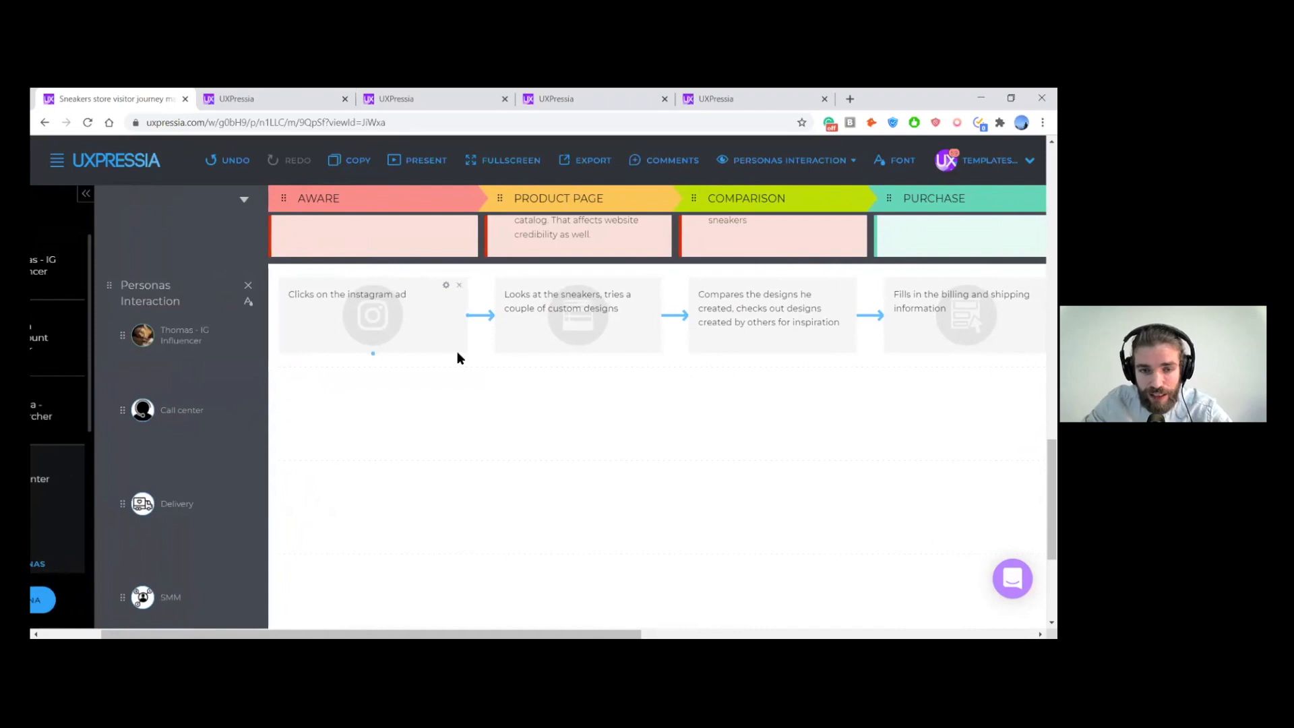
pyautogui.hscroll(1, 398, 361)
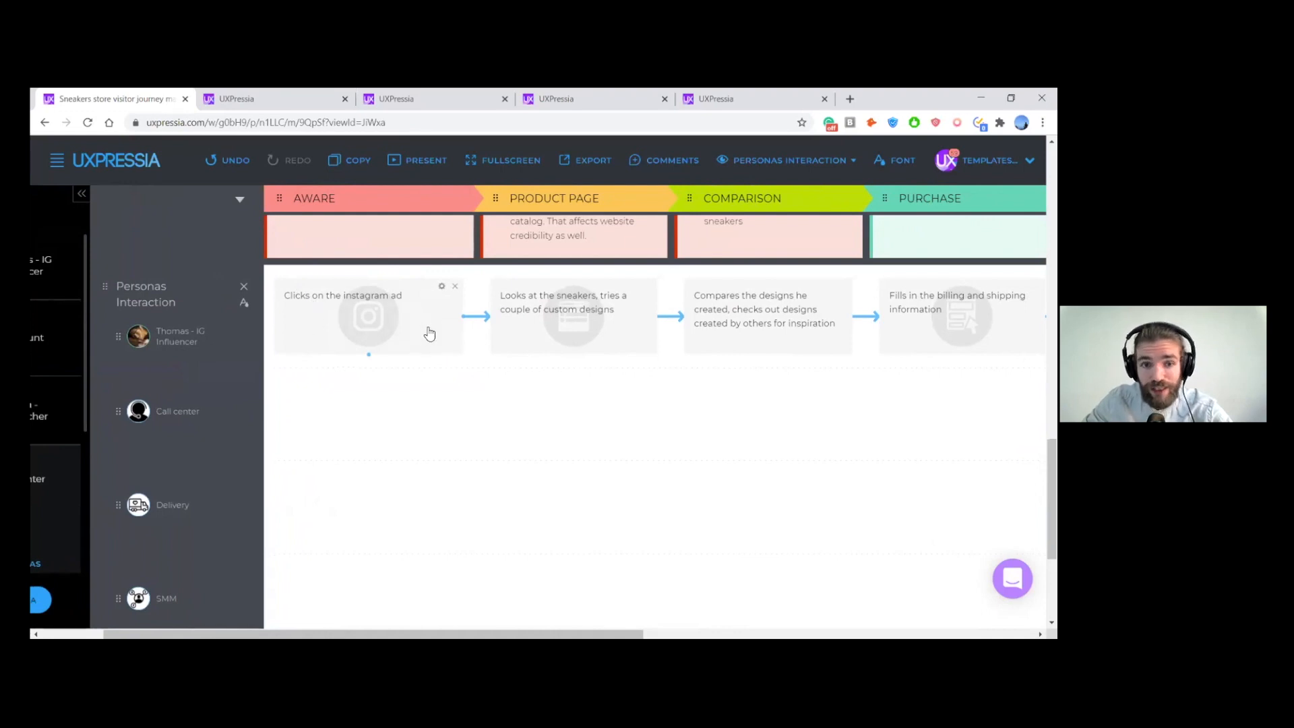
pyautogui.hscroll(3, 428, 333)
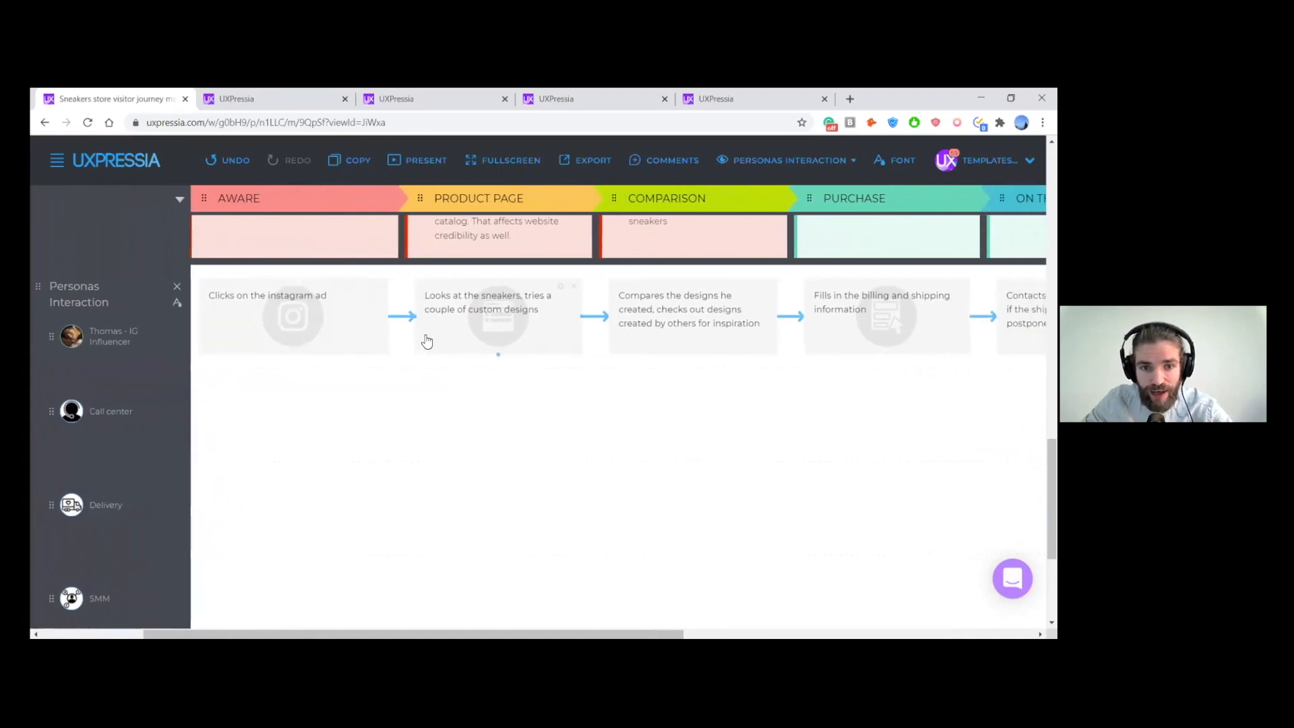
pyautogui.hscroll(1, 554, 343)
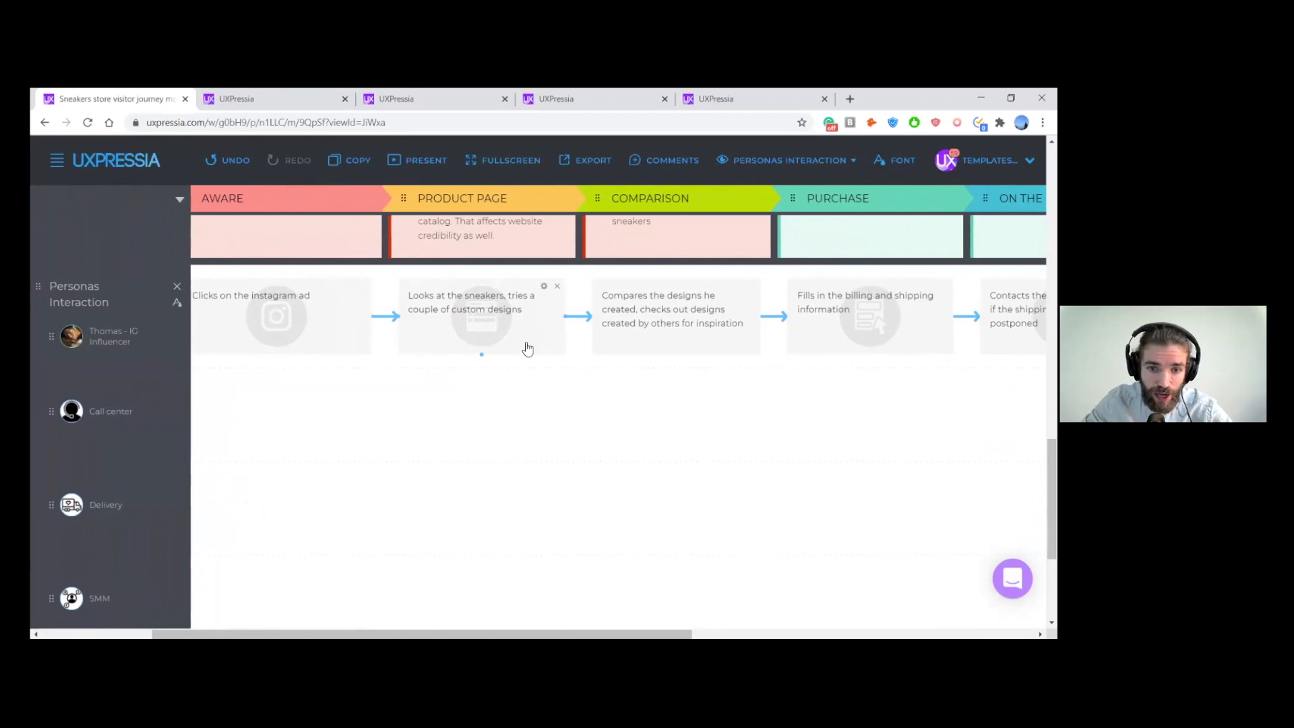
pyautogui.hscroll(3, 525, 346)
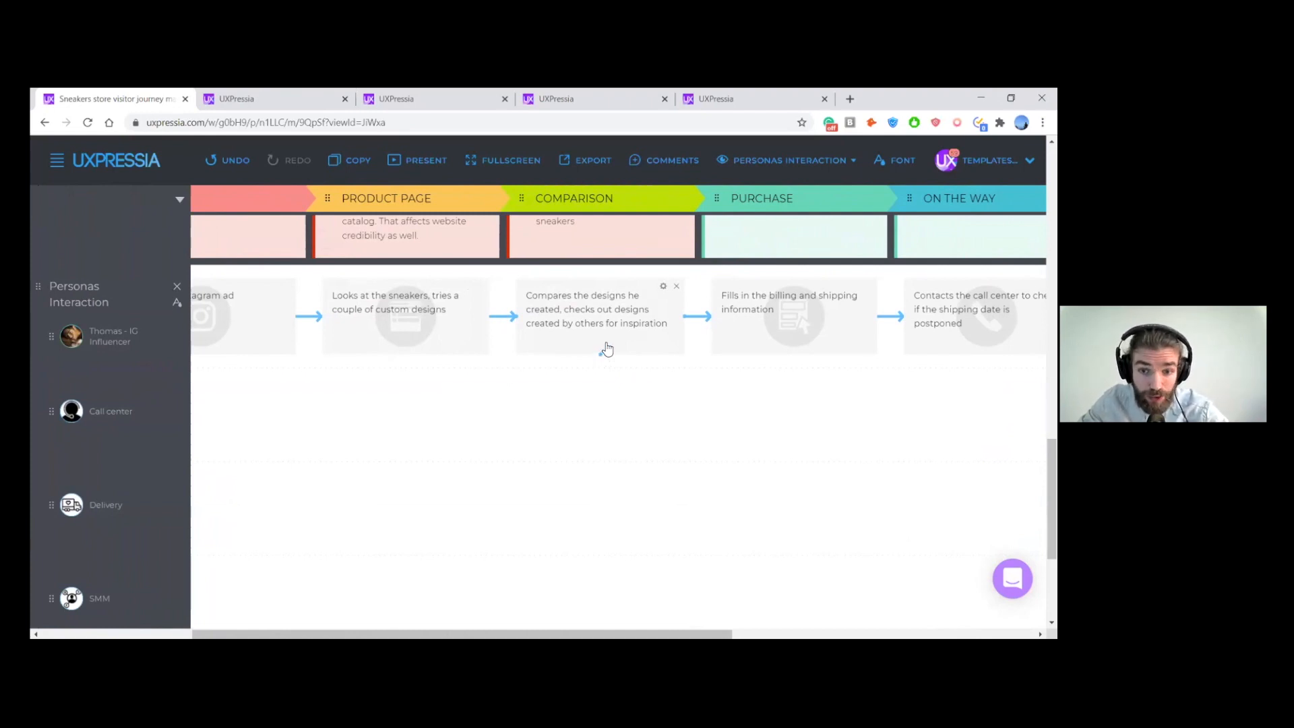
pyautogui.hscroll(3, 615, 351)
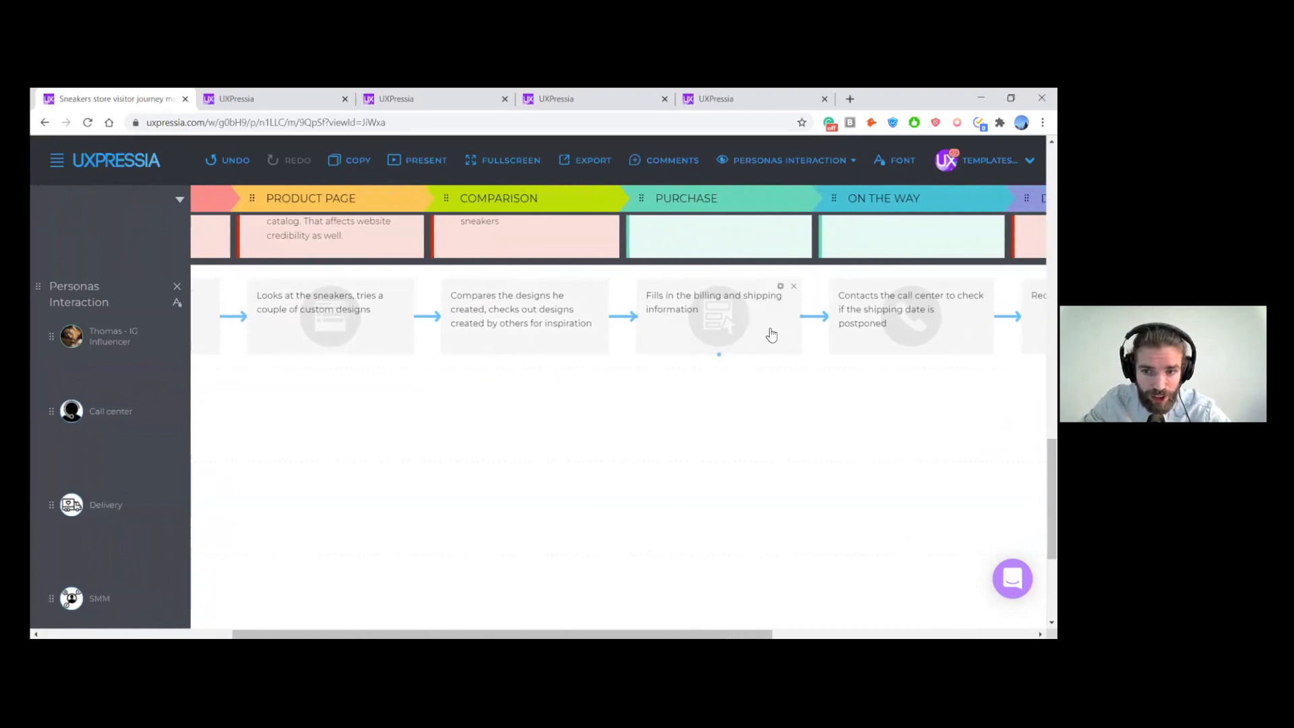
pyautogui.hscroll(5, 772, 335)
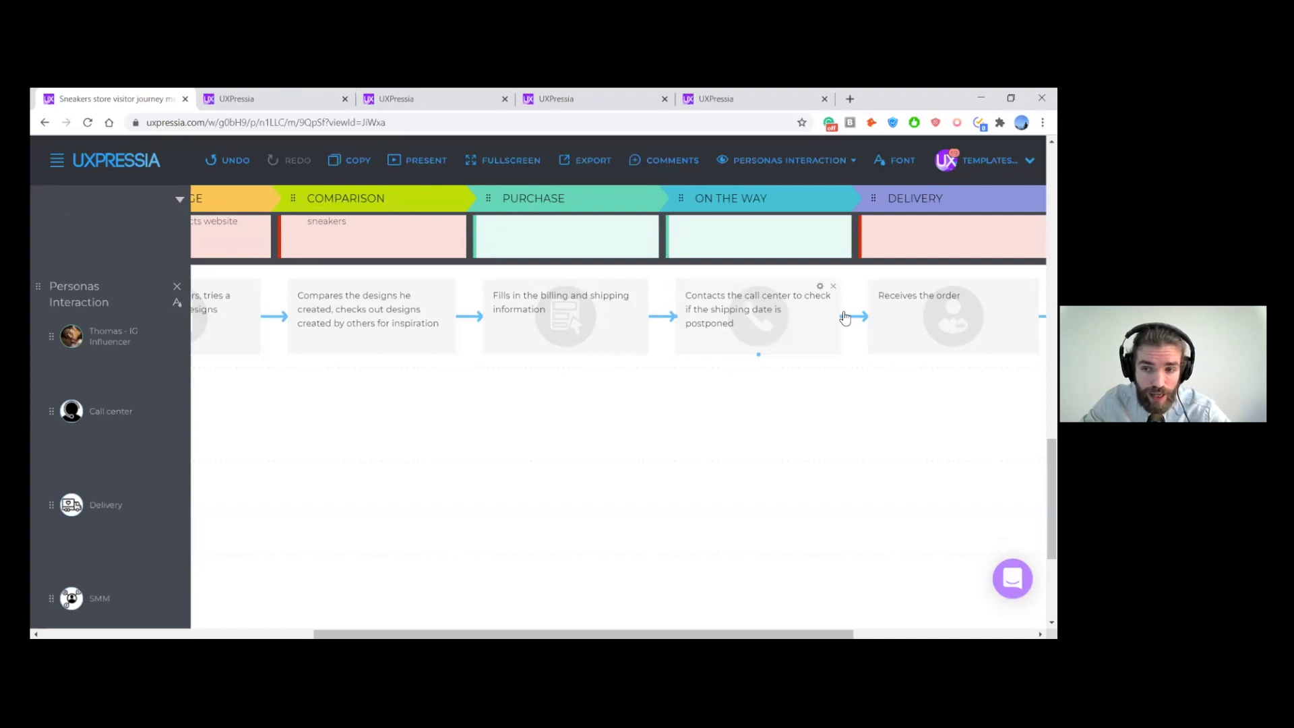
pyautogui.hscroll(5, 844, 318)
pyautogui.hscroll(2, 837, 328)
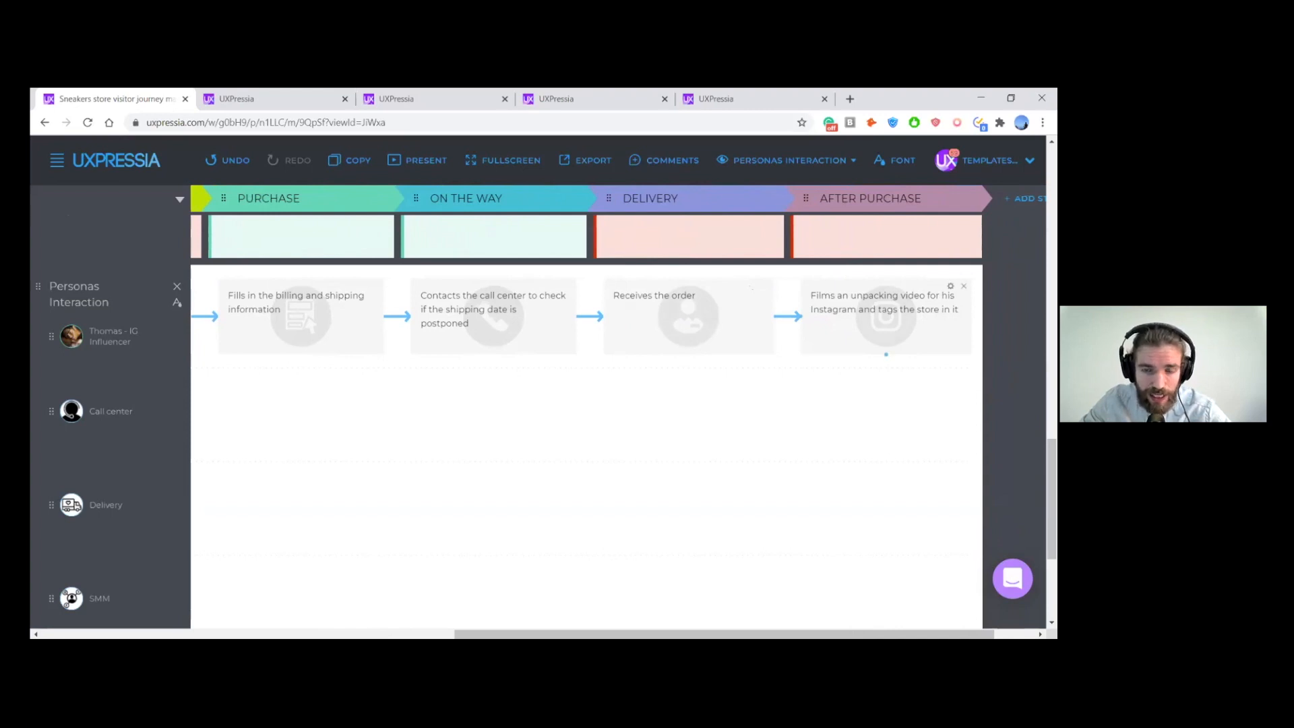
# - Look back over the What they do storyboard from After Purchase to Product Page
pyautogui.scroll(15, 586, 421)
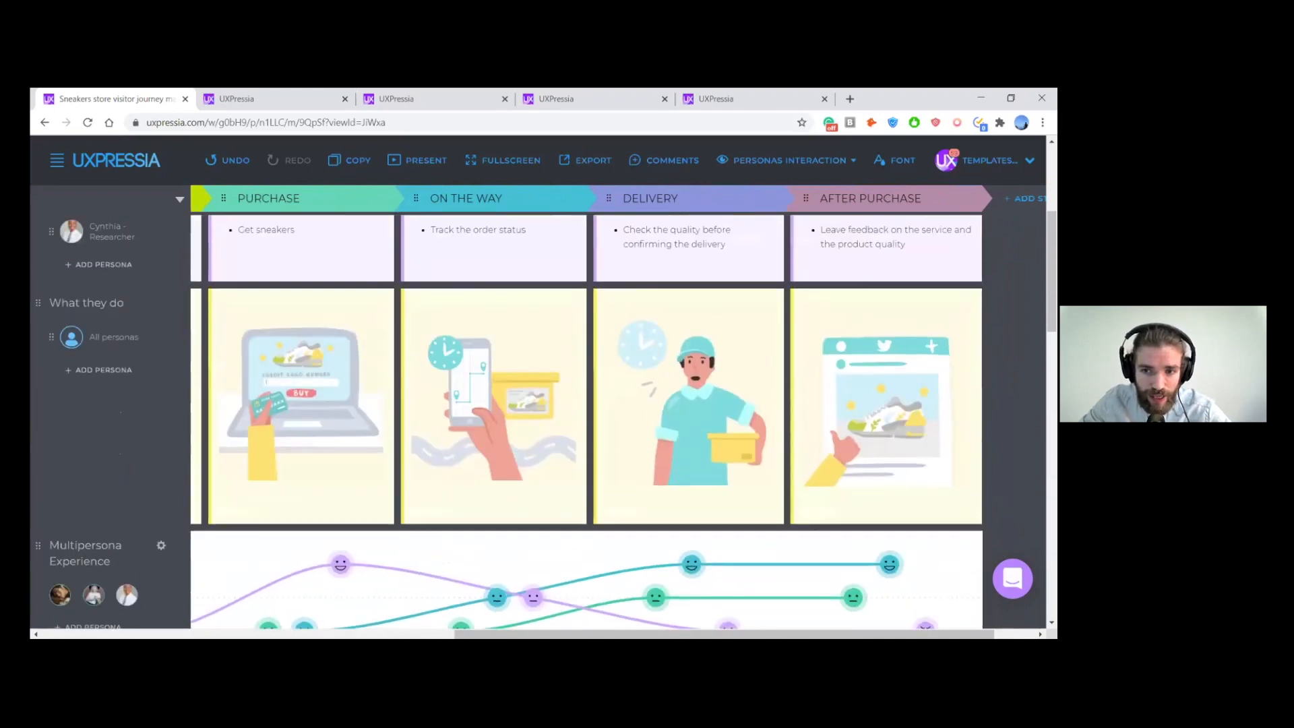
pyautogui.hscroll(-6, 194, 308)
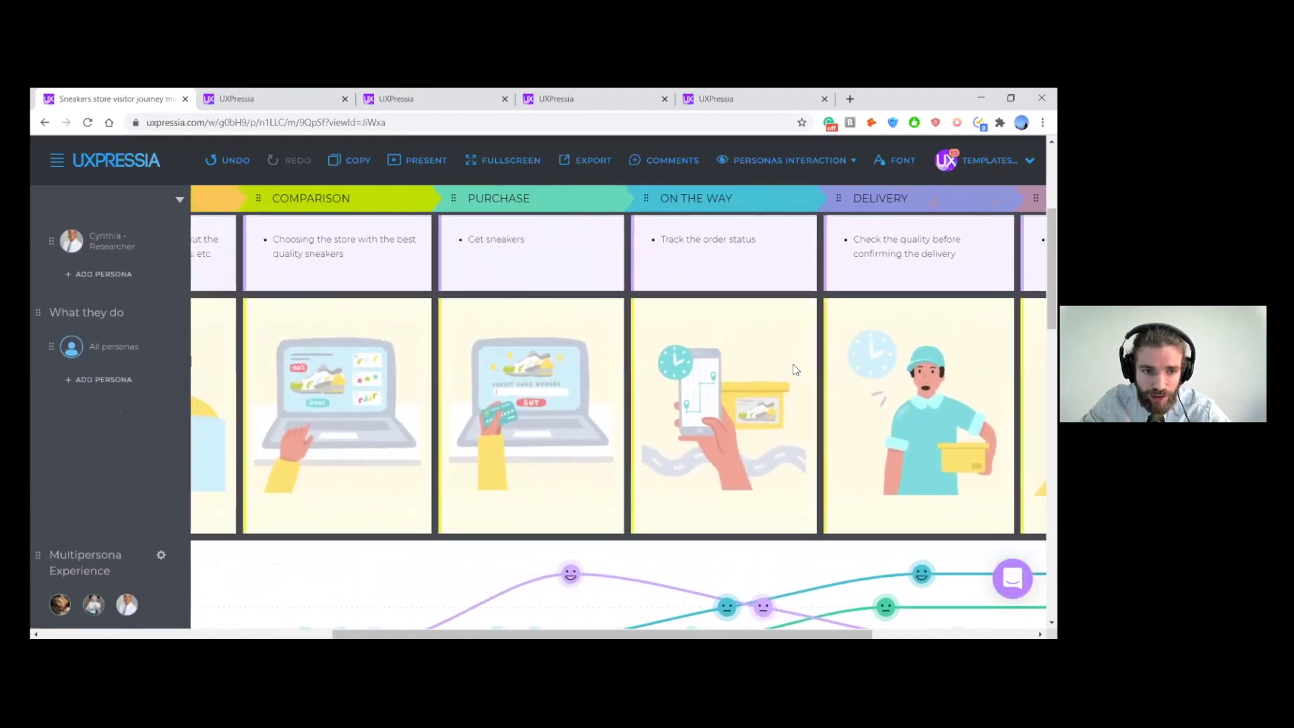
pyautogui.hscroll(-4, 195, 309)
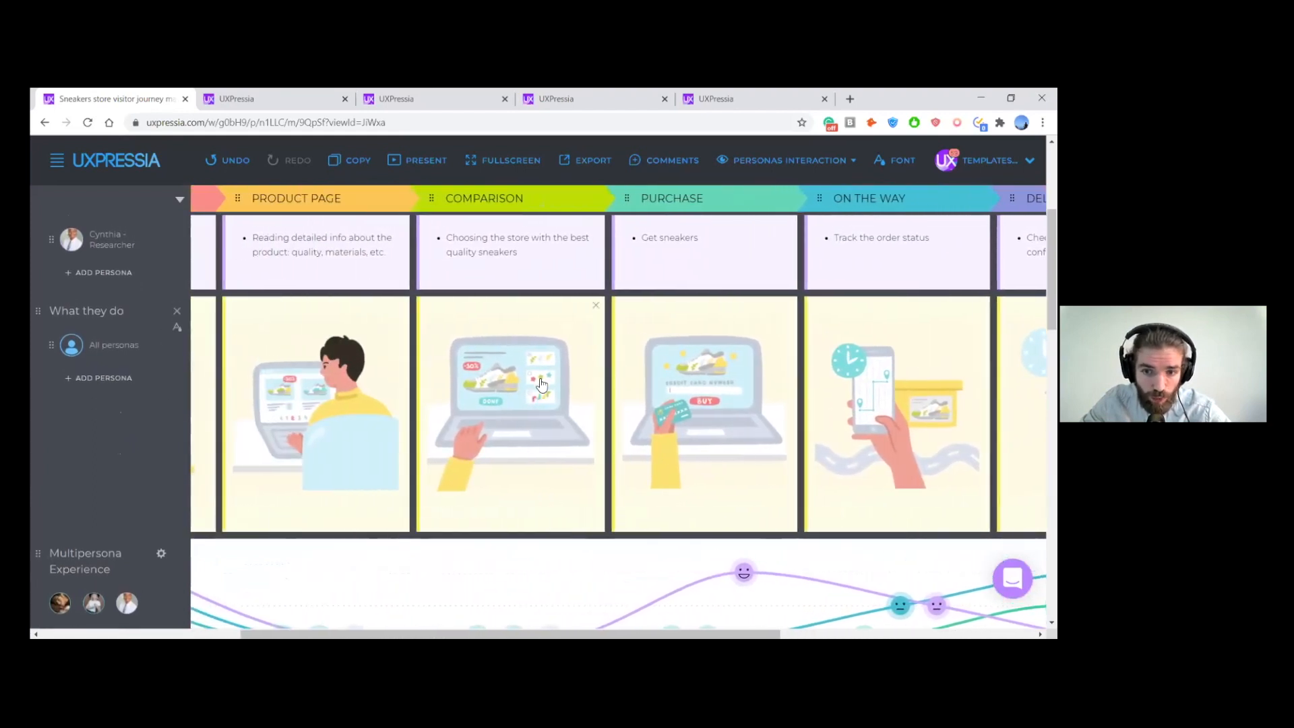
pyautogui.hscroll(-1, 543, 372)
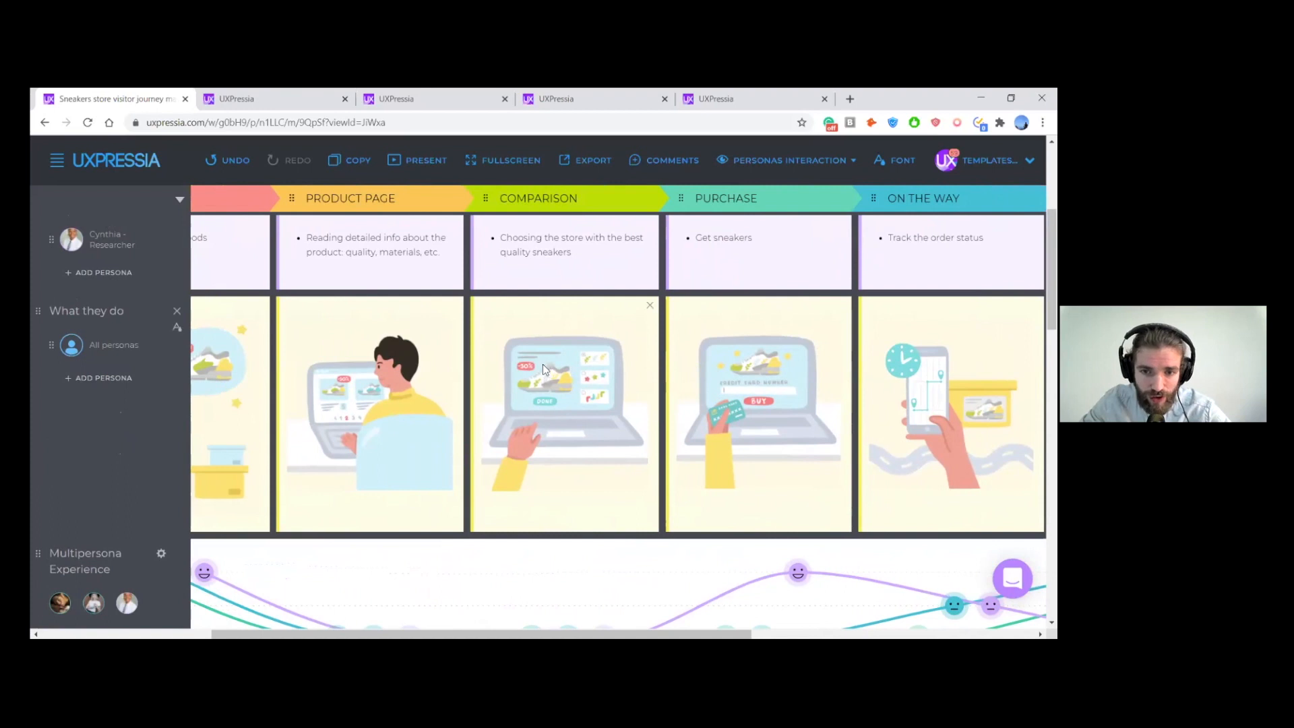
# - Return to the Personas Interaction section and look through its Call center, Delivery, SMM and Manager persona rows
pyautogui.scroll(-3, 543, 364)
pyautogui.scroll(-10, 544, 361)
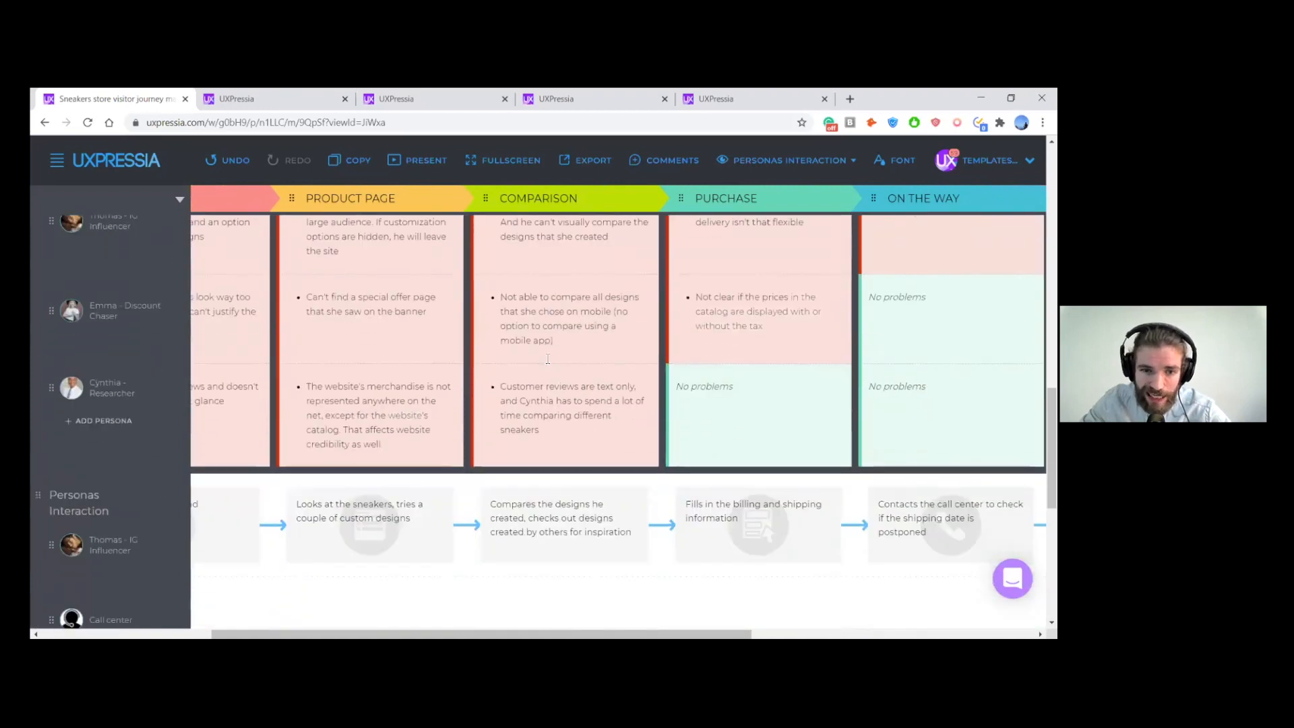
pyautogui.hscroll(-2, 212, 512)
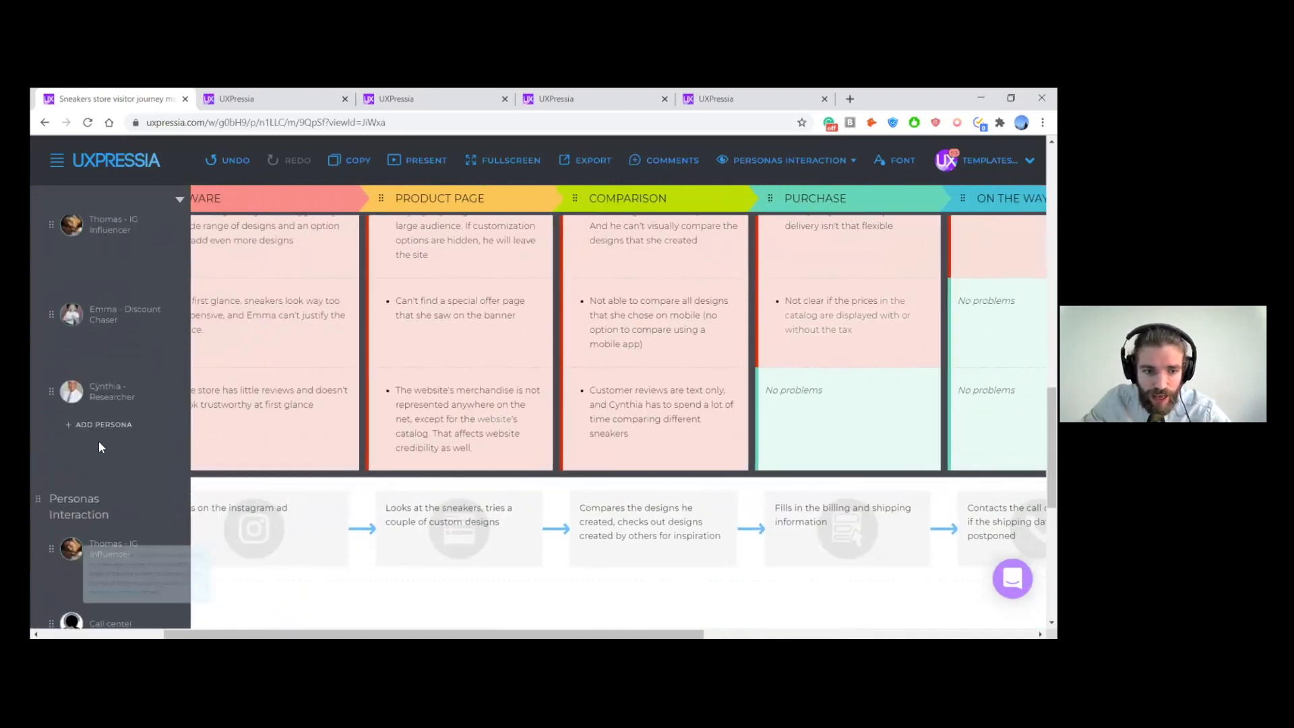
pyautogui.scroll(-1, 138, 403)
pyautogui.scroll(-5, 146, 391)
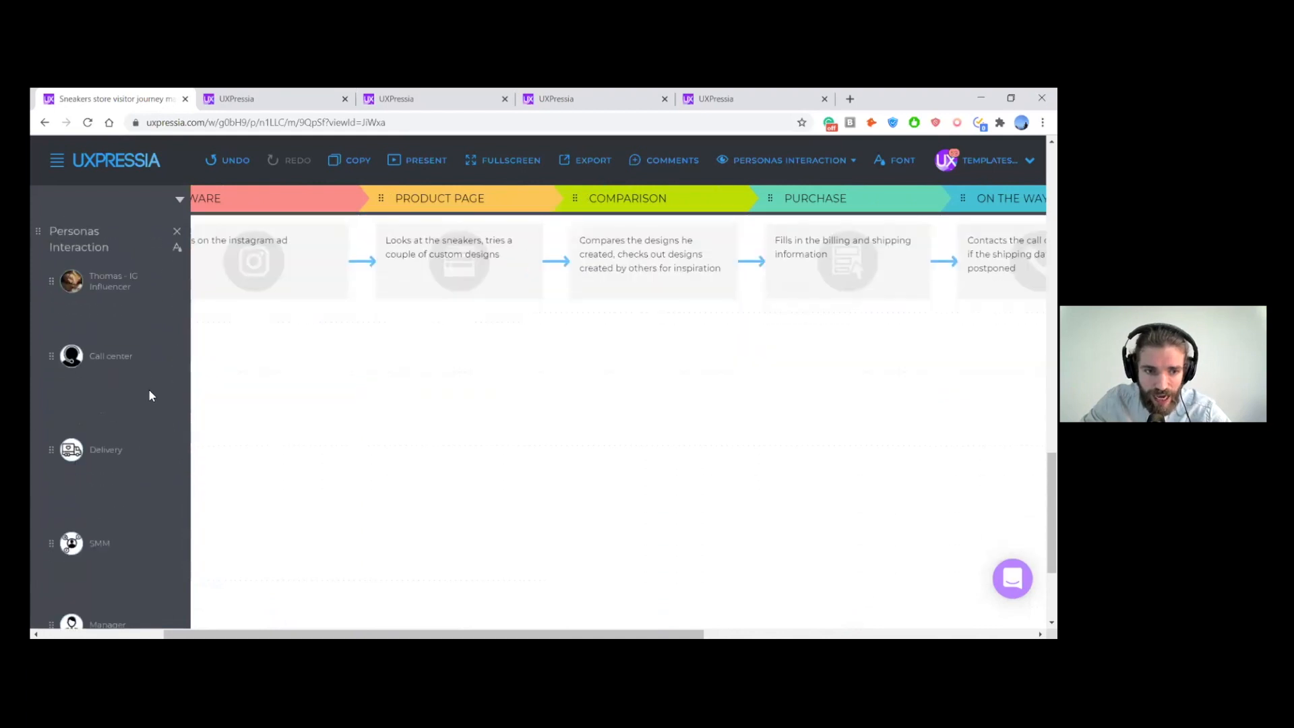
pyautogui.hscroll(-2, 200, 352)
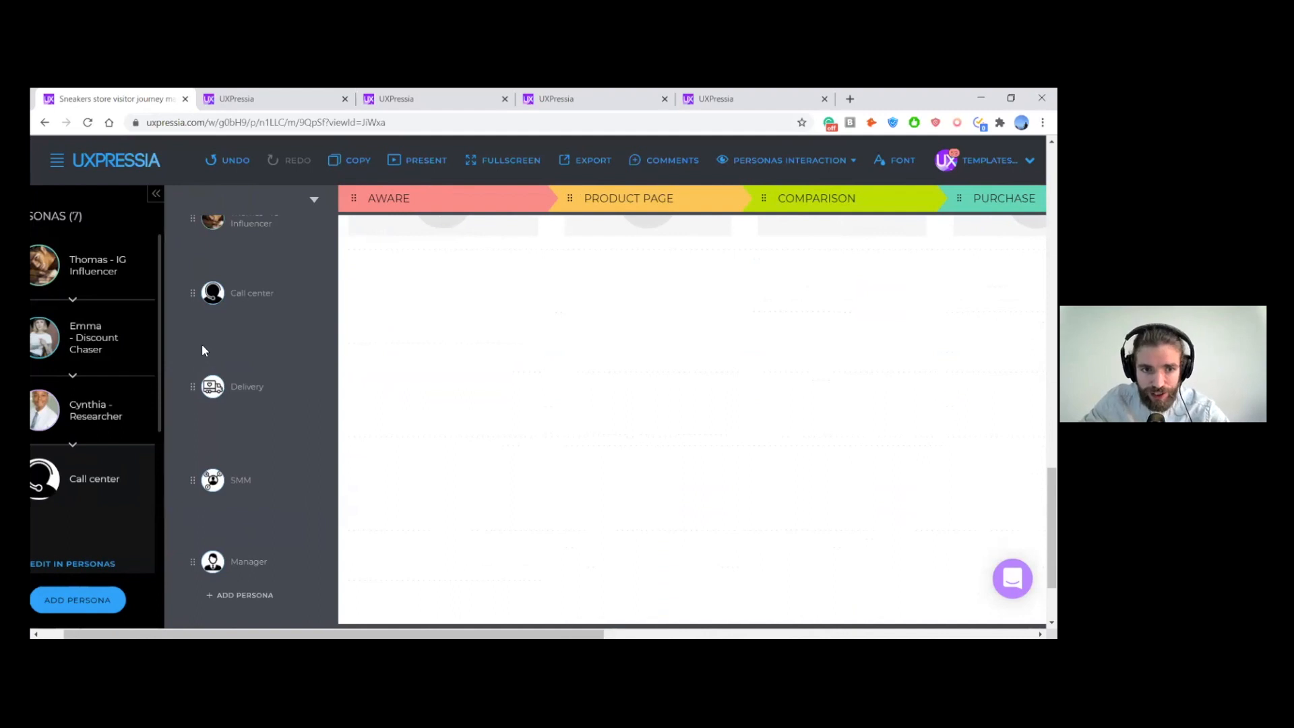
pyautogui.scroll(1, 202, 345)
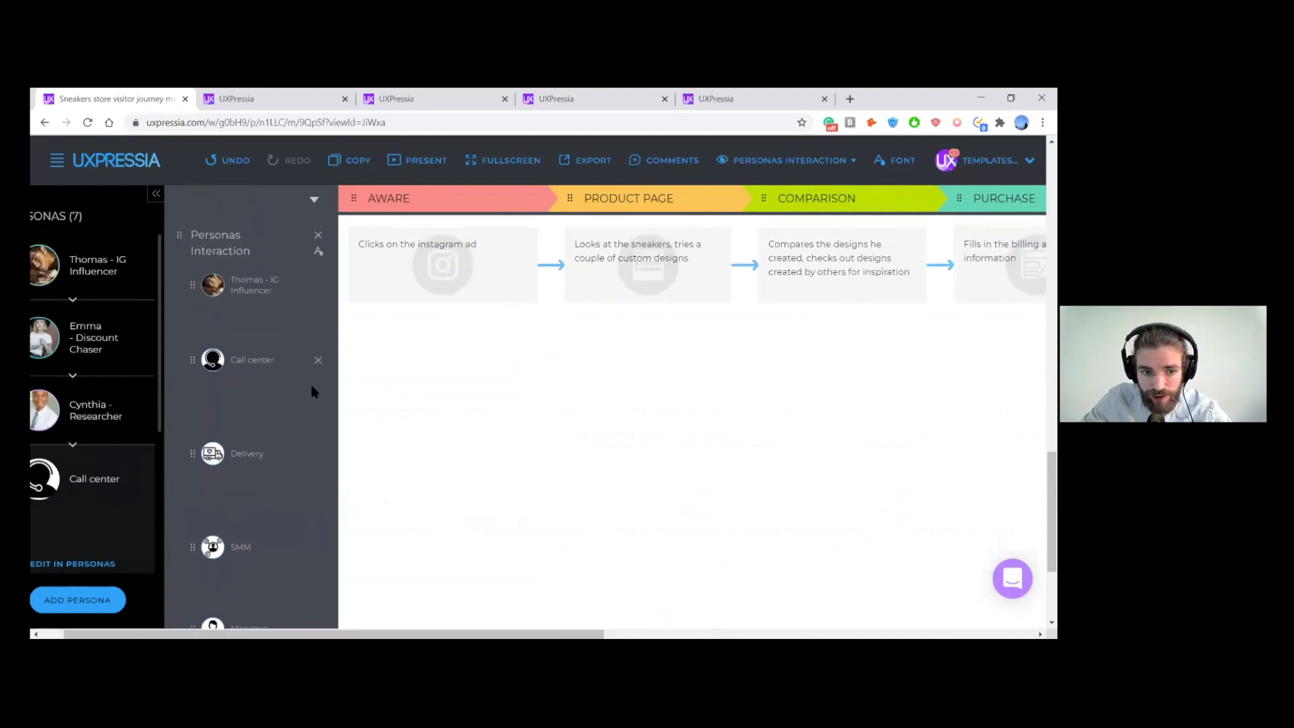
pyautogui.scroll(-1, 310, 391)
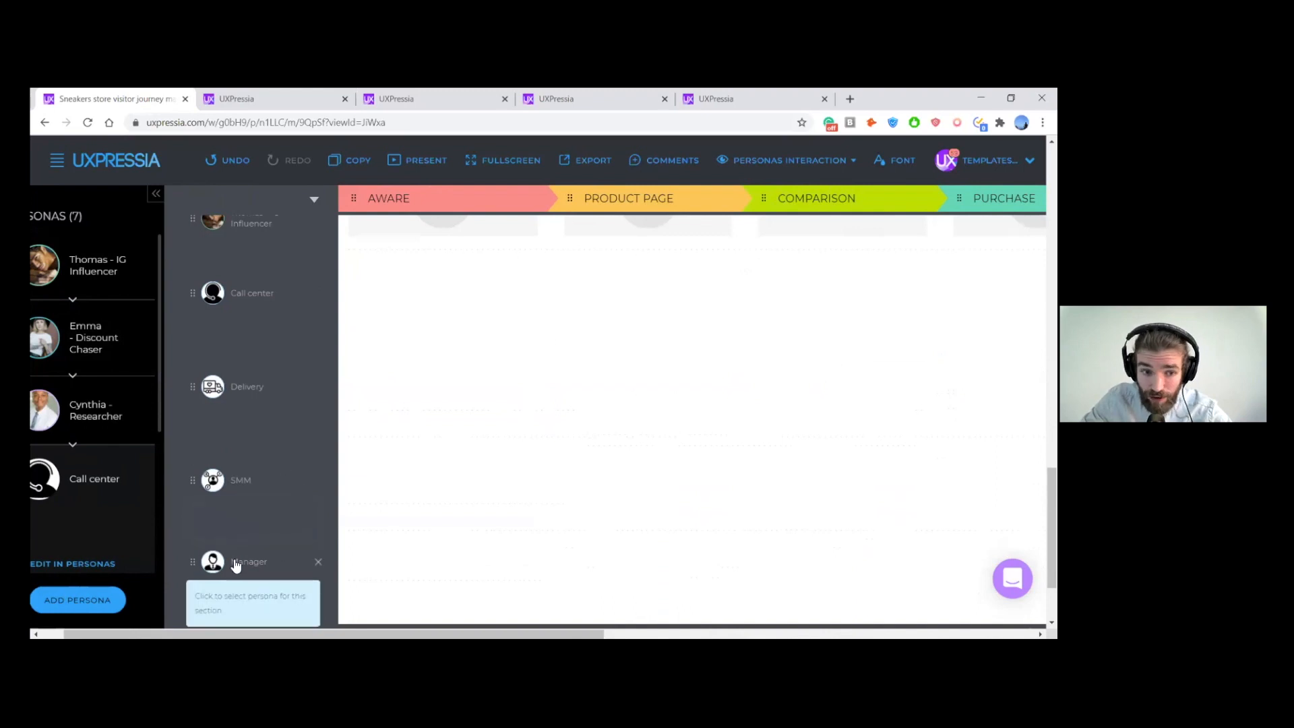
# - Open the Call center persona in its own tab and view its Background, Motivations and Frustrations sections
pyautogui.moveTo(161, 318); pyautogui.dragTo(162, 402)
pyautogui.click(73, 418)
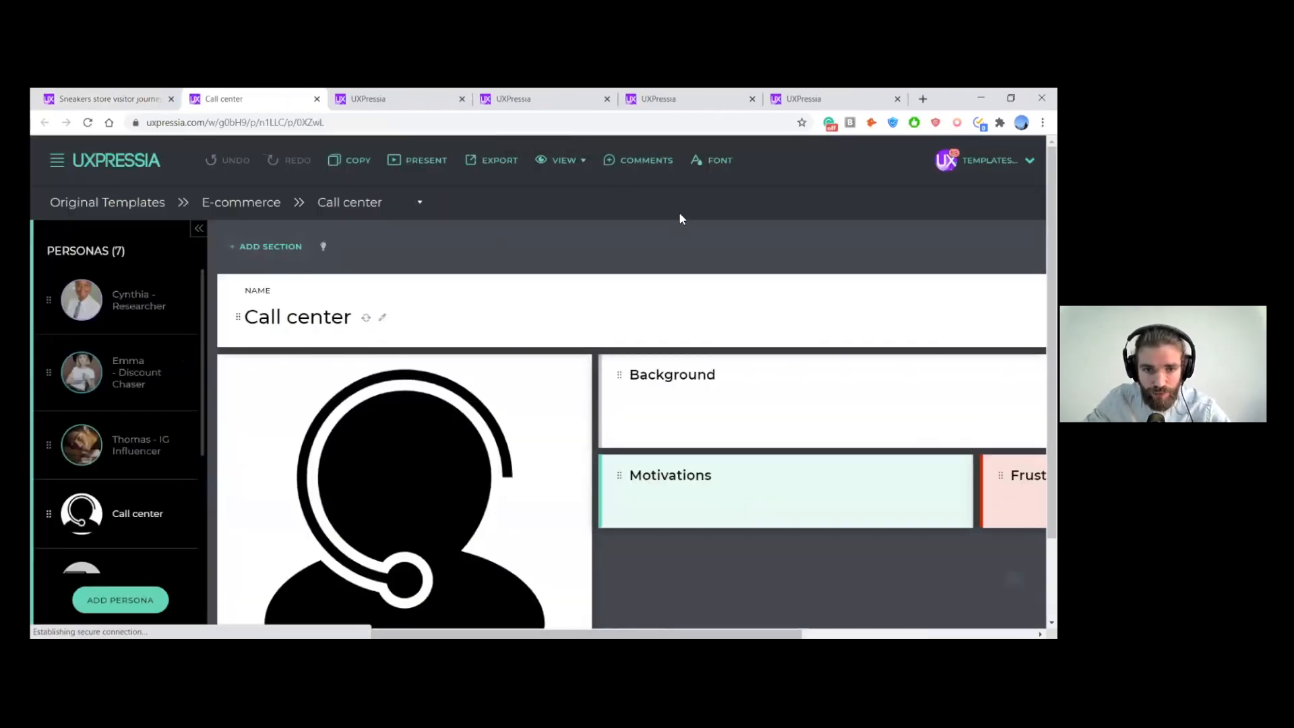
pyautogui.scroll(-1, 680, 215)
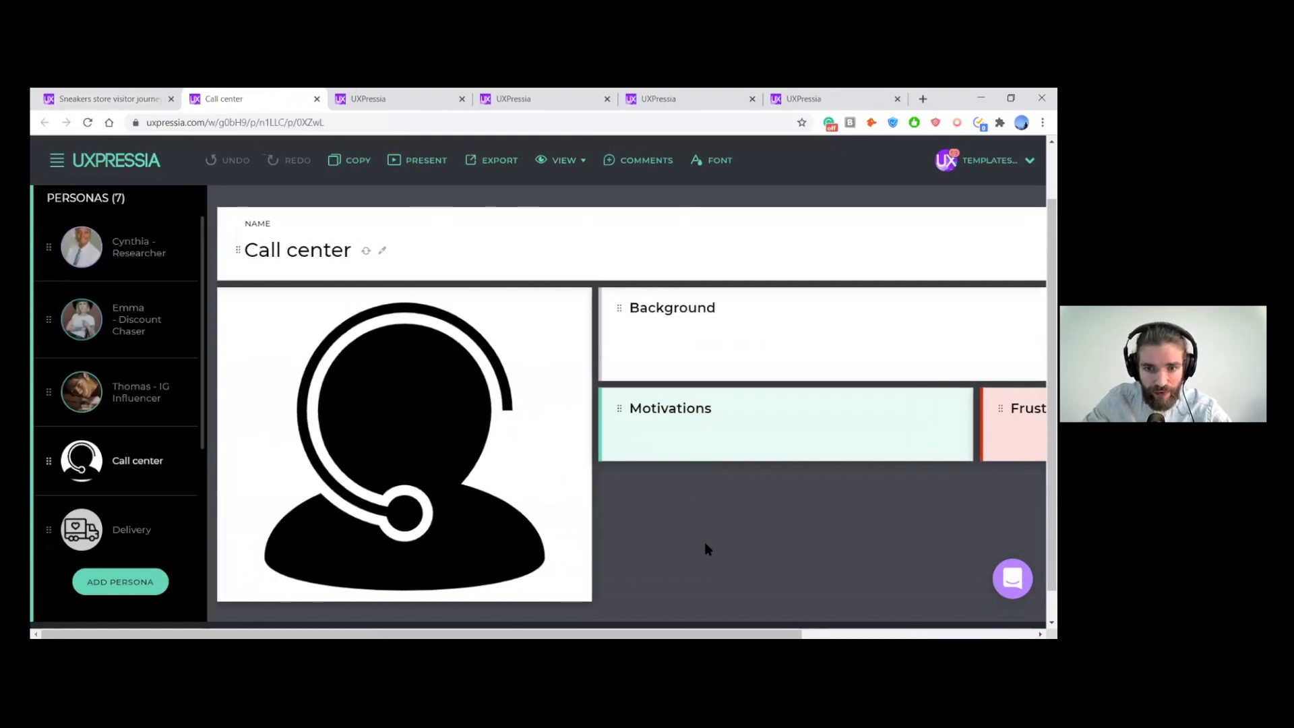
pyautogui.hotkey('ctrl', '-')
pyautogui.hotkey('ctrl', '-')
pyautogui.hotkey('ctrl', '-')
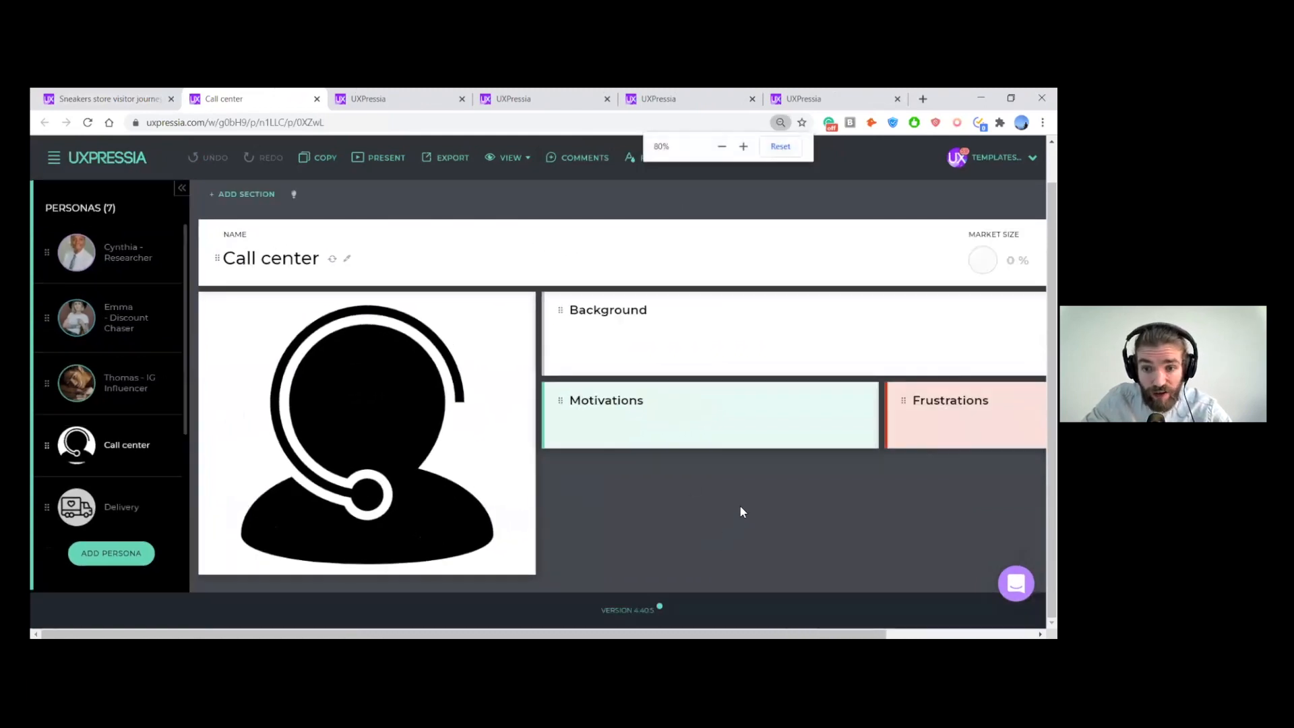
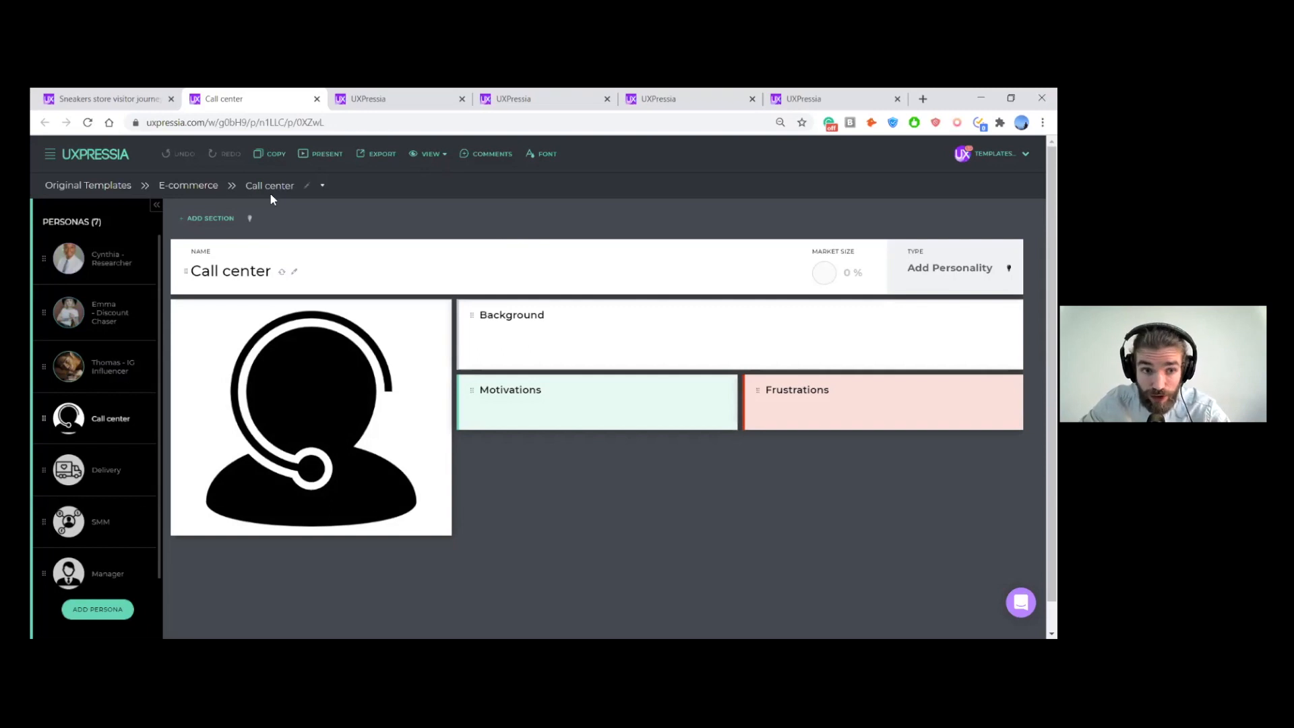
# - Return to the sneakers store journey map, enlarge the page to 100% and collapse the personas list
pyautogui.click(92, 94)
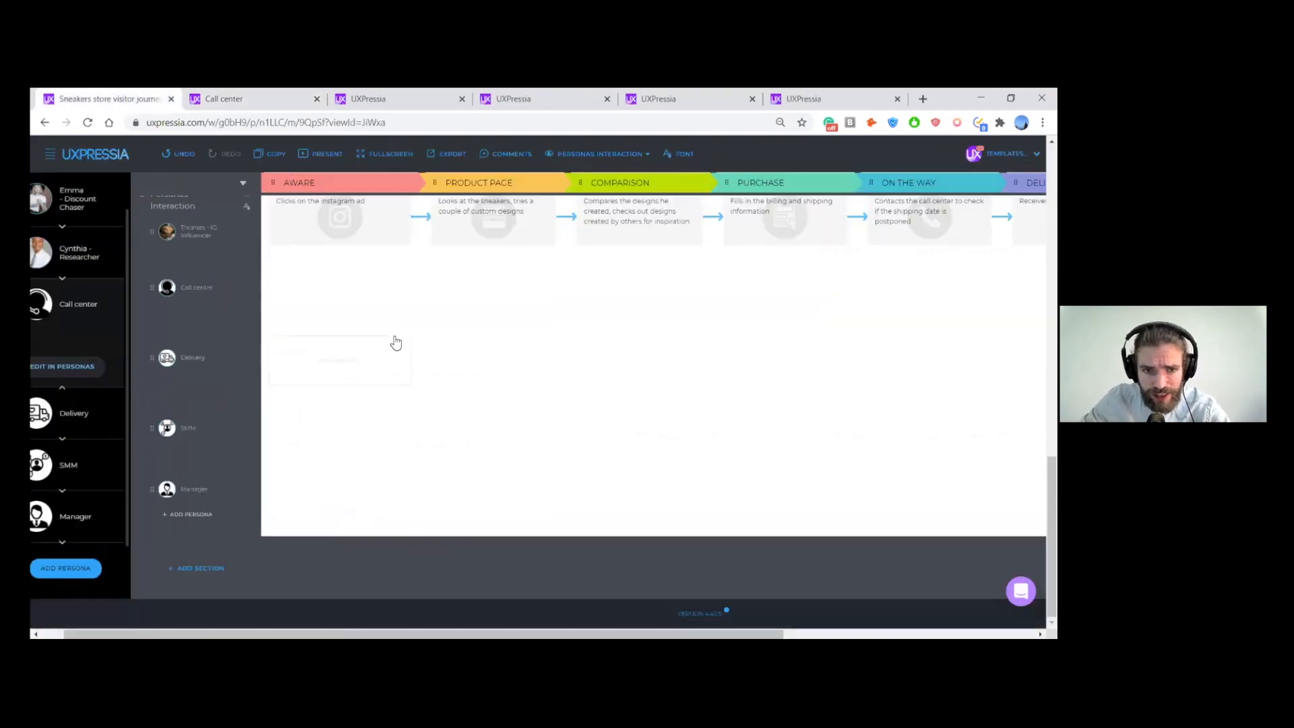
pyautogui.hotkey('ctrl', '+')
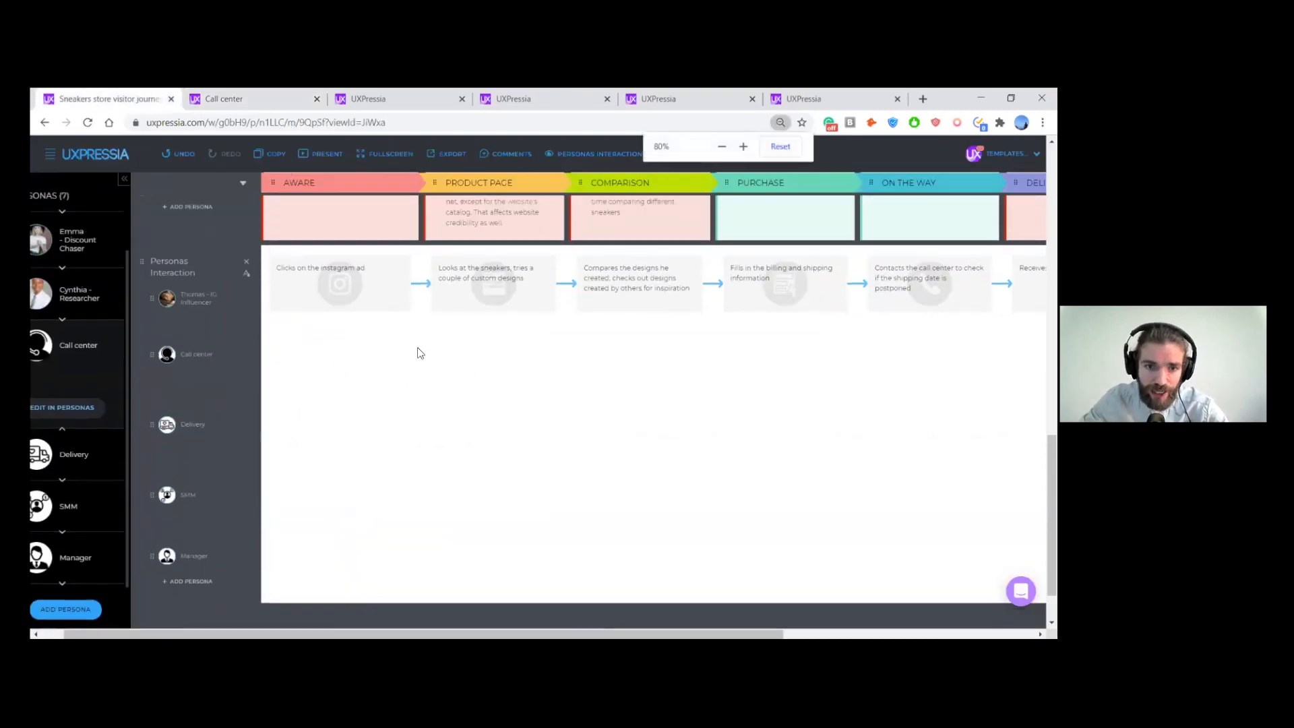
pyautogui.hotkey('ctrl', '+')
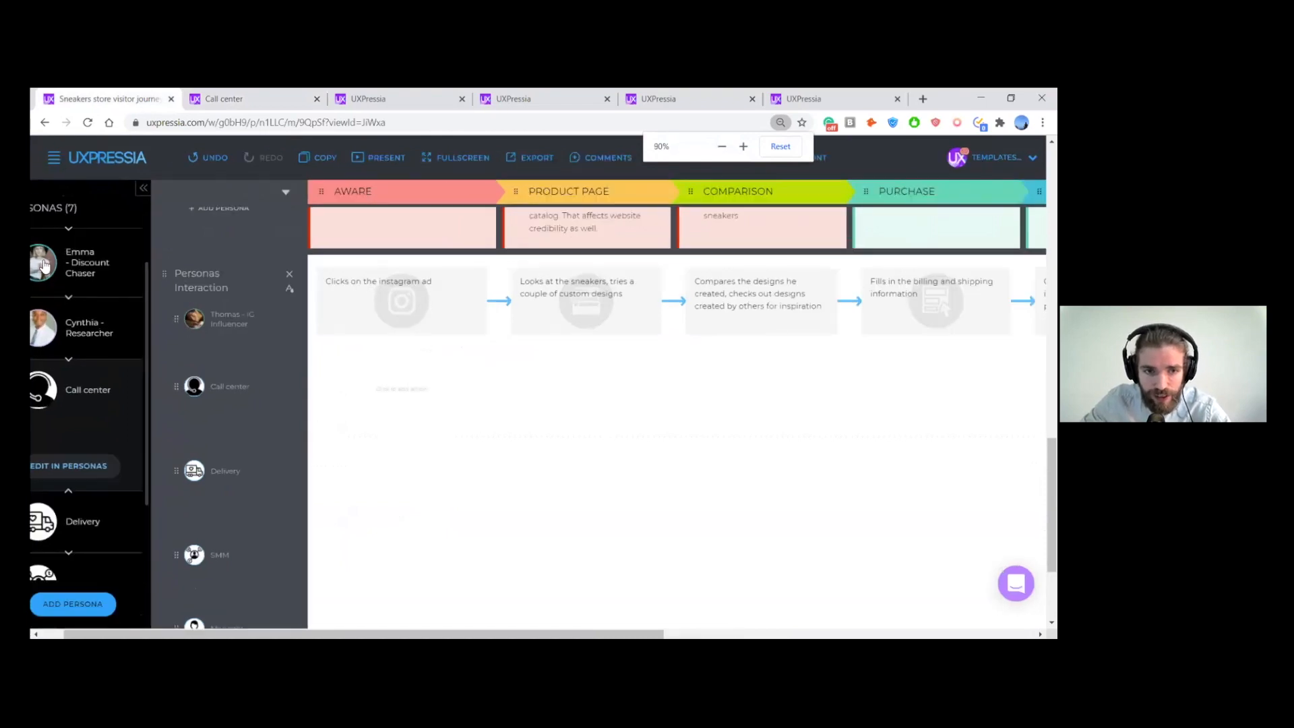
pyautogui.click(142, 188)
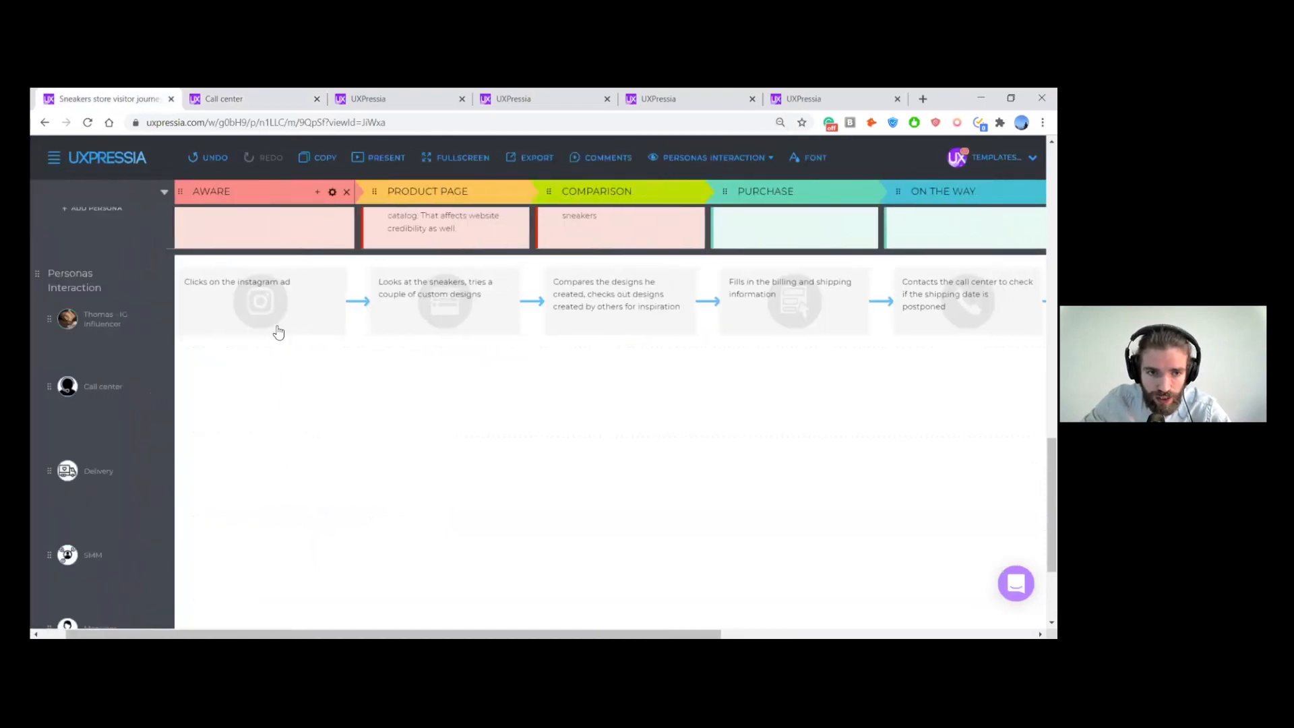
pyautogui.hotkey('ctrl', '+')
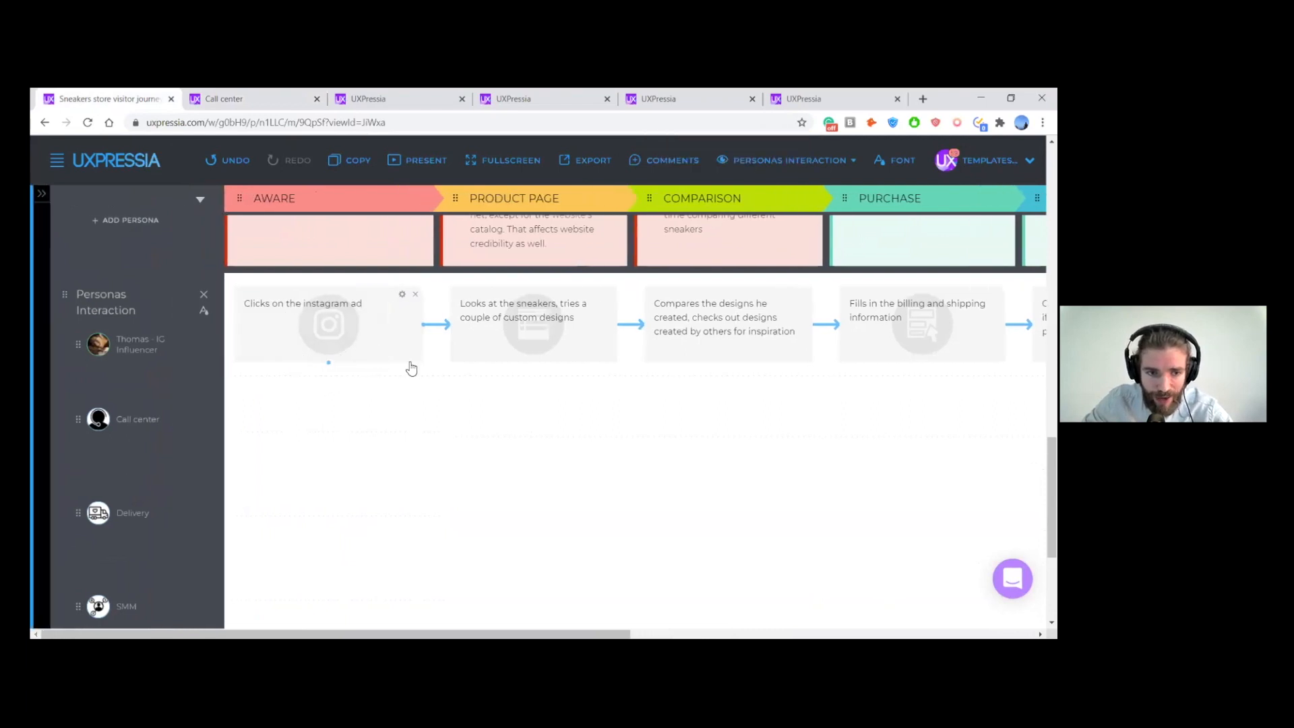
# - Add the action "Creates an ad" to the SMM persona's row at the Aware stage
pyautogui.scroll(-1, 407, 362)
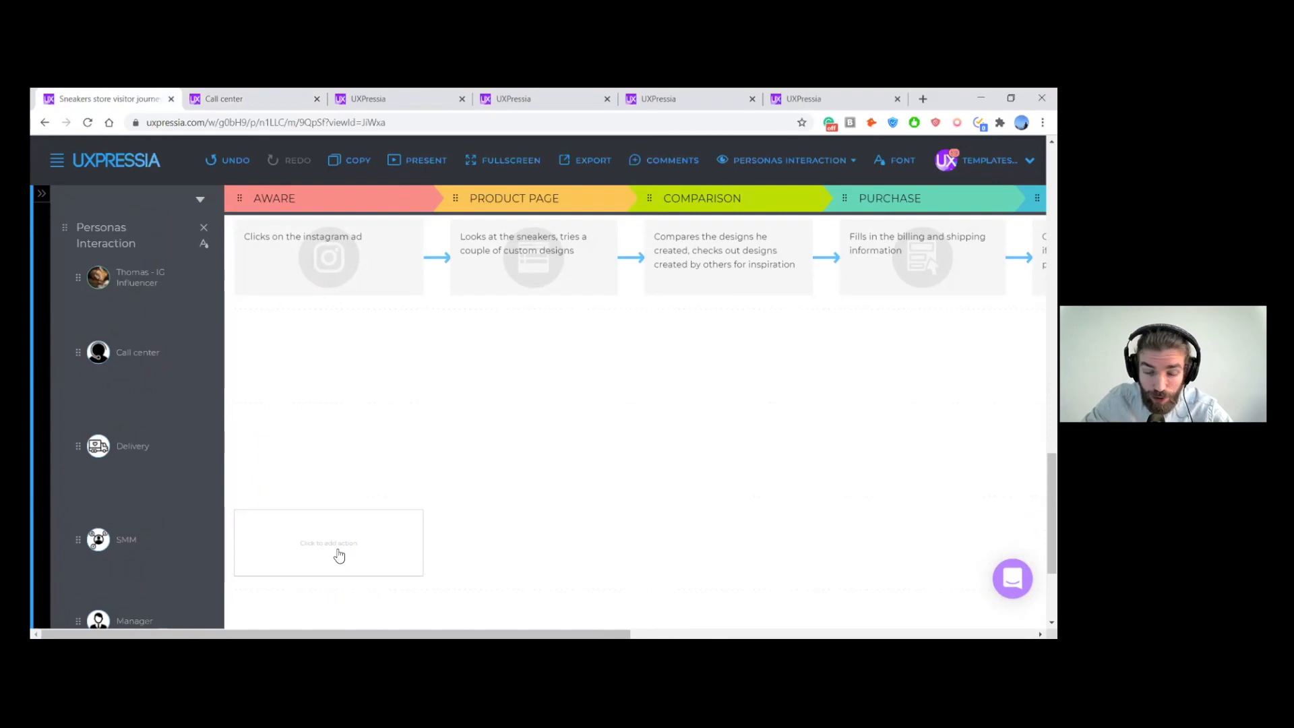
pyautogui.scroll(-2, 334, 543)
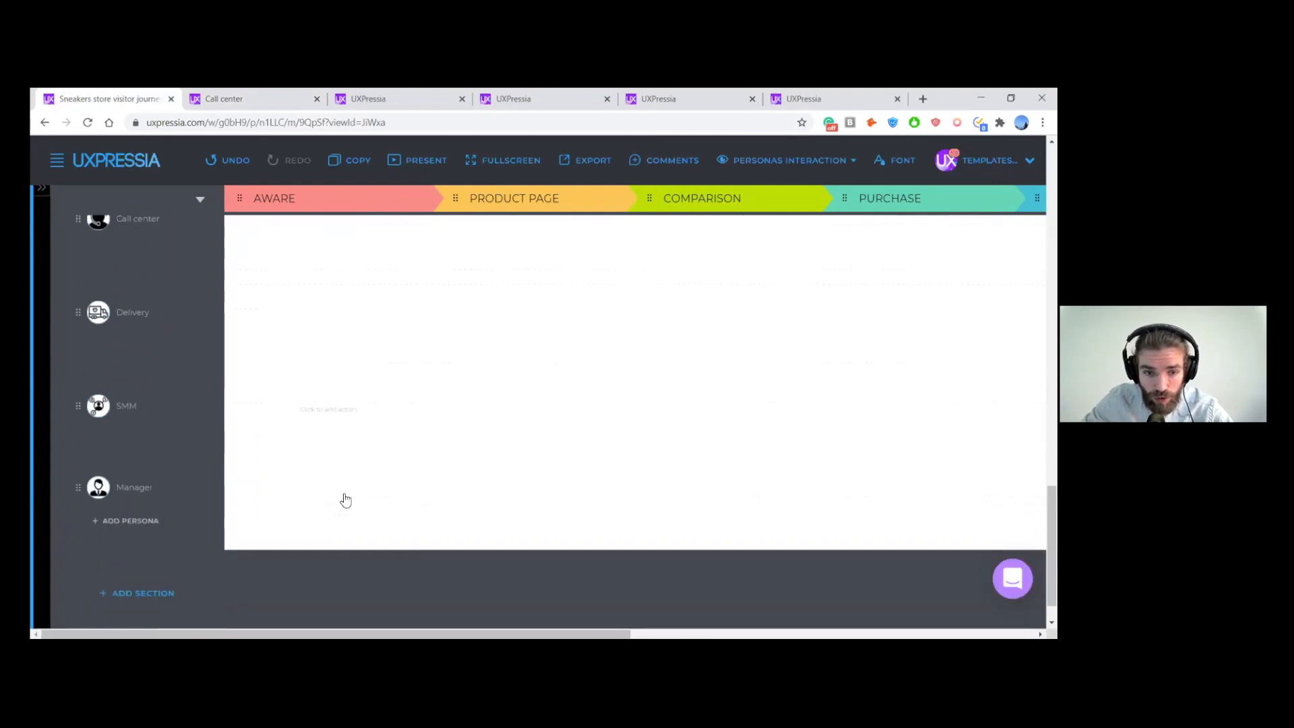
pyautogui.click(330, 411)
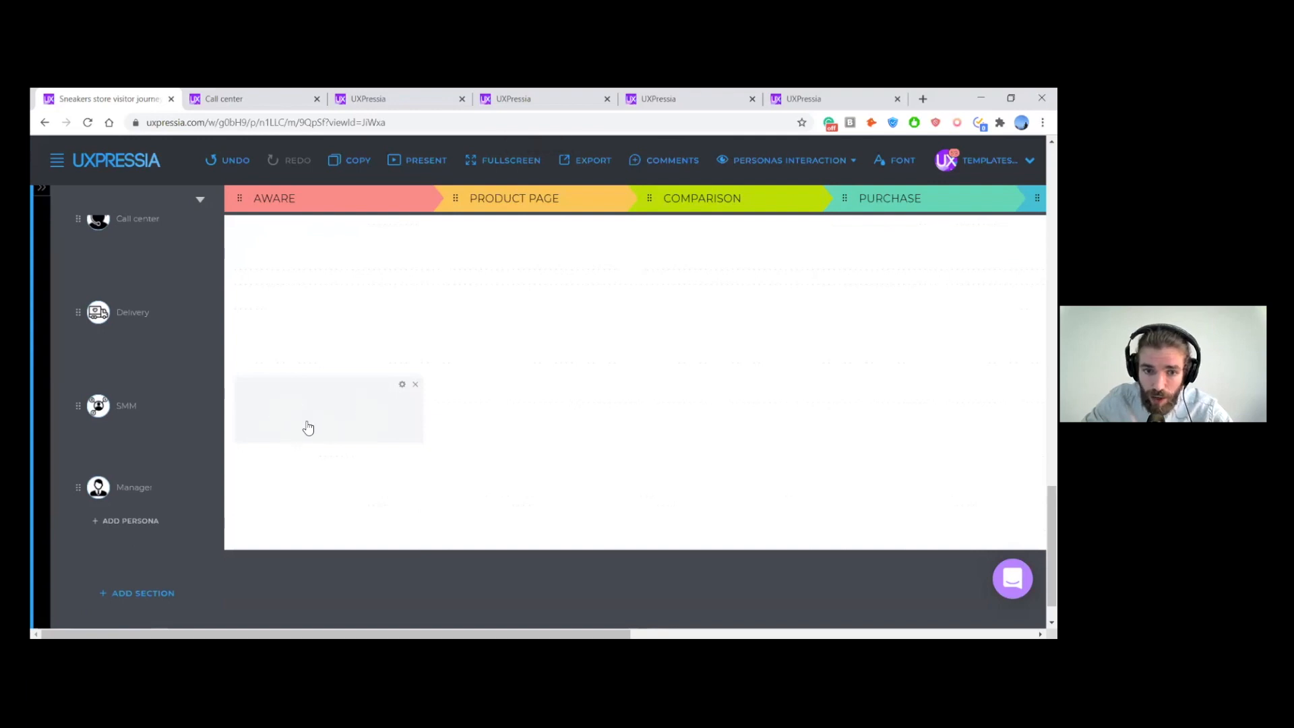
pyautogui.scroll(1, 308, 428)
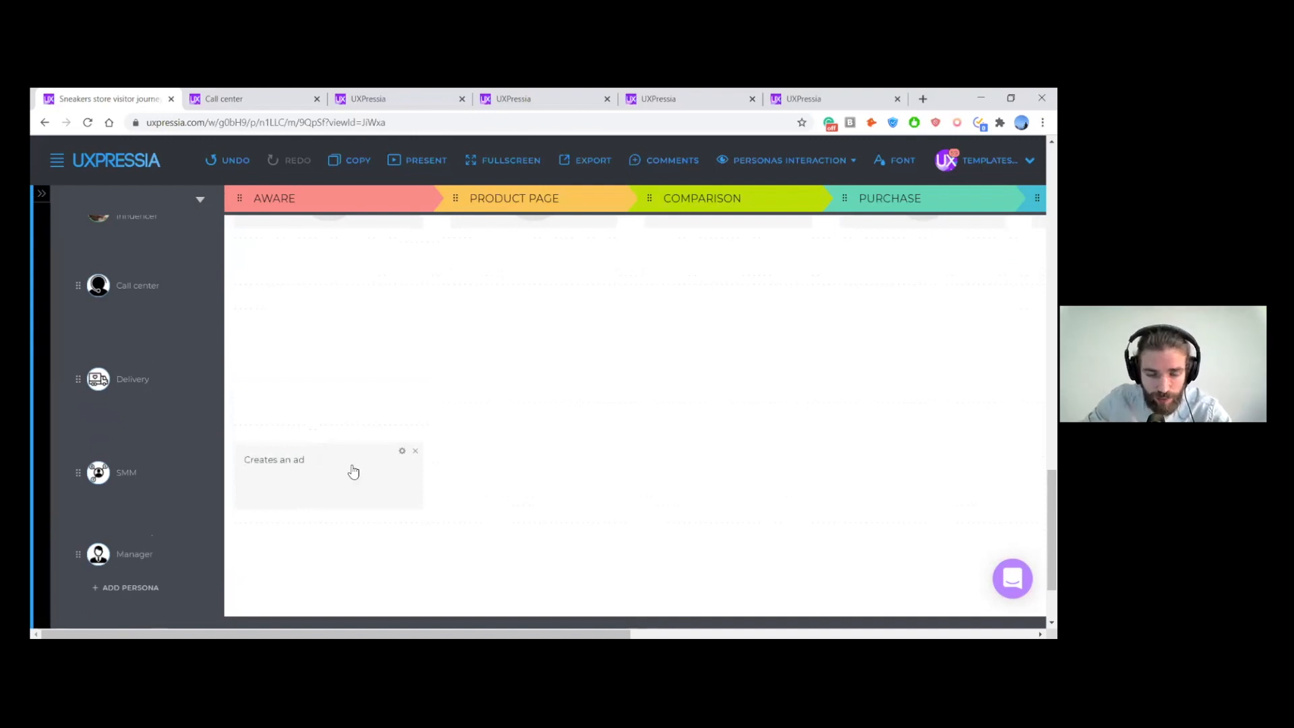
# - Find the Instagram channel by searching for "insta" and add it to the "Creates an ad" action
pyautogui.click(402, 453)
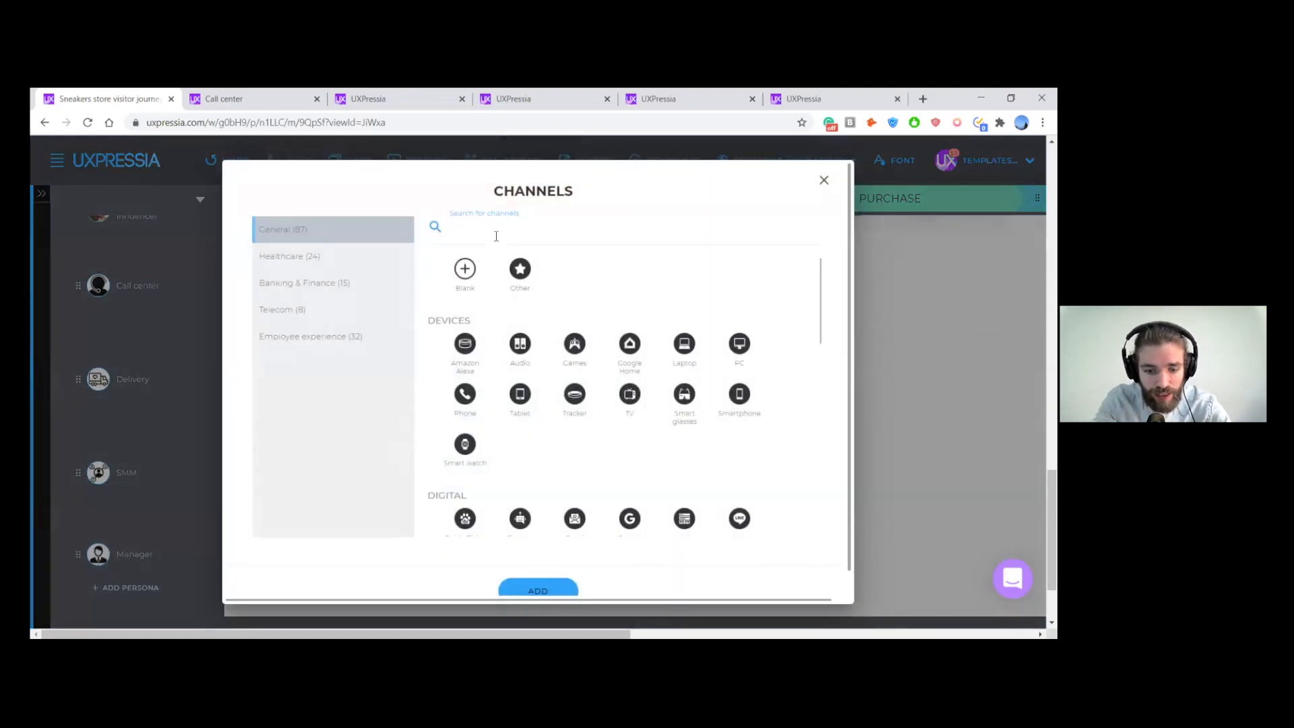
pyautogui.write('insta')
pyautogui.click(466, 268)
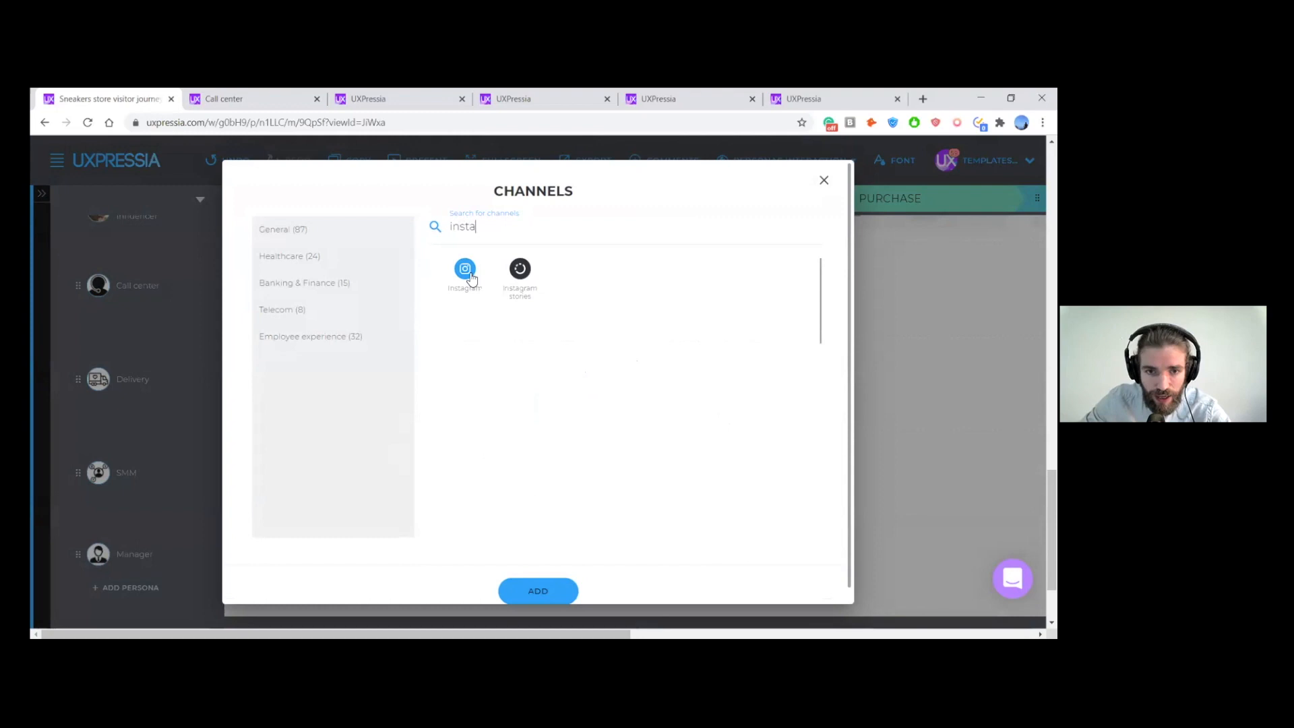
pyautogui.click(600, 580)
# - Connect the SMM "Creates an ad" action to the IG Influencer's "Clicks on the instagram ad" action
pyautogui.hotkey('ctrl', '+')
pyautogui.hotkey('ctrl', '+')
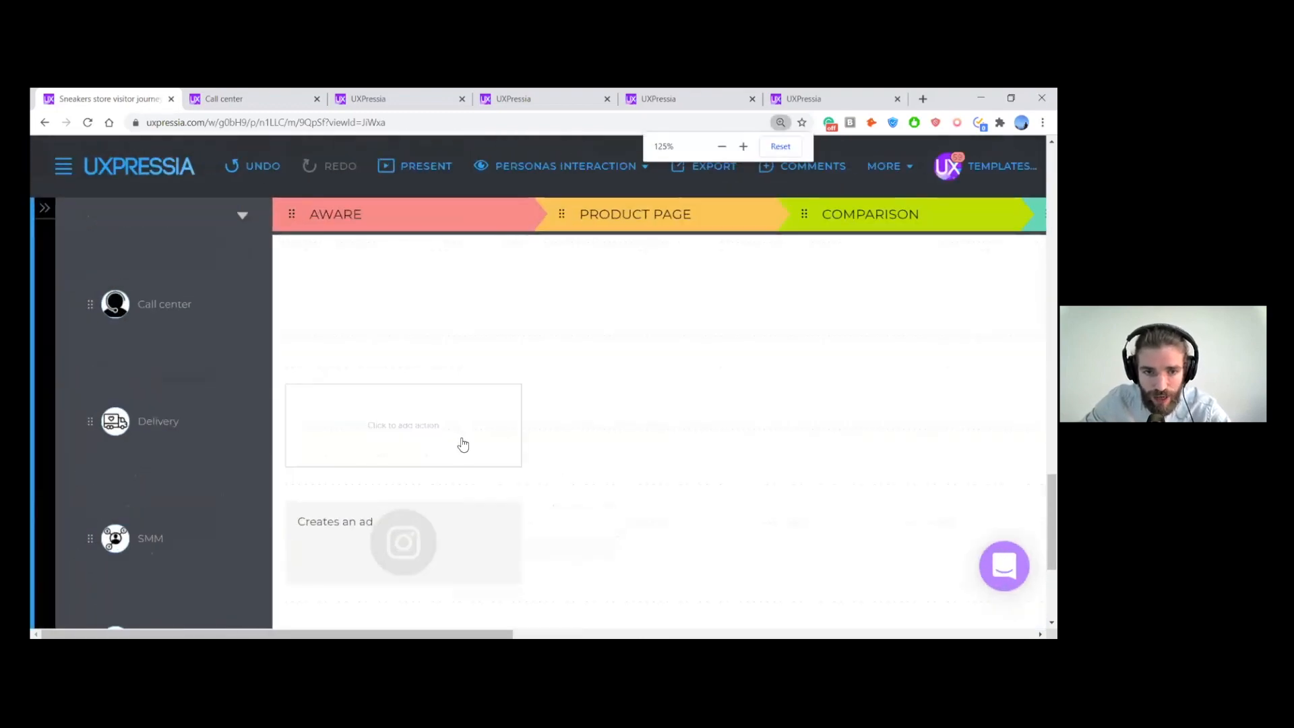
pyautogui.hotkey('ctrl', '-')
pyautogui.hotkey('ctrl', '-')
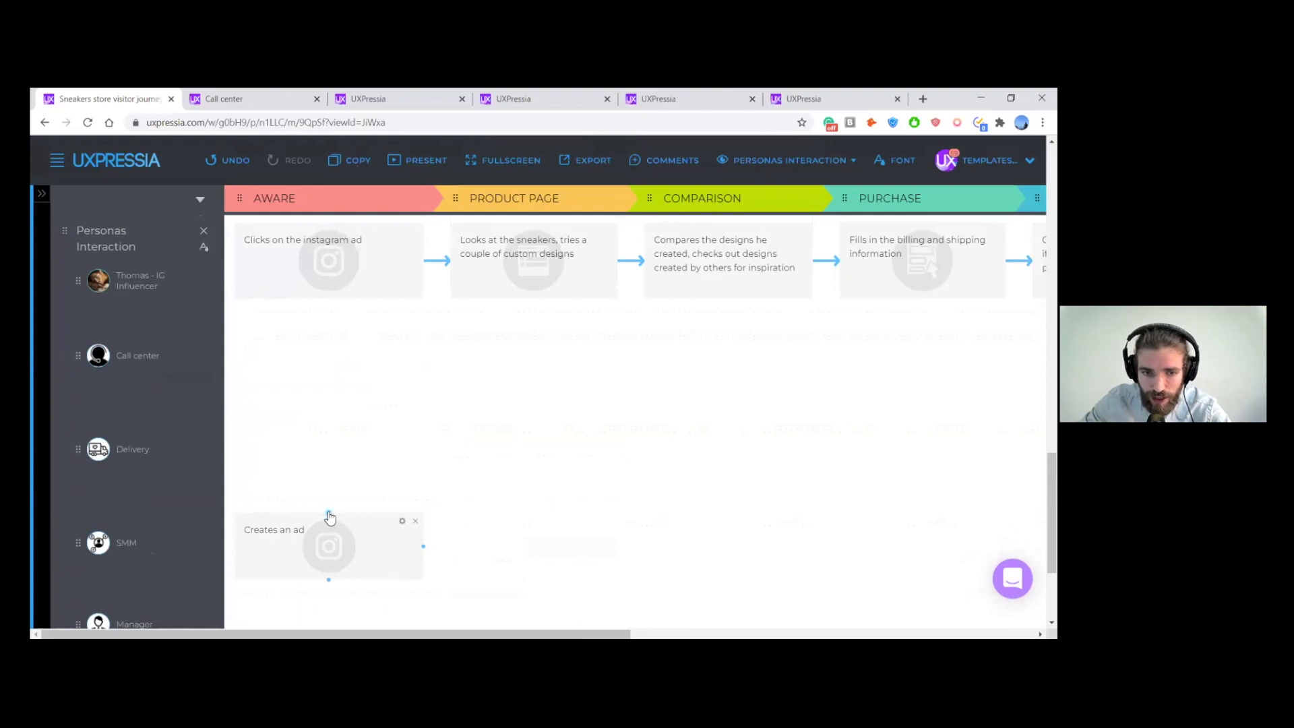
pyautogui.moveTo(329, 514); pyautogui.dragTo(330, 304)
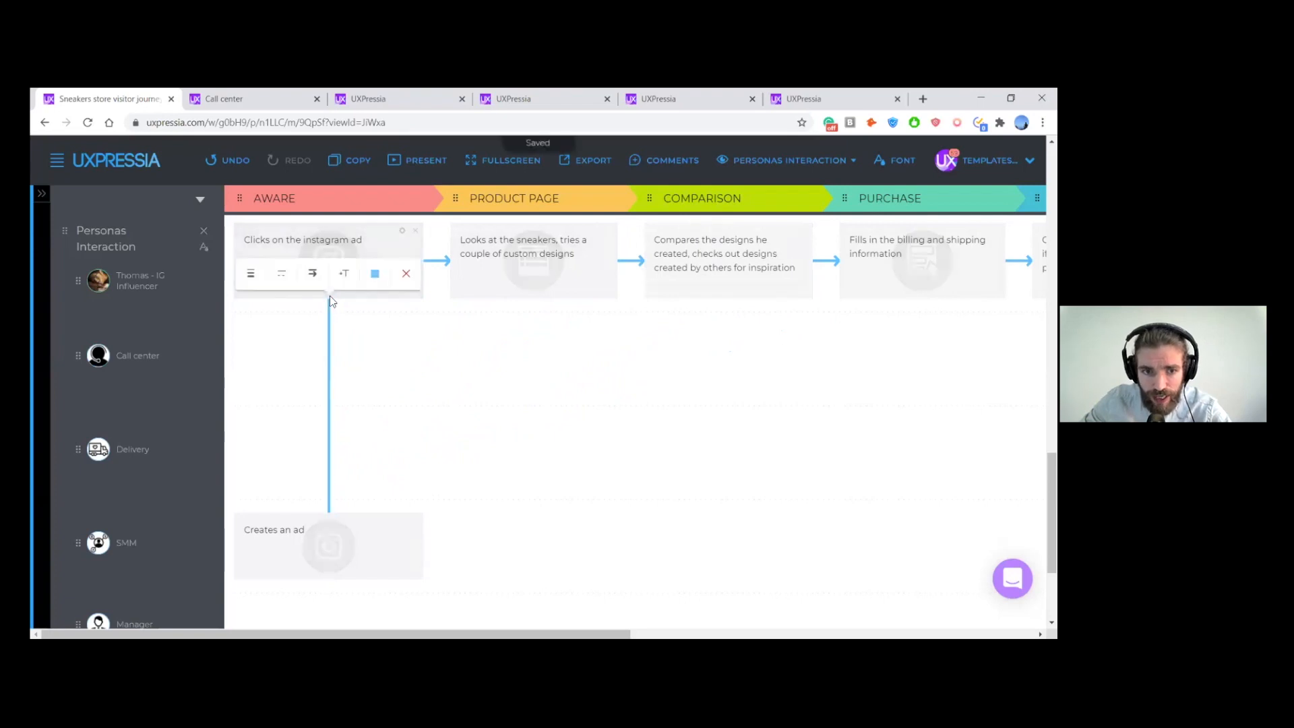
# - Color the new connector yellow and give it a single arrowhead pointing at "Clicks on the instagram ad"
pyautogui.click(375, 276)
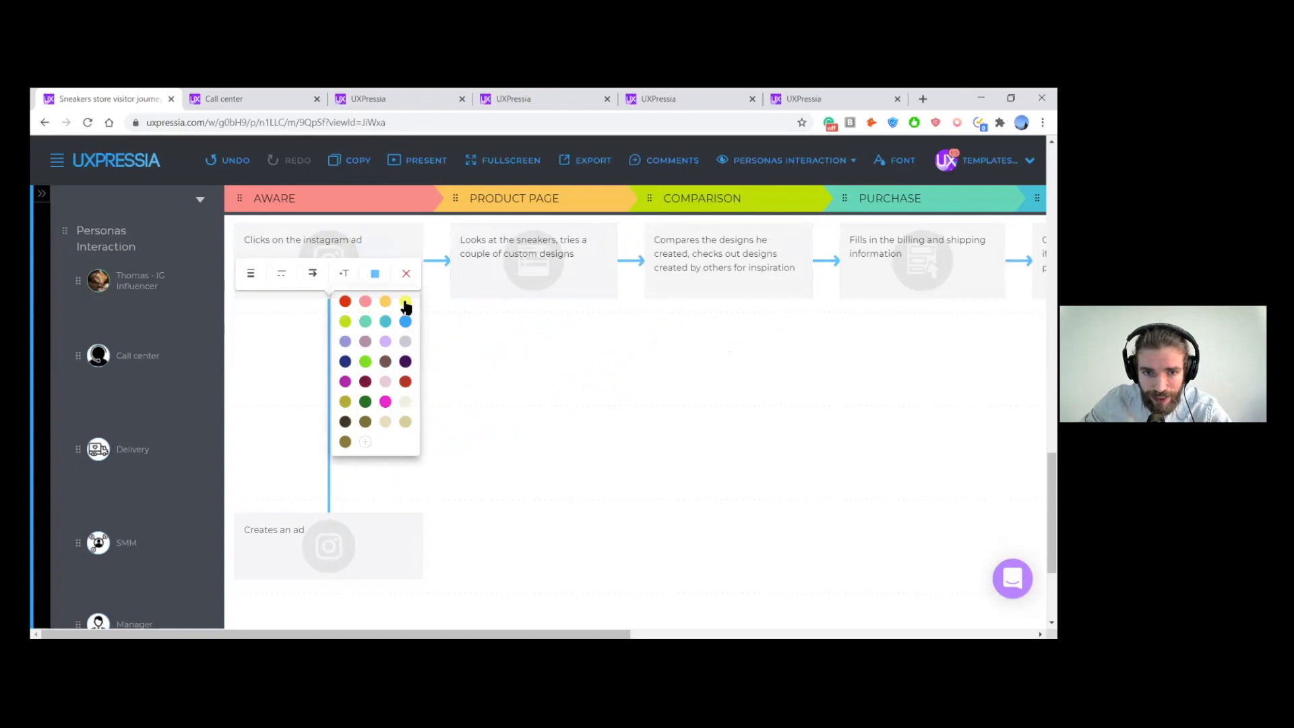
pyautogui.click(405, 303)
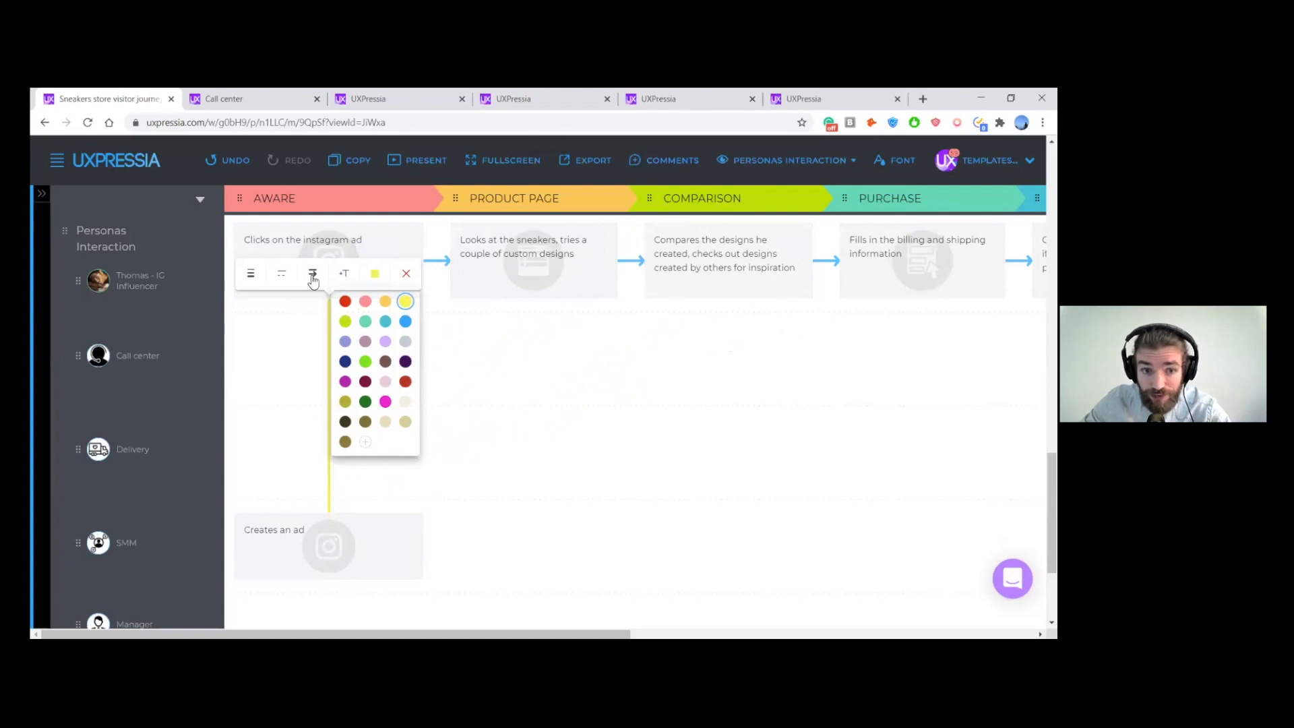
pyautogui.click(313, 277)
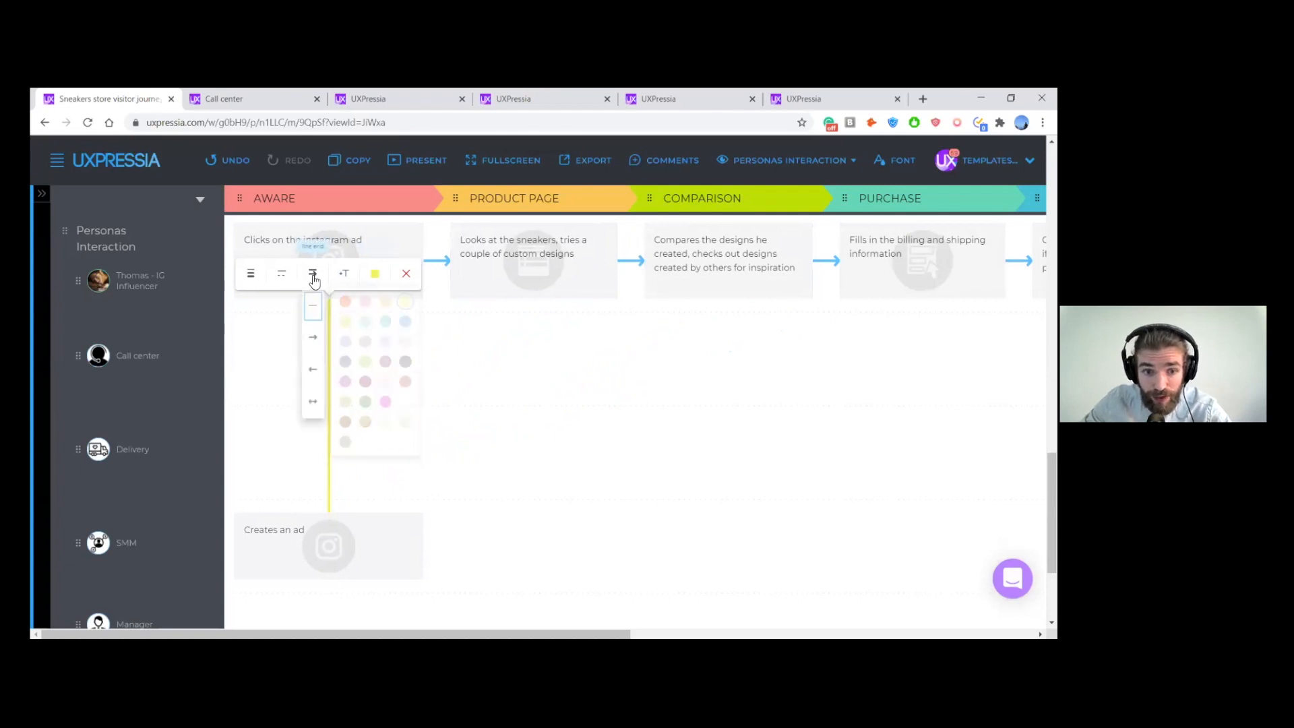
pyautogui.click(314, 370)
pyautogui.click(488, 376)
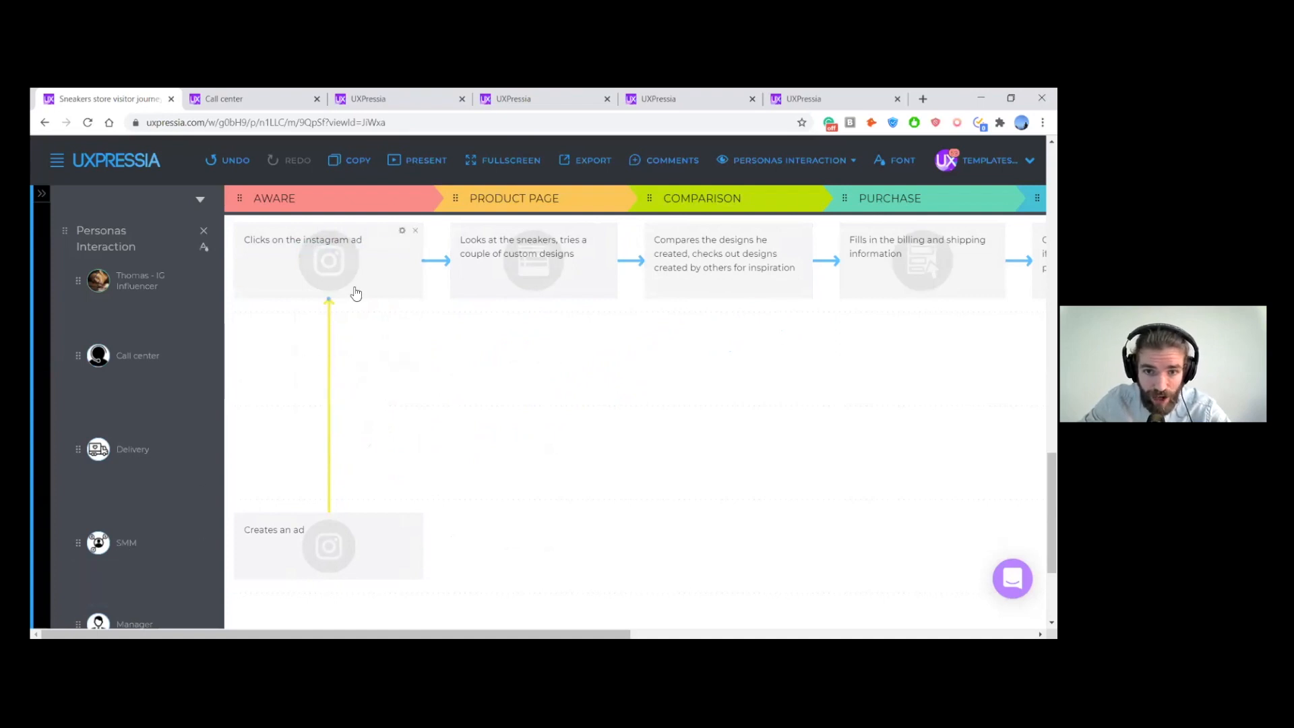
# - Add an empty action card to the Manager persona's row at the Purchase stage
pyautogui.hscroll(1, 540, 362)
pyautogui.scroll(1, 539, 362)
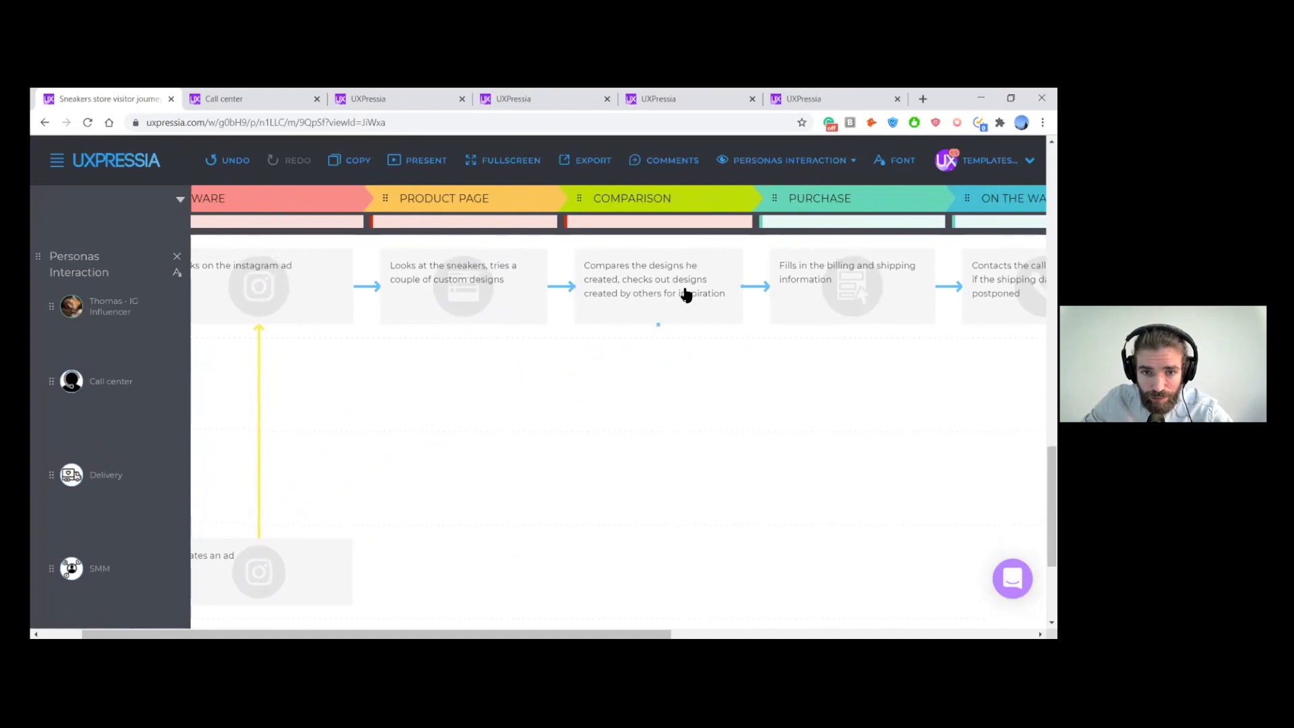
pyautogui.hscroll(1, 591, 341)
pyautogui.scroll(-1, 591, 341)
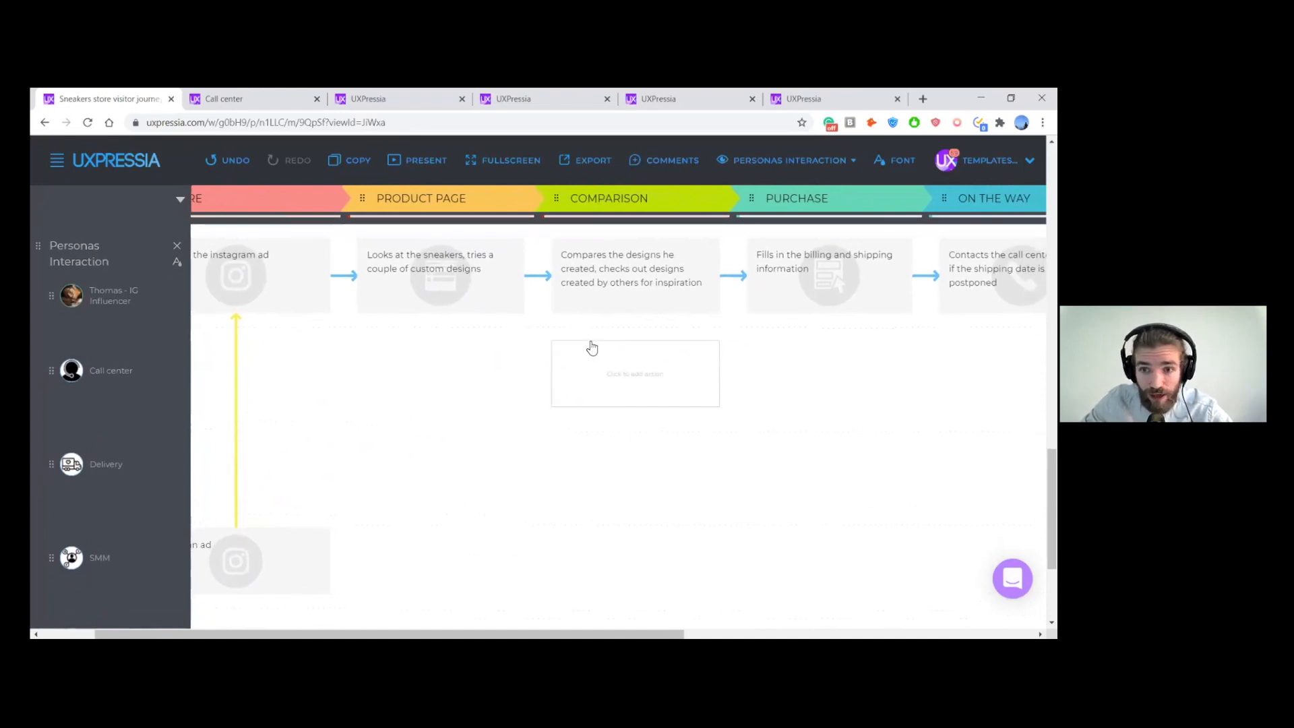
pyautogui.hscroll(3, 592, 347)
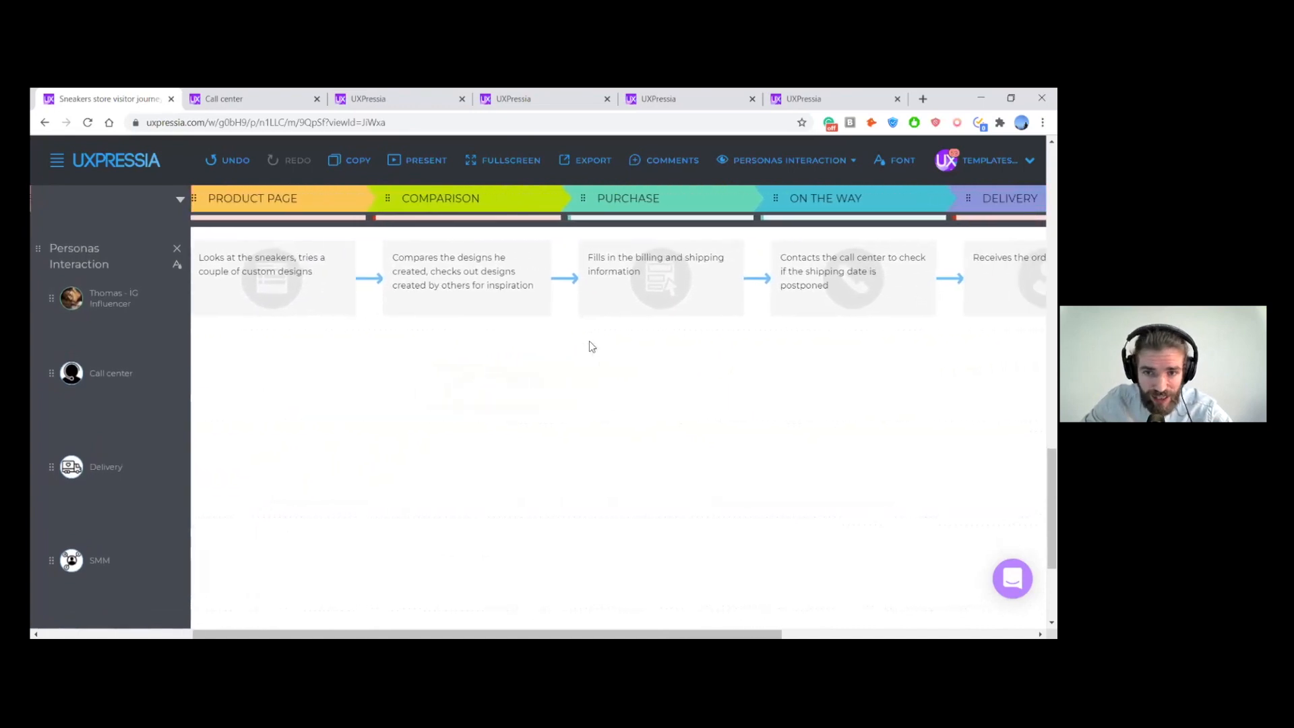
pyautogui.hscroll(1, 590, 347)
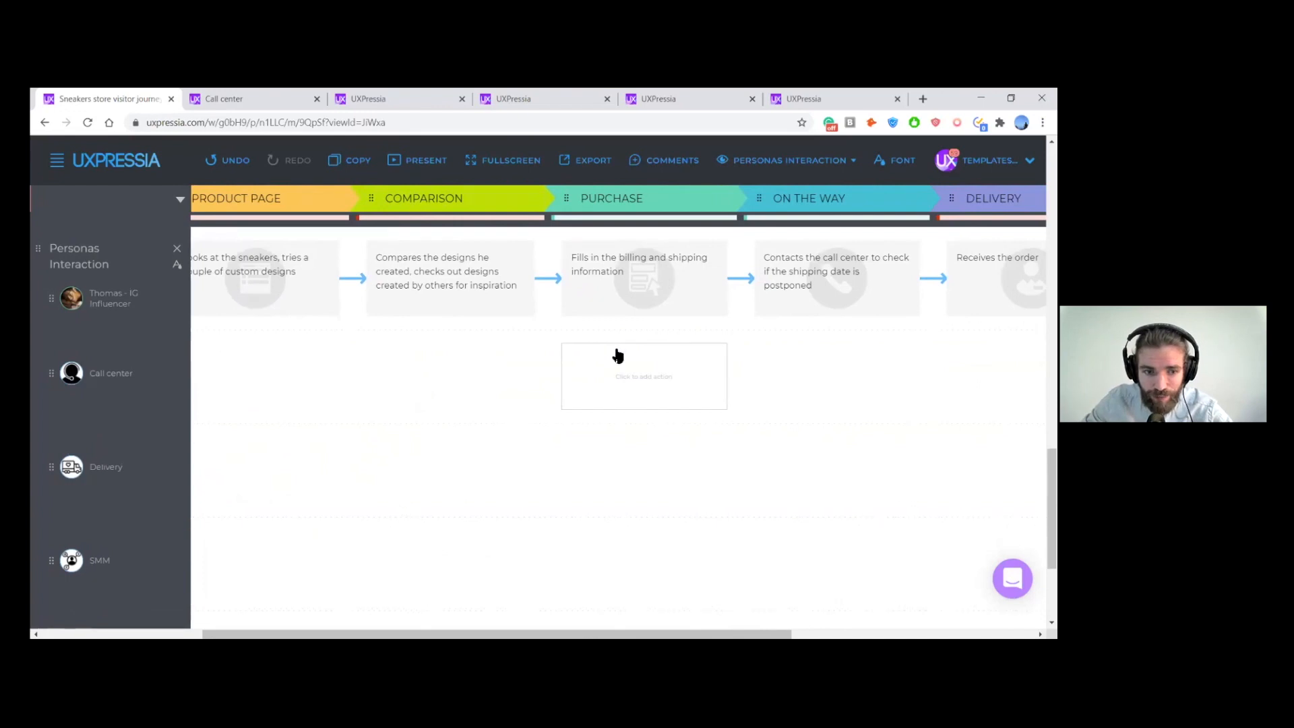
pyautogui.scroll(-1, 618, 355)
pyautogui.scroll(1, 619, 355)
pyautogui.scroll(-2, 618, 355)
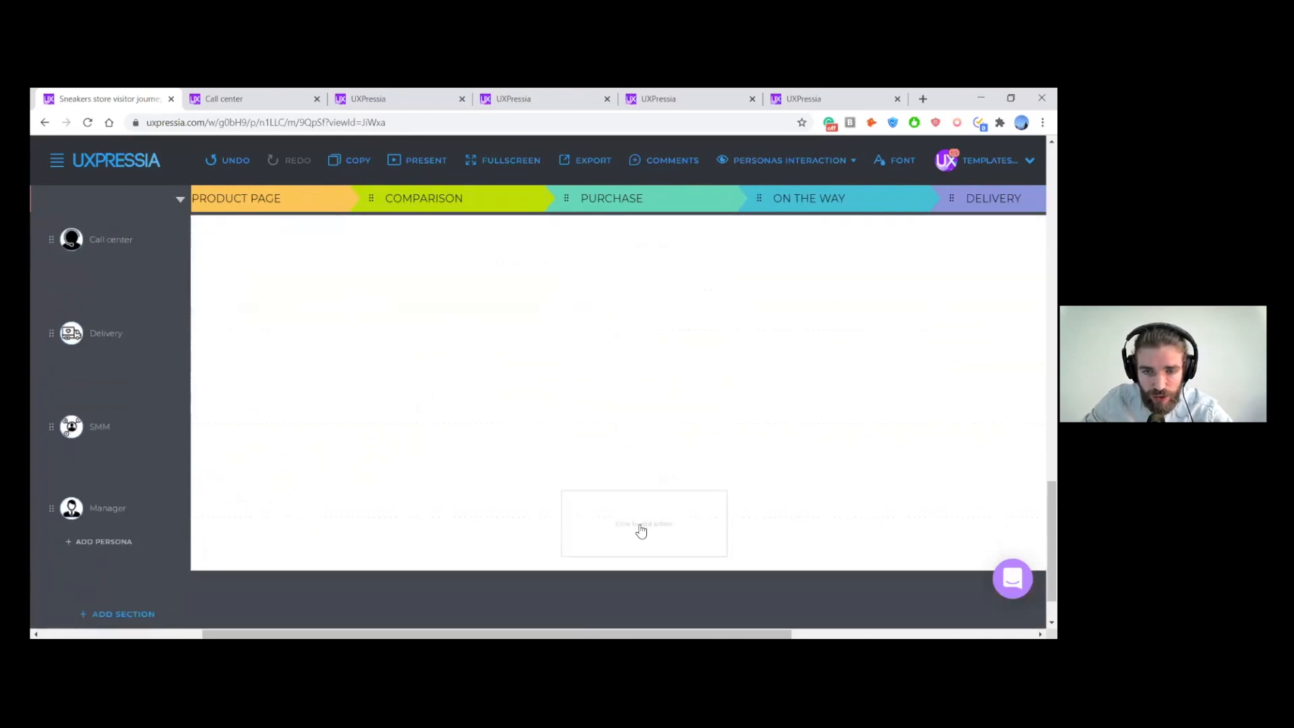
pyautogui.click(641, 530)
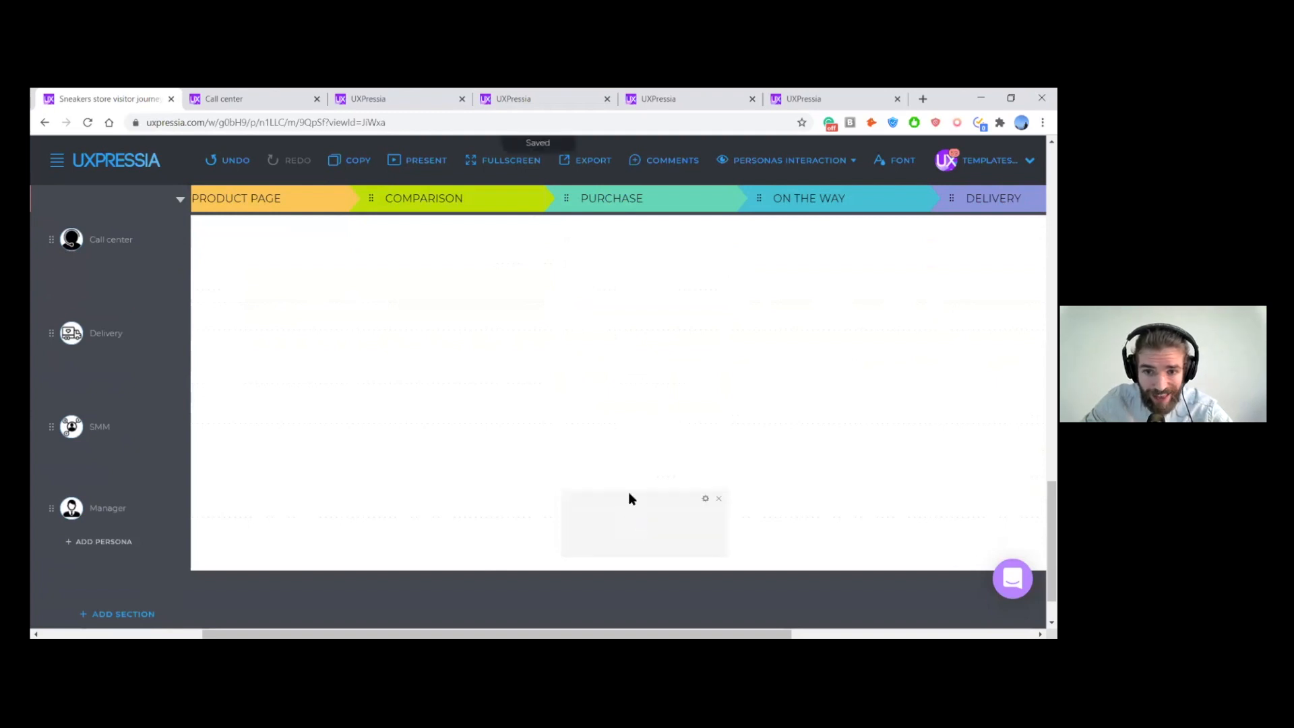
# - Review the Customer goals and Pain Points sections, highlighting the IG Influencer's pain point at the Comparison stage
pyautogui.scroll(3, 633, 391)
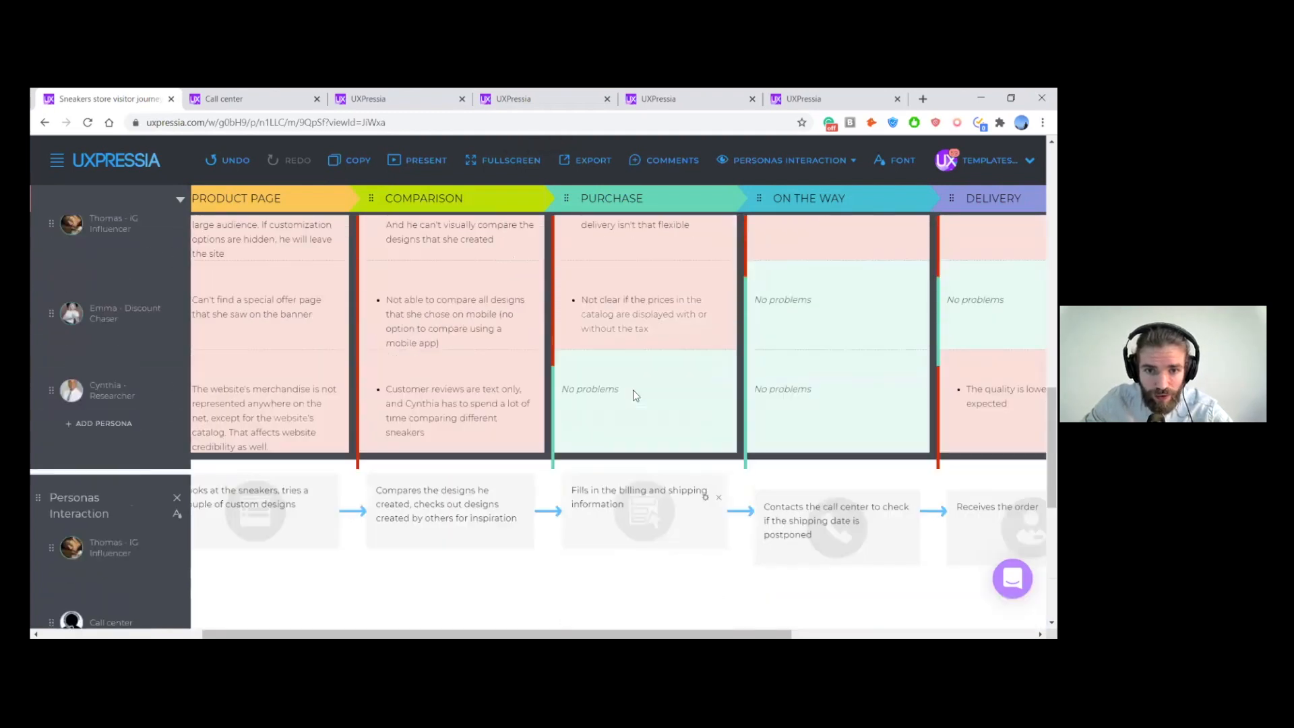
pyautogui.scroll(5, 633, 389)
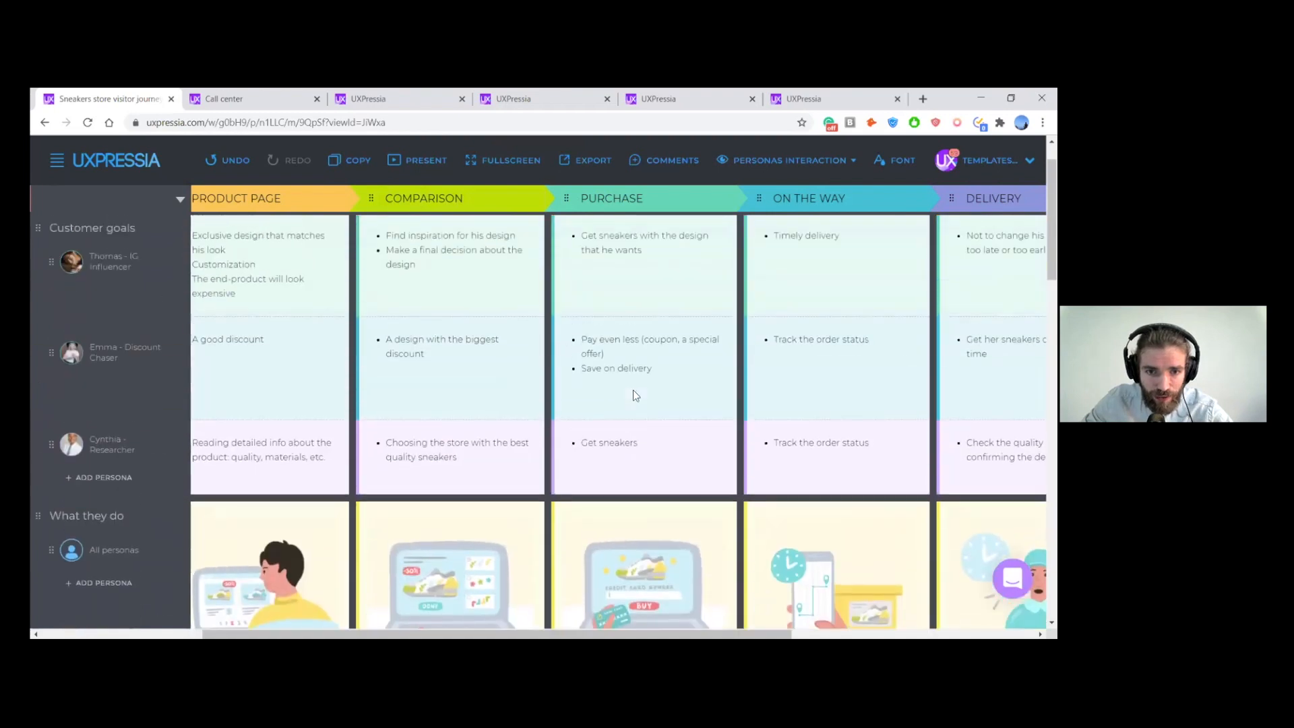
pyautogui.scroll(1, 636, 395)
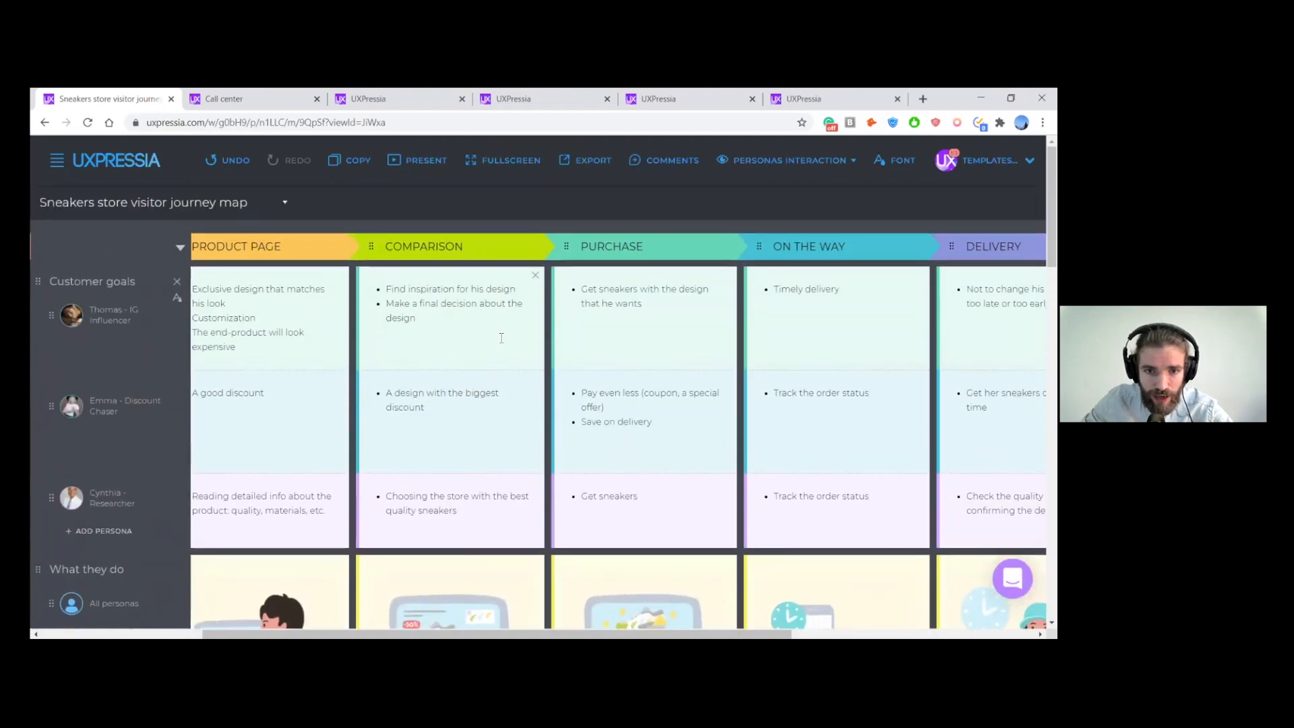
pyautogui.scroll(-8, 503, 334)
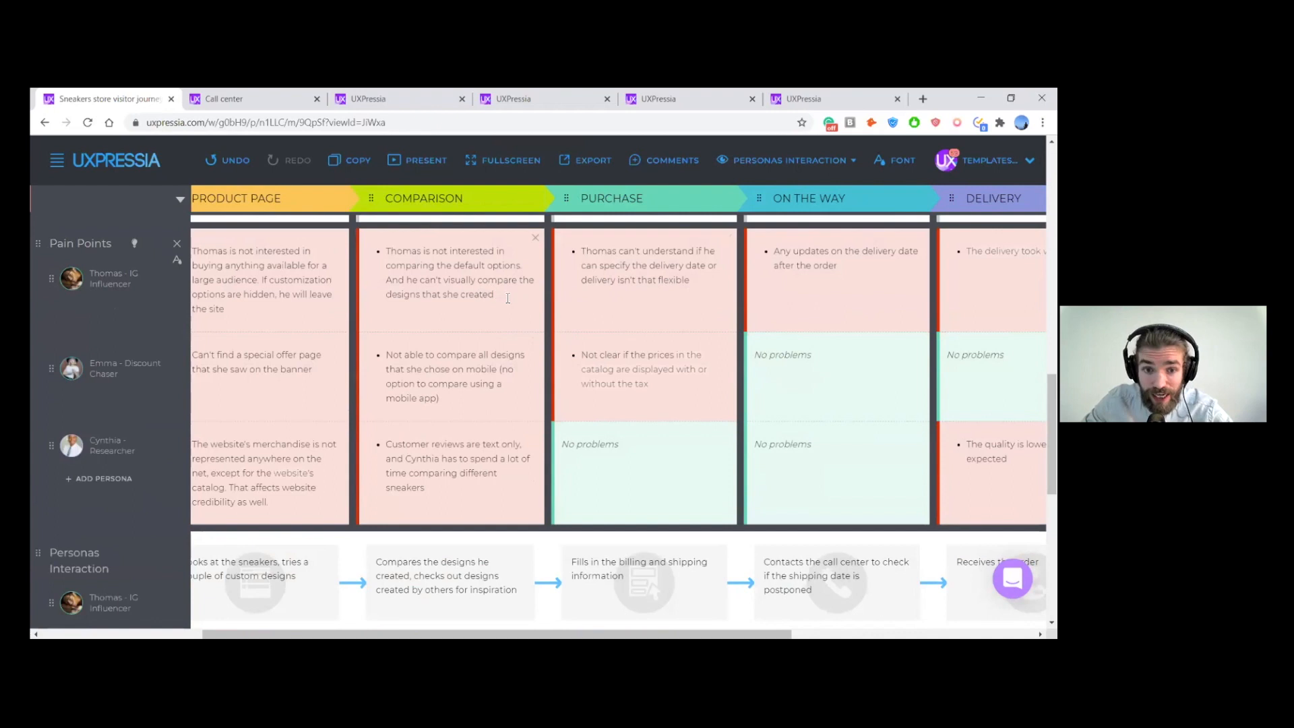
pyautogui.tripleClick(416, 272)
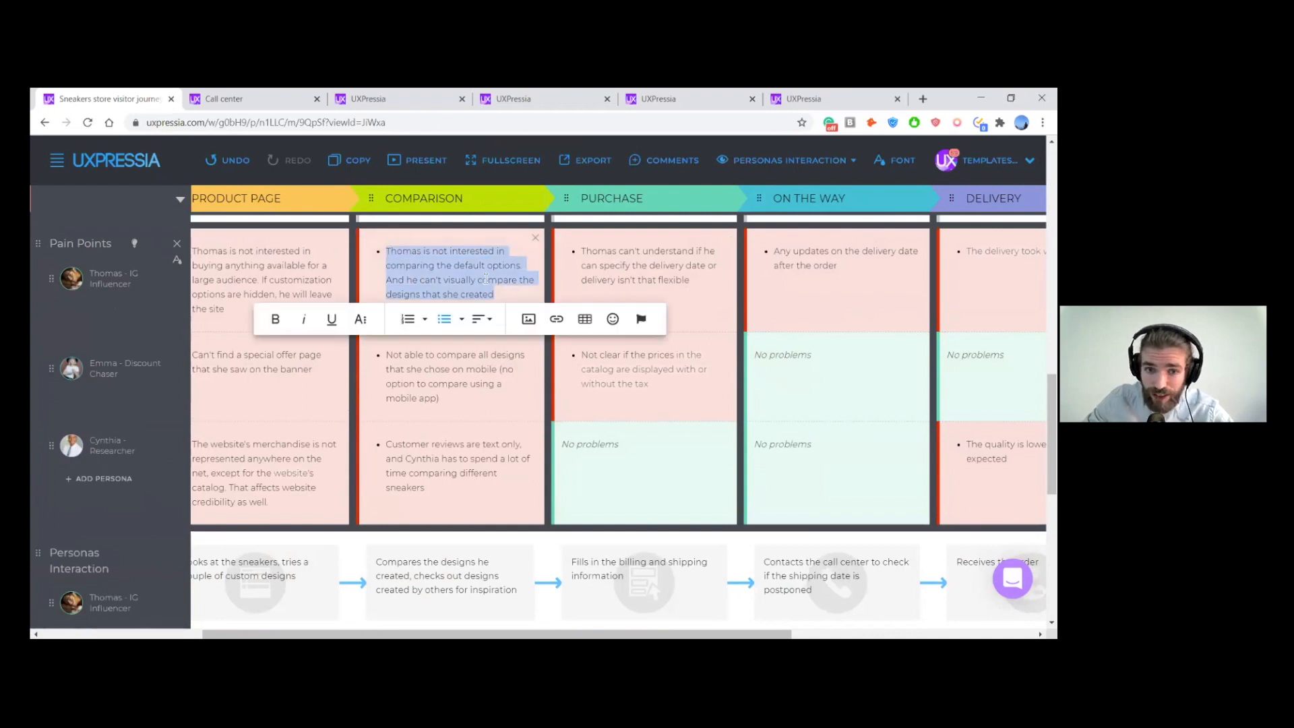
pyautogui.click(524, 291)
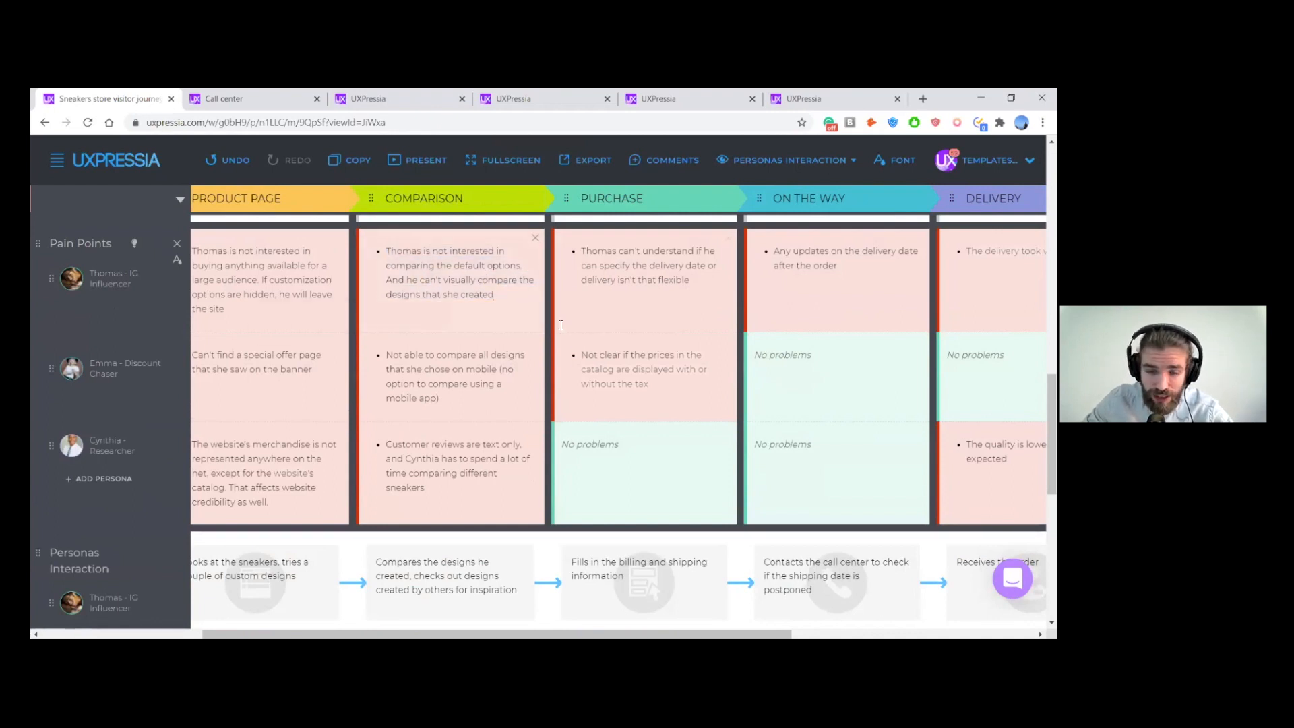
# - Describe the Manager's Purchase action as getting in touch with the IG Influencer, mentioned by first name, to verify custom design
pyautogui.scroll(-7, 561, 324)
pyautogui.scroll(3, 559, 326)
pyautogui.scroll(-1, 563, 343)
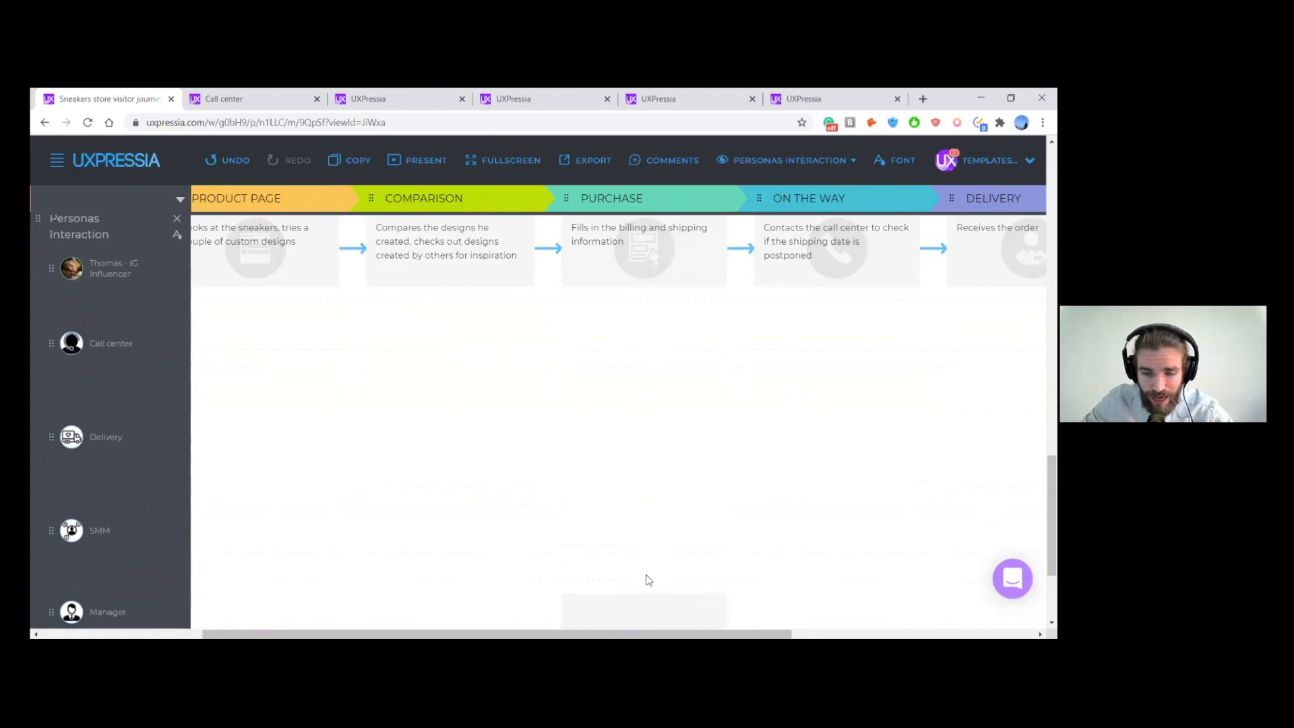
pyautogui.scroll(-1, 644, 562)
pyautogui.click(641, 557)
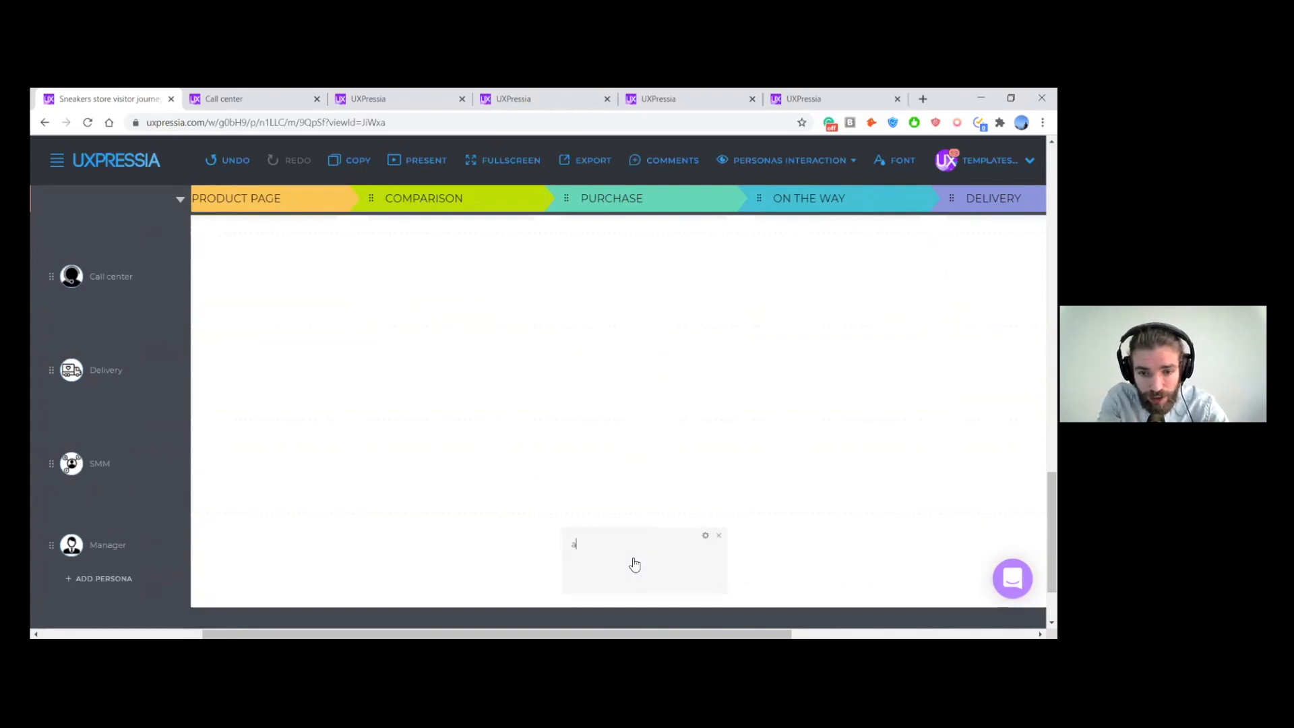
pyautogui.write('Manger')
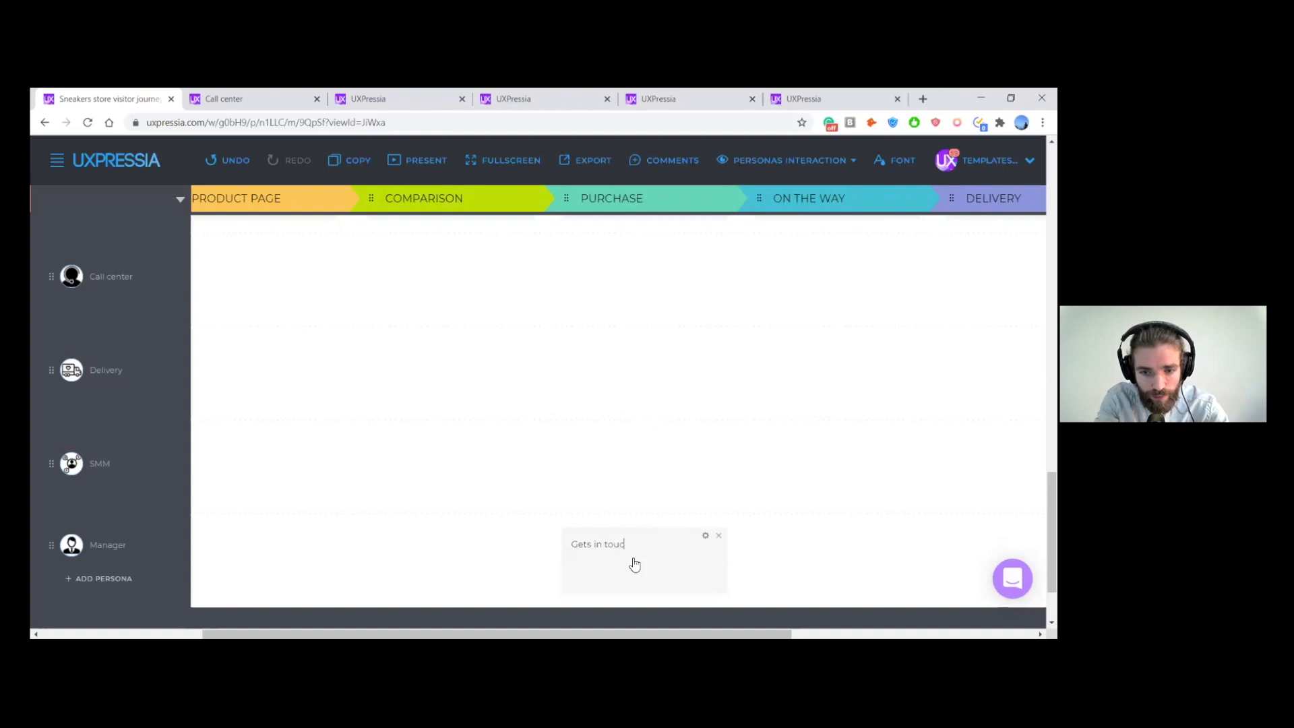
pyautogui.write('ith TH')
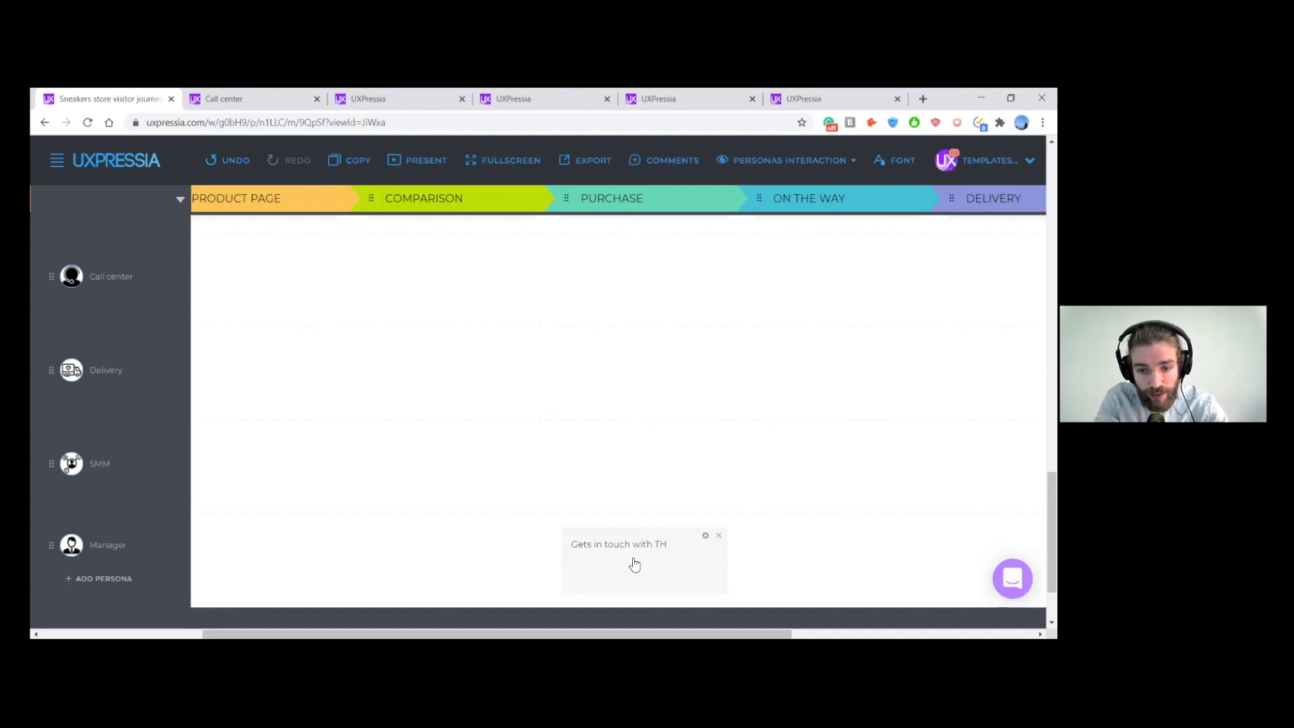
pyautogui.write('dmas to verify custom design')
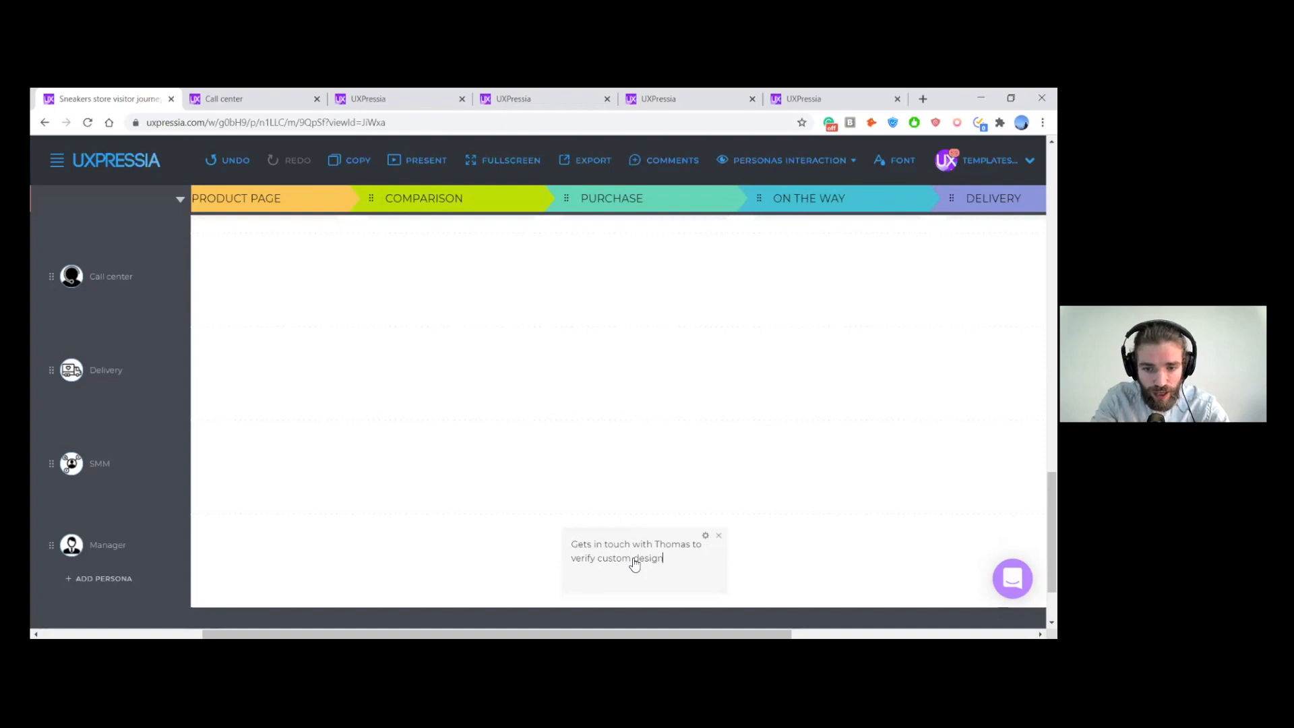
# - Add the Phone channel to the Manager's Purchase action about verifying the custom design
pyautogui.click(705, 536)
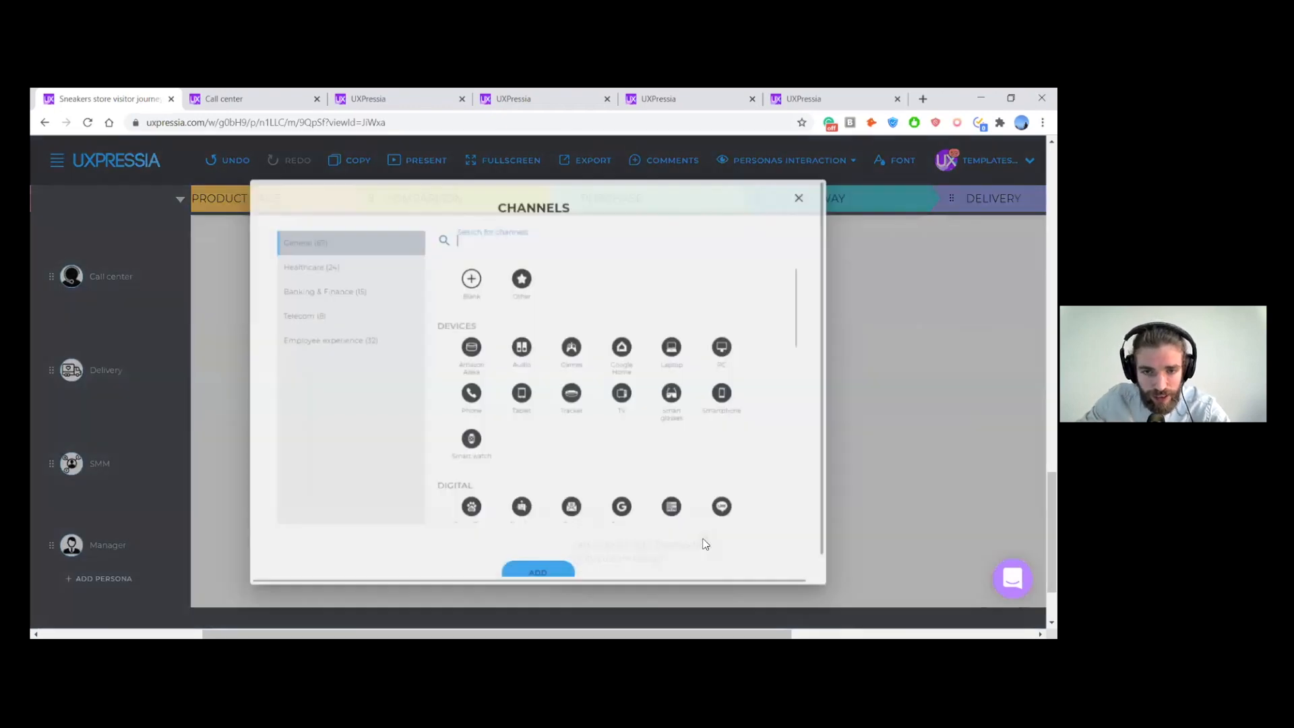
pyautogui.click(479, 231)
pyautogui.write('call')
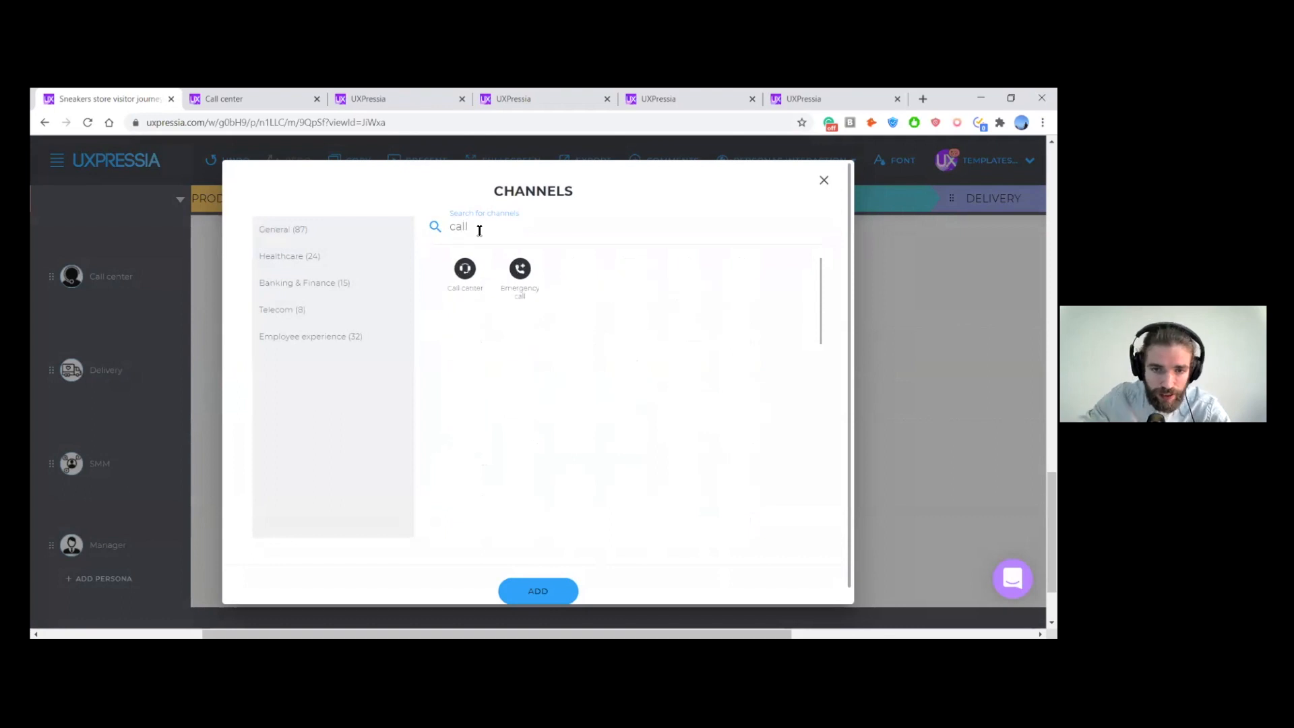
pyautogui.press('BackSpace')
pyautogui.press('BackSpace')
pyautogui.press('BackSpace')
pyautogui.press('BackSpace')
pyautogui.write('pho')
pyautogui.click(465, 269)
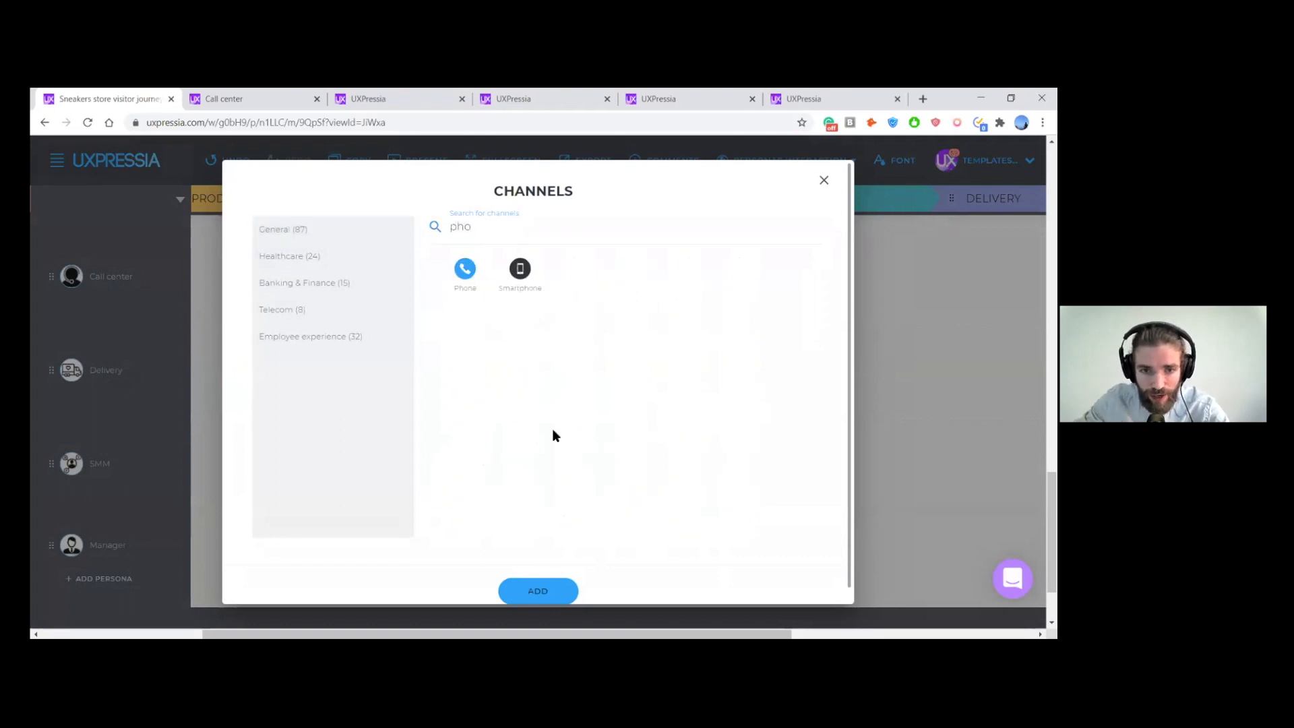
pyautogui.click(555, 588)
# - Connect the Manager's Purchase action to the IG Influencer's "Fills in the billing and shipping information" action
pyautogui.scroll(2, 665, 511)
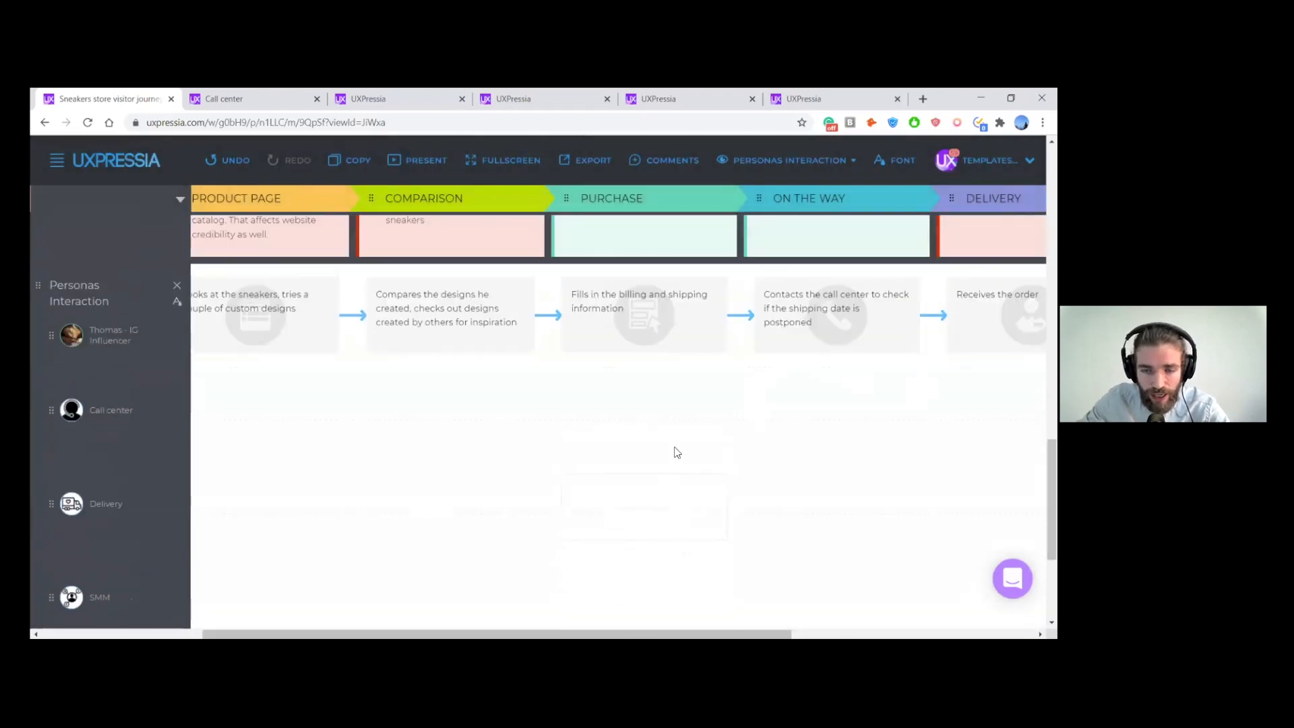
pyautogui.scroll(-2, 664, 303)
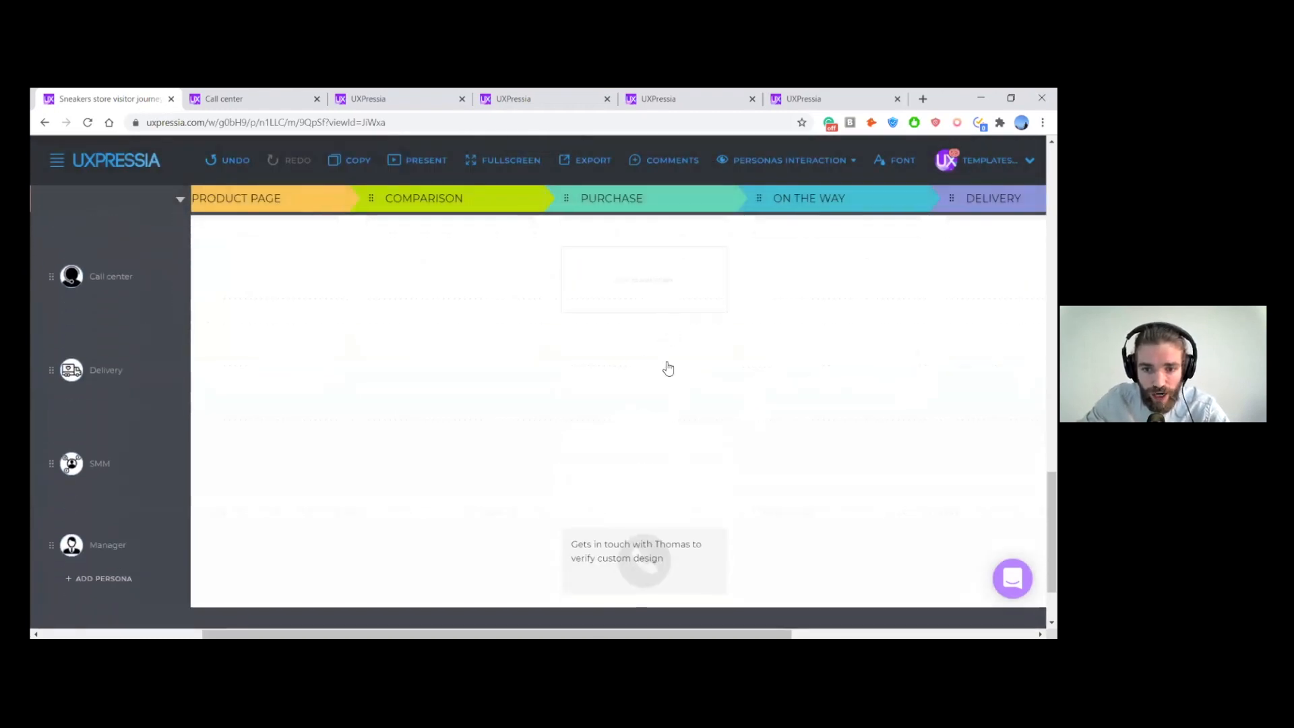
pyautogui.moveTo(646, 531); pyautogui.dragTo(643, 427)
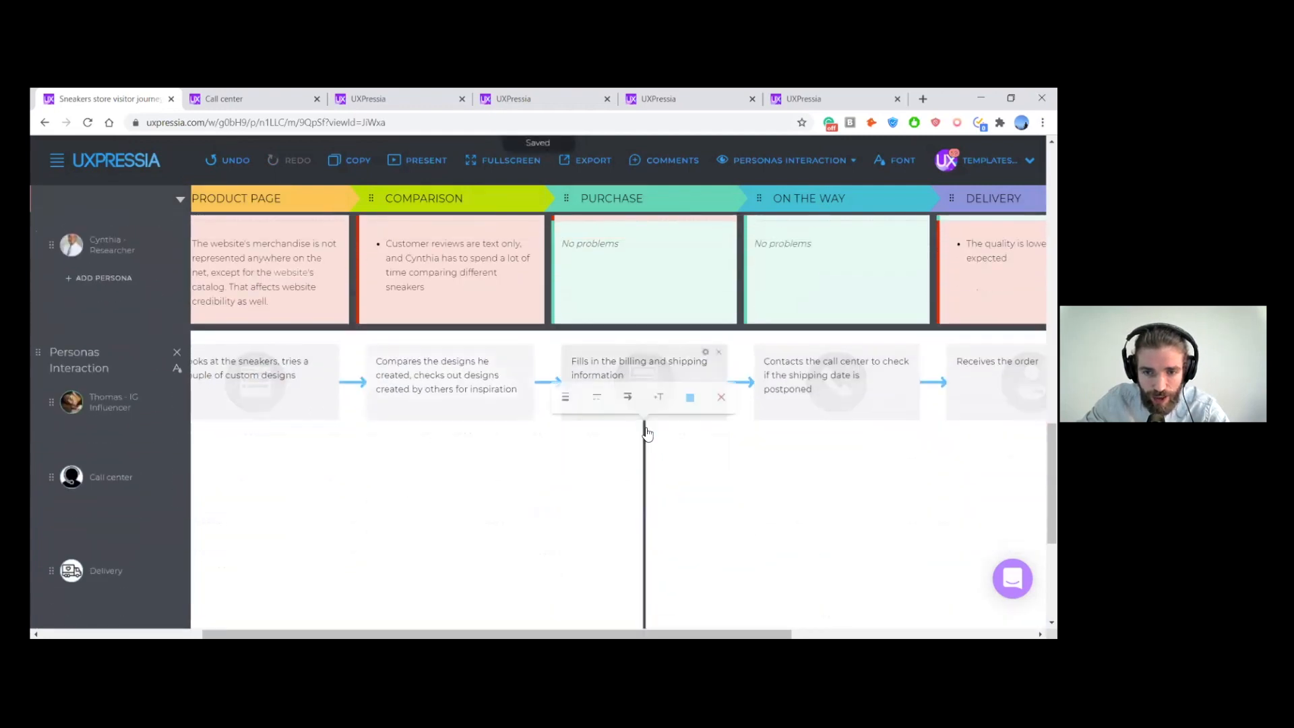
# - Give the new Purchase connector arrowheads at both ends and color it yellow
pyautogui.scroll(-1, 646, 411)
pyautogui.click(627, 329)
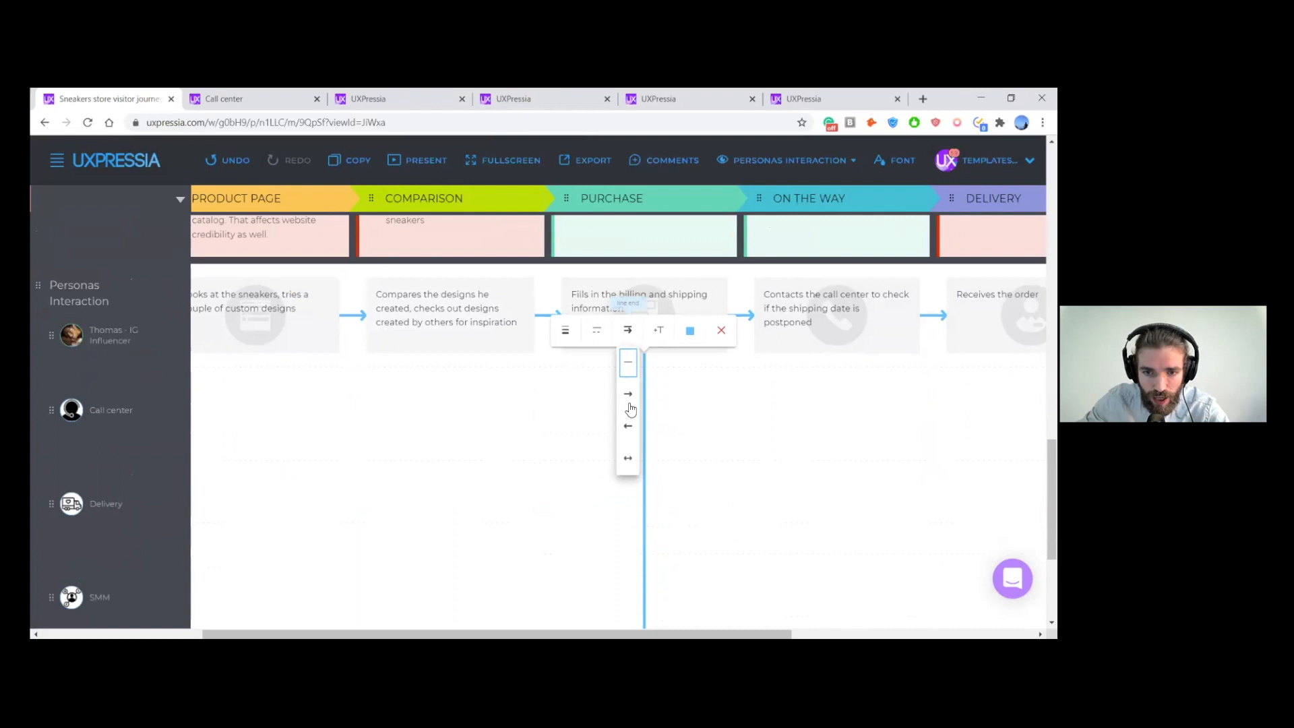
pyautogui.click(628, 464)
pyautogui.click(691, 330)
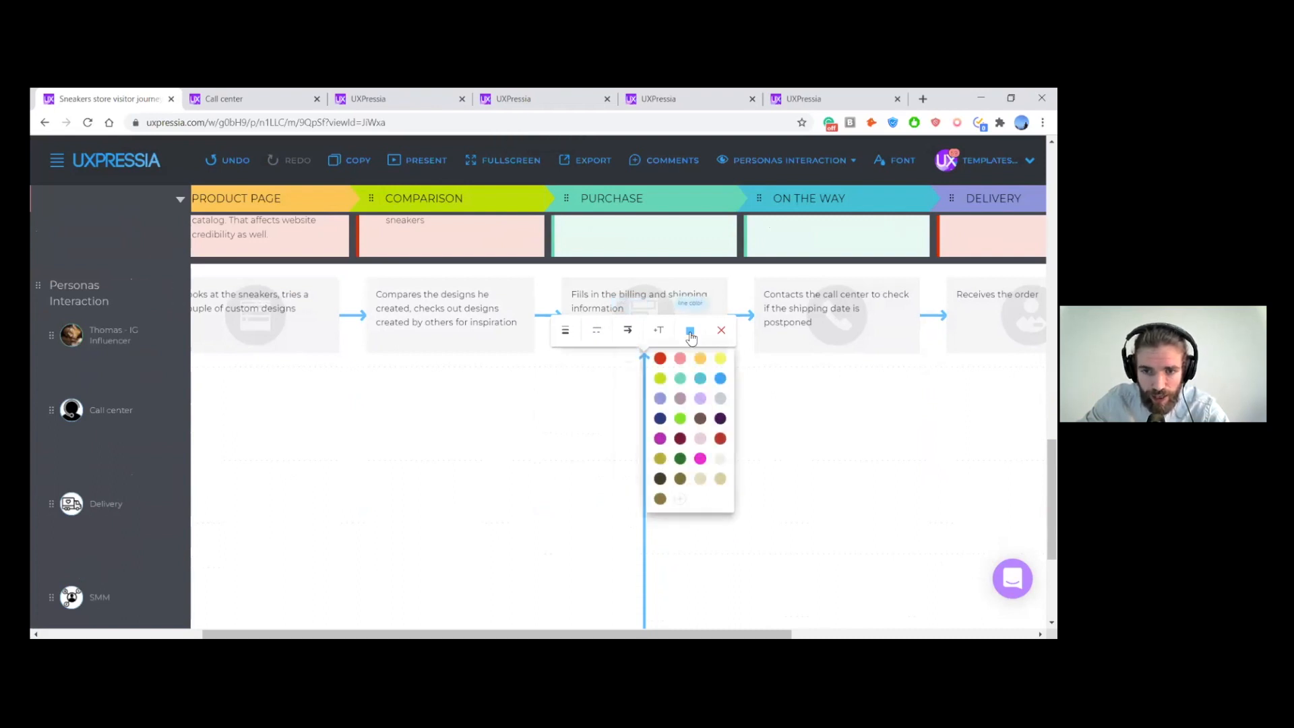
pyautogui.click(720, 358)
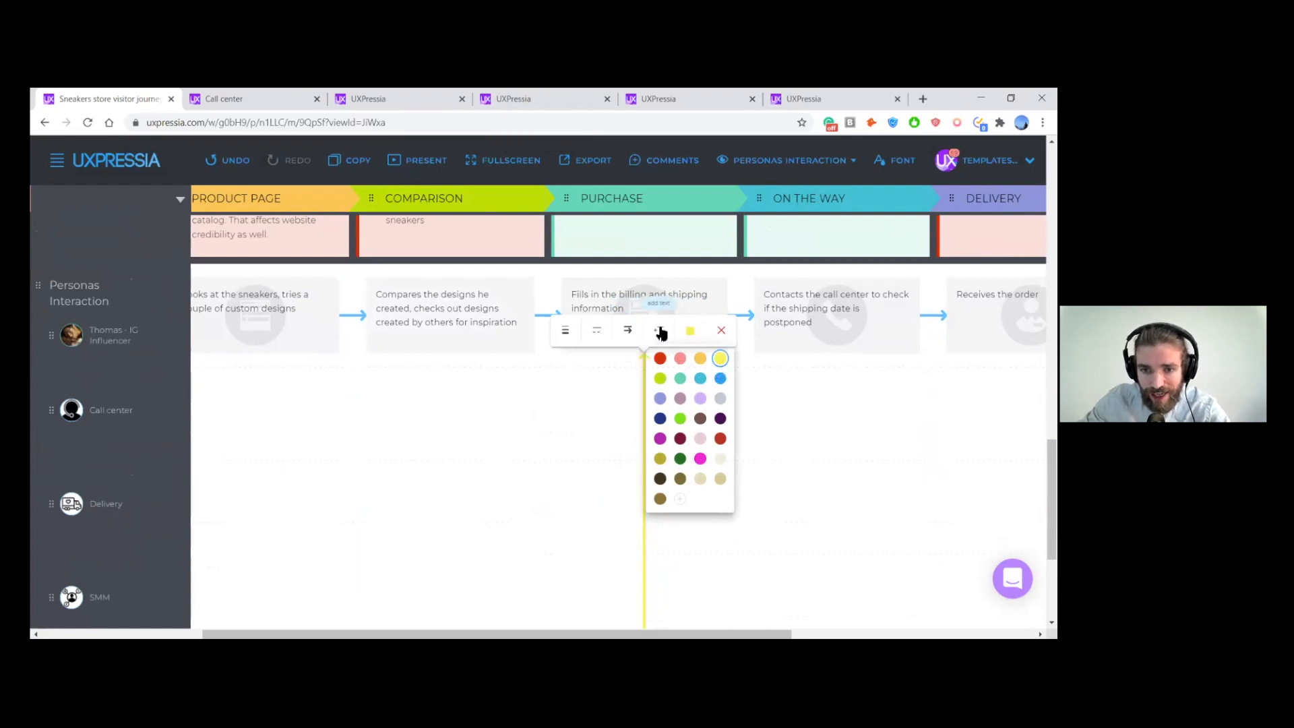
# - Add a text label to the Purchase connector saying that the IG Influencer, by first name, "sends his custom design"
pyautogui.click(660, 332)
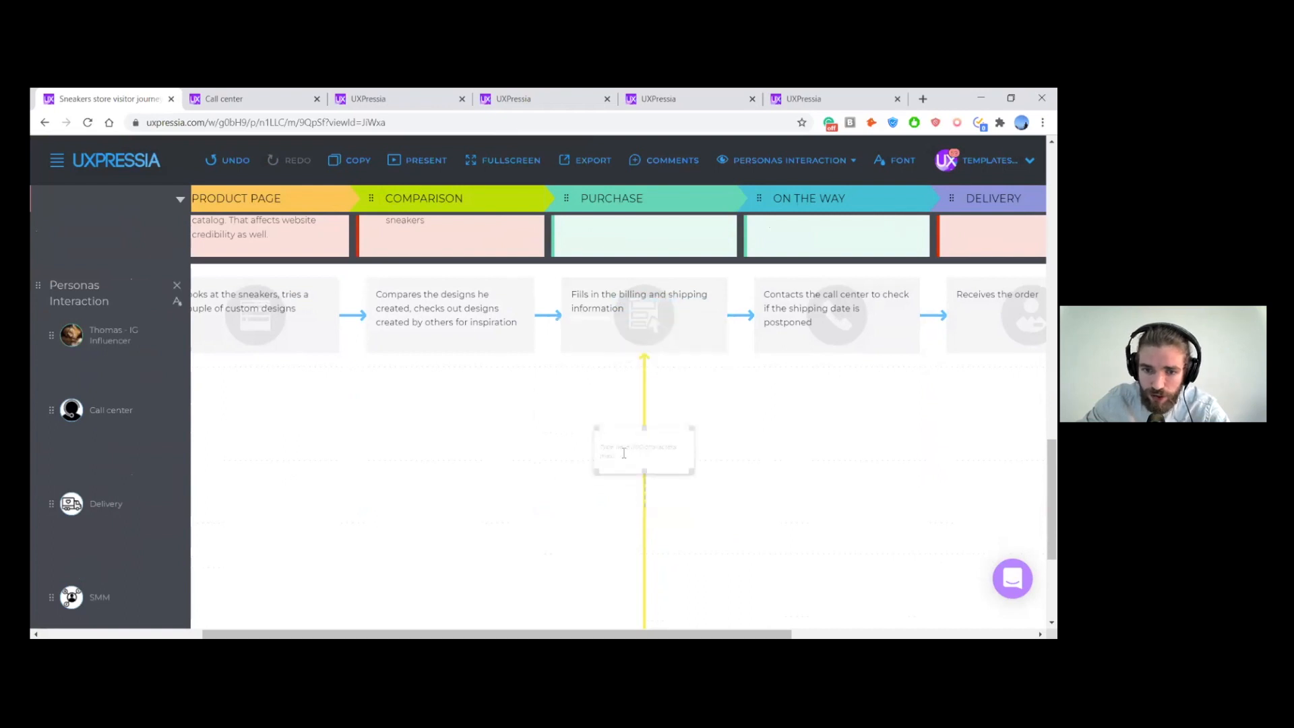
pyautogui.write('mas sends his custom design')
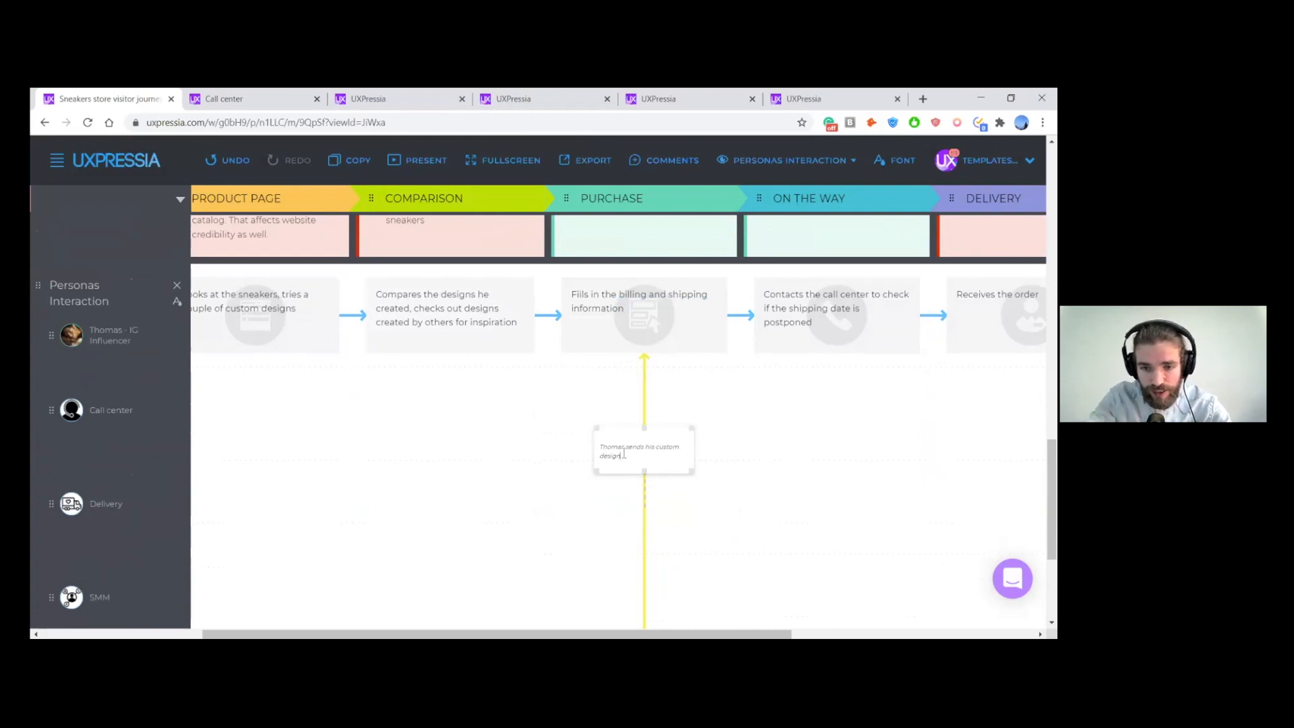
pyautogui.scroll(-2, 745, 398)
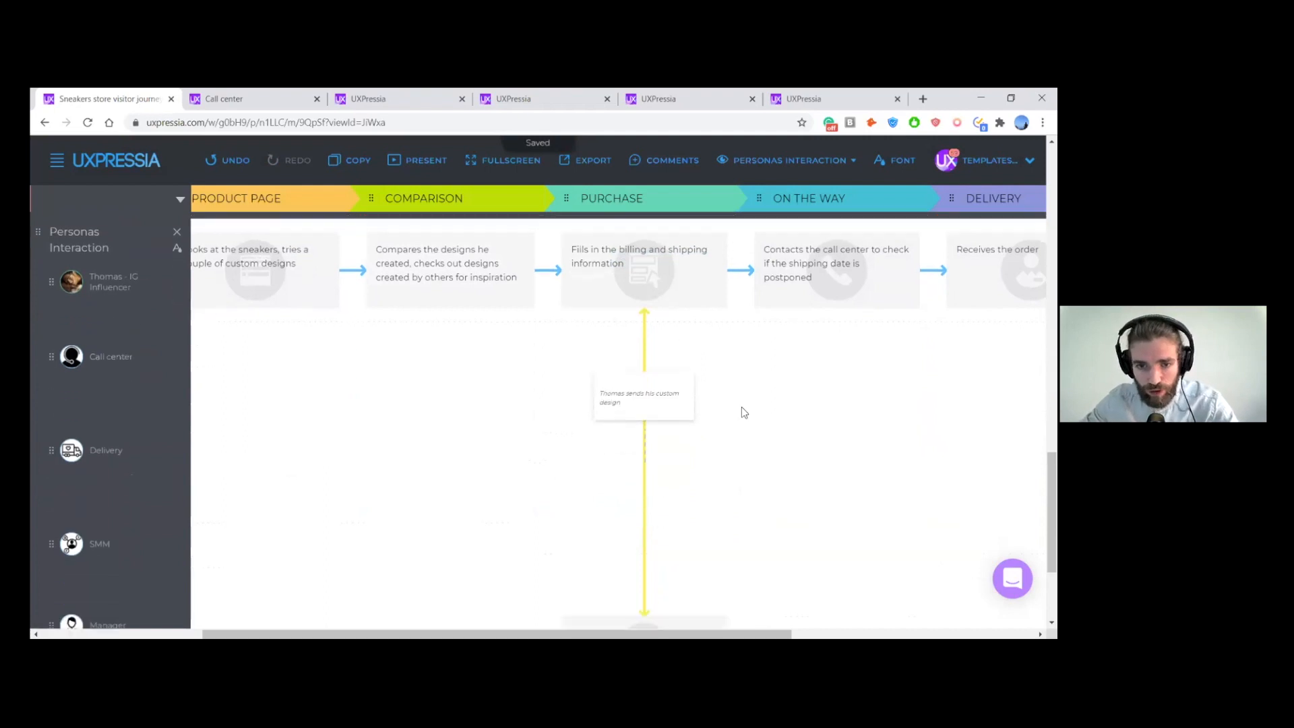
# - Review the mapped interactions from Aware to Purchase and the IG Influencer's action and pain point at the On the Way stage
pyautogui.scroll(1, 745, 421)
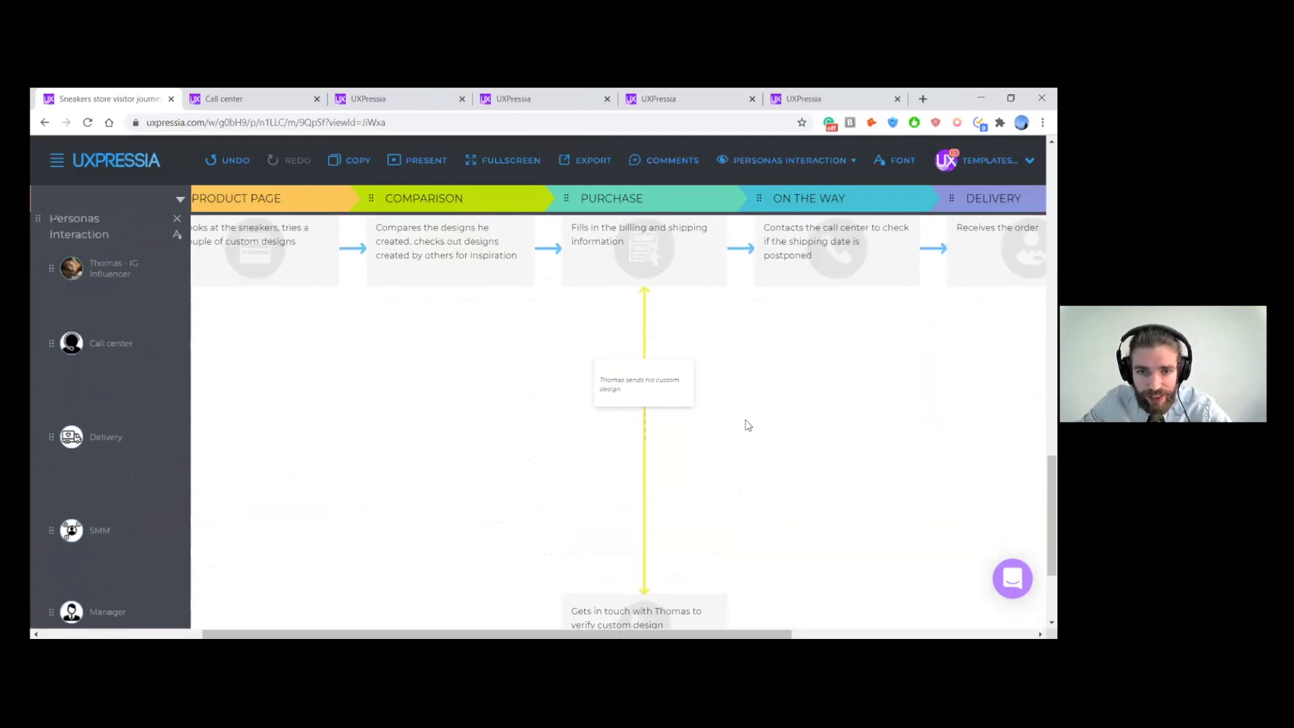
pyautogui.scroll(-1, 744, 397)
pyautogui.scroll(1, 756, 382)
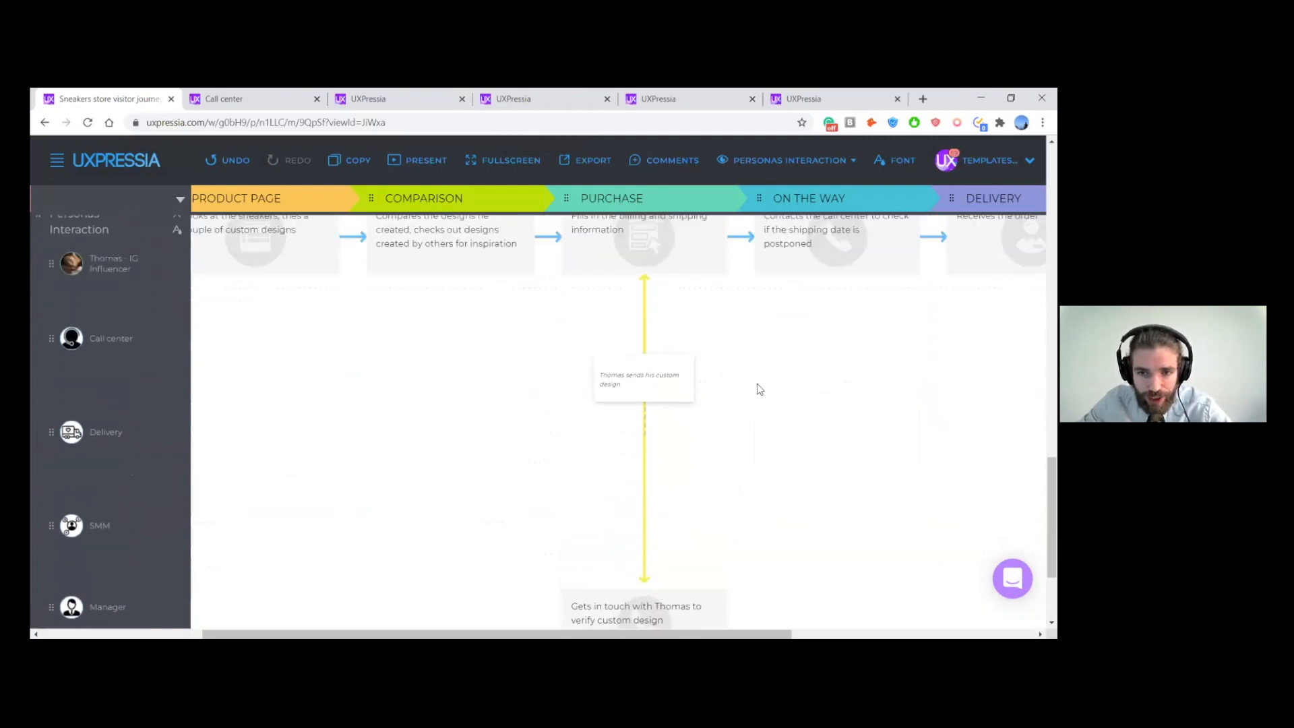
pyautogui.hscroll(-4, 758, 384)
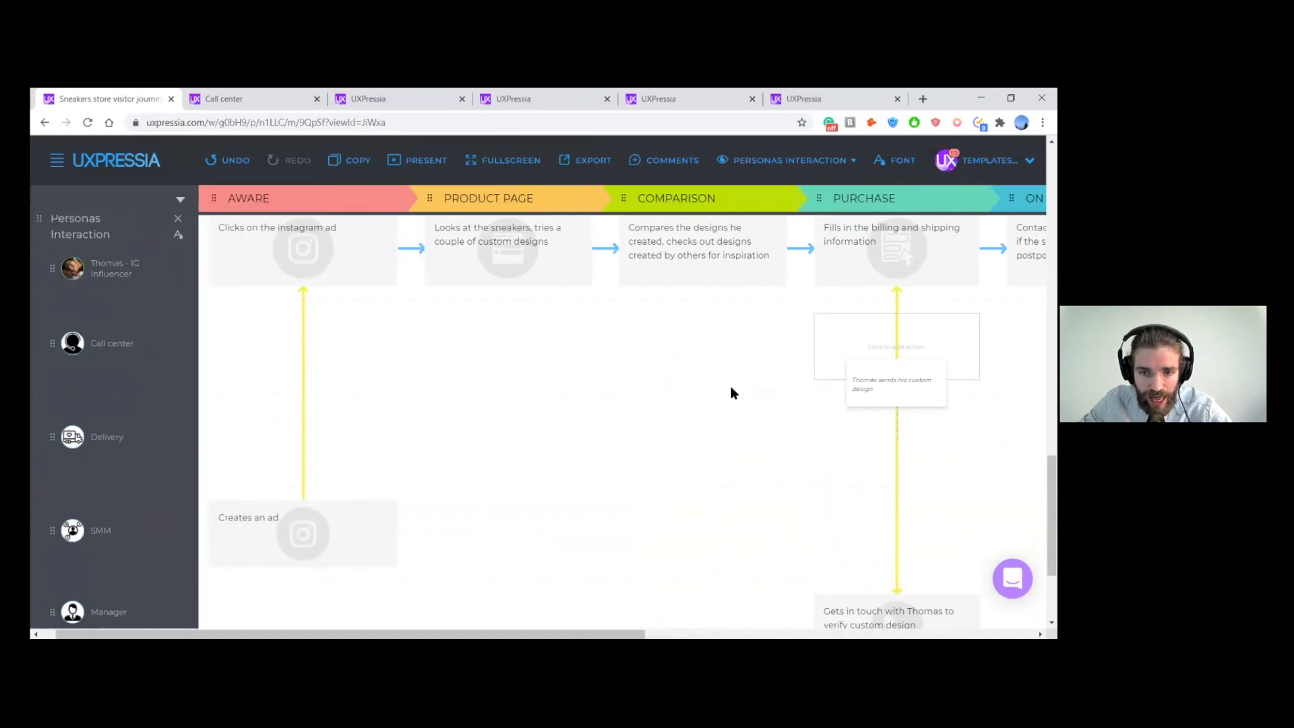
pyautogui.scroll(-1, 462, 395)
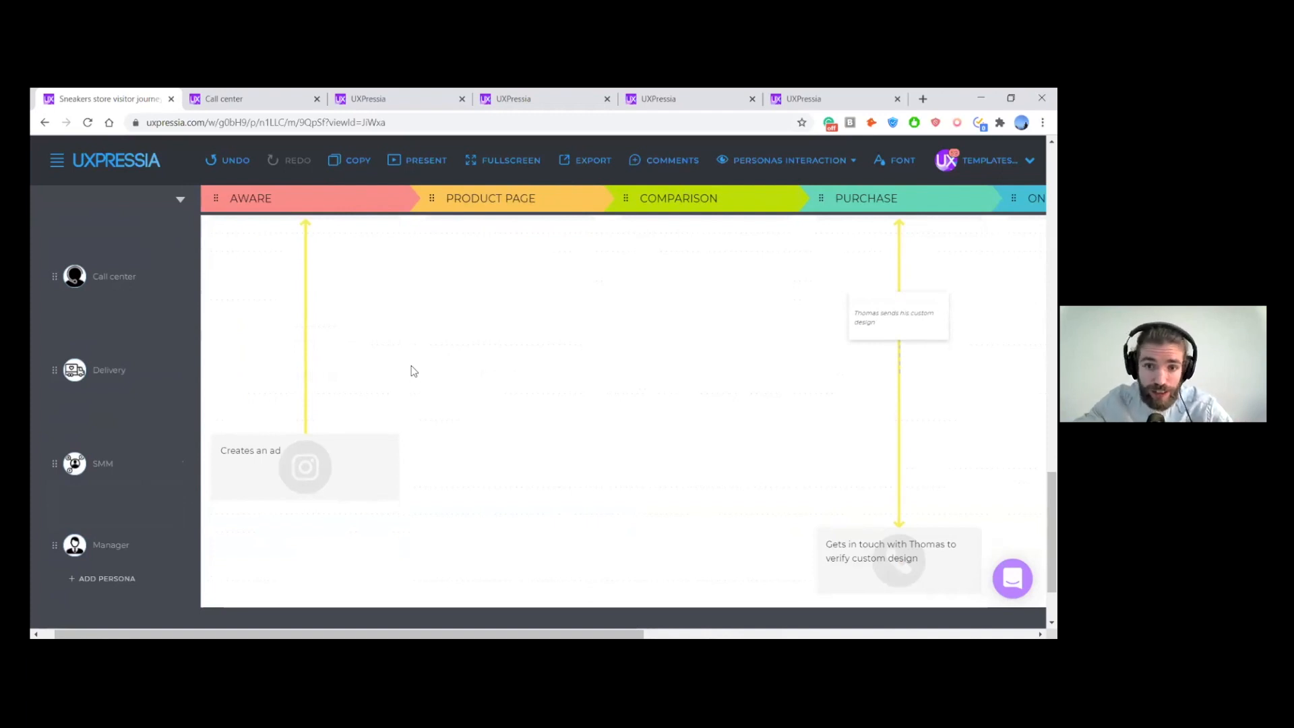
pyautogui.hscroll(4, 604, 407)
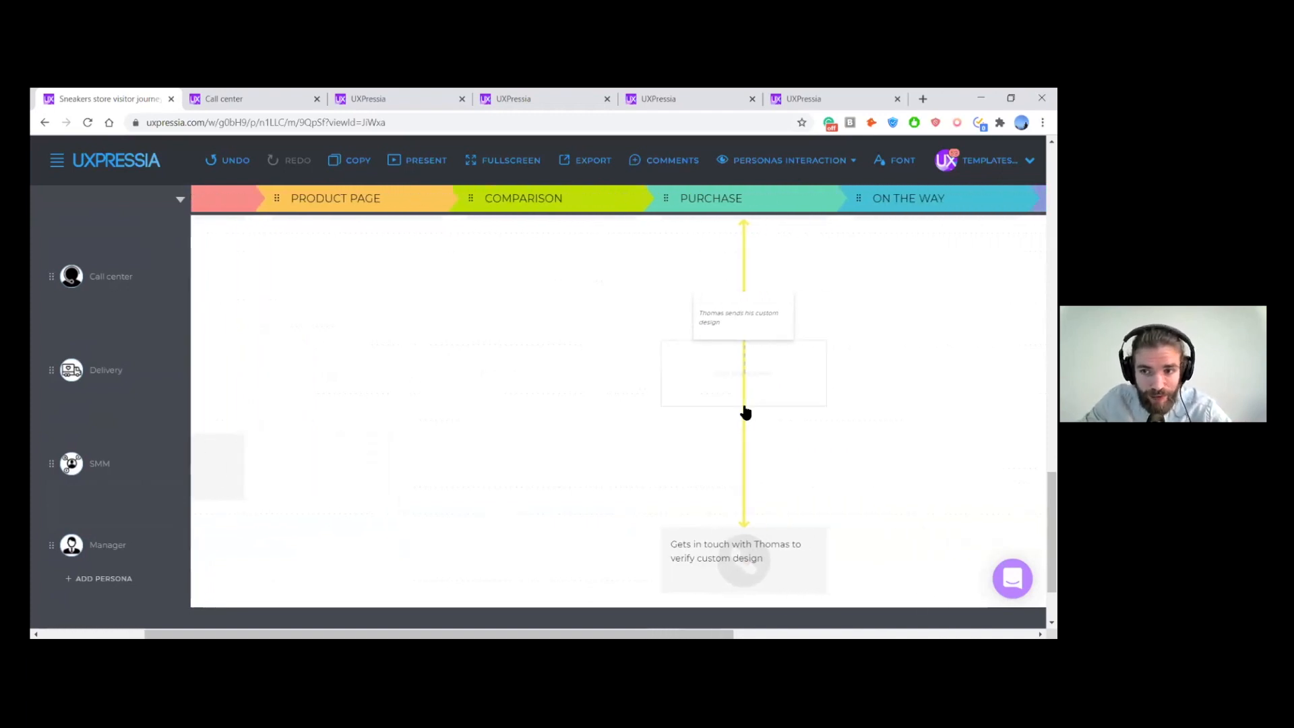
pyautogui.hscroll(2, 776, 405)
pyautogui.scroll(2, 792, 410)
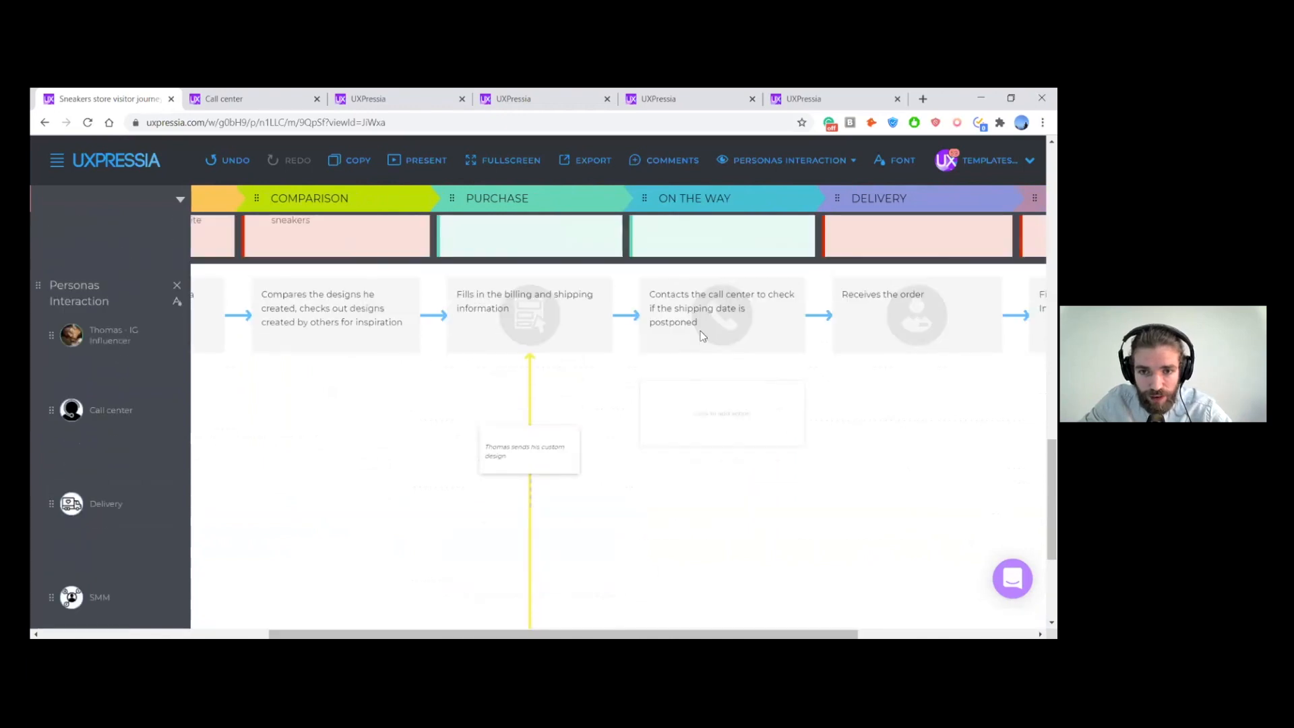
pyautogui.hscroll(1, 767, 225)
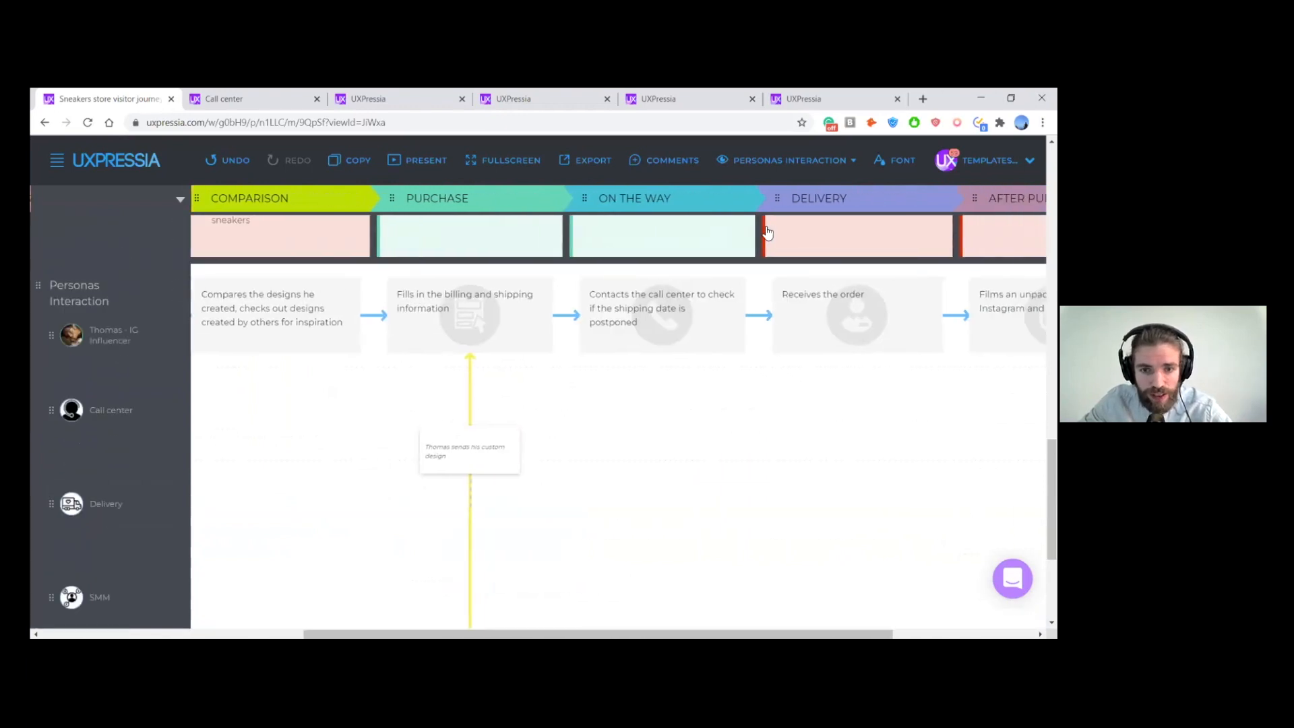
pyautogui.moveTo(768, 232); pyautogui.dragTo(758, 238)
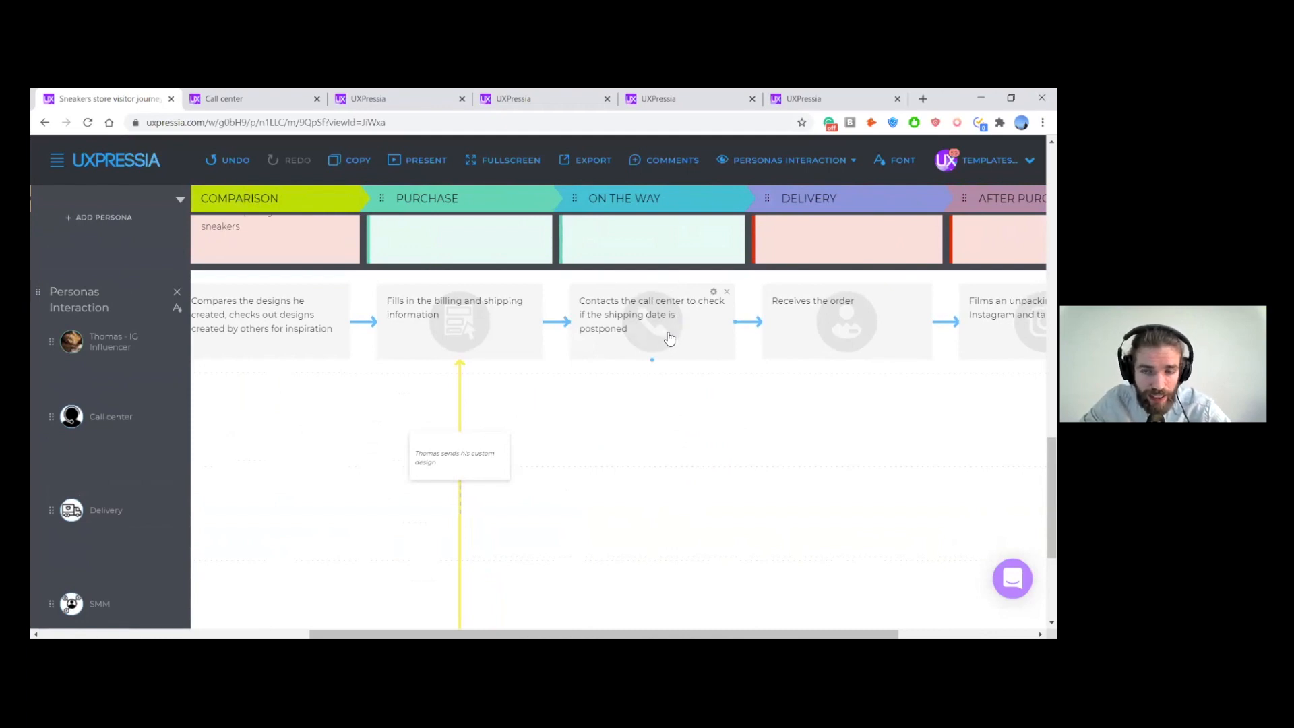
pyautogui.scroll(3, 667, 346)
pyautogui.scroll(1, 692, 347)
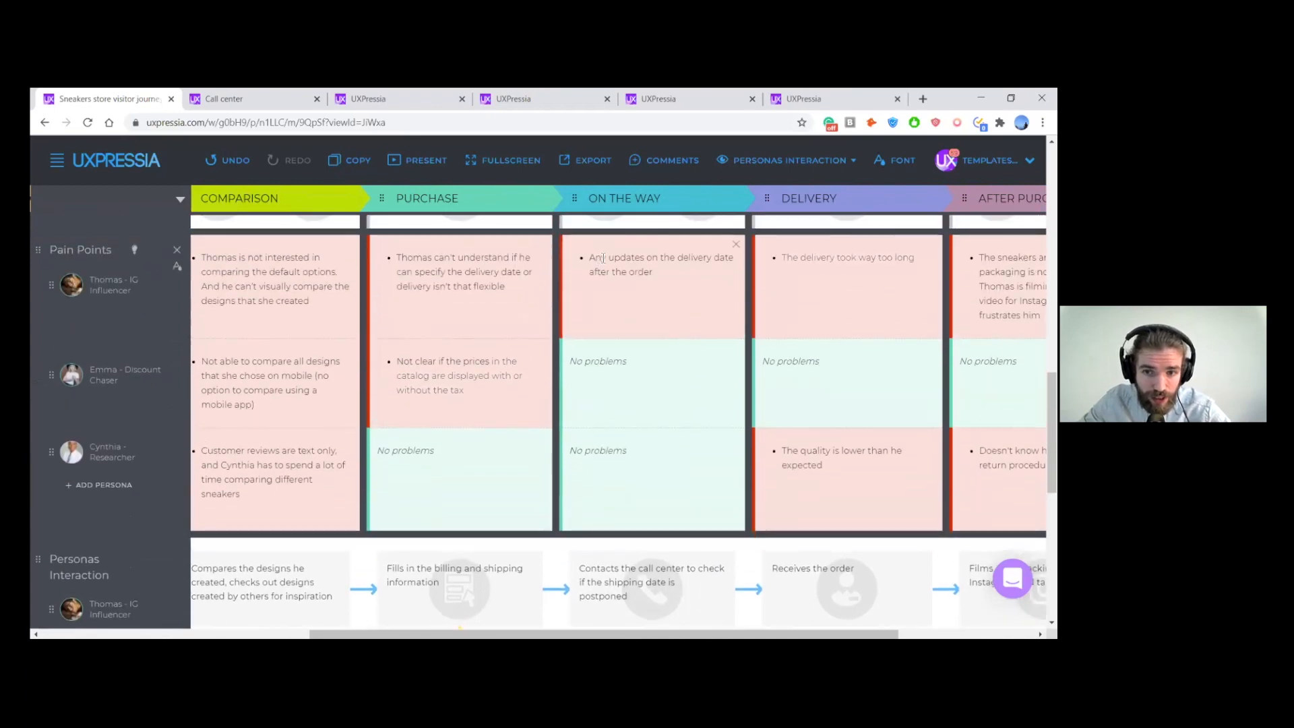
pyautogui.scroll(-3, 701, 282)
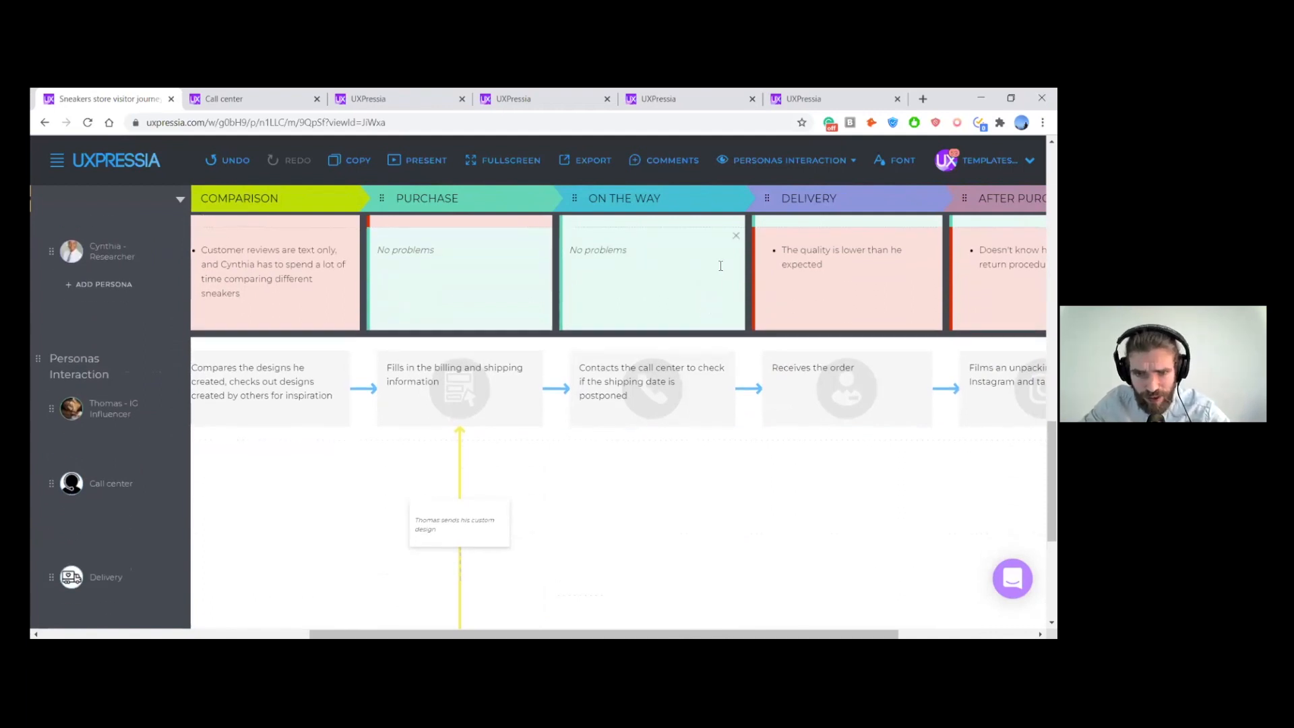
pyautogui.scroll(-2, 705, 283)
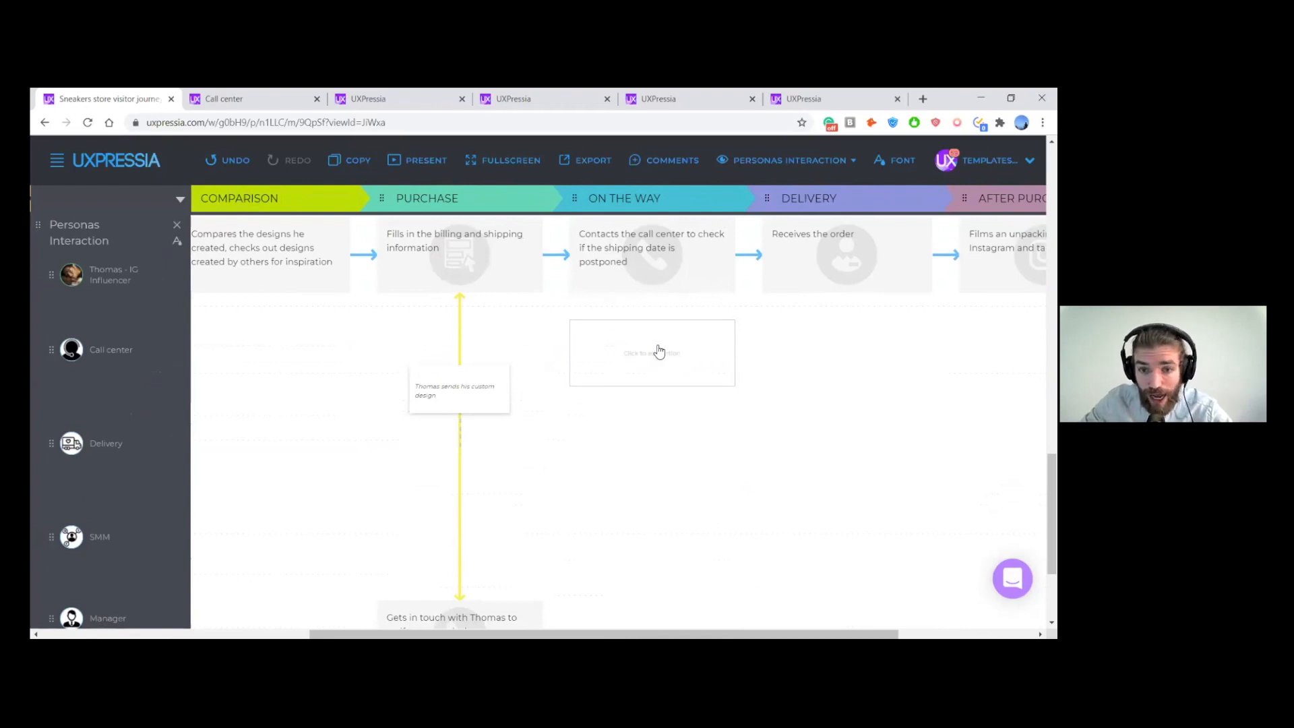
# - Add a Call center On the Way action: gets in touch with the IG Influencer (first name) "and then call the delivery to check if the order can be delivered quicker"
pyautogui.click(659, 358)
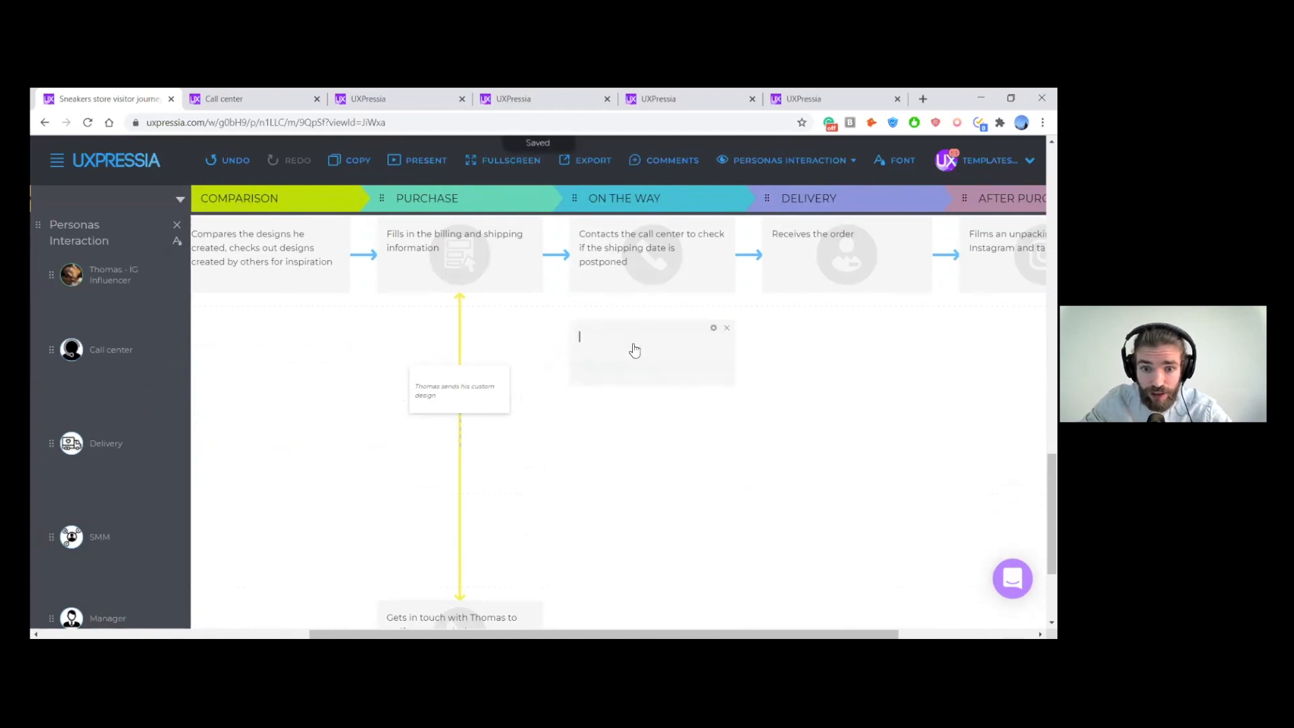
pyautogui.write('Gets in touch with Thomas and')
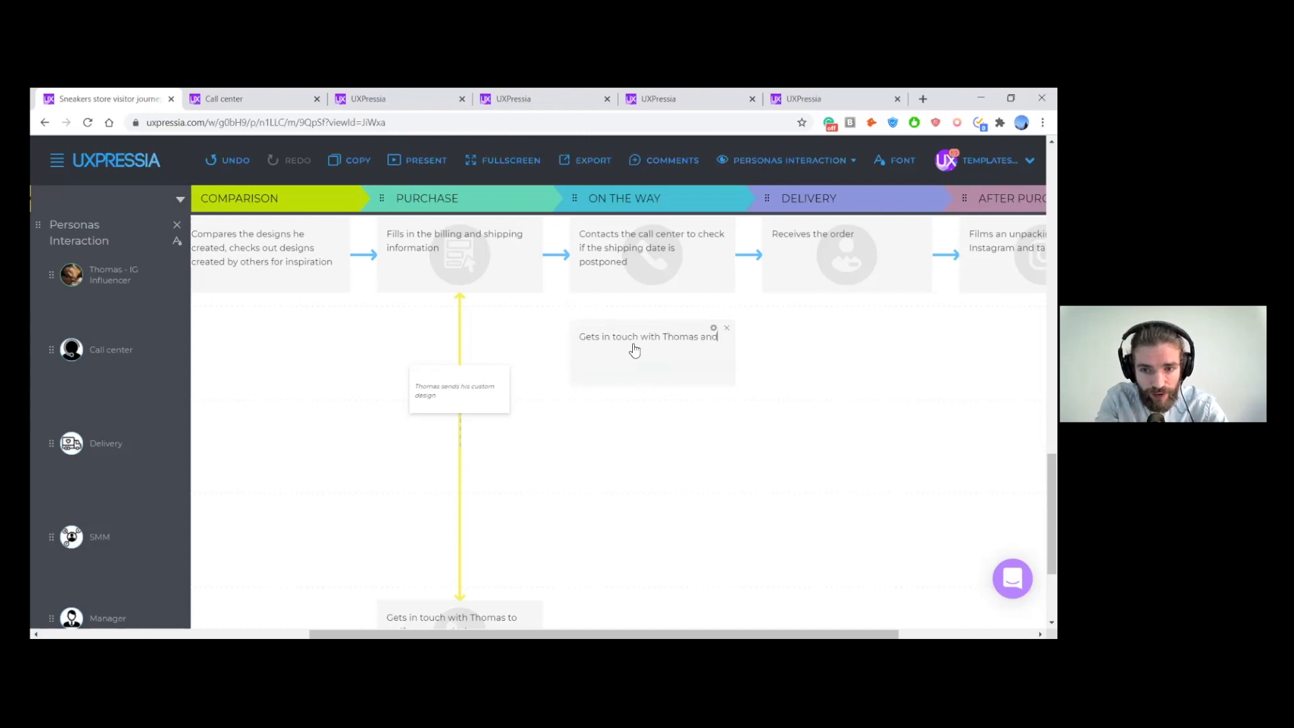
pyautogui.write(' then call')
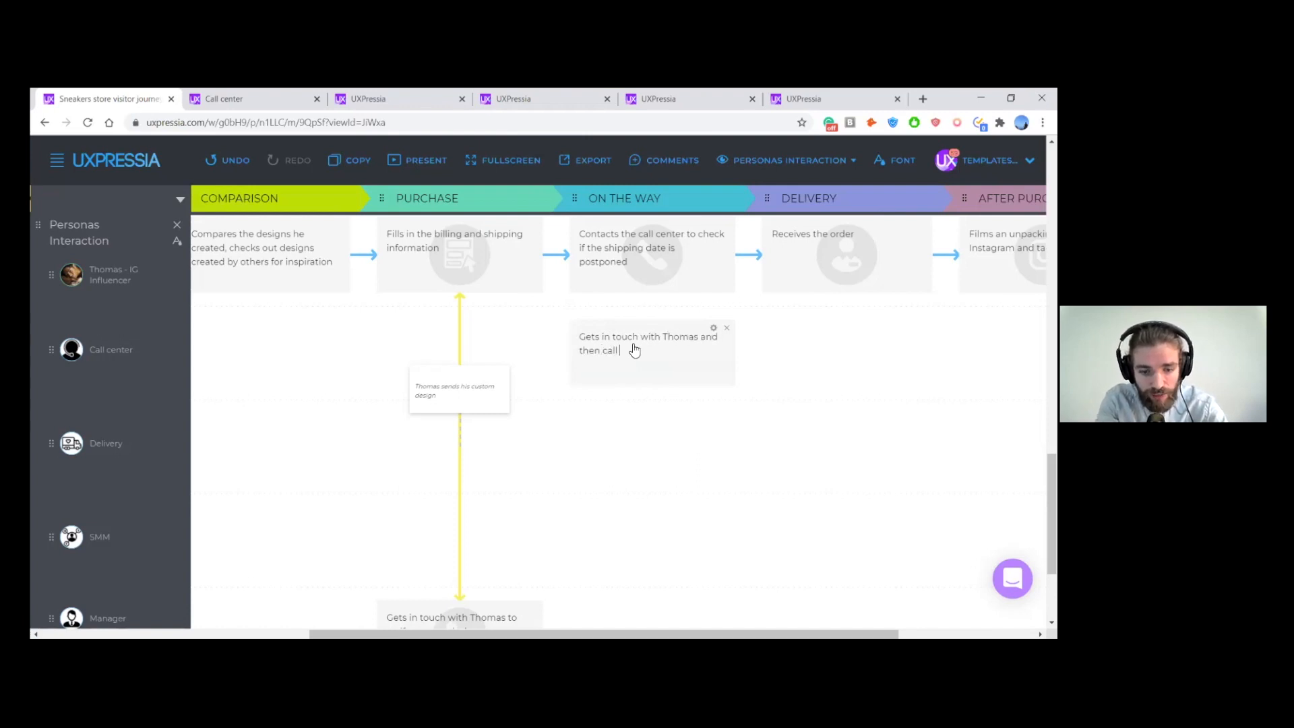
pyautogui.write(' the delivery to check if the order can be d')
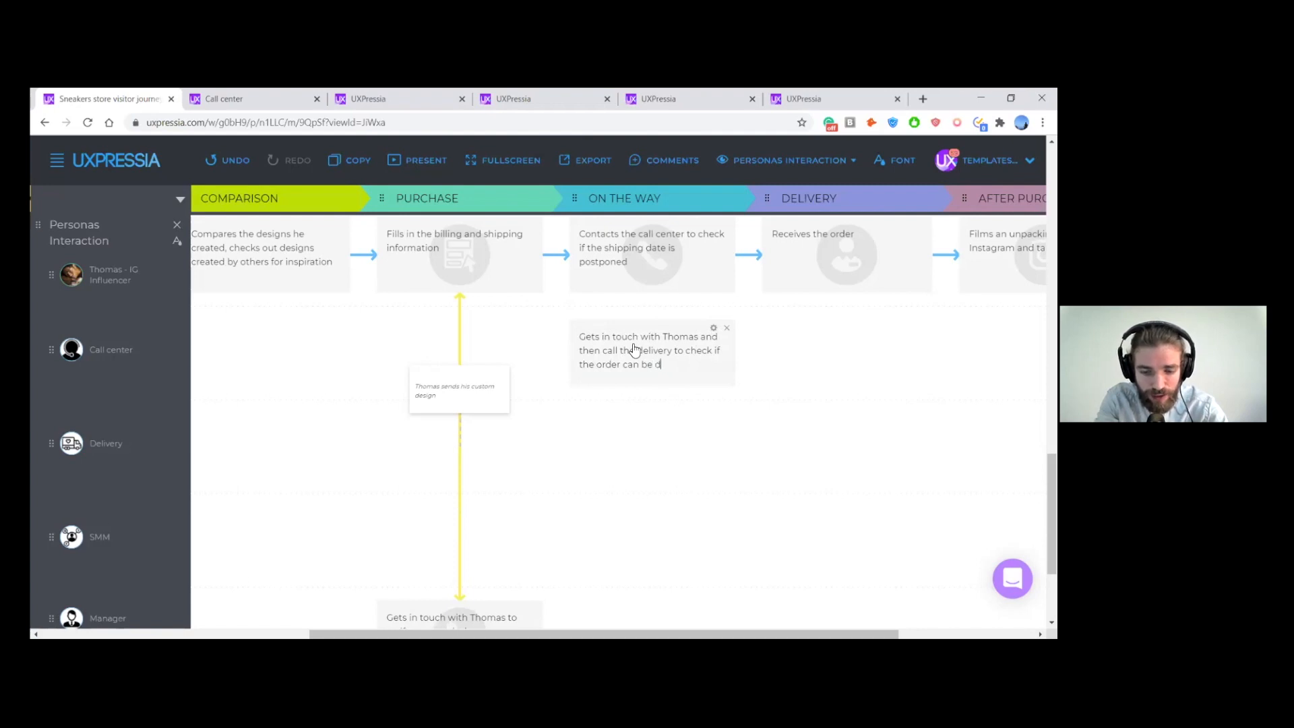
pyautogui.write('elivered qu')
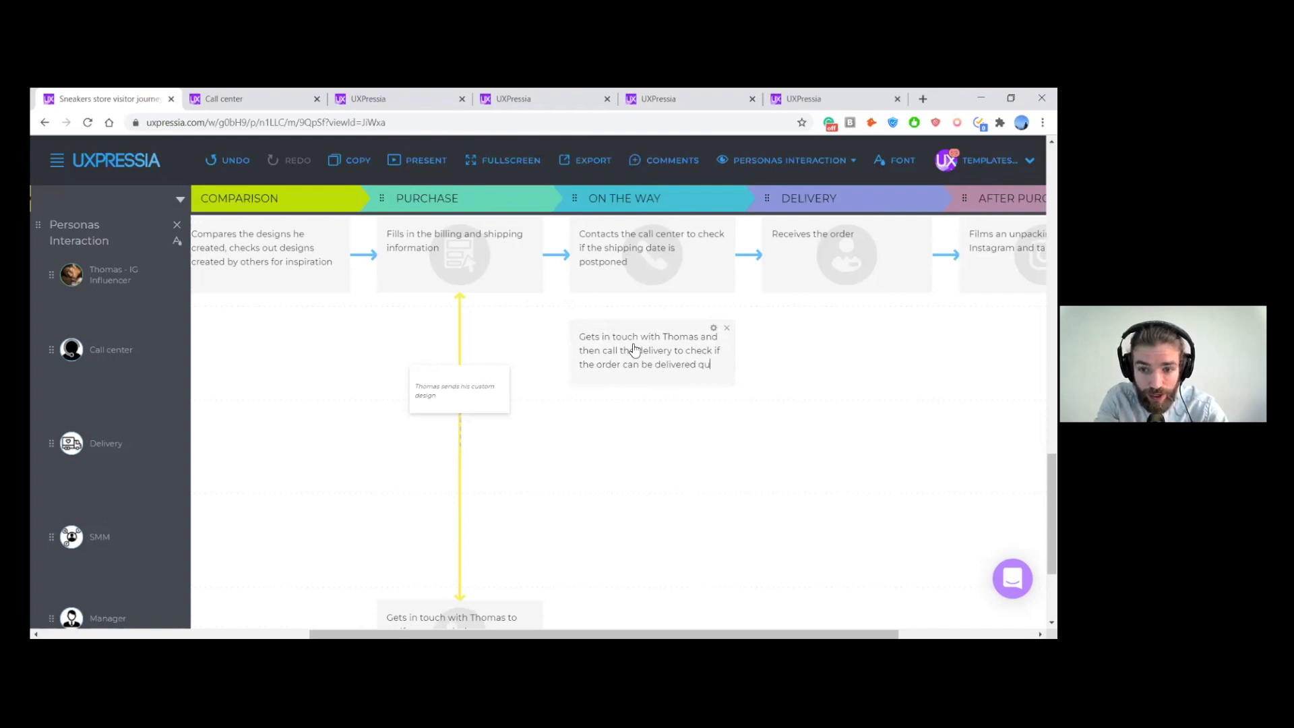
pyautogui.write('icker')
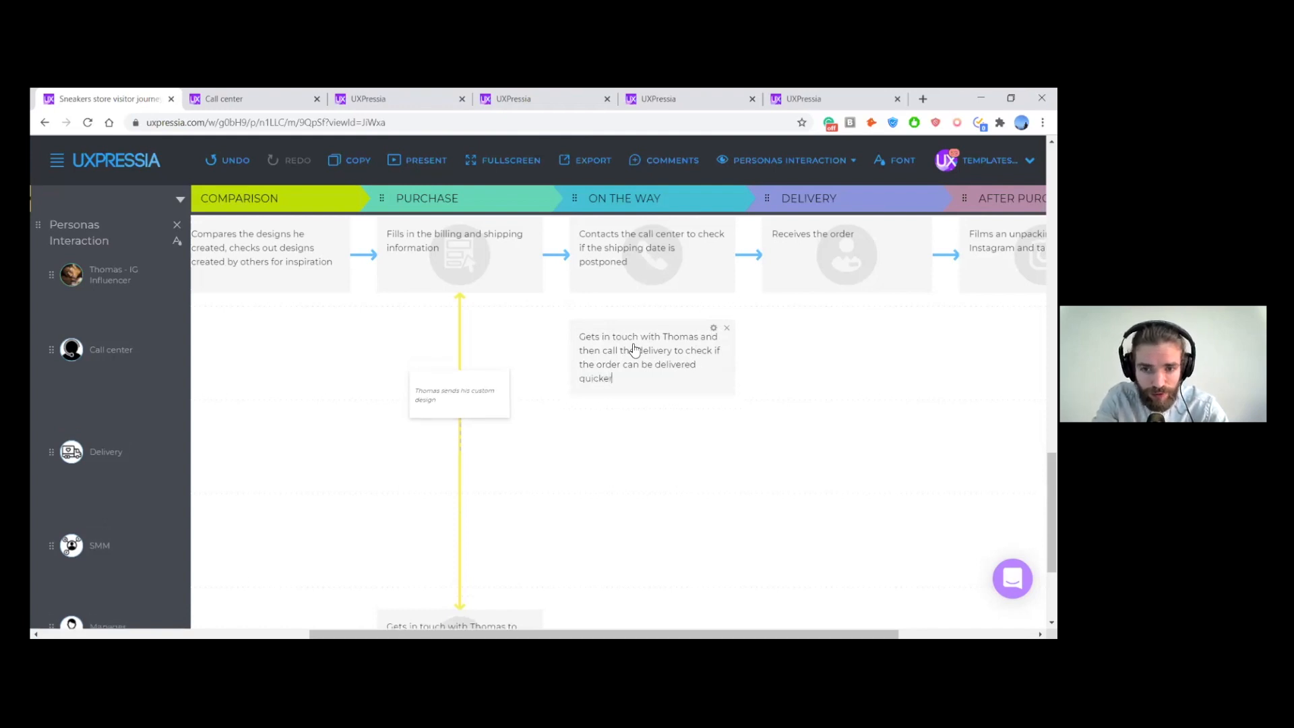
pyautogui.click(726, 377)
# - Add an action to the Manager's row at the On the Way stage reading "Prepares the order and passes it to delivery"
pyautogui.scroll(-2, 726, 376)
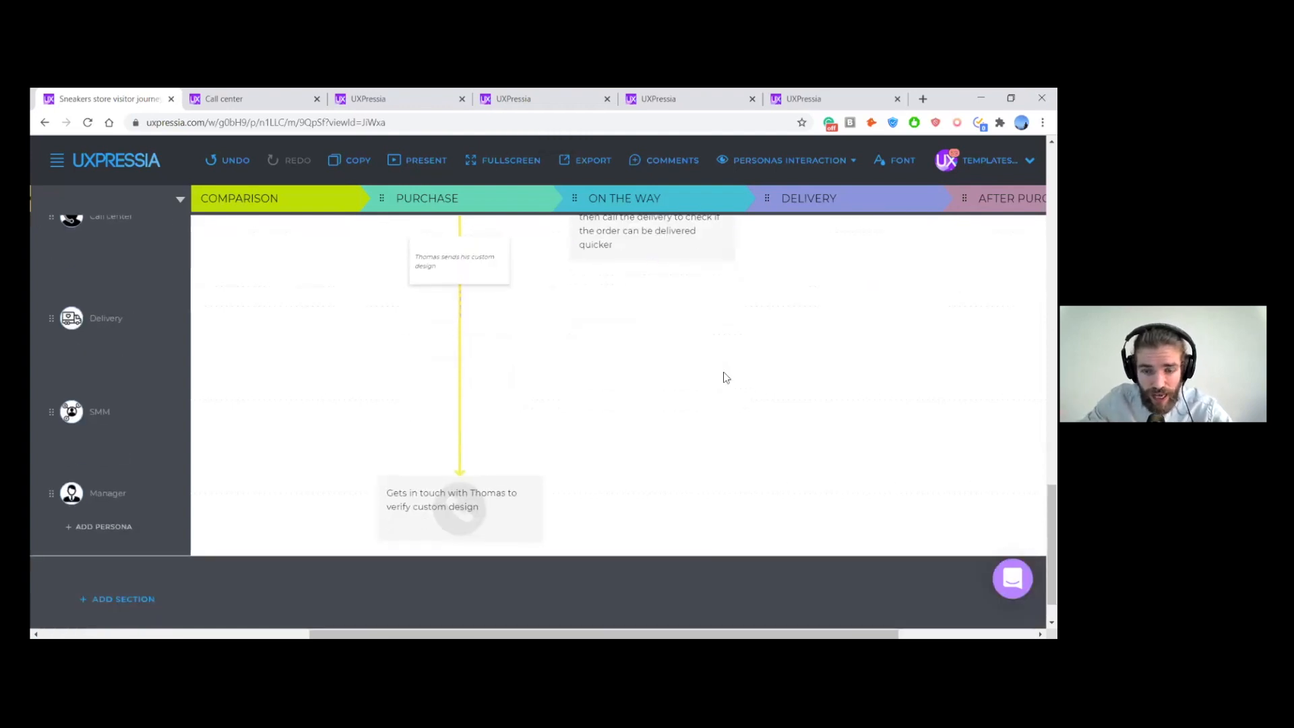
pyautogui.hscroll(1, 644, 517)
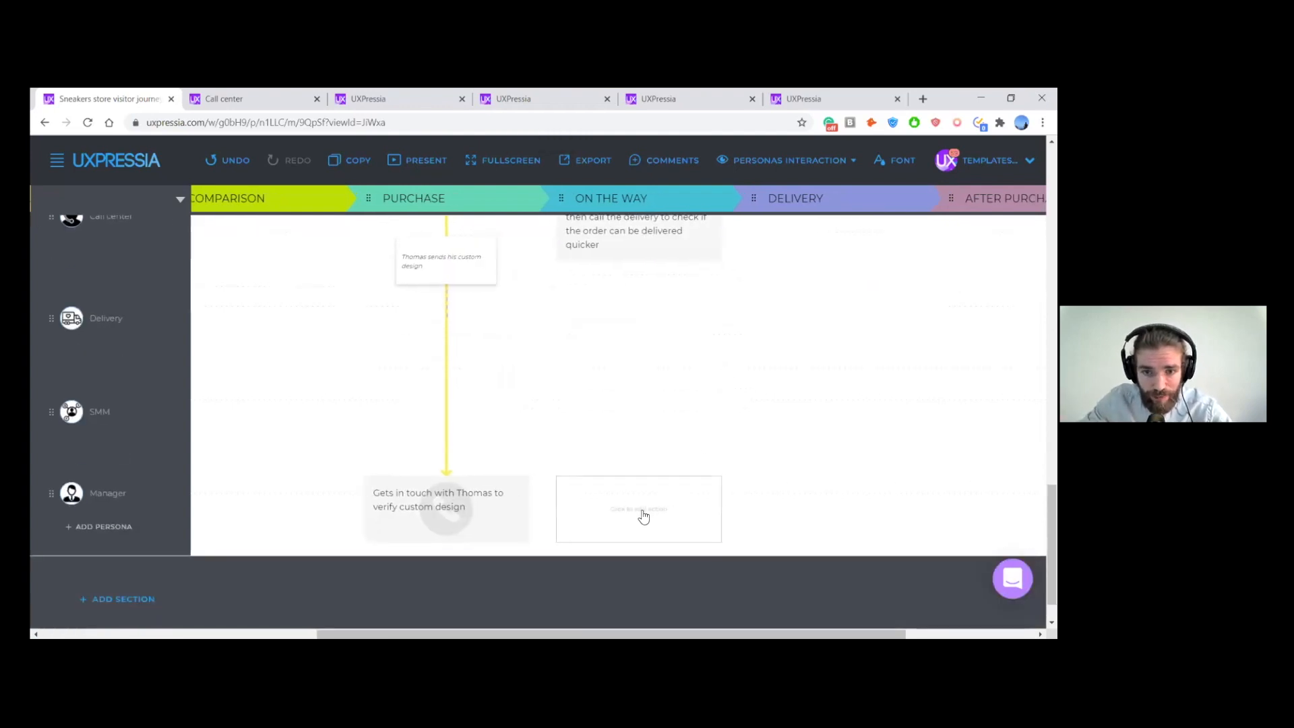
pyautogui.hscroll(3, 630, 511)
pyautogui.click(583, 523)
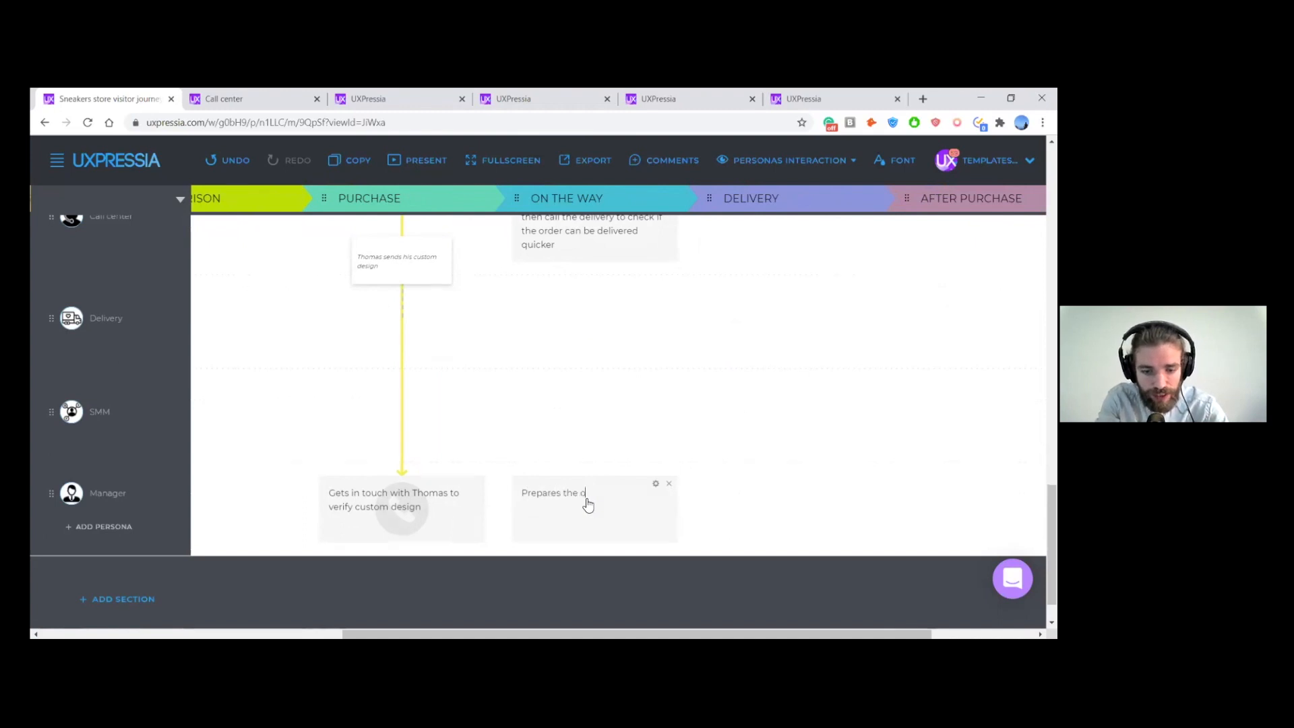
pyautogui.write('Prepares the order and pas')
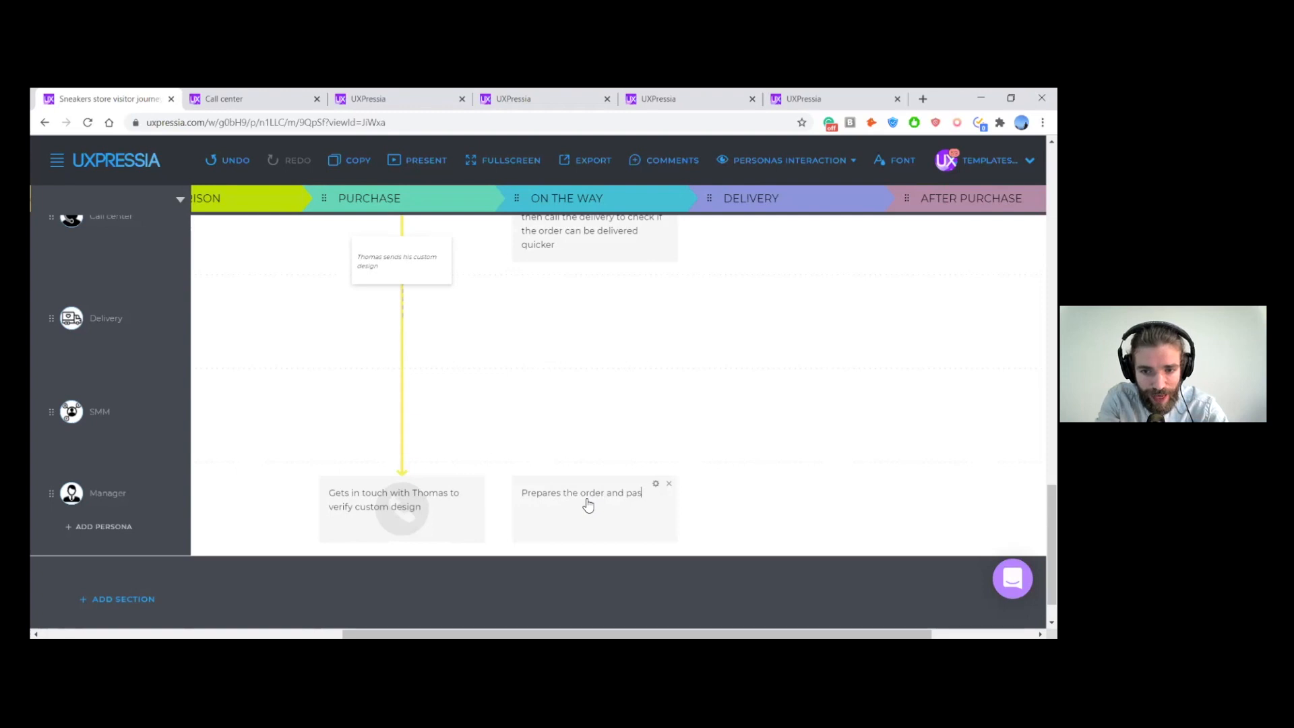
pyautogui.write('ses it to delivery')
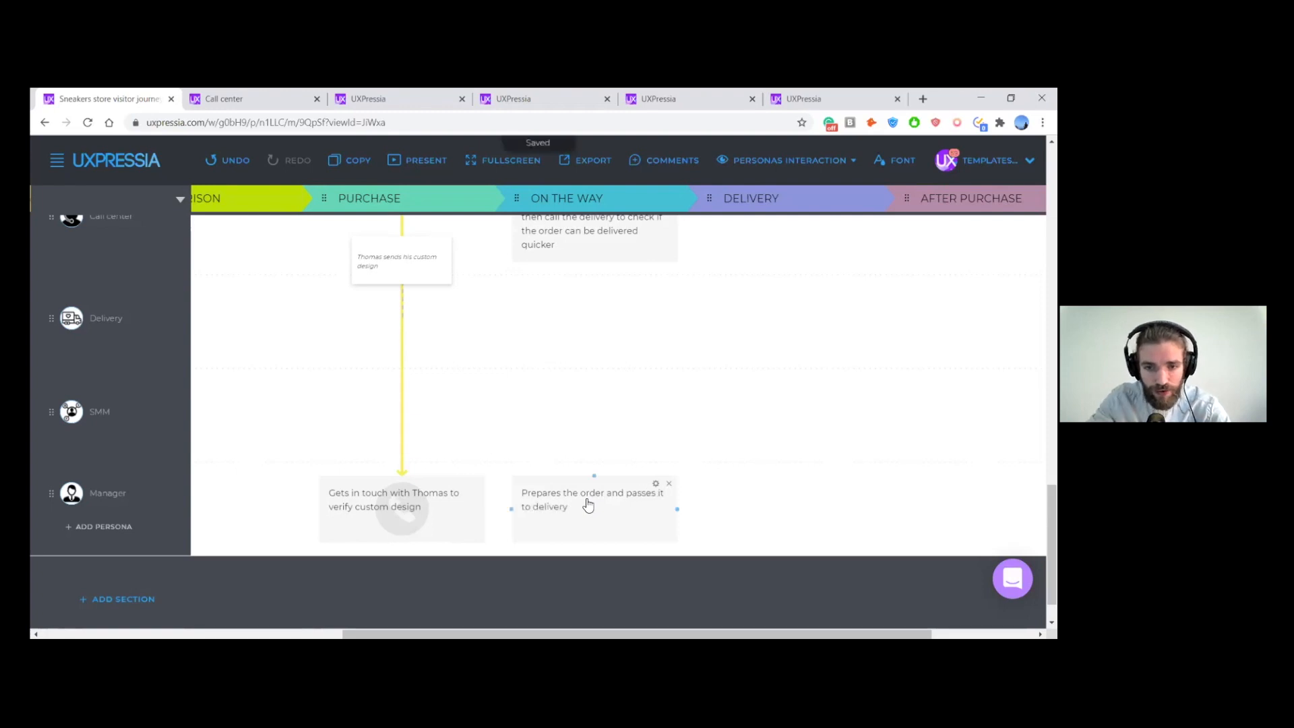
pyautogui.scroll(2, 706, 477)
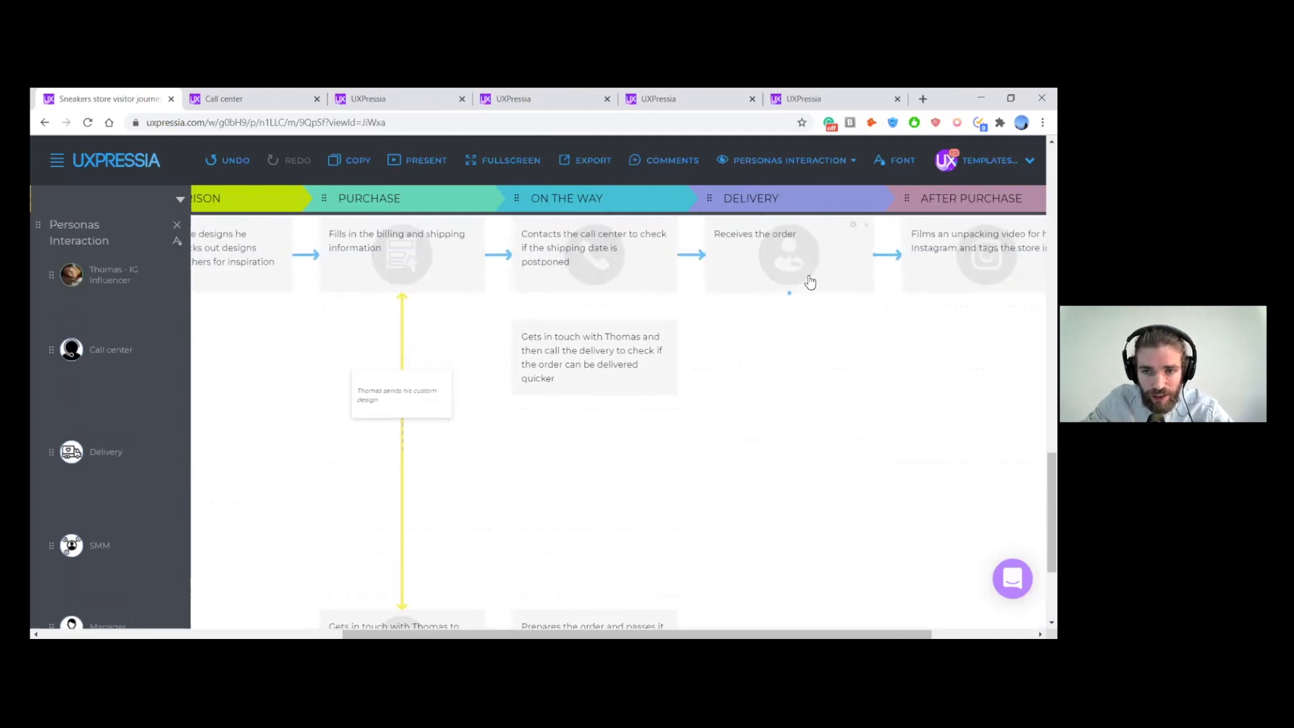
# - Add a Delivery persona action at the Delivery stage saying they go to the IG Influencer's (first name) "house to deliver his sneakers"
pyautogui.hscroll(2, 812, 311)
pyautogui.scroll(-1, 721, 432)
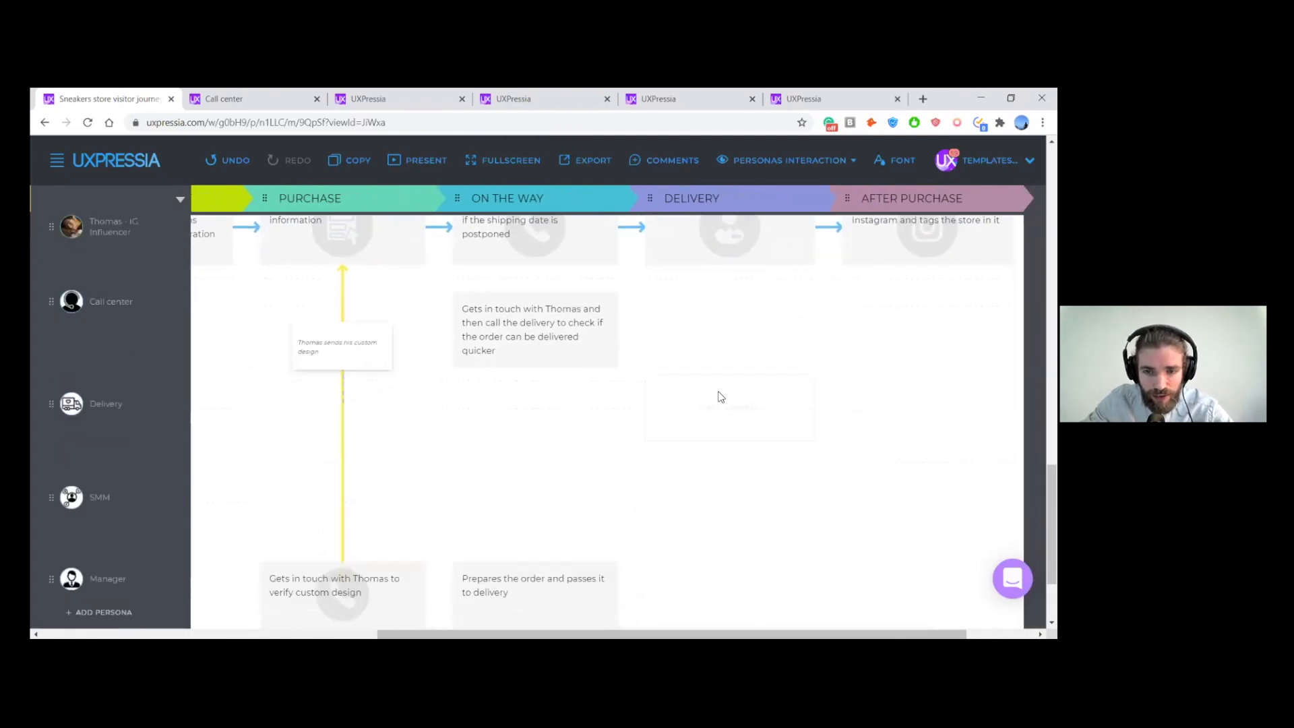
pyautogui.click(718, 384)
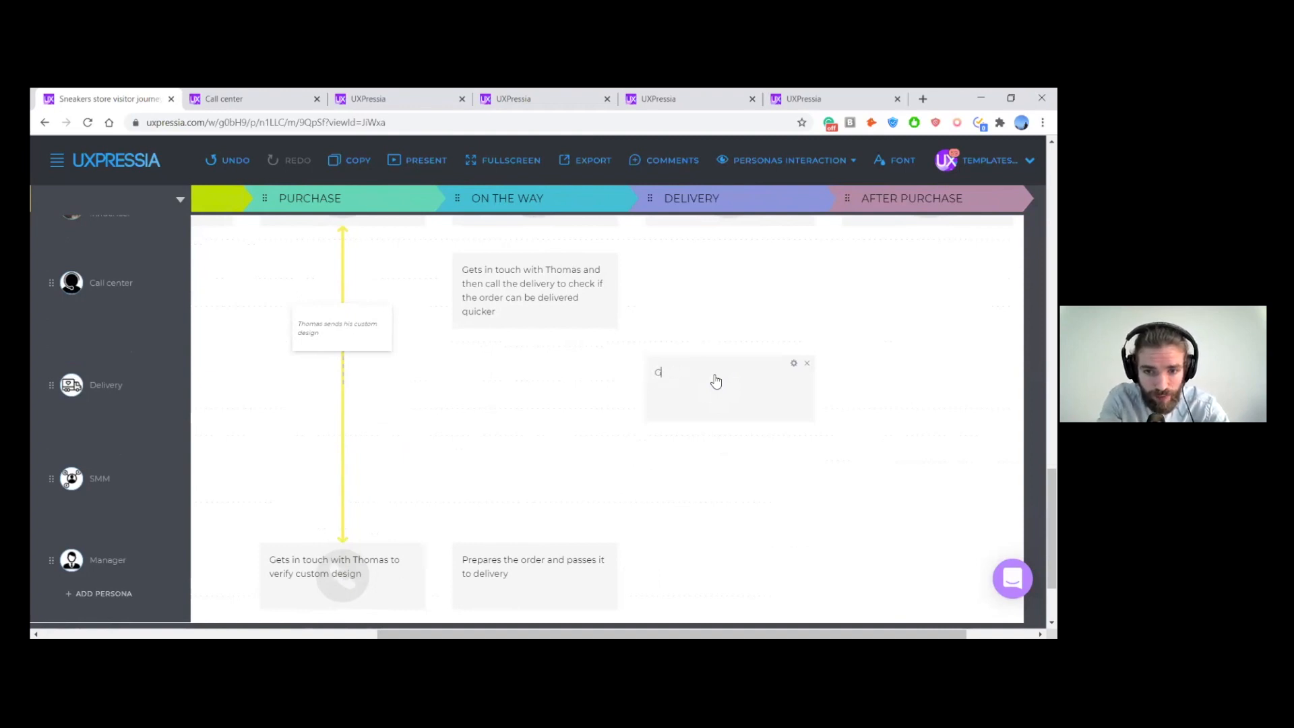
pyautogui.write('The')
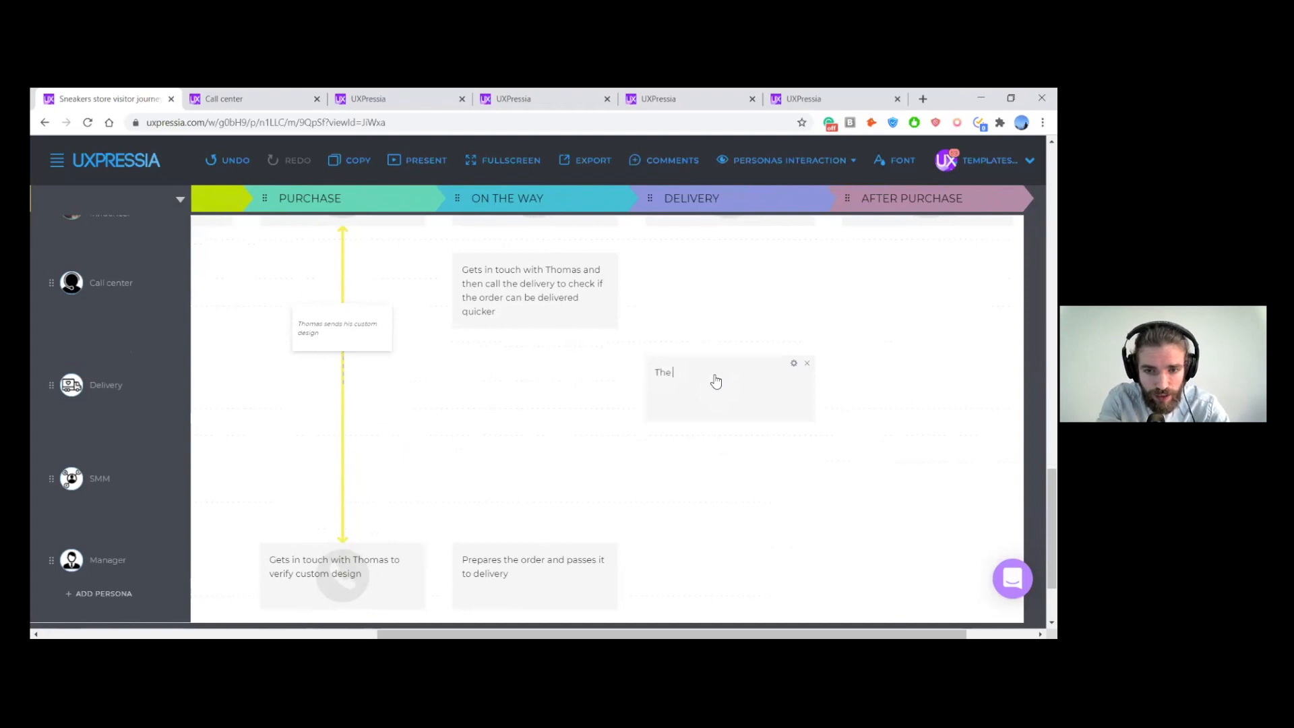
pyautogui.write('y go to Thomas house')
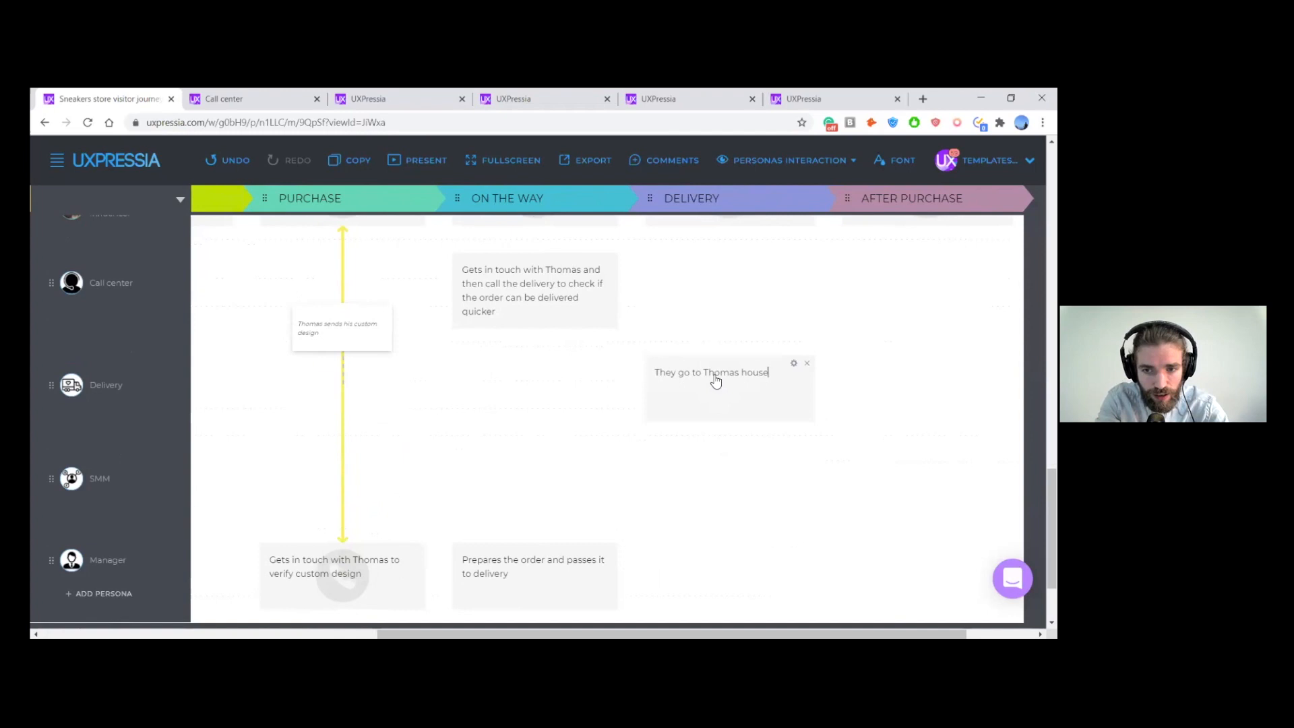
pyautogui.write(' to get')
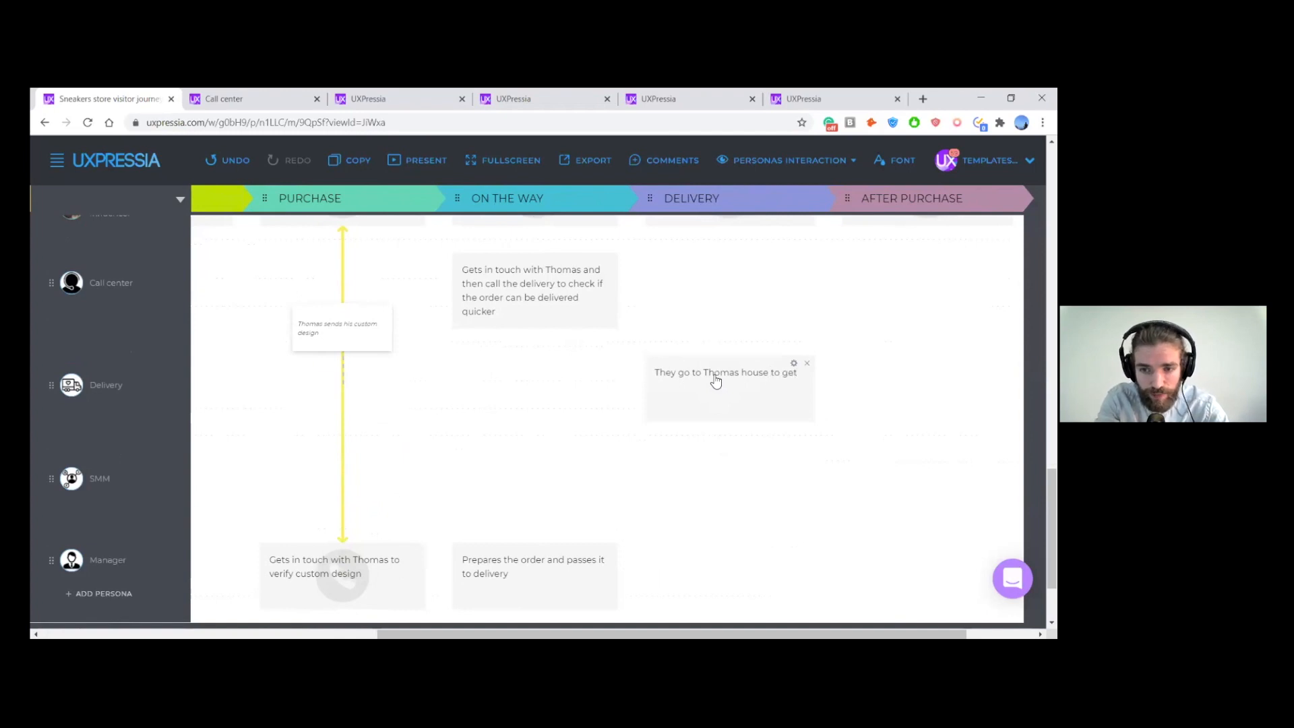
pyautogui.press('BackSpace')
pyautogui.press('BackSpace')
pyautogui.press('BackSpace')
pyautogui.write('deliver his sneakers')
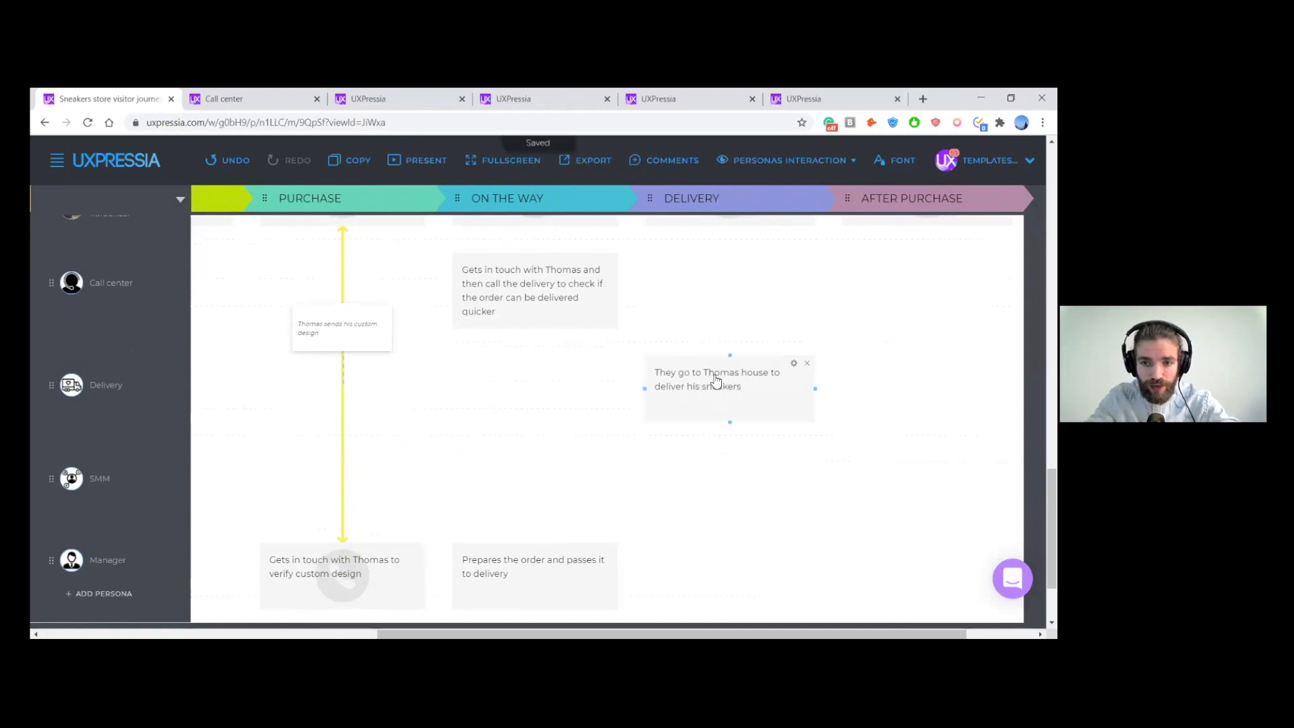
# - Connect the IG Influencer's and Call center's On the Way actions with a yellow two-way arrow
pyautogui.scroll(1, 715, 368)
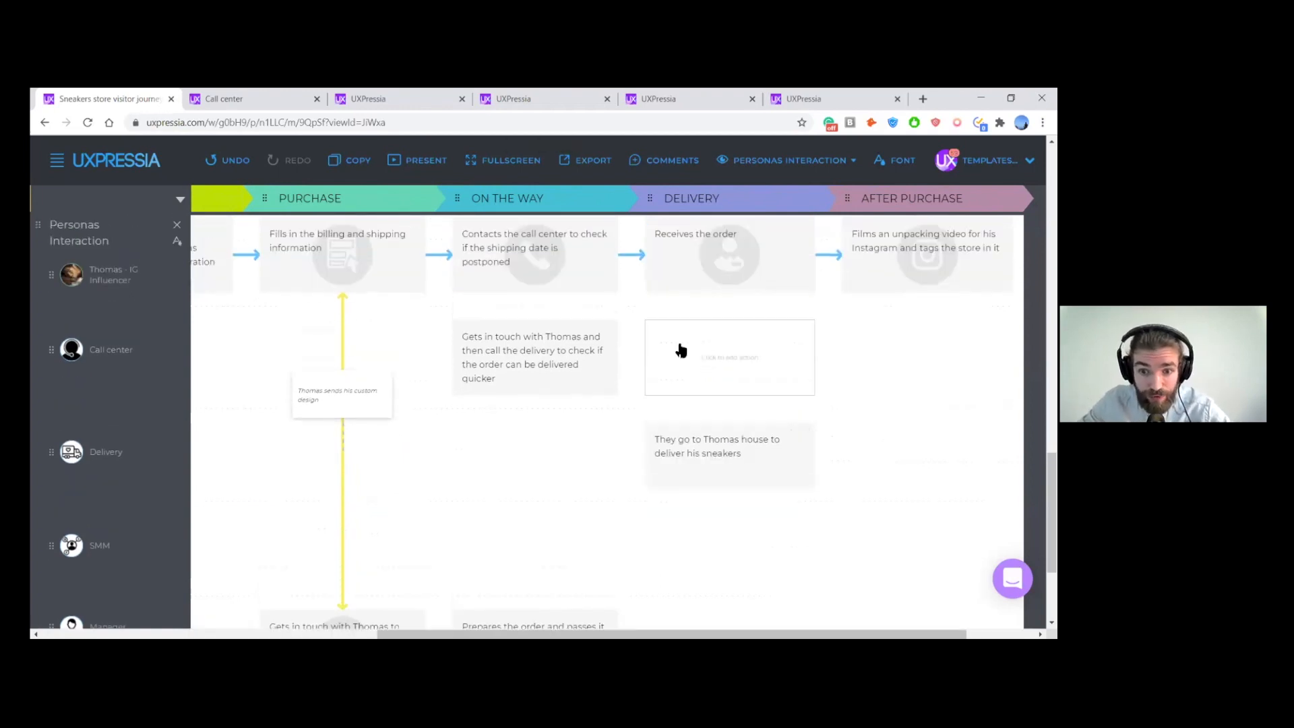
pyautogui.scroll(-2, 542, 413)
pyautogui.scroll(2, 553, 420)
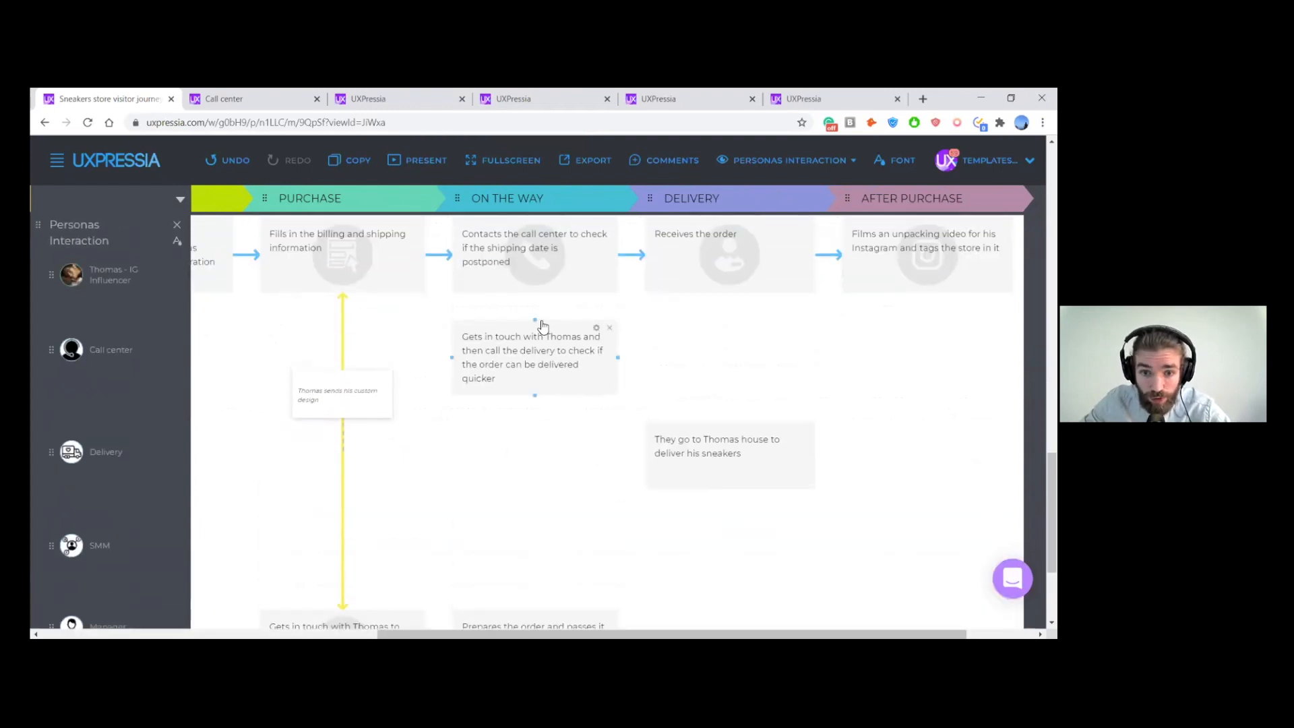
pyautogui.moveTo(534, 320); pyautogui.dragTo(537, 300)
pyautogui.click(521, 270)
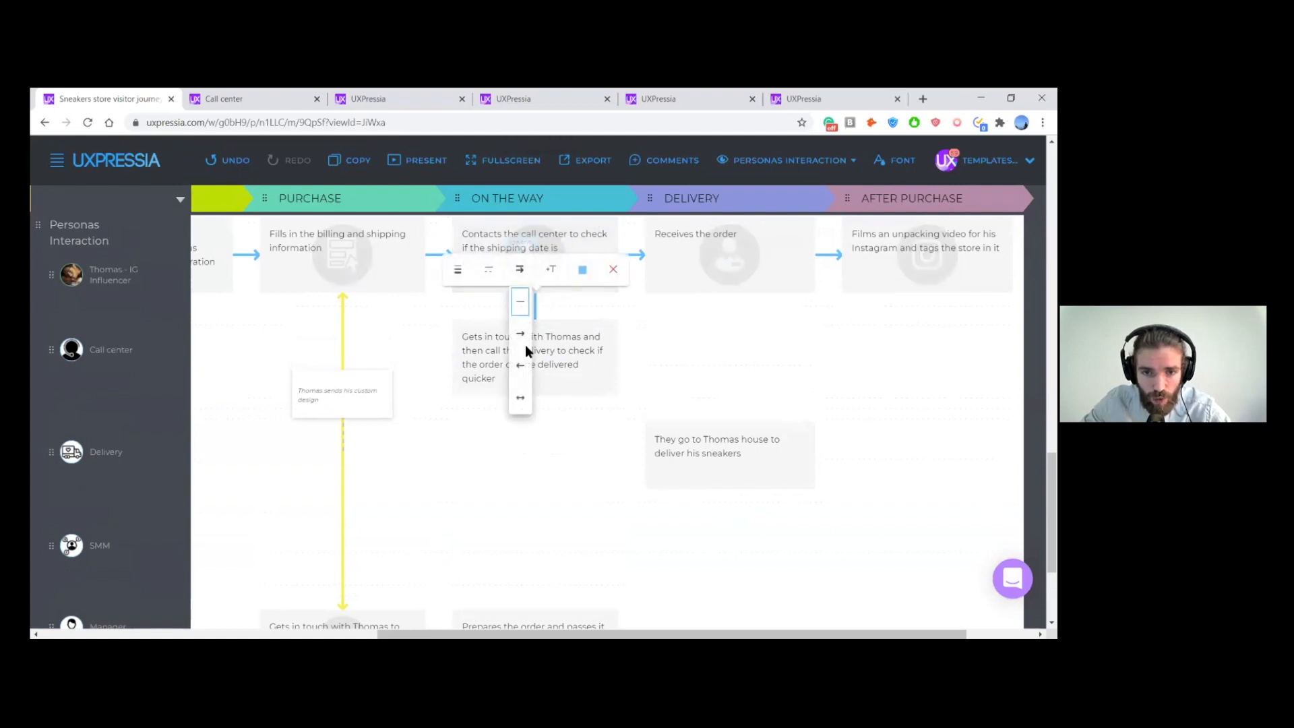
pyautogui.click(525, 400)
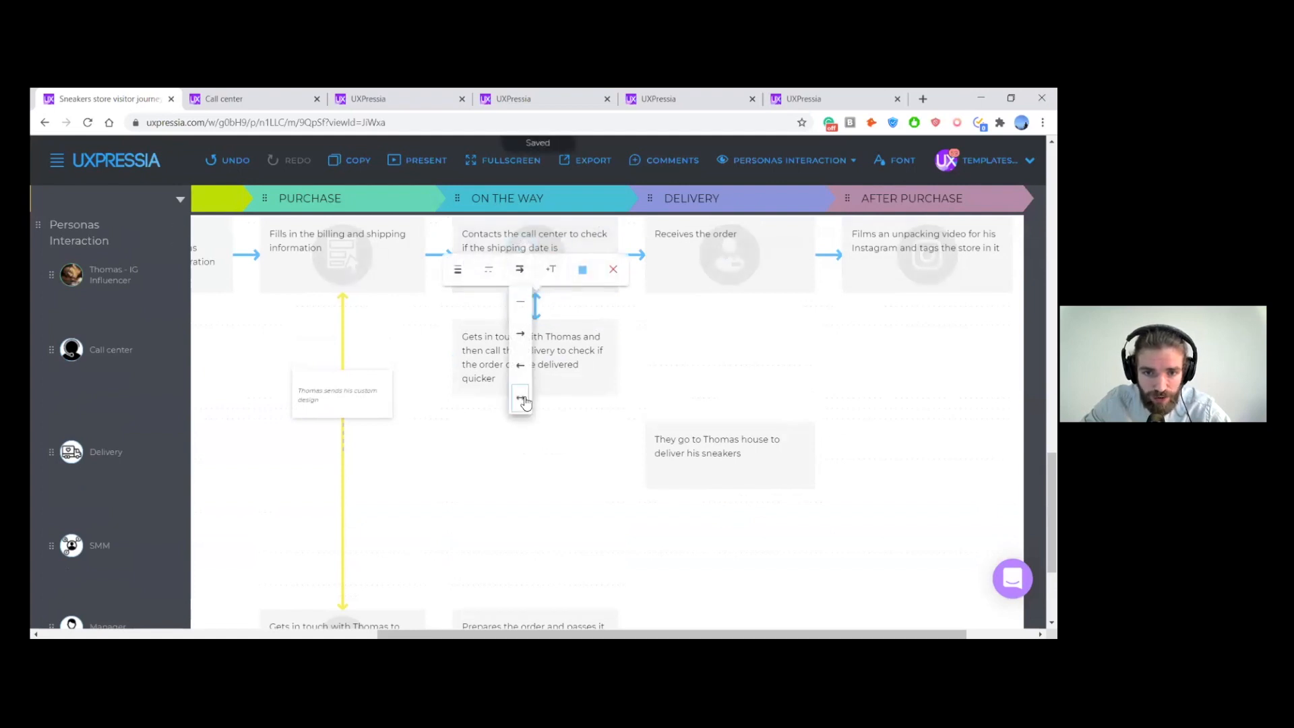
pyautogui.click(583, 272)
pyautogui.click(613, 298)
pyautogui.click(666, 329)
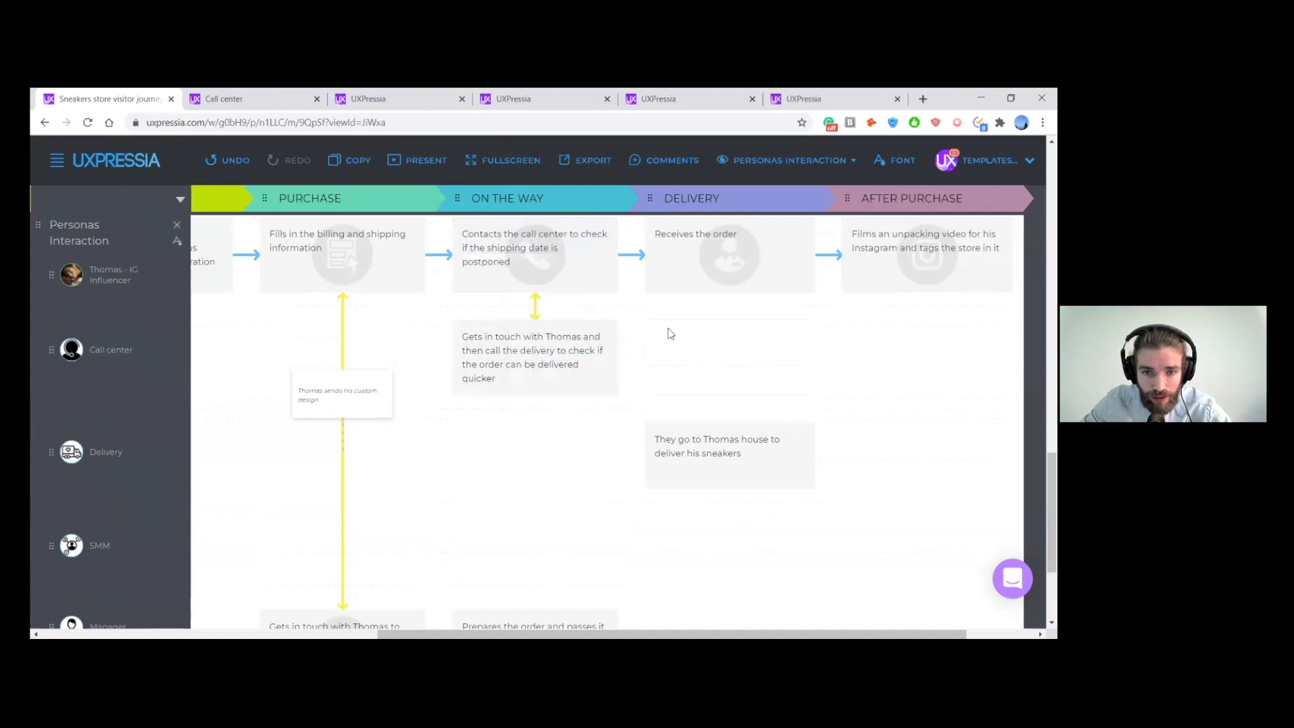
# - Connect the Manager's Purchase action to the Manager's On the Way action with a one-way arrow
pyautogui.scroll(-1, 678, 334)
pyautogui.scroll(-1, 672, 341)
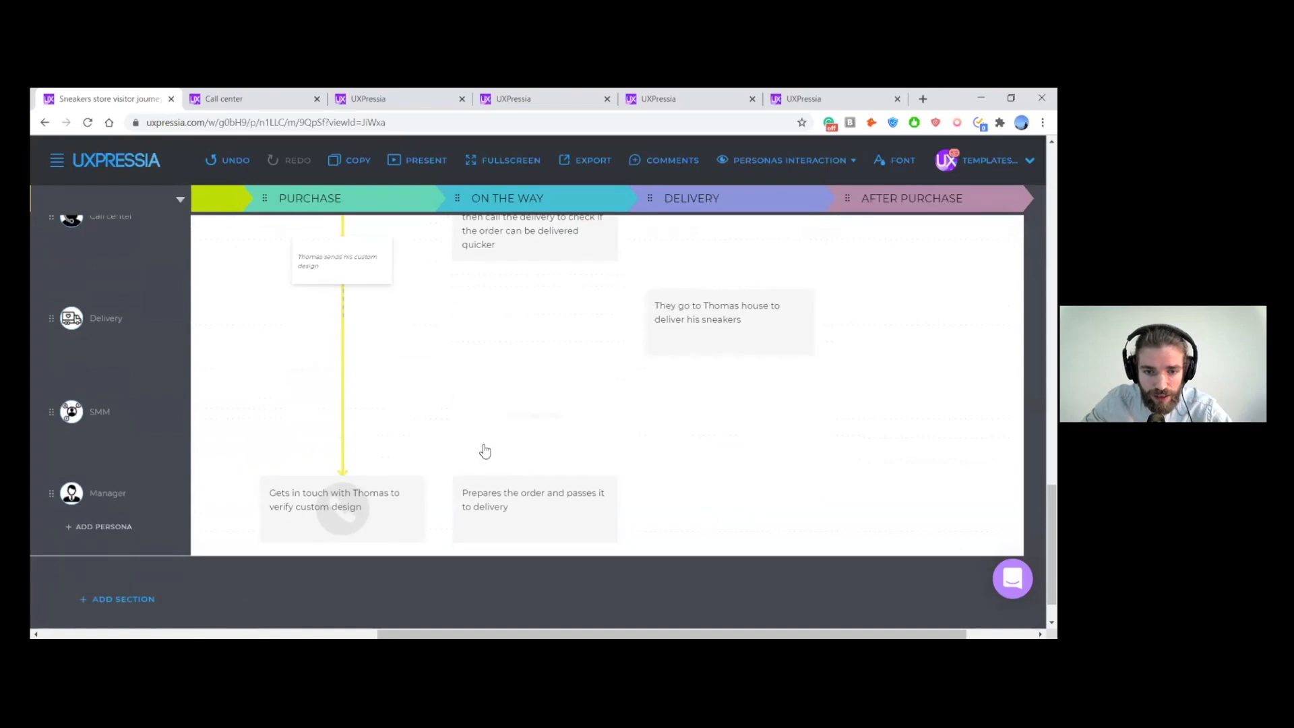
pyautogui.moveTo(426, 510); pyautogui.dragTo(455, 511)
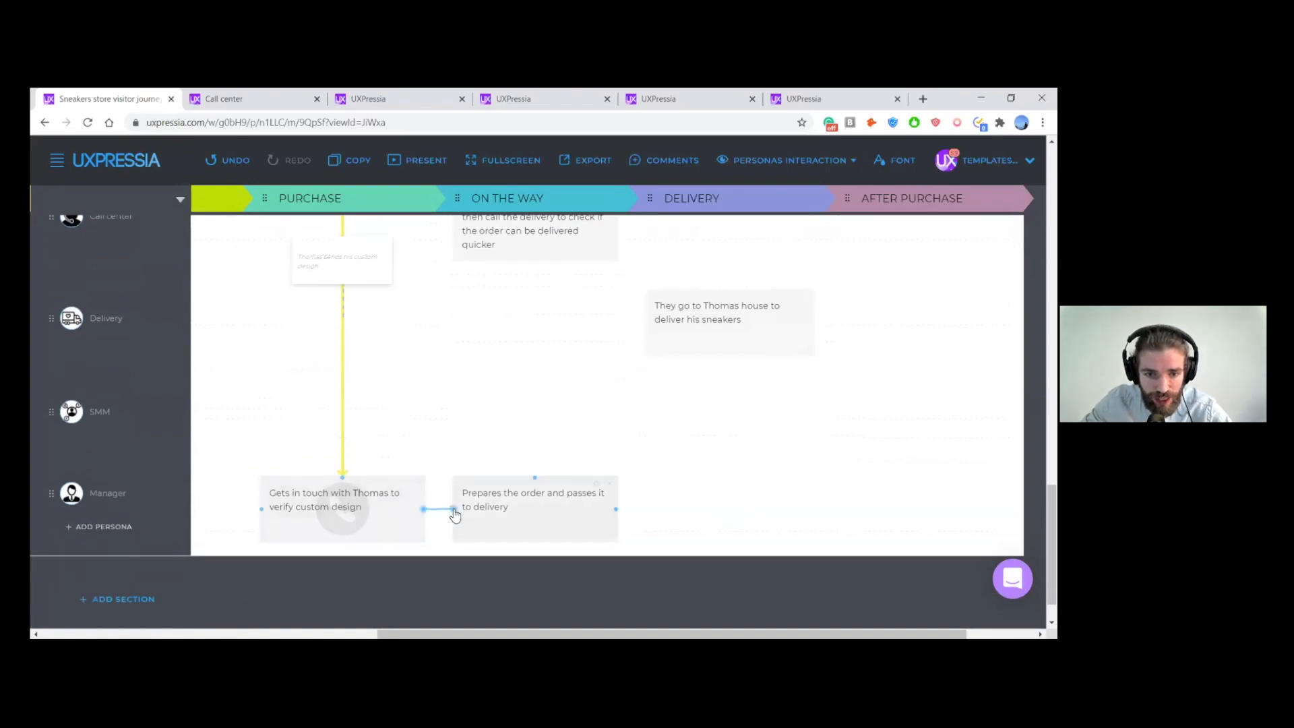
pyautogui.click(437, 486)
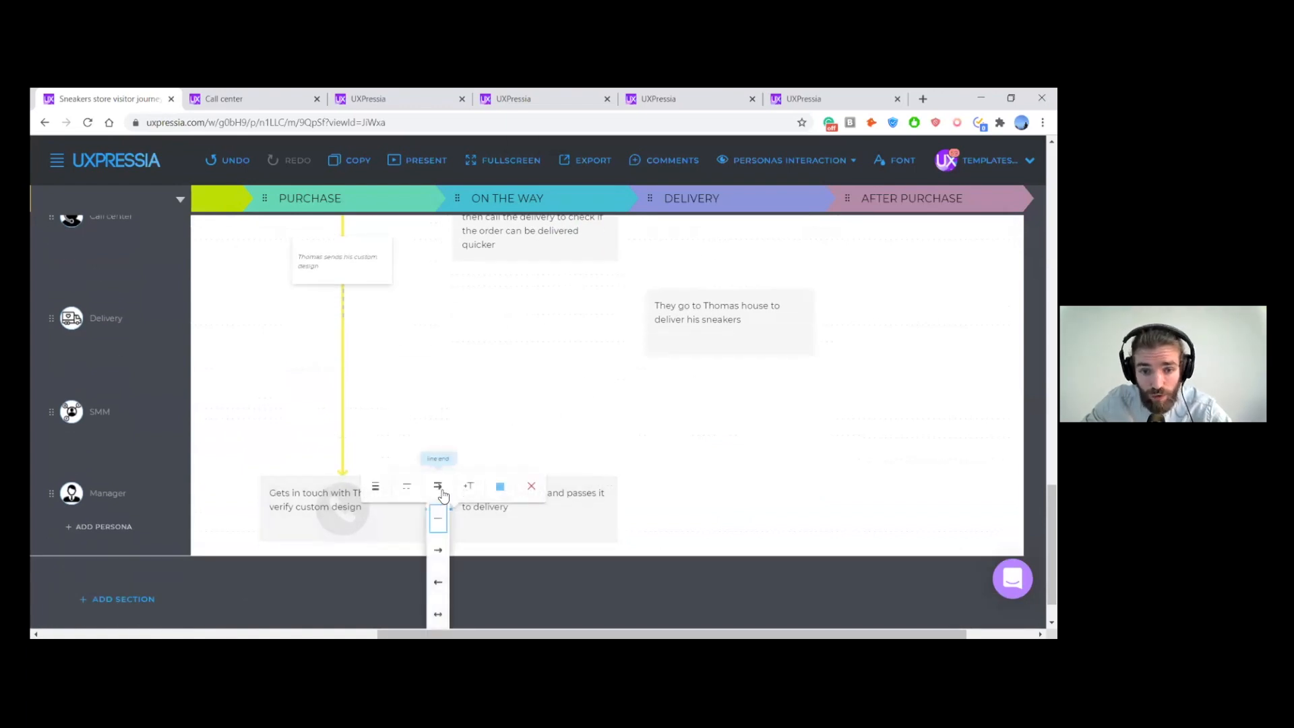
pyautogui.click(496, 436)
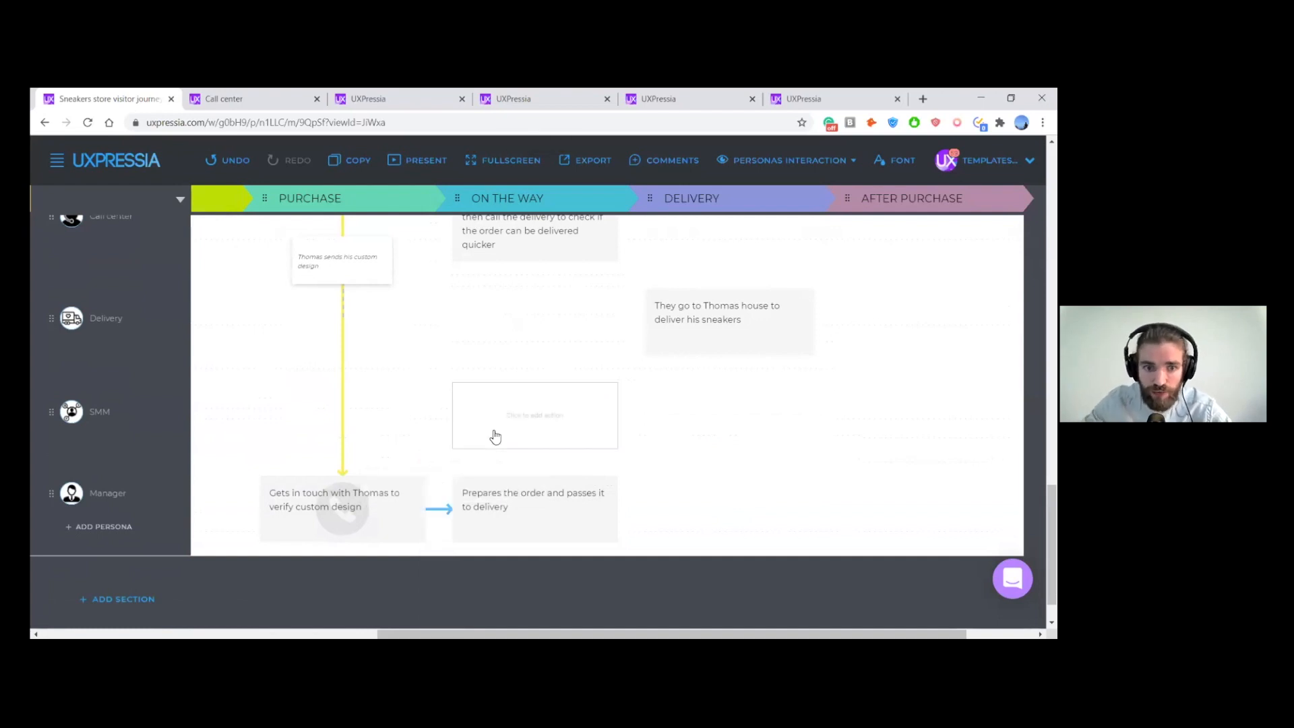
# - Draw a connector from the Manager's On the Way action to the underside of the Delivery persona's action at the Delivery stage
pyautogui.scroll(1, 506, 442)
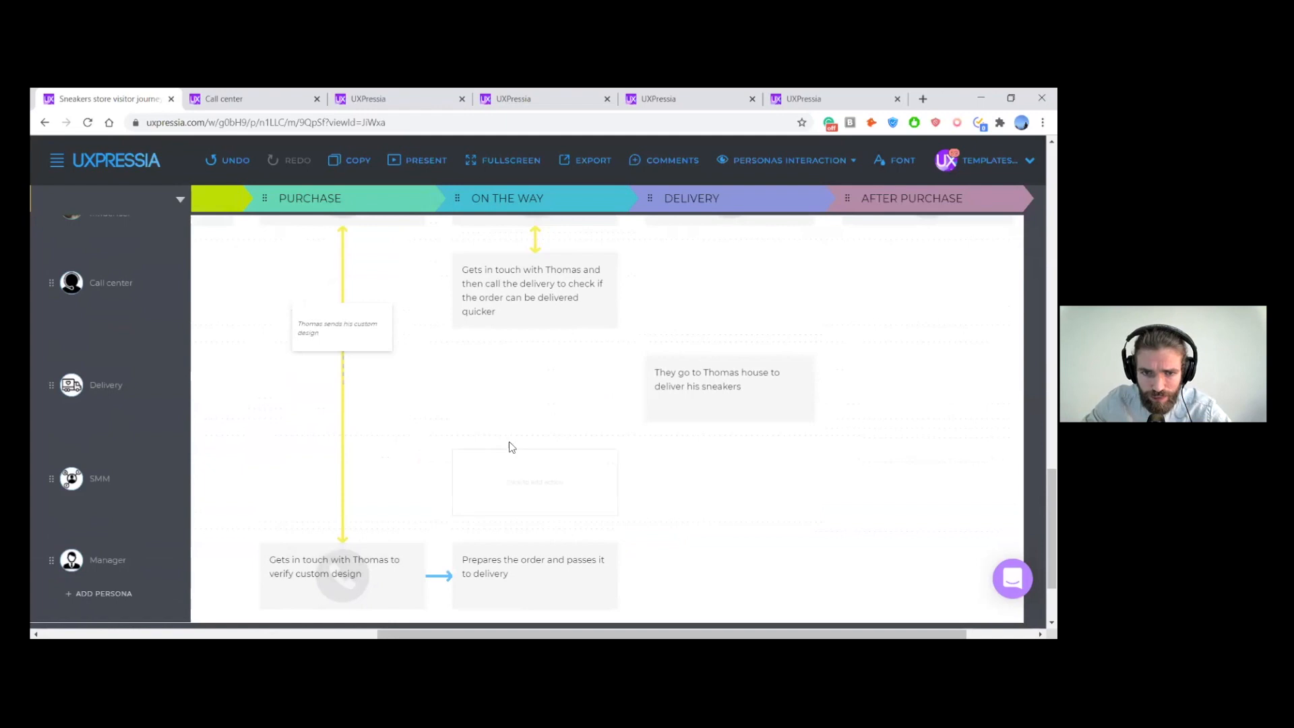
pyautogui.scroll(1, 510, 447)
pyautogui.scroll(-1, 543, 451)
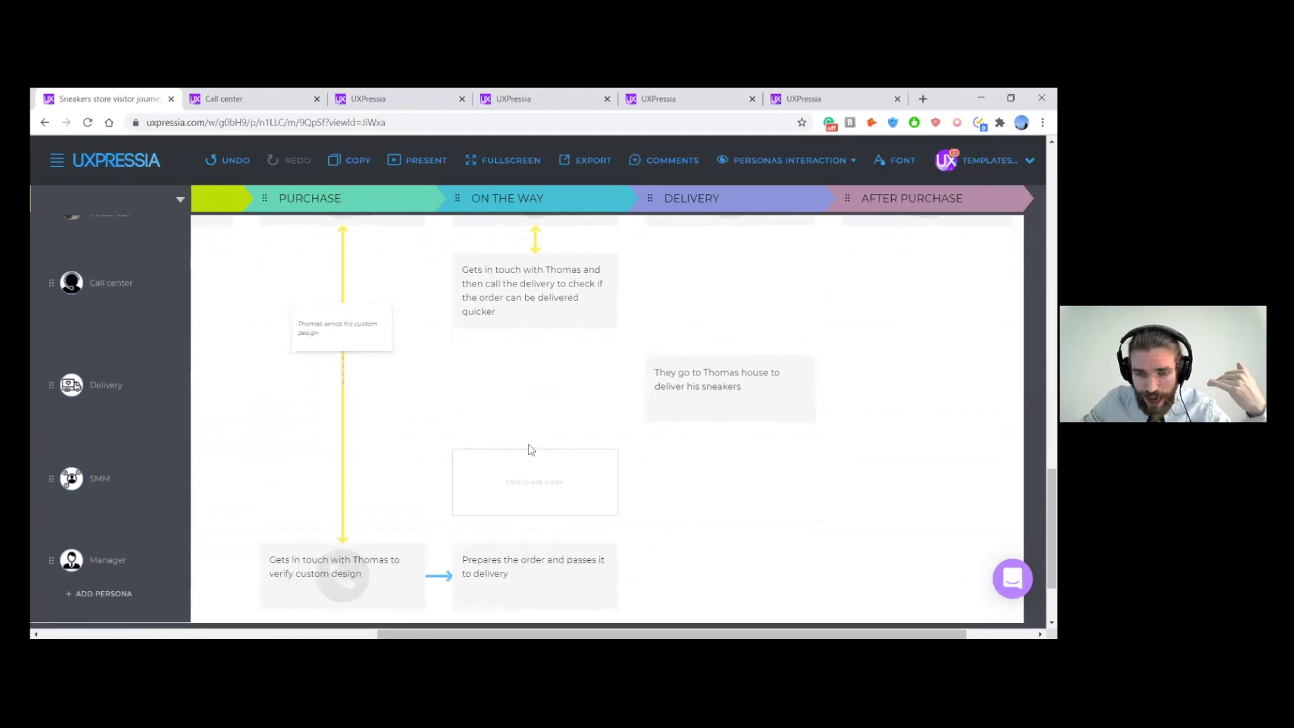
pyautogui.scroll(1, 618, 455)
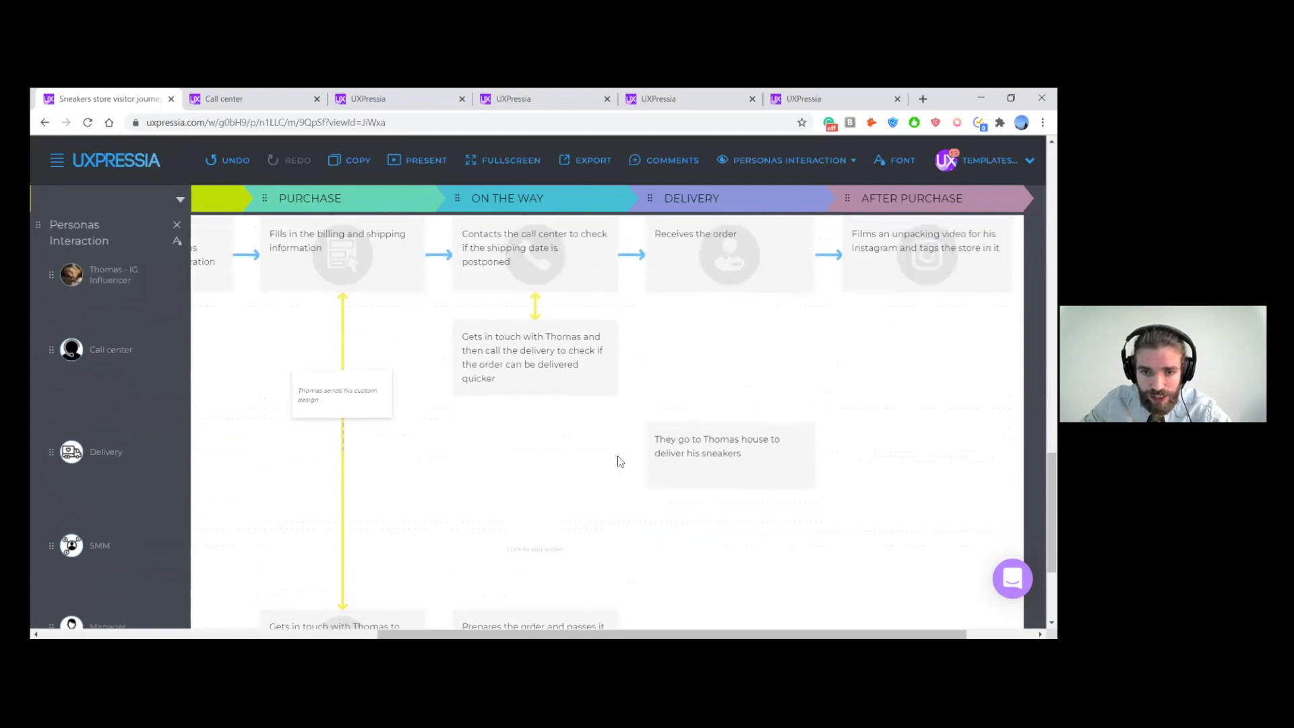
pyautogui.scroll(-1, 618, 460)
pyautogui.hscroll(1, 618, 468)
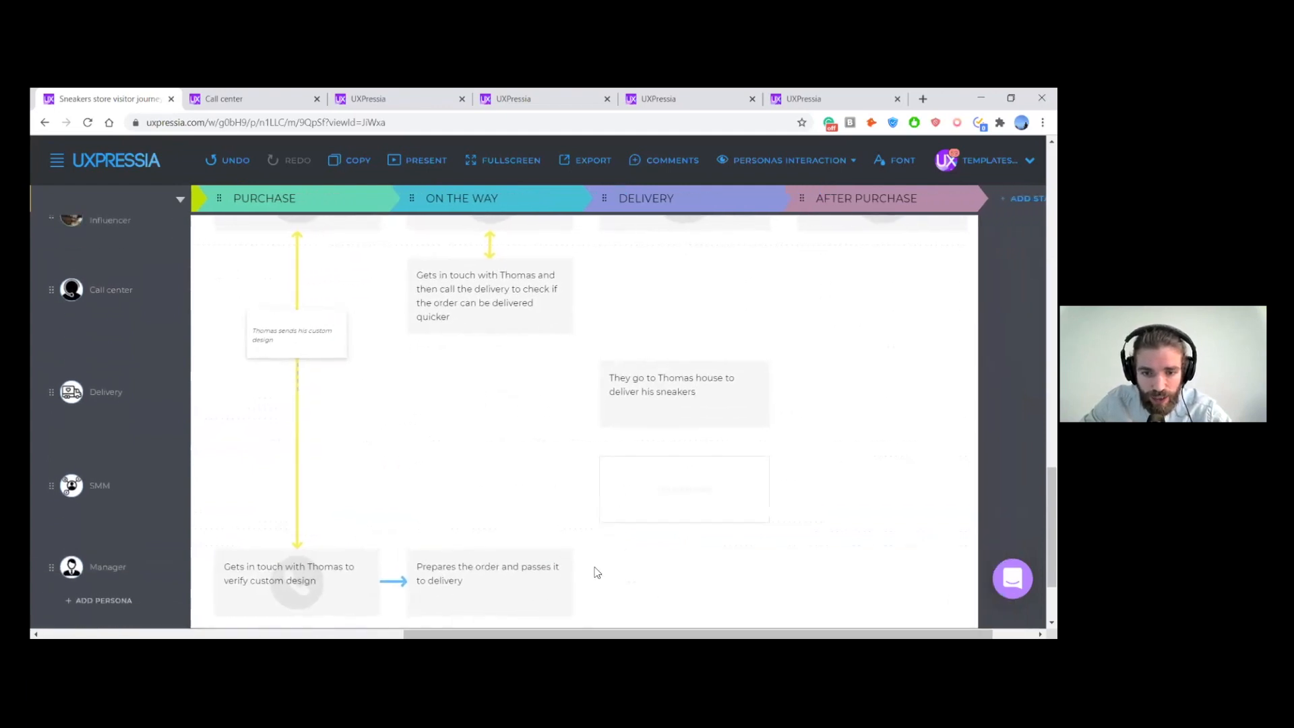
pyautogui.moveTo(573, 583); pyautogui.dragTo(683, 434)
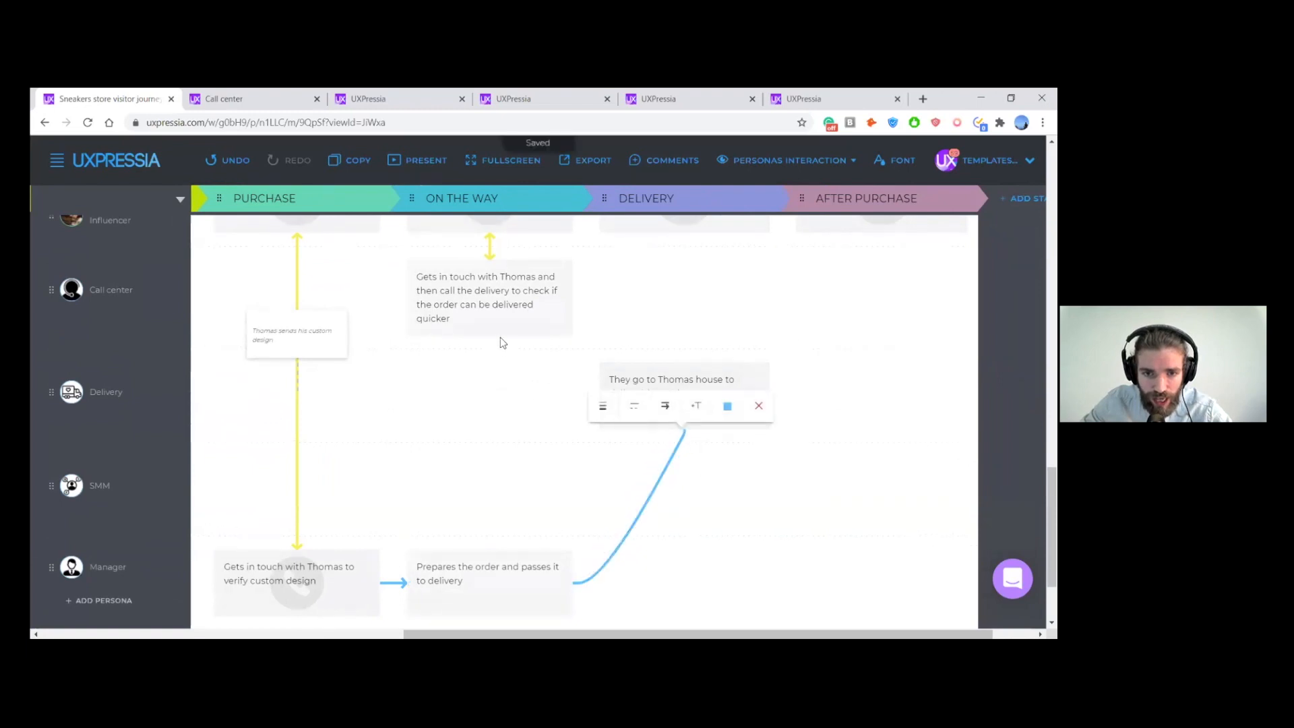
# - Connect the Call center's On the Way action to the Delivery persona's action with a red one-way arrow
pyautogui.moveTo(491, 337); pyautogui.dragTo(599, 398)
pyautogui.click(584, 373)
pyautogui.click(586, 440)
pyautogui.click(646, 374)
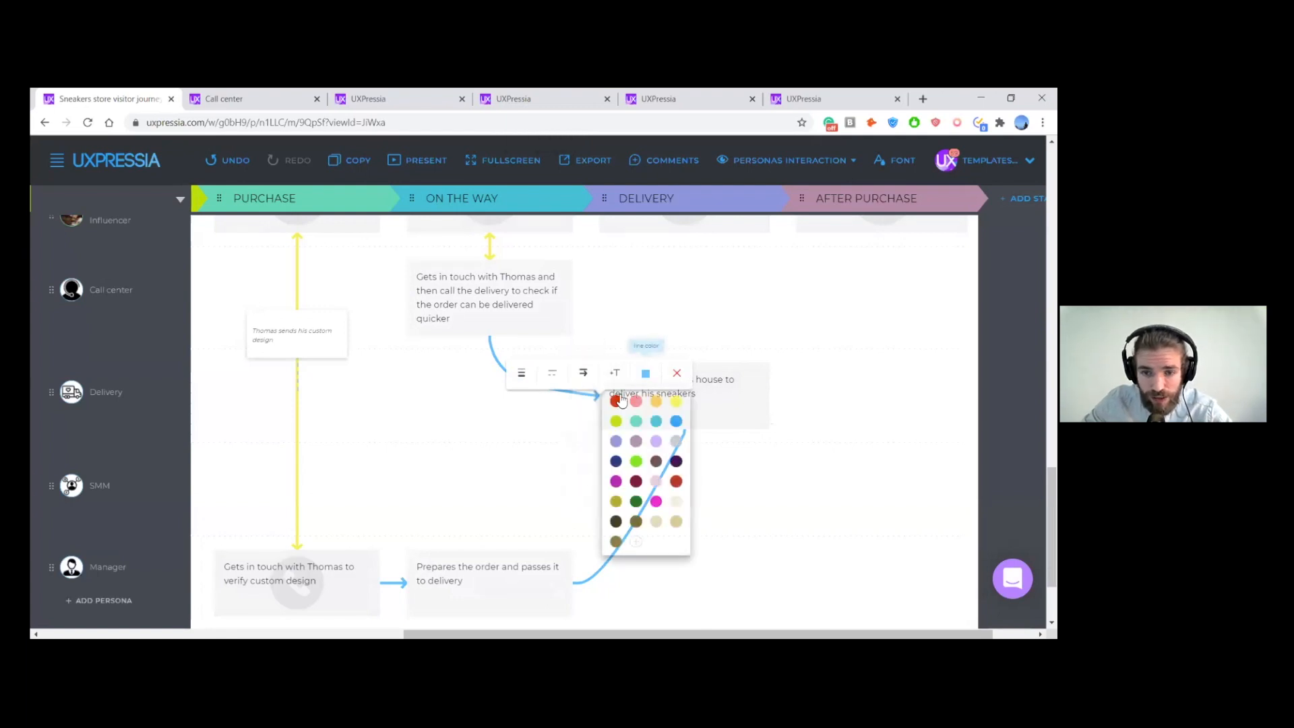
pyautogui.click(616, 401)
pyautogui.click(757, 473)
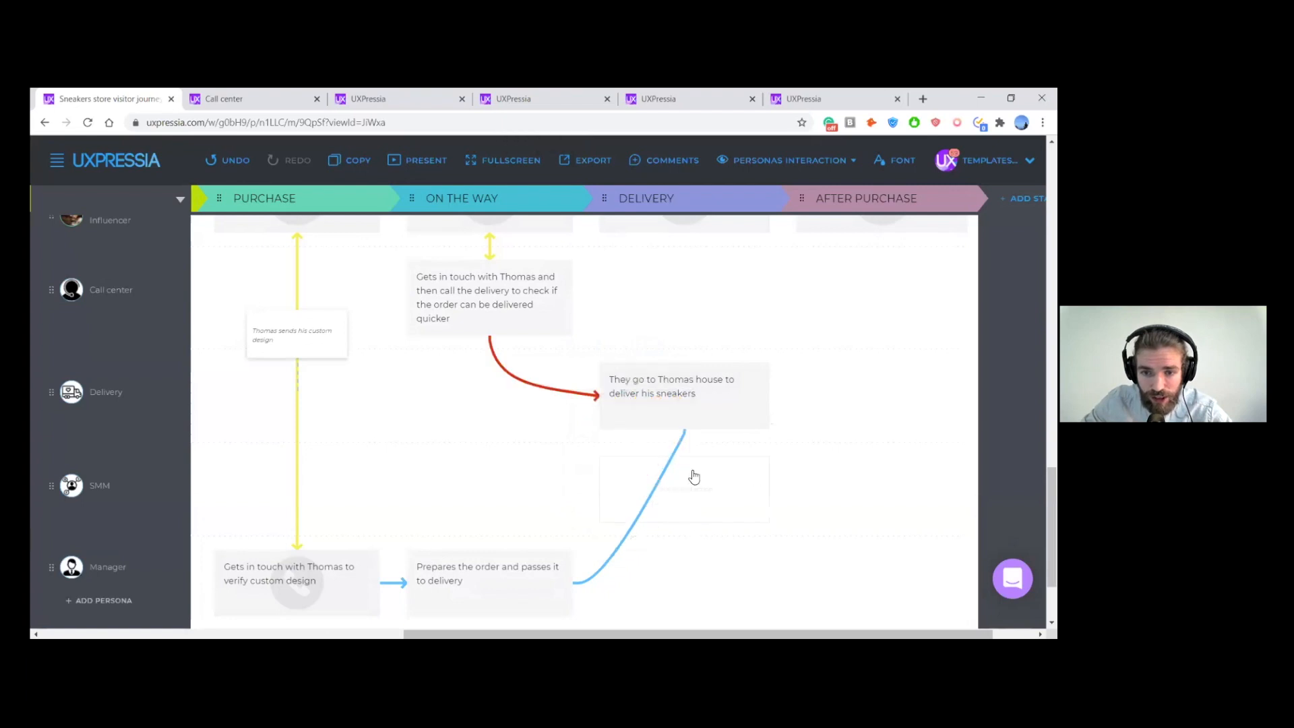
# - Make the connector from the Manager's On the Way action a red one-way arrow pointing at the Delivery persona's action
pyautogui.click(685, 441)
pyautogui.click(666, 415)
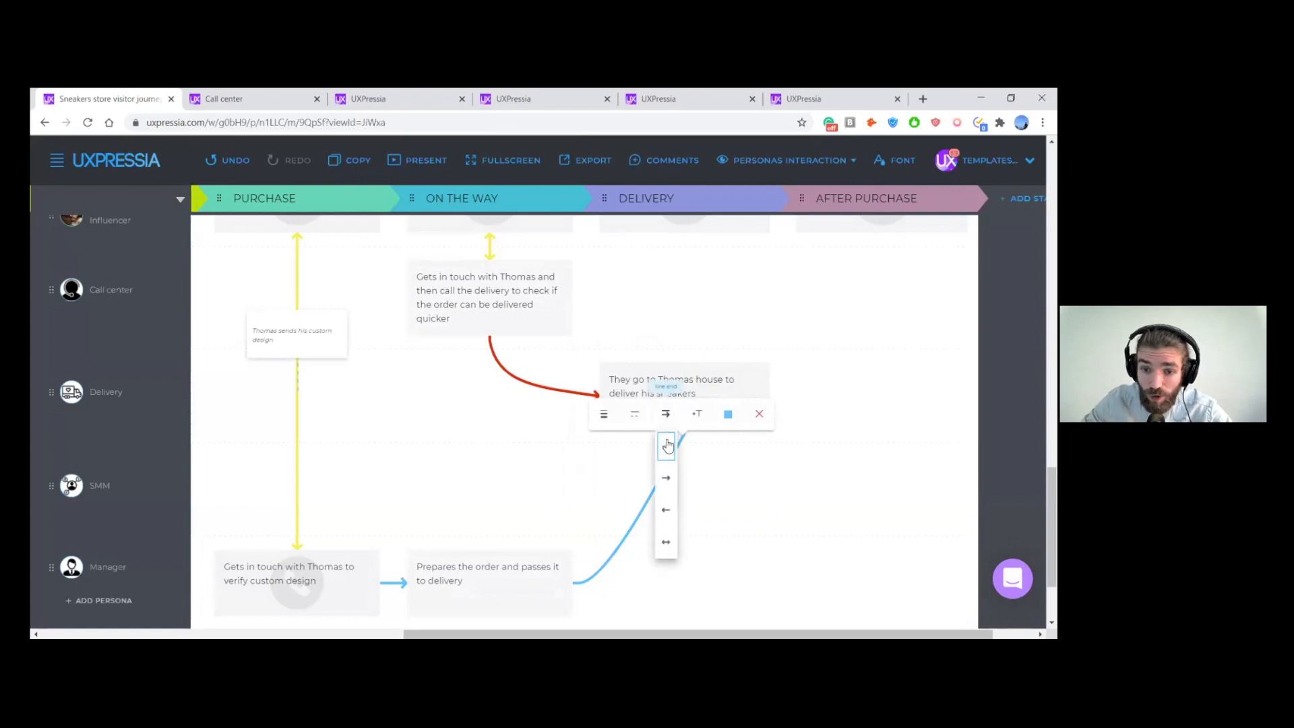
pyautogui.click(665, 478)
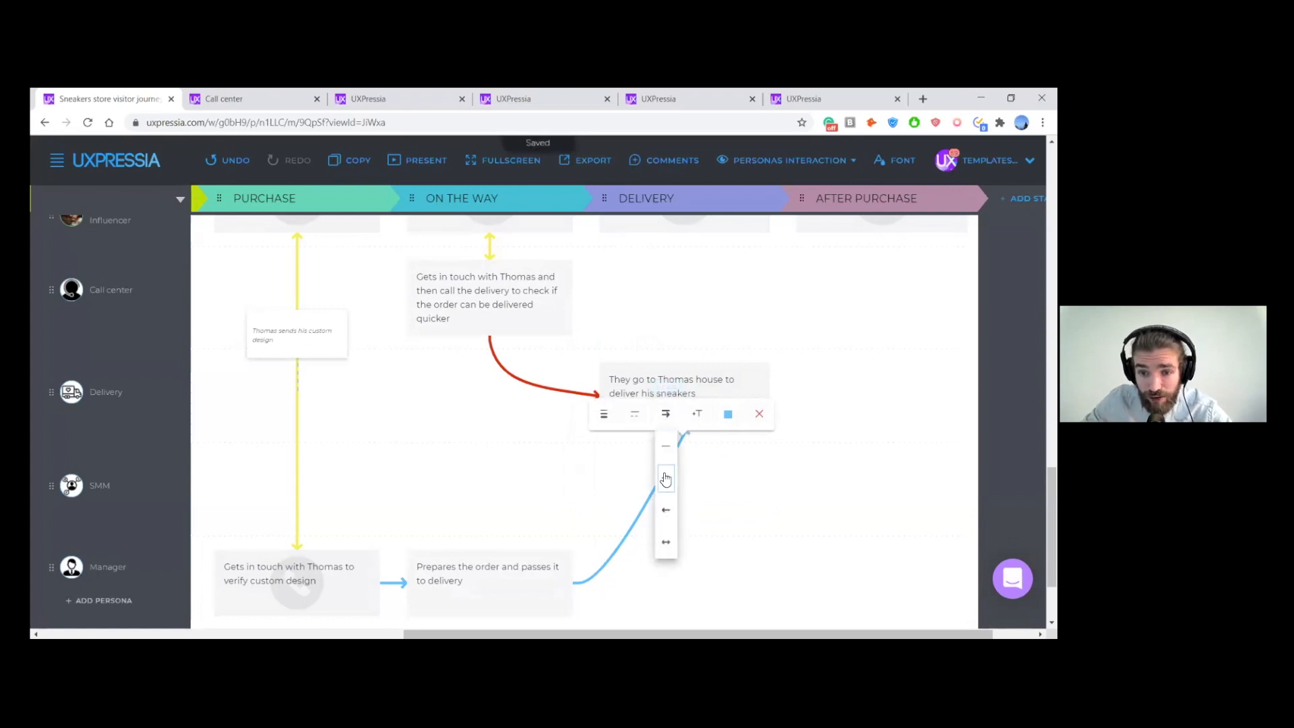
pyautogui.click(728, 414)
pyautogui.click(698, 442)
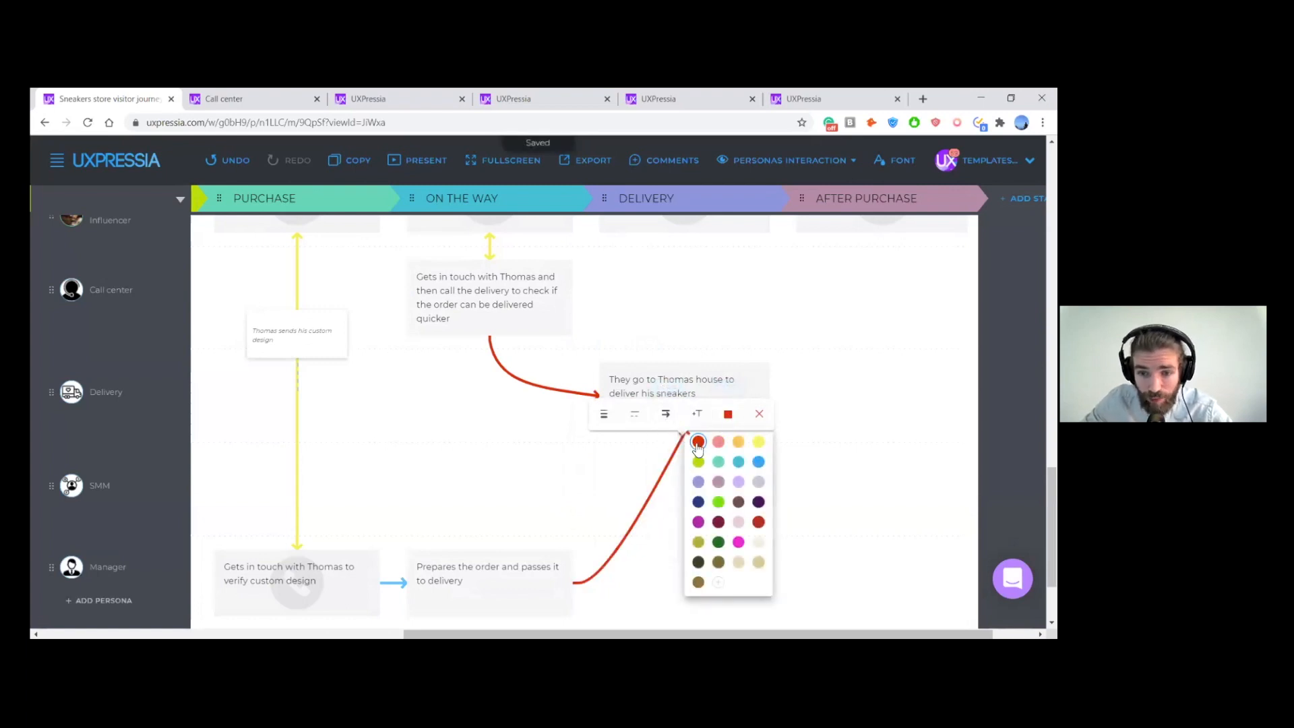
pyautogui.click(612, 486)
# - Connect the Delivery persona's action to the IG Influencer's "Receives the order" action with a green one-way arrow pointing at the latter
pyautogui.scroll(6, 609, 453)
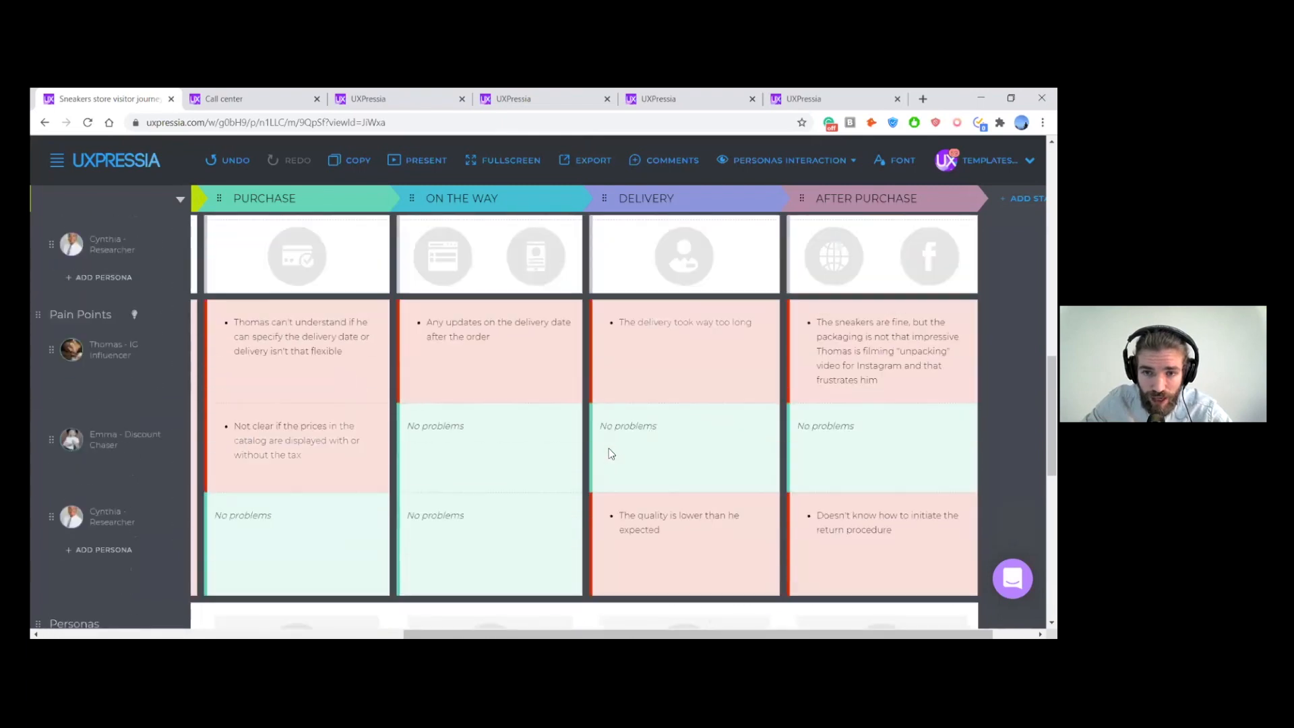
pyautogui.scroll(-7, 629, 333)
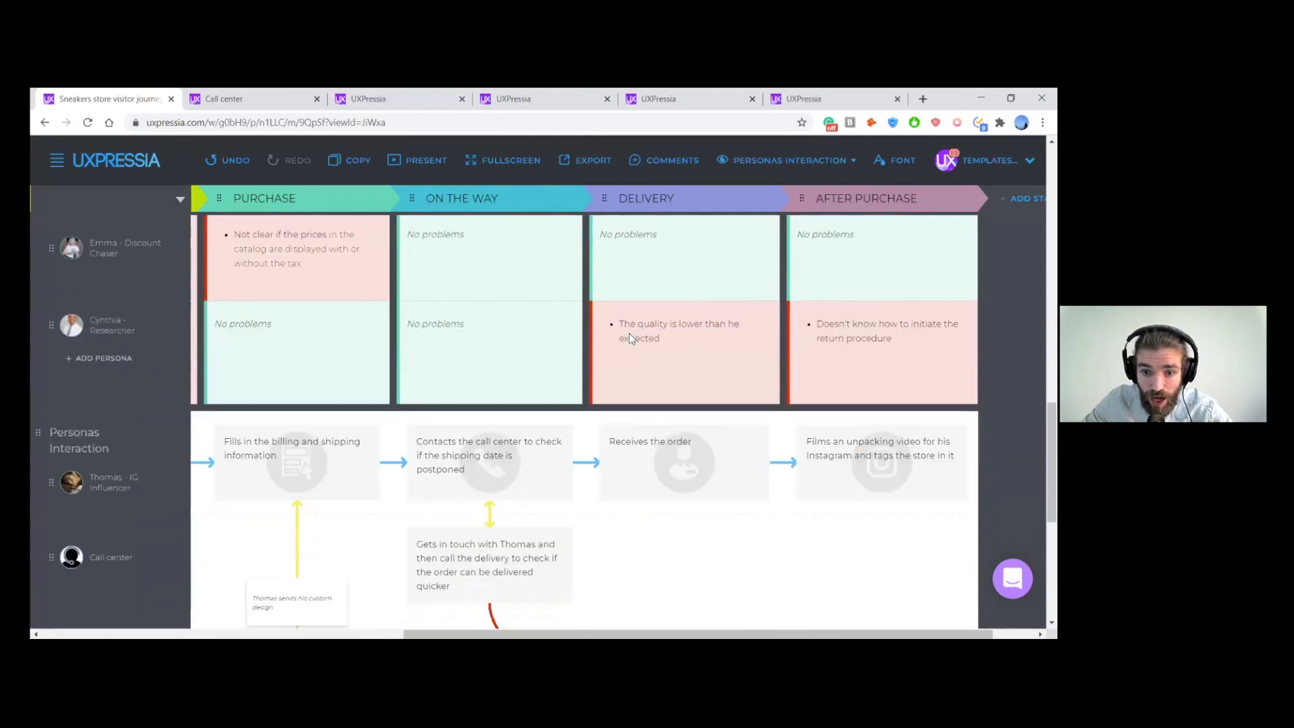
pyautogui.scroll(1, 630, 338)
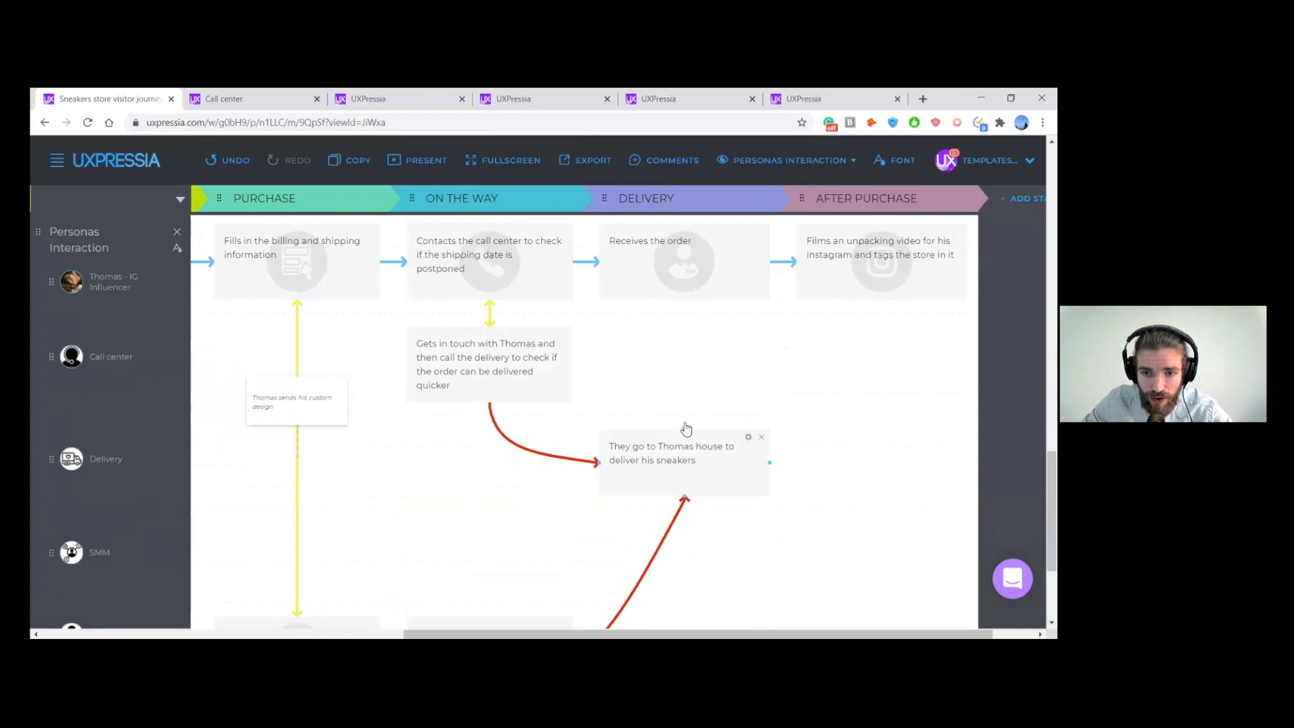
pyautogui.moveTo(685, 429); pyautogui.dragTo(687, 305)
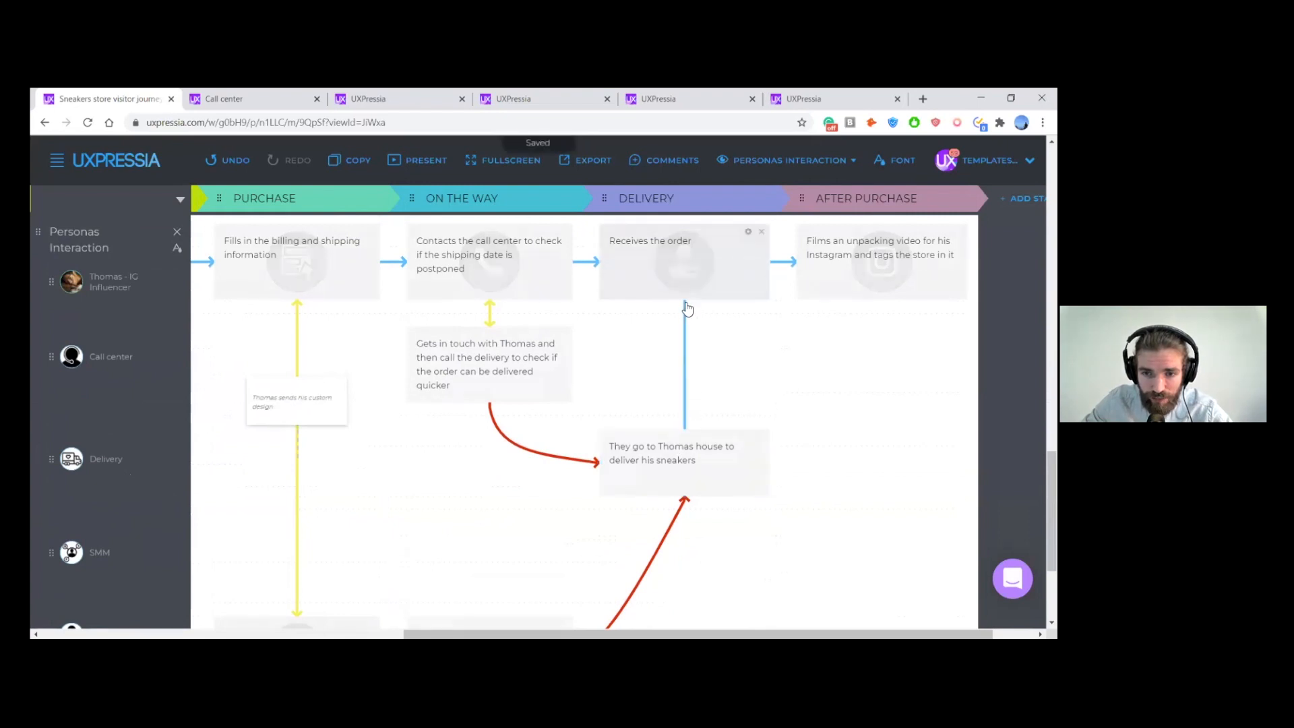
pyautogui.click(668, 275)
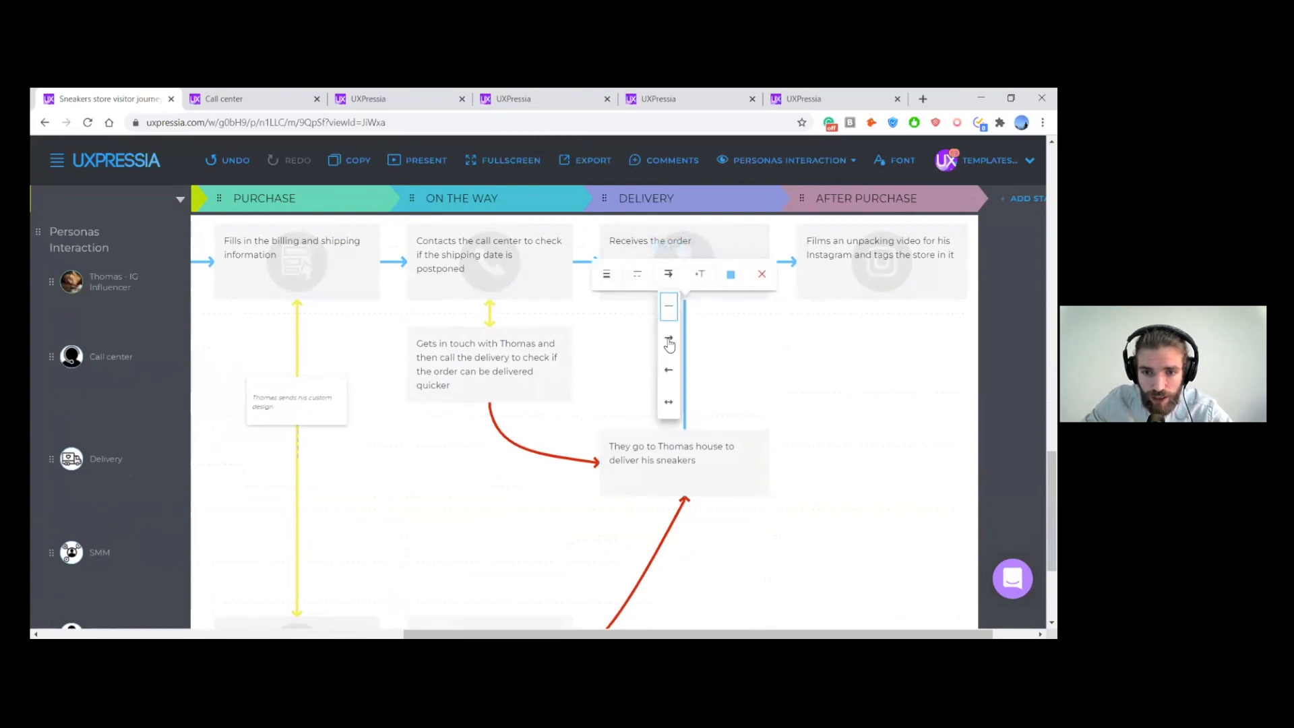
pyautogui.click(669, 370)
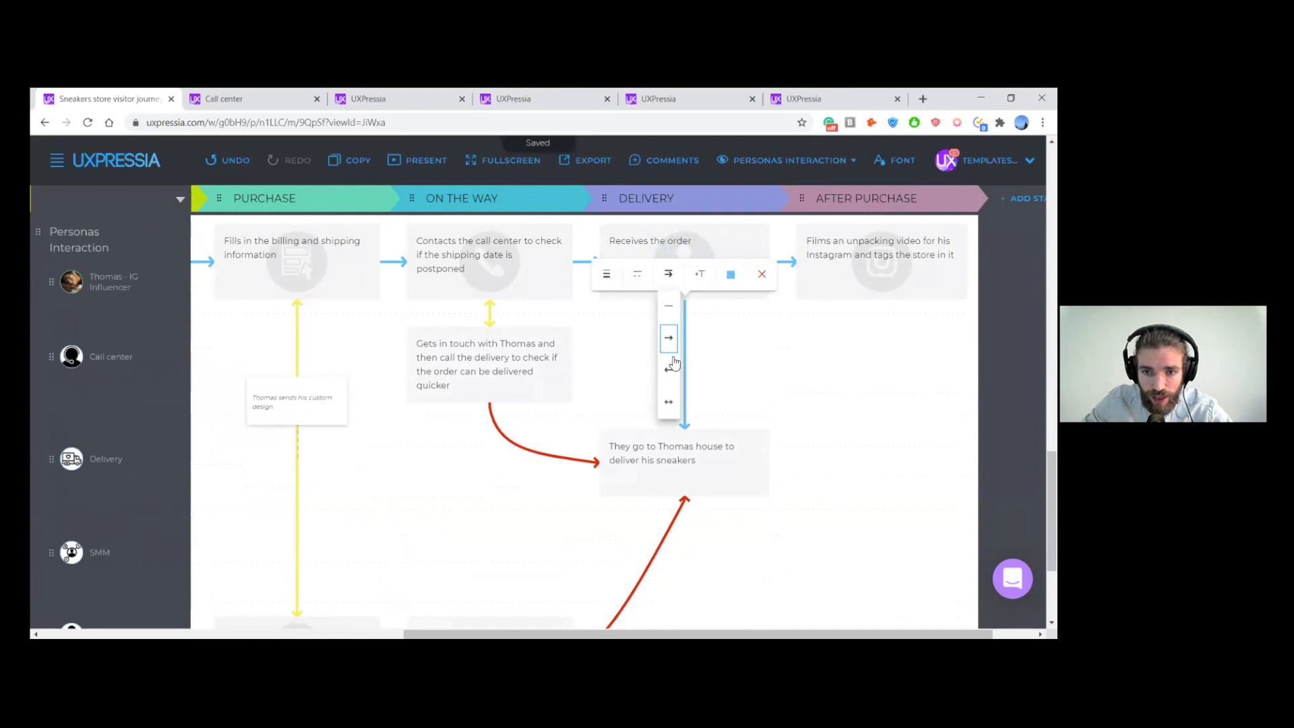
pyautogui.click(730, 274)
pyautogui.click(721, 364)
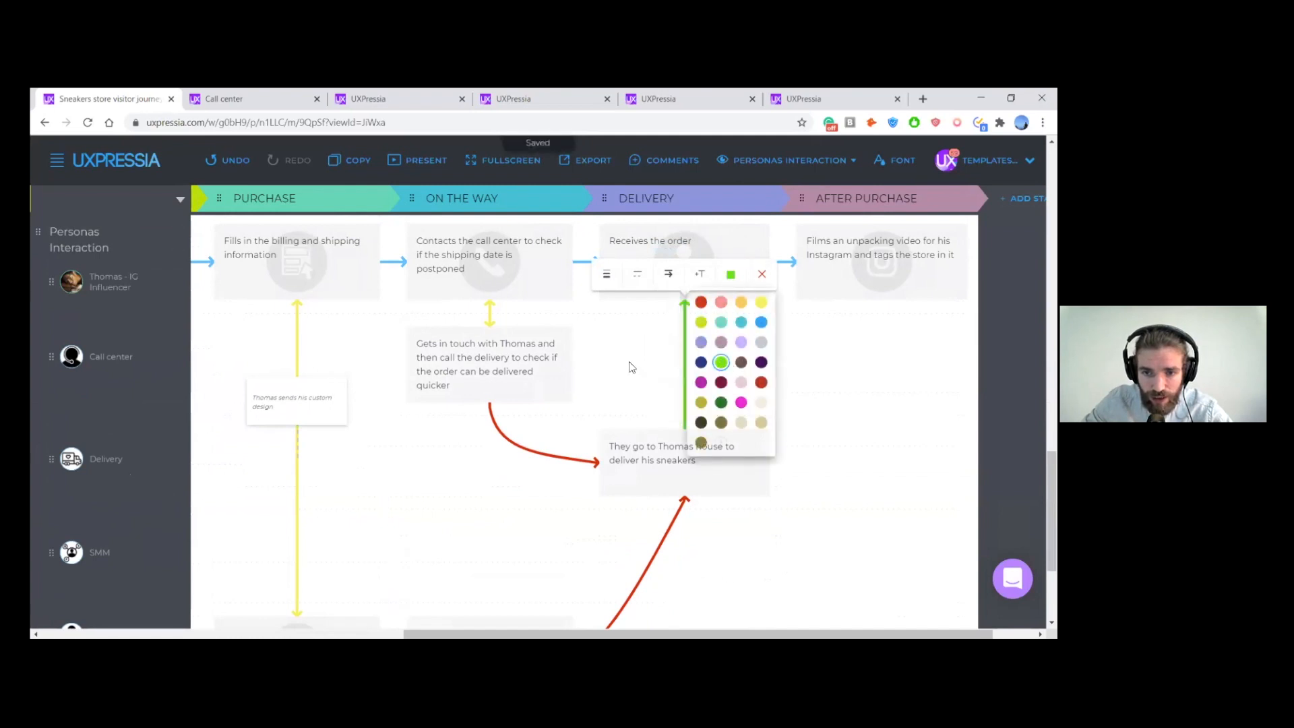
pyautogui.click(632, 366)
# - Review the mapped persona interactions across the Purchase, On the Way, Delivery and After Purchase stages
pyautogui.scroll(-1, 782, 358)
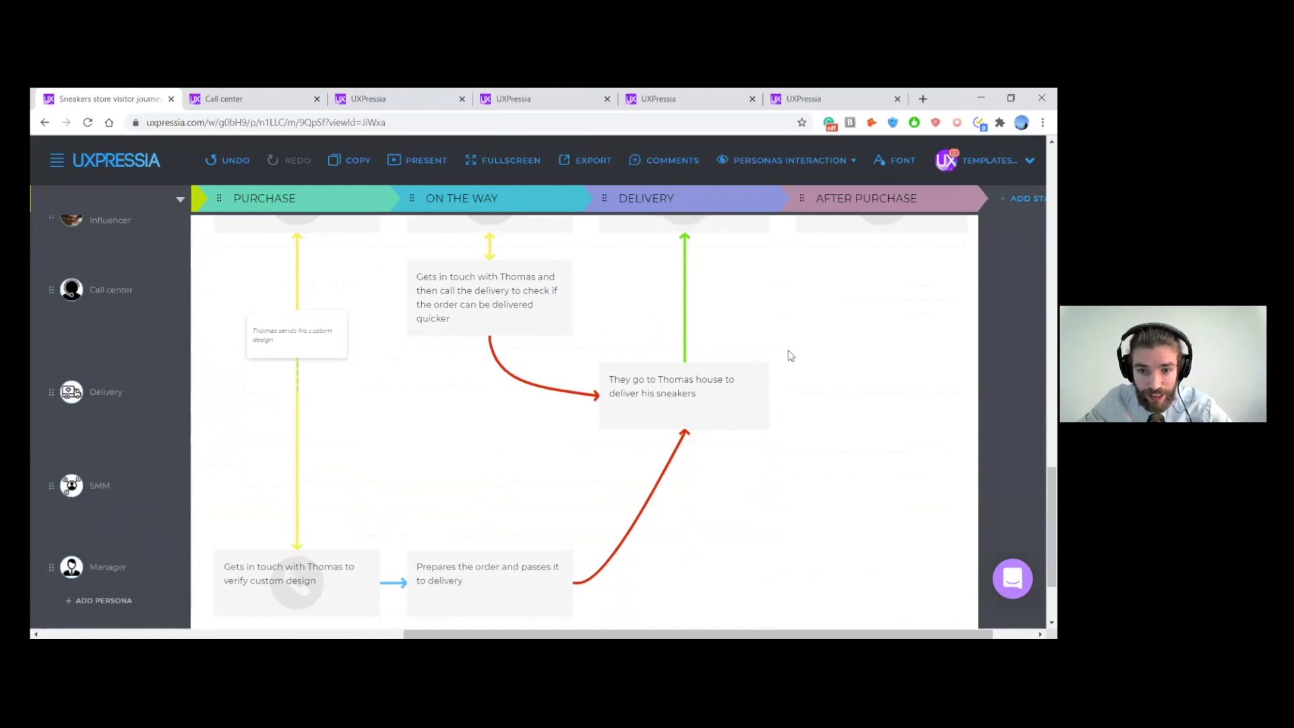
pyautogui.scroll(1, 788, 353)
pyautogui.hscroll(-2, 803, 376)
pyautogui.hscroll(-3, 806, 378)
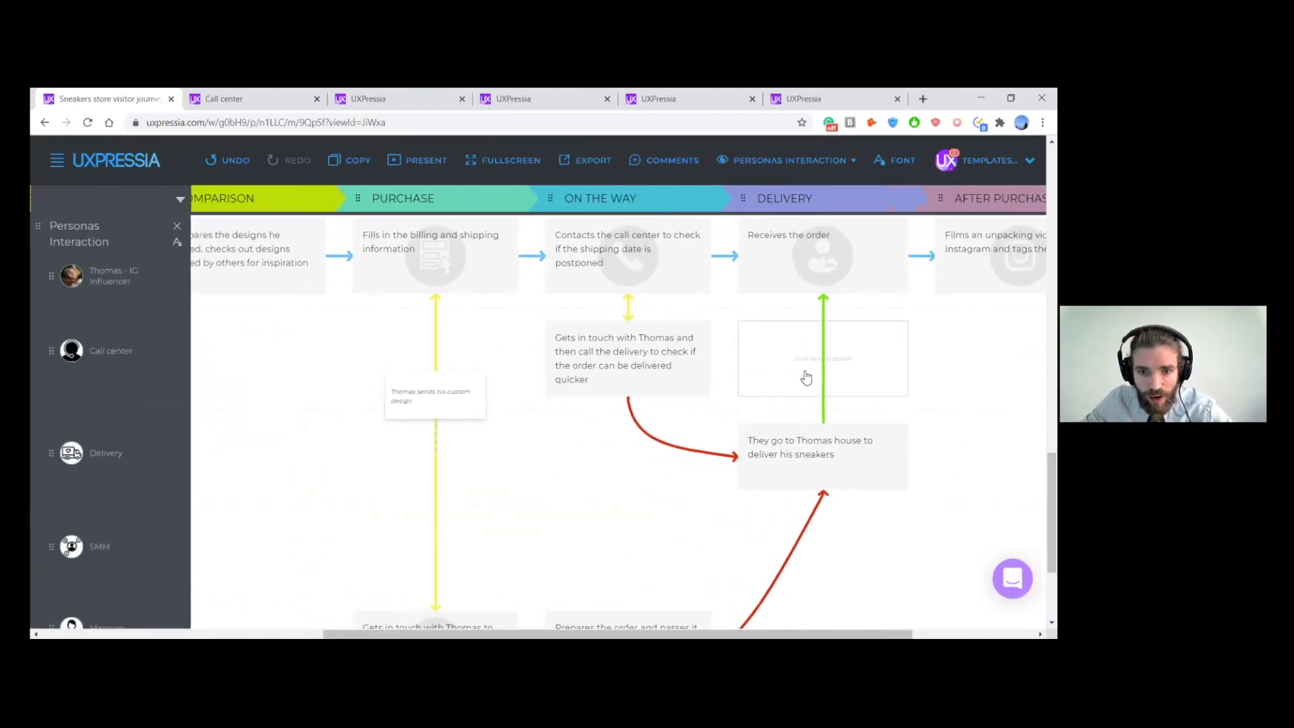
pyautogui.hscroll(2, 807, 378)
pyautogui.hscroll(3, 806, 378)
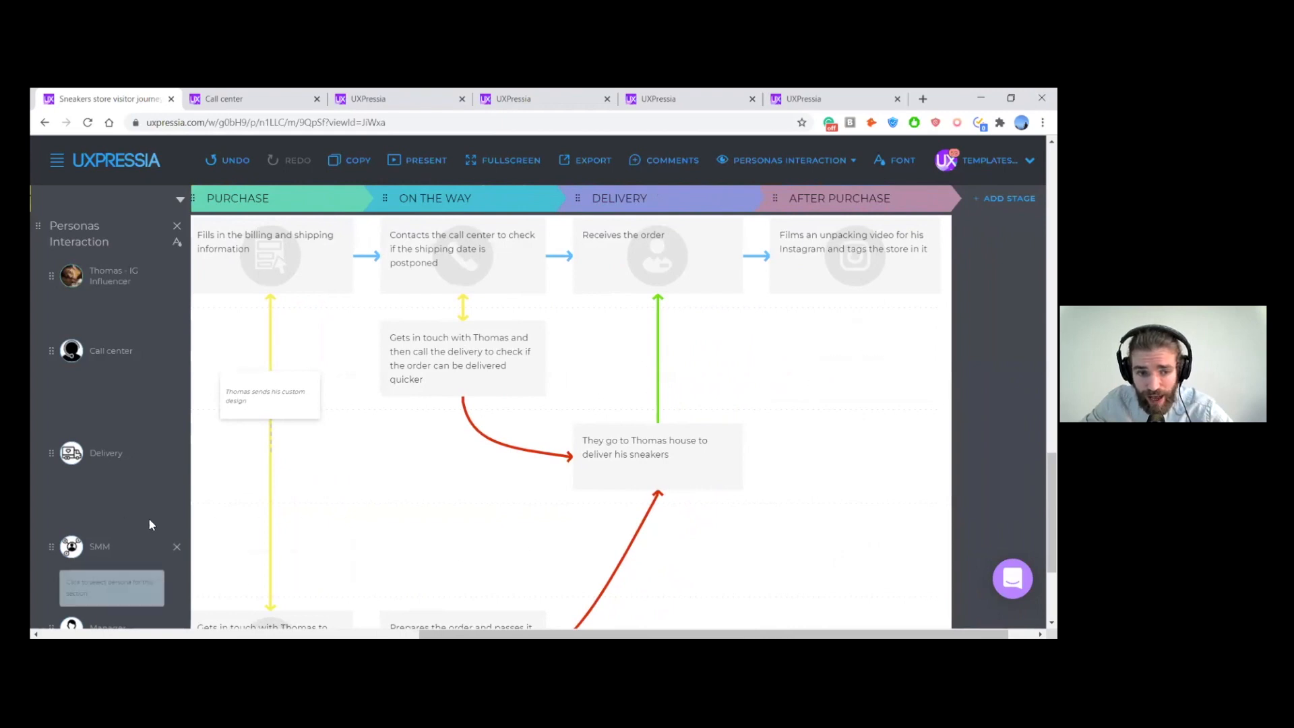
pyautogui.hscroll(1, 844, 503)
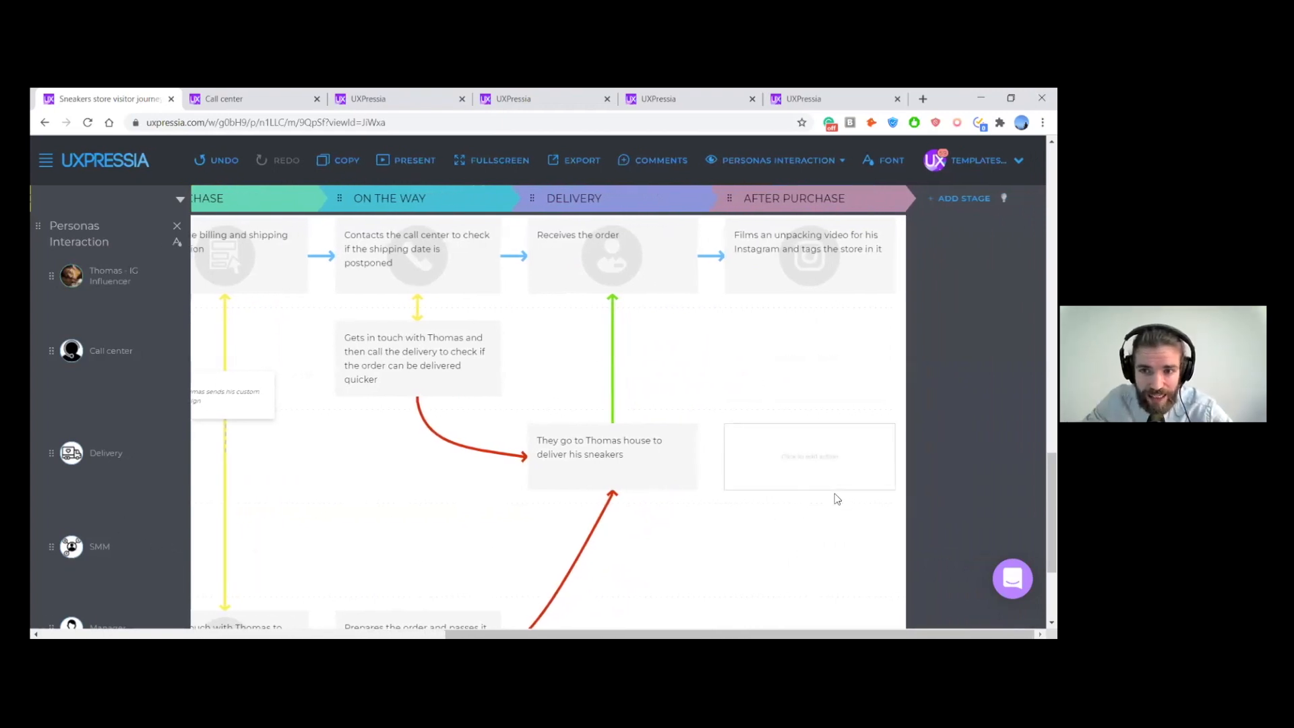
# - Add an SMM action in the After Purchase stage saying he gets in touch with the influencer and reposts his story into store's account
pyautogui.scroll(-1, 853, 414)
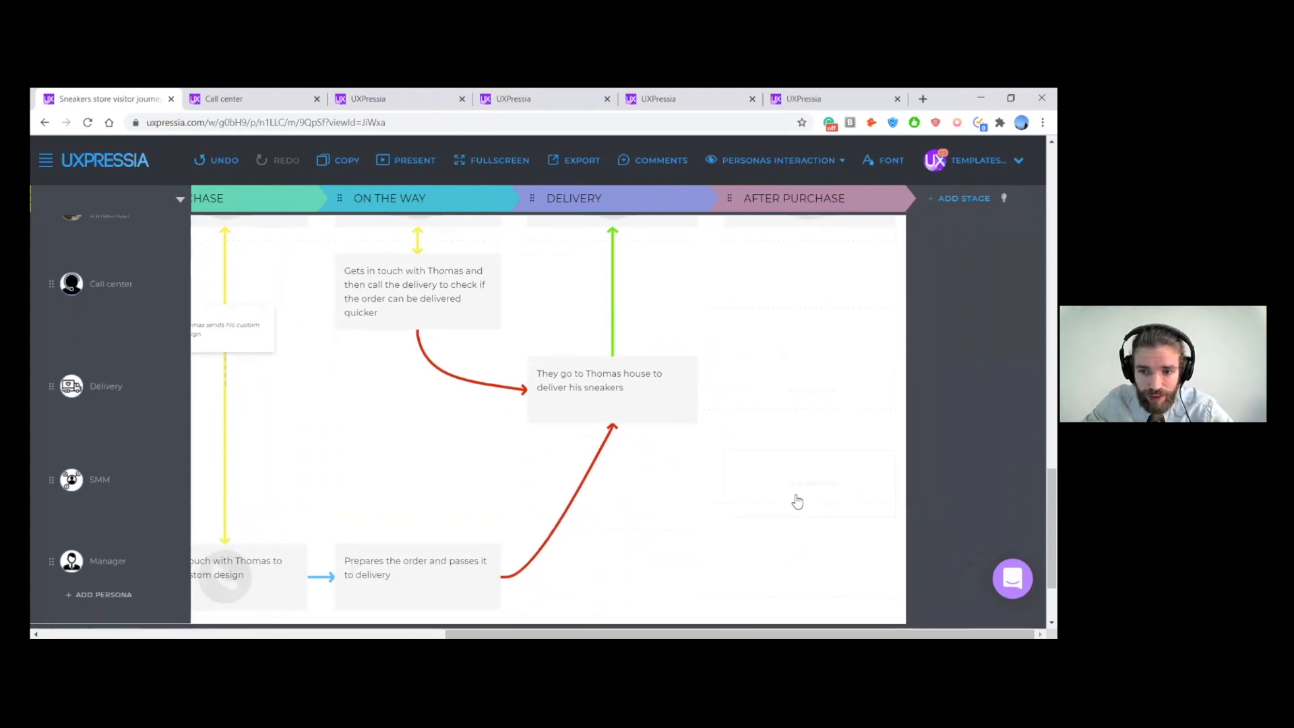
pyautogui.click(834, 488)
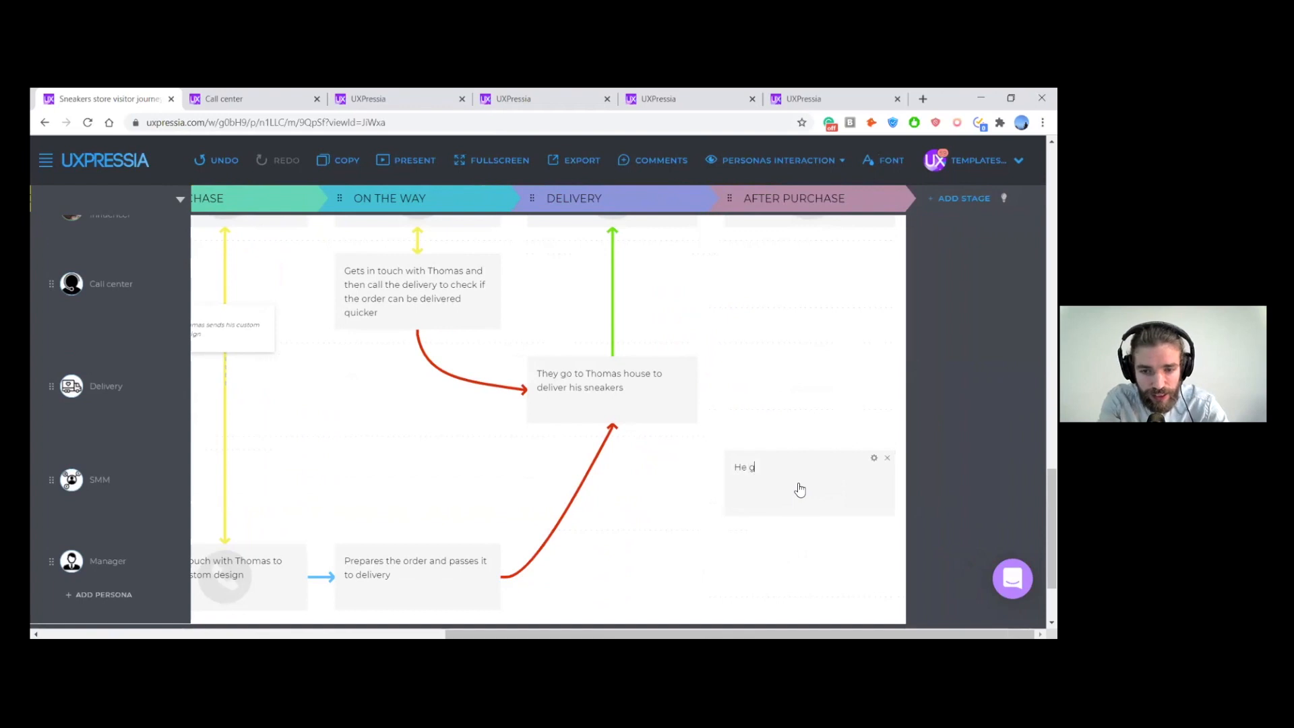
pyautogui.write('He gets in touch')
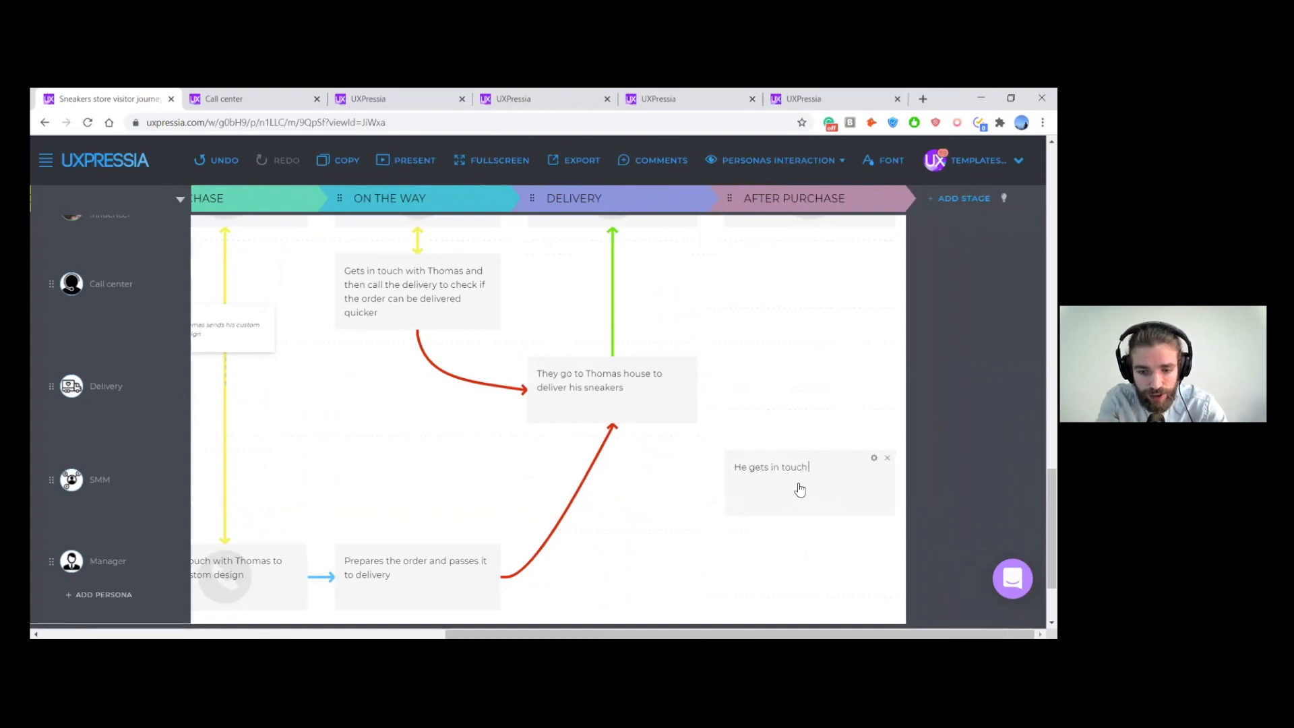
pyautogui.write(' with Thoma')
pyautogui.write("s and reposts his story into store's account")
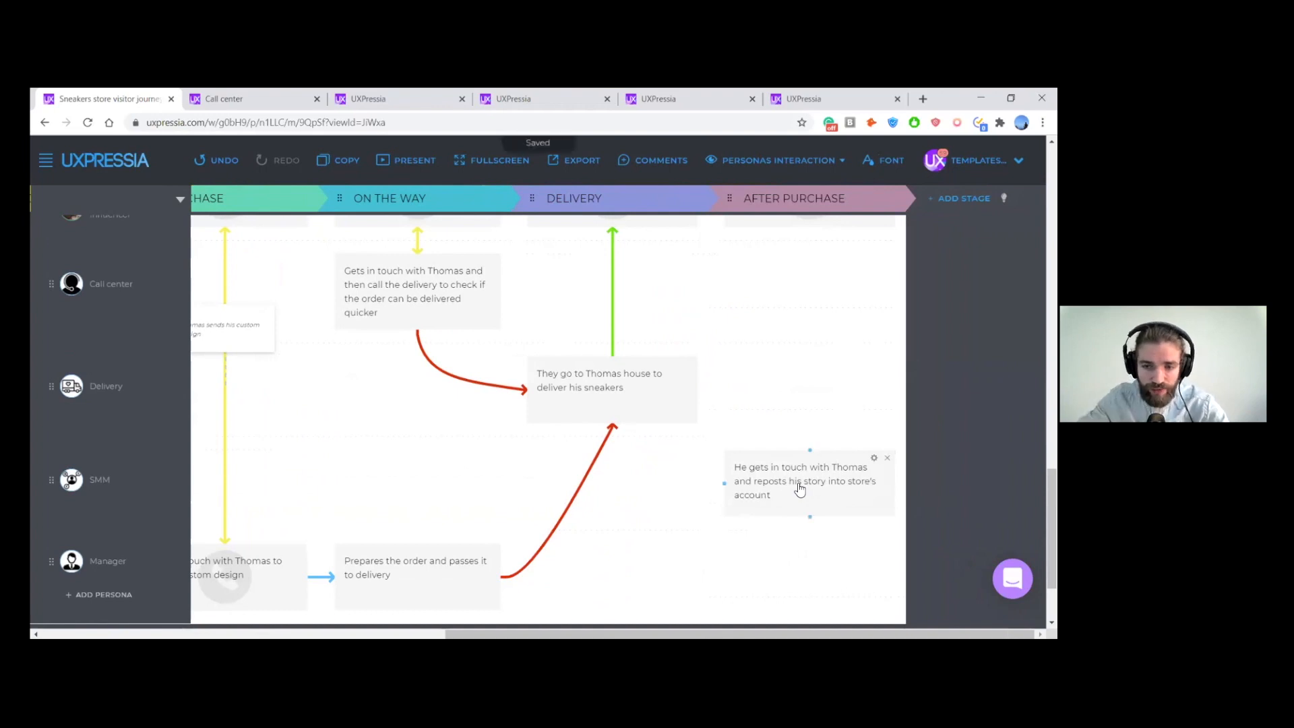
# - Connect the SMM's After Purchase action to the IG Influencer's unpacking video action with a dashed line
pyautogui.scroll(1, 832, 410)
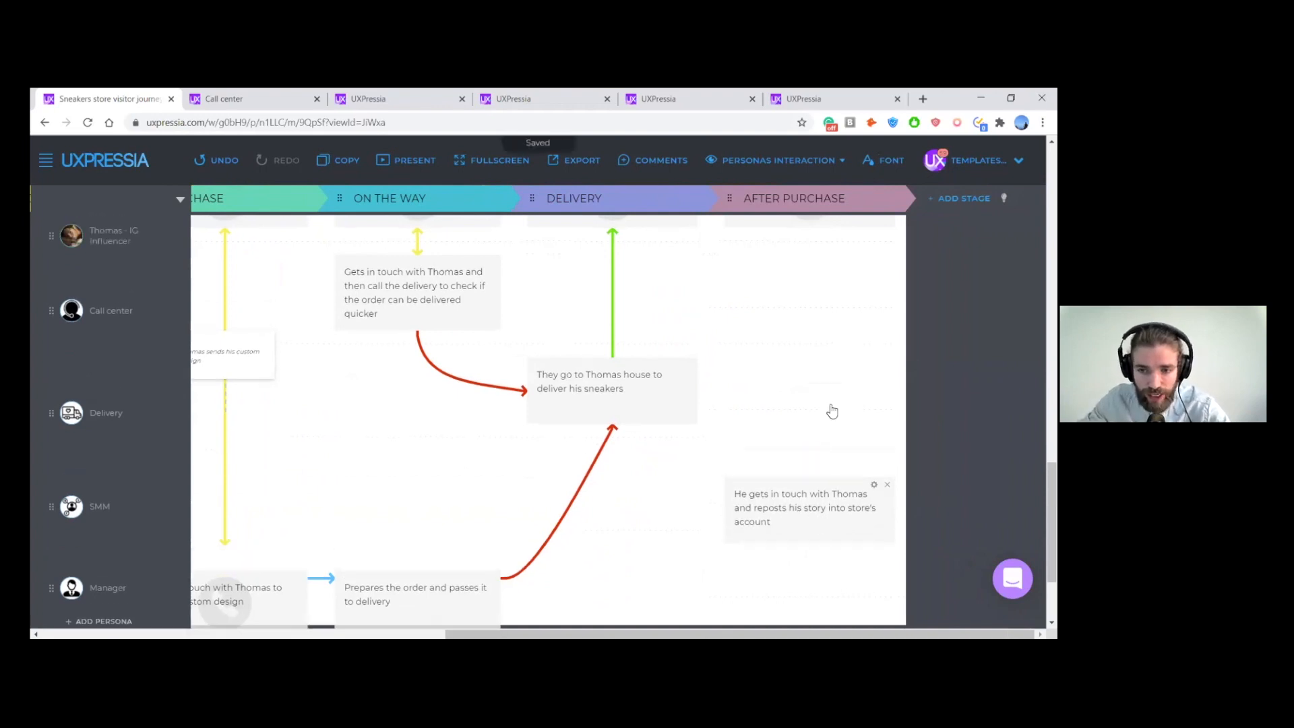
pyautogui.moveTo(811, 518); pyautogui.dragTo(810, 300)
pyautogui.click(762, 273)
pyautogui.click(764, 346)
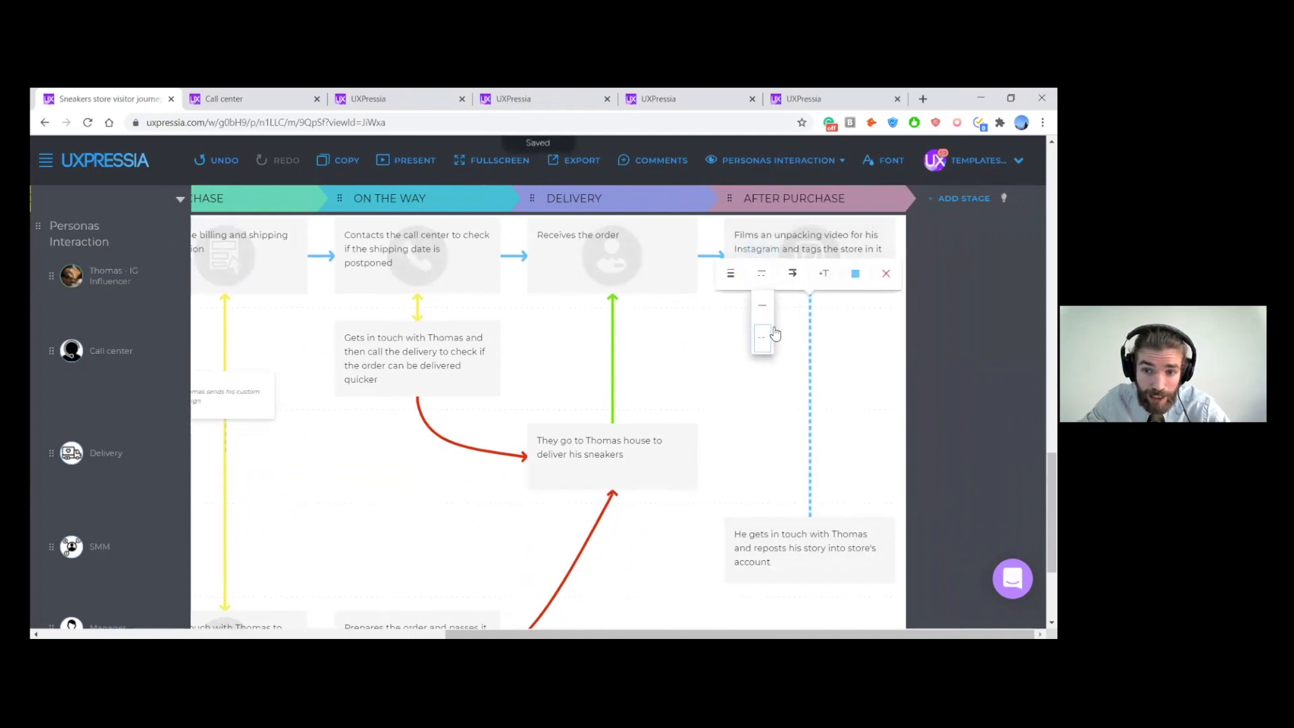
# - Color the dashed After Purchase connector grey and make it a one-way arrow pointing at the IG Influencer's action
pyautogui.click(794, 273)
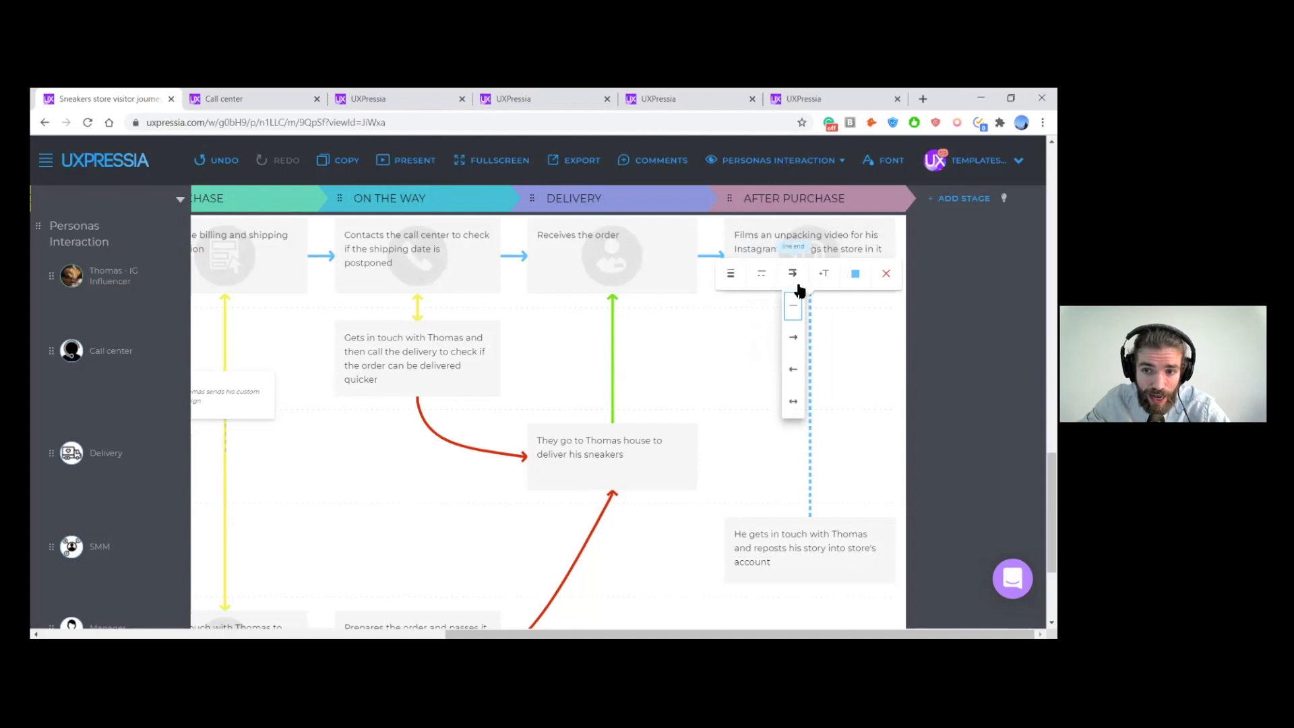
pyautogui.click(856, 273)
pyautogui.click(886, 341)
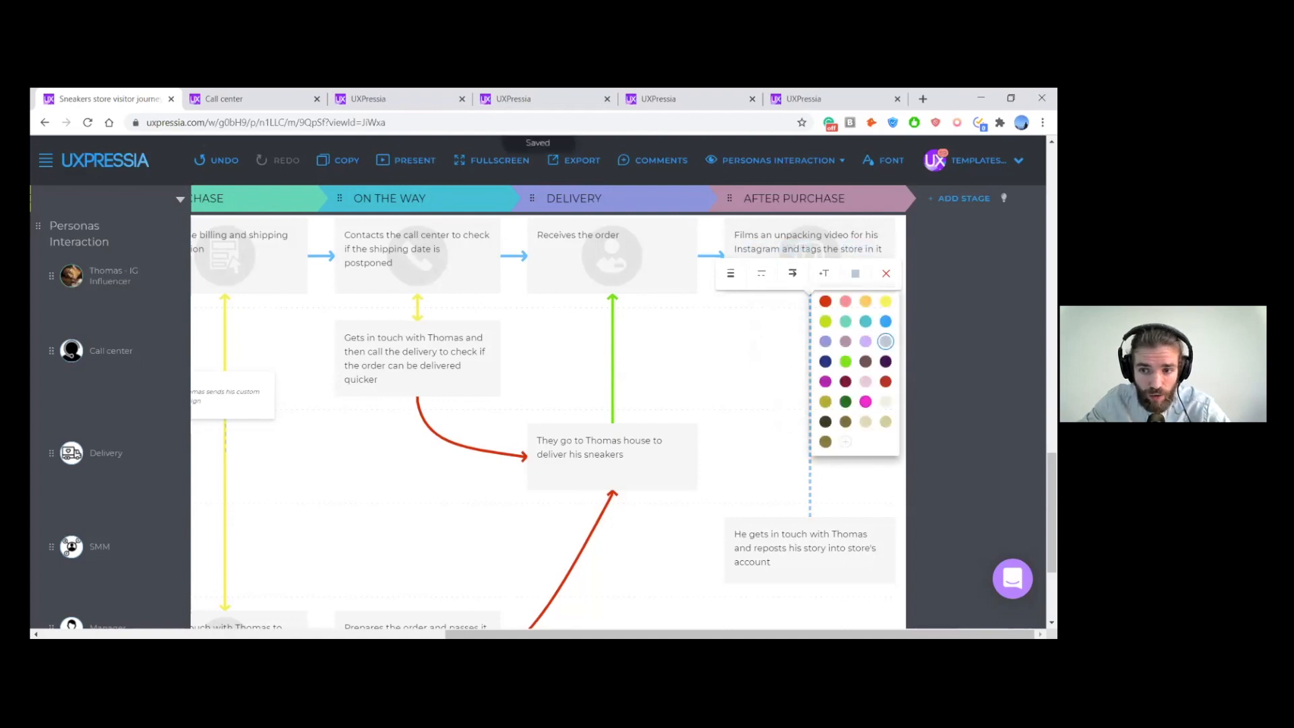
pyautogui.click(718, 398)
pyautogui.moveTo(800, 306)
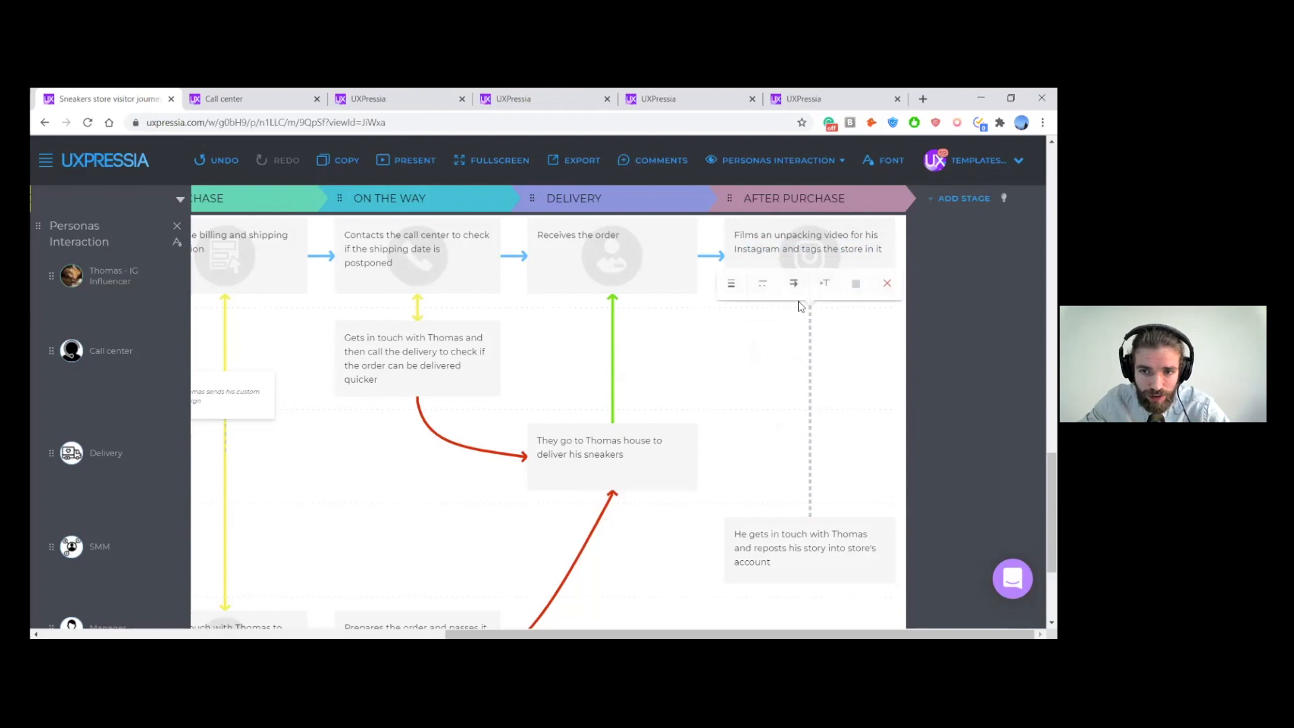
pyautogui.click(793, 284)
pyautogui.click(794, 347)
pyautogui.click(786, 380)
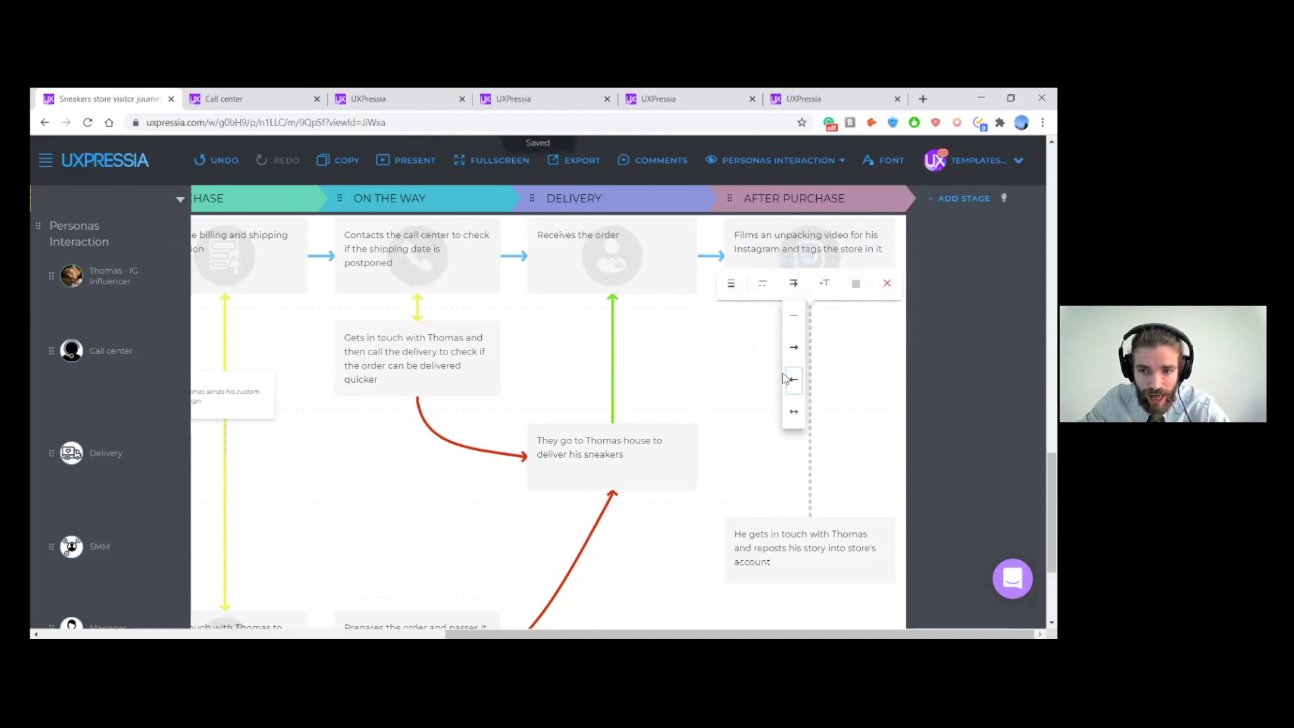
pyautogui.click(717, 333)
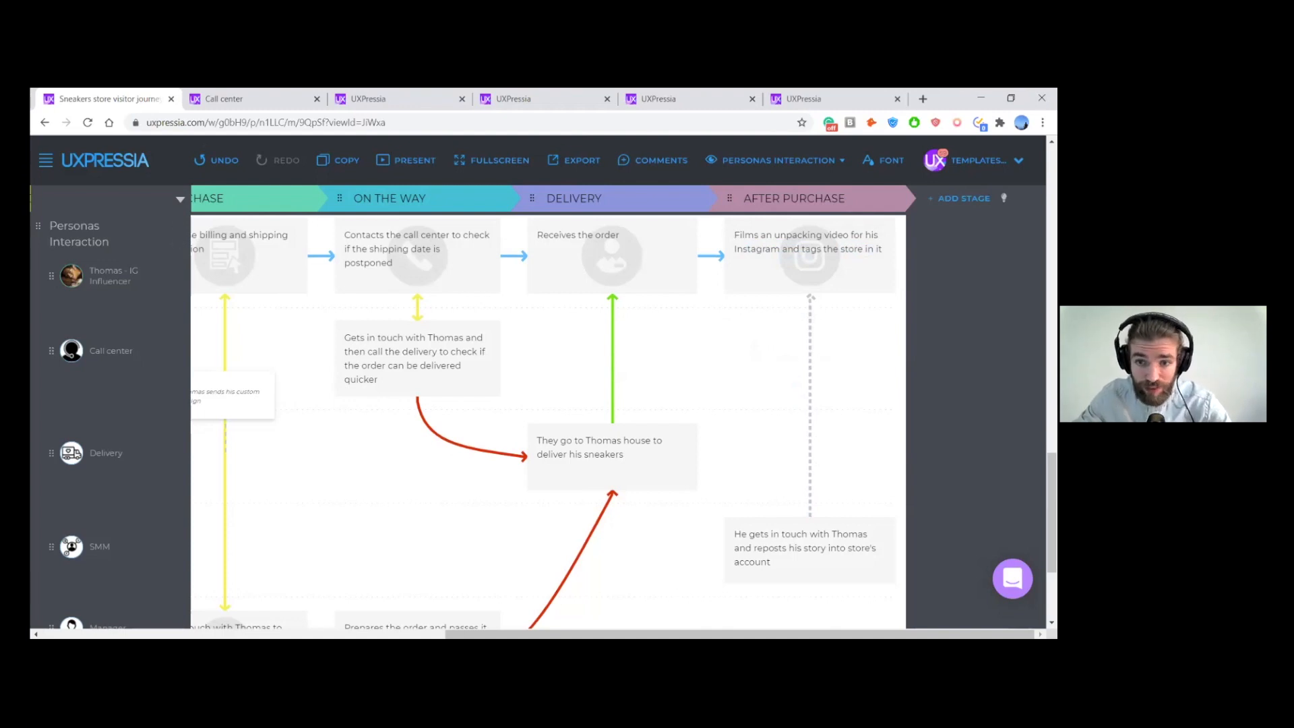
# - Review the complete Personas Interaction section across all stages and compare it with the Pain Points section above
pyautogui.scroll(1, 539, 404)
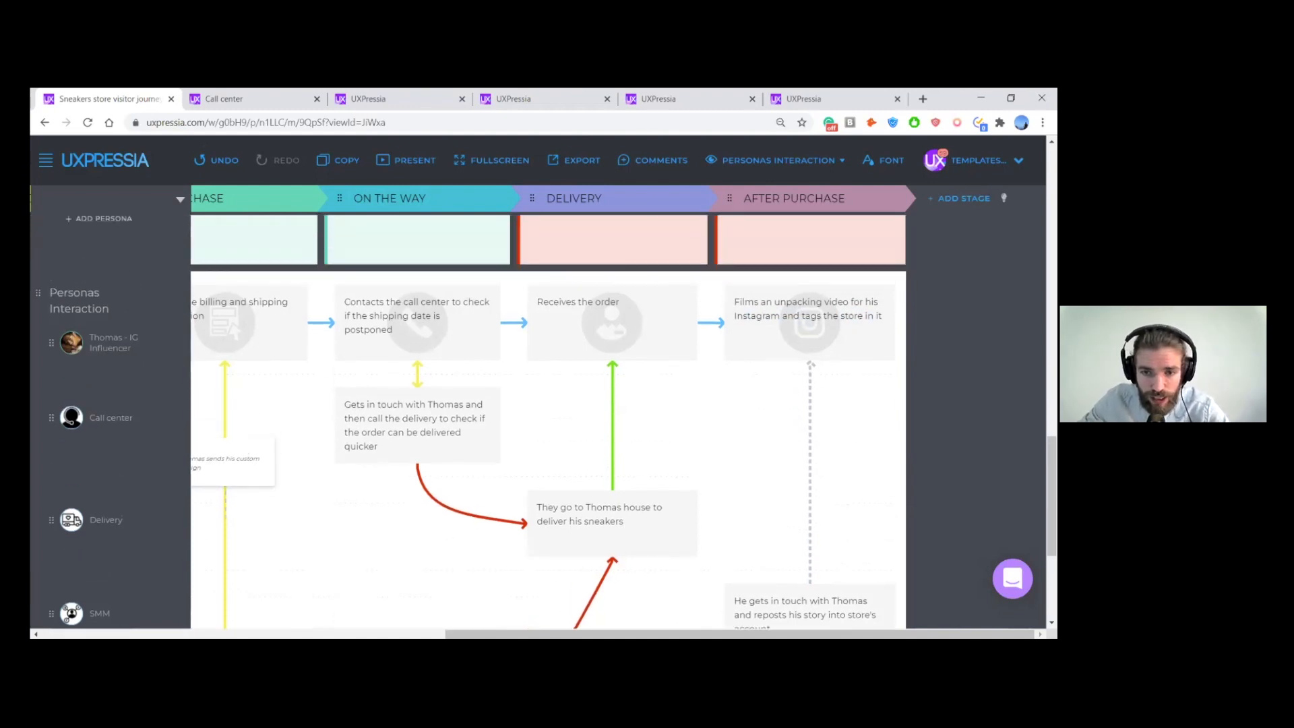
pyautogui.hotkey('ctrl', '-')
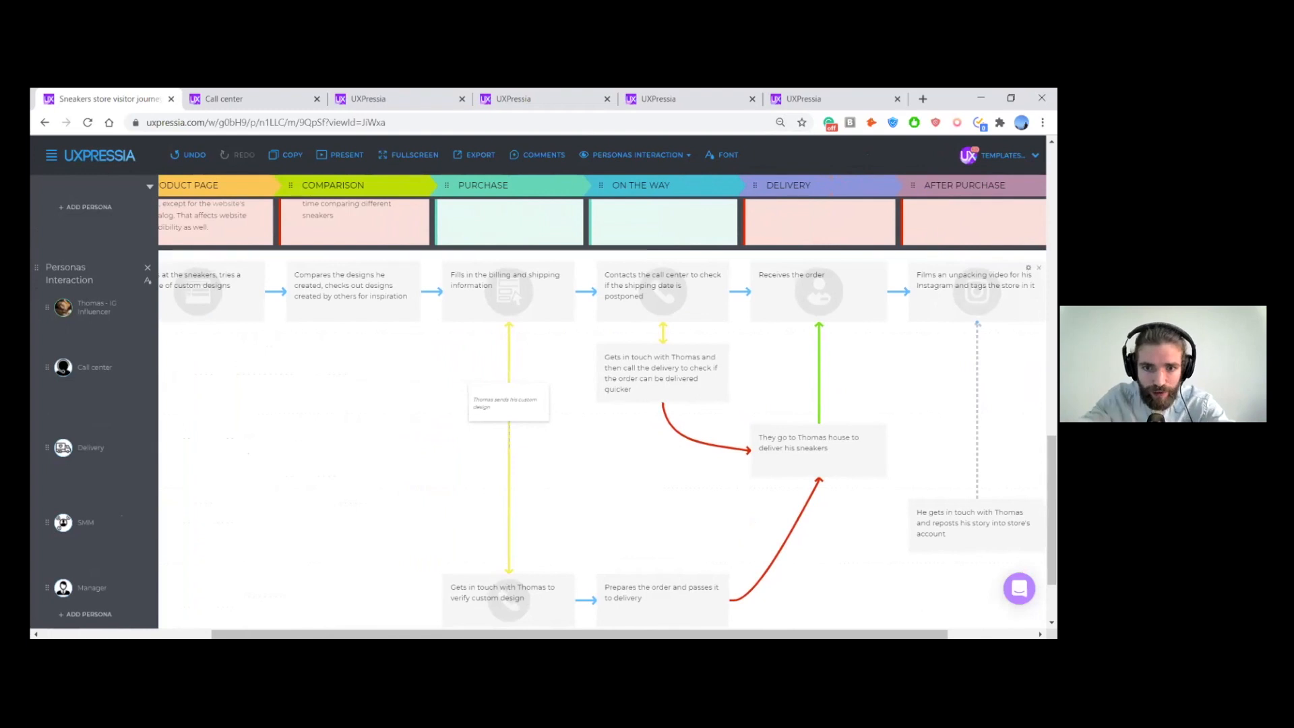
pyautogui.hscroll(-4, 938, 293)
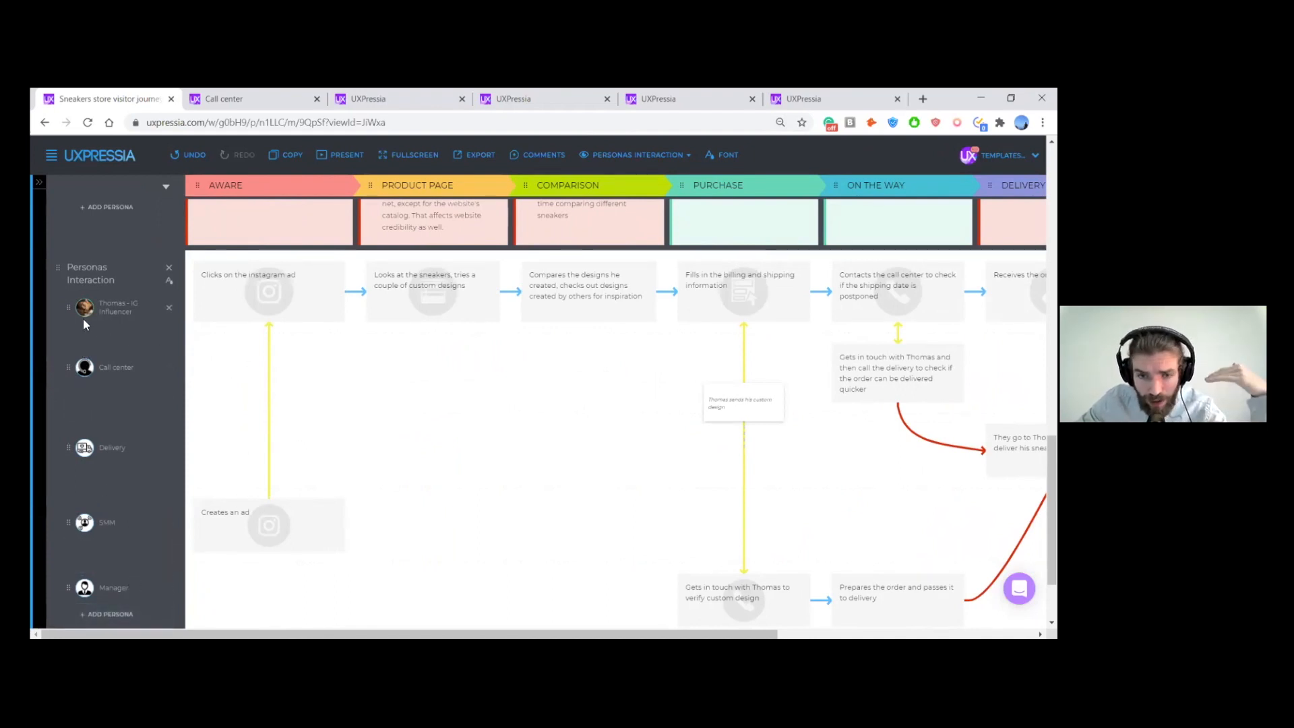
pyautogui.scroll(-1, 425, 387)
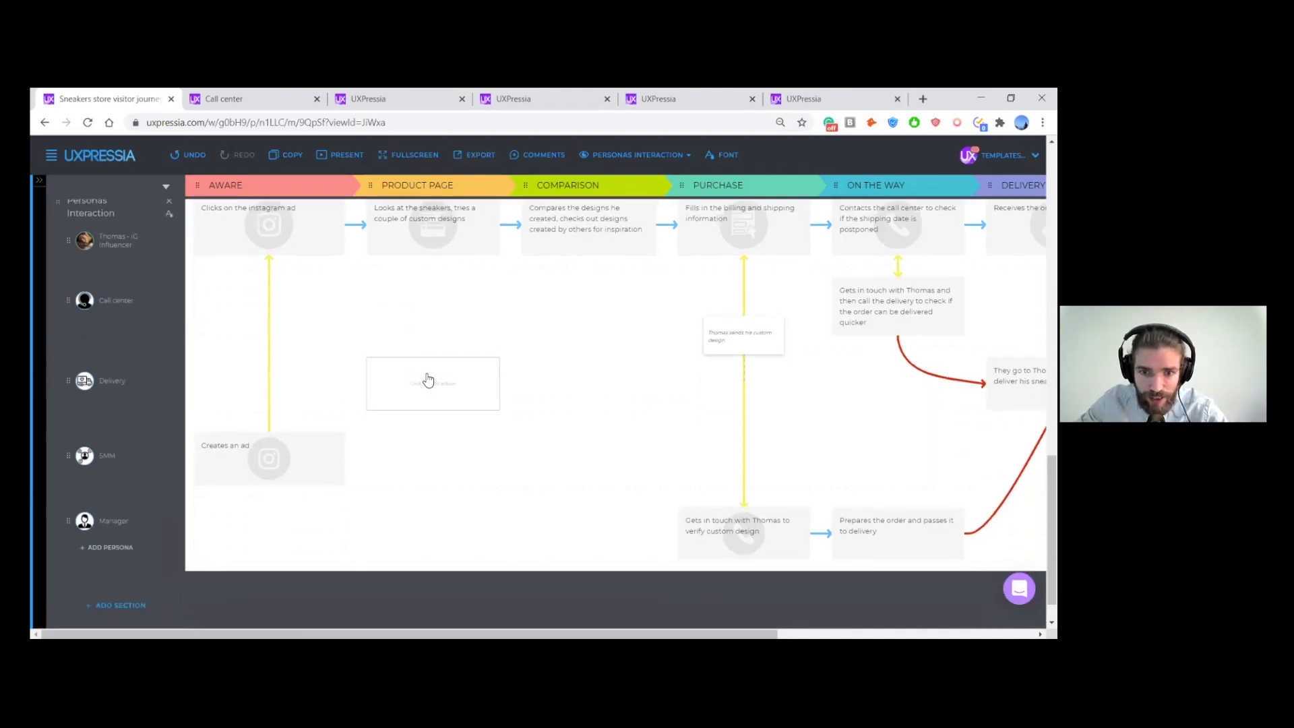
pyautogui.hscroll(3, 601, 366)
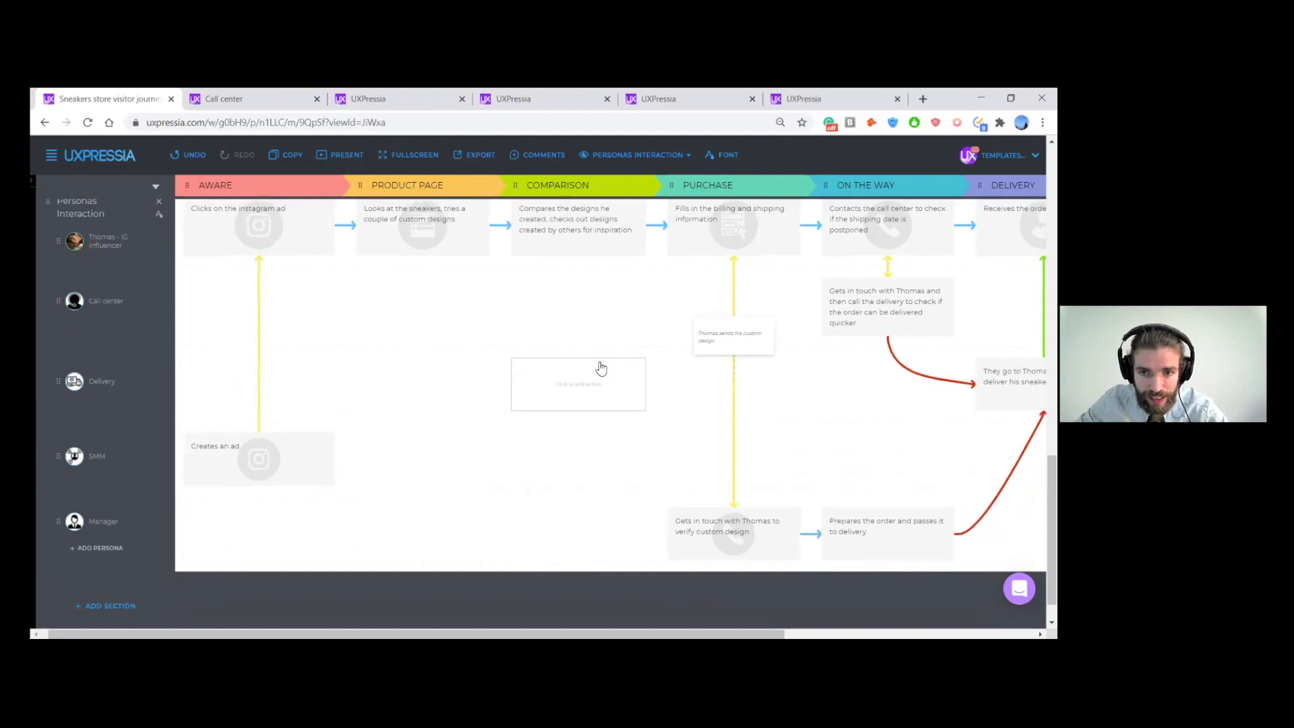
pyautogui.hscroll(2, 600, 369)
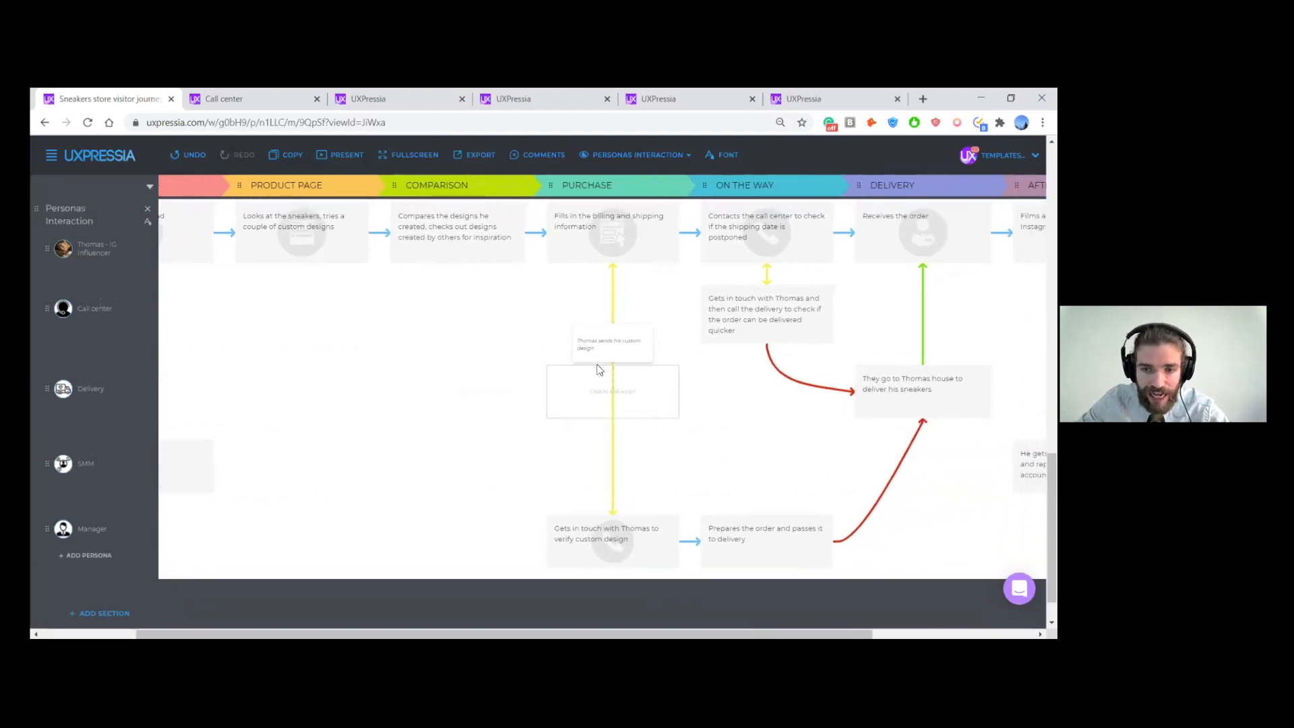
pyautogui.hscroll(-3, 599, 370)
pyautogui.scroll(3, 600, 377)
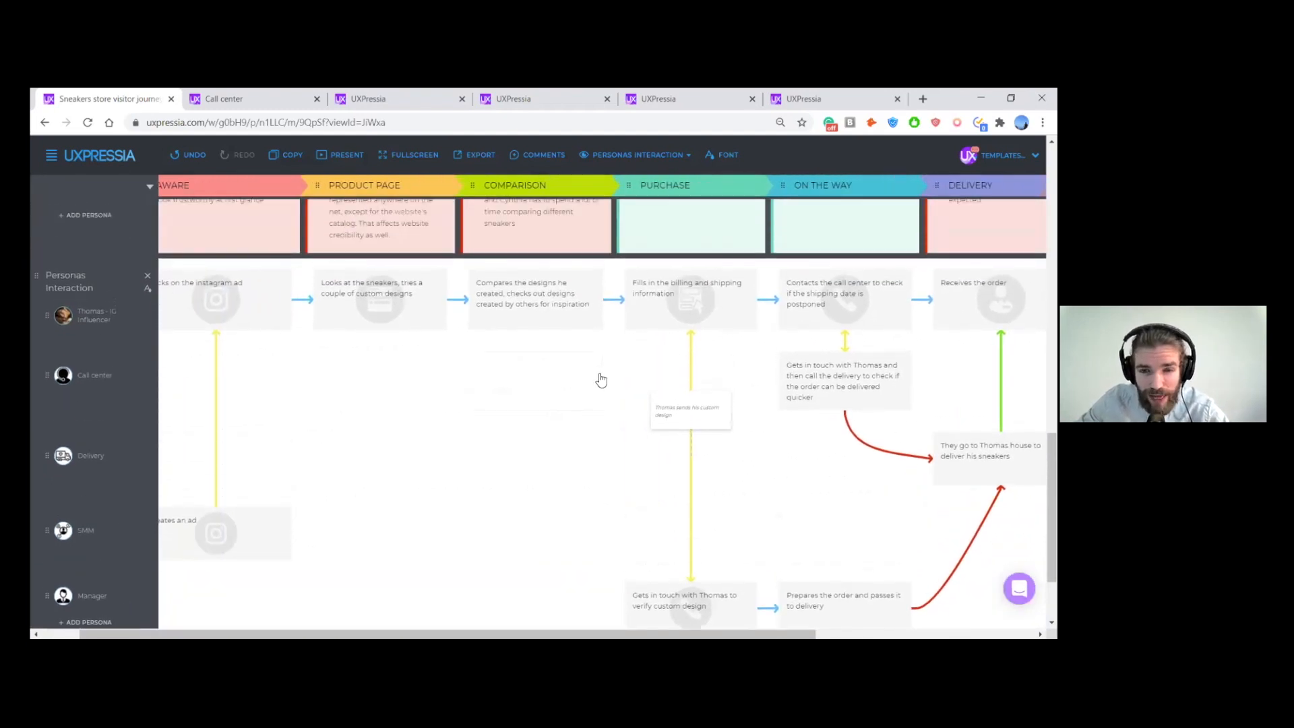
pyautogui.scroll(4, 601, 392)
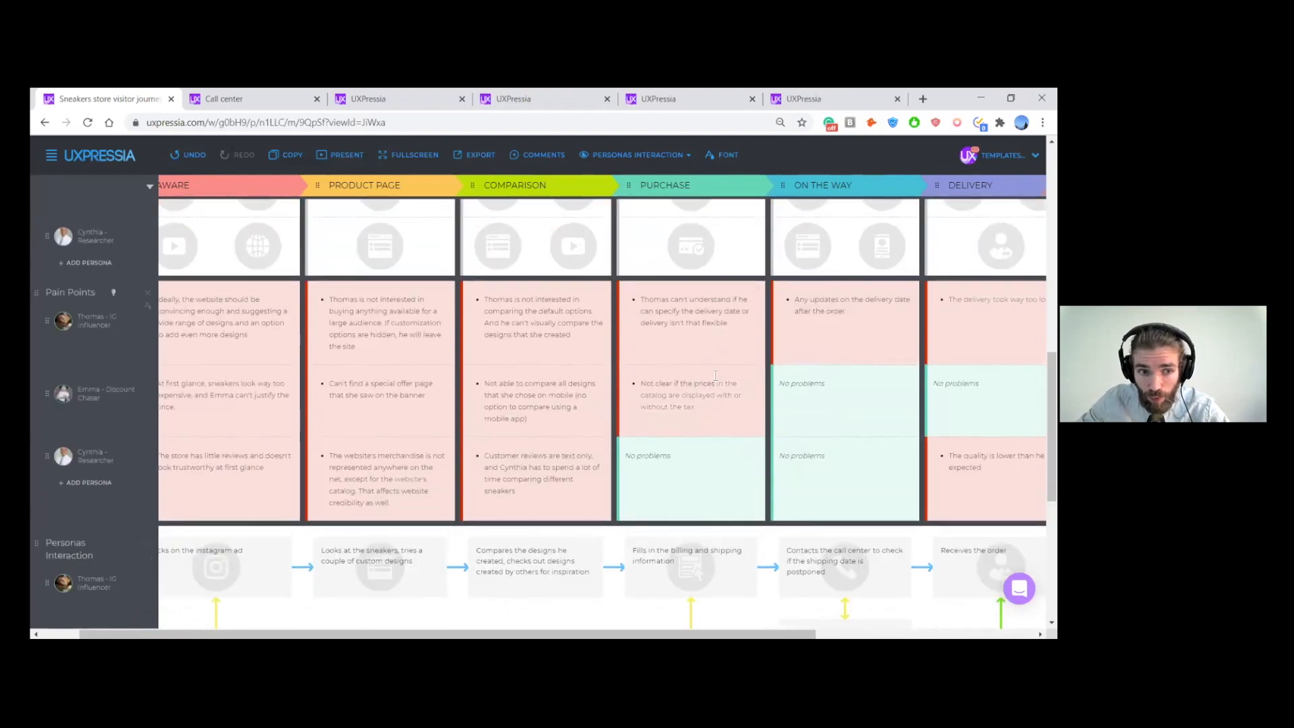
pyautogui.scroll(-6, 649, 353)
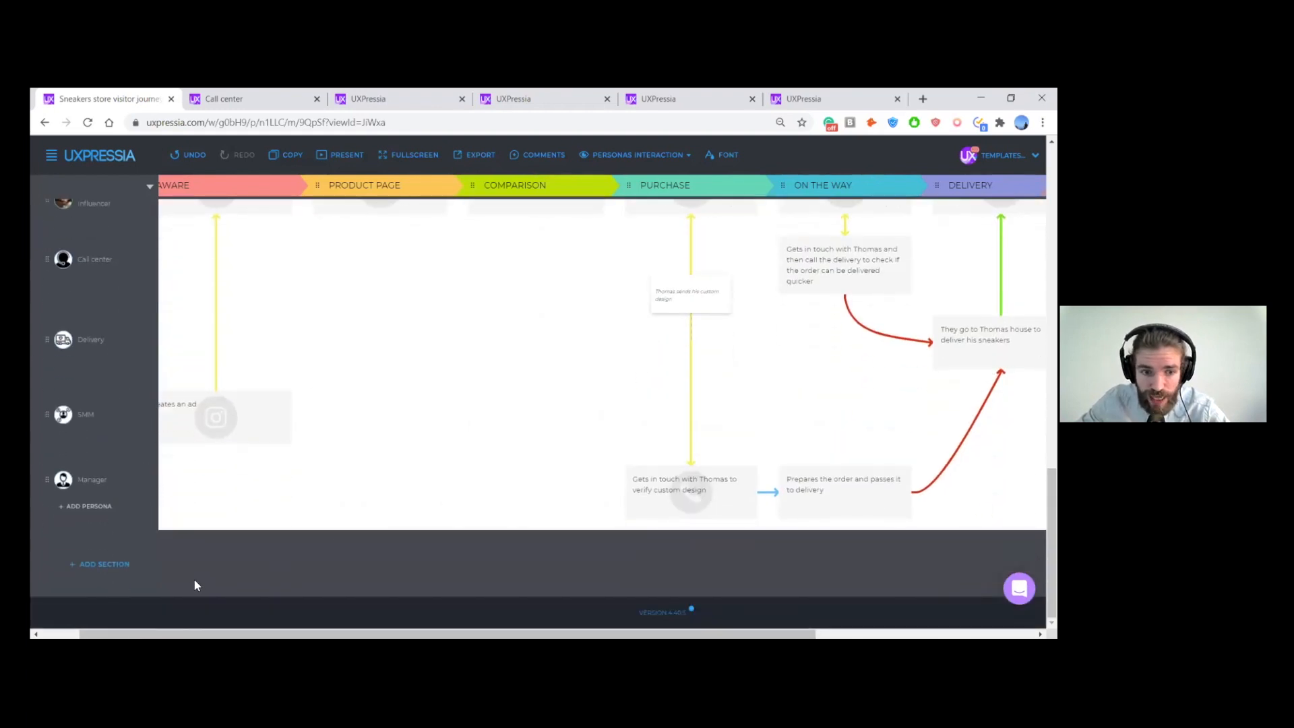
pyautogui.scroll(1, 734, 472)
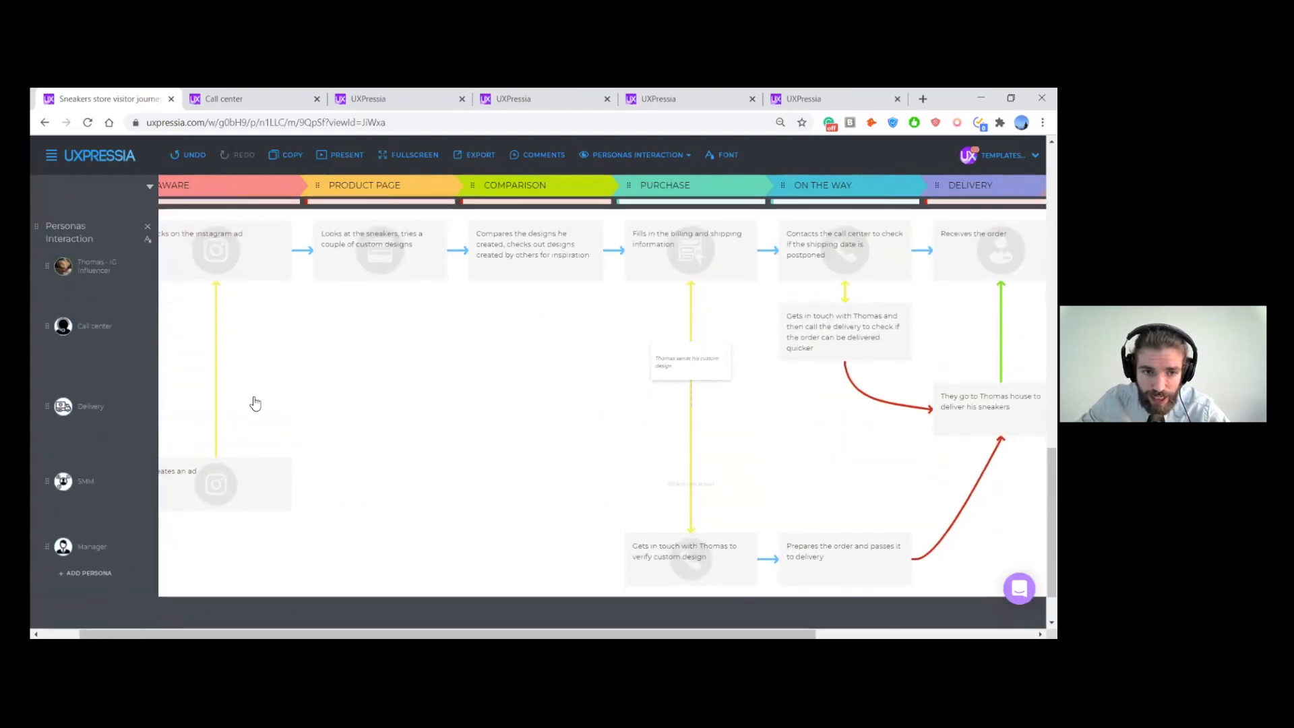
pyautogui.scroll(-1, 509, 377)
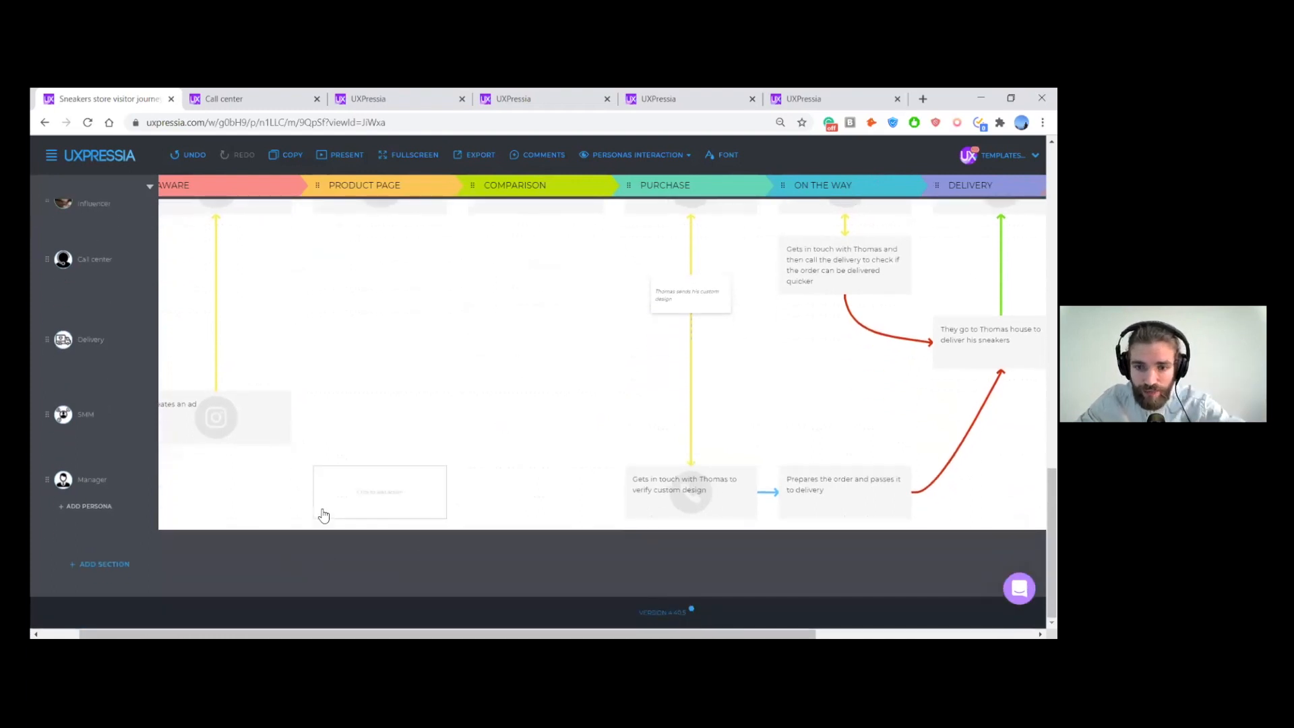
pyautogui.scroll(1, 460, 435)
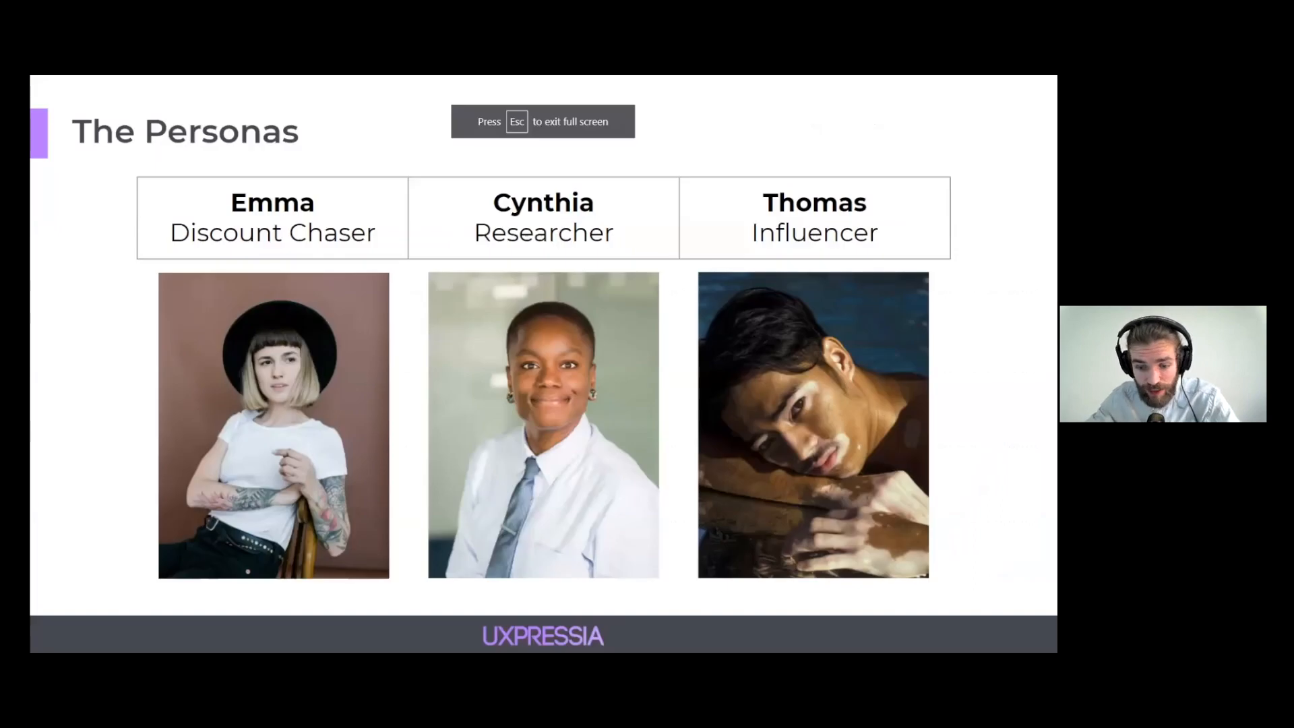
pyautogui.press('Right')
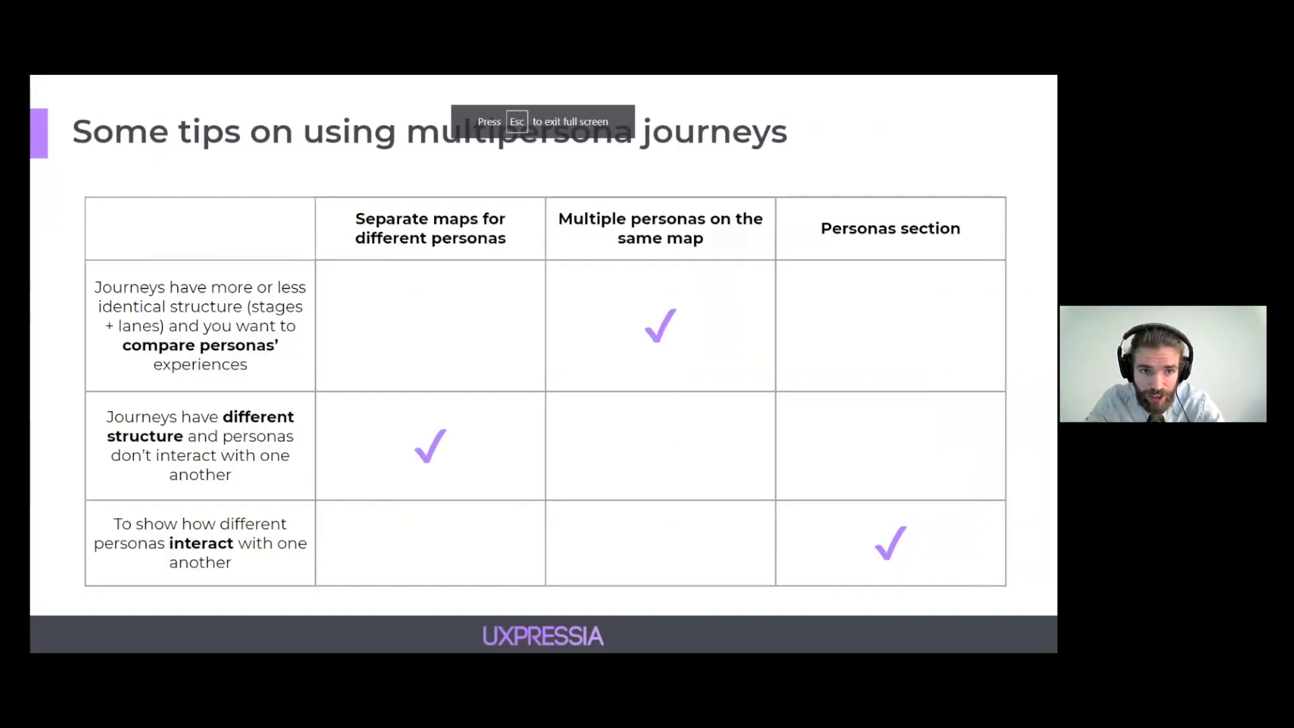
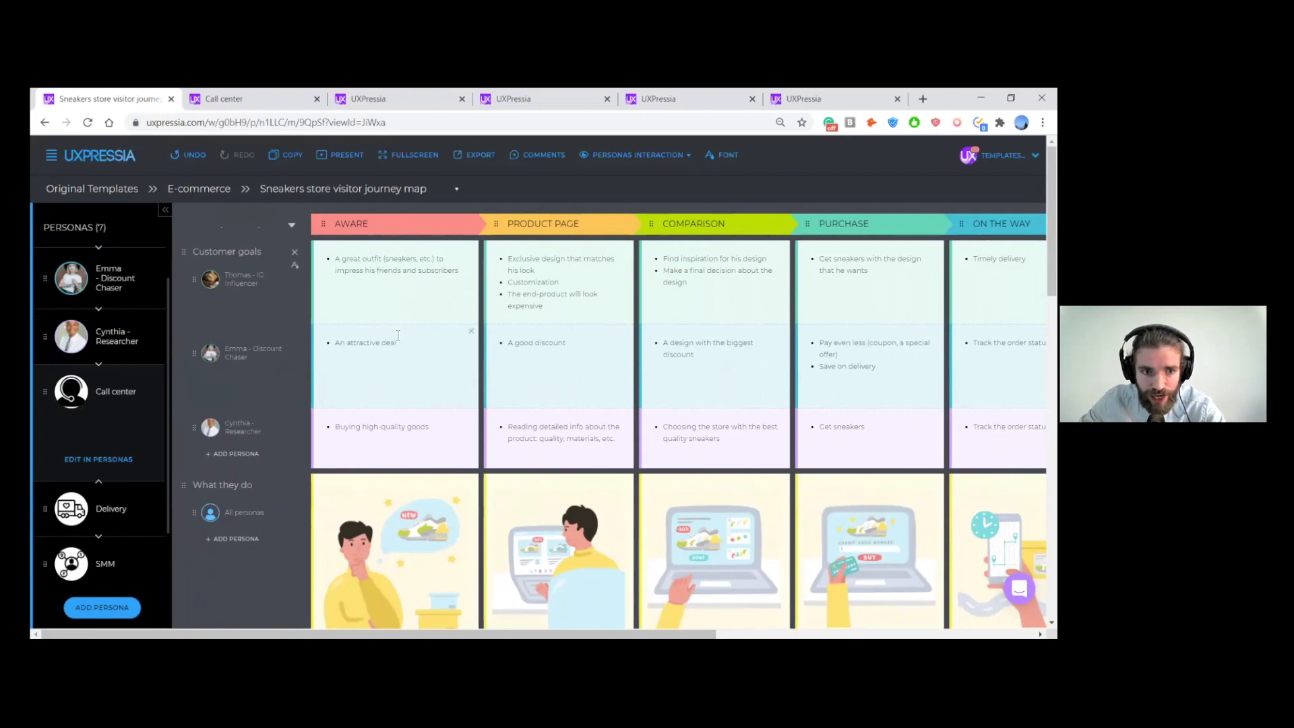
# - Hide the Discount Chaser and Researcher customer personas and review the remaining IG Influencer content down to the Personas Interaction section
pyautogui.scroll(2, 163, 343)
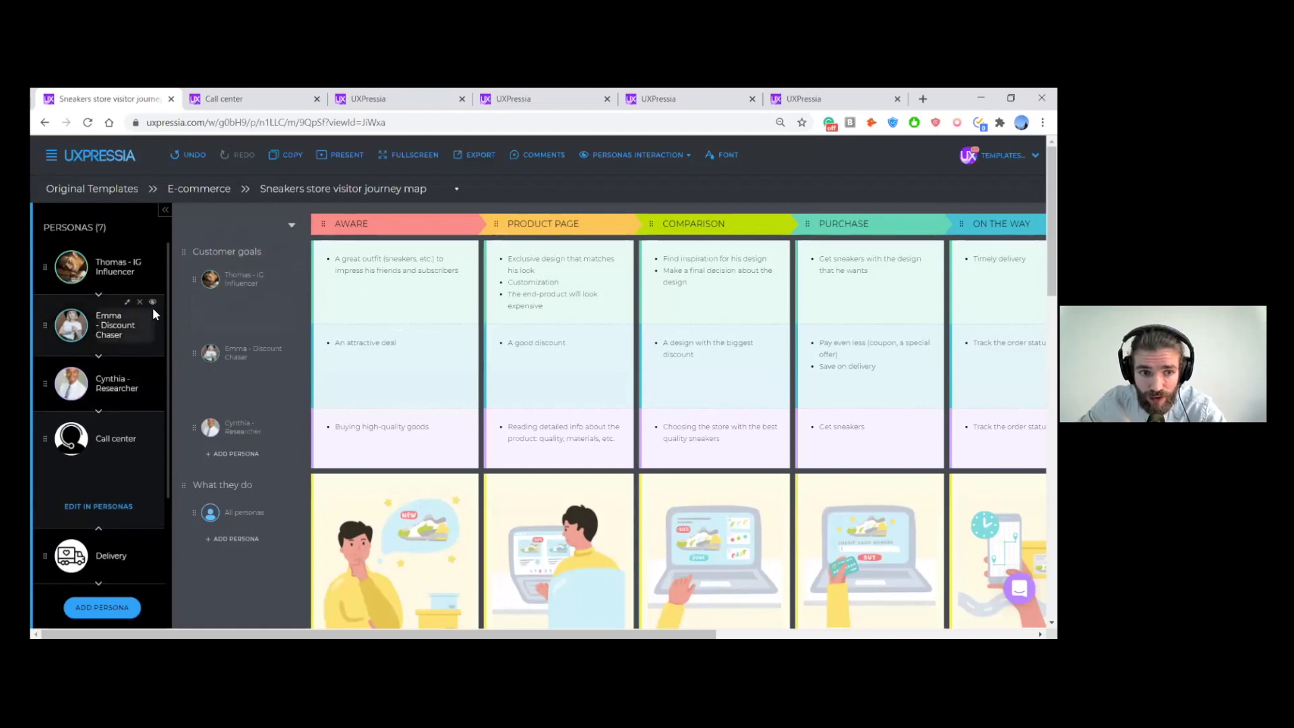
pyautogui.click(154, 303)
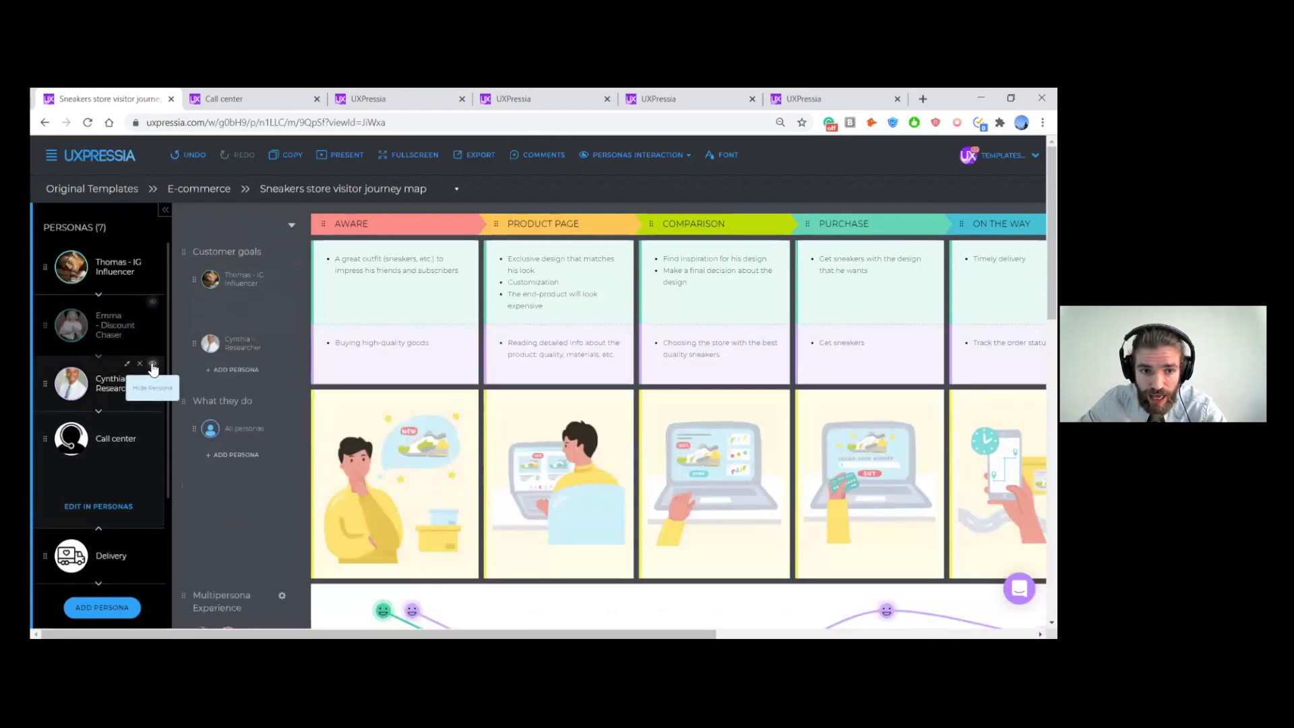
pyautogui.click(153, 365)
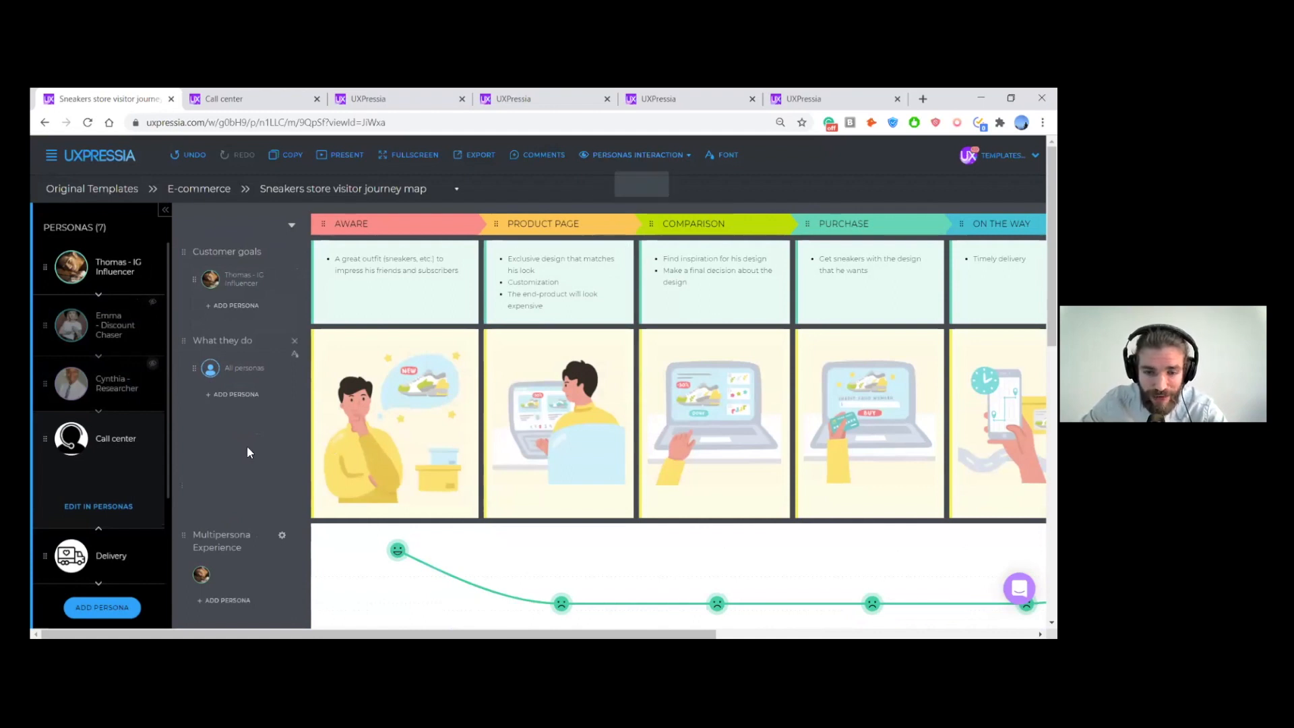
pyautogui.scroll(-4, 247, 446)
pyautogui.scroll(-4, 247, 439)
pyautogui.scroll(2, 247, 440)
pyautogui.scroll(-2, 249, 444)
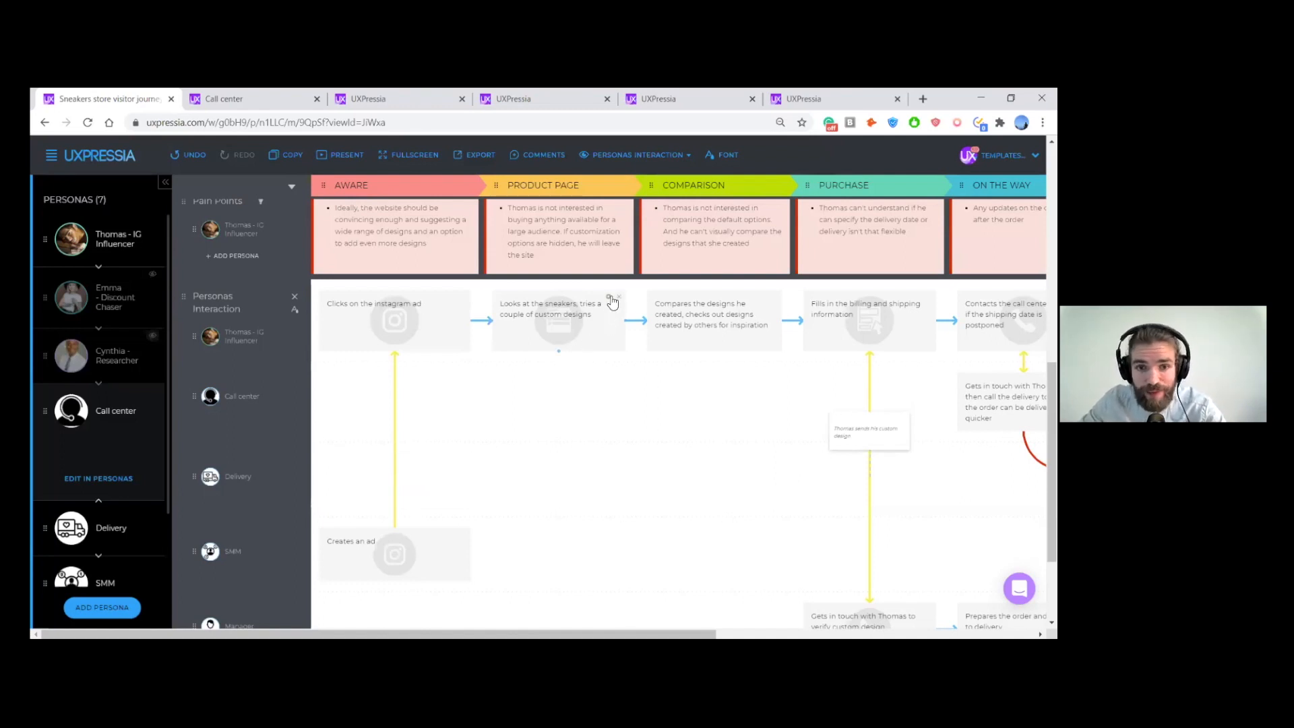
pyautogui.scroll(5, 644, 265)
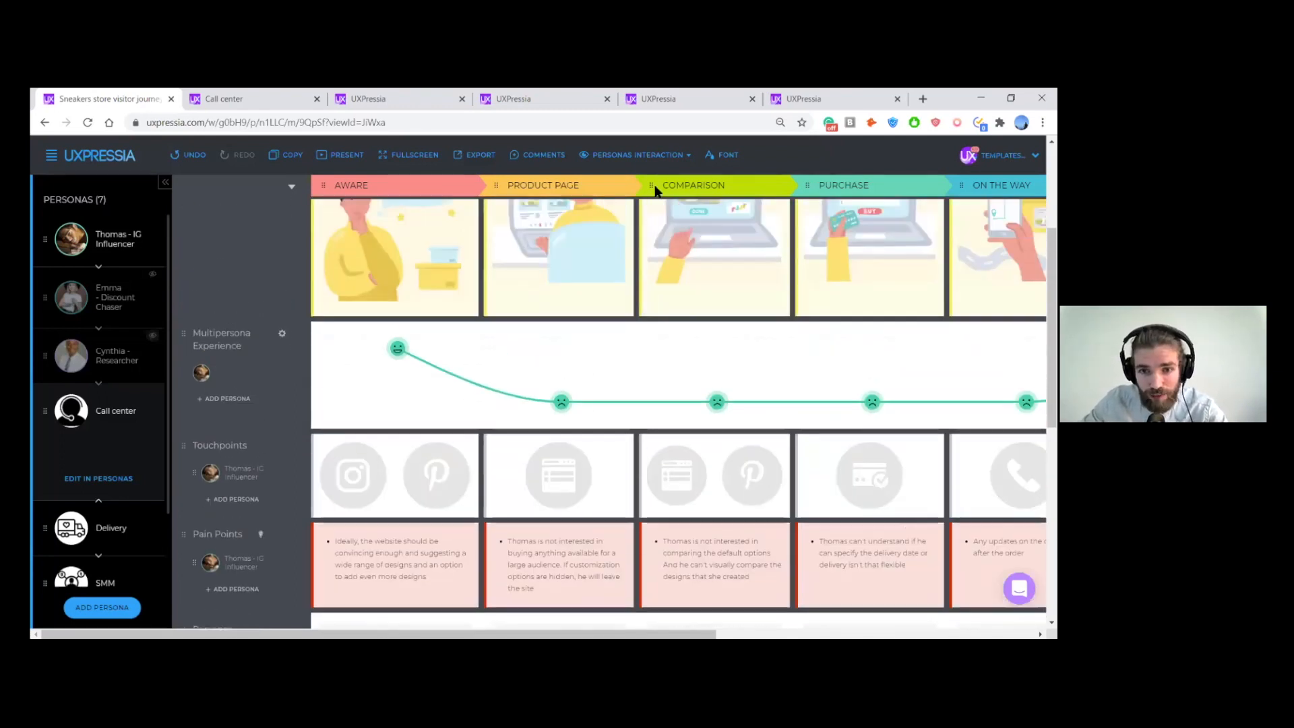
# - Create and save a new map view named No interaction with the Personas Interaction section hidden
pyautogui.click(661, 155)
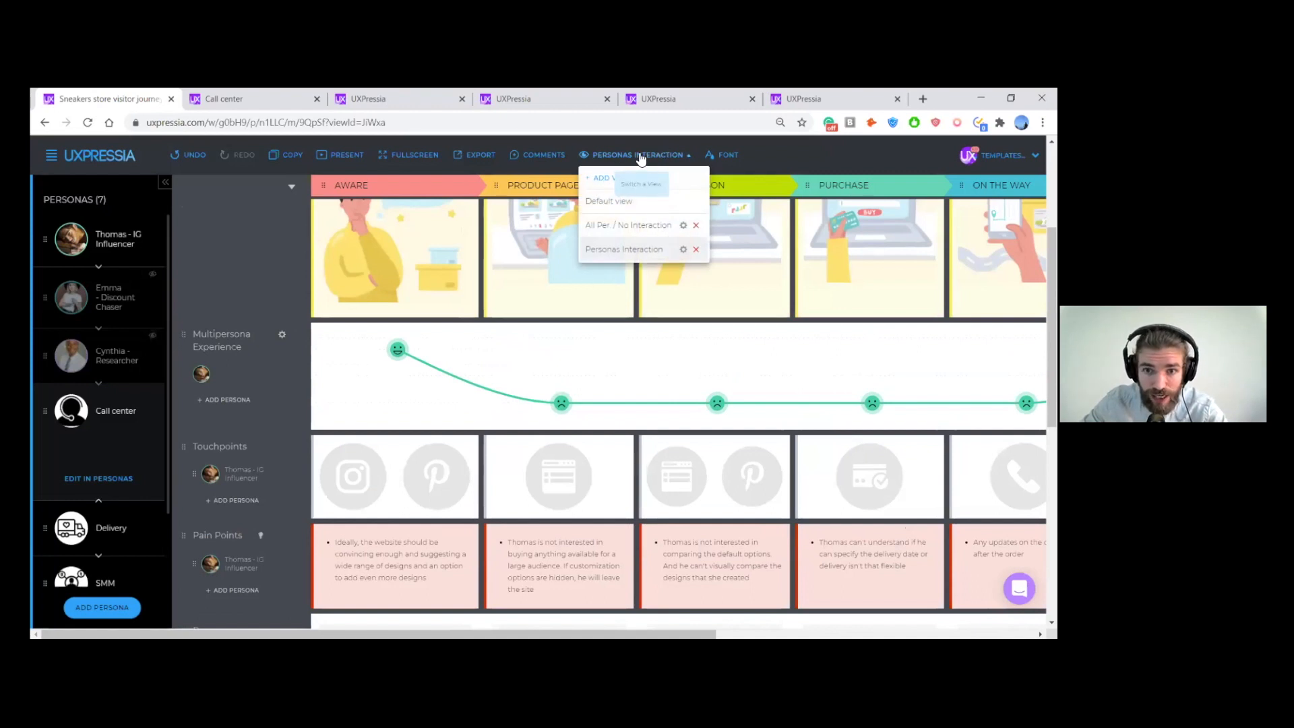
pyautogui.click(598, 177)
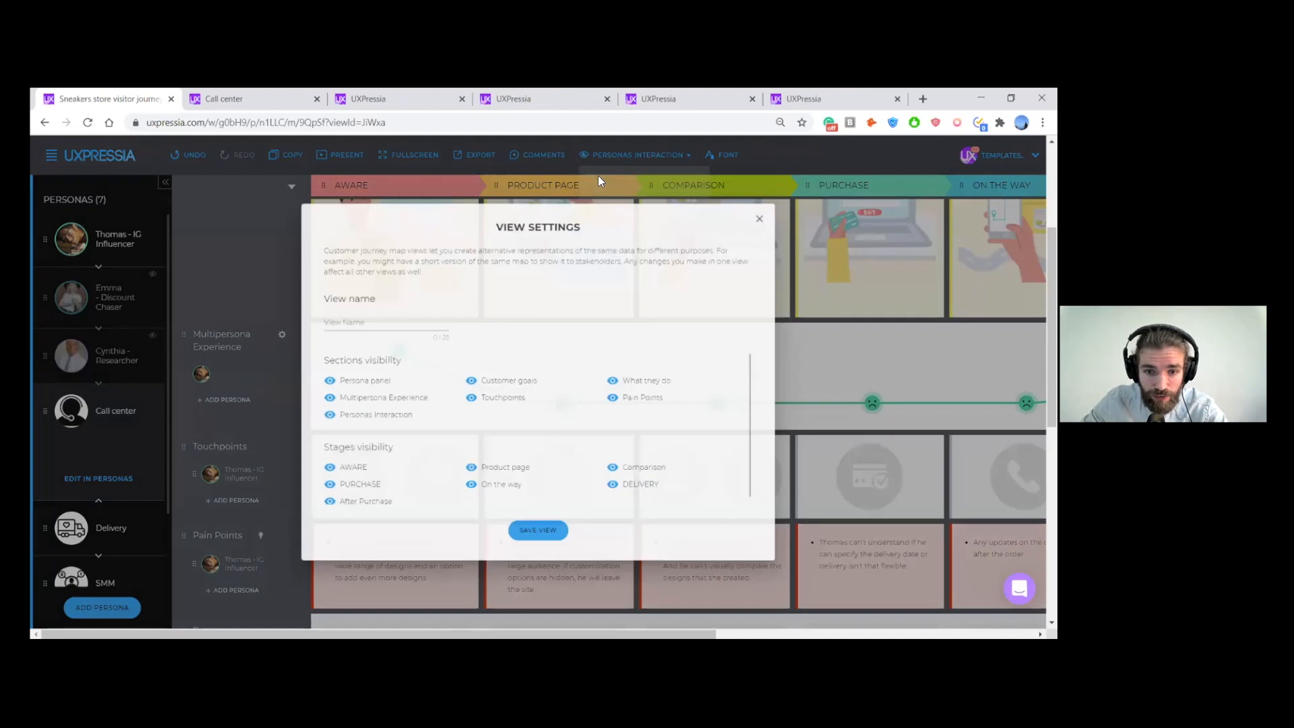
pyautogui.click(365, 420)
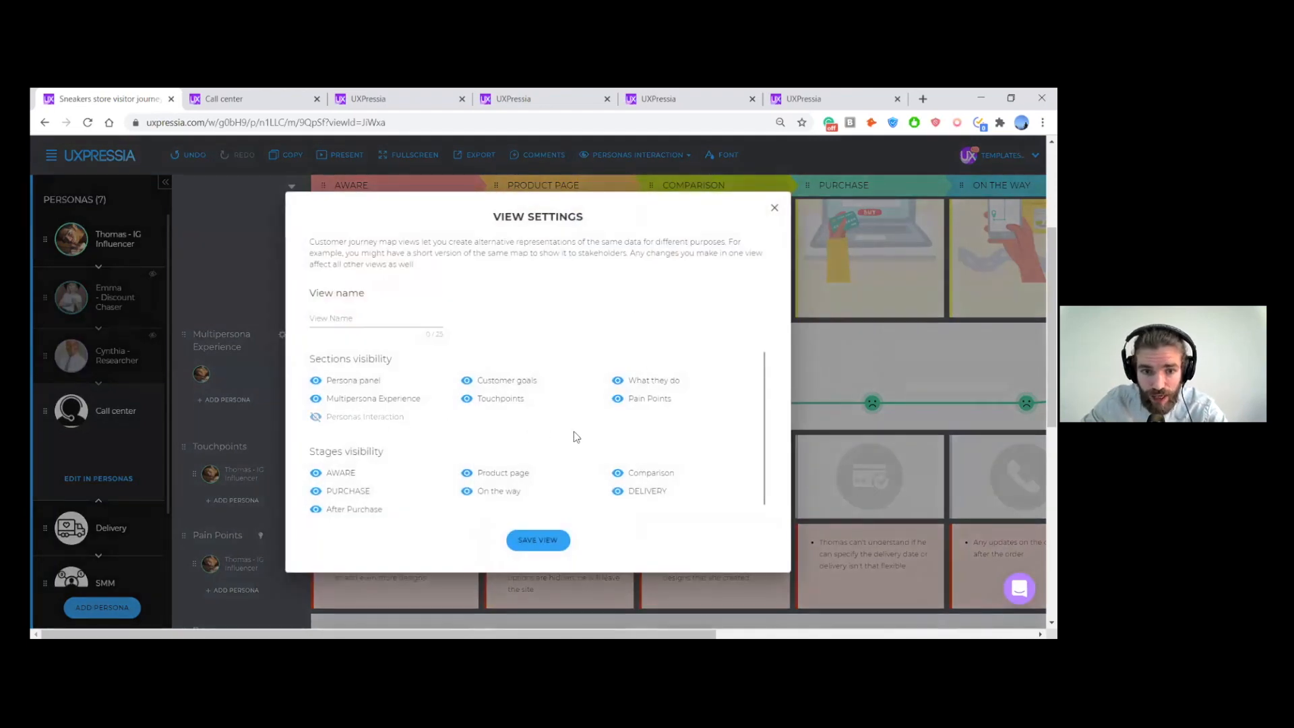
pyautogui.scroll(-1, 701, 427)
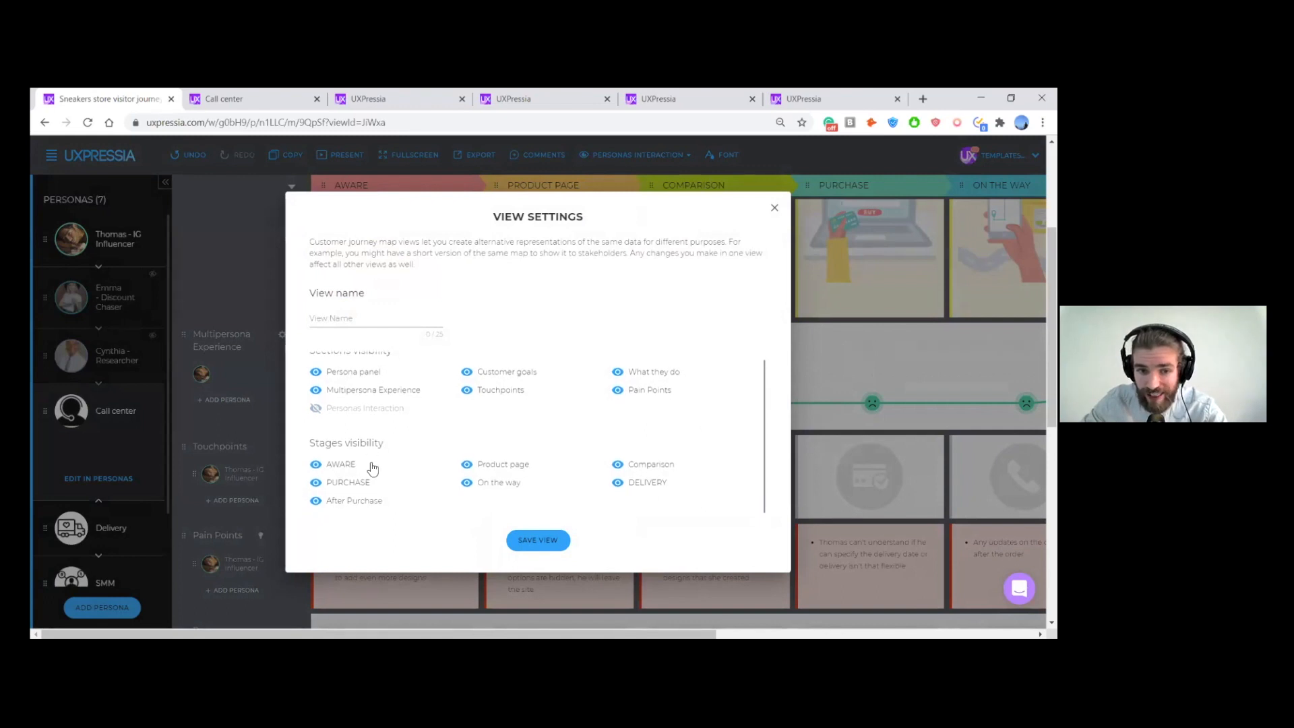
pyautogui.scroll(1, 420, 382)
pyautogui.click(349, 324)
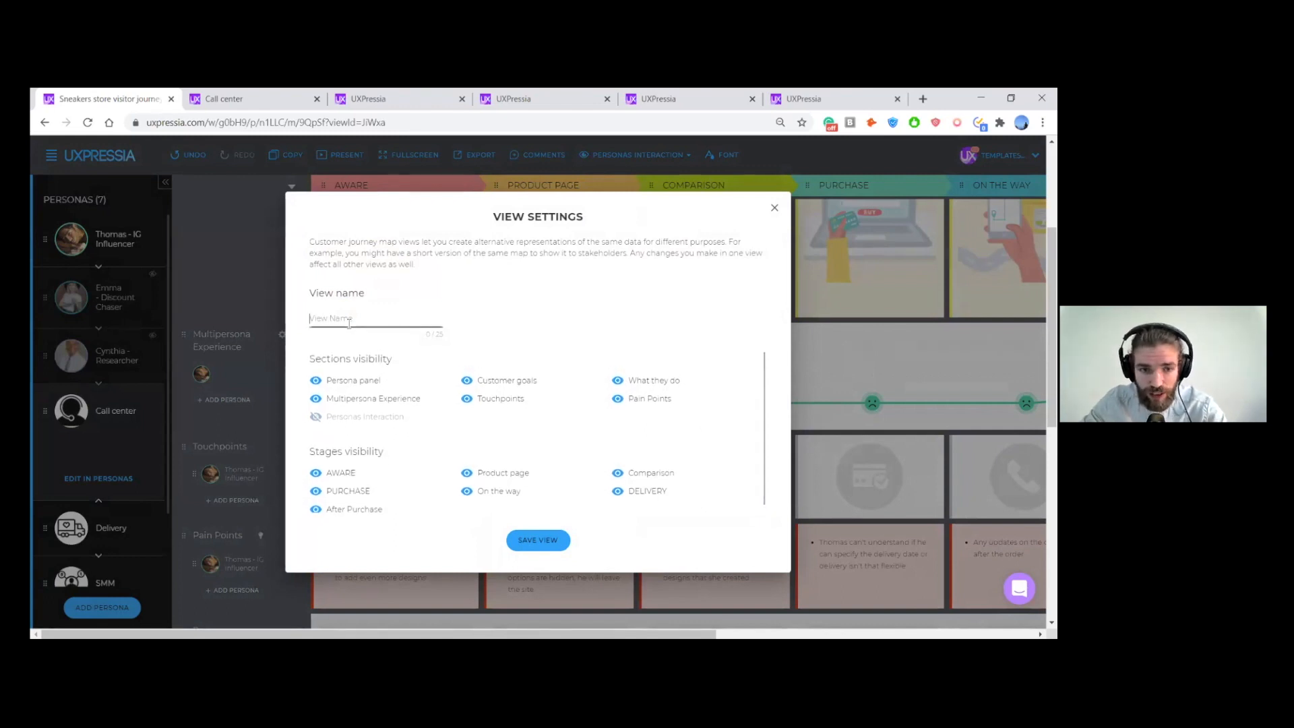
pyautogui.write('No p')
pyautogui.write('nter')
pyautogui.write('action')
pyautogui.click(549, 540)
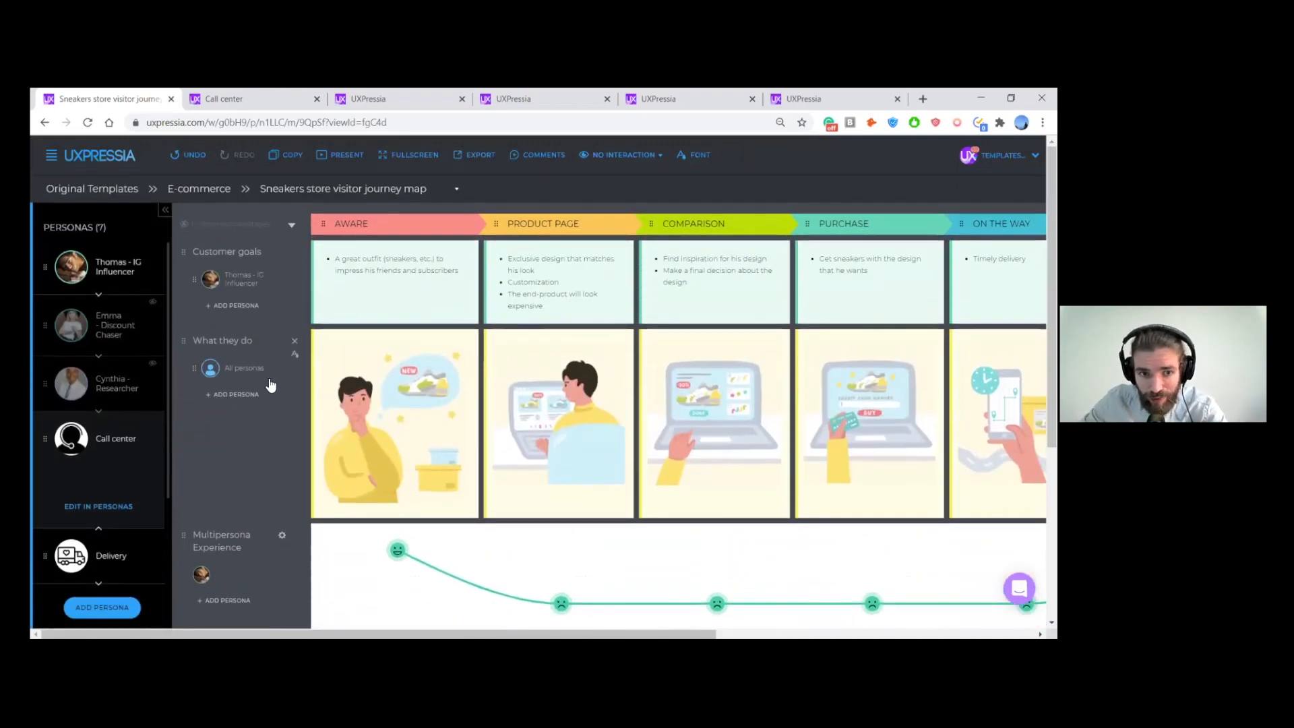
# - Preview the No interaction view in presentation mode and check which export formats the journey map offers
pyautogui.click(341, 154)
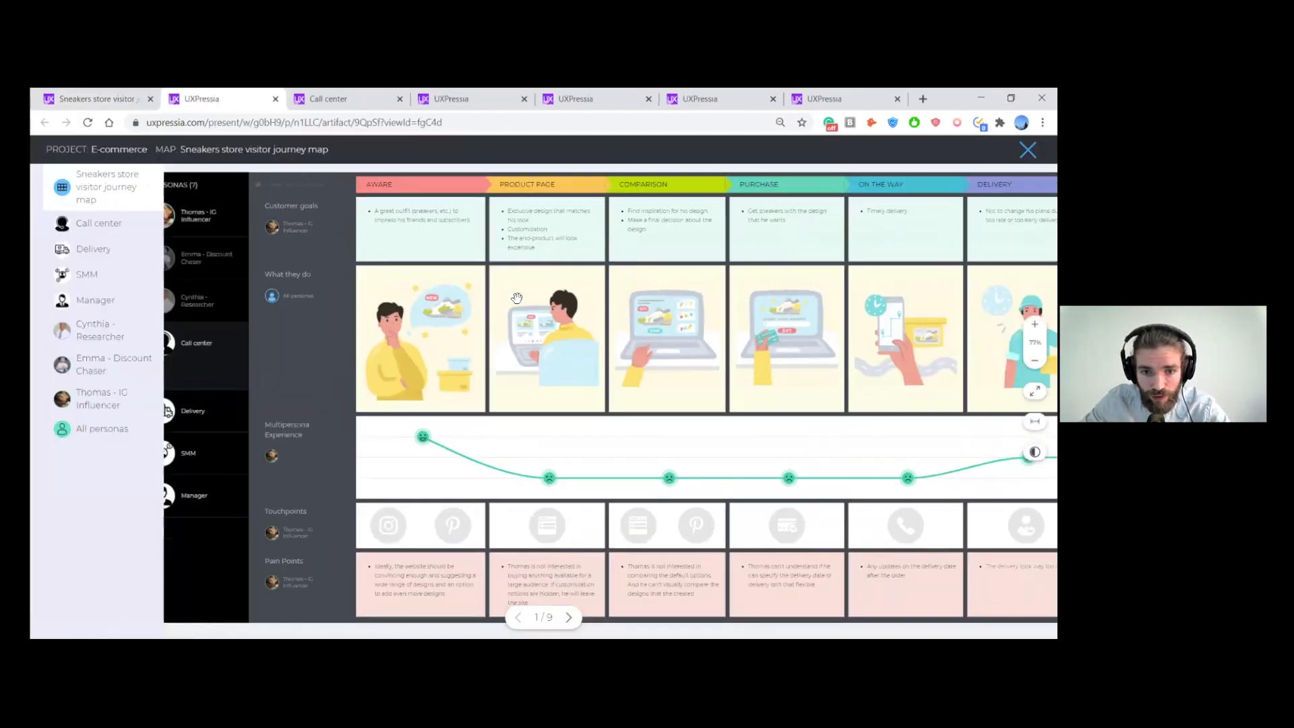
pyautogui.click(94, 98)
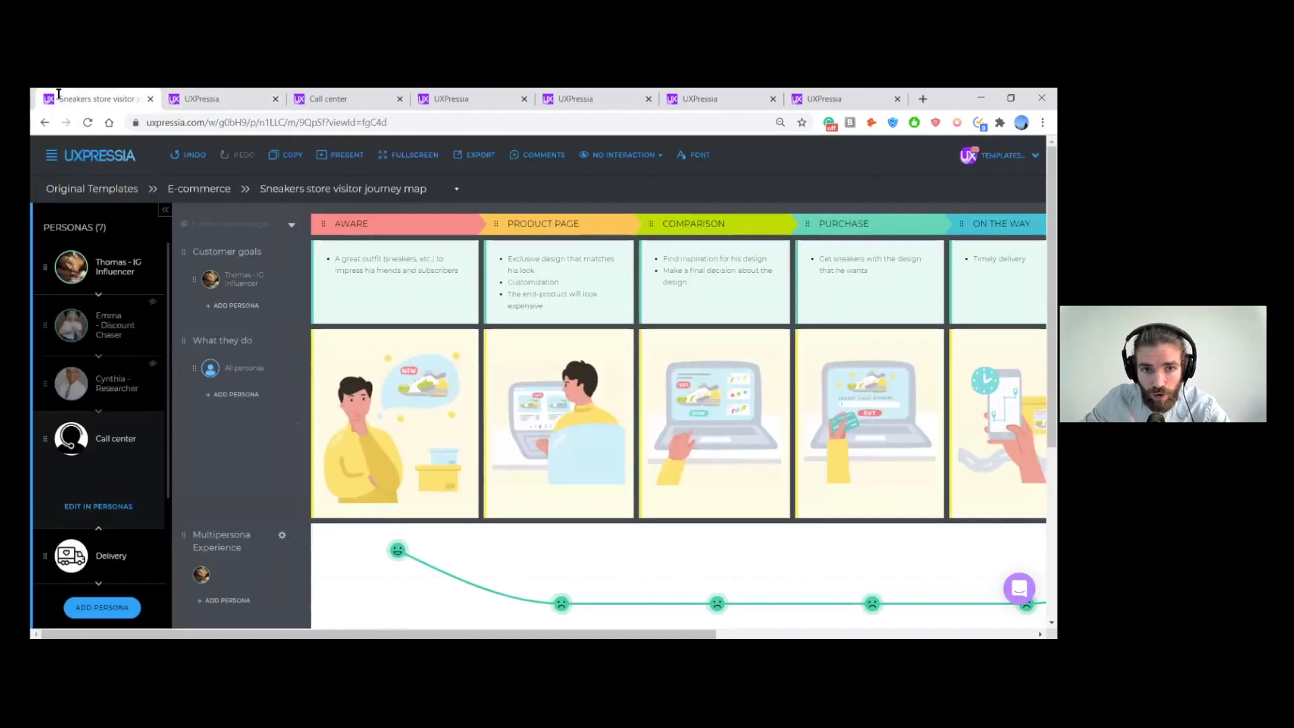
pyautogui.click(480, 154)
pyautogui.click(429, 343)
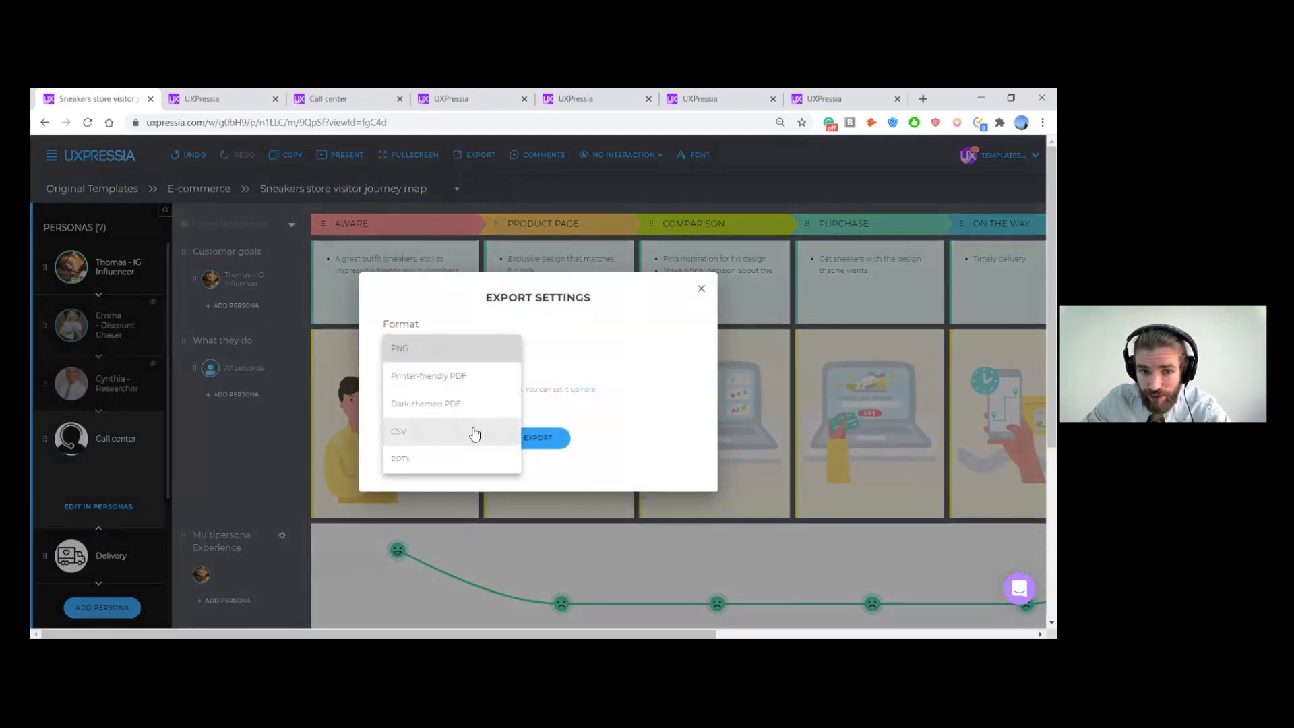
pyautogui.click(701, 288)
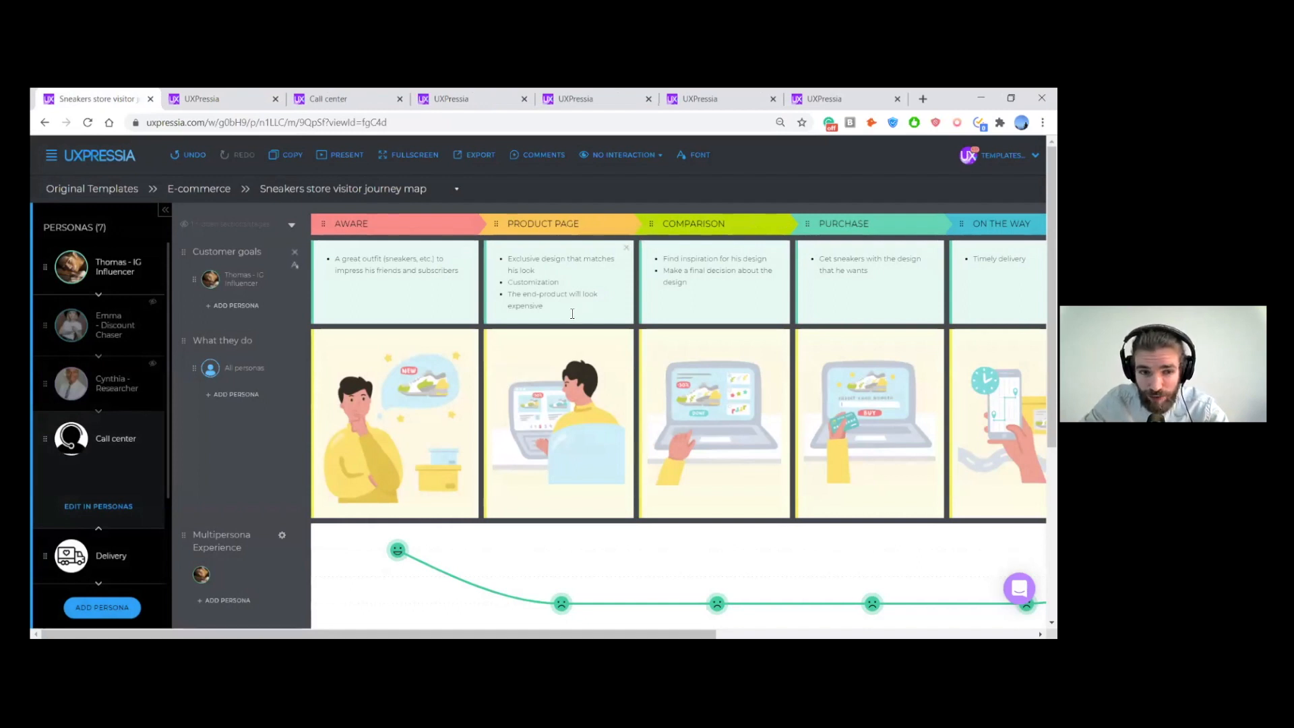
# - Hide the IG Influencer persona and show the Discount Chaser persona in its place across the journey map
pyautogui.scroll(-2, 573, 314)
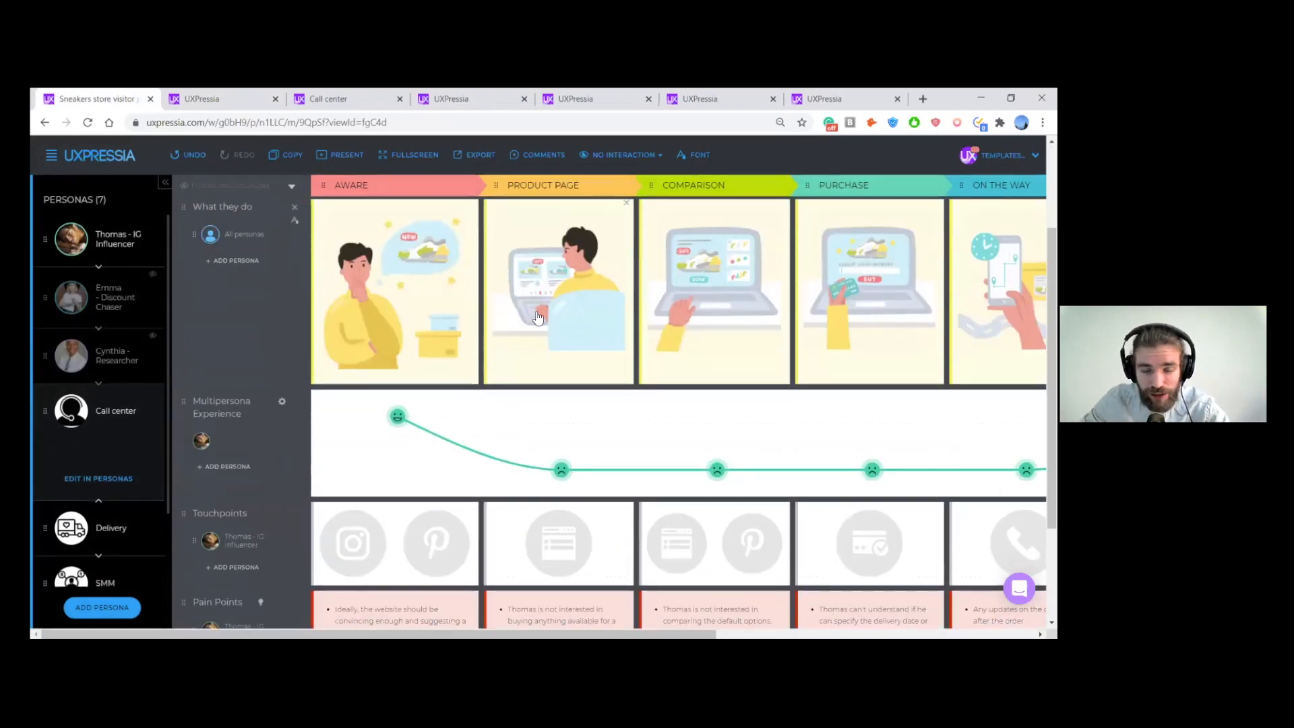
pyautogui.scroll(-2, 279, 325)
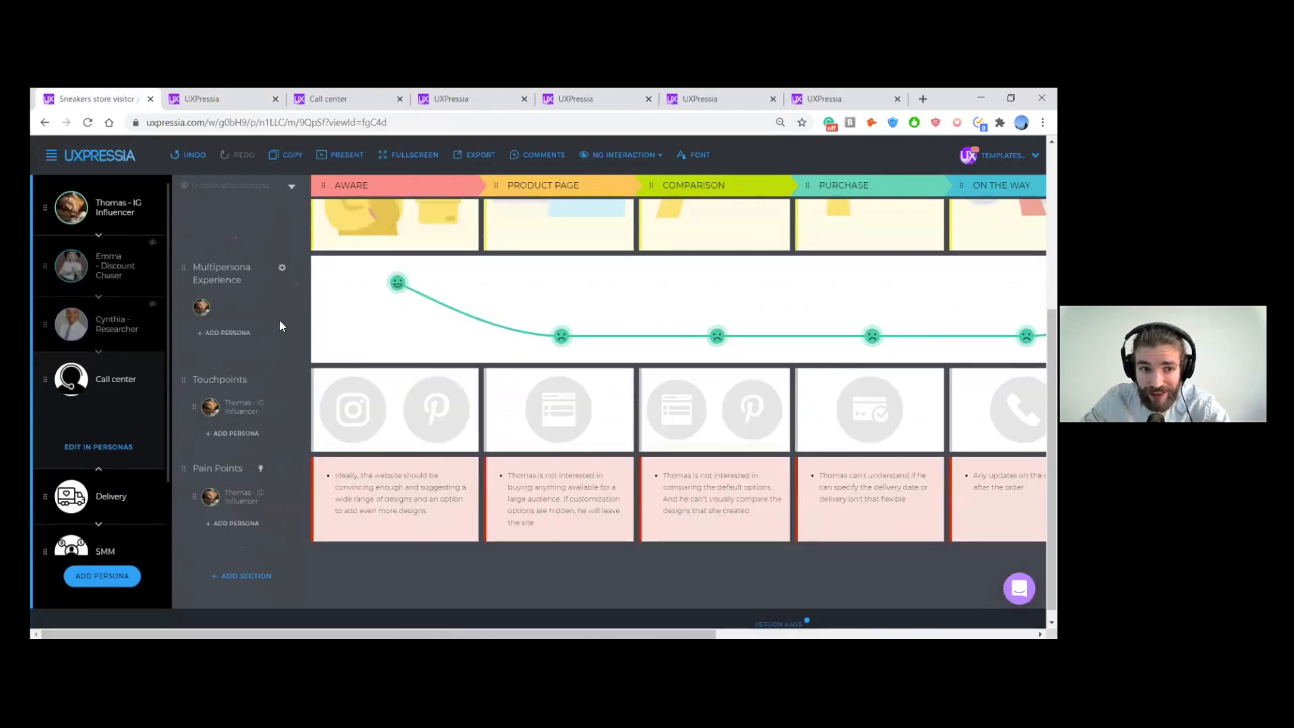
pyautogui.scroll(2, 279, 322)
pyautogui.scroll(2, 280, 334)
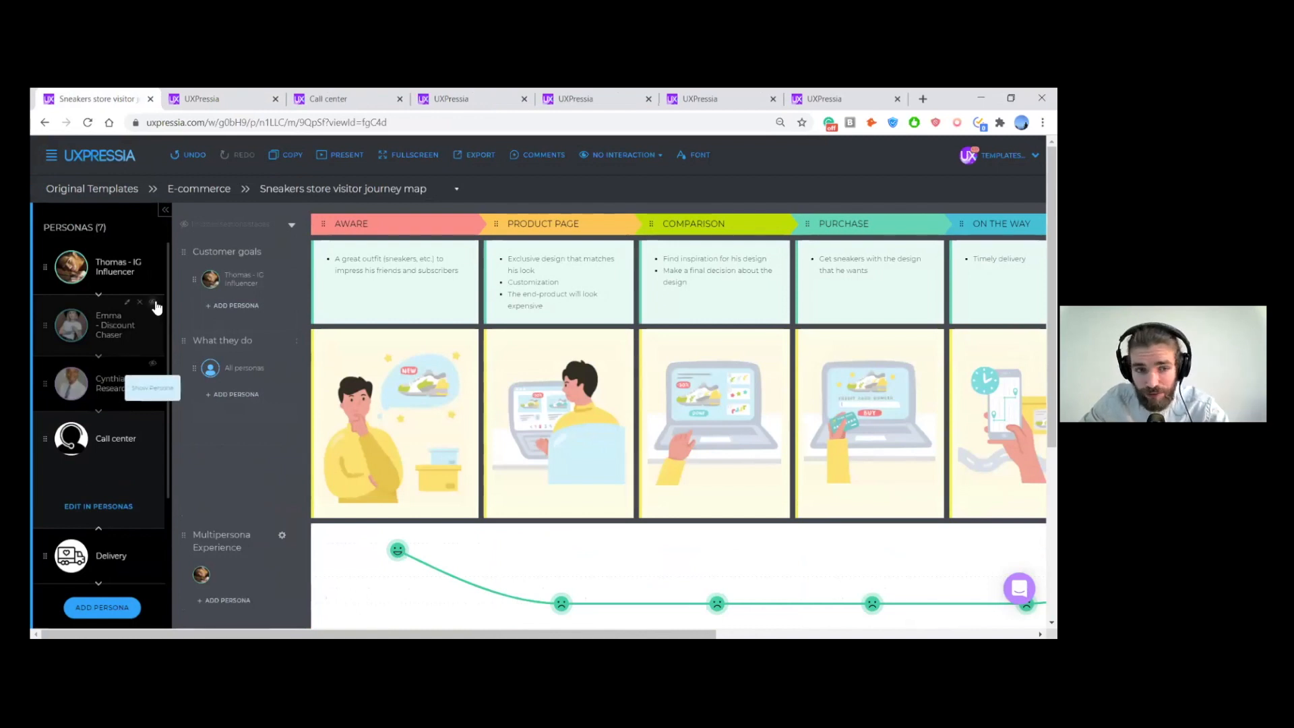
pyautogui.click(154, 250)
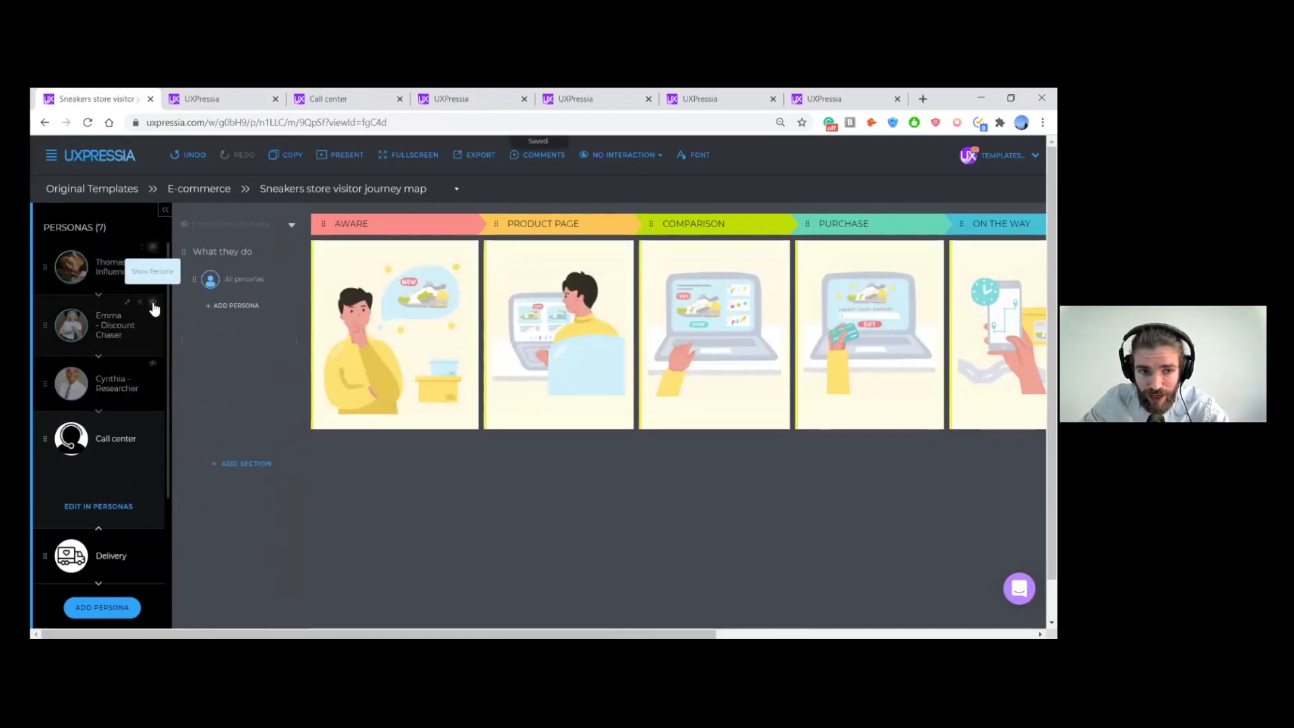
pyautogui.click(155, 308)
pyautogui.scroll(-4, 329, 394)
pyautogui.scroll(5, 330, 394)
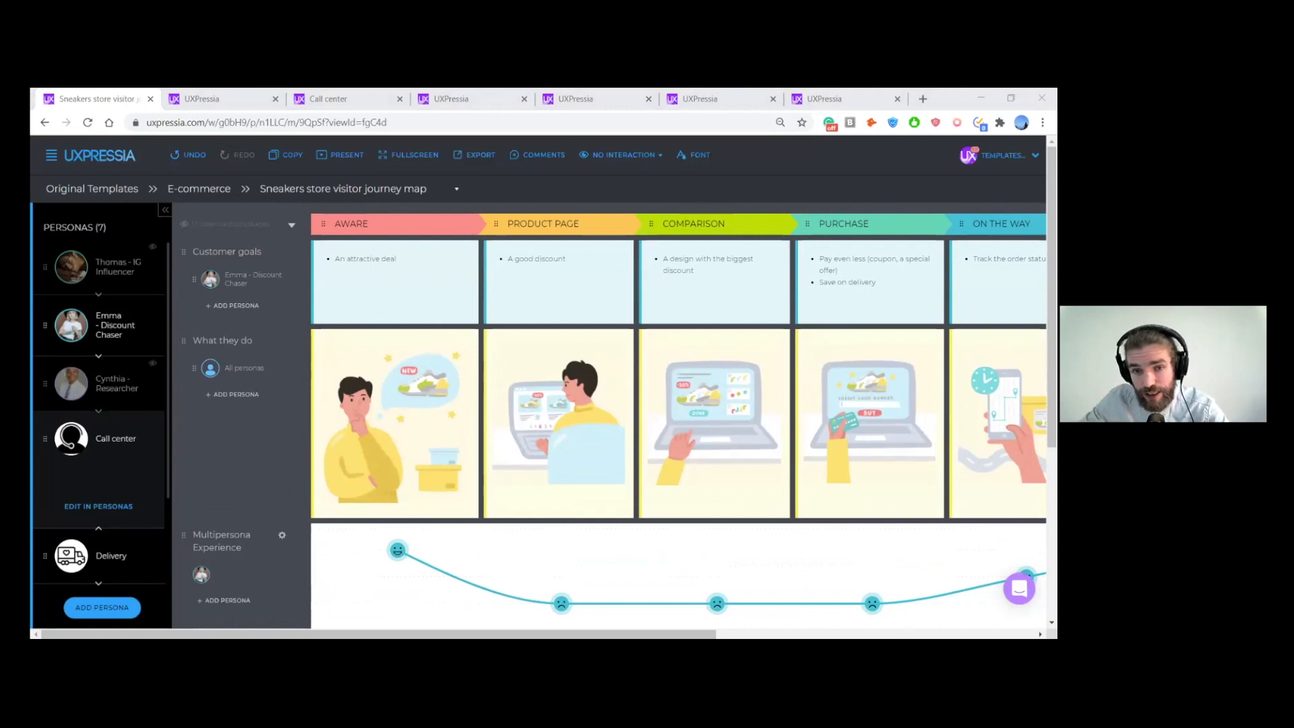
# - Expand the Discount Chaser's details on the map, open the full persona profile and read through its sections
pyautogui.click(563, 192)
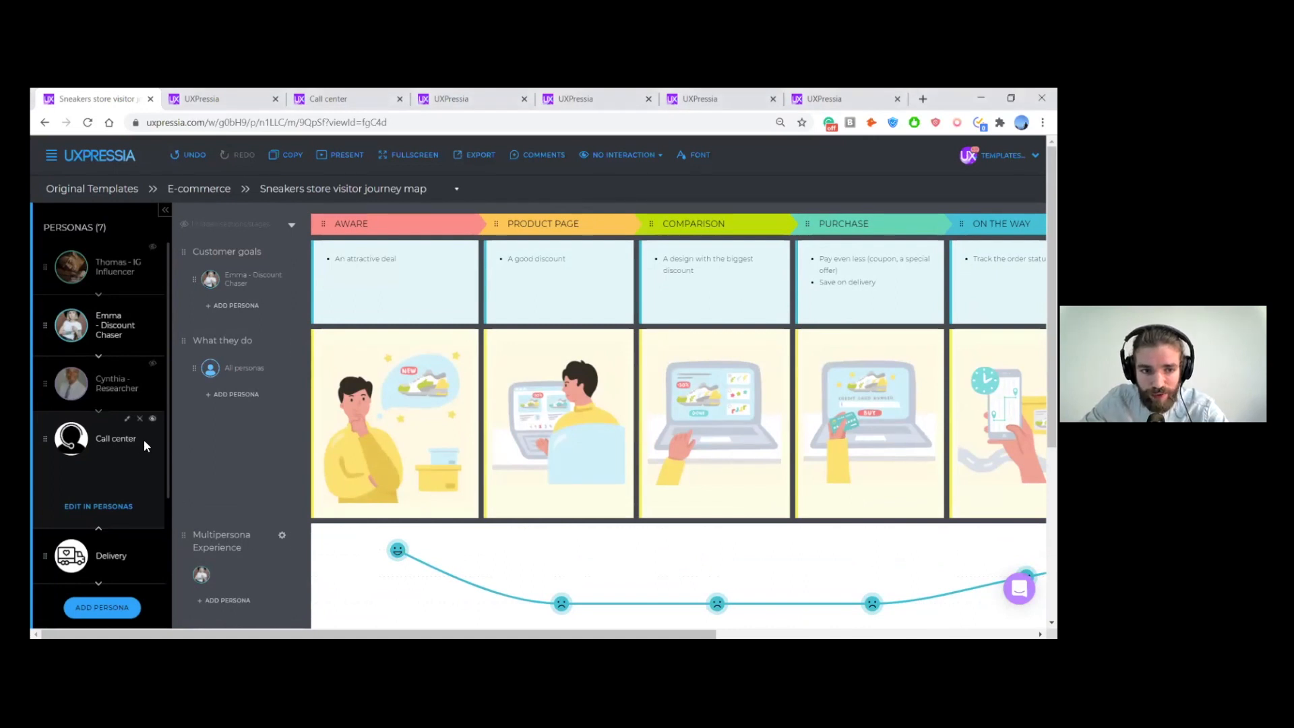
pyautogui.click(80, 328)
pyautogui.click(107, 351)
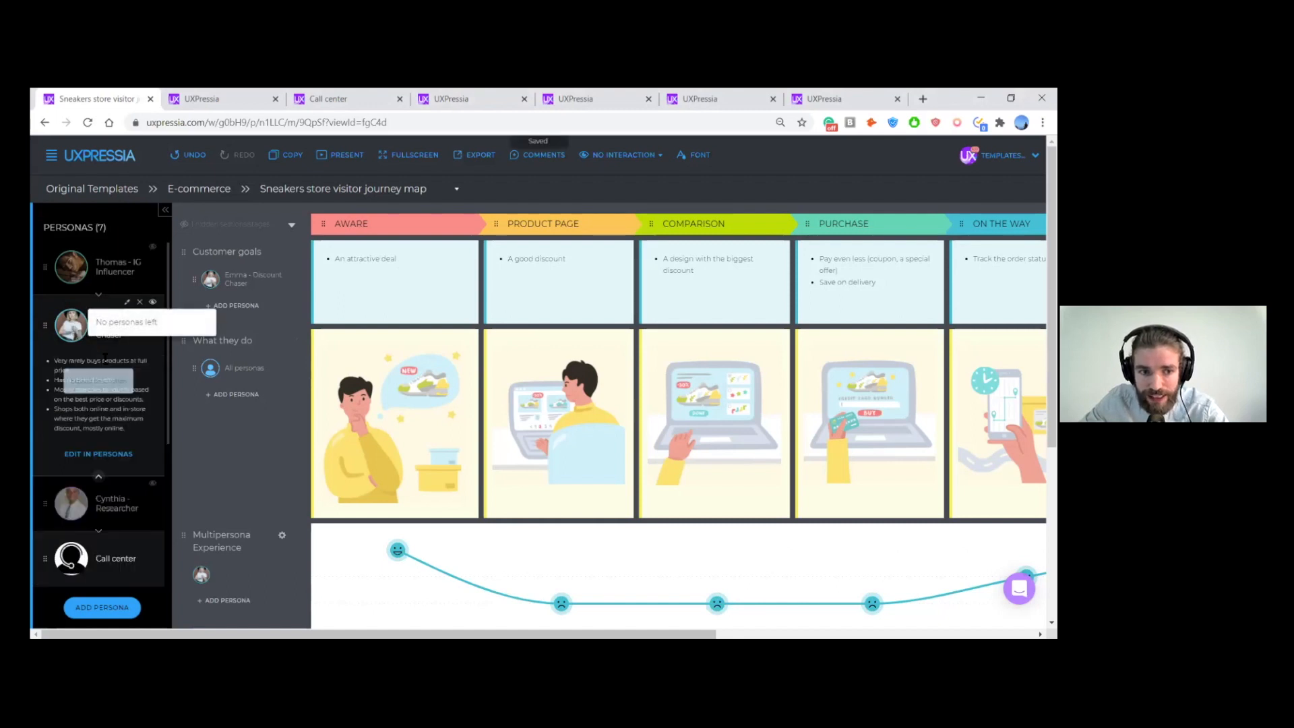
pyautogui.click(110, 456)
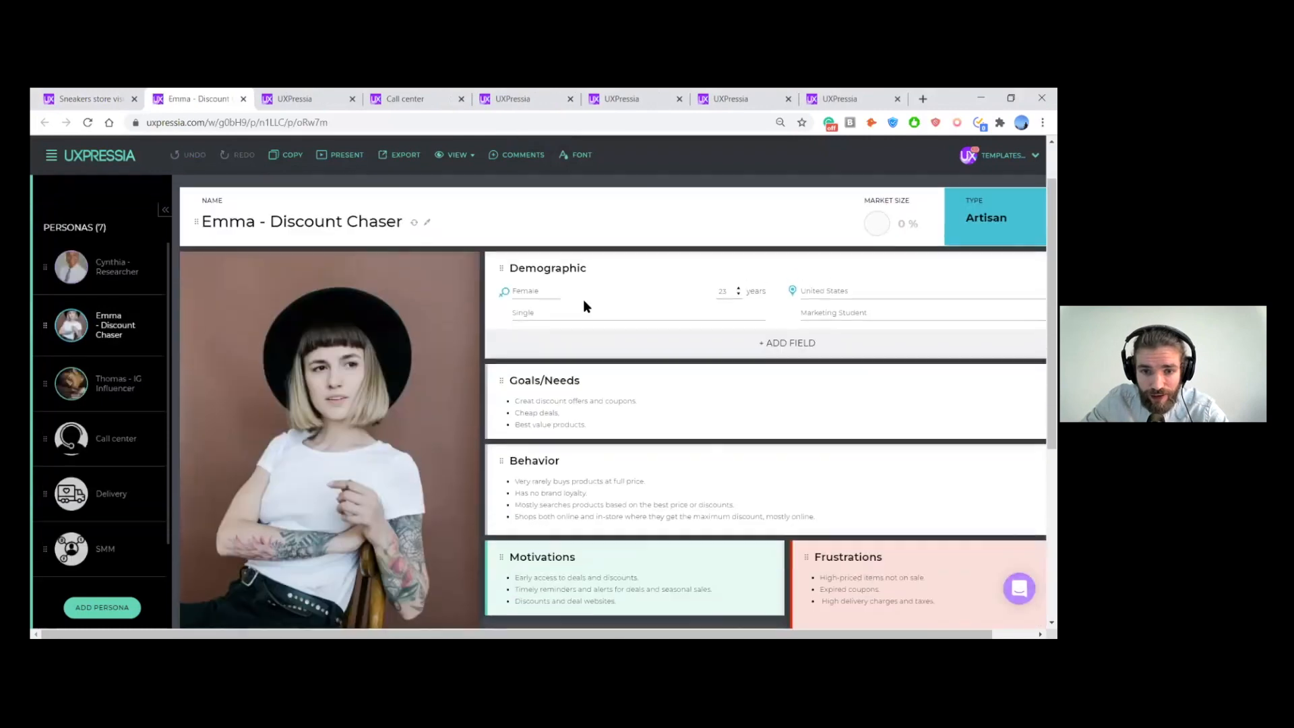
pyautogui.scroll(-5, 584, 299)
pyautogui.scroll(2, 685, 447)
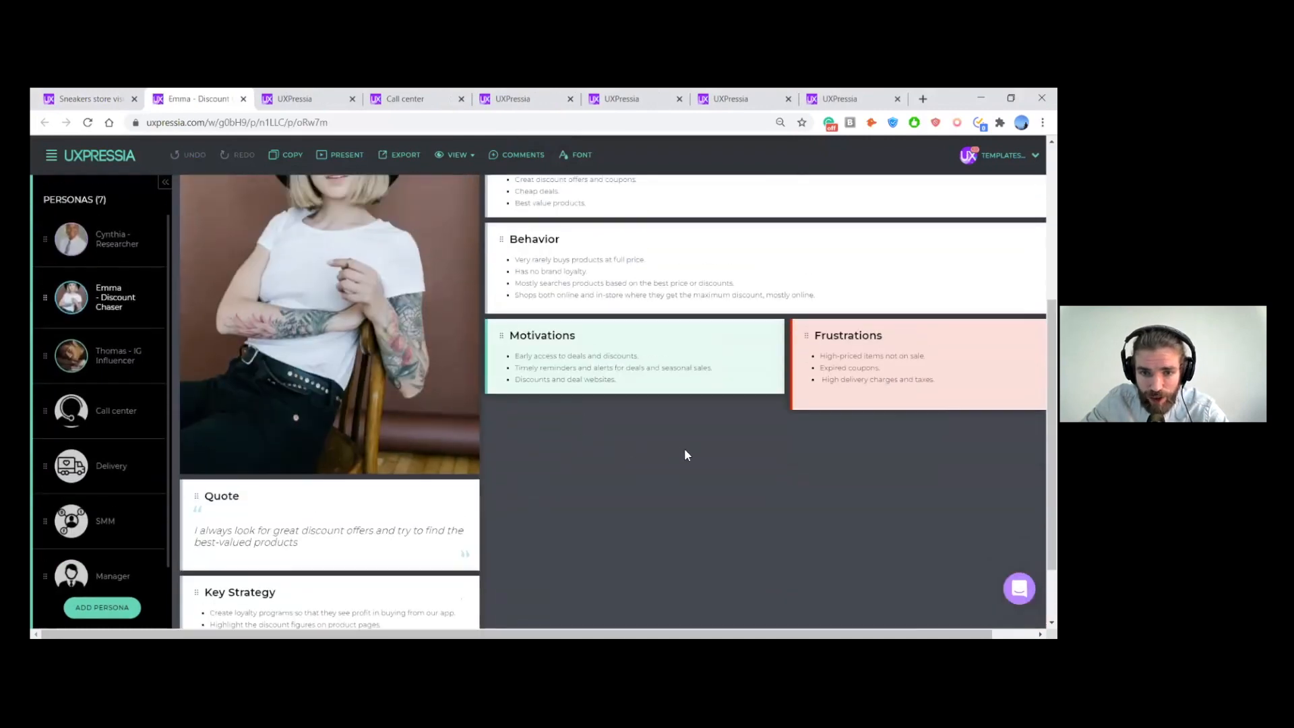
pyautogui.scroll(1, 697, 438)
pyautogui.scroll(1, 697, 438)
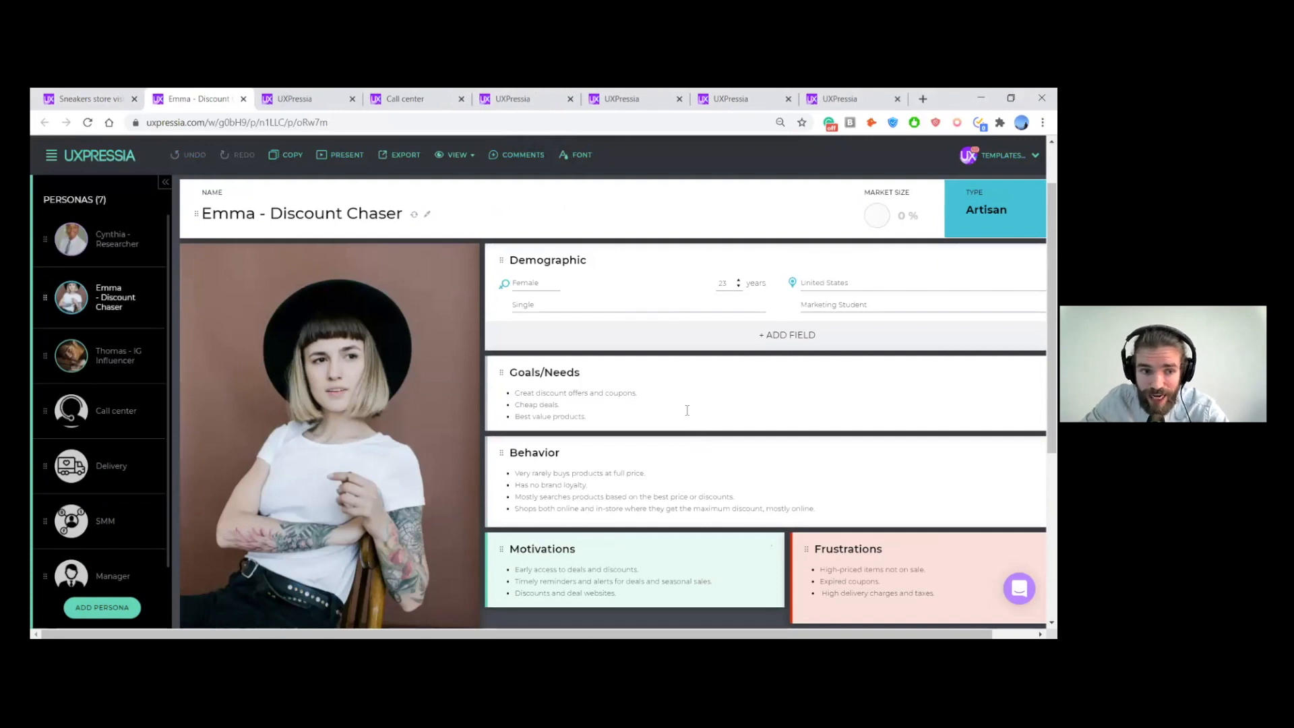
# - Open the Call center persona and look through the text and media section types that can be added to it
pyautogui.click(85, 420)
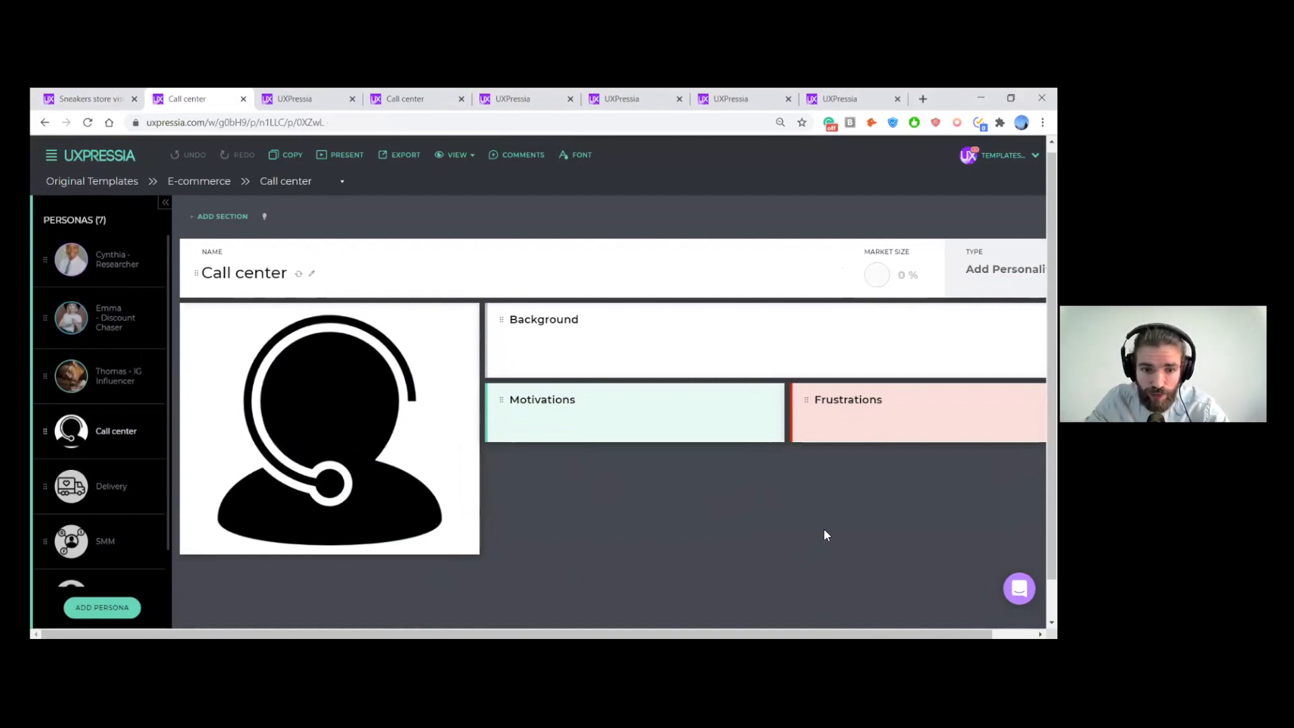
pyautogui.click(227, 217)
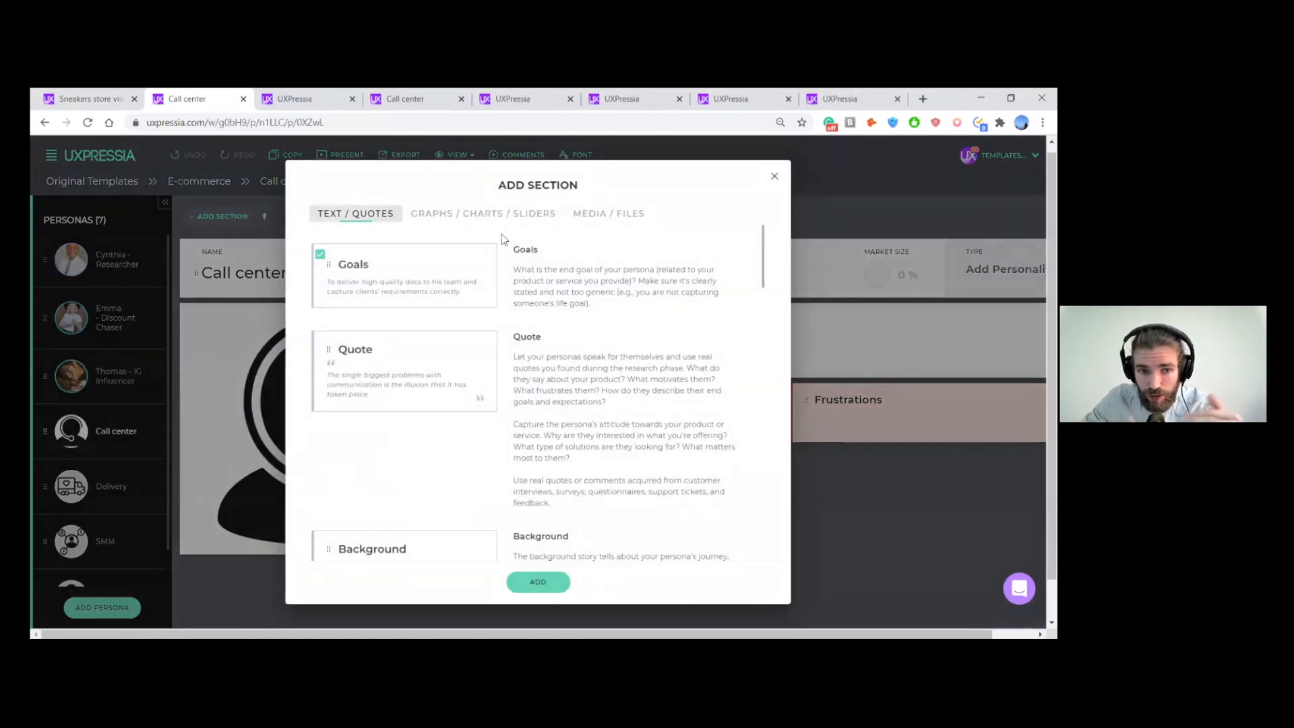
pyautogui.scroll(-1, 594, 294)
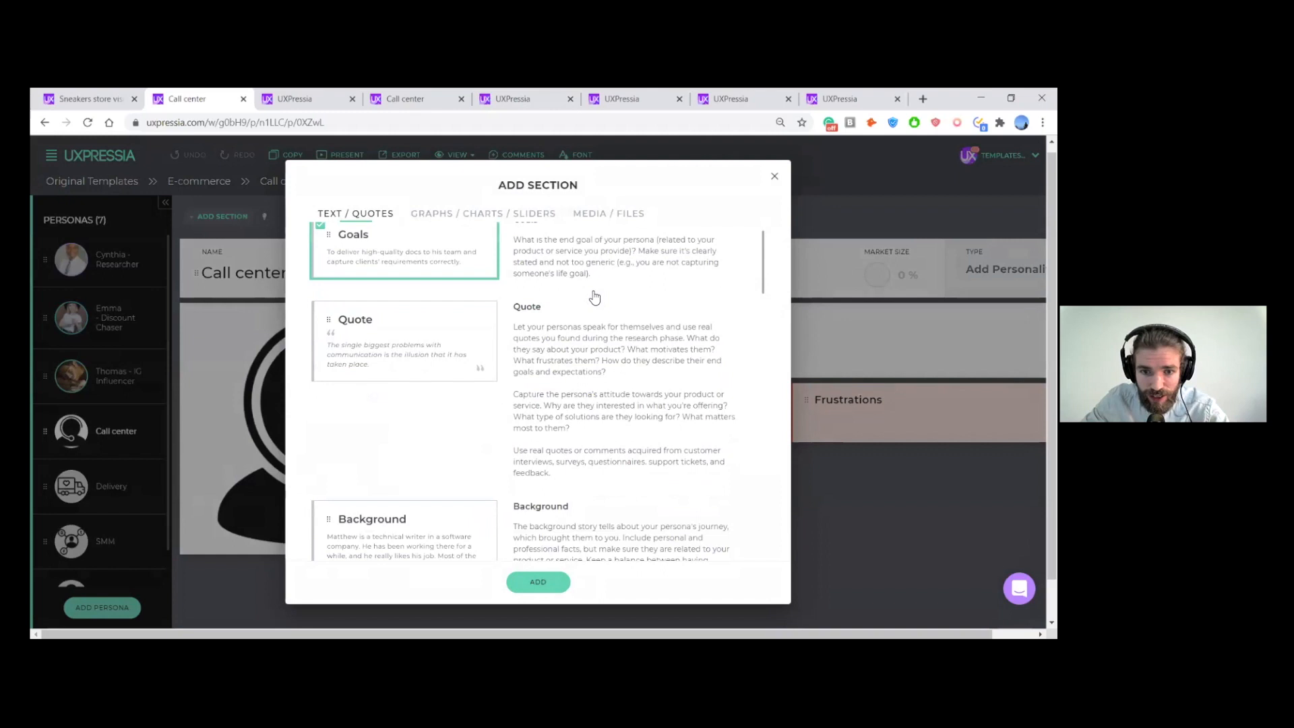
pyautogui.click(628, 214)
pyautogui.click(358, 216)
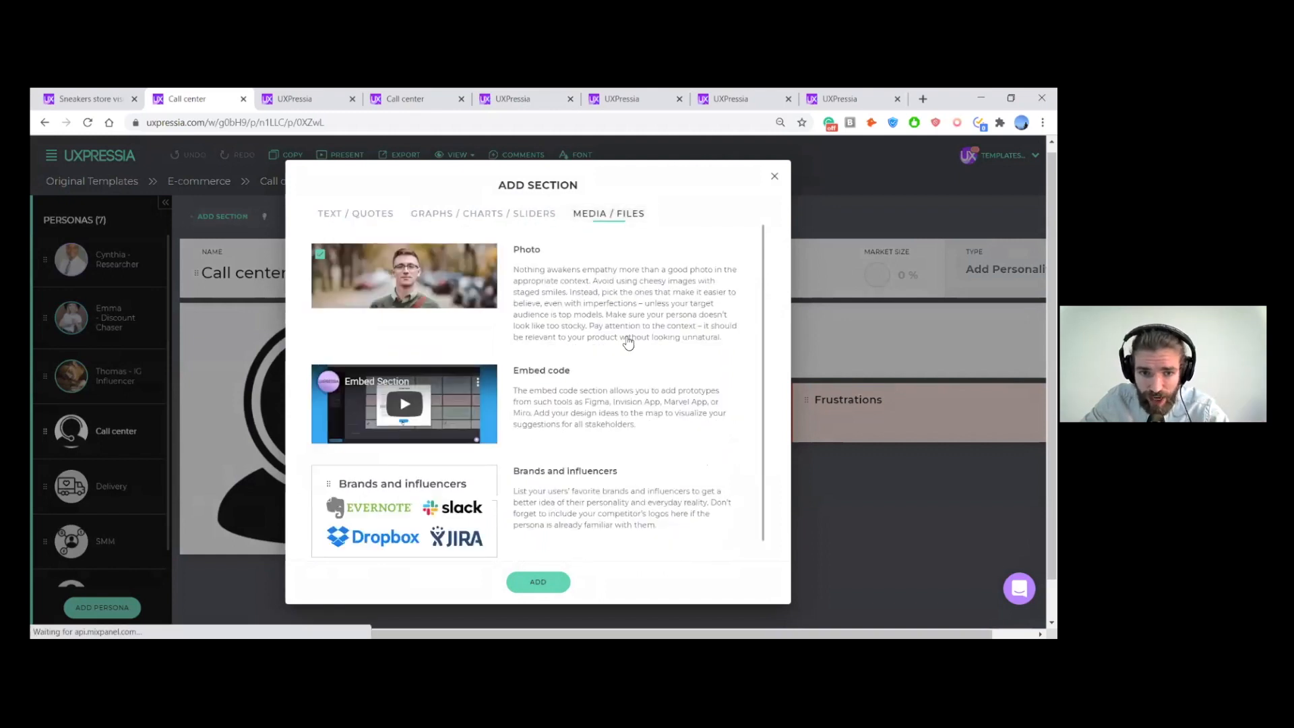
pyautogui.scroll(-2, 647, 324)
pyautogui.click(775, 177)
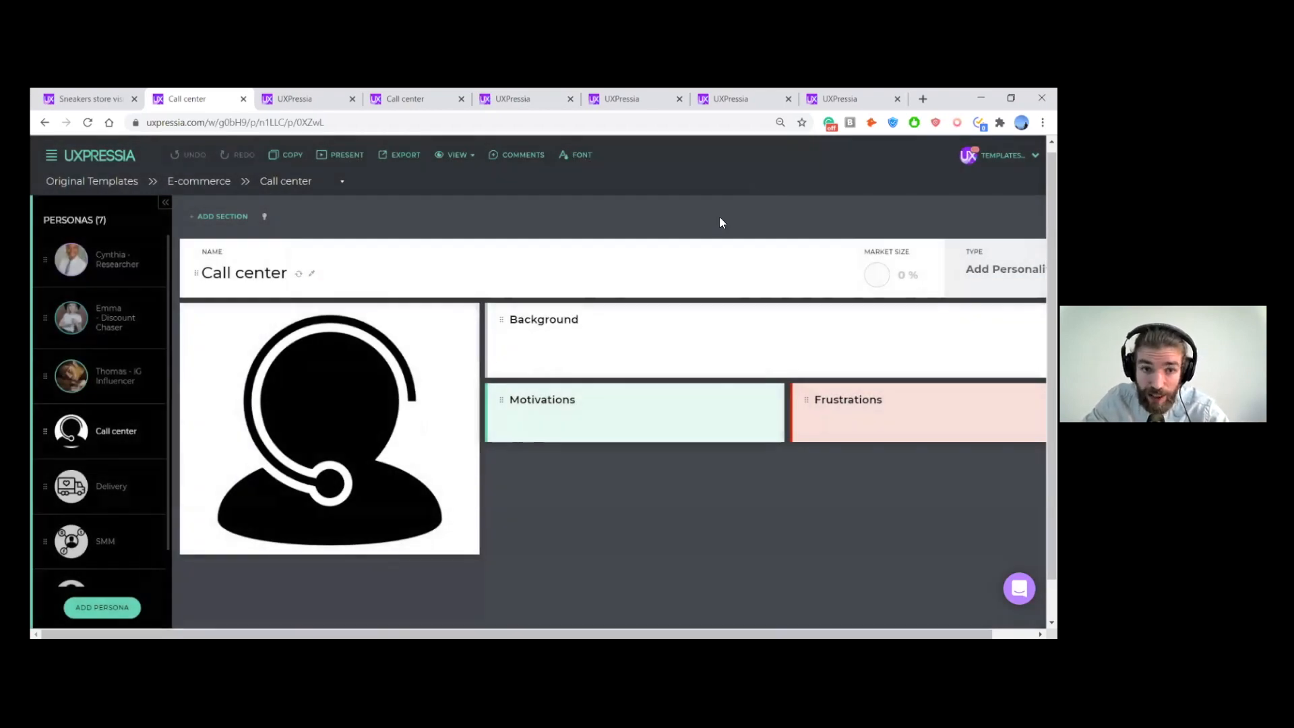
# - Return to the sneakers store visitor journey map, check its available section types, and switch to the Personas Interaction view
pyautogui.click(341, 181)
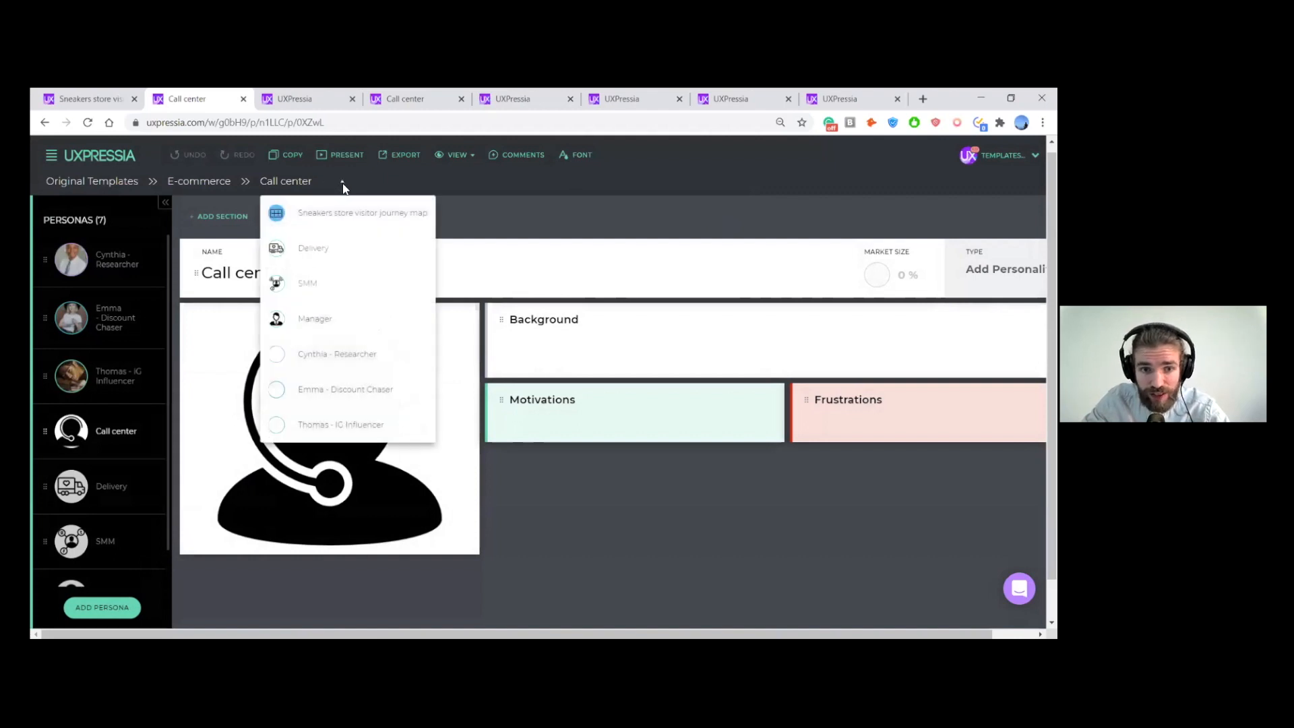
pyautogui.click(85, 99)
pyautogui.scroll(-5, 265, 394)
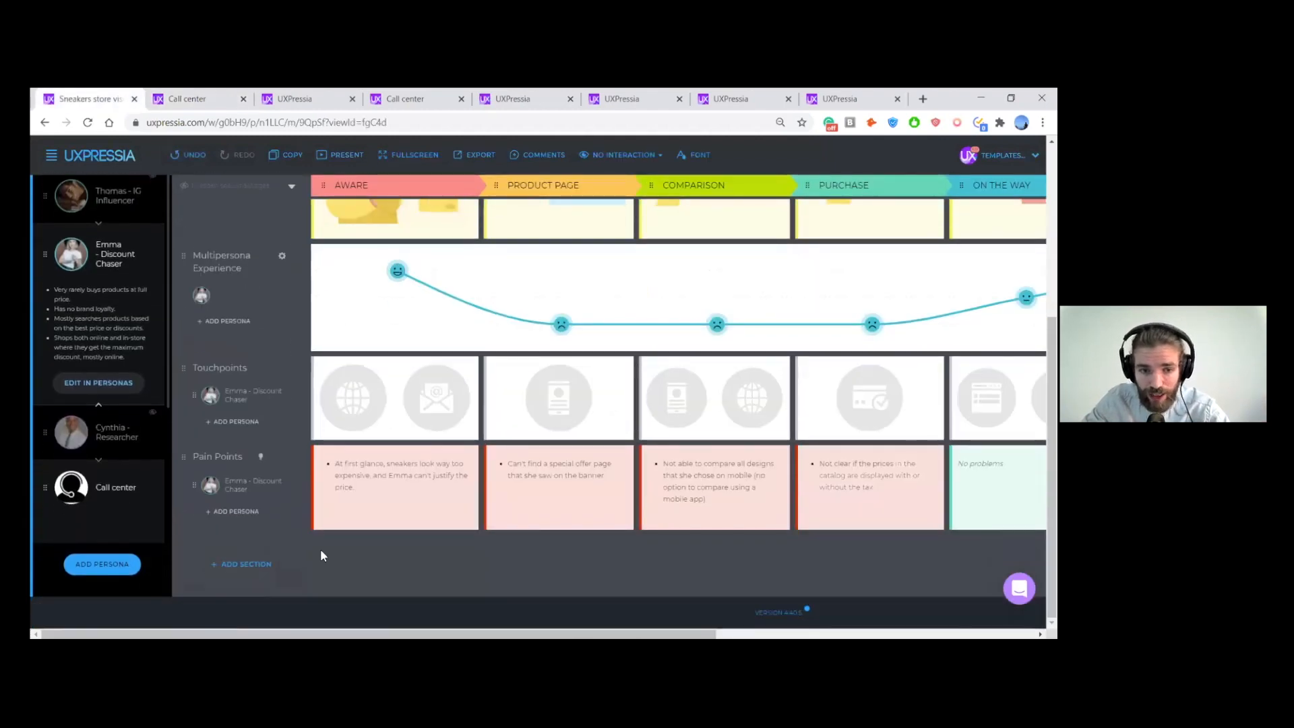
pyautogui.click(254, 565)
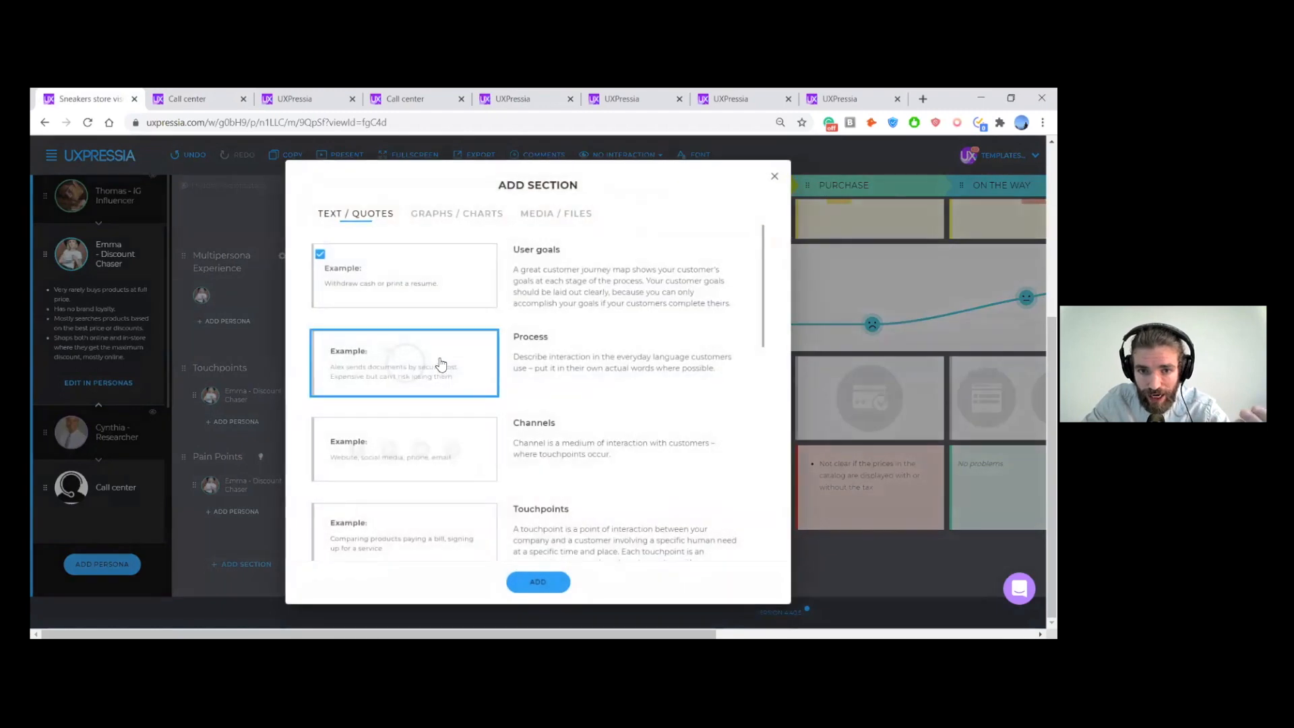
pyautogui.click(771, 179)
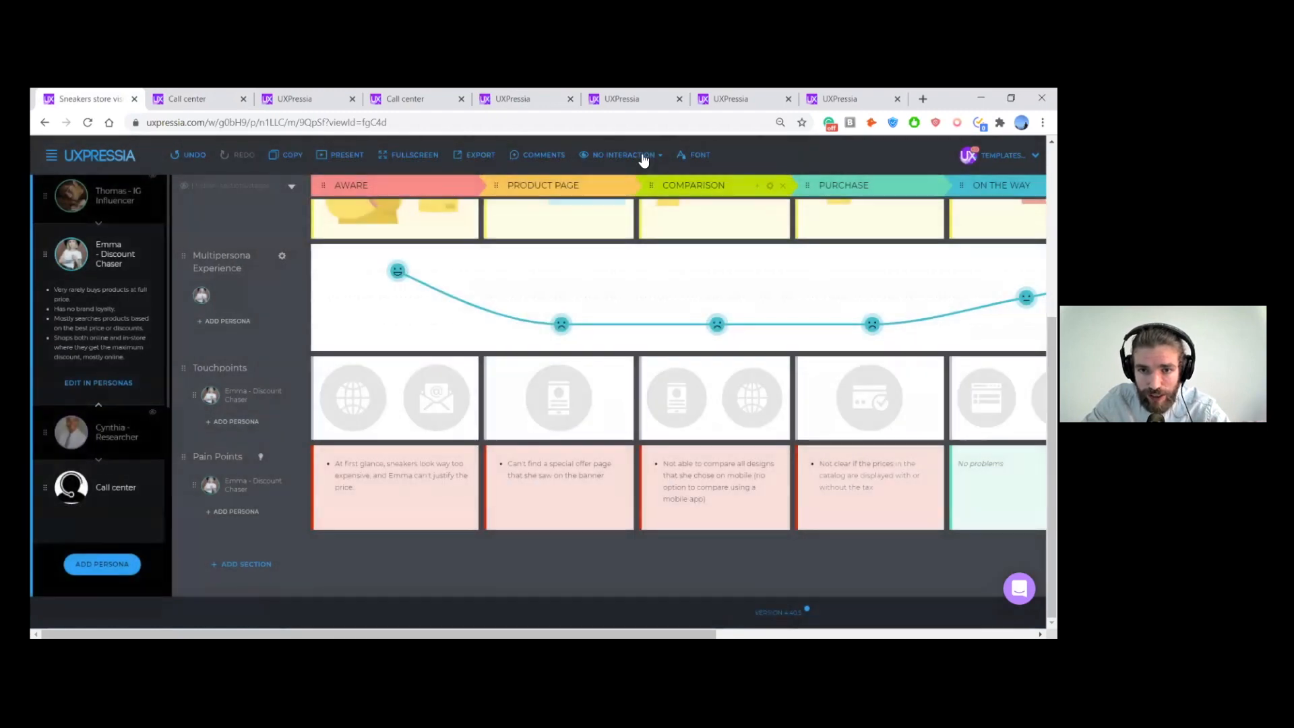
pyautogui.click(641, 156)
pyautogui.click(629, 249)
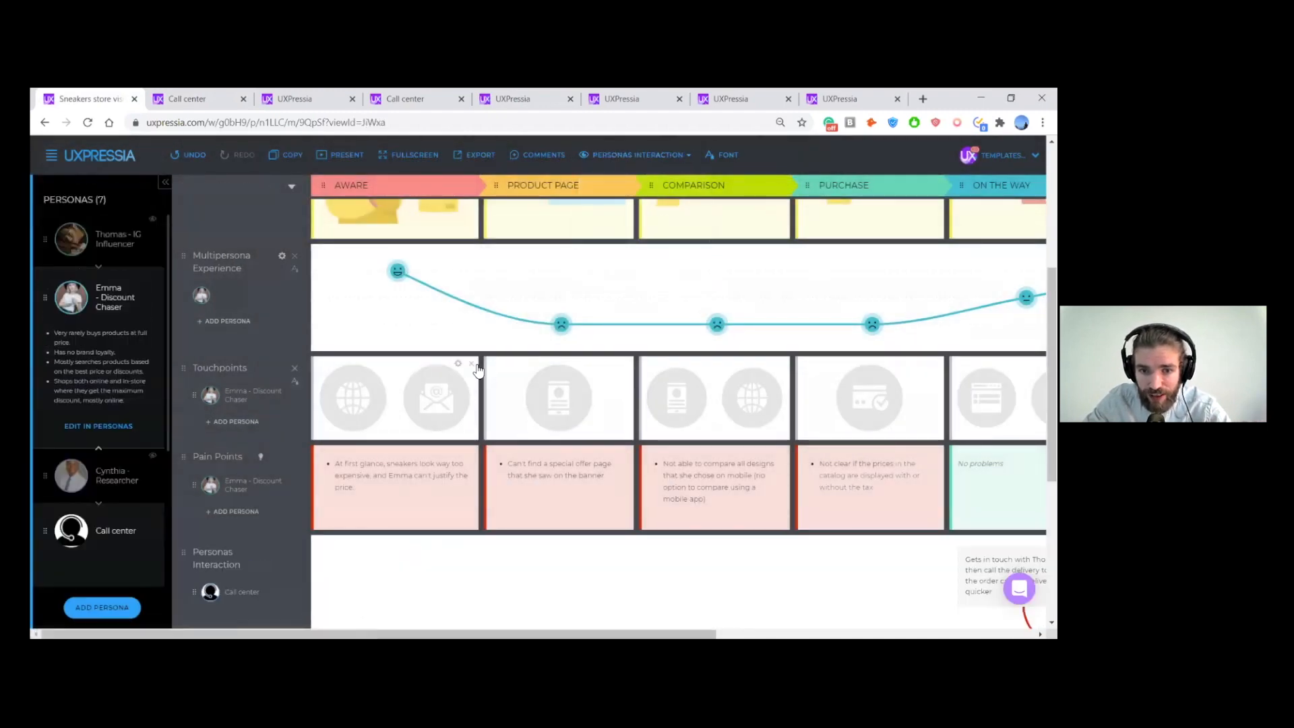
# - Hide the Discount Chaser persona, show the IG Influencer persona instead, and view its interactions with the internal personas
pyautogui.hscroll(4, 489, 364)
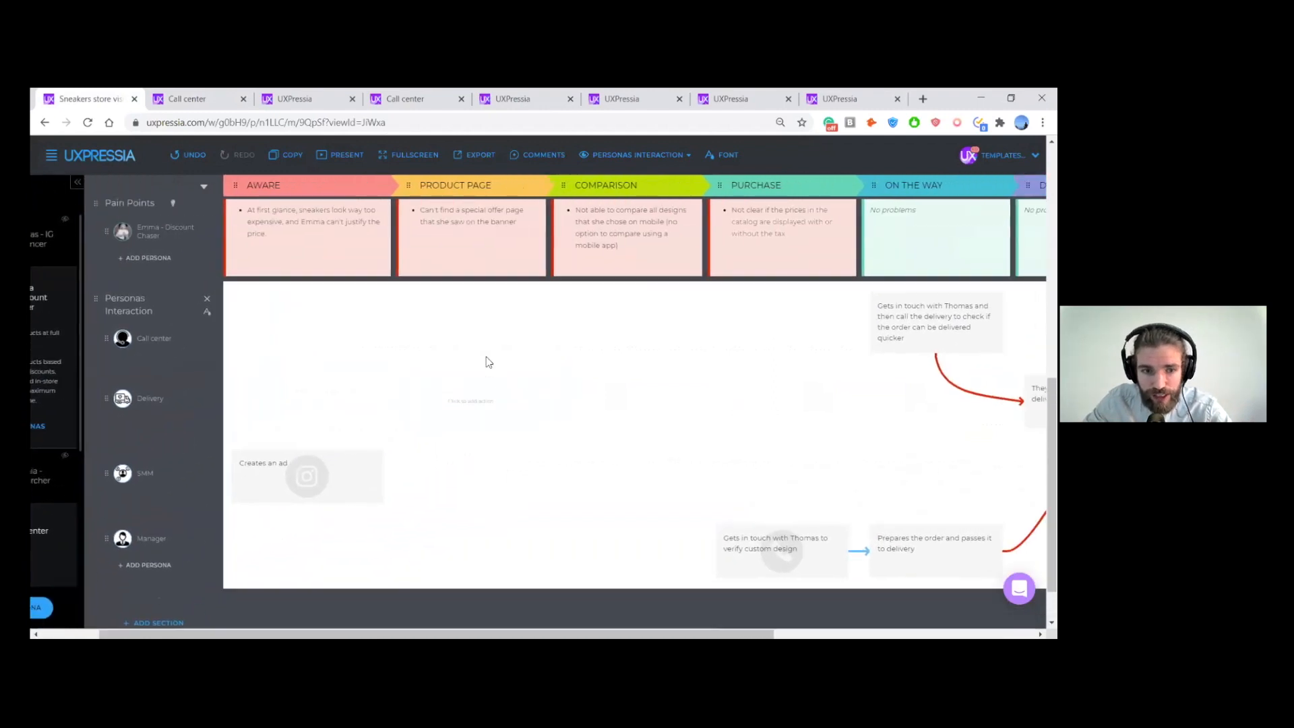
pyautogui.hscroll(-5, 293, 309)
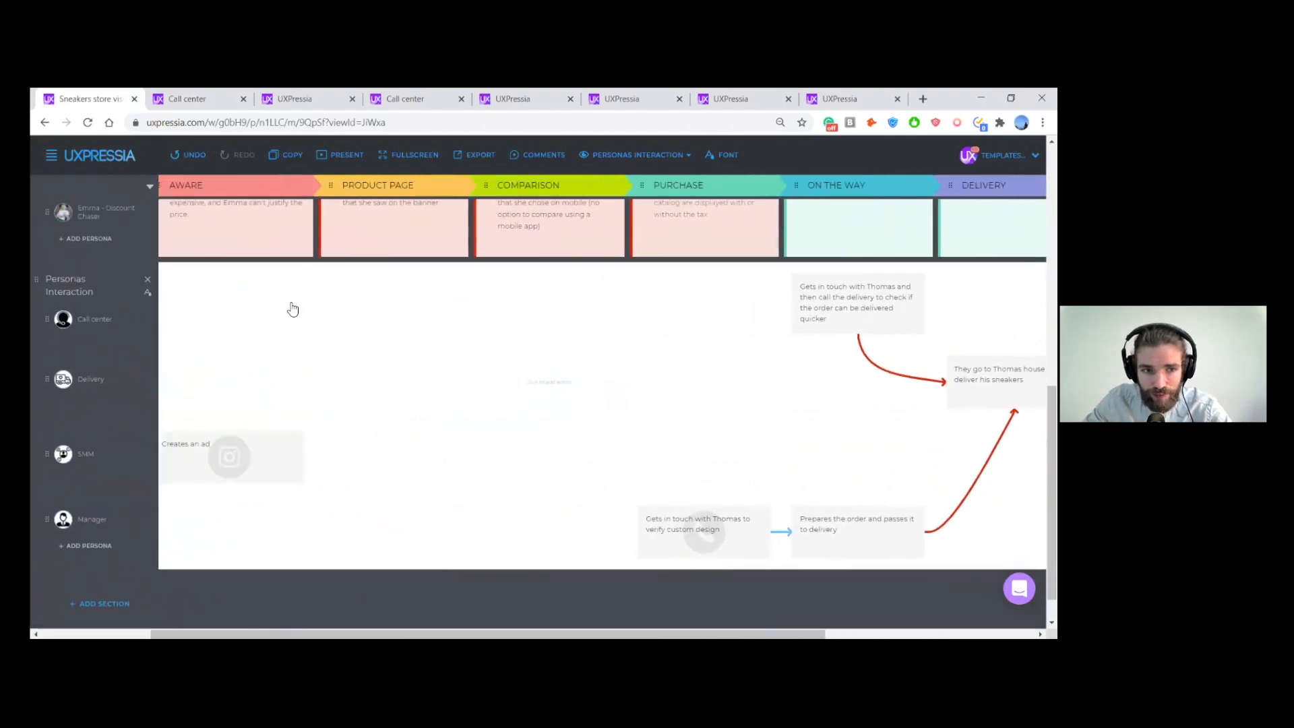
pyautogui.scroll(1, 51, 385)
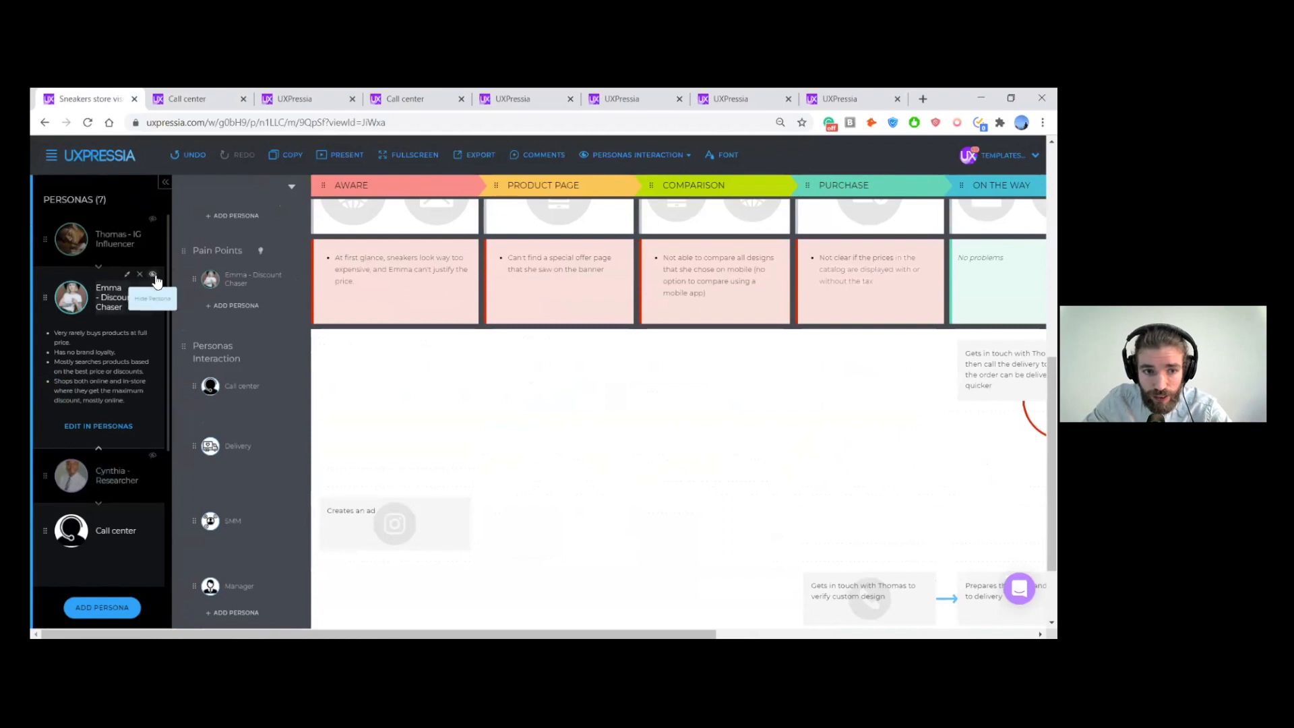
pyautogui.click(153, 276)
pyautogui.scroll(2, 143, 241)
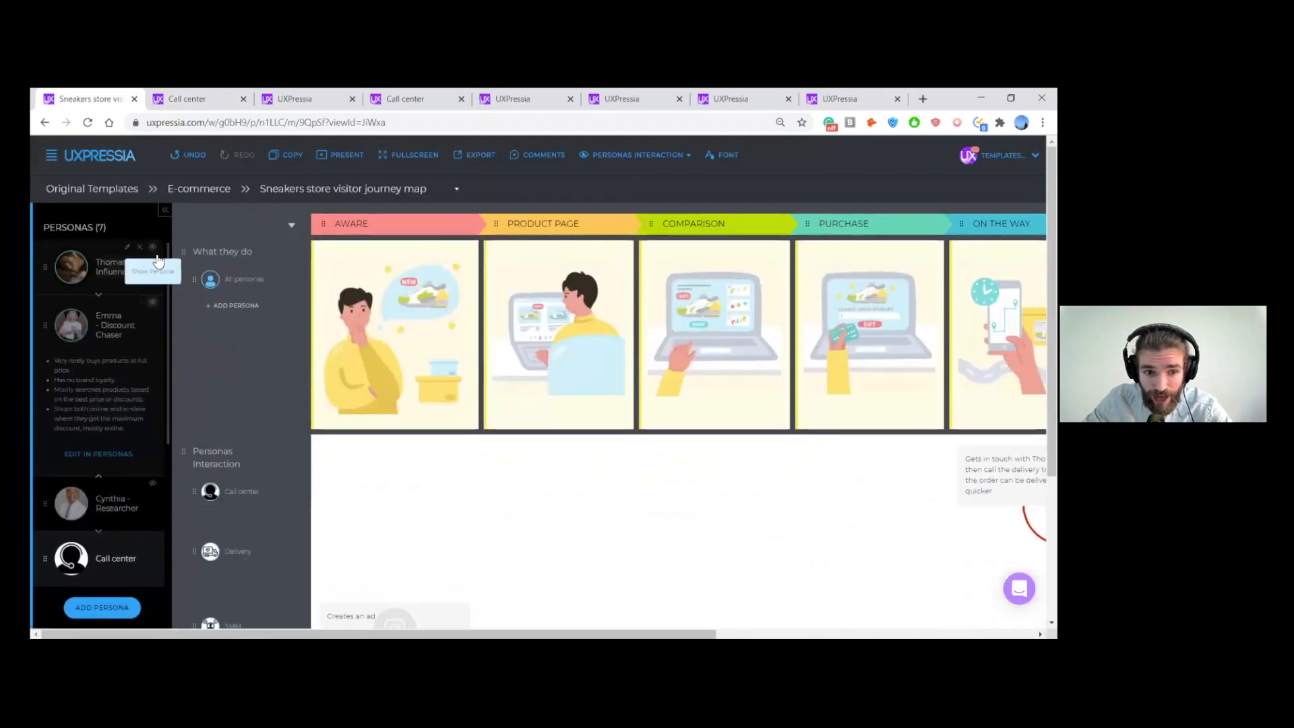
pyautogui.click(152, 247)
pyautogui.scroll(-5, 229, 370)
pyautogui.scroll(-2, 230, 374)
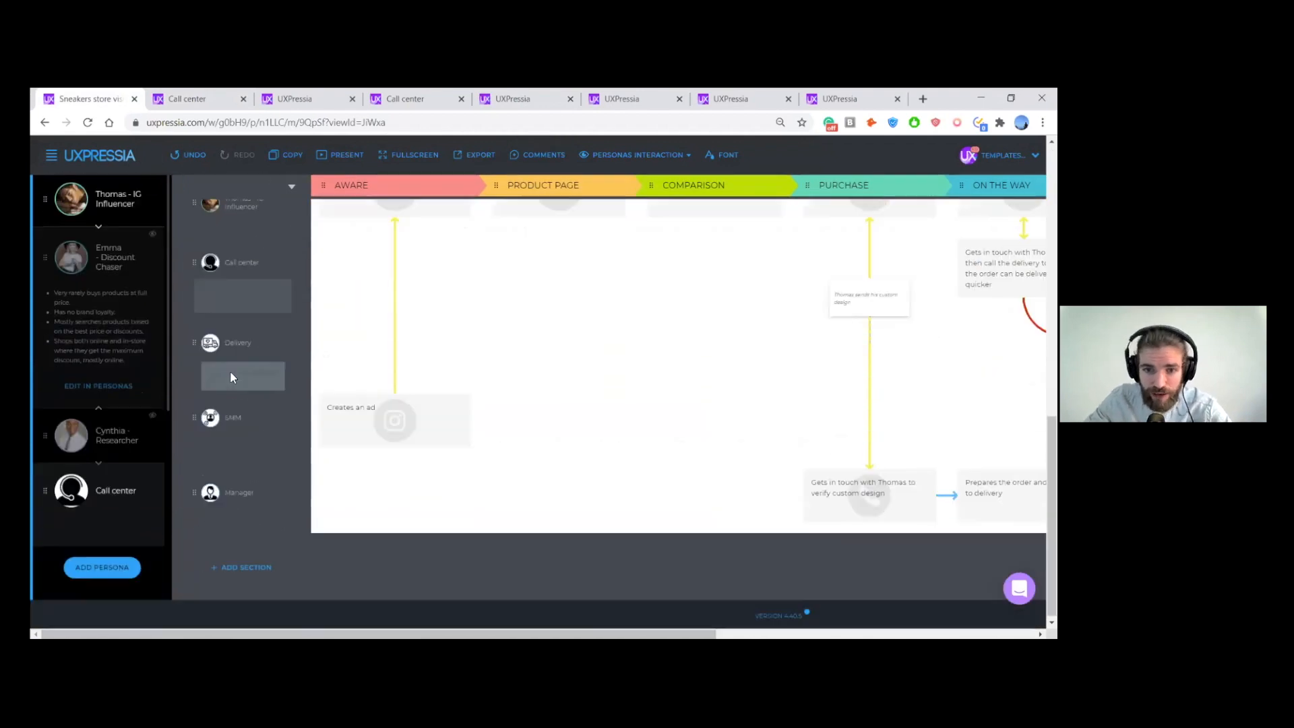
pyautogui.scroll(1, 233, 375)
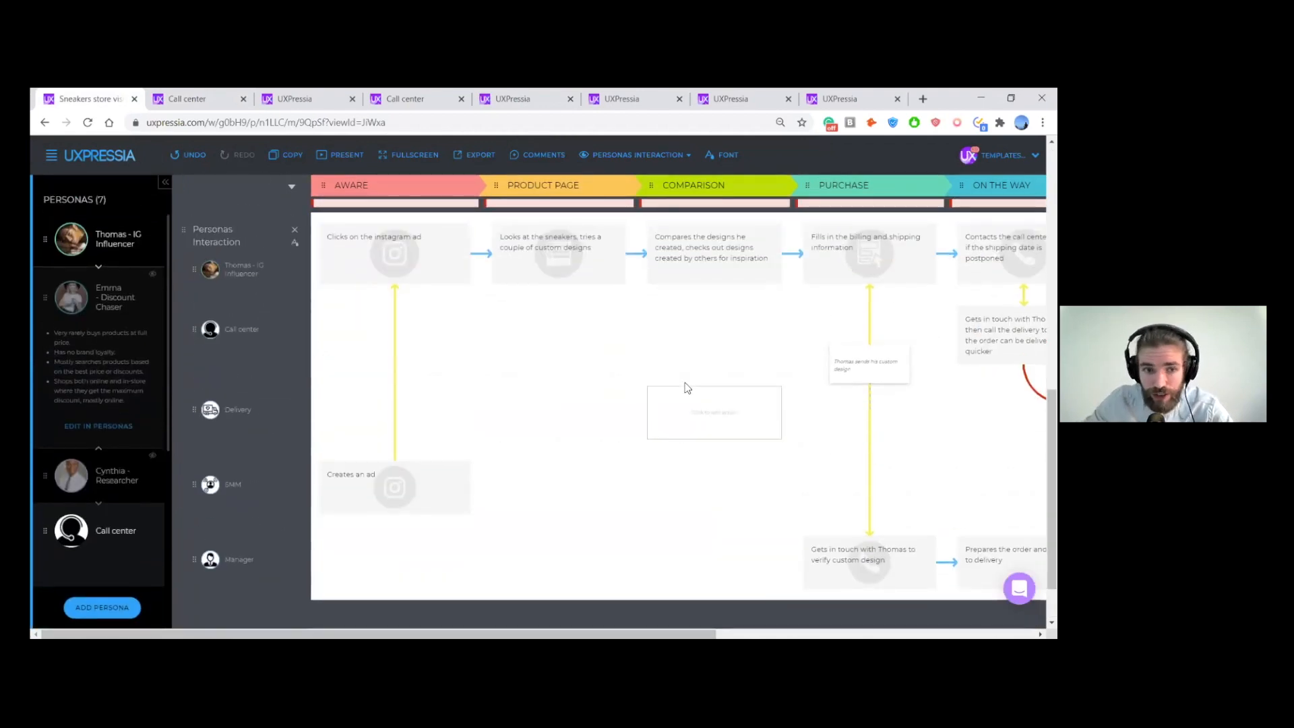
# - Look at the text section types available for the journey map and close the list without adding any
pyautogui.scroll(-1, 295, 521)
pyautogui.click(243, 567)
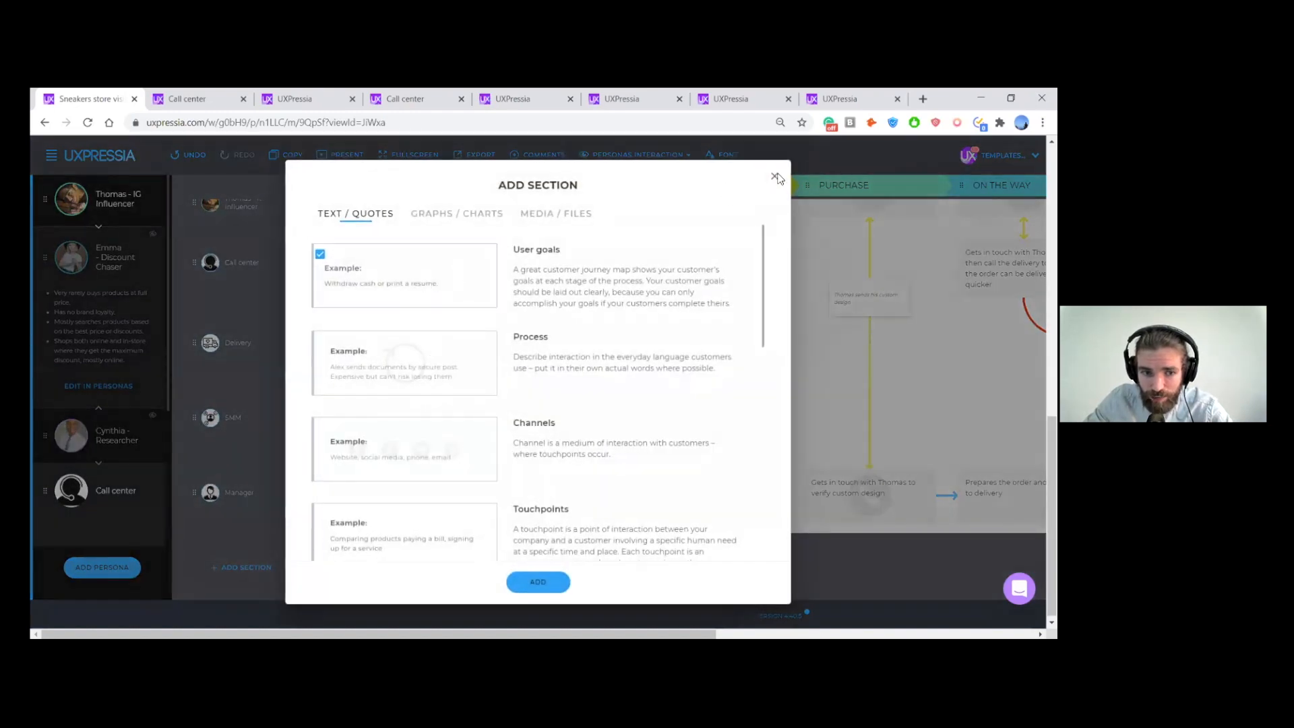
pyautogui.click(776, 178)
pyautogui.scroll(1, 326, 376)
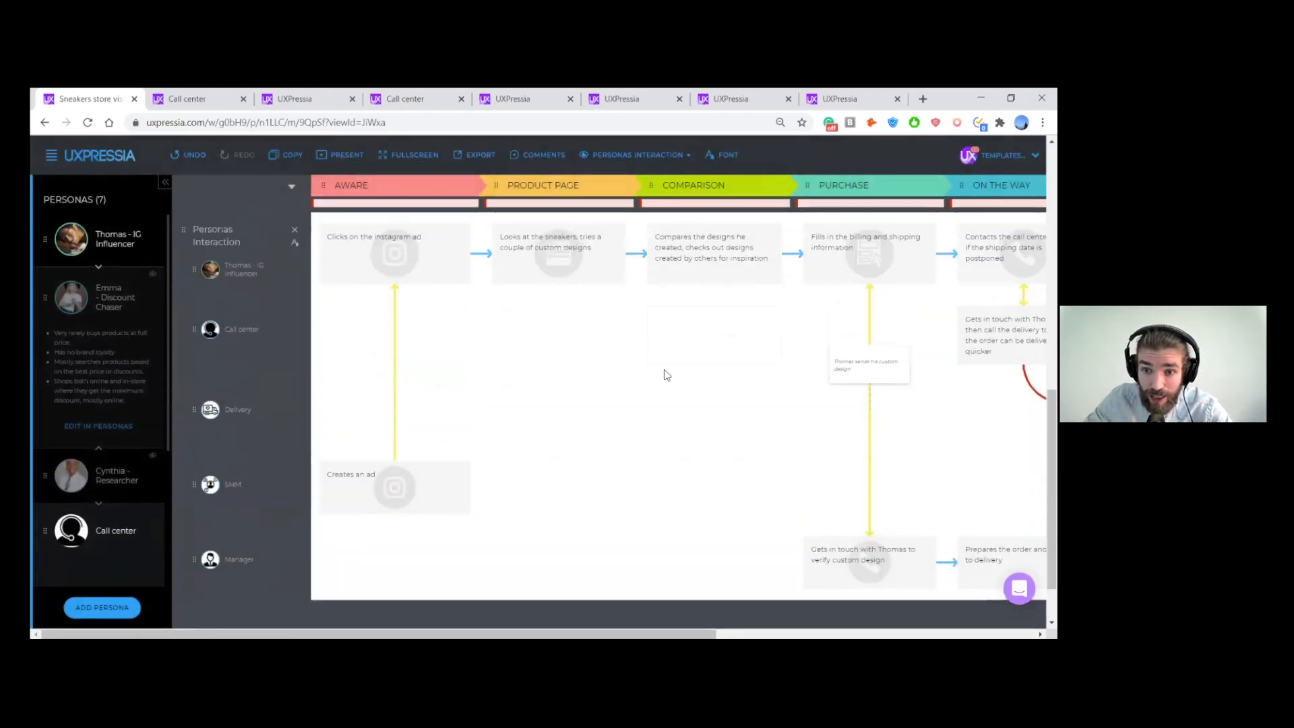
pyautogui.hscroll(1, 665, 369)
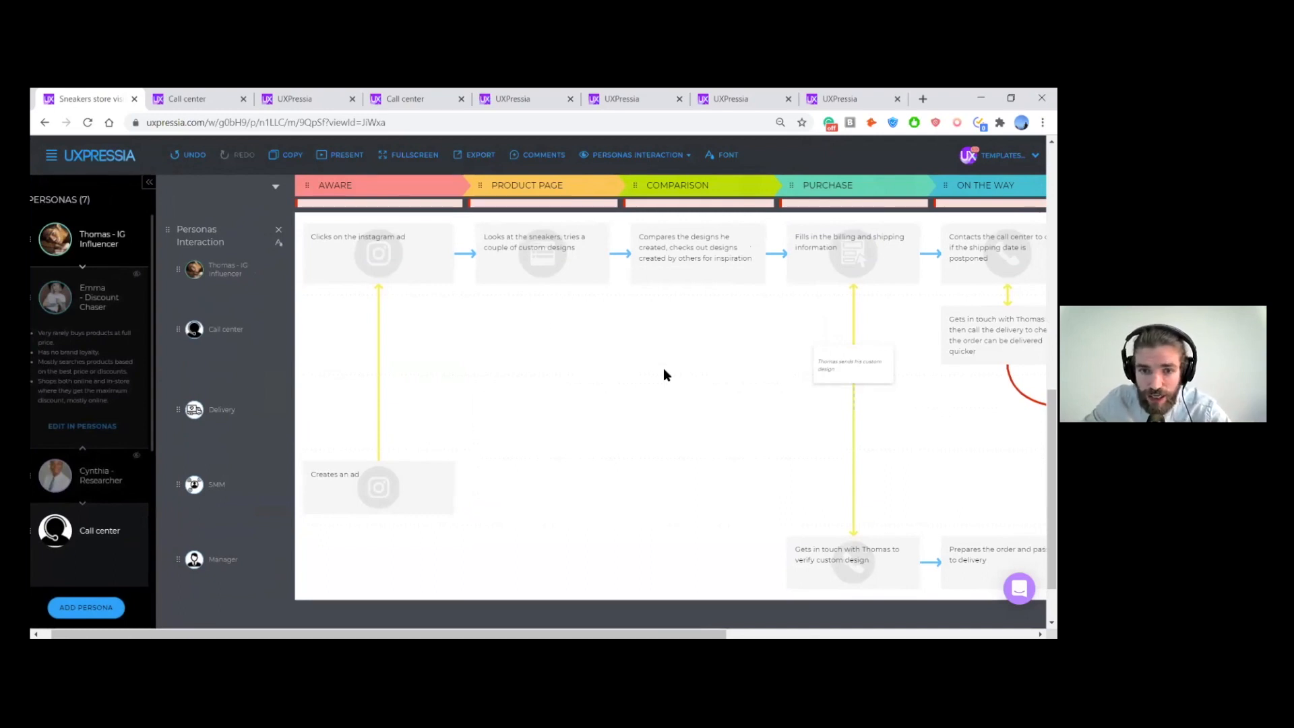
pyautogui.hscroll(1, 664, 369)
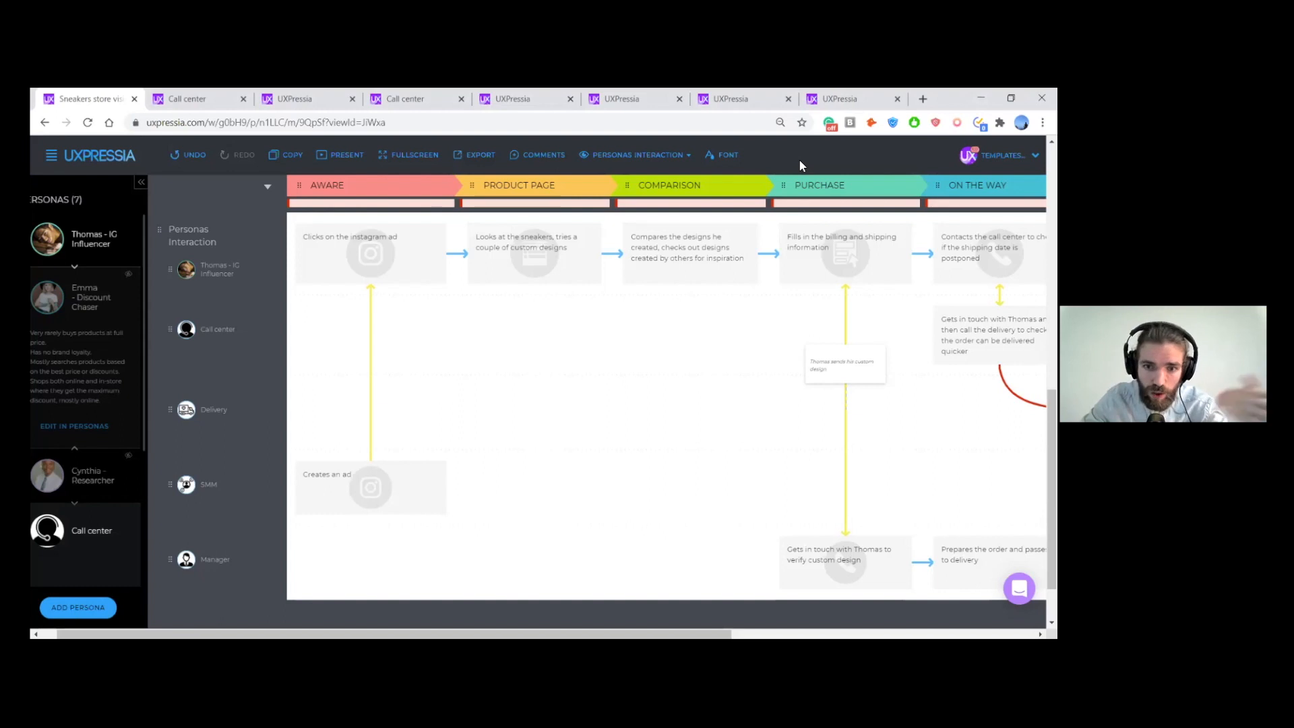
# - Show the comments on the sneakers store visitor journey map
pyautogui.scroll(10, 658, 376)
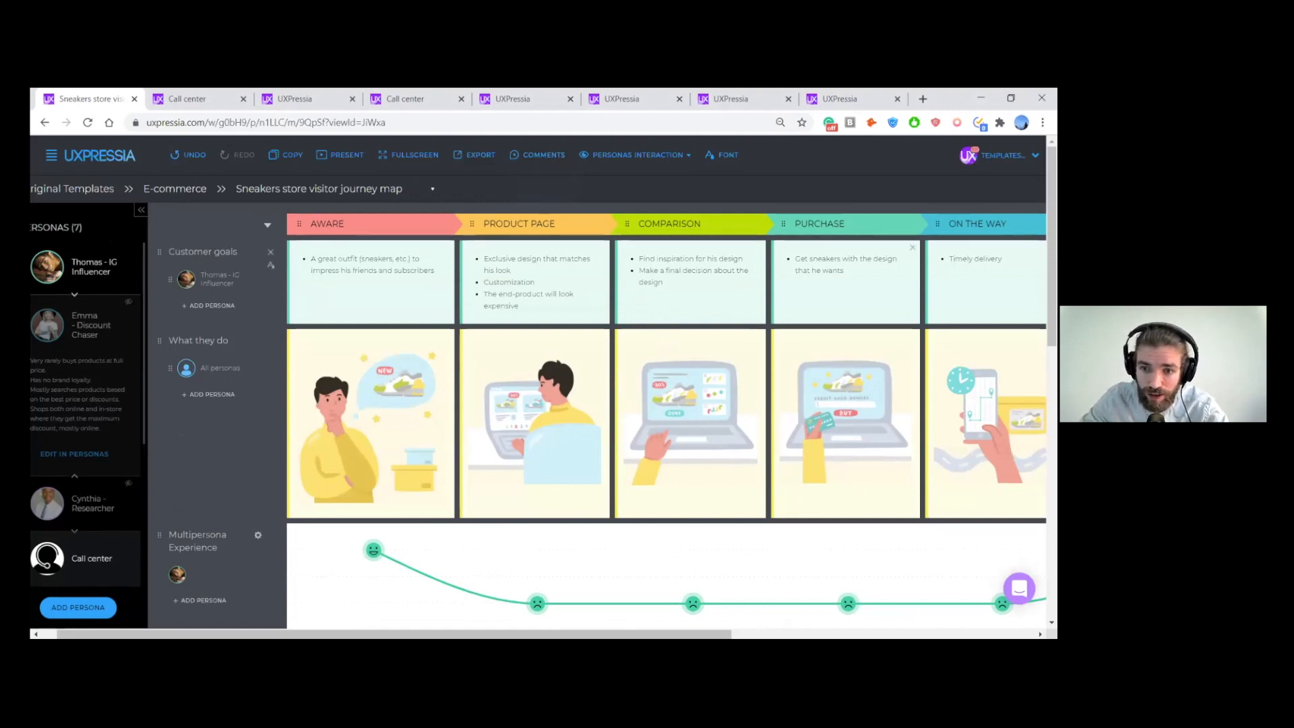
pyautogui.hscroll(2, 765, 264)
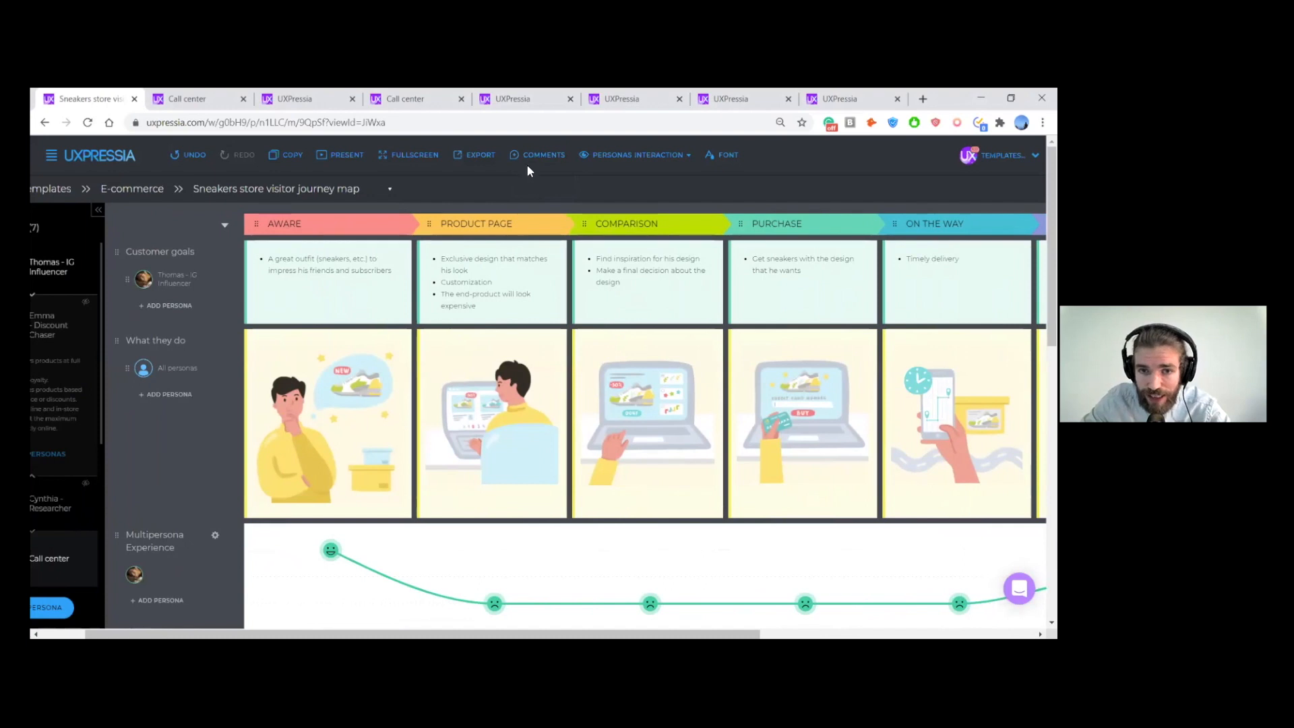
pyautogui.click(533, 160)
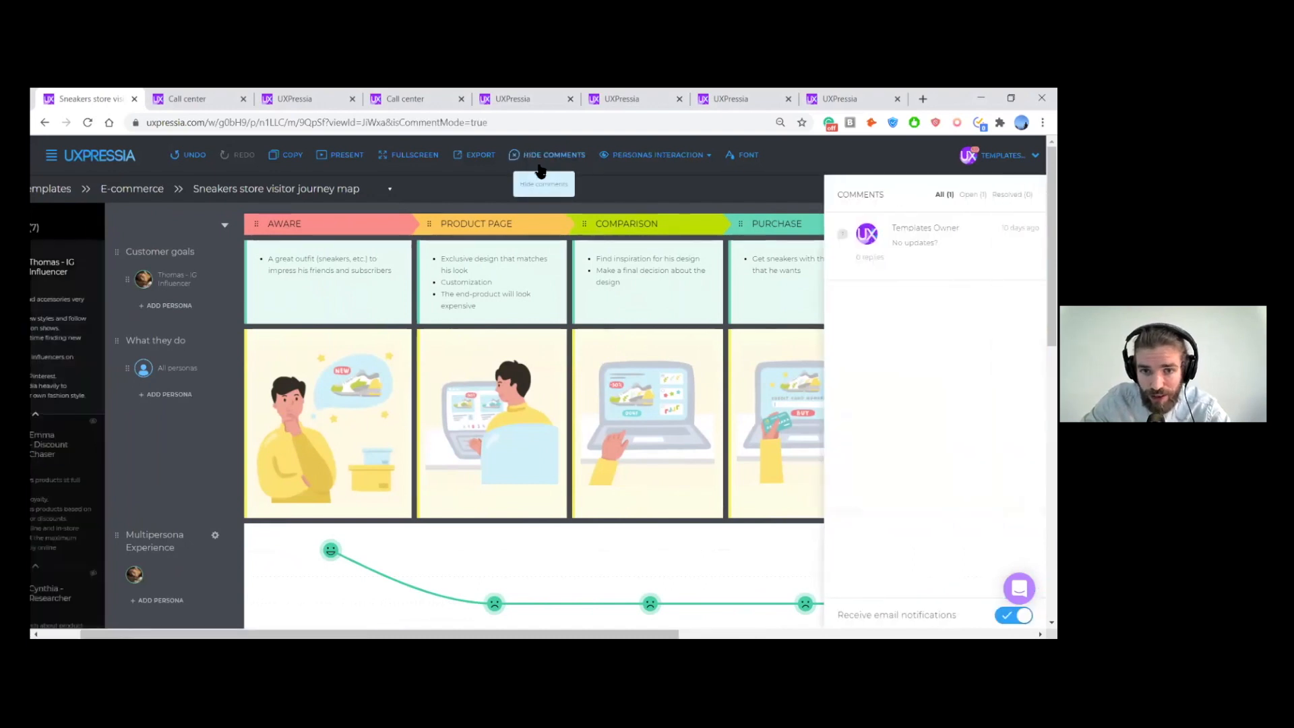
# - Post a comment mentioning the Templates Owner on the Product Page cell of the Pain Points section
pyautogui.hscroll(3, 610, 263)
pyautogui.scroll(-5, 623, 378)
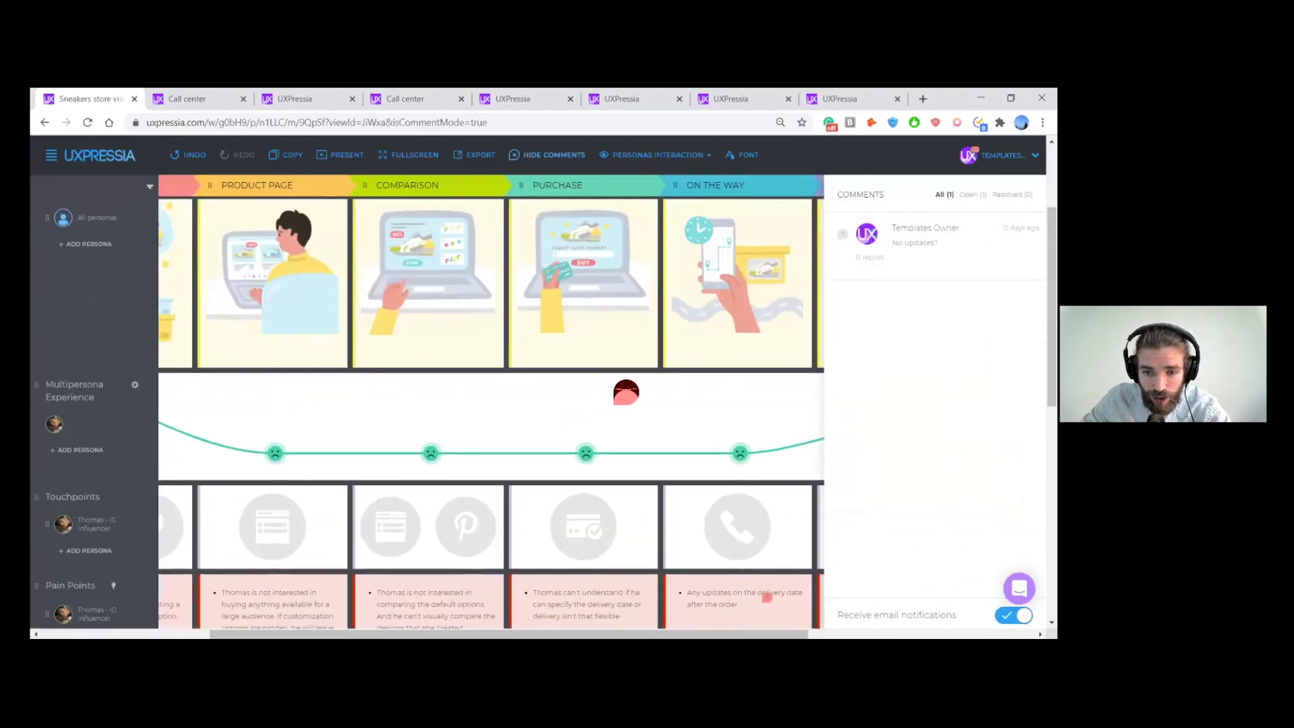
pyautogui.scroll(-2, 613, 427)
pyautogui.hscroll(-3, 543, 395)
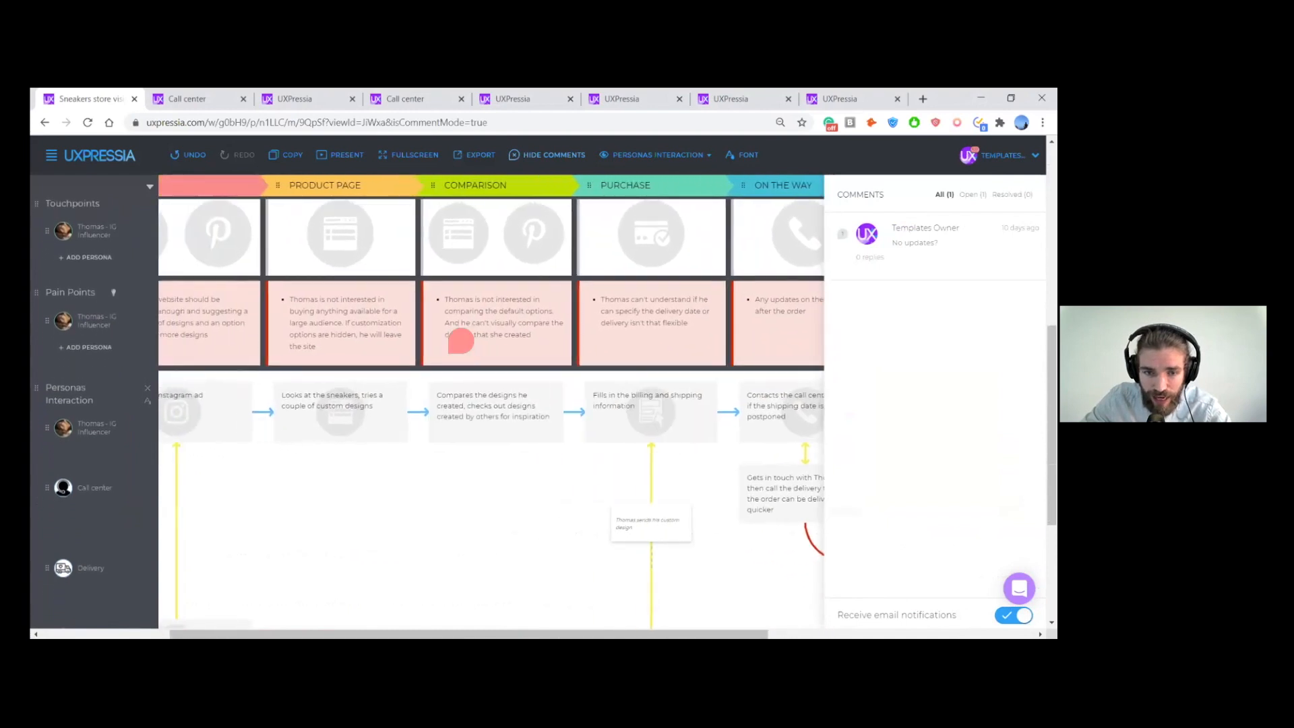
pyautogui.hscroll(-1, 466, 316)
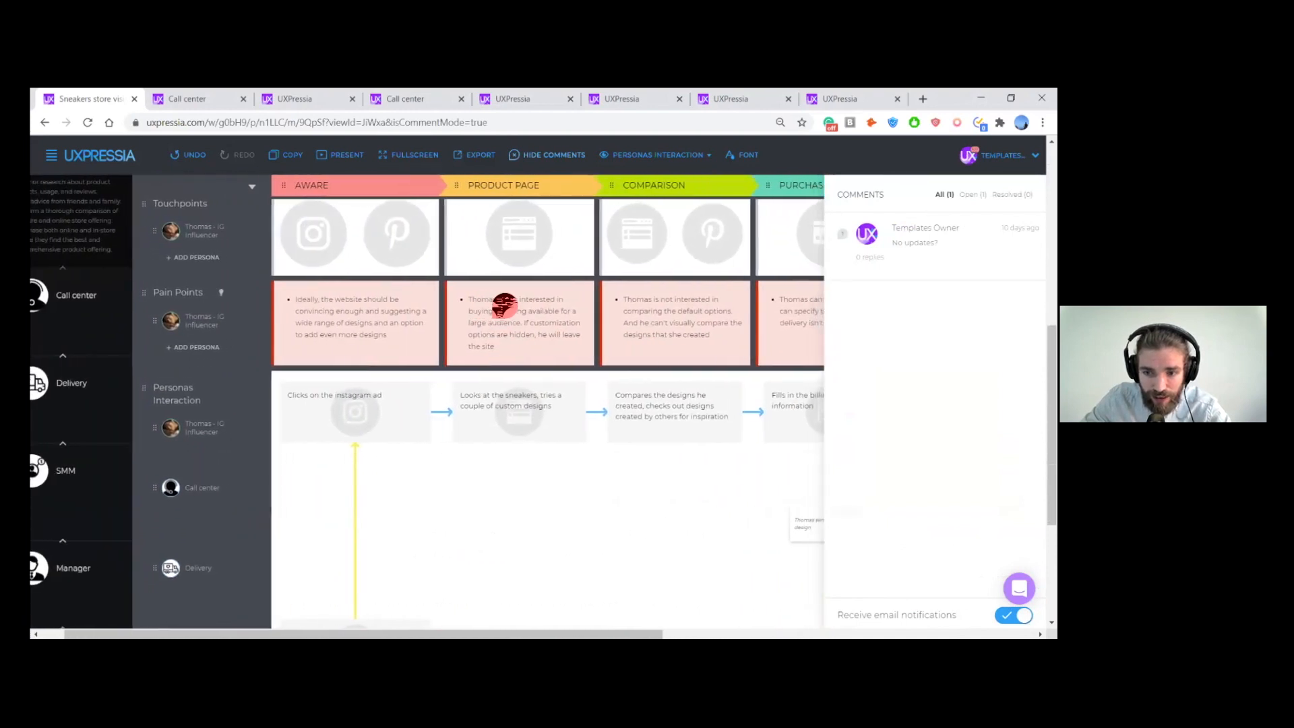
pyautogui.click(557, 307)
pyautogui.write('@')
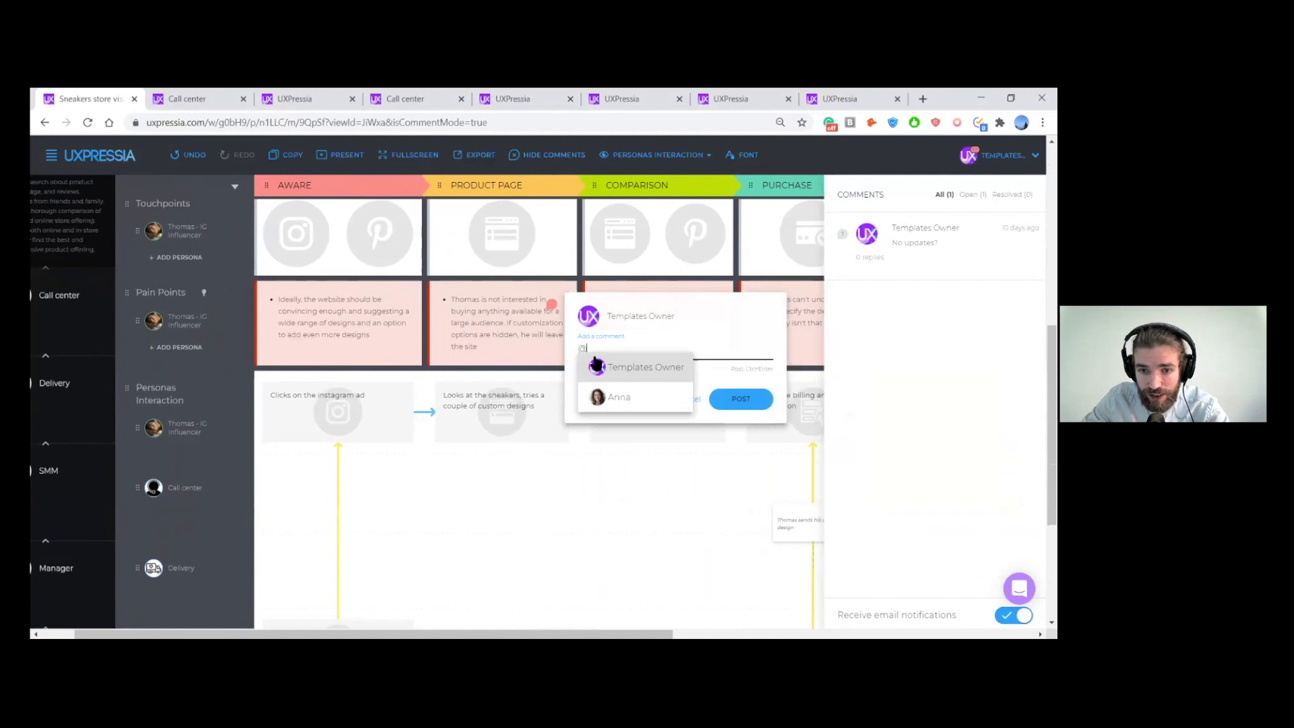
pyautogui.click(705, 365)
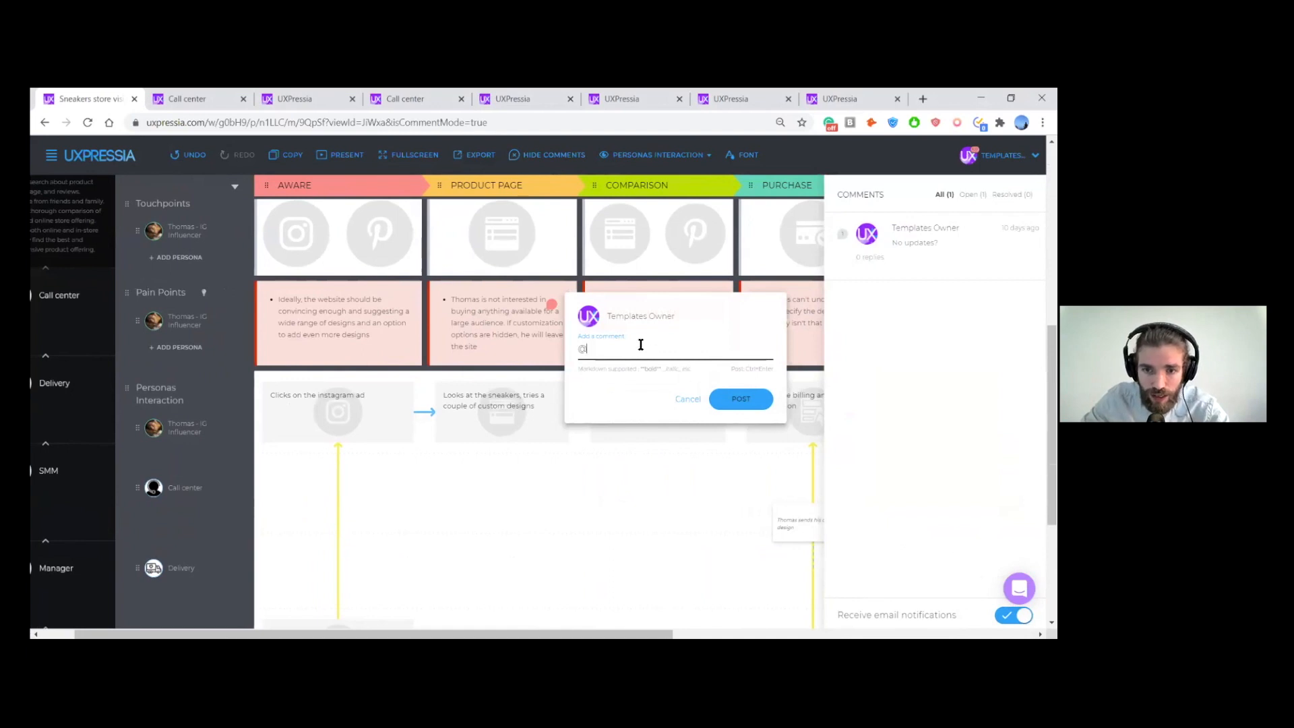
pyautogui.write('emplo')
pyautogui.press('BackSpace')
pyautogui.press('BackSpace')
pyautogui.press('BackSpace')
pyautogui.press('BackSpace')
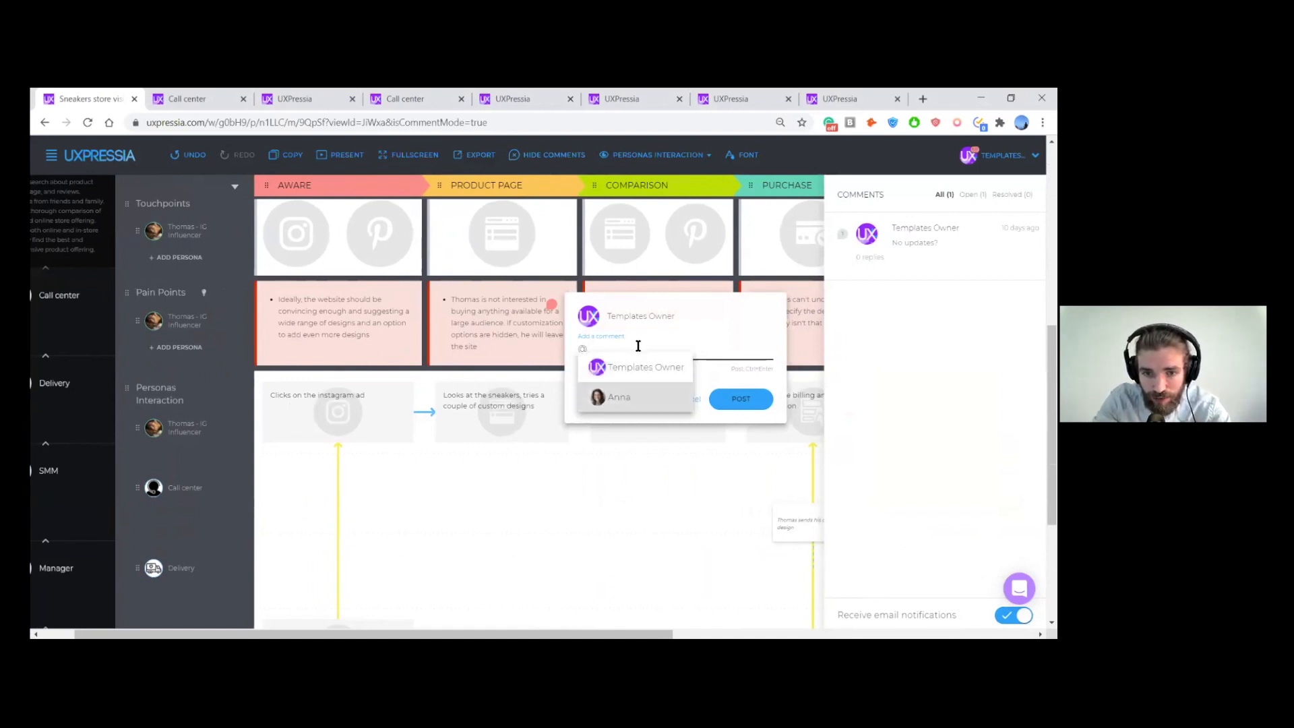
pyautogui.press('Return')
pyautogui.click(741, 398)
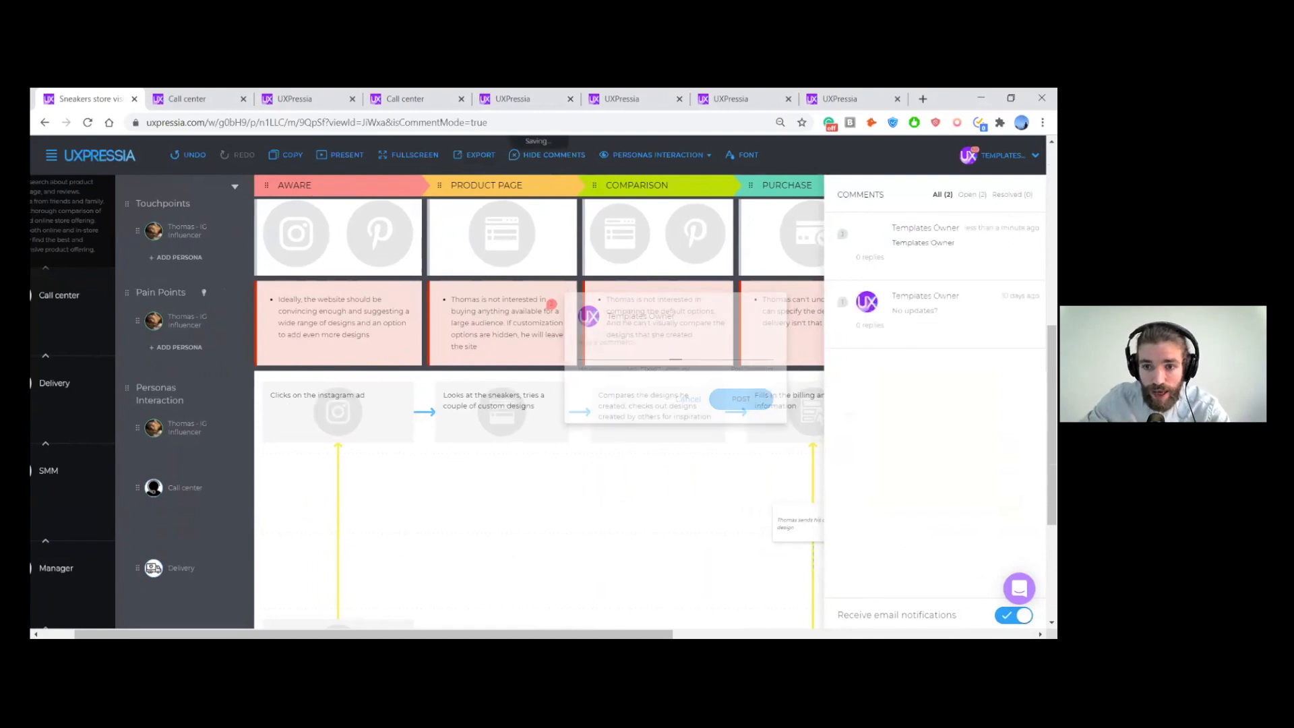
# - View the new comment and the older "No updates?" thread without replying, and hide the map's comments
pyautogui.click(933, 246)
pyautogui.click(934, 314)
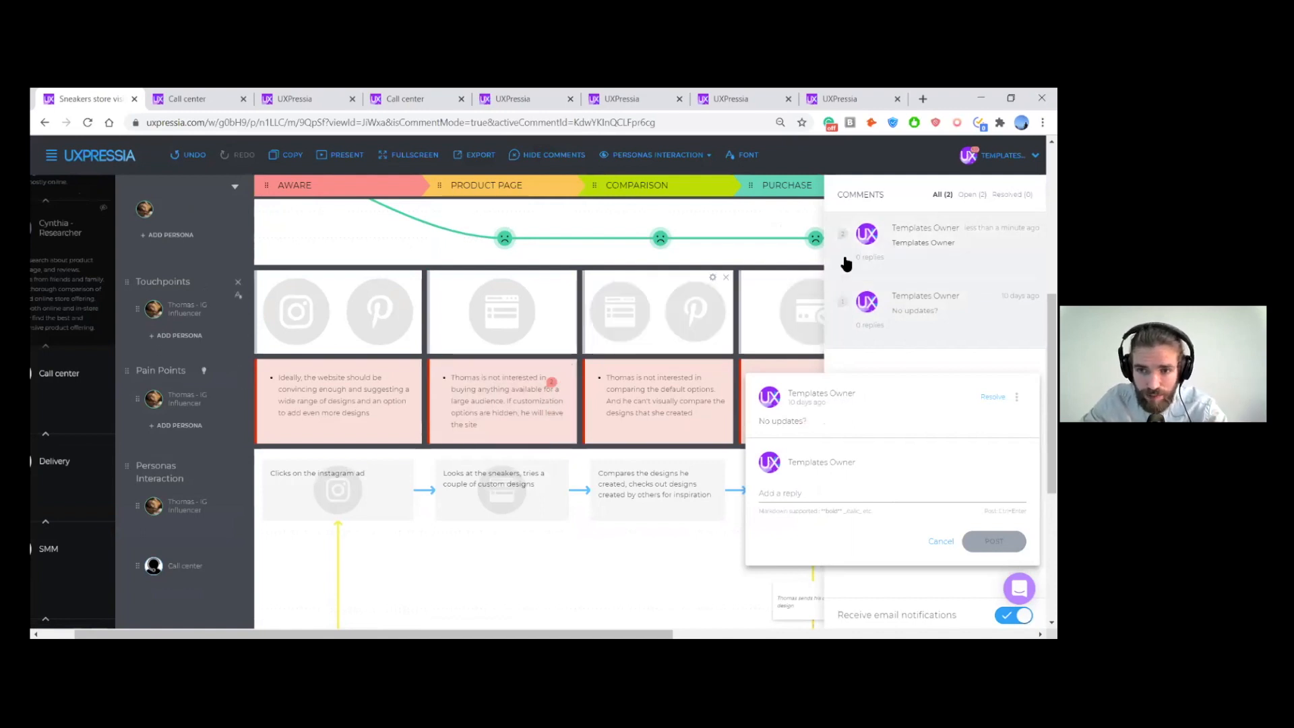
pyautogui.click(615, 361)
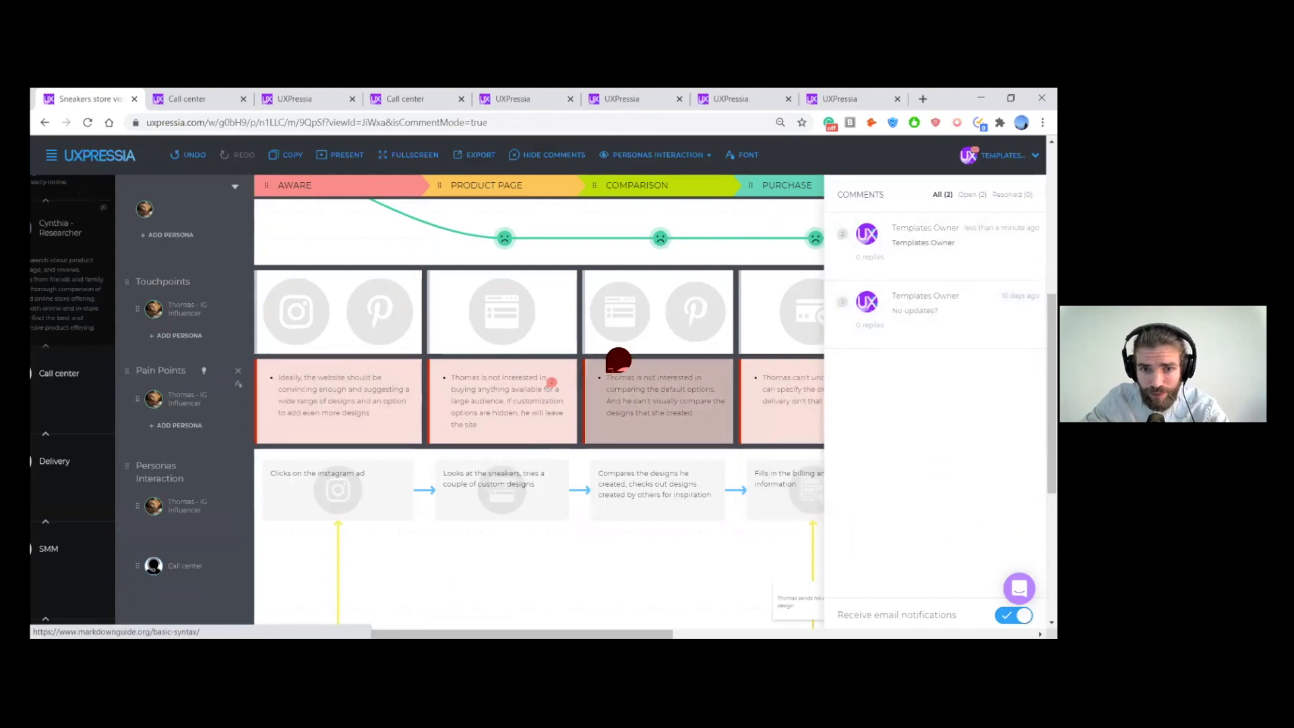
pyautogui.scroll(5, 332, 378)
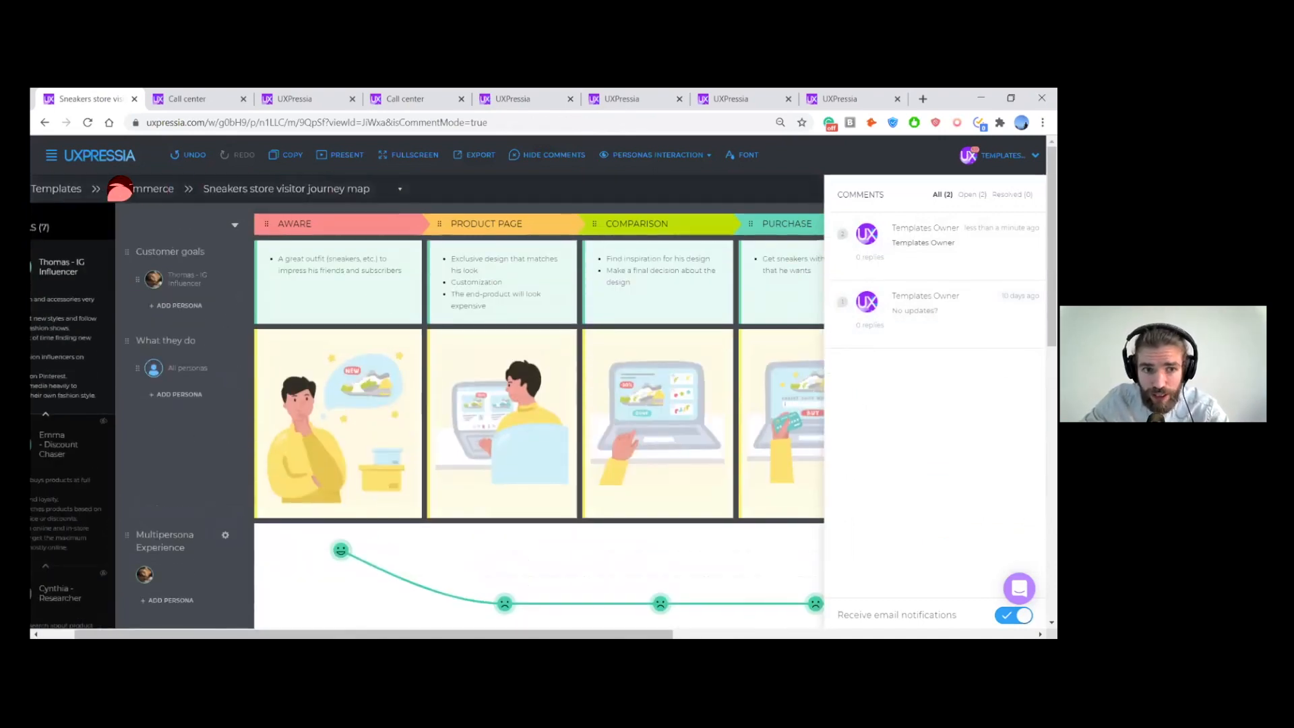
pyautogui.click(539, 157)
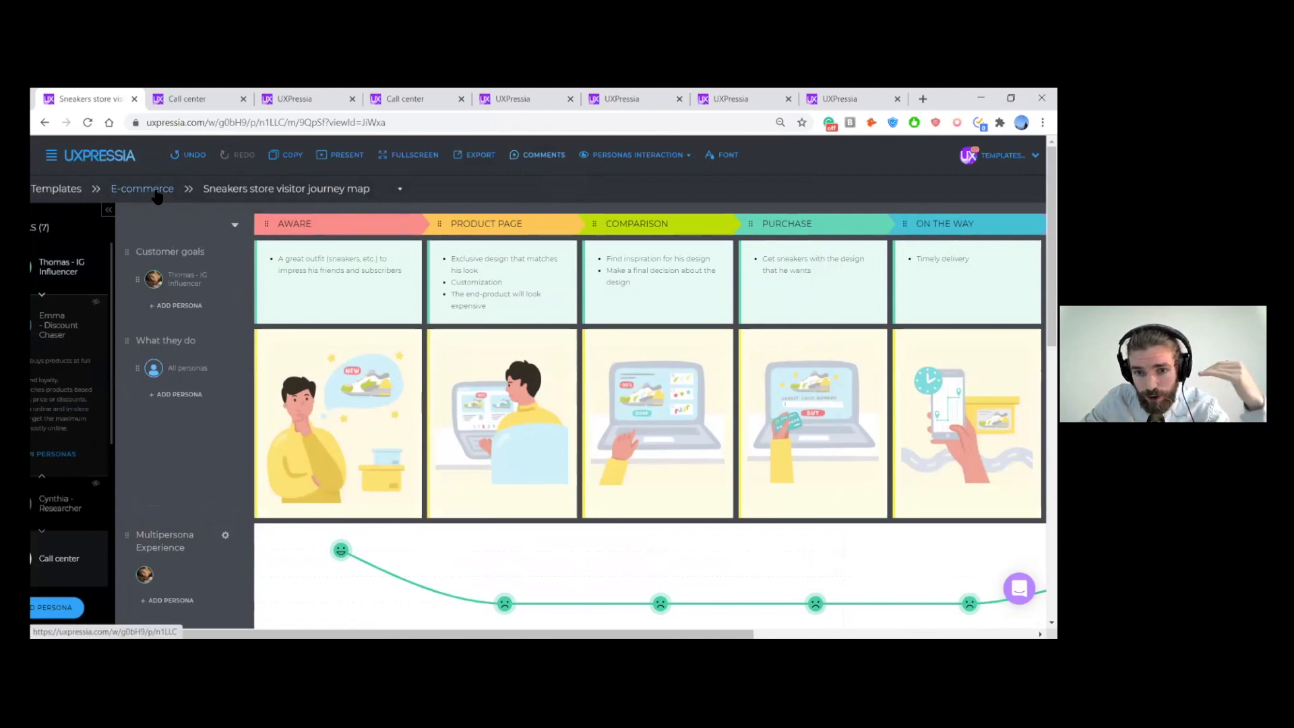
# - Go to the Original Templates project list and open the sharing settings of the Valentine's Day template
pyautogui.click(71, 191)
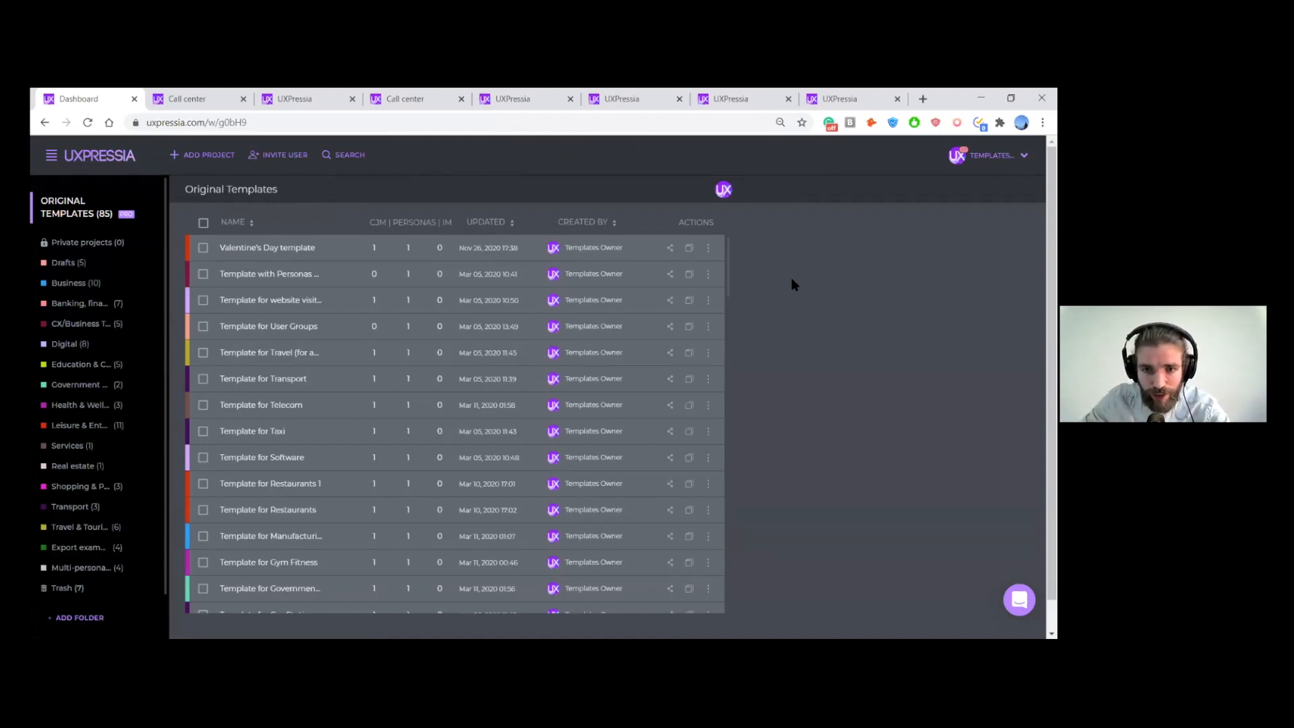
pyautogui.hotkey('ctrl', '+')
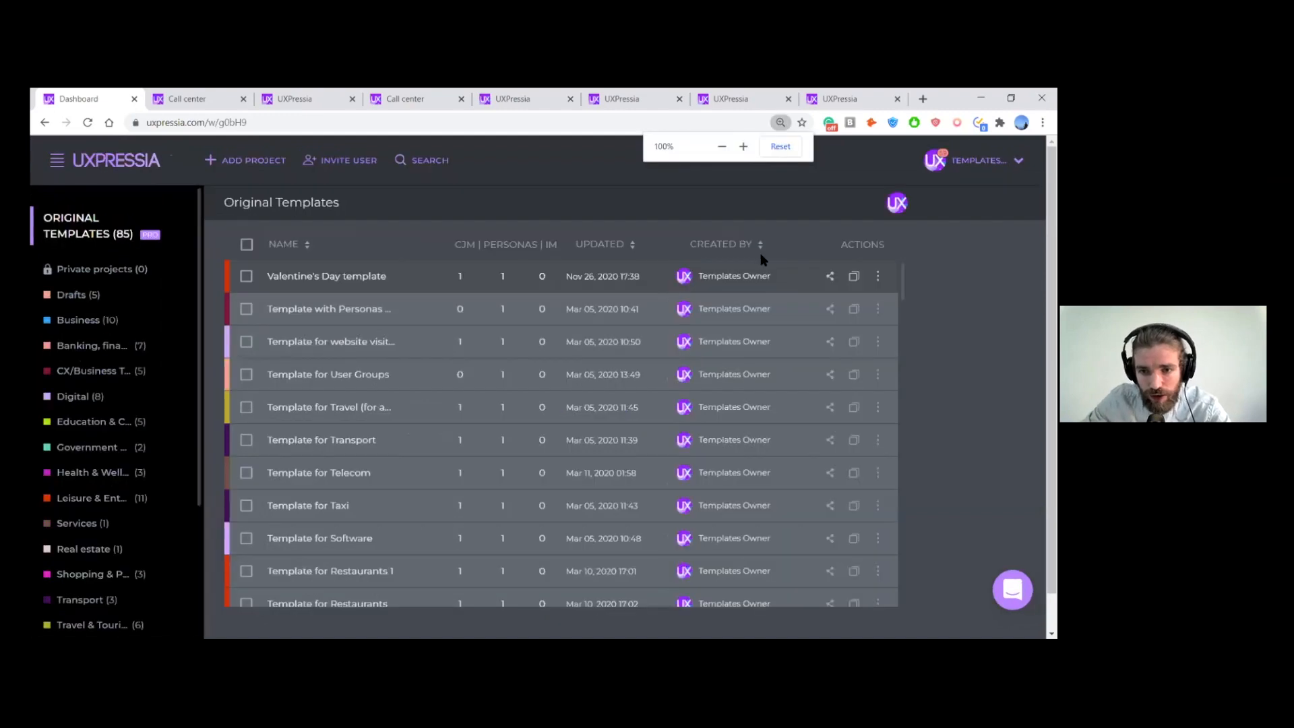
pyautogui.click(829, 277)
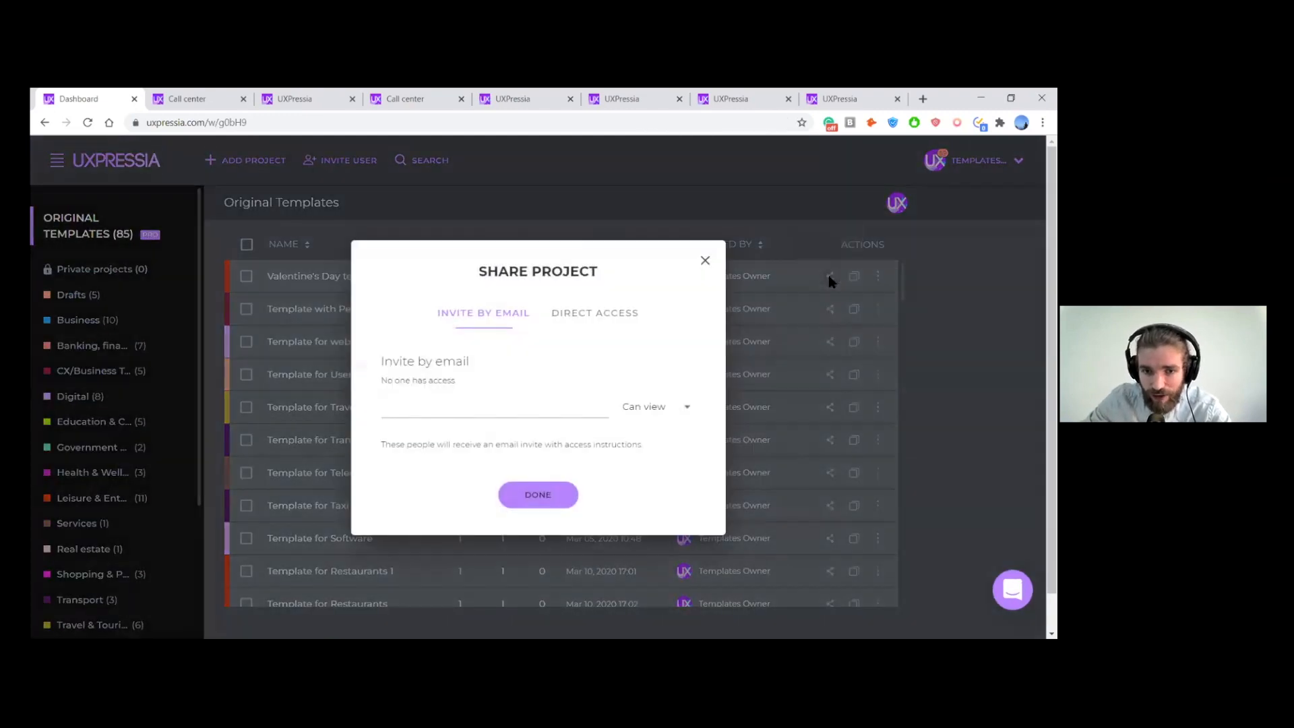
# - Try out direct link access with its Can View and Can Edit permissions, and close the sharing settings without saving
pyautogui.click(609, 315)
pyautogui.click(651, 396)
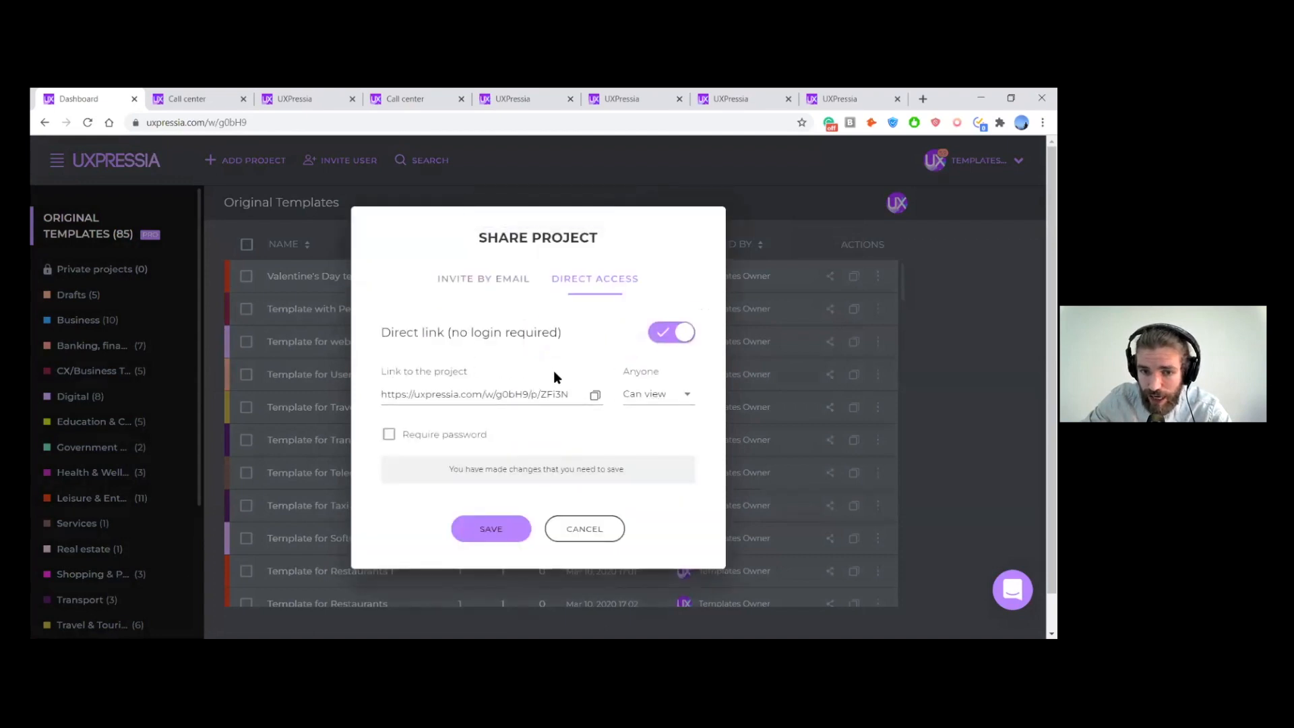
pyautogui.click(646, 399)
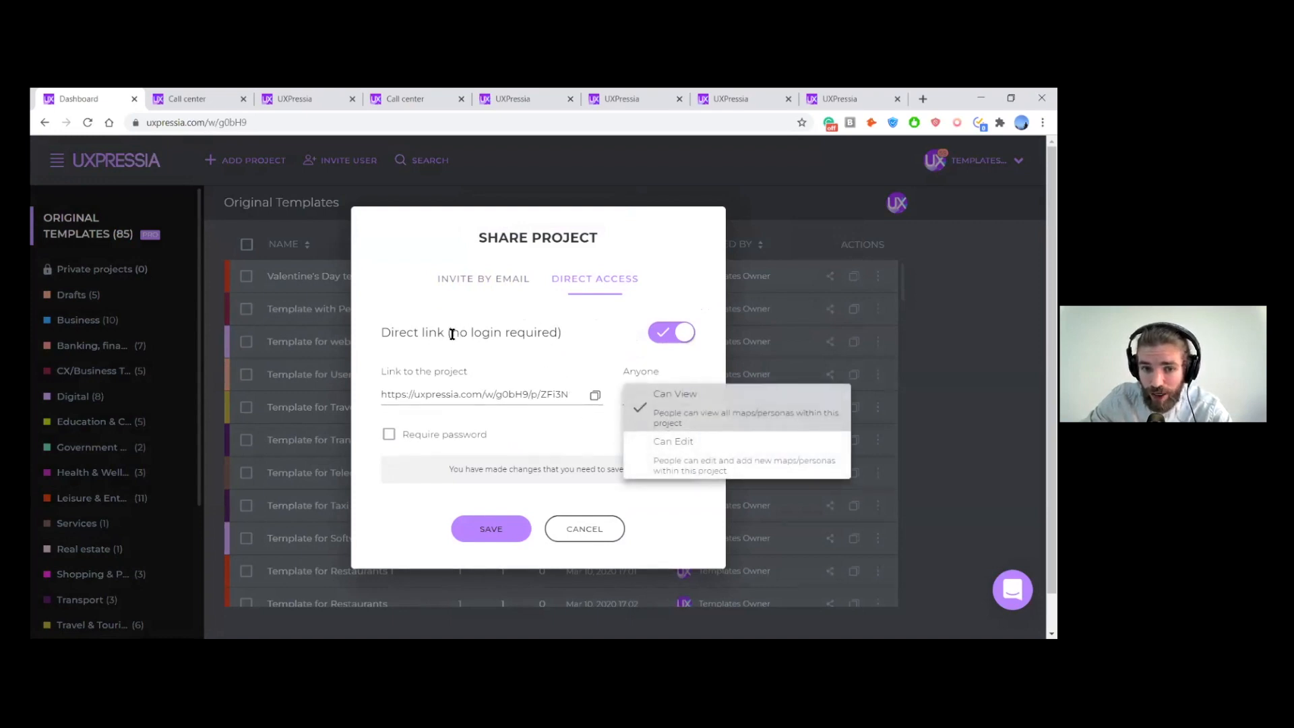
pyautogui.moveTo(451, 333); pyautogui.dragTo(560, 332)
pyautogui.click(567, 332)
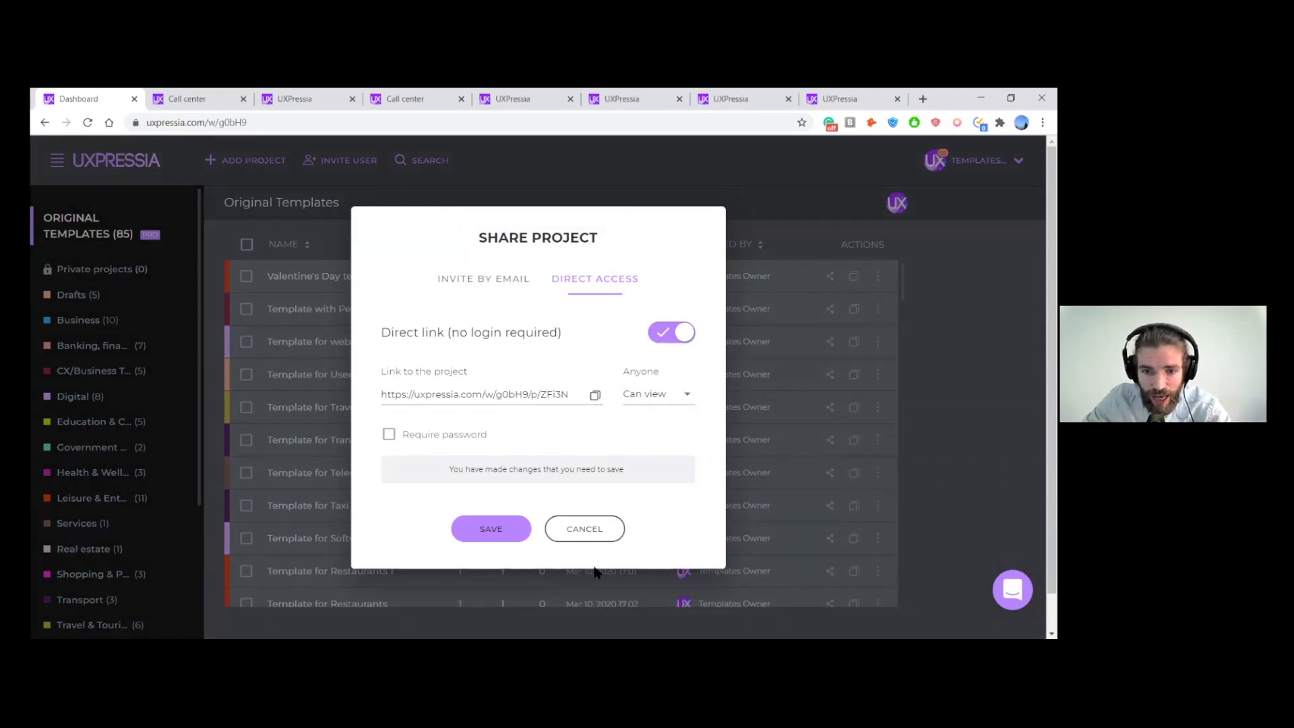
pyautogui.click(588, 531)
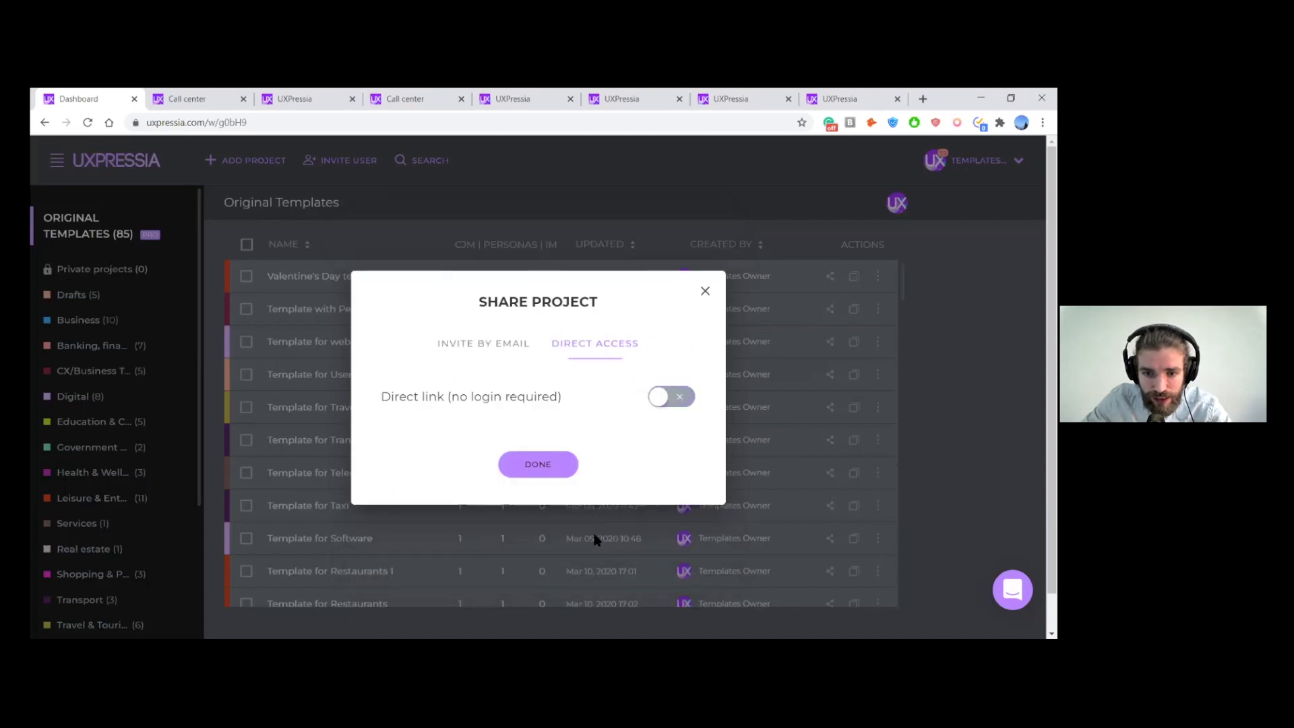
pyautogui.moveTo(661, 303); pyautogui.dragTo(703, 295)
pyautogui.hotkey('alt', 'Tab')
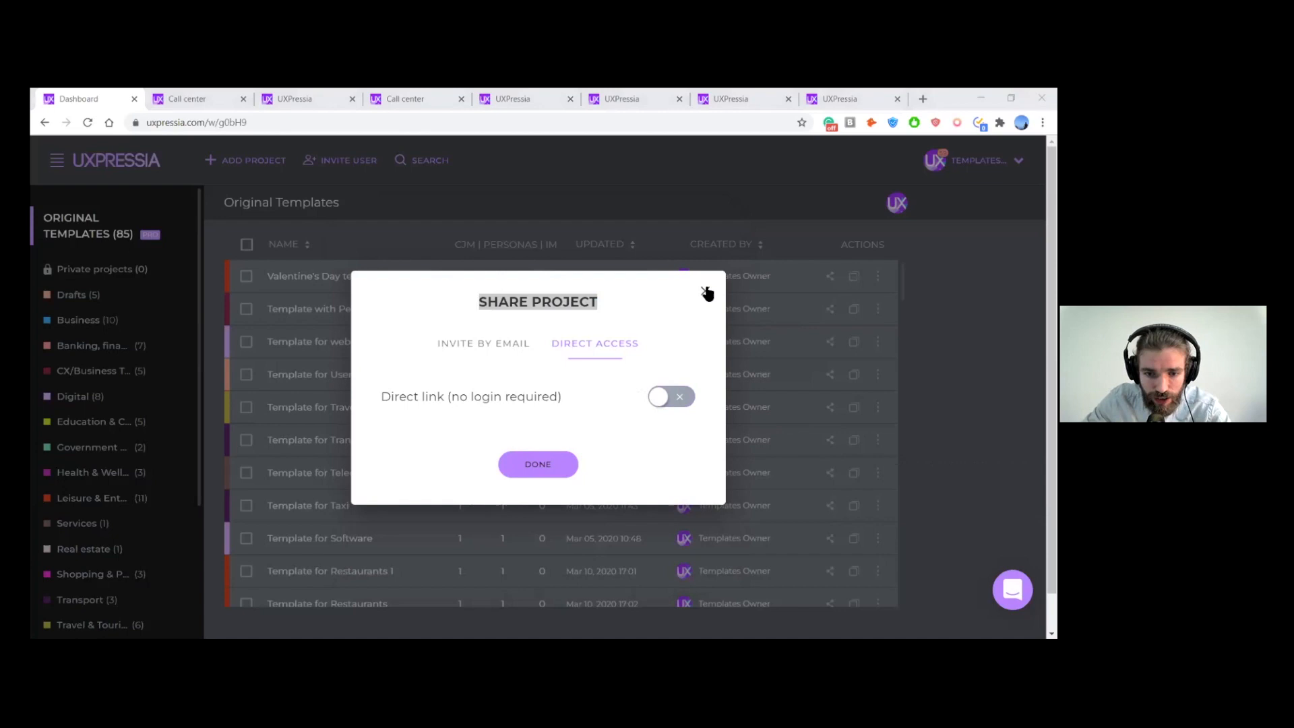
pyautogui.click(596, 569)
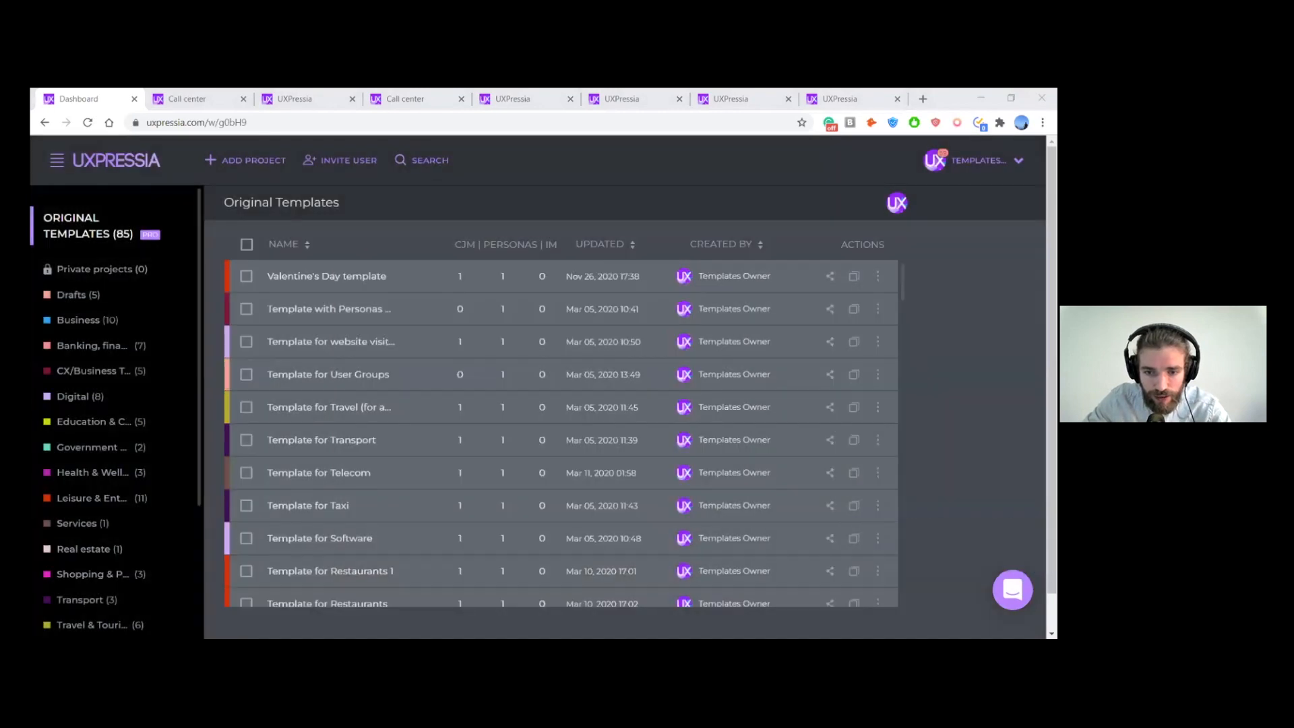